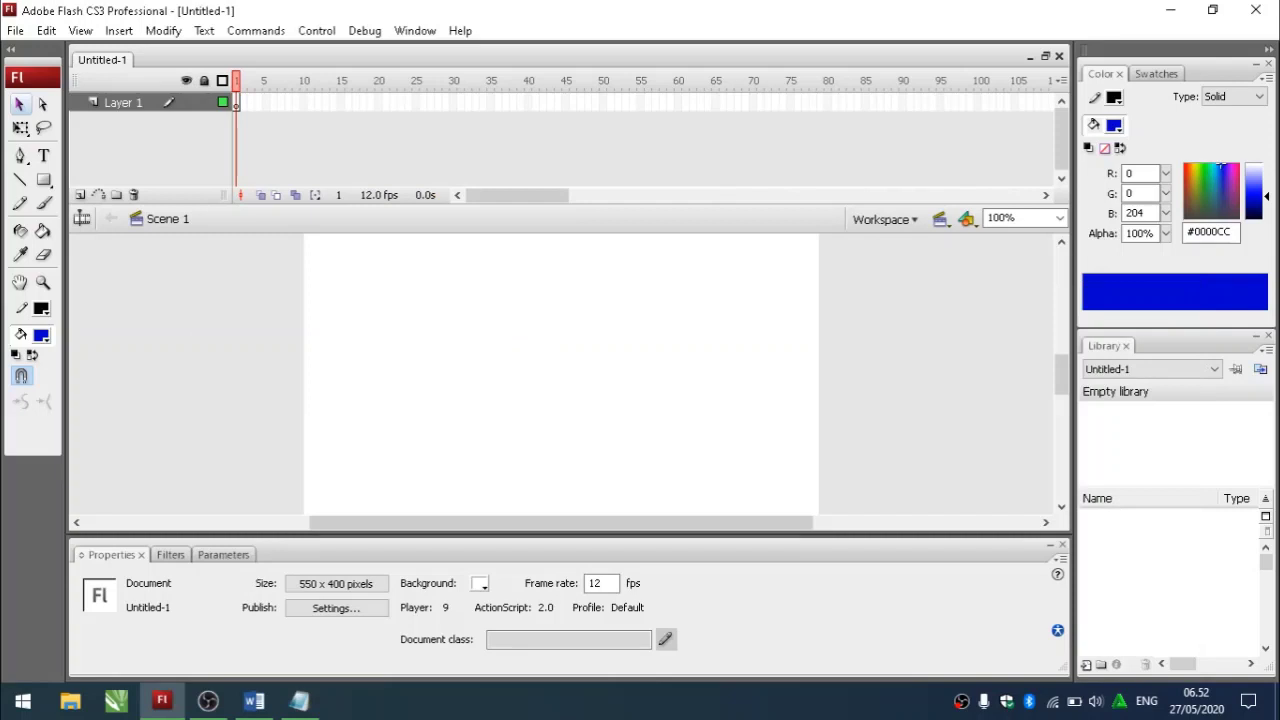
# - Set the document dimensions to 1280 px wide and 780 px high
pyautogui.click(334, 584)
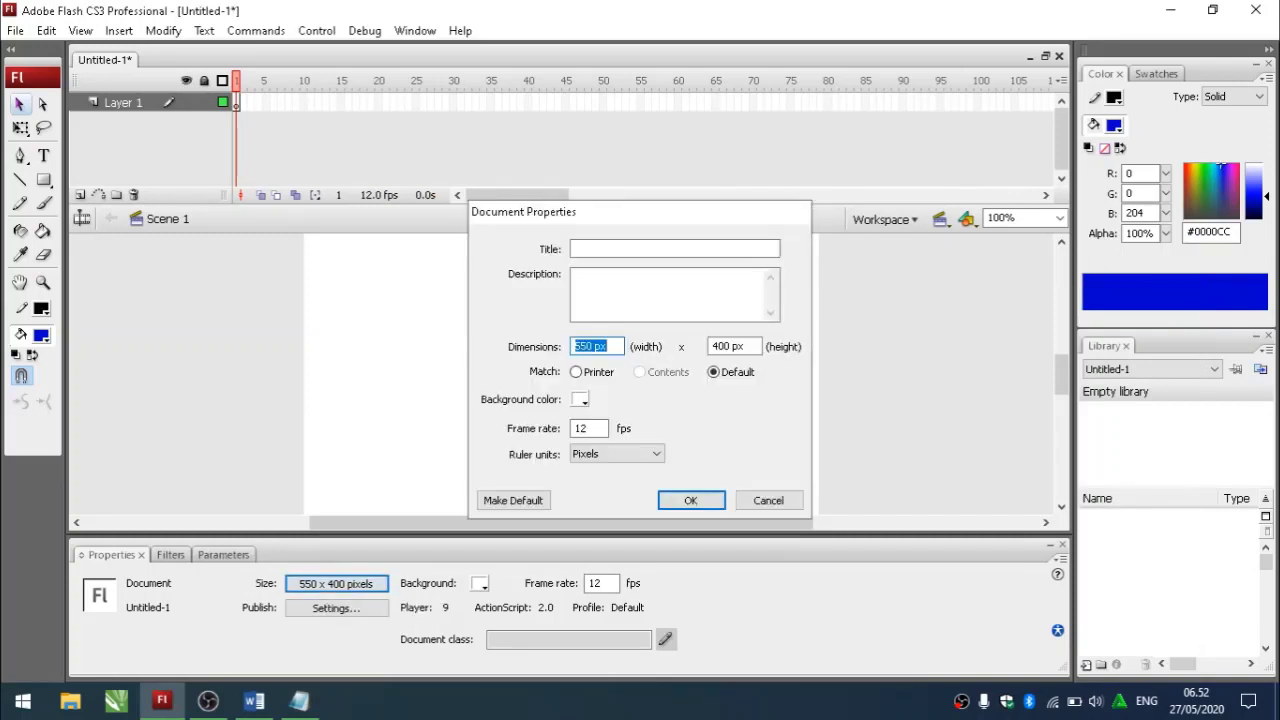
pyautogui.write('1280')
pyautogui.press('Tab')
pyautogui.write('78')
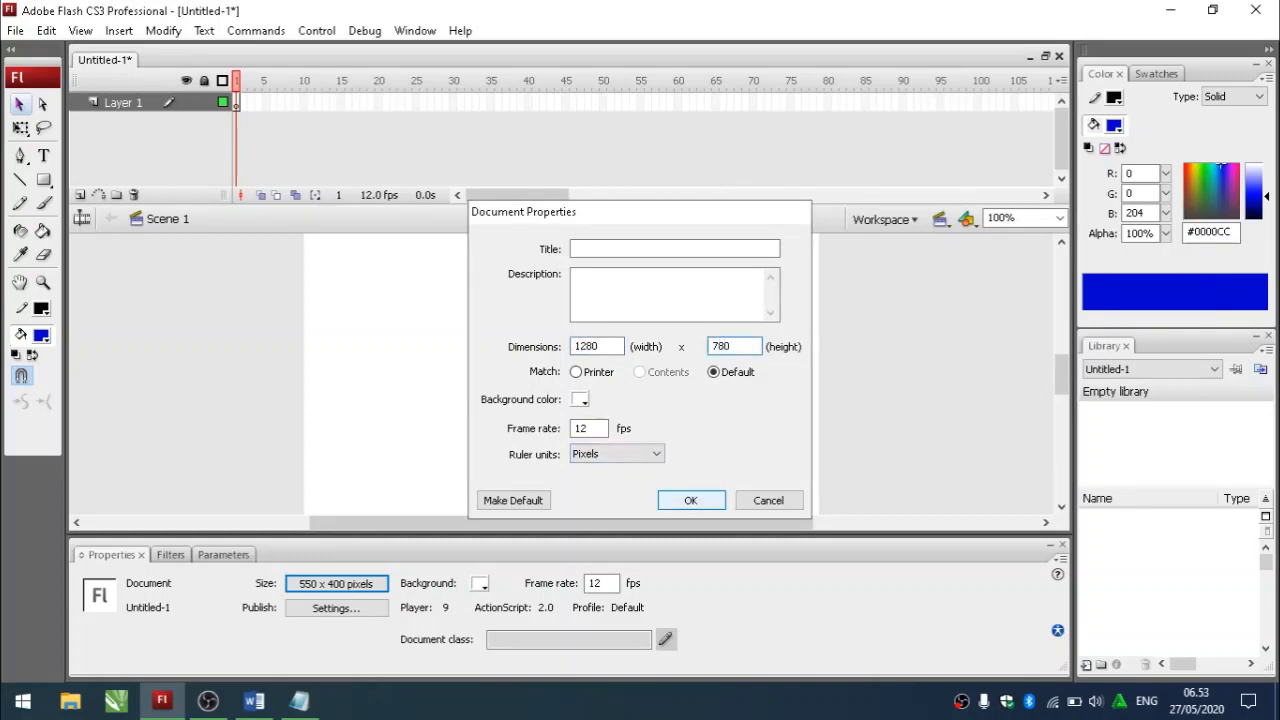
pyautogui.press('Return')
pyautogui.moveTo(433, 523); pyautogui.dragTo(473, 523)
pyautogui.scroll(8, 562, 375)
pyautogui.scroll(-15, 562, 375)
pyautogui.scroll(3, 562, 375)
pyautogui.scroll(2, 562, 375)
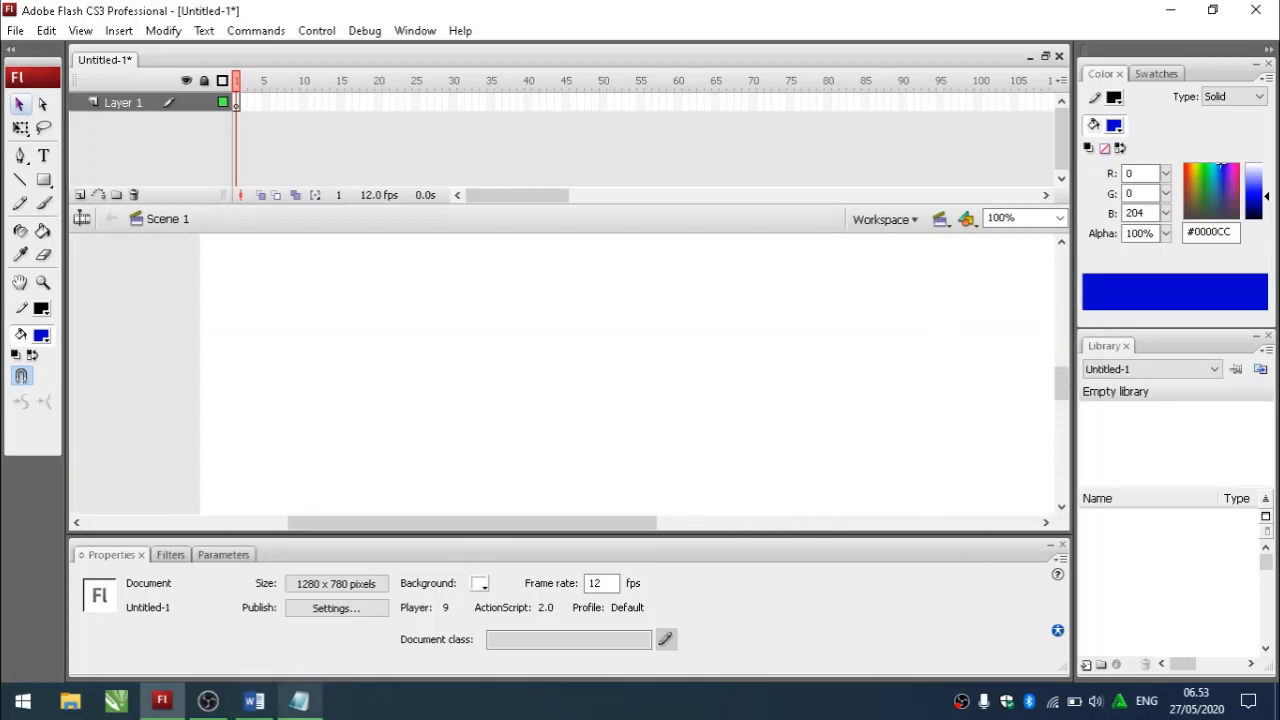
# - Switch to Notepad, add the paragraph "agar tampilan layar menjadi penuh silahkan tekan ctrl+2" below the size notes, and minimize the window
pyautogui.click(299, 700)
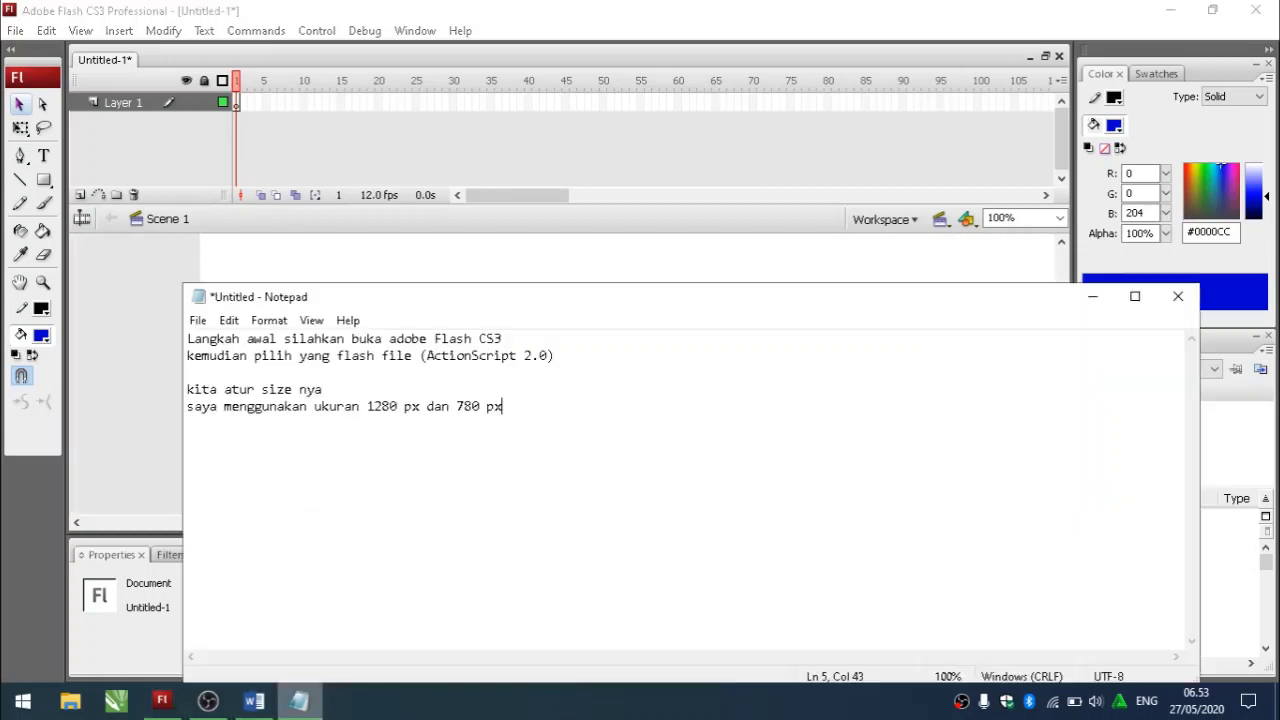
pyautogui.press('Return')
pyautogui.press('Return')
pyautogui.write('agar tampilan layar menjadi penuh silahkan tekan ctrl+2')
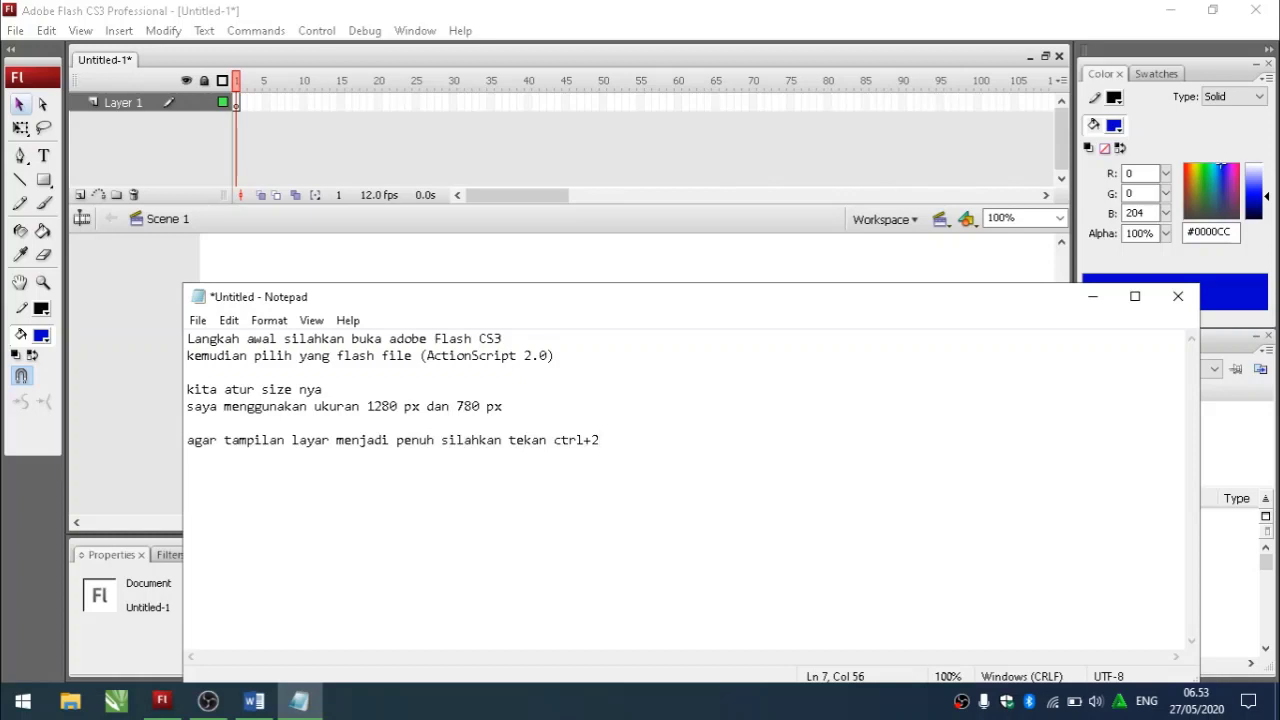
pyautogui.click(1093, 296)
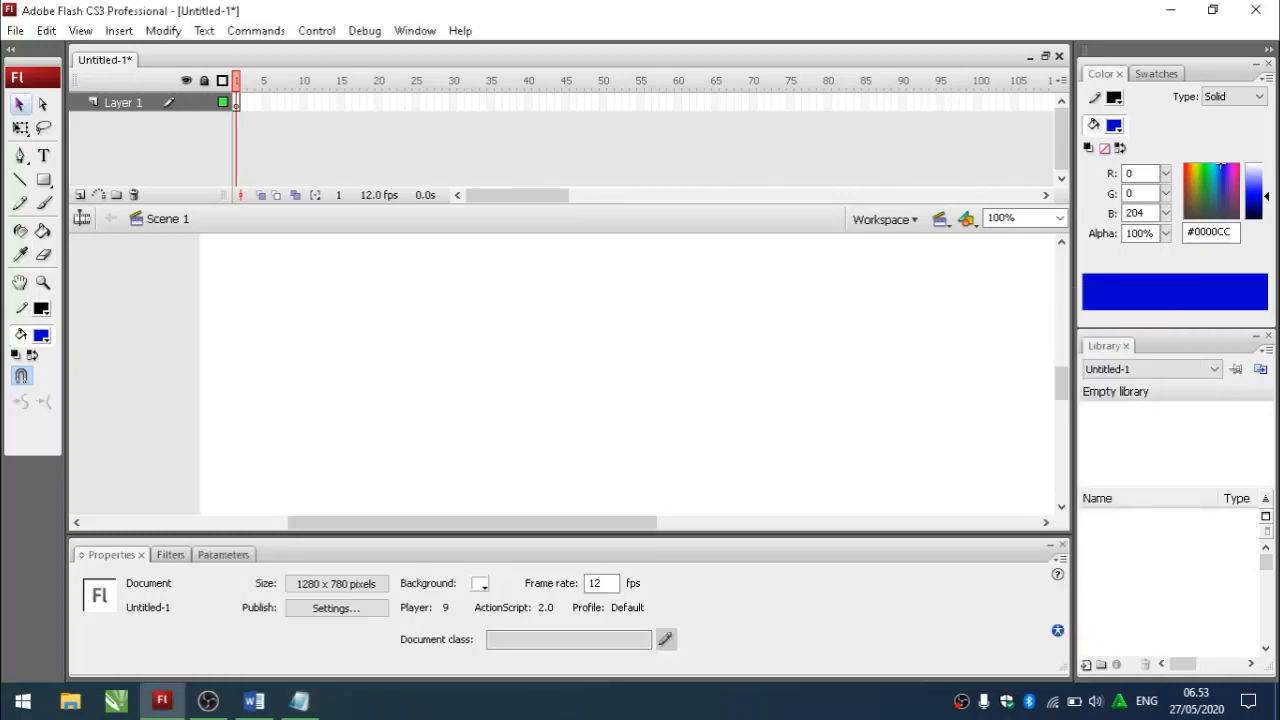
# - Zoom the view so that the full stage frame fits the document window
pyautogui.hotkey('ctrl', '2')
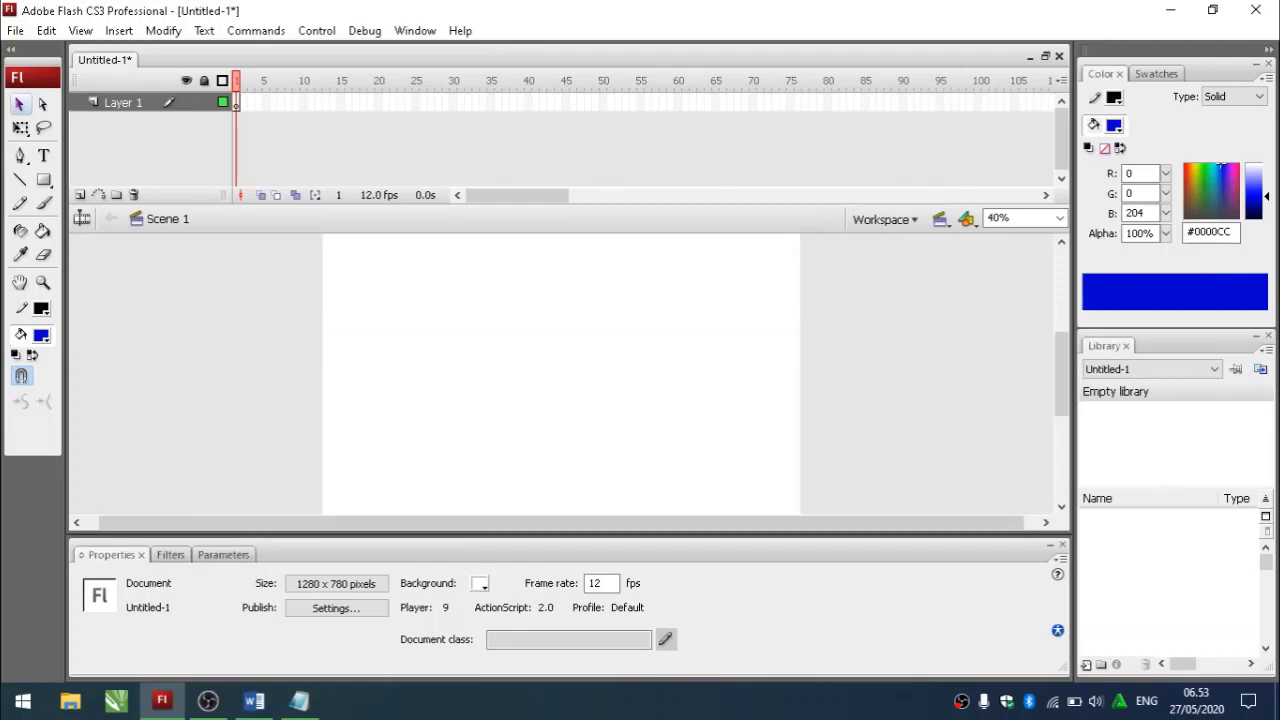
pyautogui.scroll(1, 561, 374)
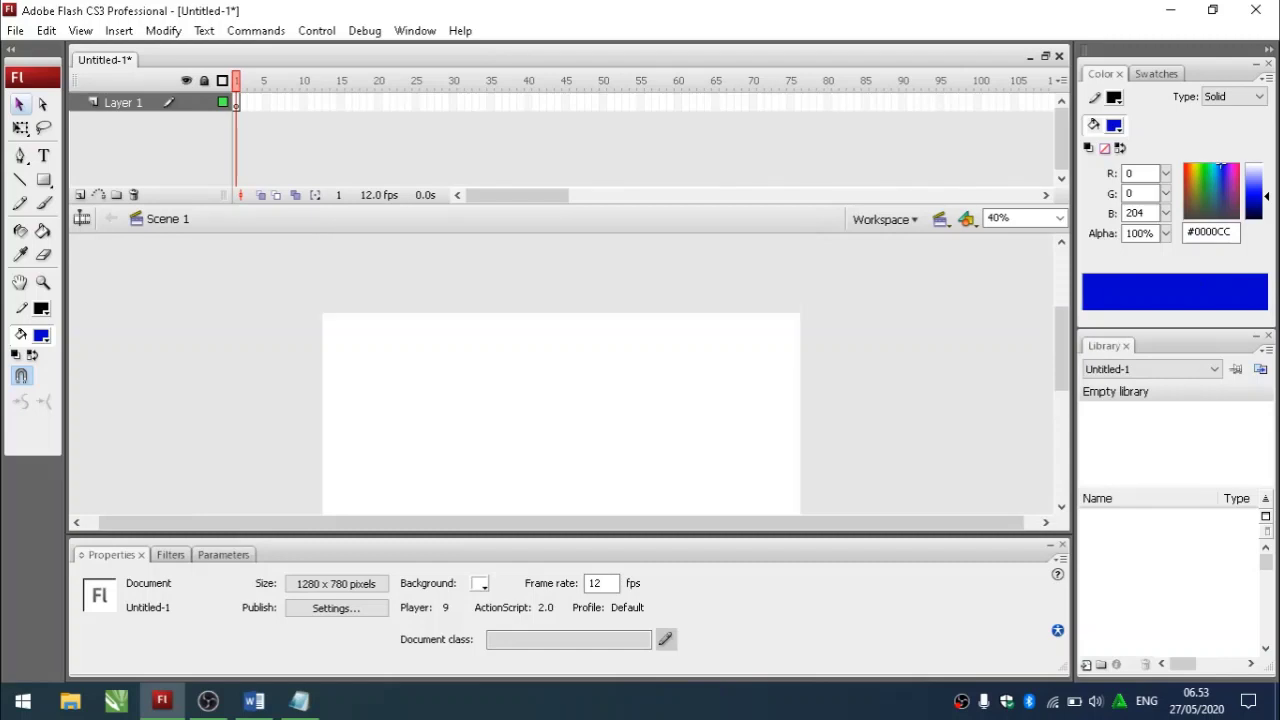
pyautogui.scroll(-2, 561, 380)
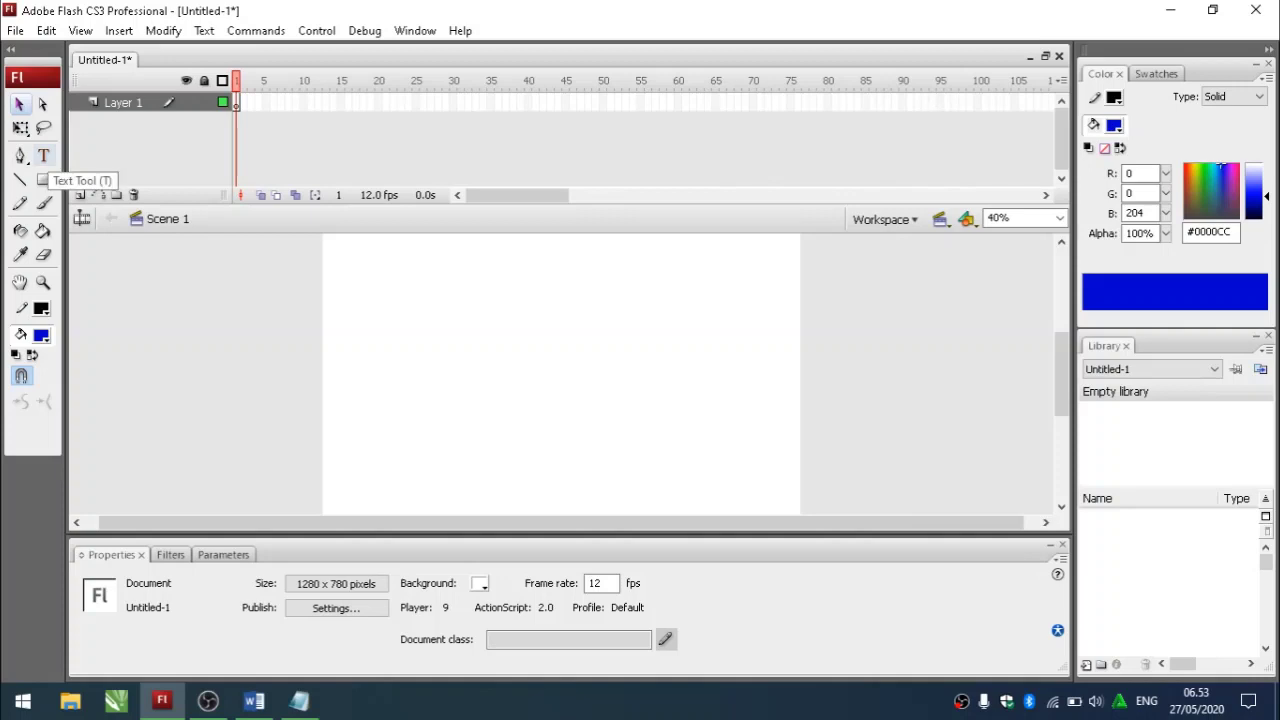
# - Set the Text tool to font size 30 and dark blue colour #000066
pyautogui.click(43, 156)
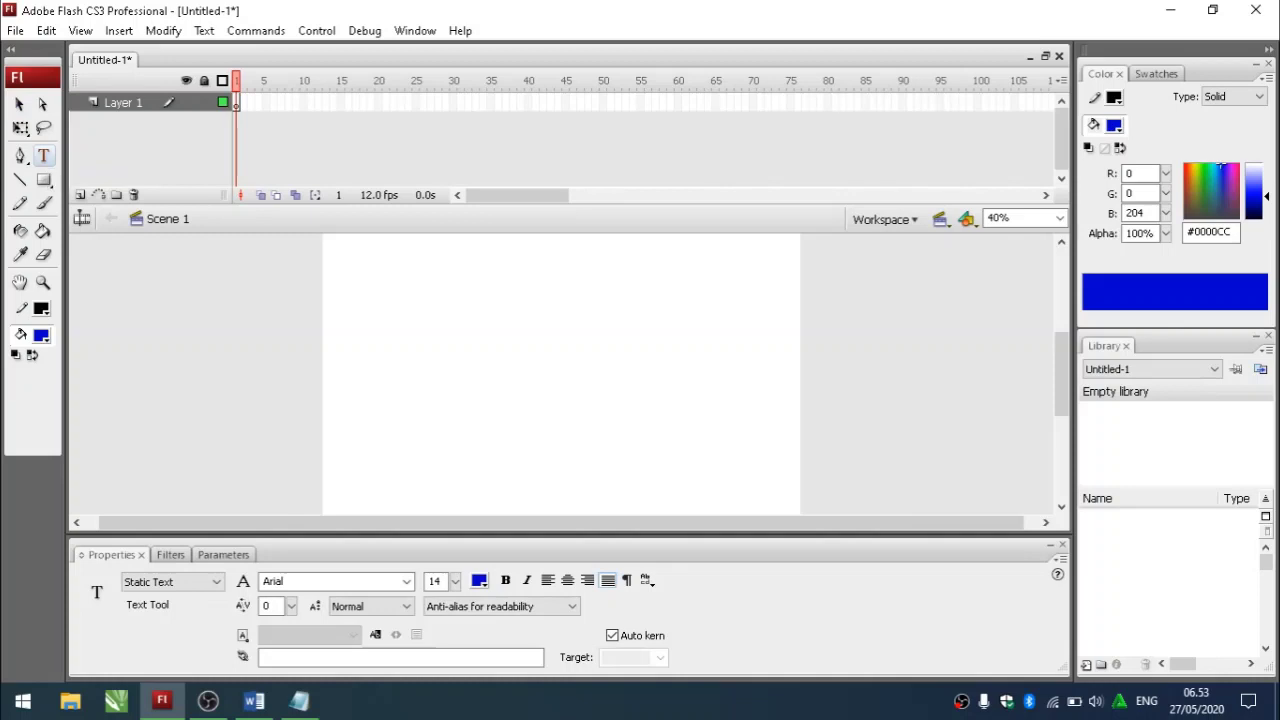
pyautogui.click(496, 265)
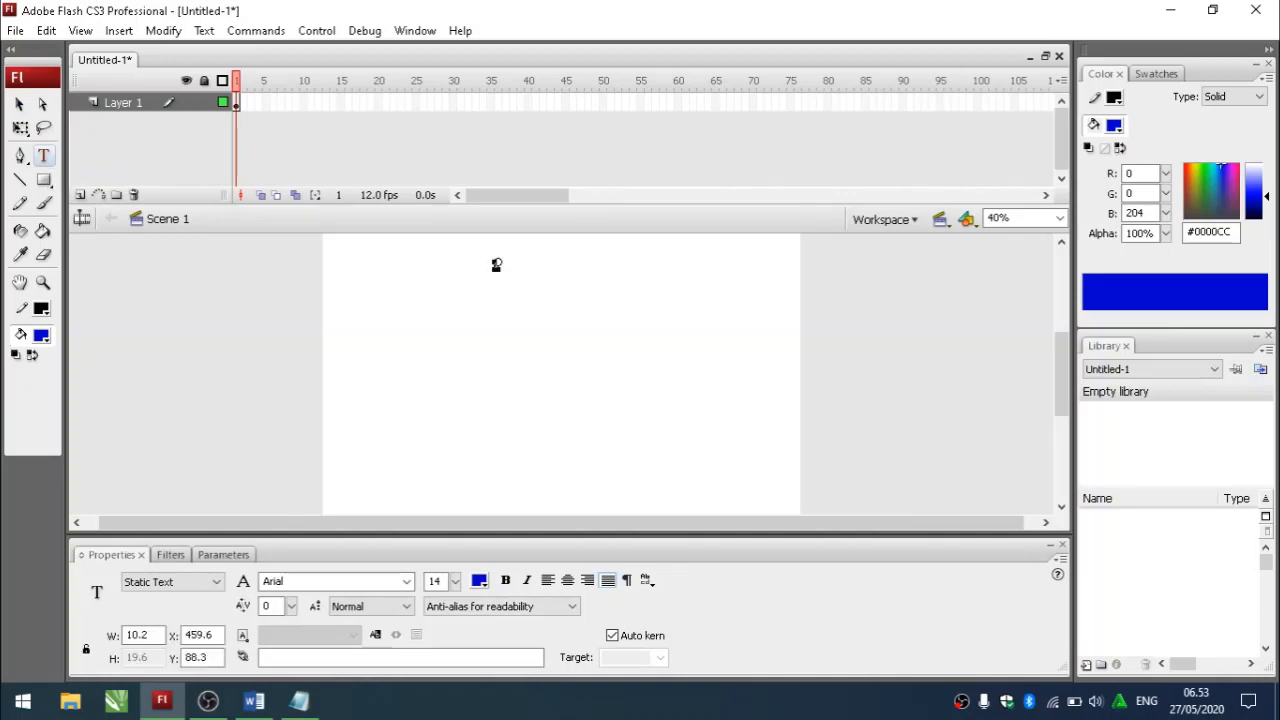
pyautogui.moveTo(455, 581); pyautogui.dragTo(459, 540)
pyautogui.click(479, 580)
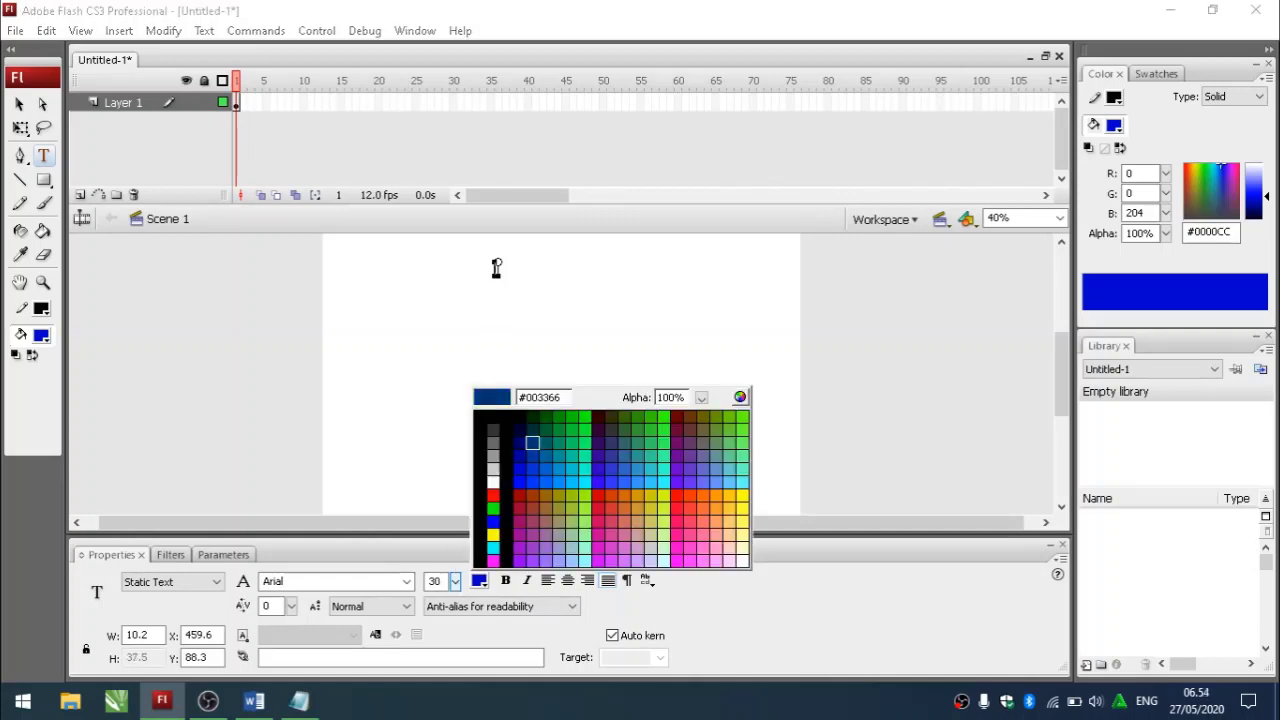
pyautogui.click(519, 443)
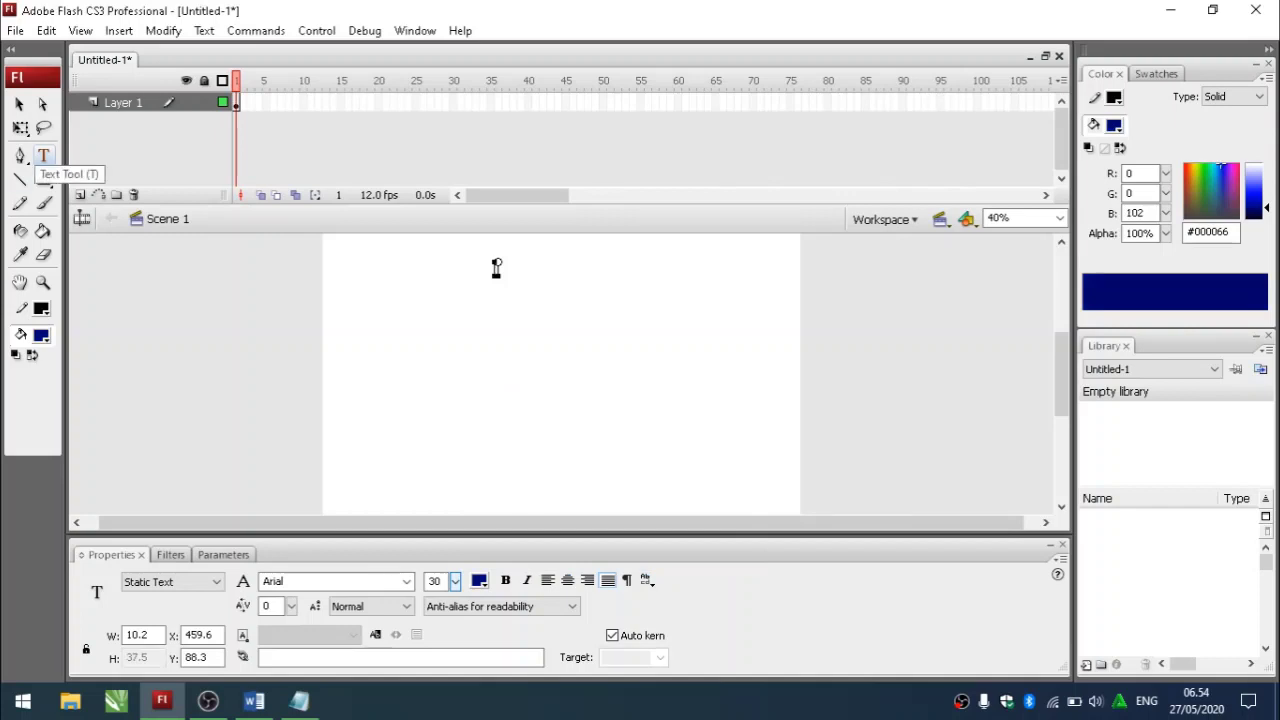
# - Add the static text title "MEDIA PEMBELAJARAN BAHASA INDONESIA" in the upper part of the stage
pyautogui.click(43, 156)
pyautogui.click(491, 277)
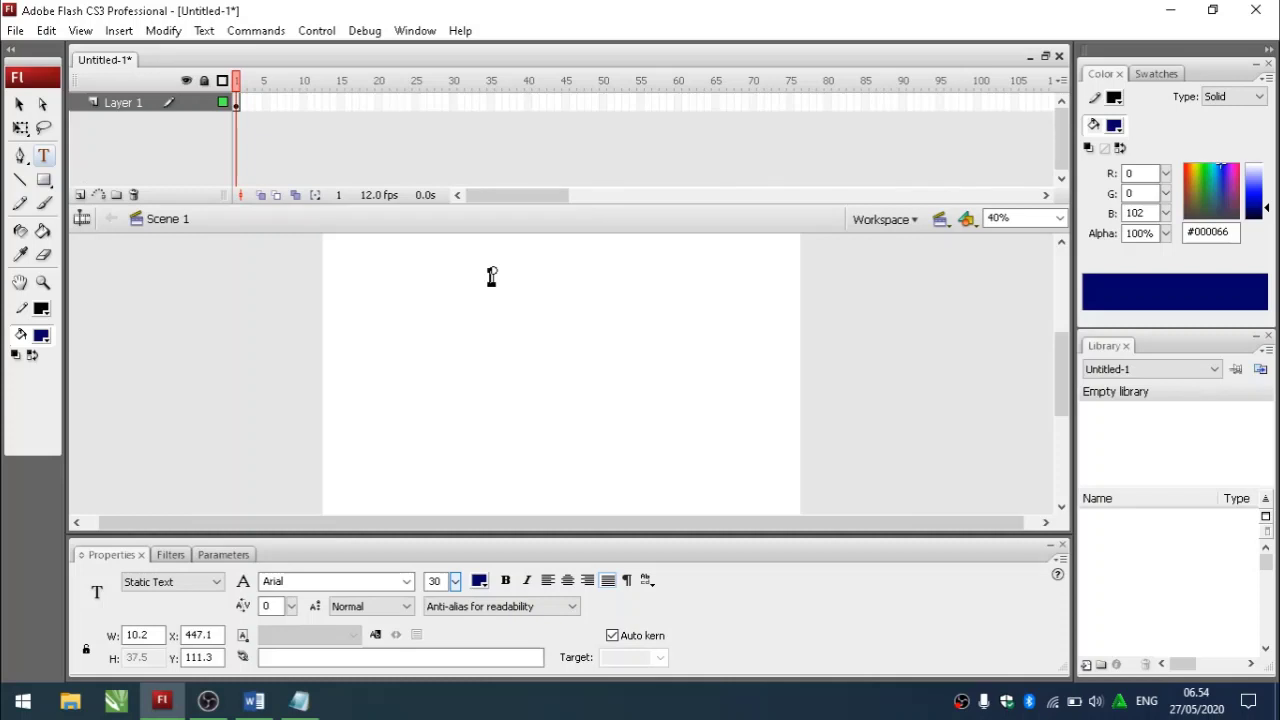
pyautogui.write('MEDIA PEMBELAJARAN BAHASA INDONESIA')
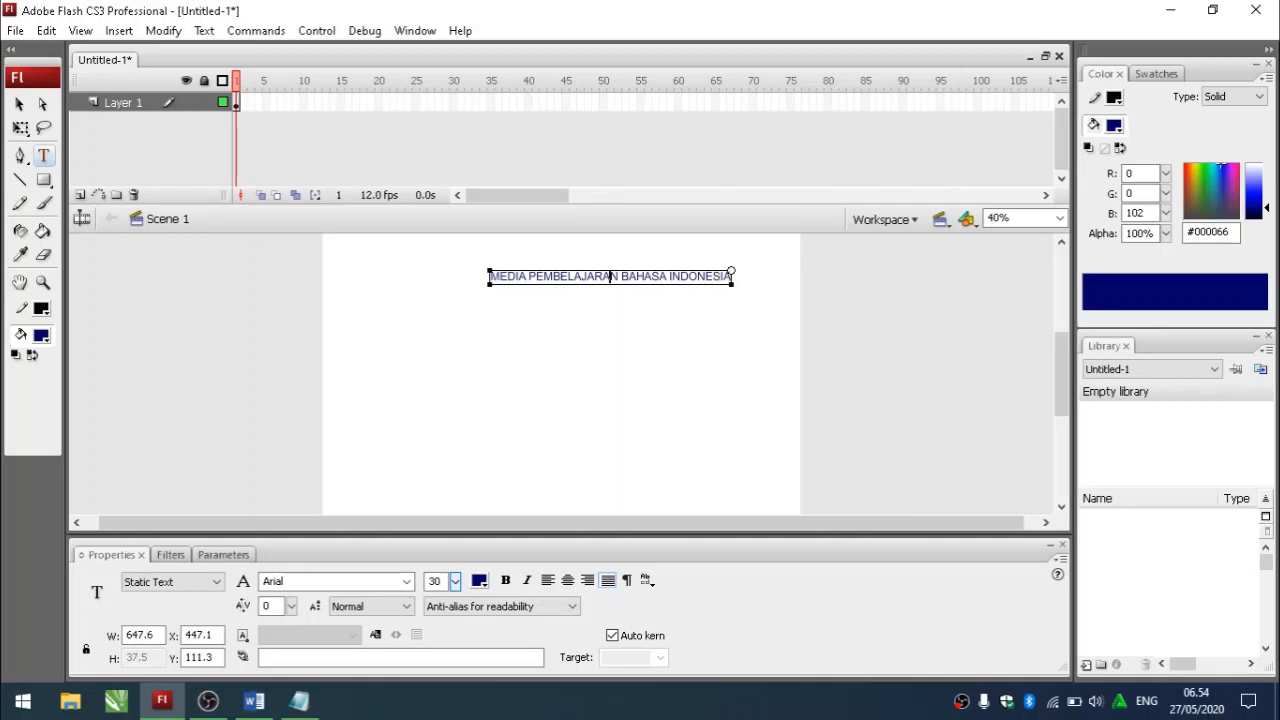
# - Make the whole title text bold
pyautogui.moveTo(490, 277); pyautogui.dragTo(731, 277)
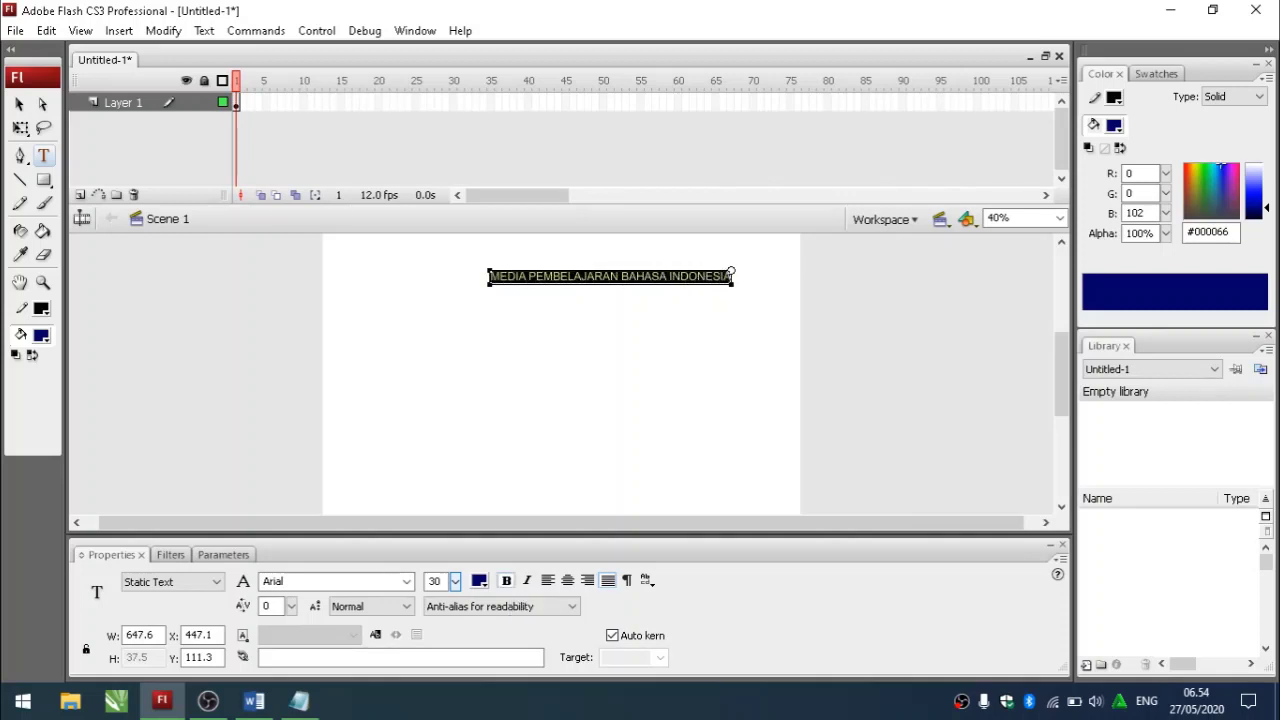
pyautogui.click(506, 581)
pyautogui.click(600, 375)
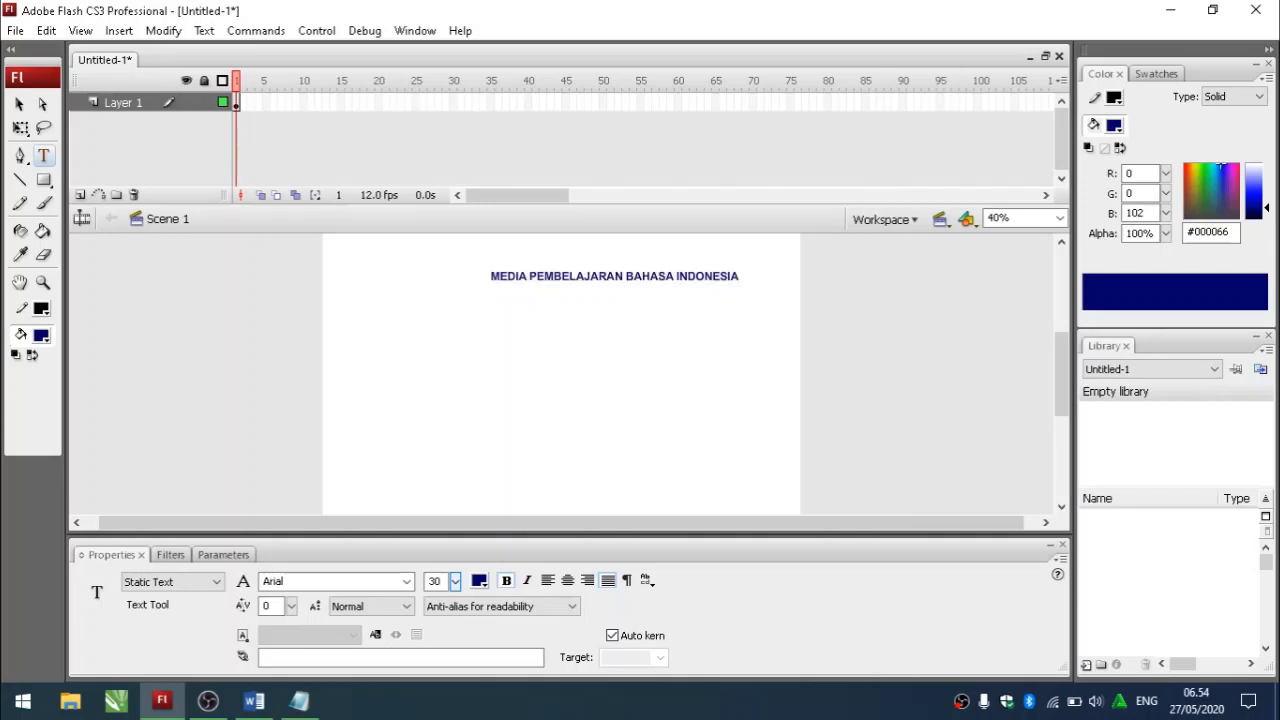
# - Move the title horizontally towards the middle of the stage, to about X 349
pyautogui.press('a')
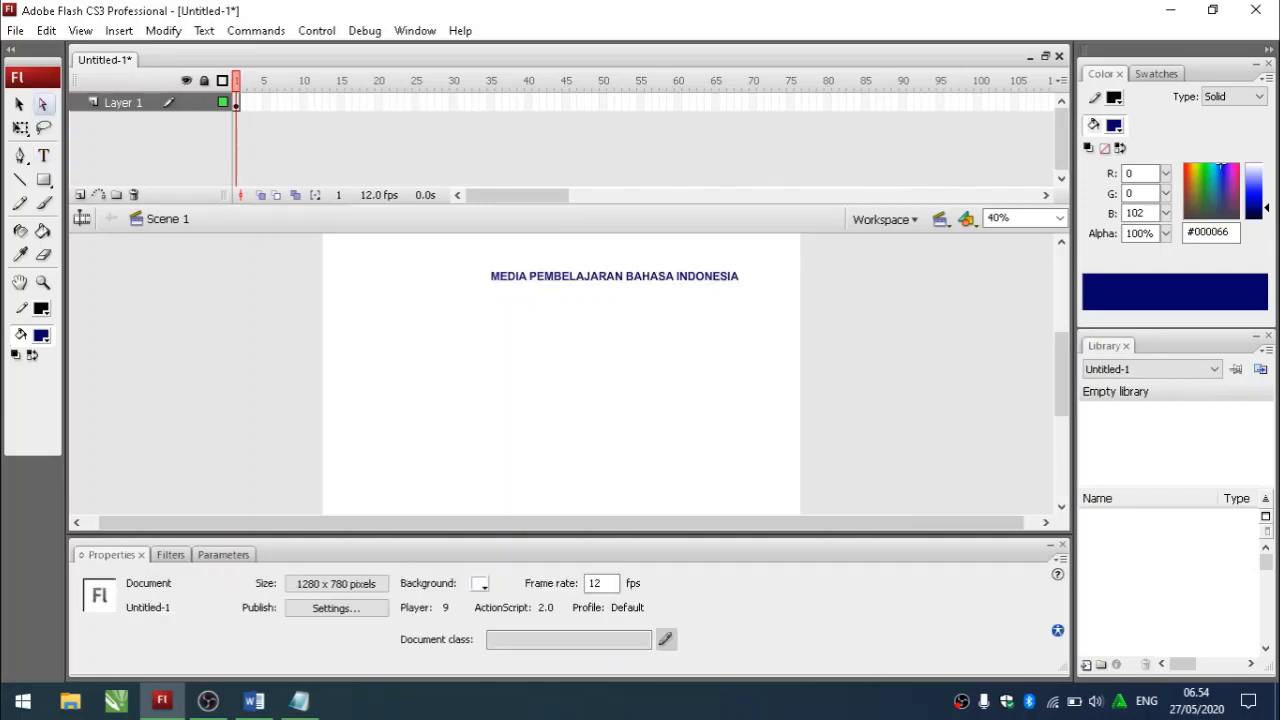
pyautogui.press('v')
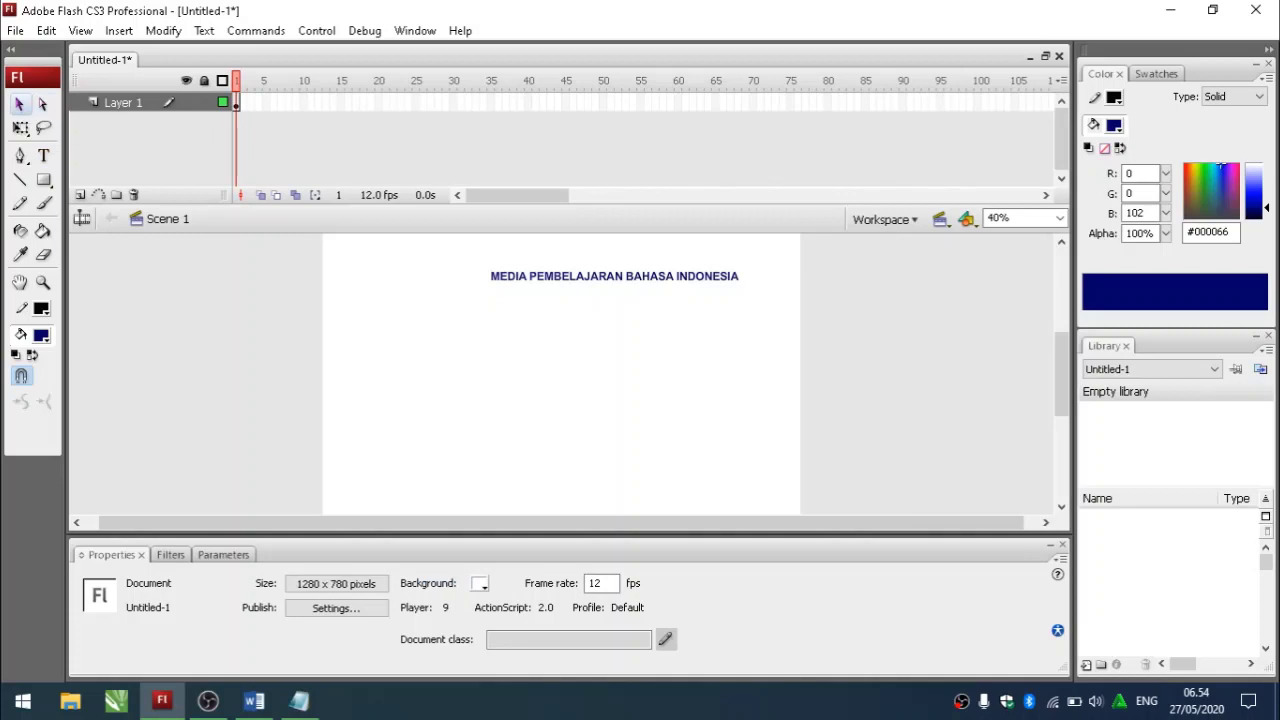
pyautogui.hotkey('ctrl', 'a')
pyautogui.moveTo(592, 276); pyautogui.dragTo(518, 276)
pyautogui.click(540, 350)
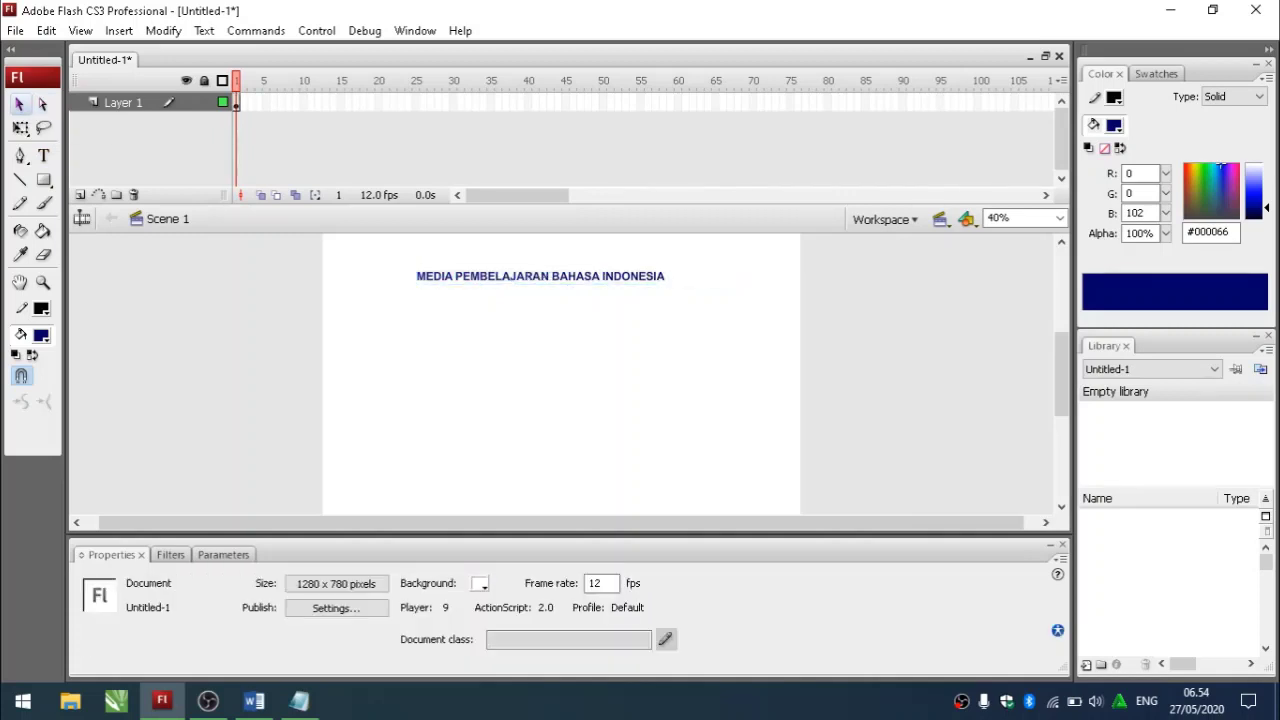
pyautogui.moveTo(510, 277); pyautogui.dragTo(578, 277)
pyautogui.click(575, 350)
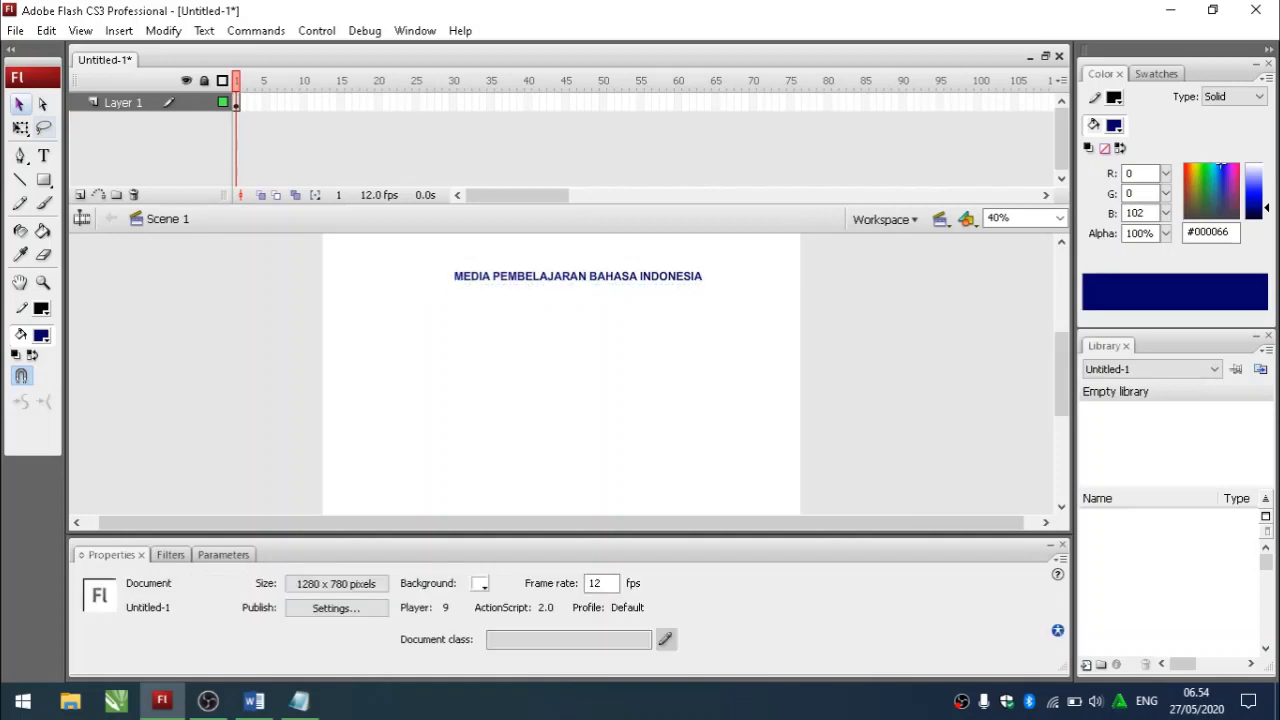
# - Change the font of the whole title text to Times New Roman
pyautogui.hotkey('ctrl', 'a')
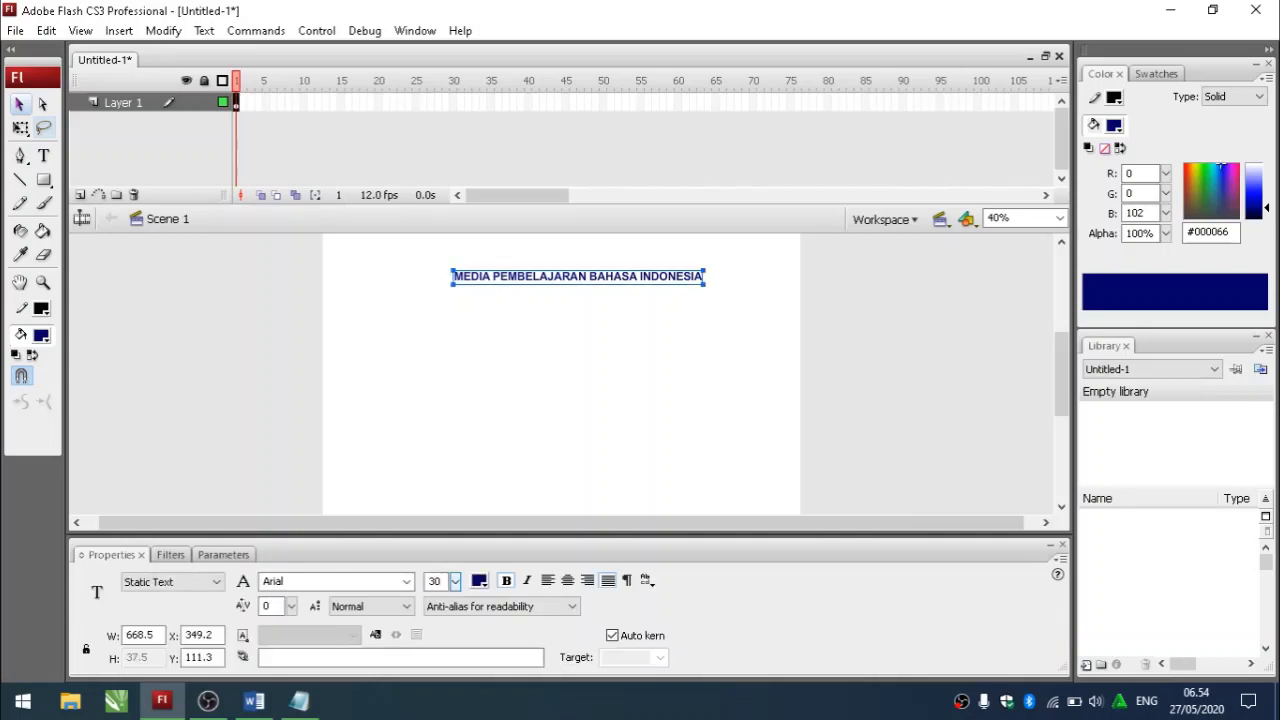
pyautogui.press('t')
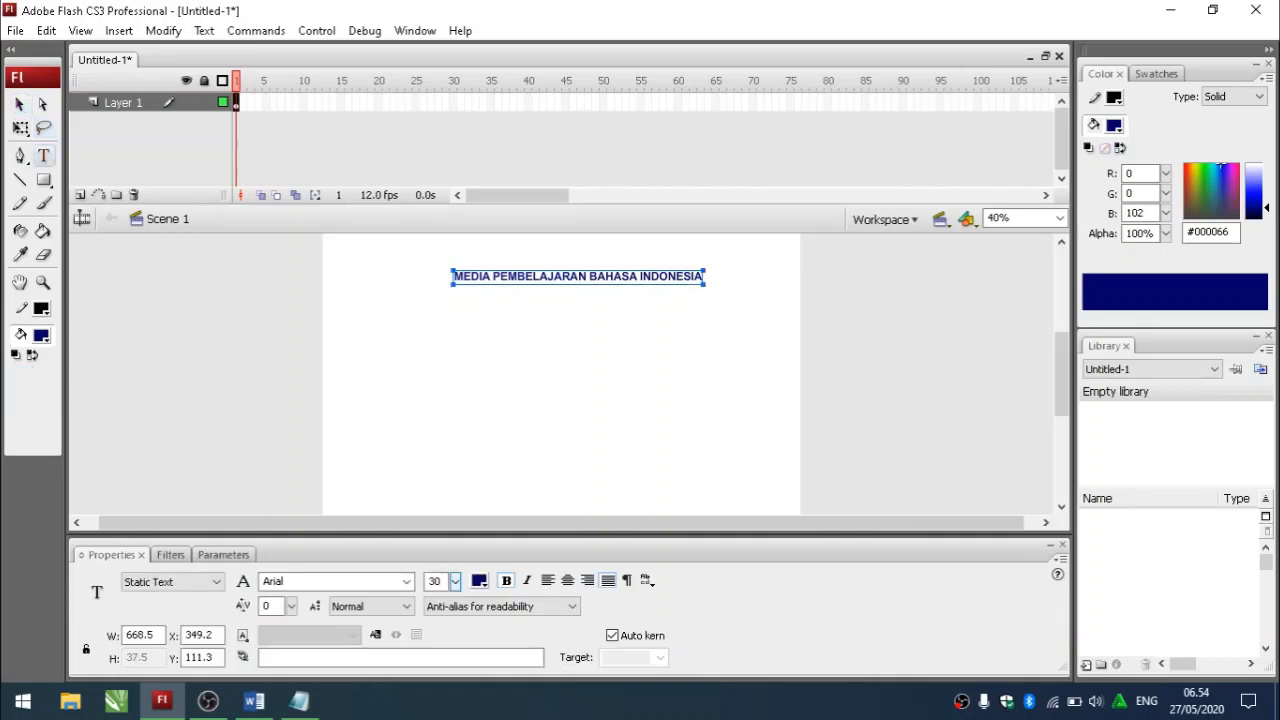
pyautogui.moveTo(453, 276); pyautogui.dragTo(704, 273)
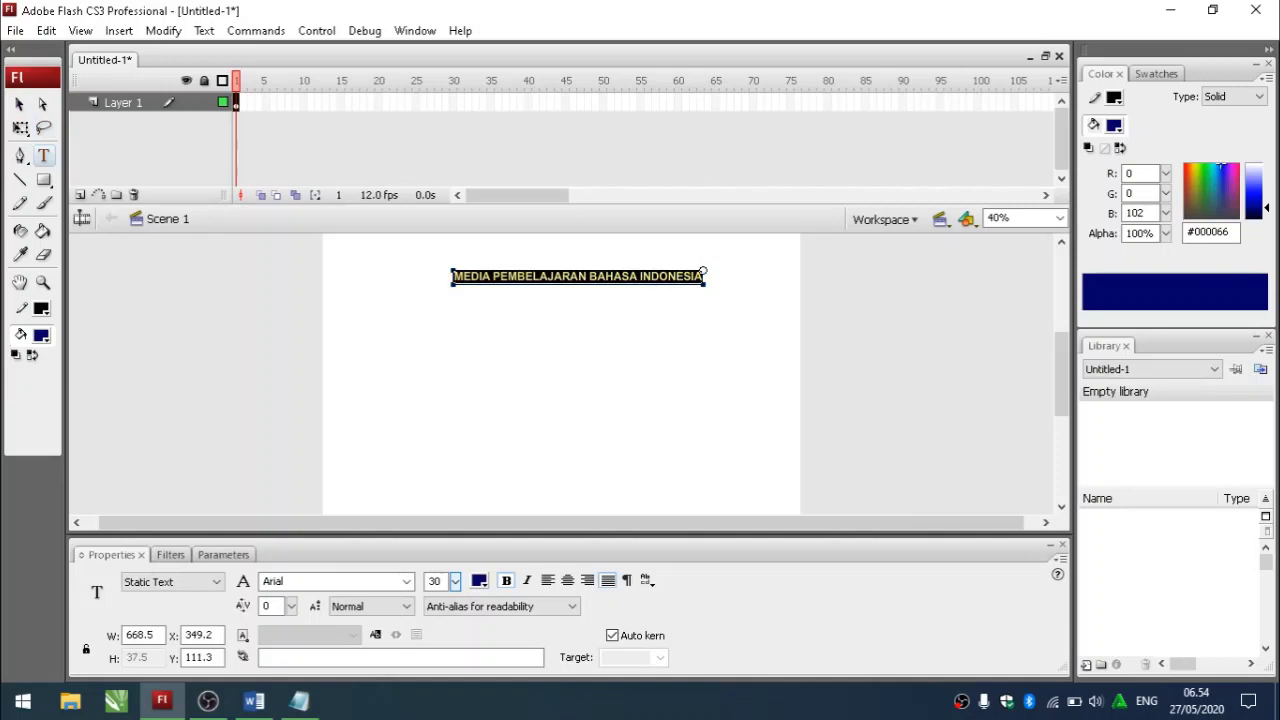
pyautogui.click(406, 581)
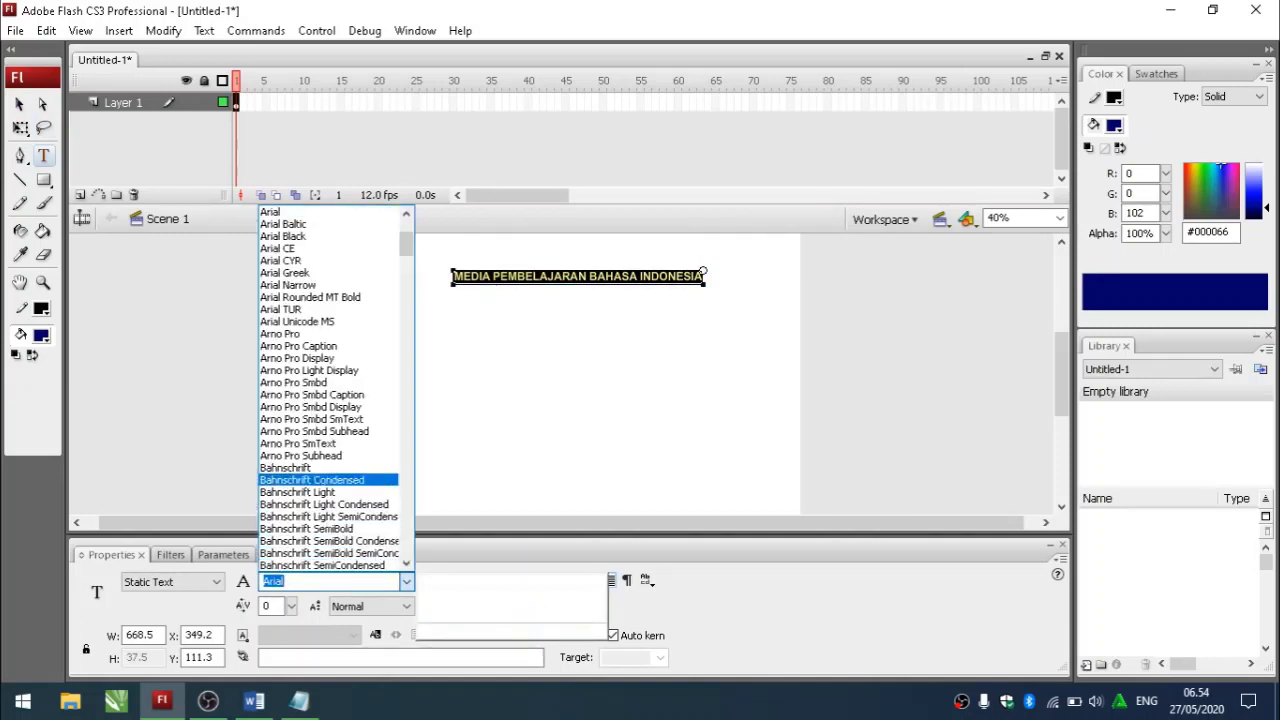
pyautogui.scroll(-3, 328, 396)
pyautogui.press('Down')
pyautogui.press('Down')
pyautogui.press('Down')
pyautogui.press('Down')
pyautogui.press('Down')
pyautogui.press('Down')
pyautogui.press('Down')
pyautogui.press('Down')
pyautogui.press('Down')
pyautogui.press('Down')
pyautogui.press('Down')
pyautogui.press('Down')
pyautogui.press('Down')
pyautogui.press('Down')
pyautogui.press('Down')
pyautogui.press('Down')
pyautogui.press('Down')
pyautogui.press('Down')
pyautogui.press('Down')
pyautogui.press('Down')
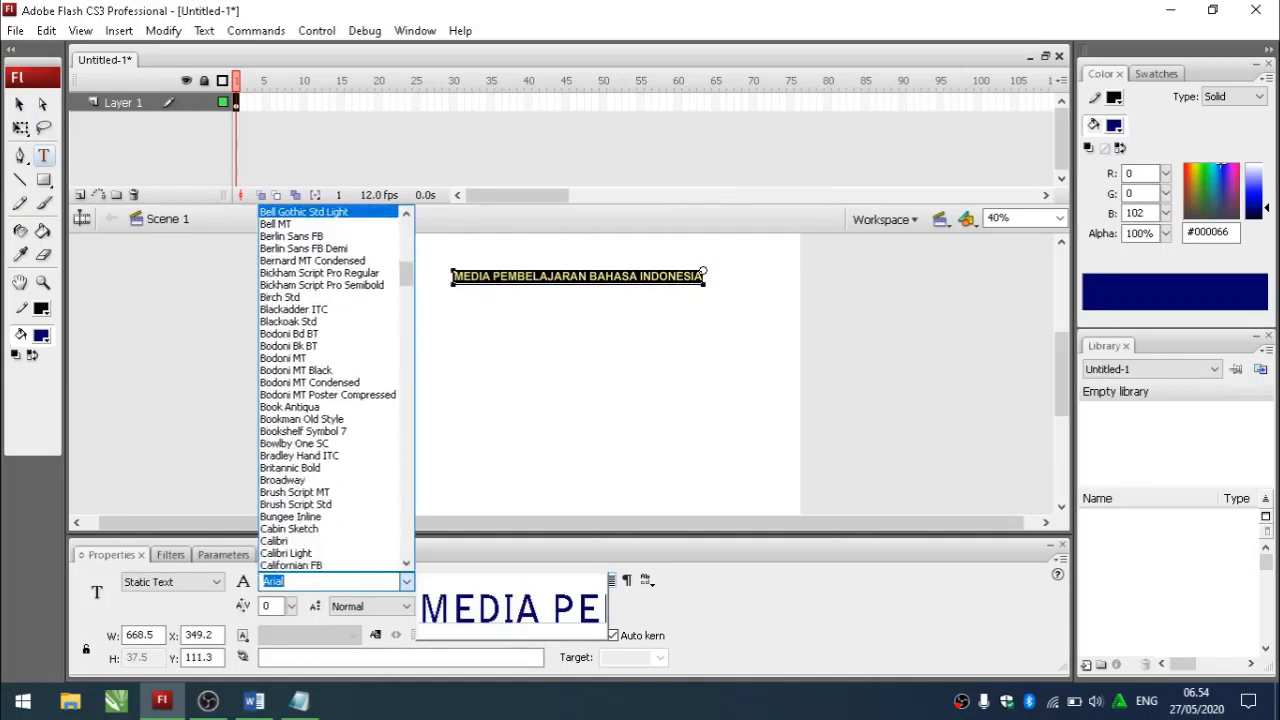
pyautogui.press('Down')
pyautogui.press('Down')
pyautogui.press('Down')
pyautogui.press('Down')
pyautogui.press('Down')
pyautogui.press('Down')
pyautogui.press('Down')
pyautogui.press('Down')
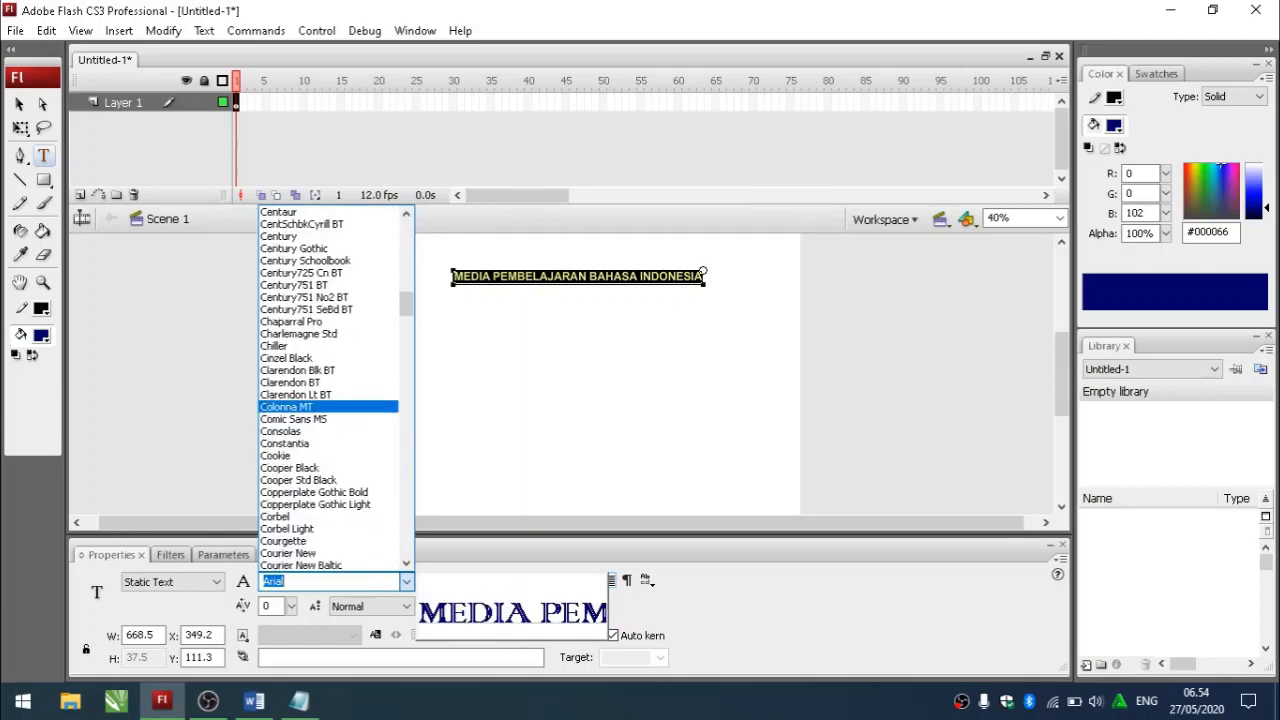
pyautogui.press('Down')
pyautogui.press('Down')
pyautogui.press('Down')
pyautogui.press('Down')
pyautogui.press('Down')
pyautogui.press('Down')
pyautogui.press('Down')
pyautogui.press('Down')
pyautogui.press('Down')
pyautogui.press('Down')
pyautogui.press('Down')
pyautogui.press('Down')
pyautogui.press('Down')
pyautogui.press('Down')
pyautogui.press('Down')
pyautogui.press('Down')
pyautogui.press('Down')
pyautogui.press('Down')
pyautogui.press('Down')
pyautogui.press('Down')
pyautogui.press('Down')
pyautogui.press('Down')
pyautogui.press('Down')
pyautogui.press('Down')
pyautogui.press('Down')
pyautogui.press('Down')
pyautogui.press('Down')
pyautogui.press('Down')
pyautogui.press('Down')
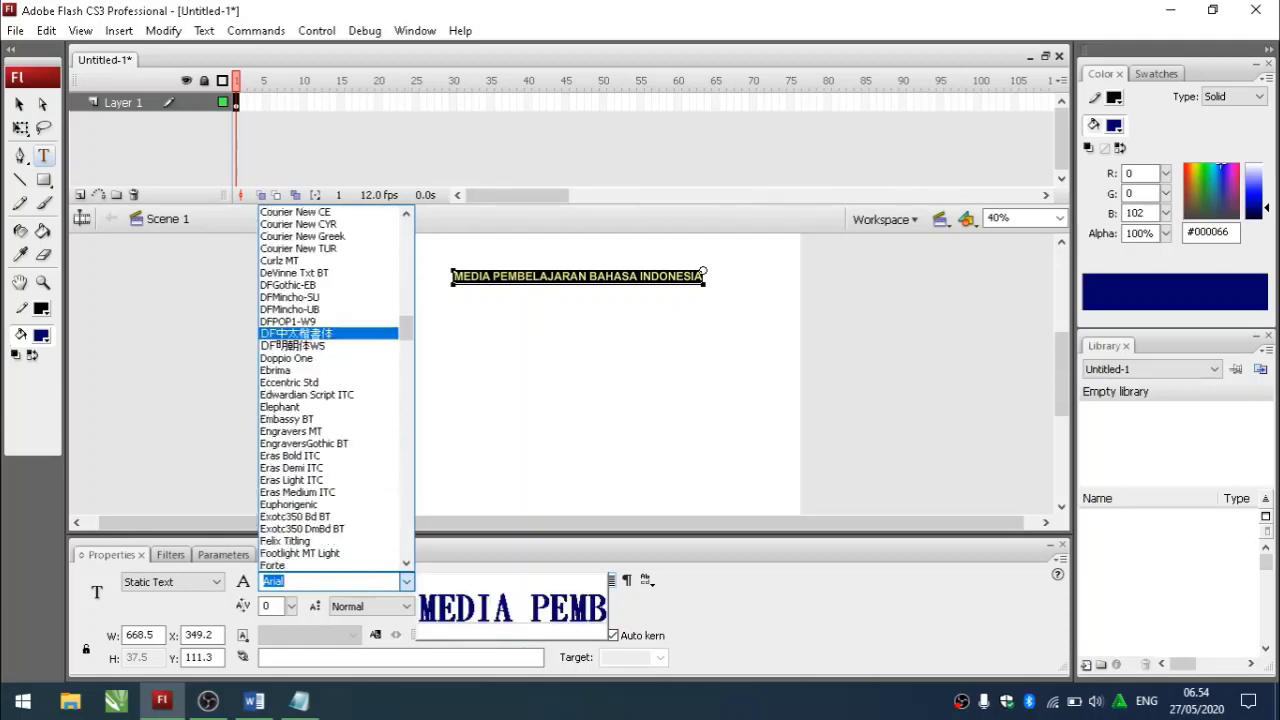
pyautogui.press('Down')
pyautogui.press('Down')
pyautogui.press('Down')
pyautogui.press('Down')
pyautogui.press('Down')
pyautogui.press('Down')
pyautogui.press('Down')
pyautogui.press('Down')
pyautogui.press('Down')
pyautogui.press('Down')
pyautogui.press('Down')
pyautogui.press('Down')
pyautogui.press('Down')
pyautogui.press('Down')
pyautogui.press('Down')
pyautogui.press('Down')
pyautogui.press('Down')
pyautogui.press('Down')
pyautogui.press('Down')
pyautogui.press('Down')
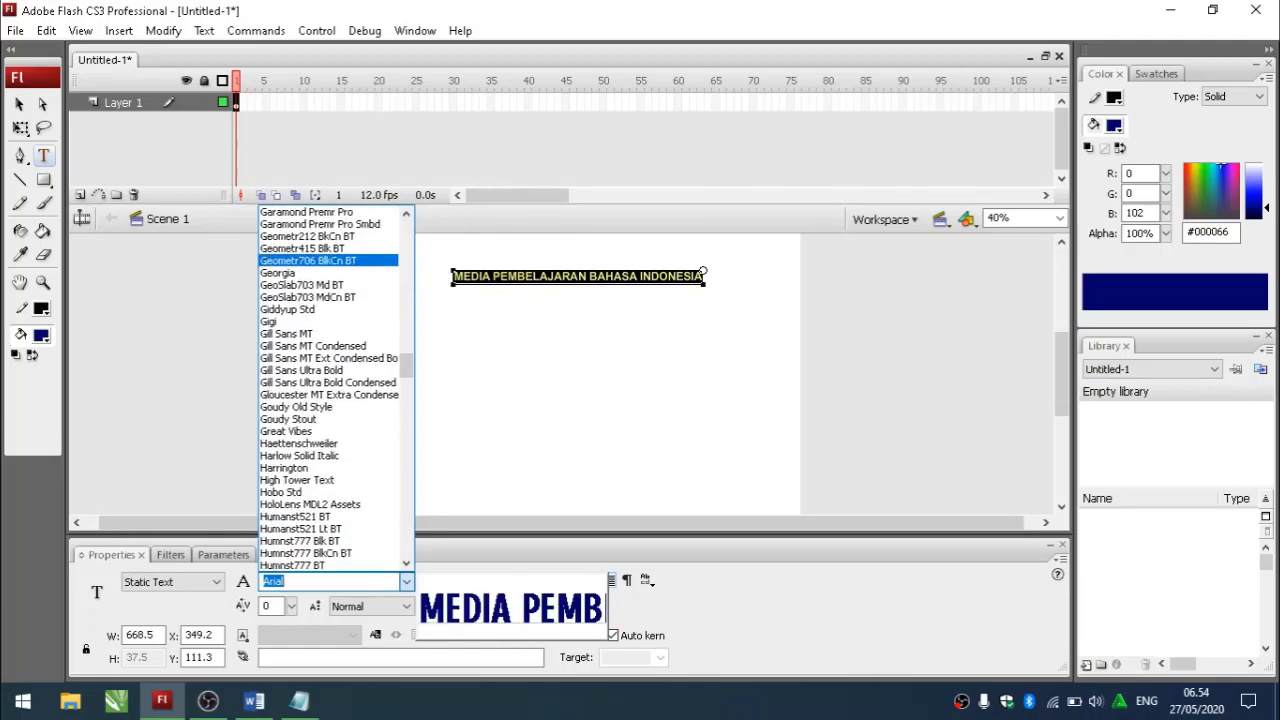
pyautogui.scroll(-20, 336, 390)
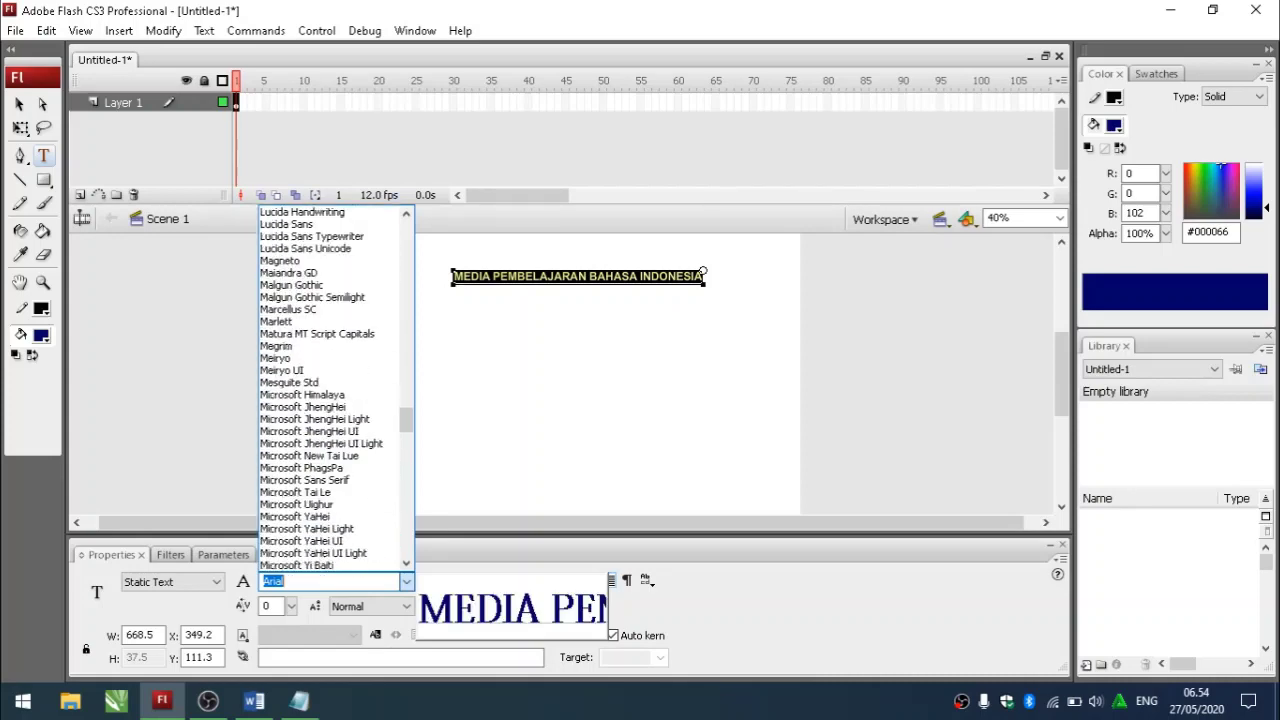
pyautogui.scroll(-20, 336, 390)
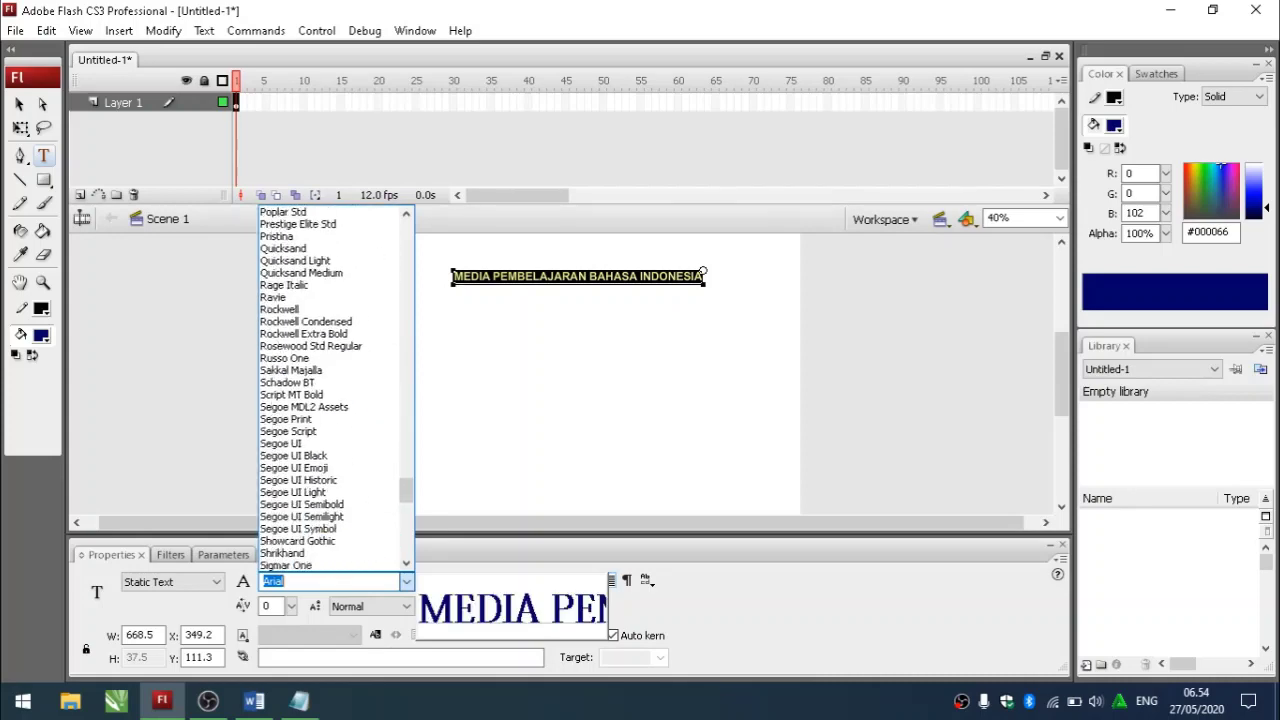
pyautogui.scroll(-6, 336, 390)
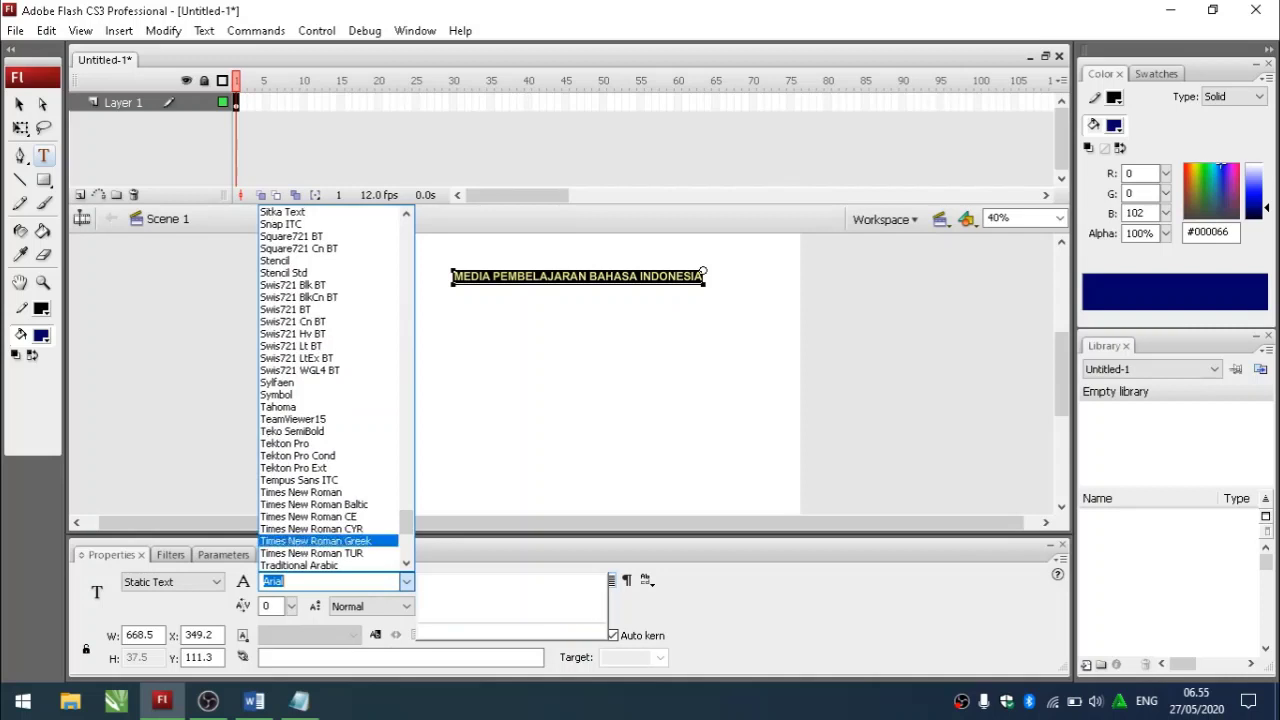
pyautogui.click(300, 492)
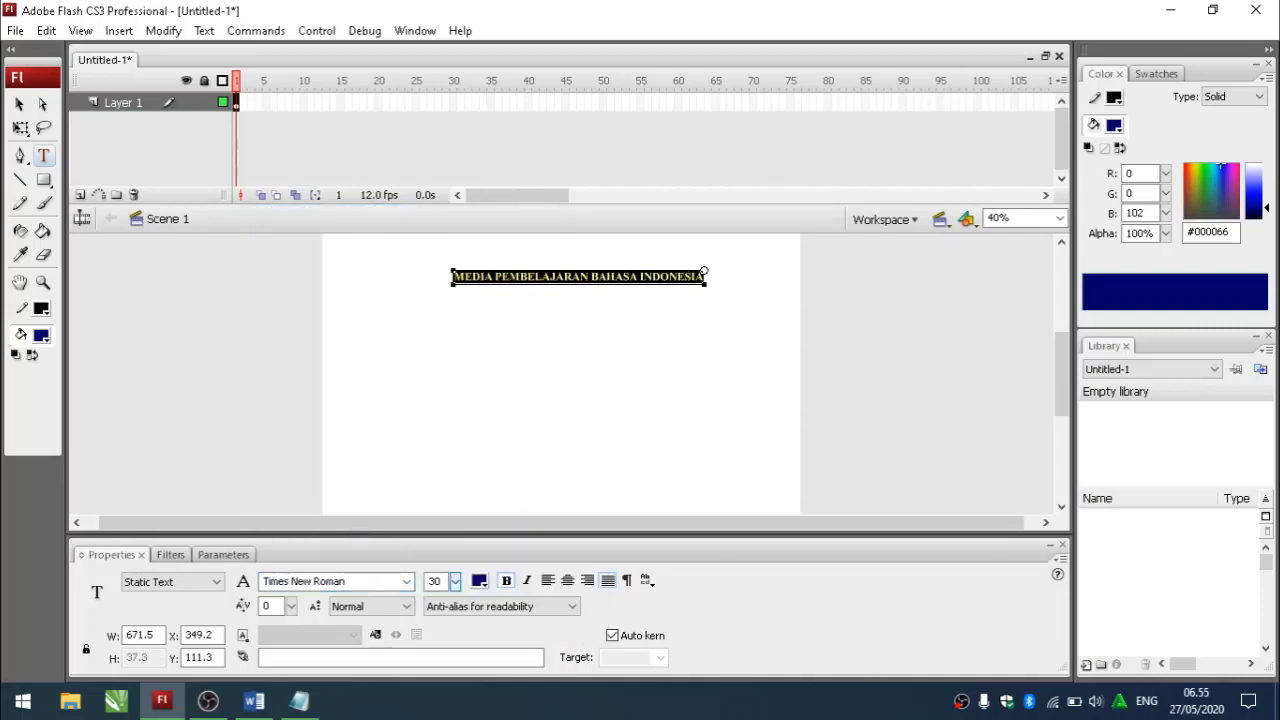
pyautogui.click(500, 390)
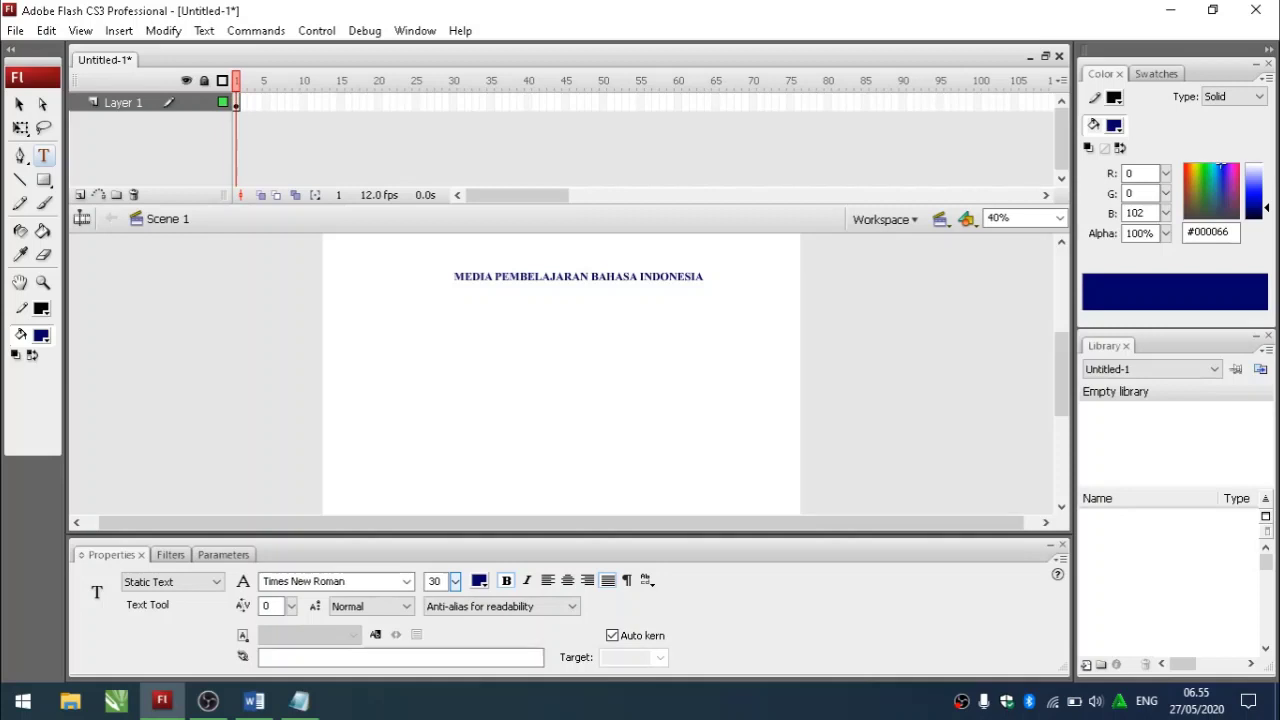
# - Switch to Notepad and add the note "Selesai membuat judul" below the existing steps, separated by a blank line
pyautogui.click(299, 701)
pyautogui.press('Return')
pyautogui.press('Return')
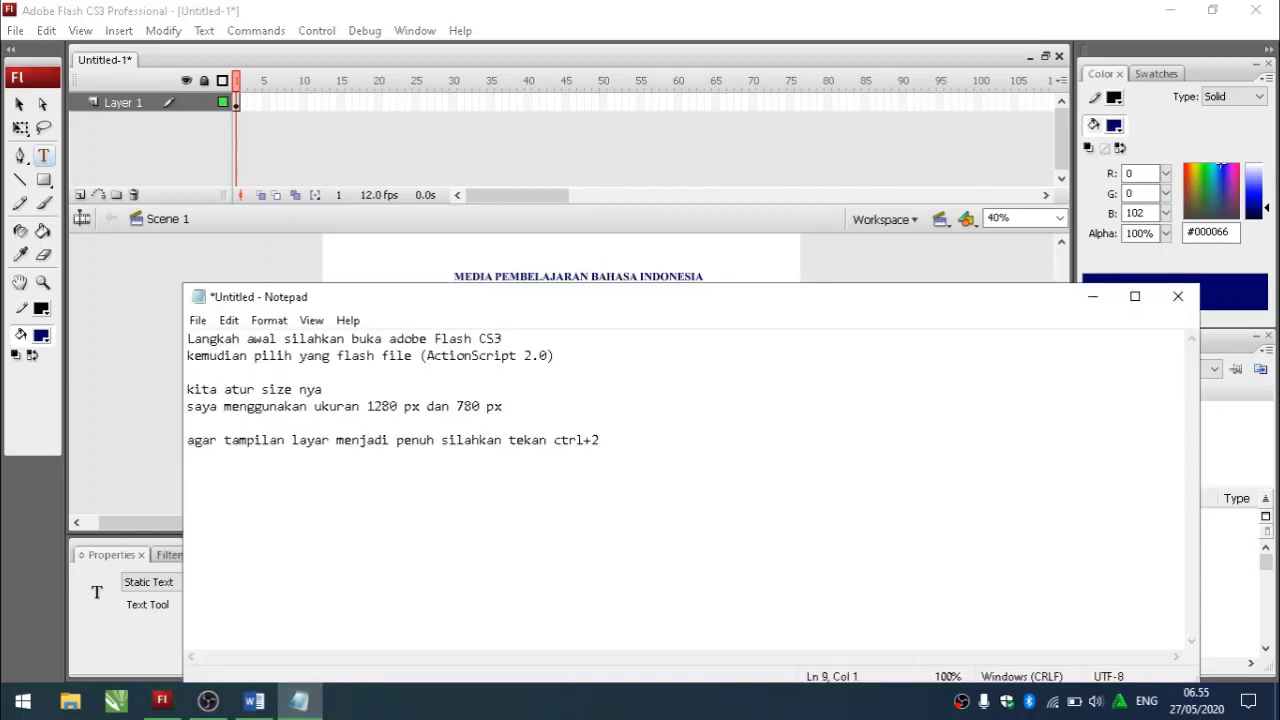
pyautogui.write('Selesai memb')
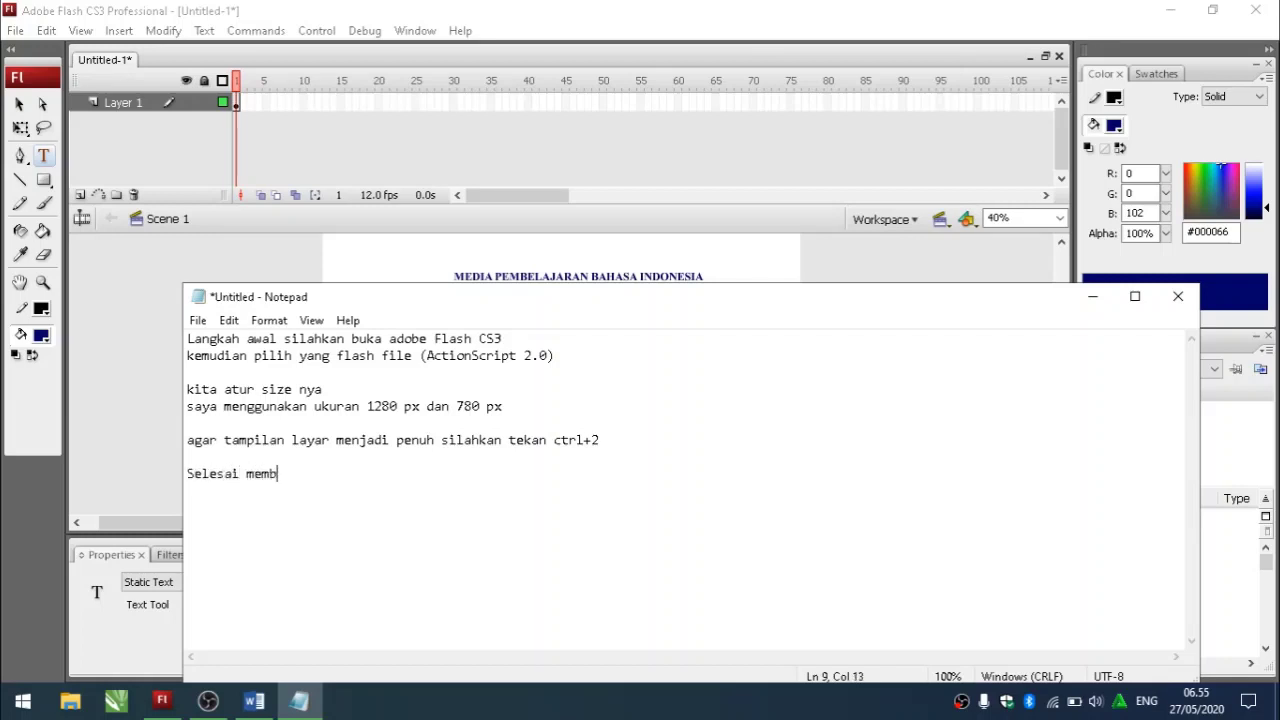
pyautogui.write('uat judul')
pyautogui.press('Return')
# - Add the note line "langkah berikutnya kita buat tombol pilihan untuk media kita, akan kita buat 3 tombol yaitu"
pyautogui.write('l')
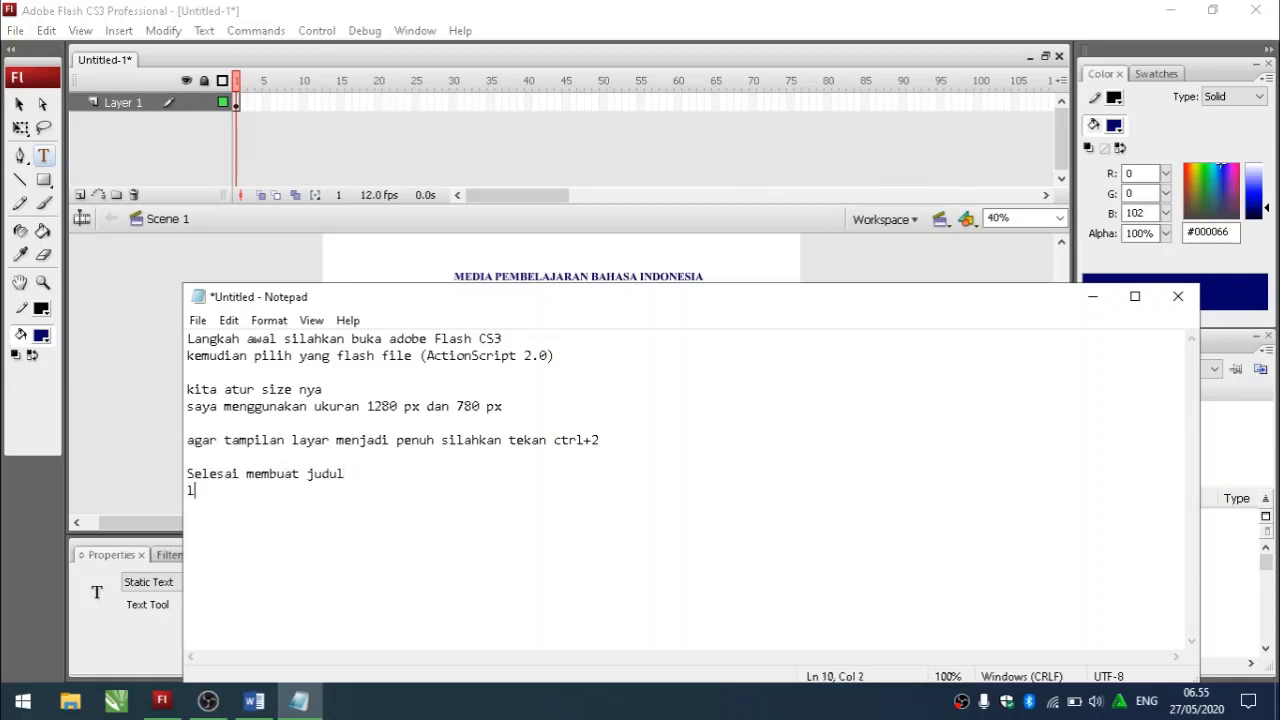
pyautogui.write('angkah berikutn')
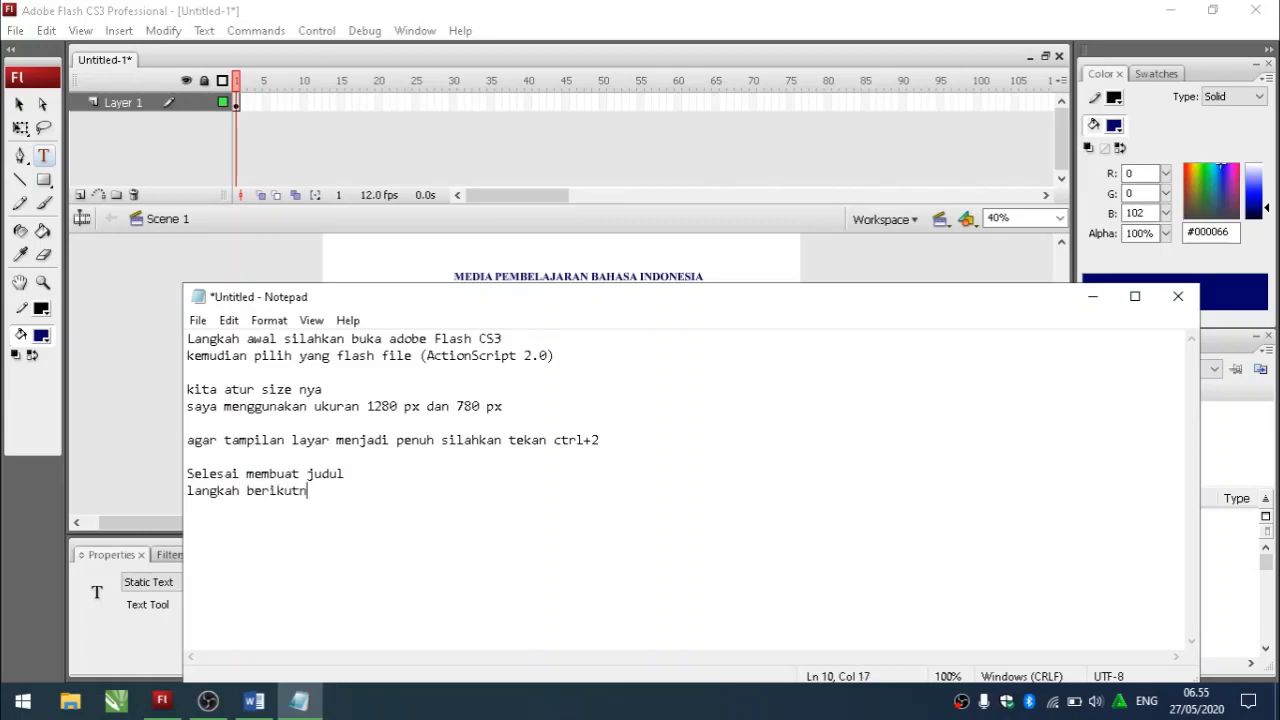
pyautogui.write('ya kita  uat tomobol')
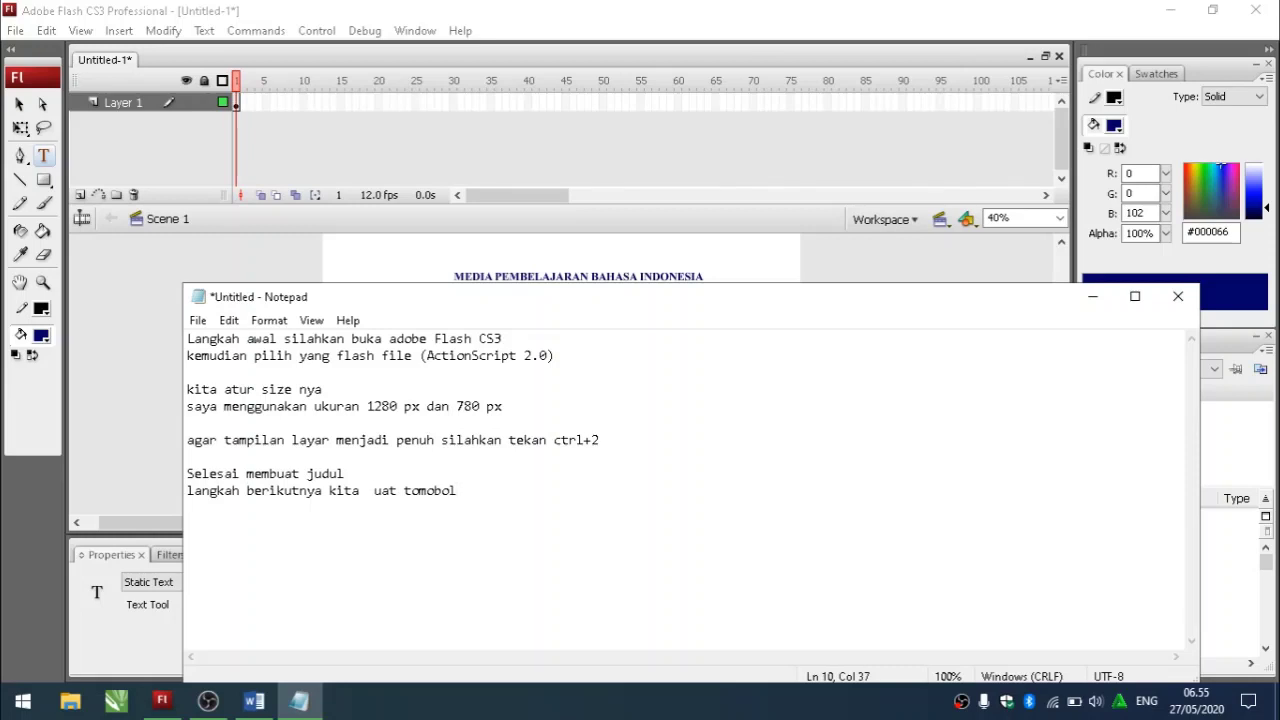
pyautogui.moveTo(374, 491); pyautogui.dragTo(458, 491)
pyautogui.press('BackSpace')
pyautogui.press('BackSpace')
pyautogui.write('buat tombol pilihan untuk media kita, akan kita buat 3 tombol yaitu')
# - List the three buttons on separate lines: "tombol KI/KD", "tombol Materi" and "tombol Latihan soal"
pyautogui.press('Return')
pyautogui.write('to')
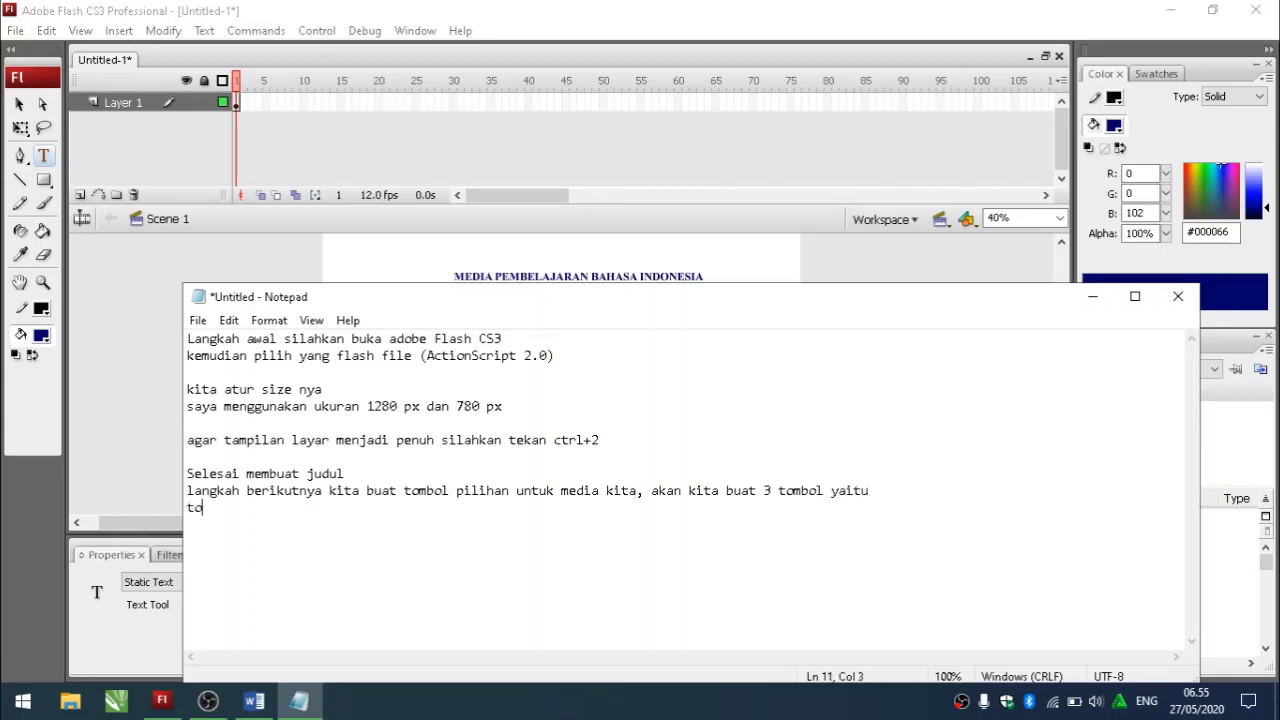
pyautogui.write('mbol KI/KD')
pyautogui.press('Return')
pyautogui.write('tombol')
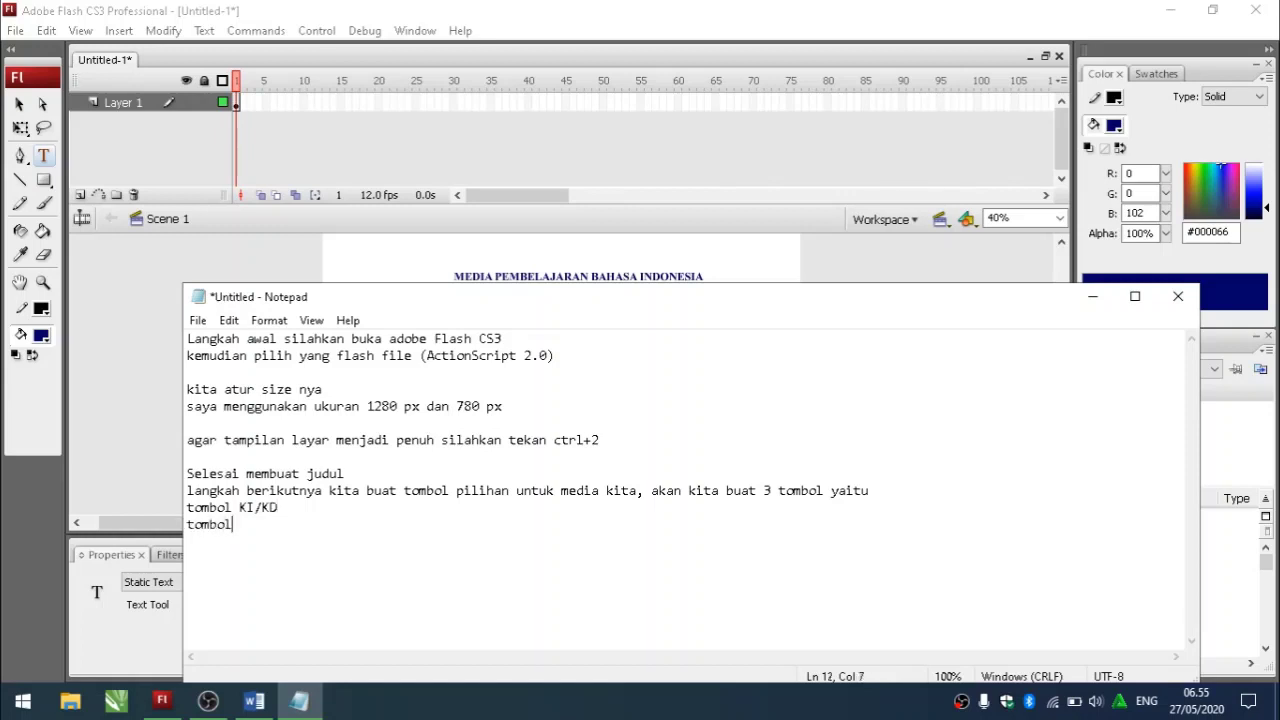
pyautogui.write(' Materi')
pyautogui.press('Return')
pyautogui.write('tombol Latihan soal')
# - Add the note "boleh kita tambah gambar agar lebih menarik" after a blank line and return to Flash
pyautogui.press('Return')
pyautogui.press('Return')
pyautogui.write('boleh')
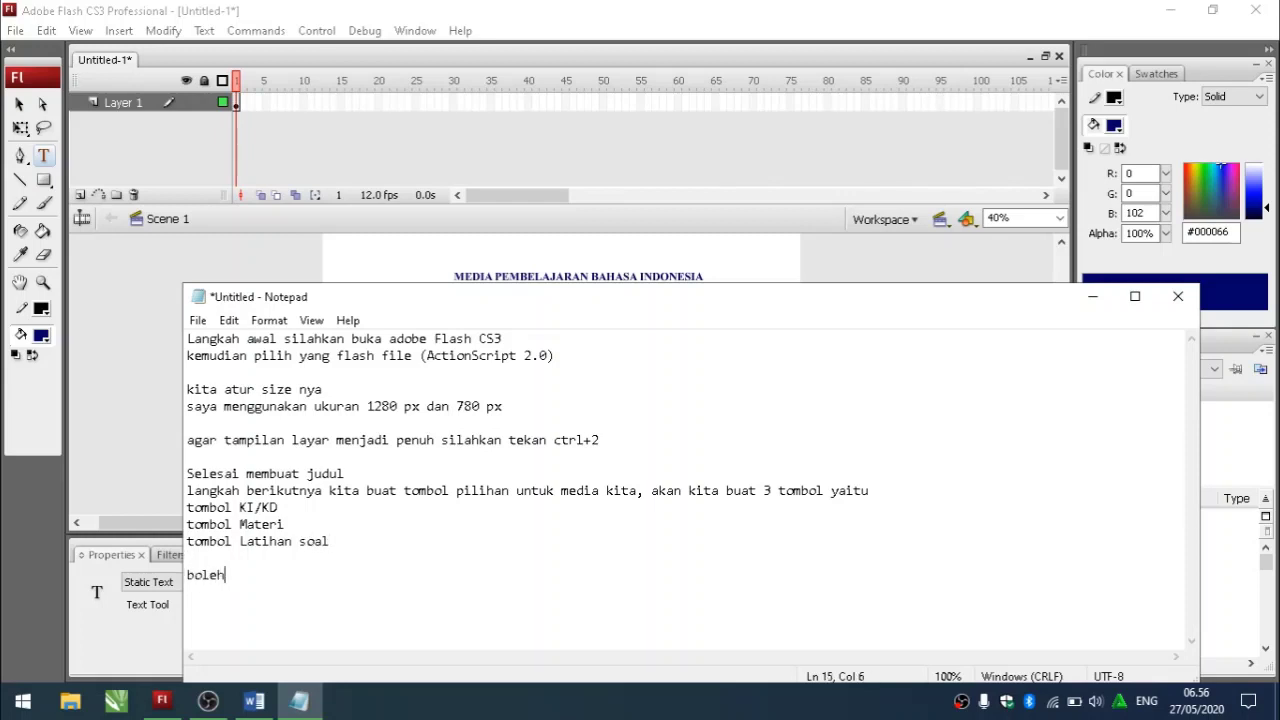
pyautogui.write(' kita tambah')
pyautogui.write('gambar ag')
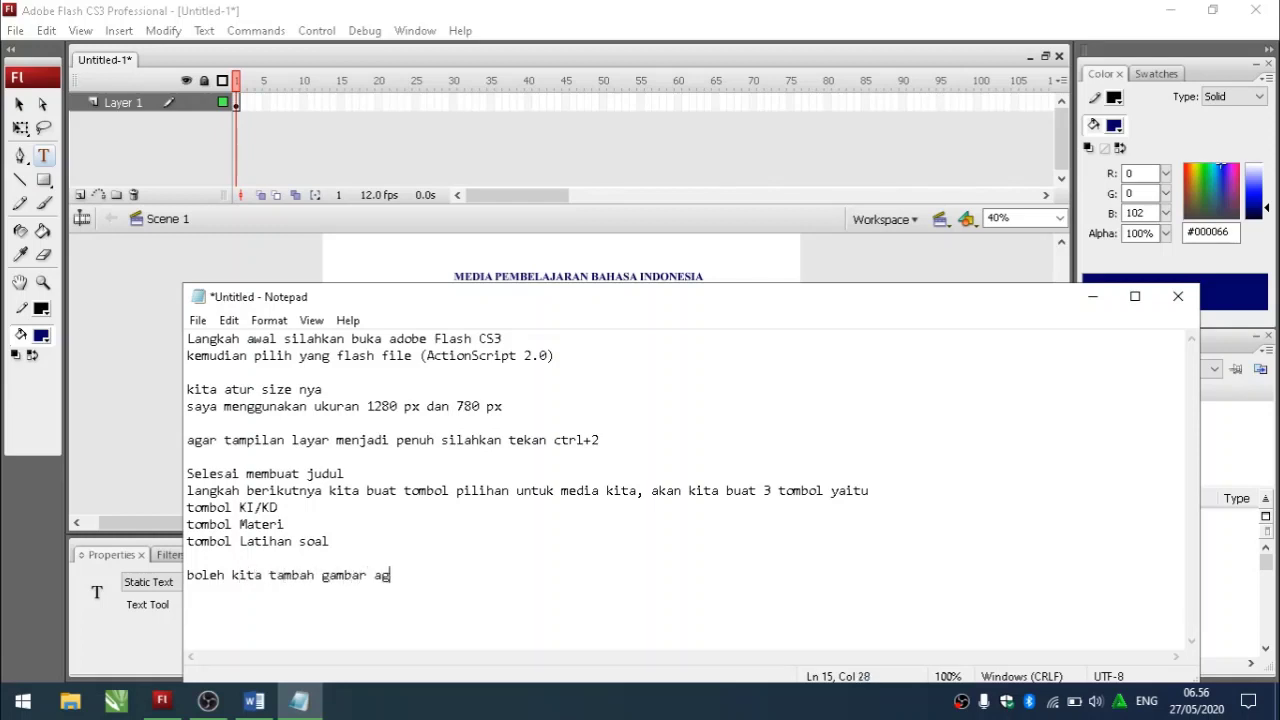
pyautogui.write('ar lebih menarik')
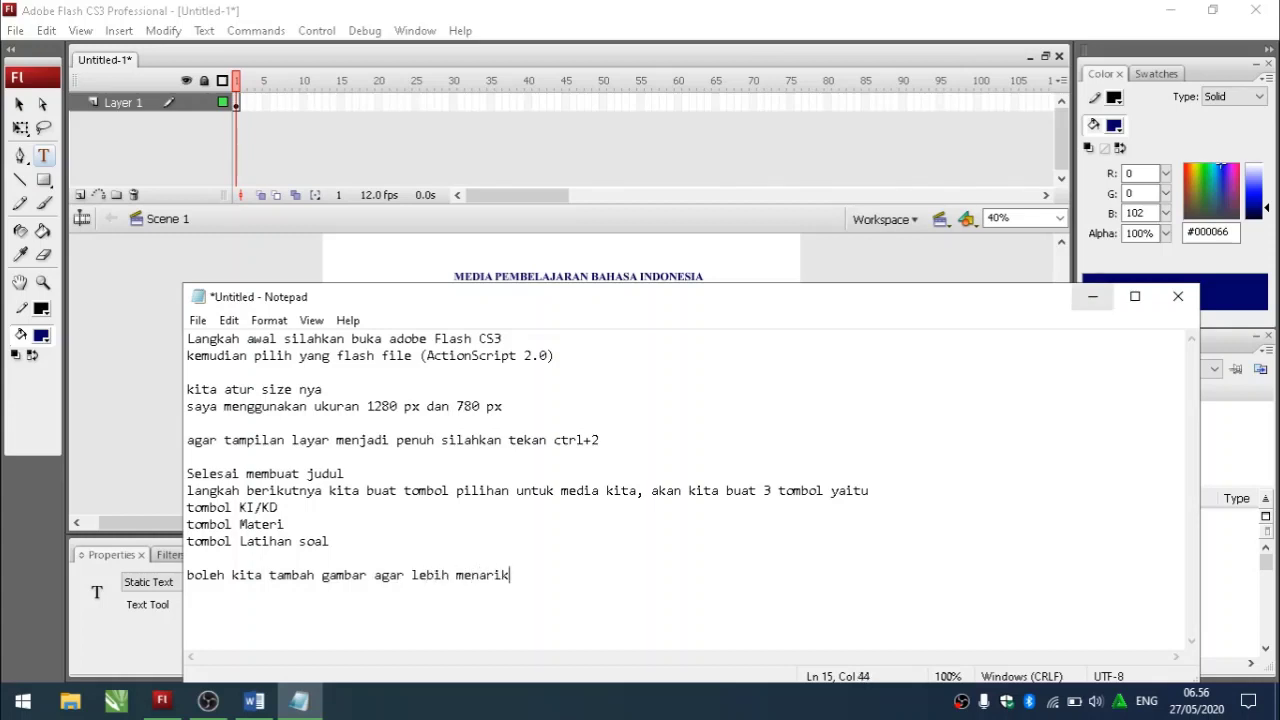
pyautogui.click(1092, 296)
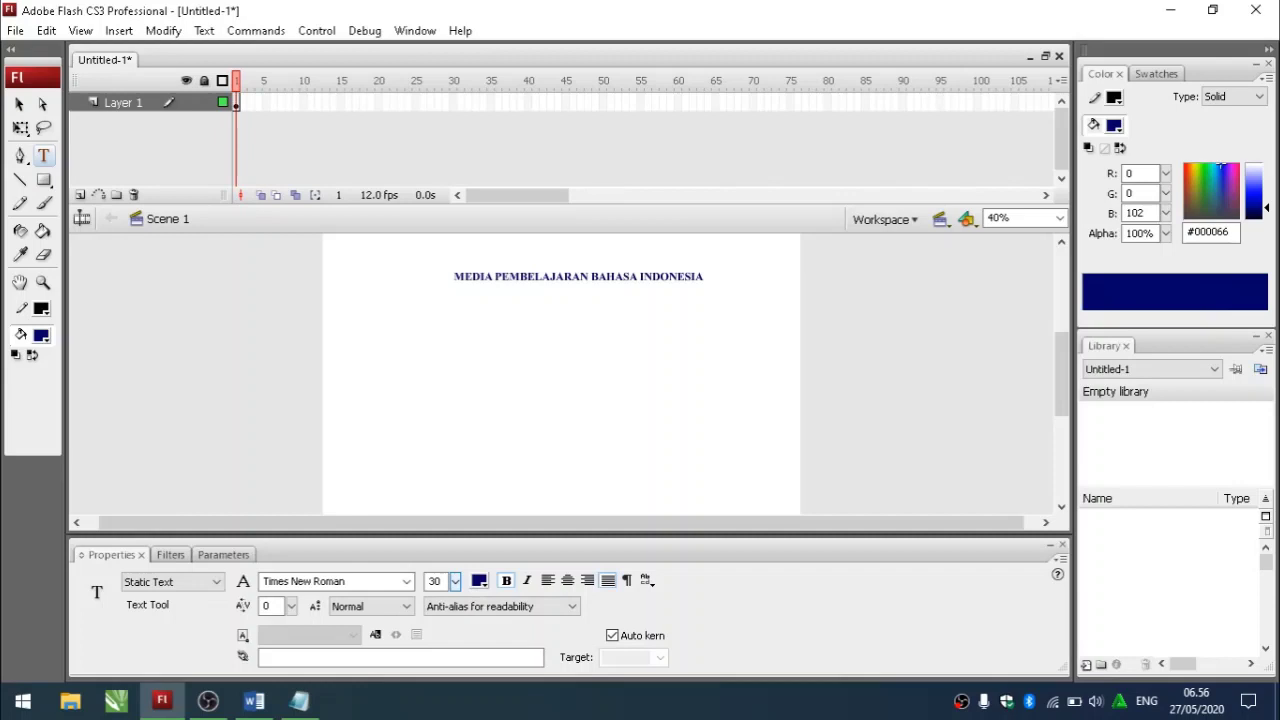
# - Move the title text slightly left and up on the stage and deselect it
pyautogui.click(519, 277)
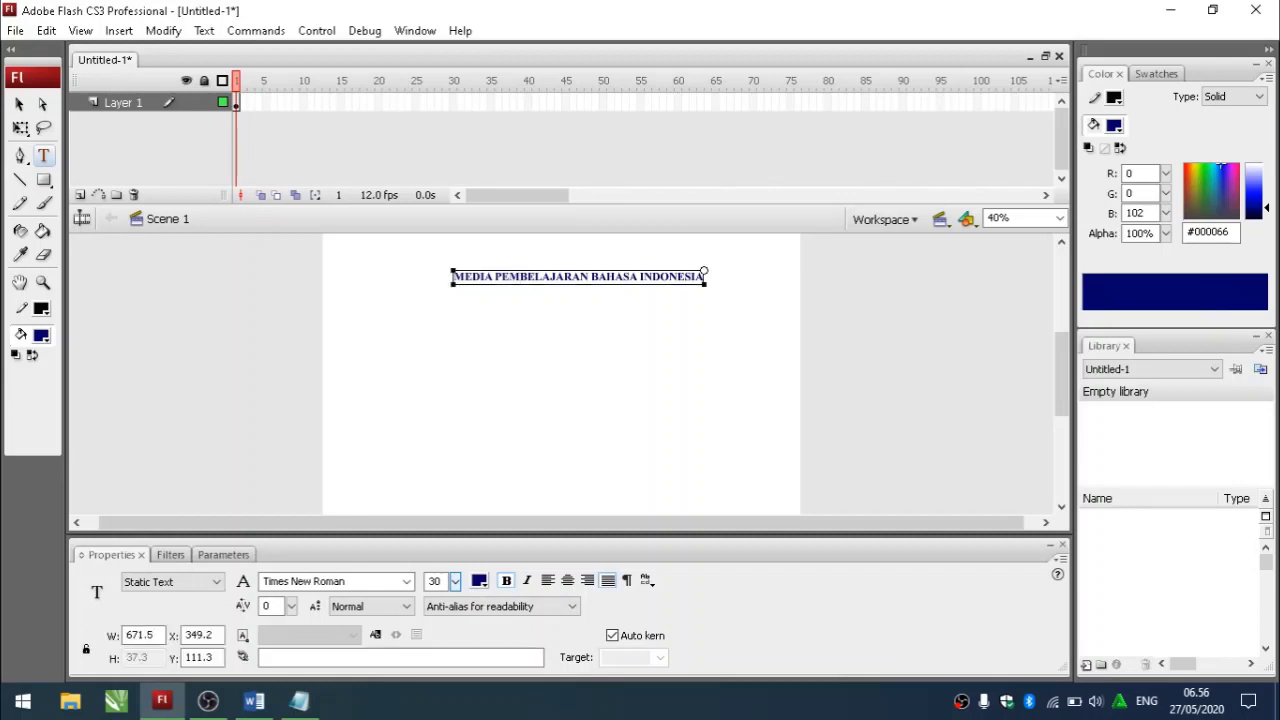
pyautogui.moveTo(519, 284); pyautogui.dragTo(498, 279)
pyautogui.click(520, 345)
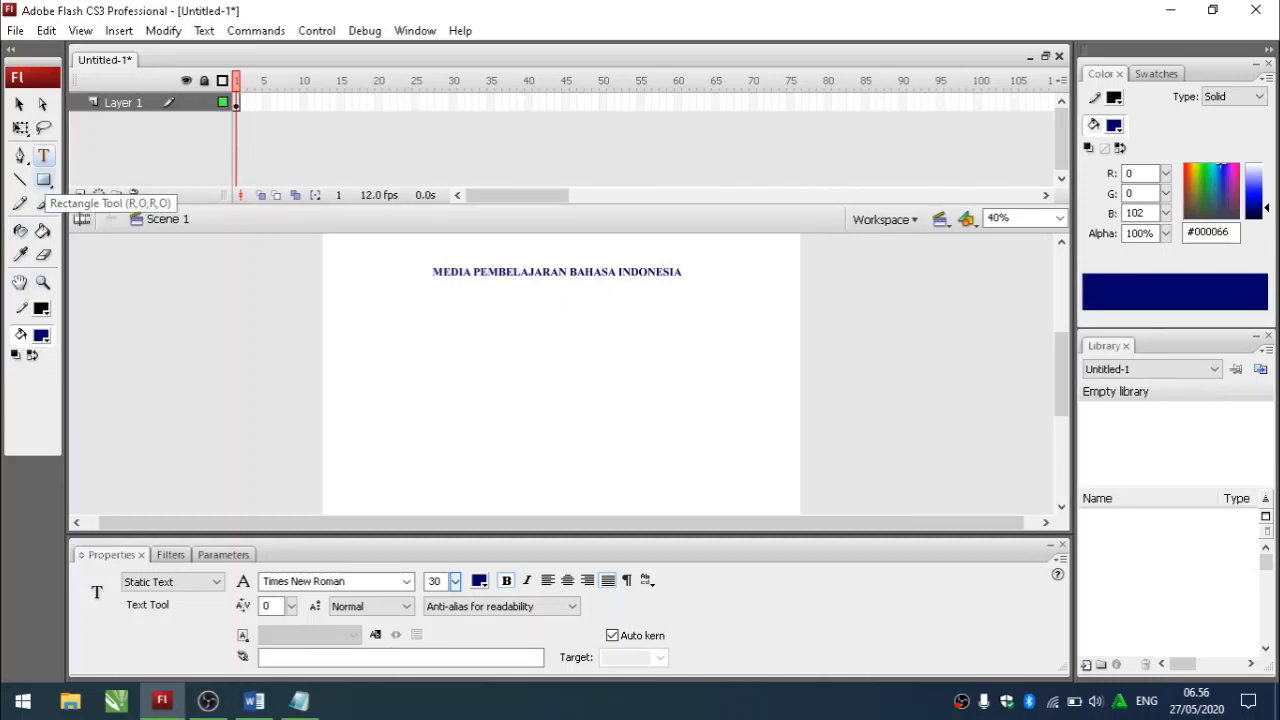
# - Draw a rectangle about 281 by 68 px below the title's left end and fill it with dark green #006633
pyautogui.click(44, 180)
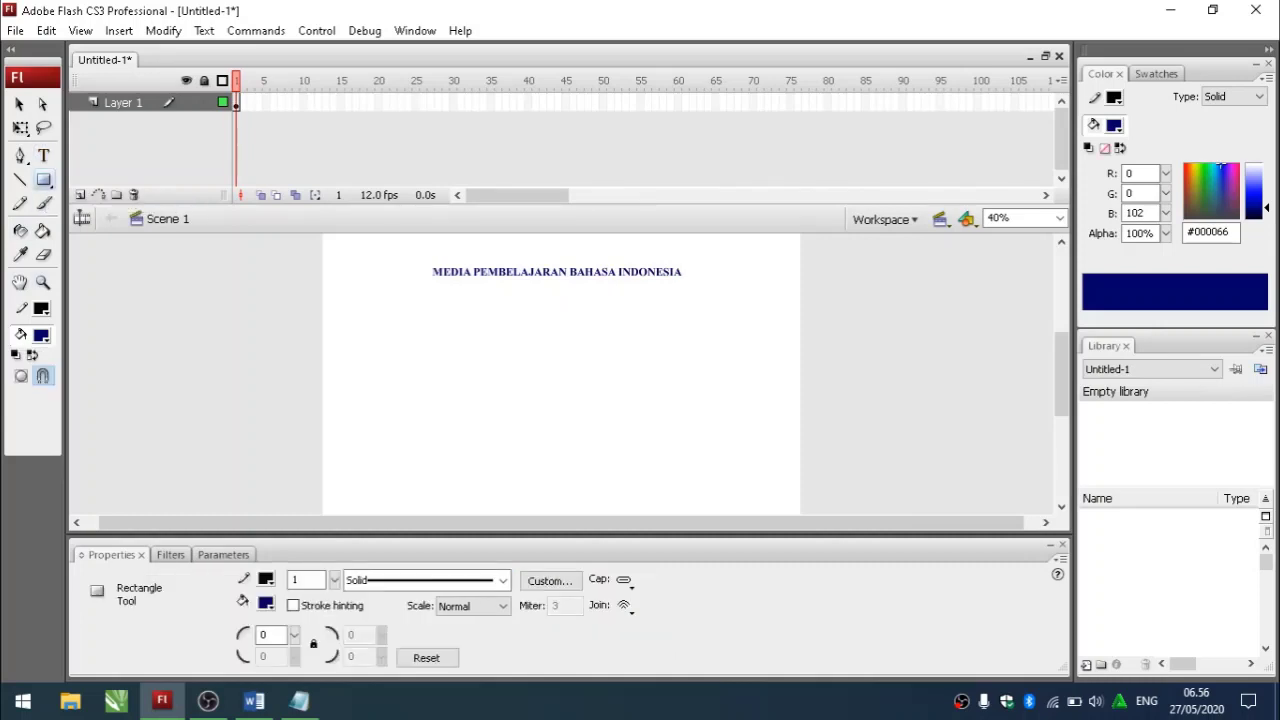
pyautogui.moveTo(362, 298); pyautogui.dragTo(468, 323)
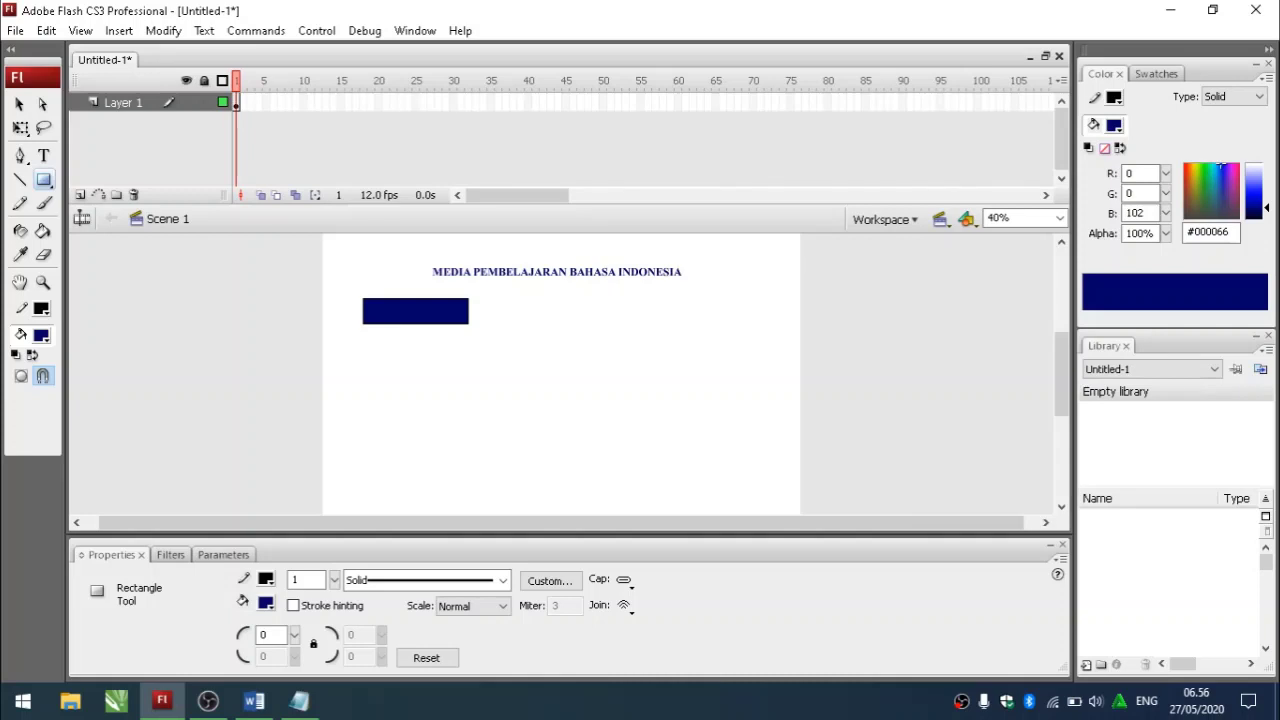
pyautogui.click(41, 336)
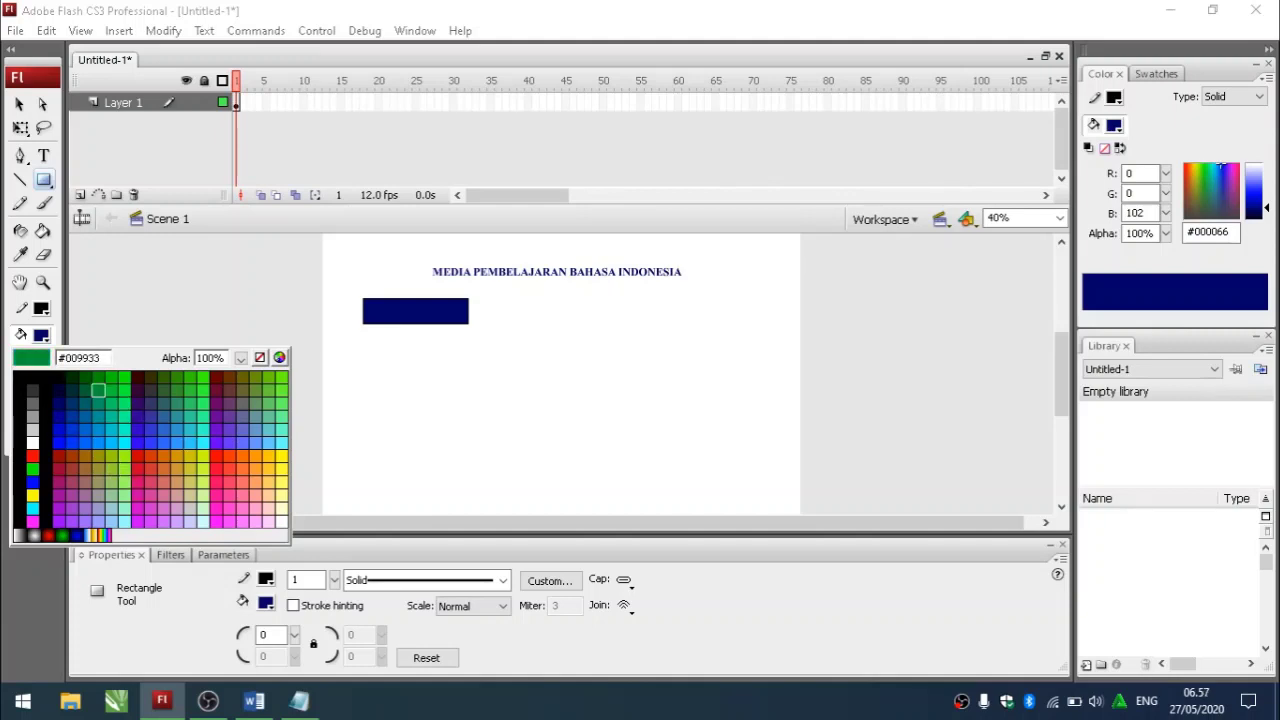
pyautogui.click(87, 390)
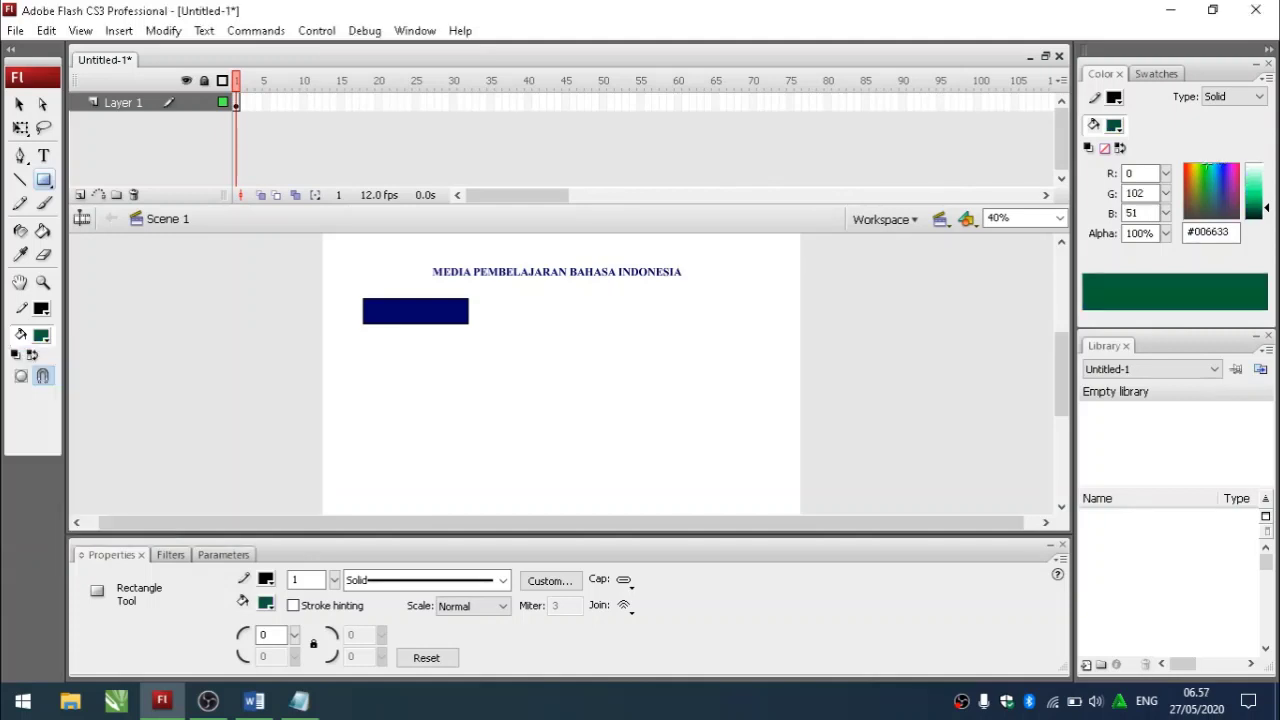
pyautogui.click(43, 230)
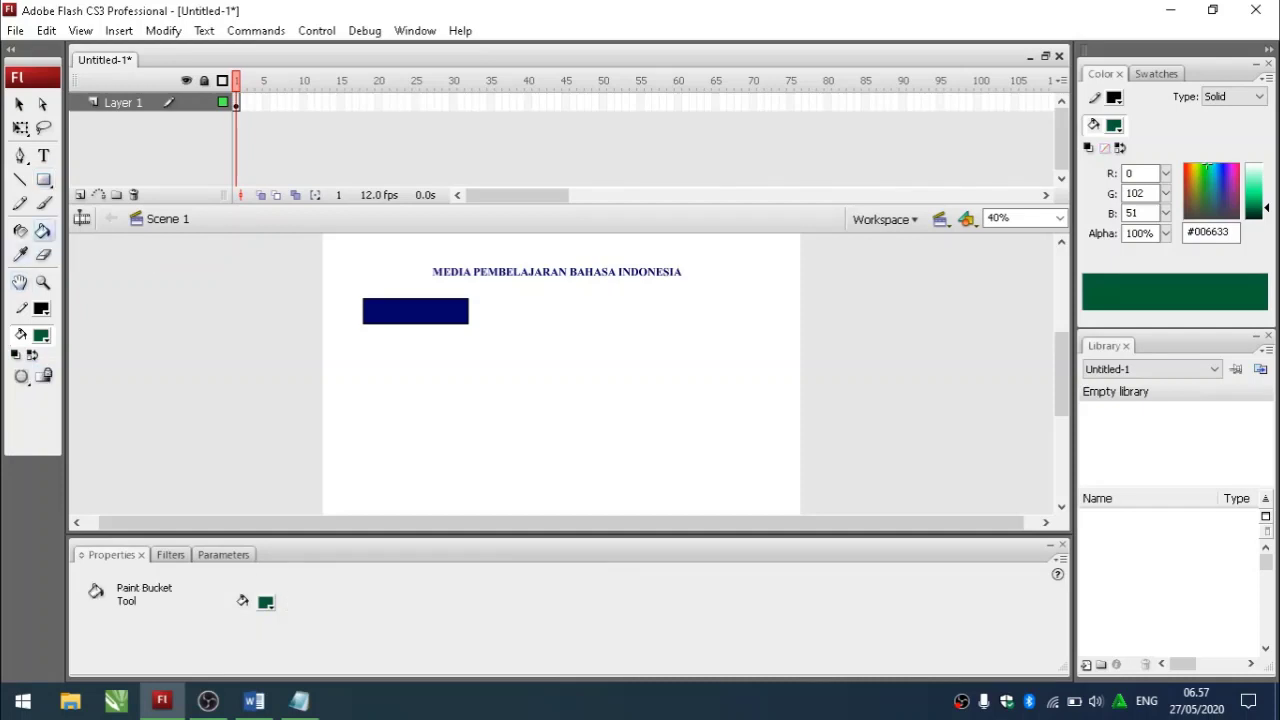
pyautogui.click(415, 311)
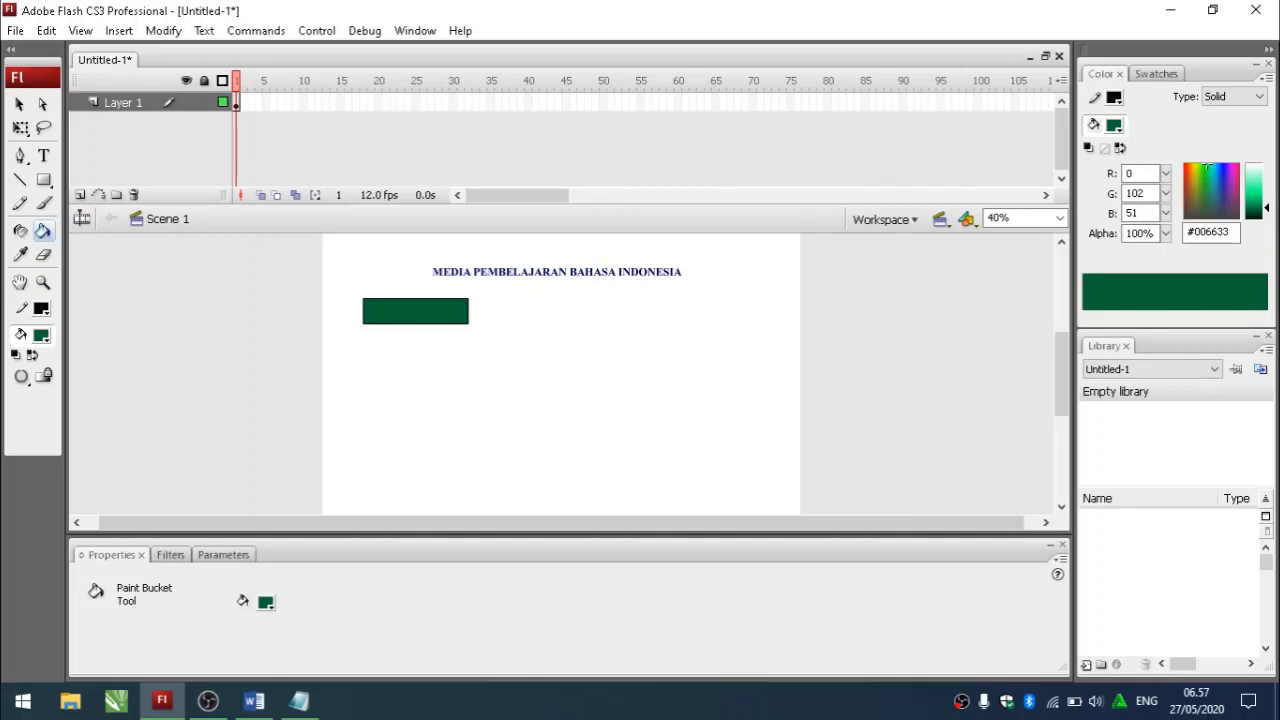
# - Add the static text label "KI/KD" on top of the green rectangle
pyautogui.click(43, 155)
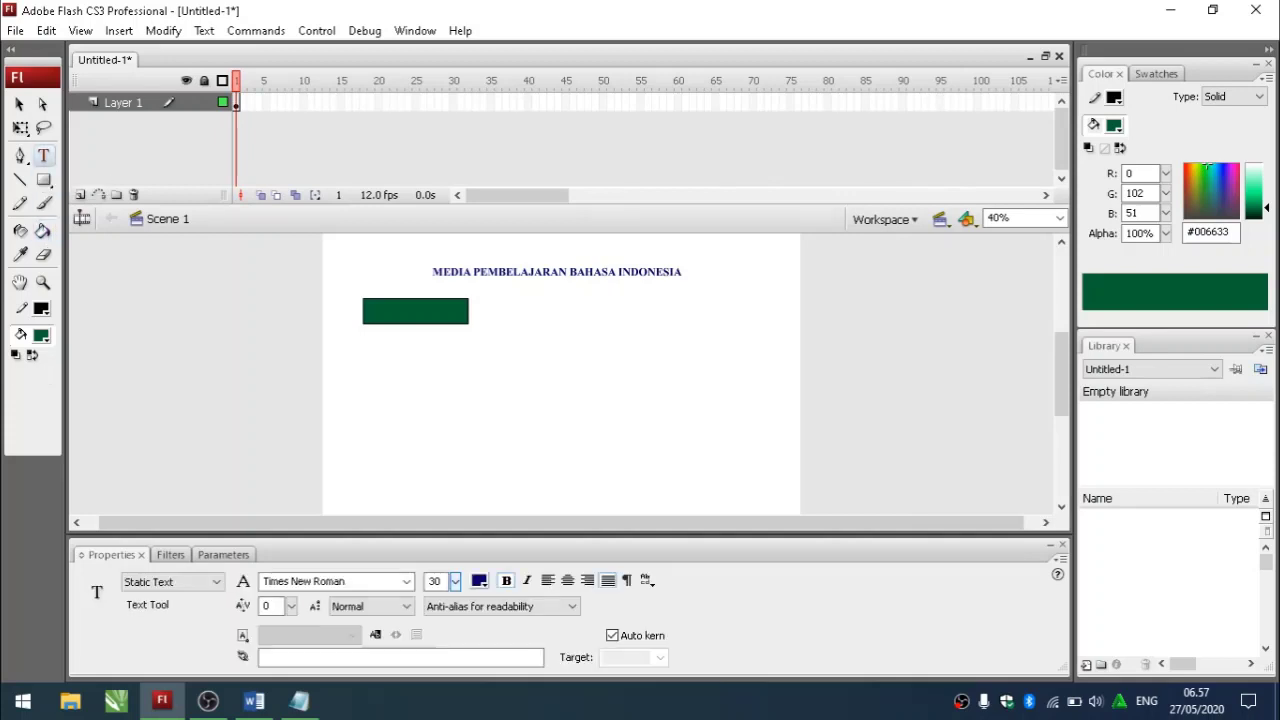
pyautogui.click(401, 305)
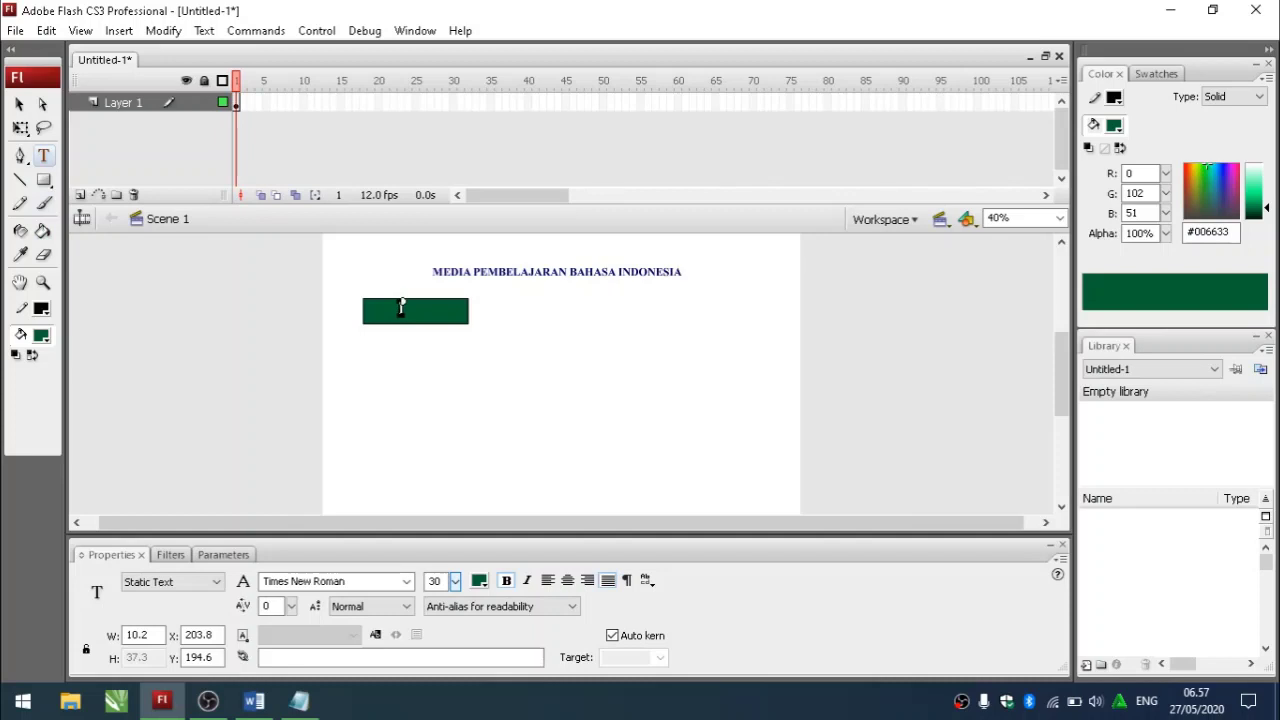
pyautogui.write('K')
pyautogui.press('BackSpace')
pyautogui.press('BackSpace')
pyautogui.write('KI/KD')
# - Change the colour of the whole KI/KD label to yellow-green #CCFF00
pyautogui.moveTo(400, 308); pyautogui.dragTo(434, 308)
pyautogui.click(479, 580)
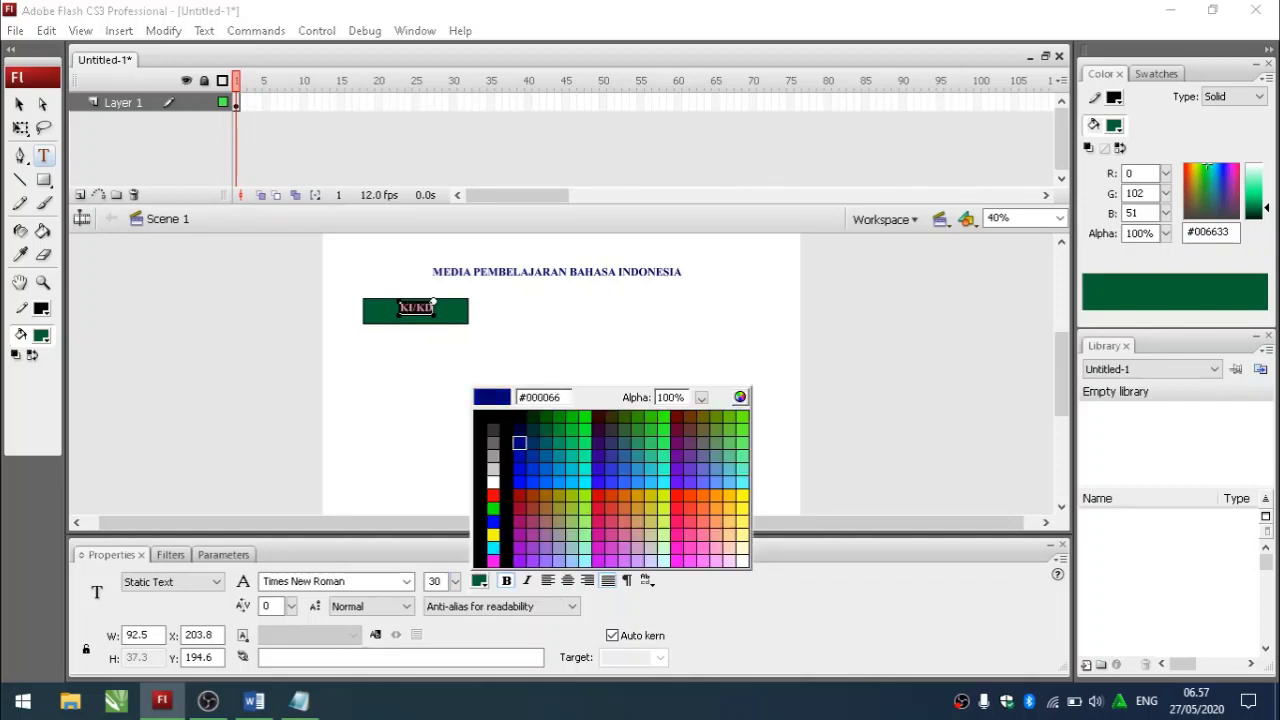
pyautogui.click(654, 486)
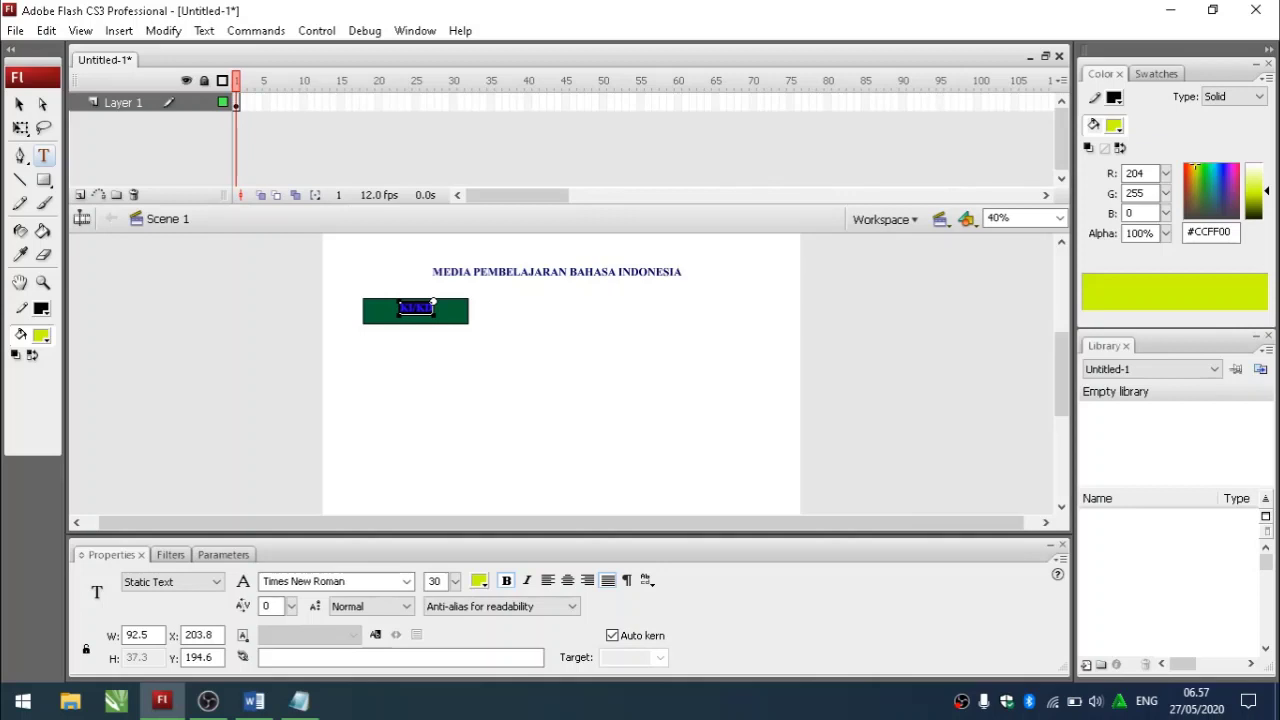
pyautogui.press('Escape')
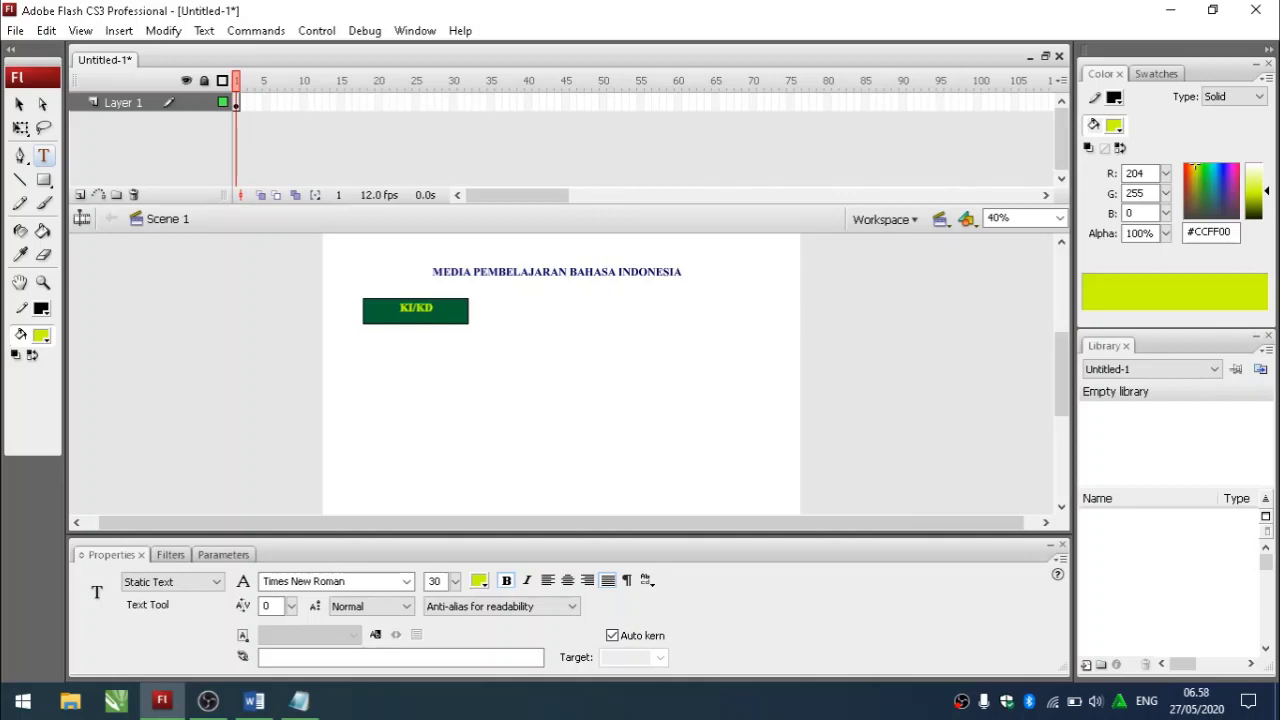
# - Shift the green fill up to about Y 173 and delete the black outline pieces left below it
pyautogui.press('v')
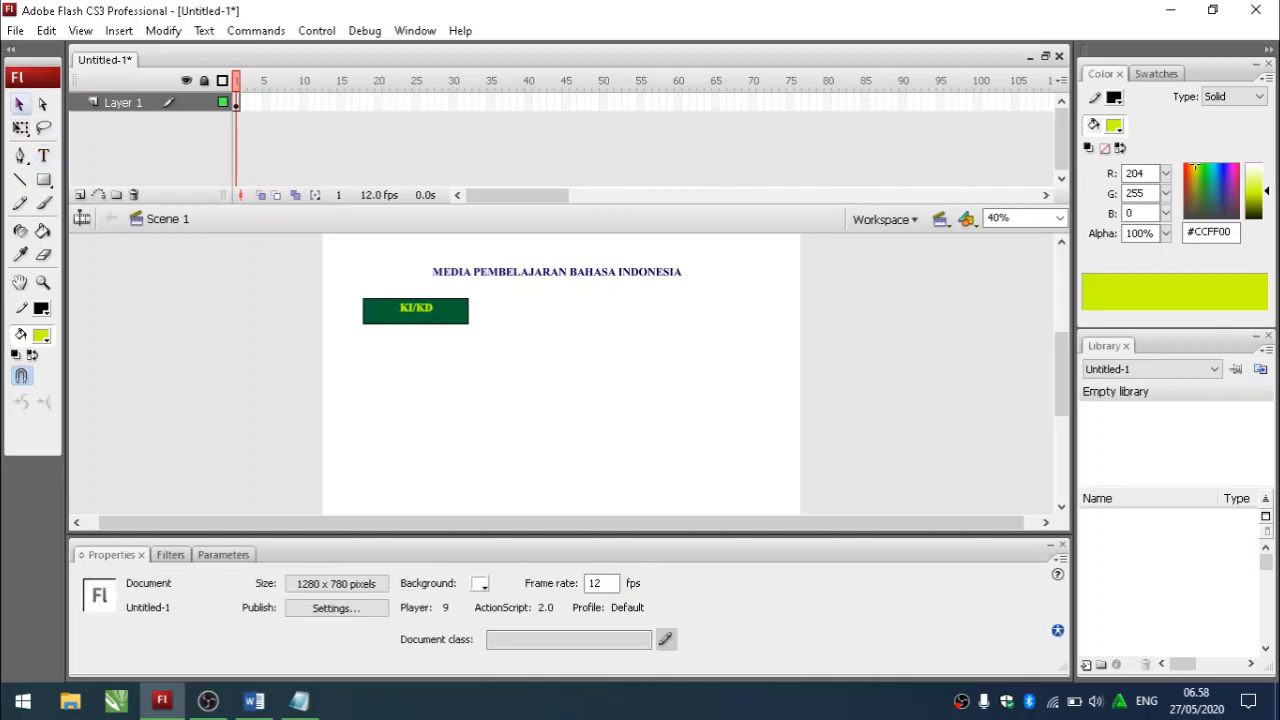
pyautogui.click(438, 316)
pyautogui.moveTo(438, 316); pyautogui.dragTo(438, 311)
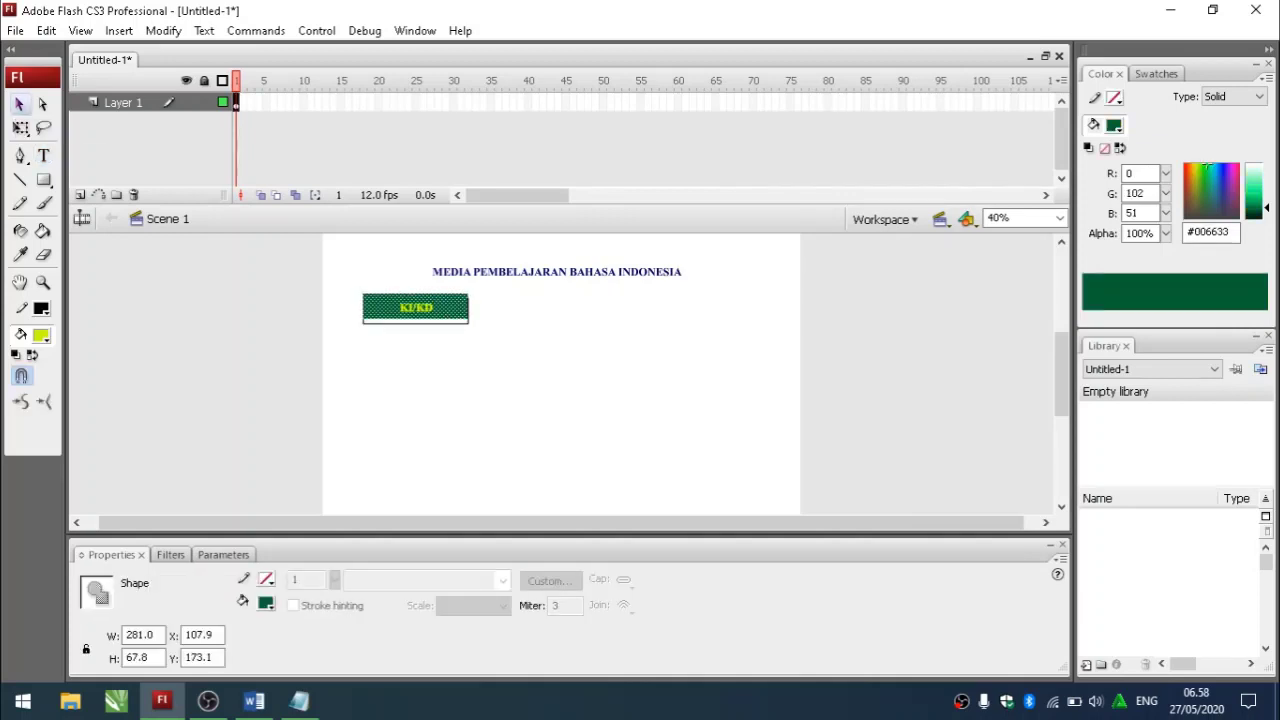
pyautogui.click(436, 323)
pyautogui.press('Delete')
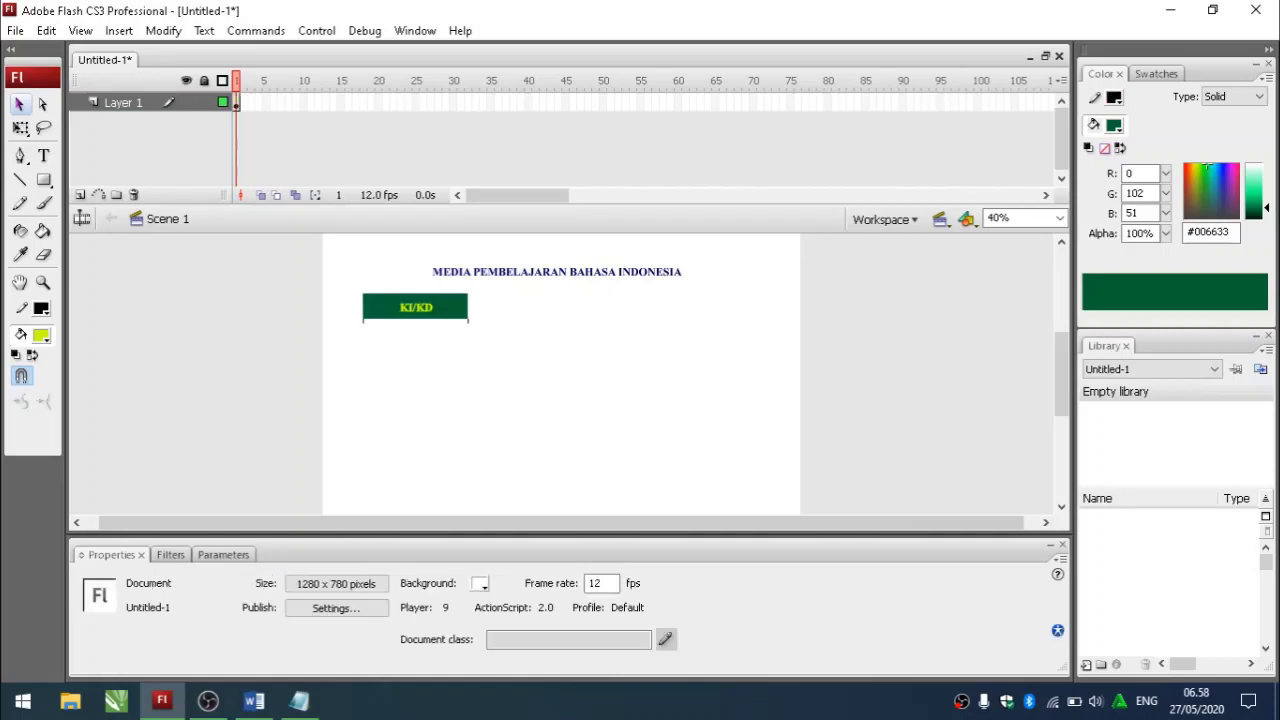
pyautogui.click(363, 321)
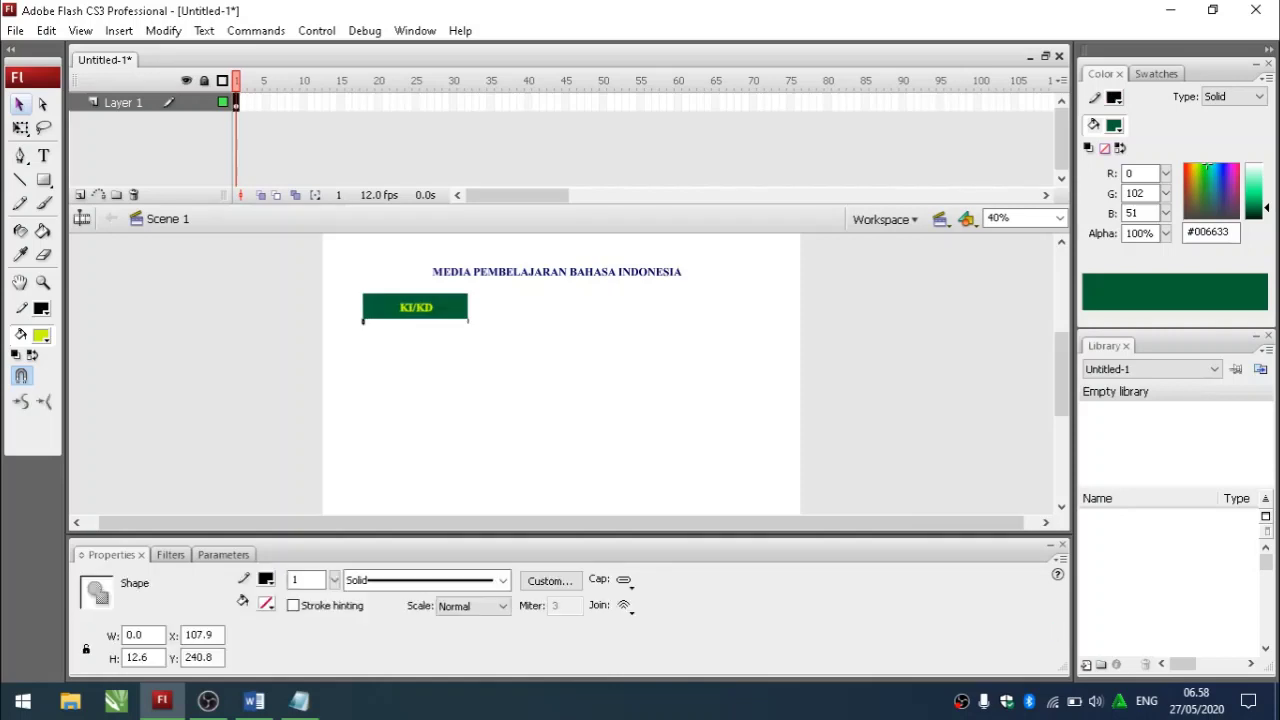
pyautogui.press('Delete')
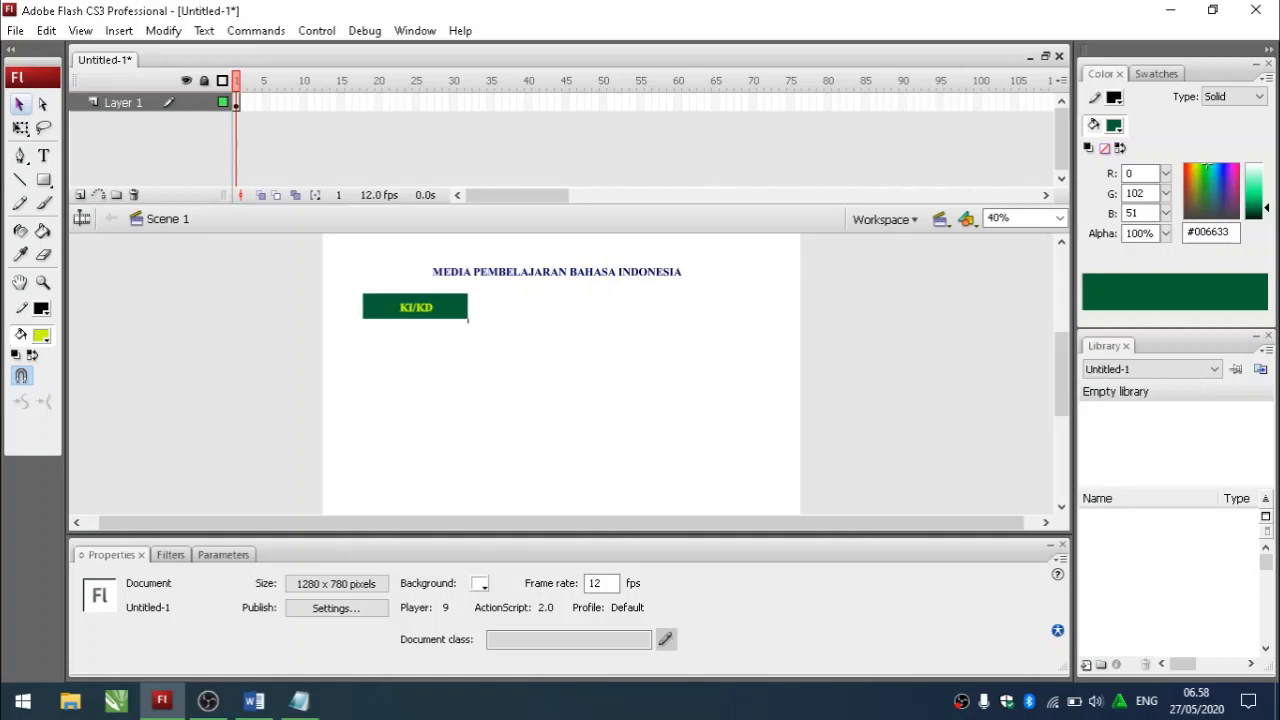
pyautogui.click(468, 321)
pyautogui.press('Delete')
# - Move the green rectangle back down behind the KI/KD label and nudge it to about Y 183
pyautogui.click(449, 308)
pyautogui.moveTo(380, 312); pyautogui.dragTo(449, 322)
pyautogui.click(450, 372)
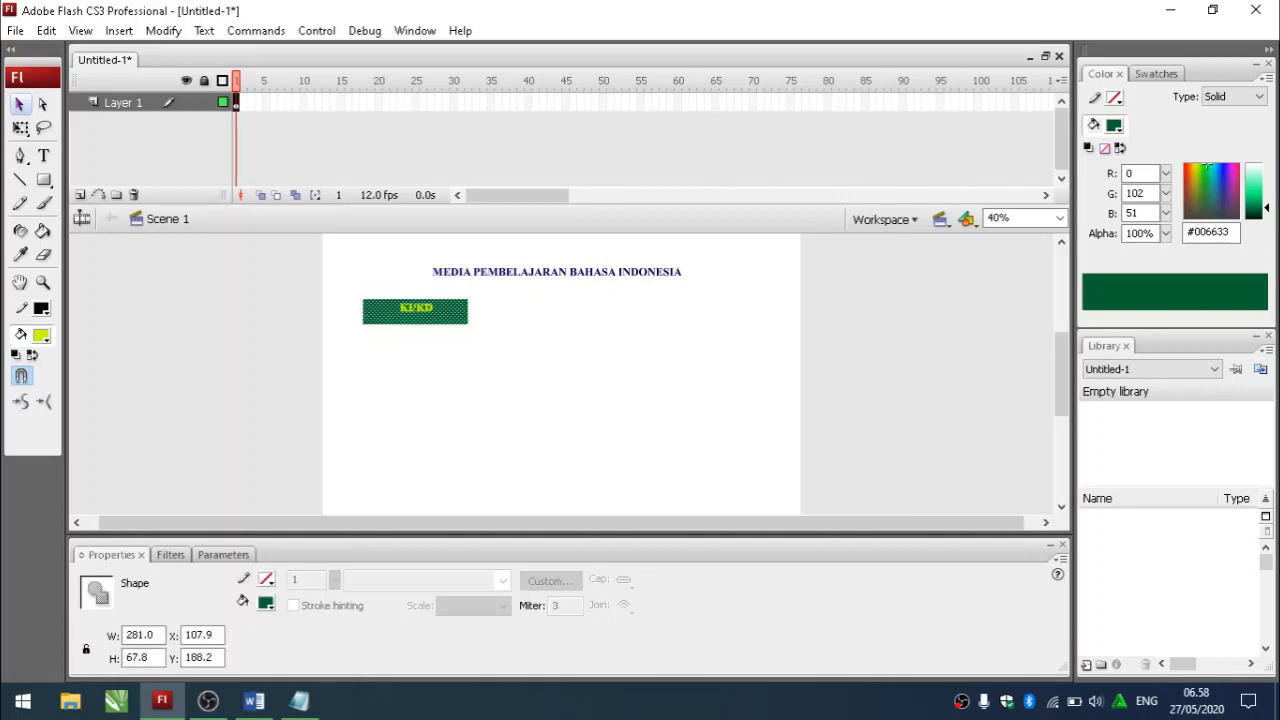
pyautogui.press('Up')
pyautogui.press('Up')
pyautogui.press('Up')
pyautogui.press('Up')
pyautogui.press('Up')
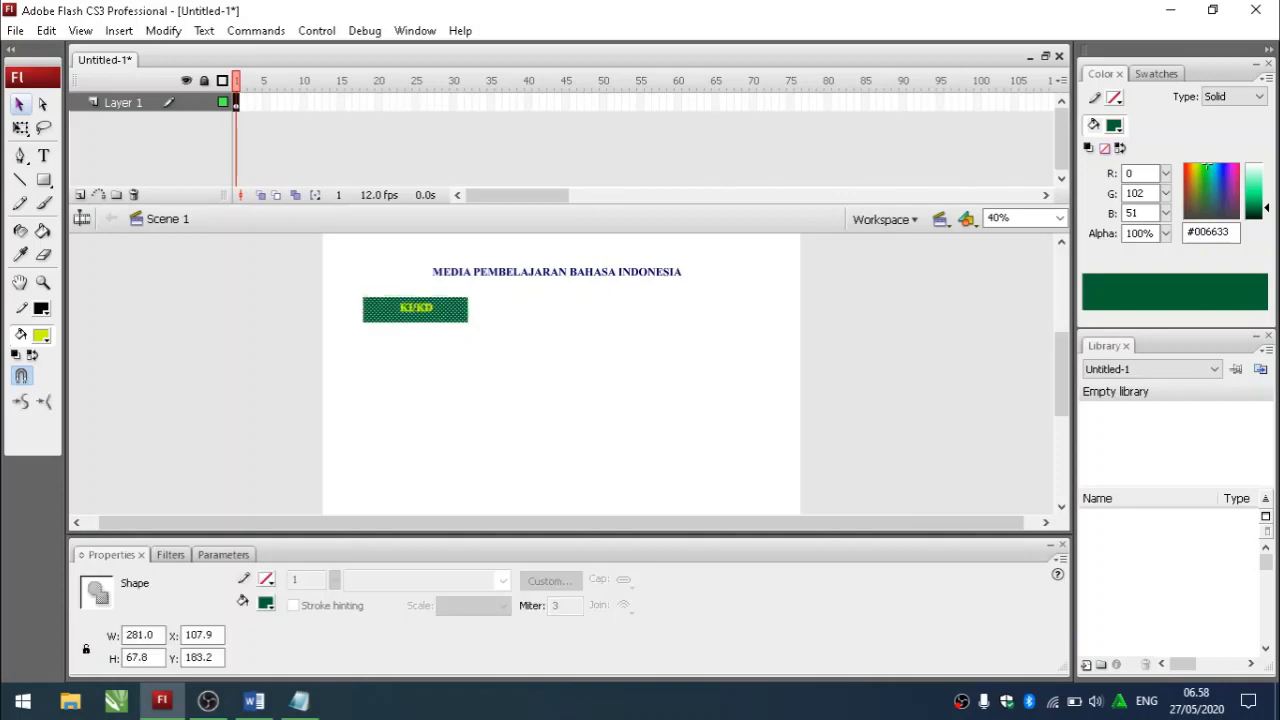
pyautogui.press('Escape')
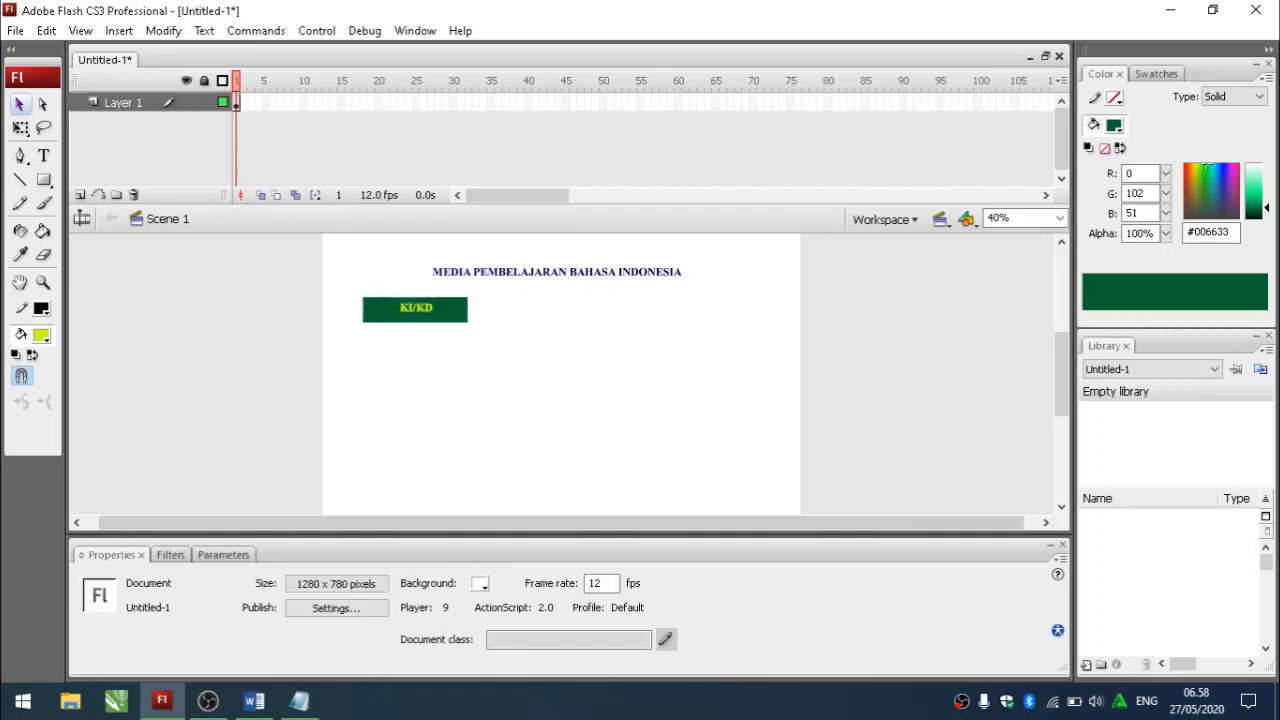
# - Move the green rectangle straight down to about Y 211 with the Free Transform tool
pyautogui.click(21, 128)
pyautogui.click(383, 318)
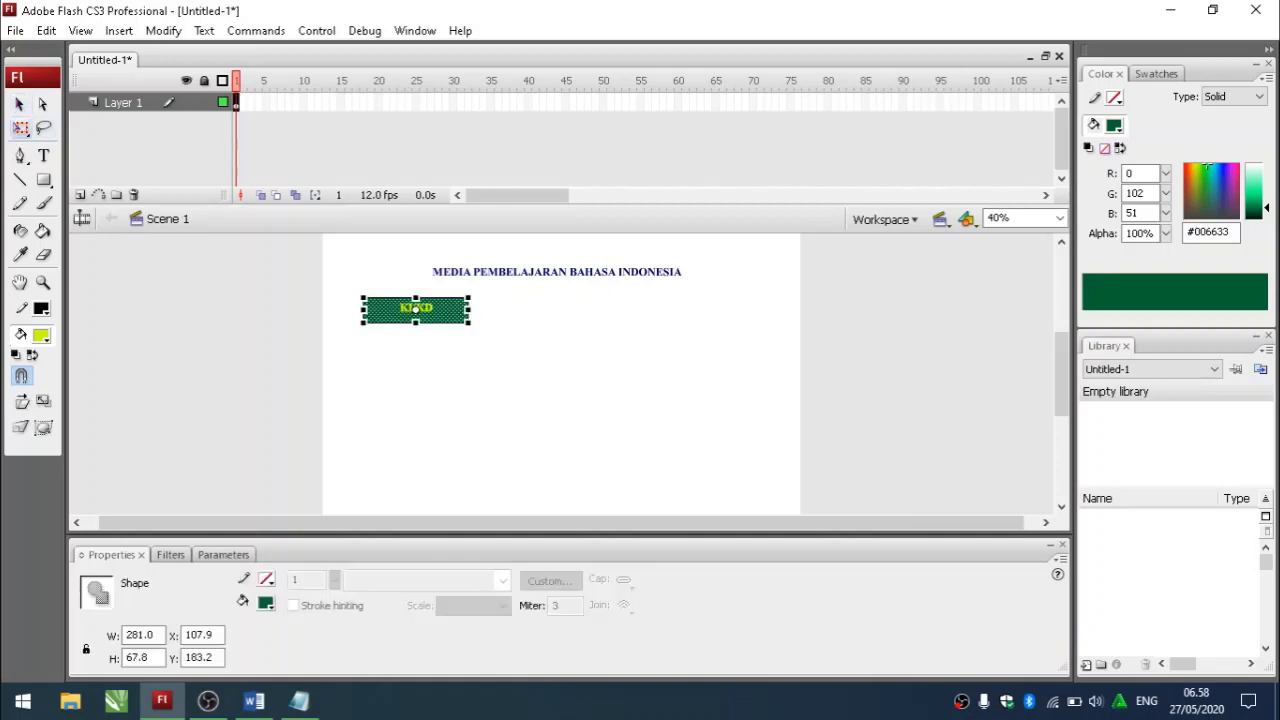
pyautogui.moveTo(383, 318); pyautogui.dragTo(383, 329)
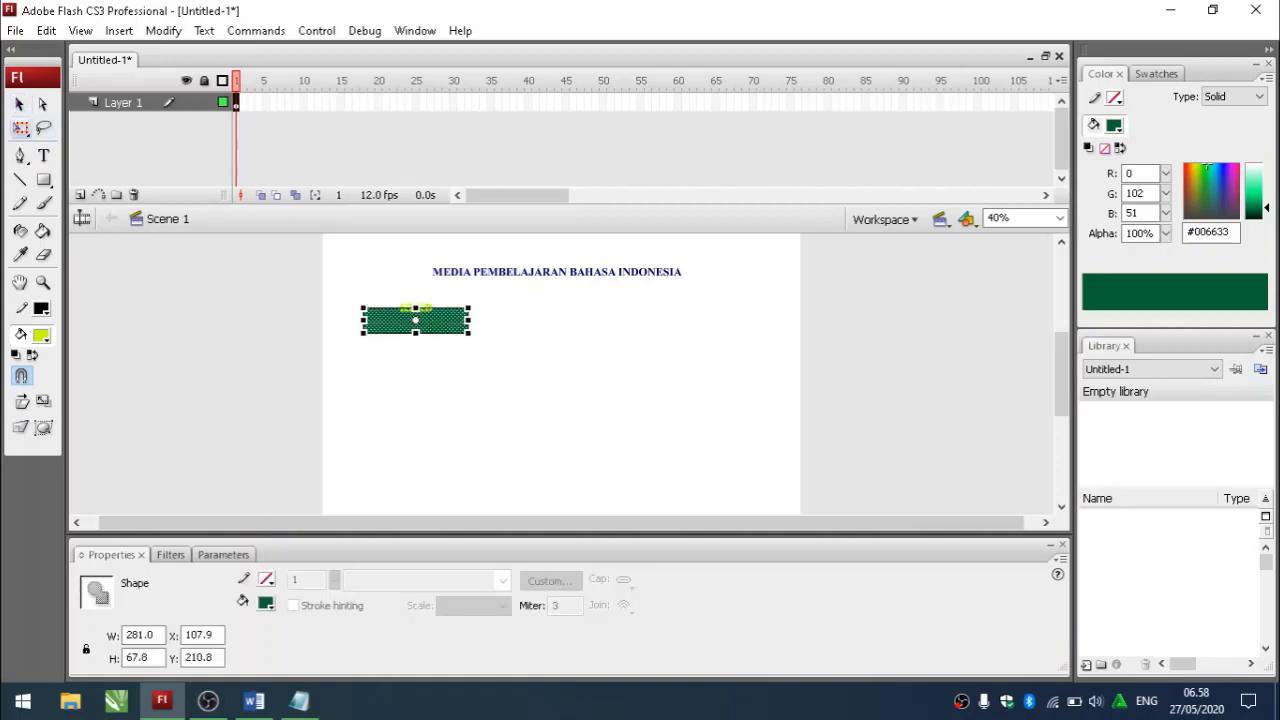
pyautogui.click(420, 365)
# - Move the KI/KD label down onto the centre of the green rectangle, to about X 194, Y 225
pyautogui.click(417, 309)
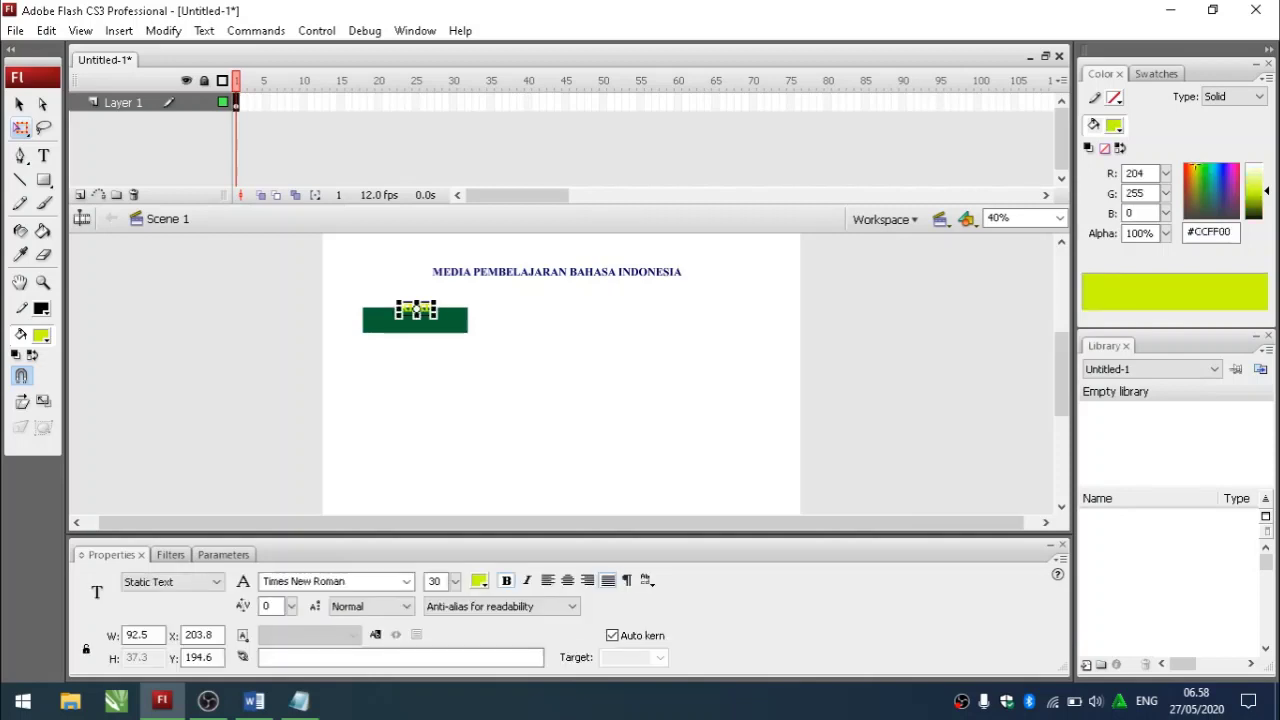
pyautogui.moveTo(416, 309); pyautogui.dragTo(412, 320)
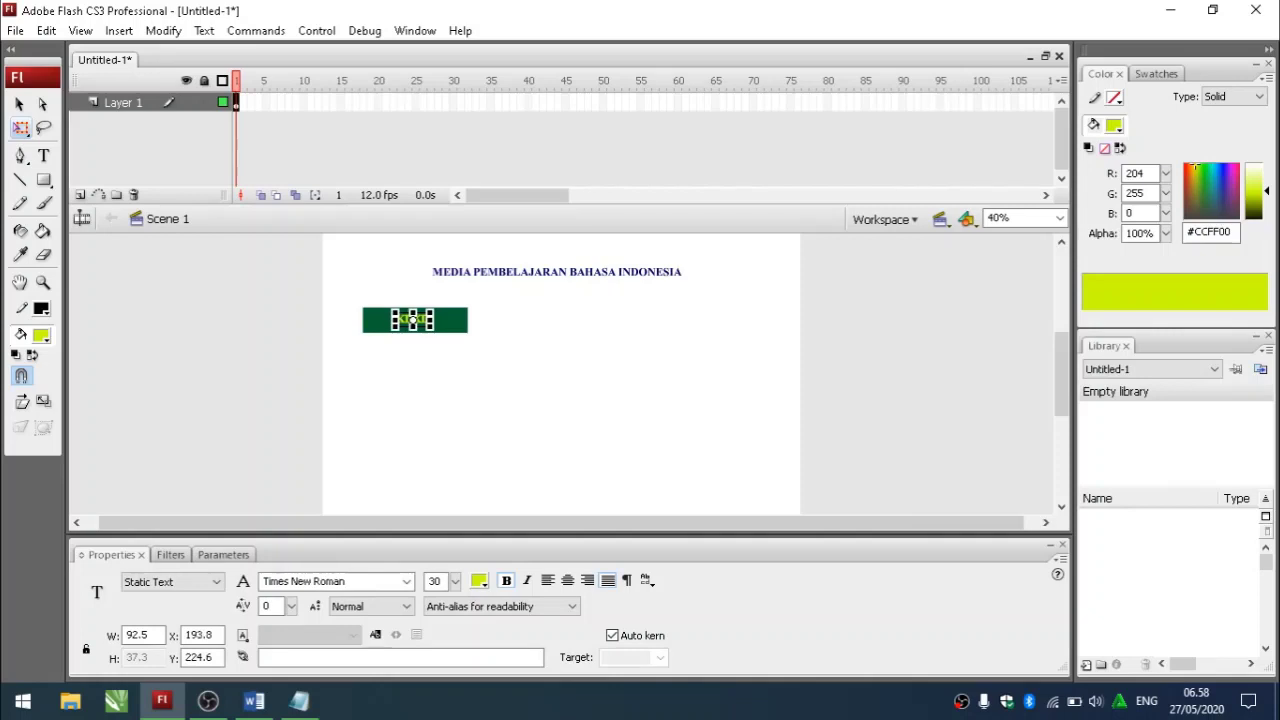
pyautogui.press('Escape')
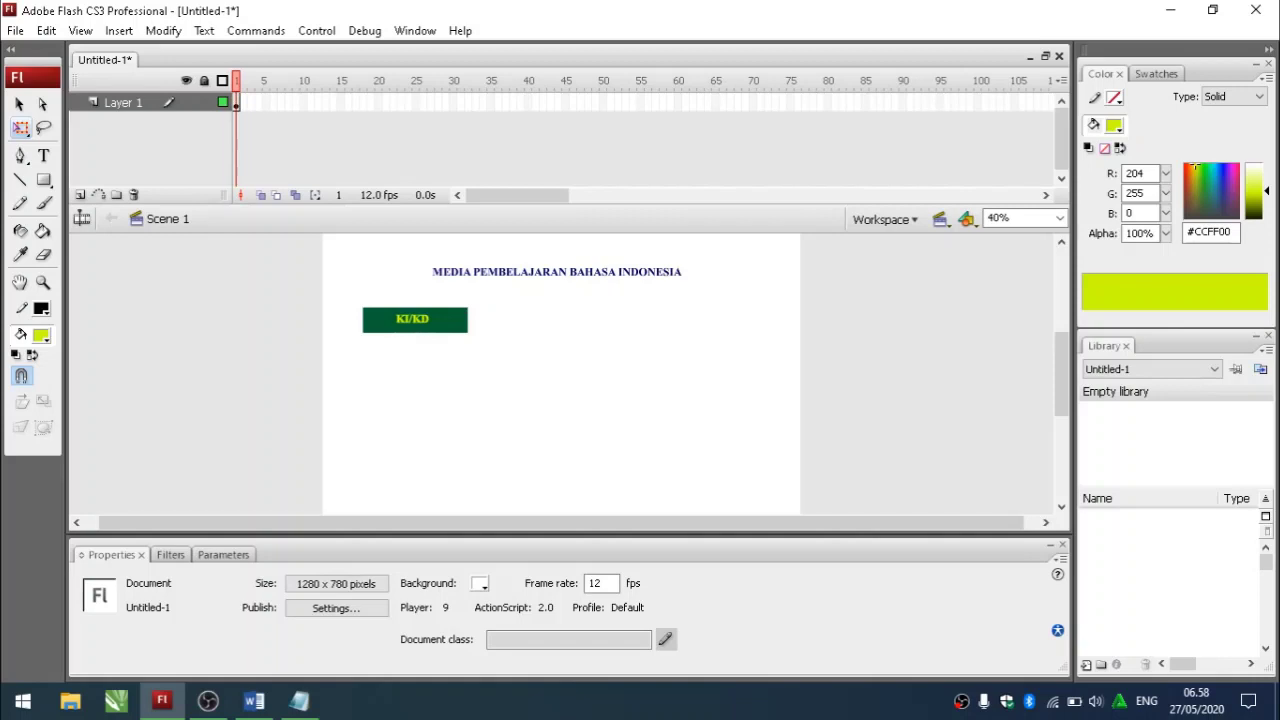
# - Switch to Notepad, replace all the notes with "tombol KI/KD kita convert menjadi simbol", and return to Flash
pyautogui.click(299, 700)
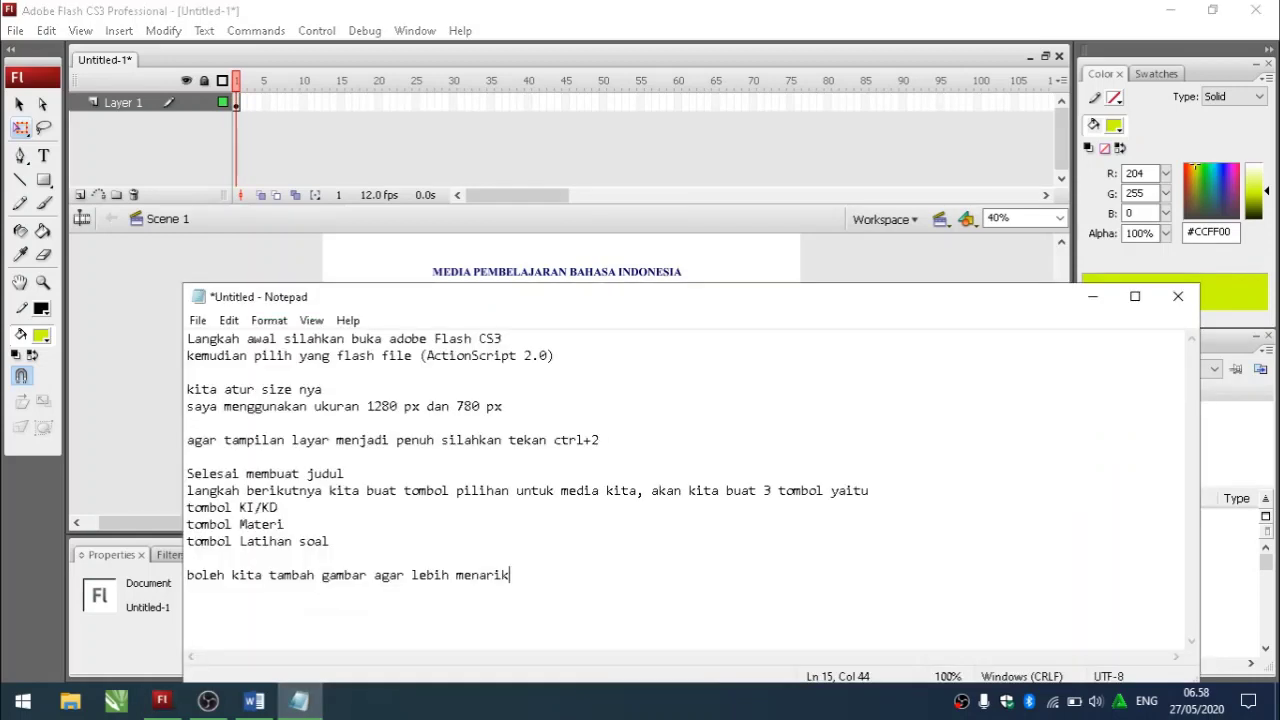
pyautogui.press('Return')
pyautogui.press('Return')
pyautogui.write('TOMB')
pyautogui.press('BackSpace')
pyautogui.press('BackSpace')
pyautogui.press('BackSpace')
pyautogui.press('BackSpace')
pyautogui.hotkey('ctrl', 'a')
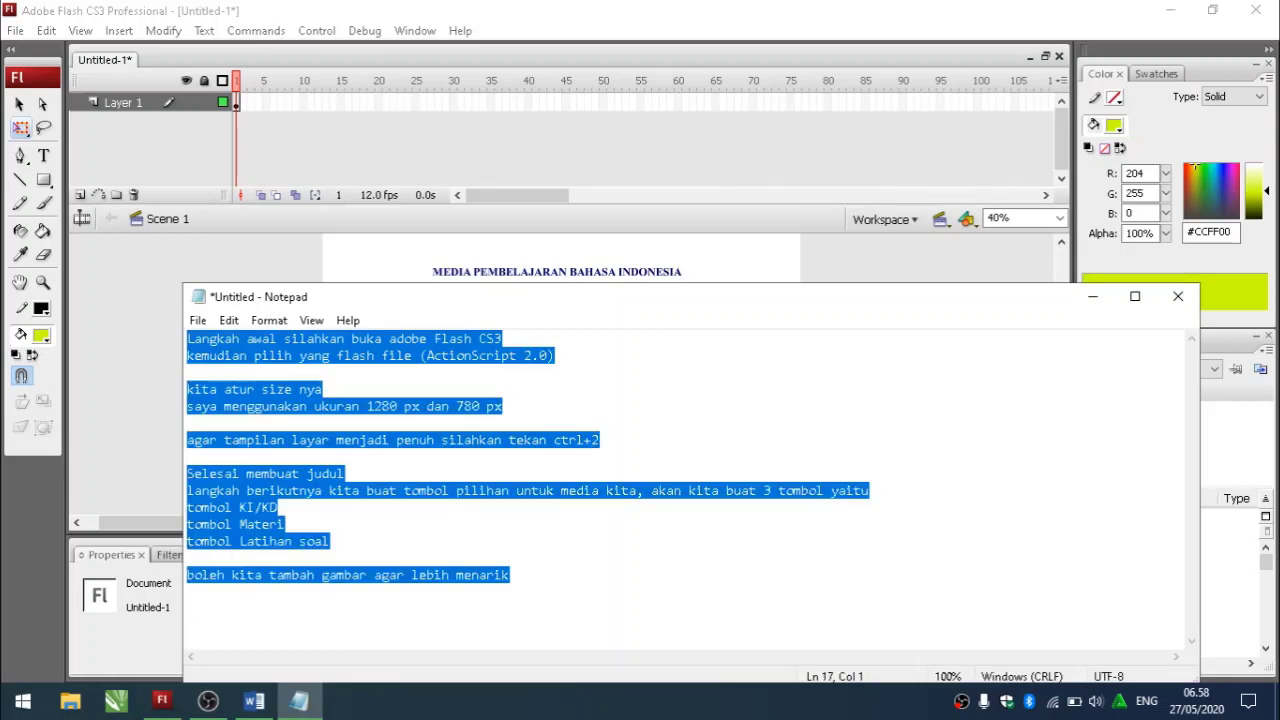
pyautogui.write('tomb')
pyautogui.press('BackSpace')
pyautogui.press('BackSpace')
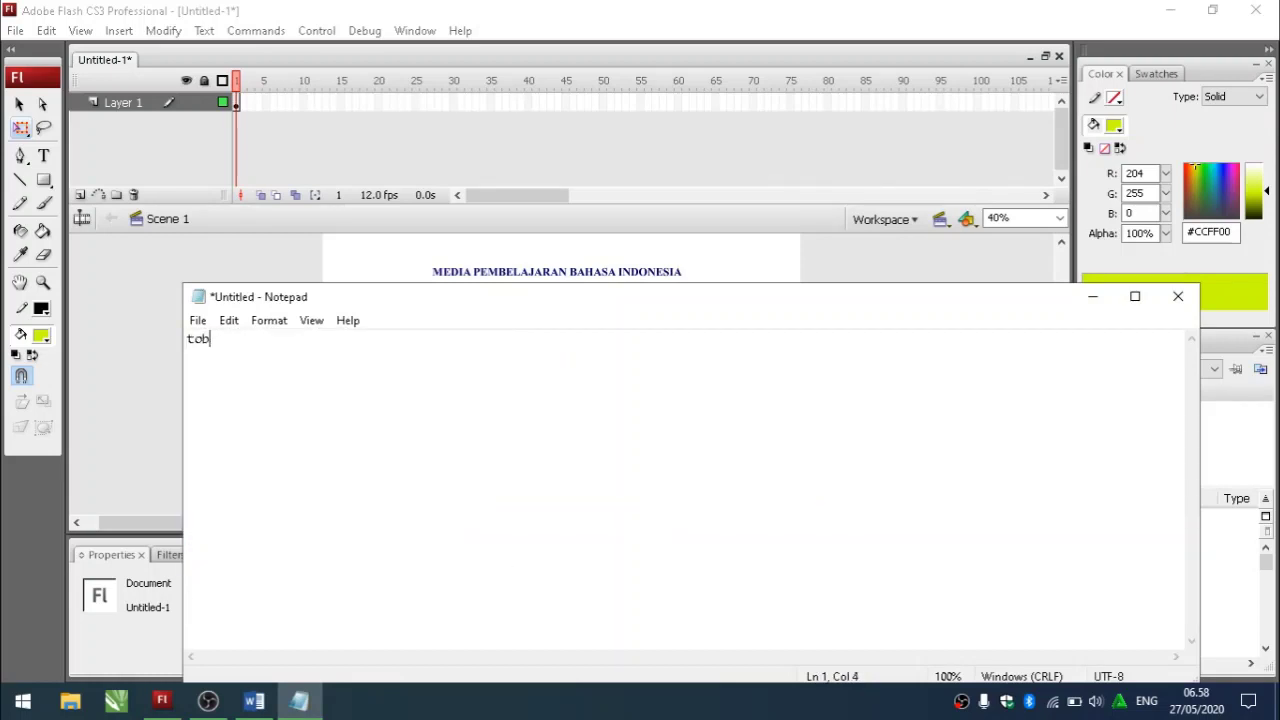
pyautogui.write('mbol KI/KD kita')
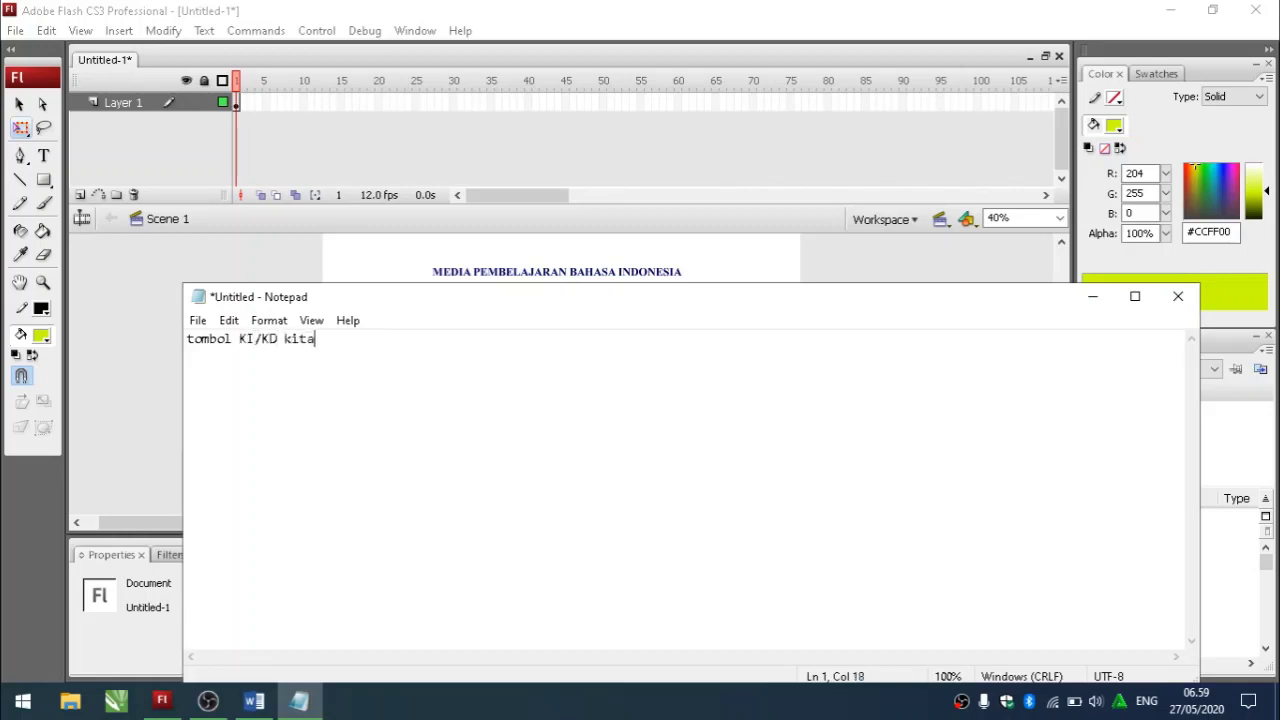
pyautogui.write(' convert menjadi s')
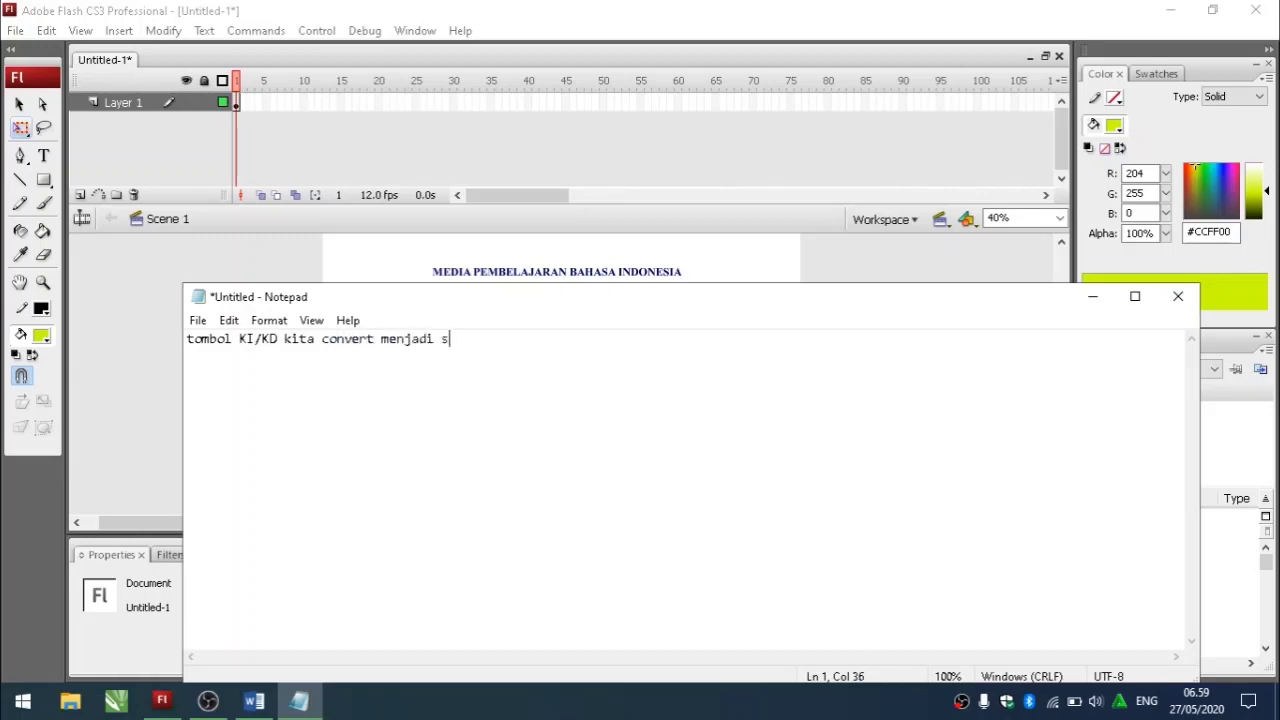
pyautogui.write('imbol')
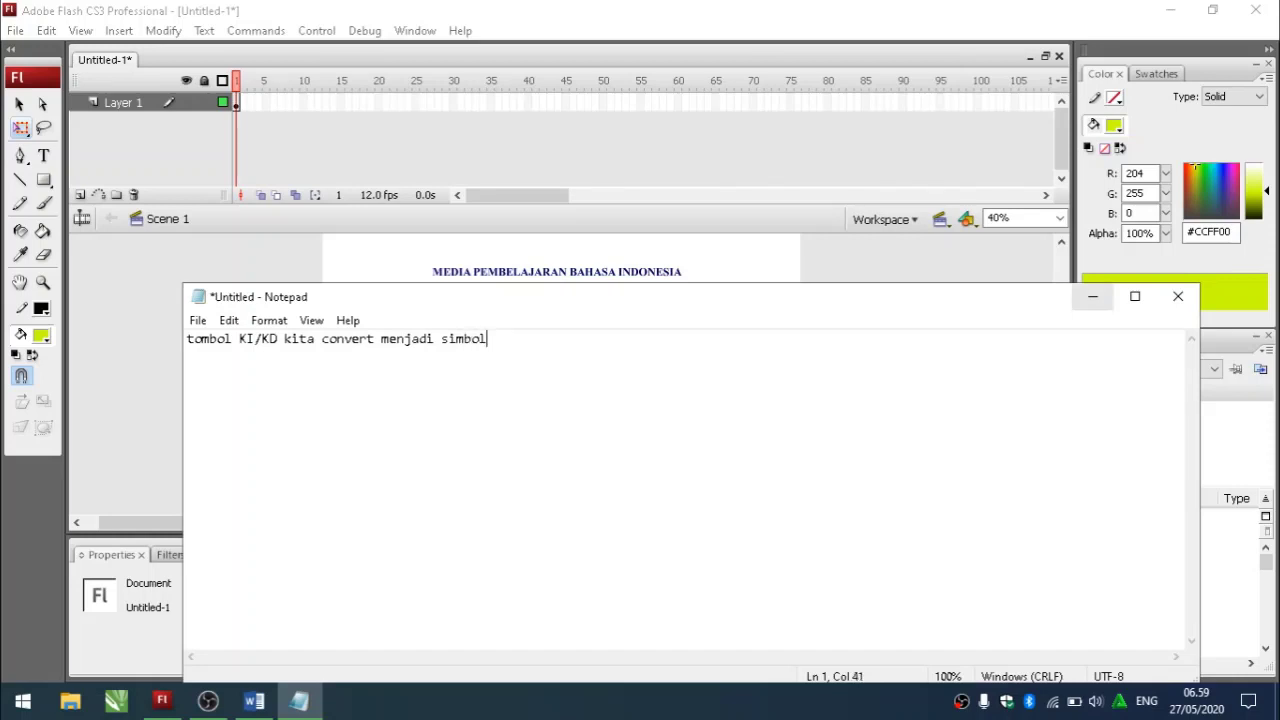
pyautogui.click(1092, 296)
# - Convert the green rectangle behind the KI/KD label into a Button symbol named Symbol 1
pyautogui.click(436, 321)
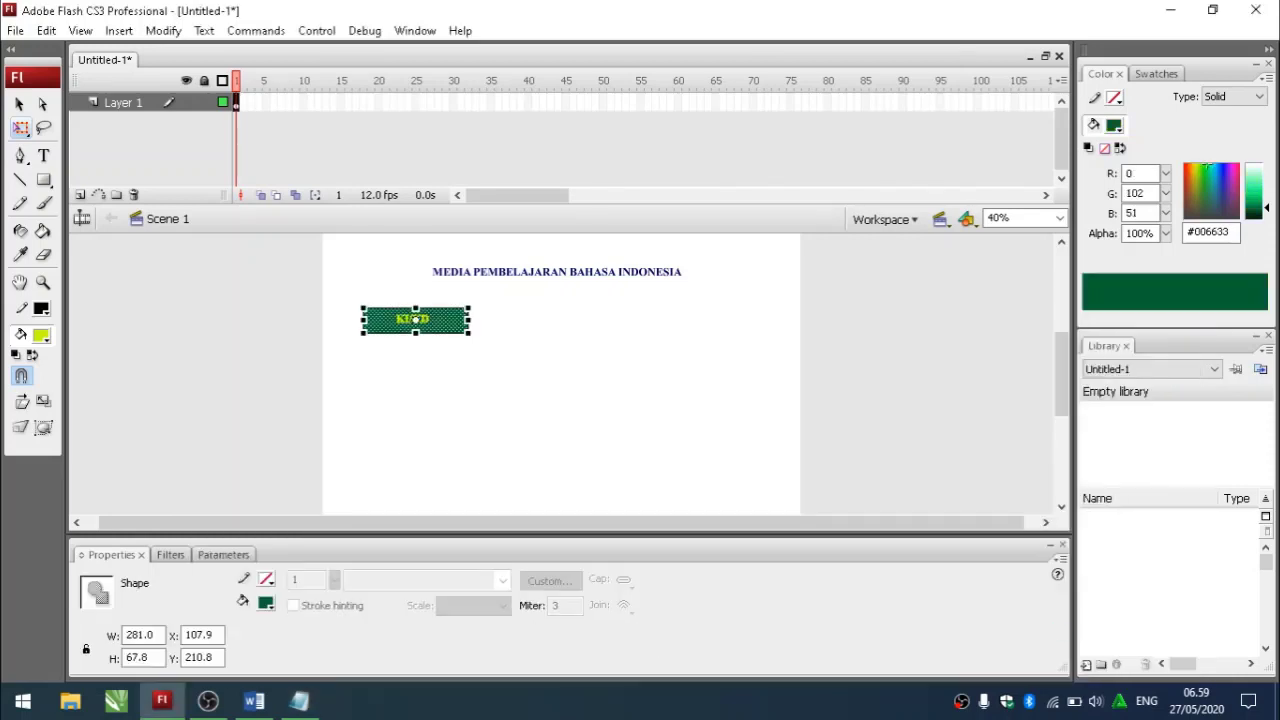
pyautogui.rightClick(436, 321)
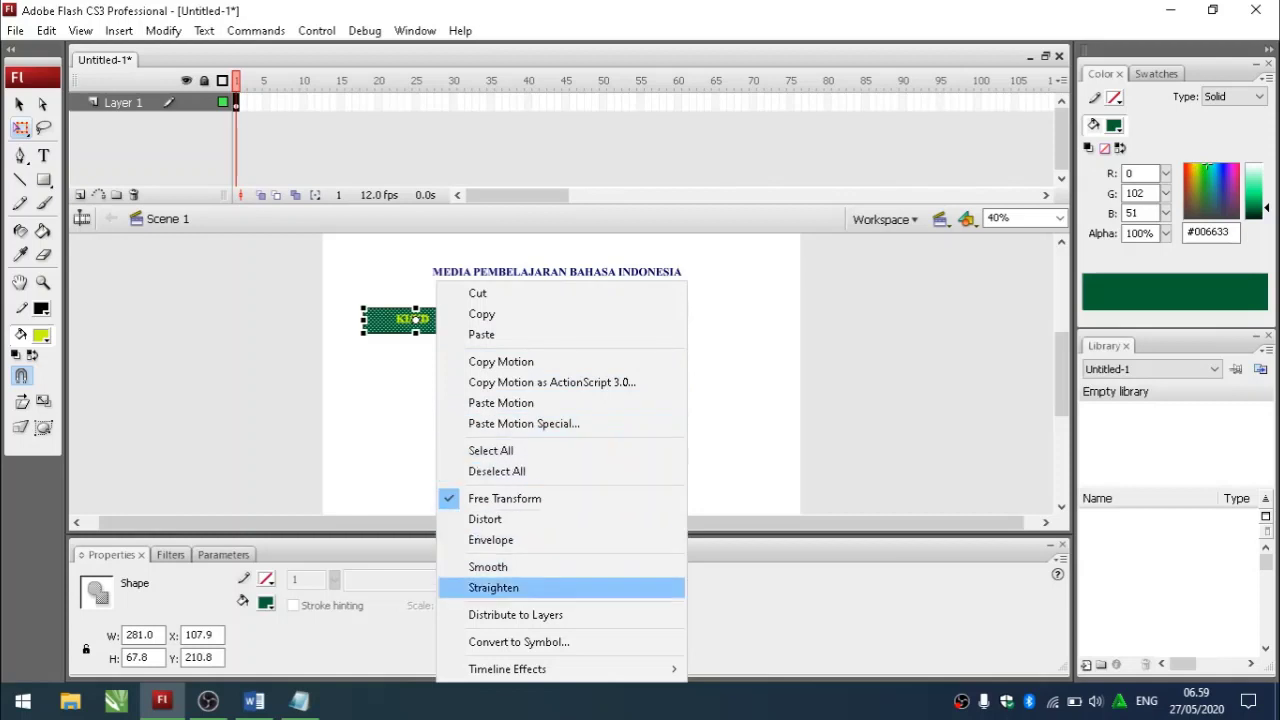
pyautogui.click(518, 641)
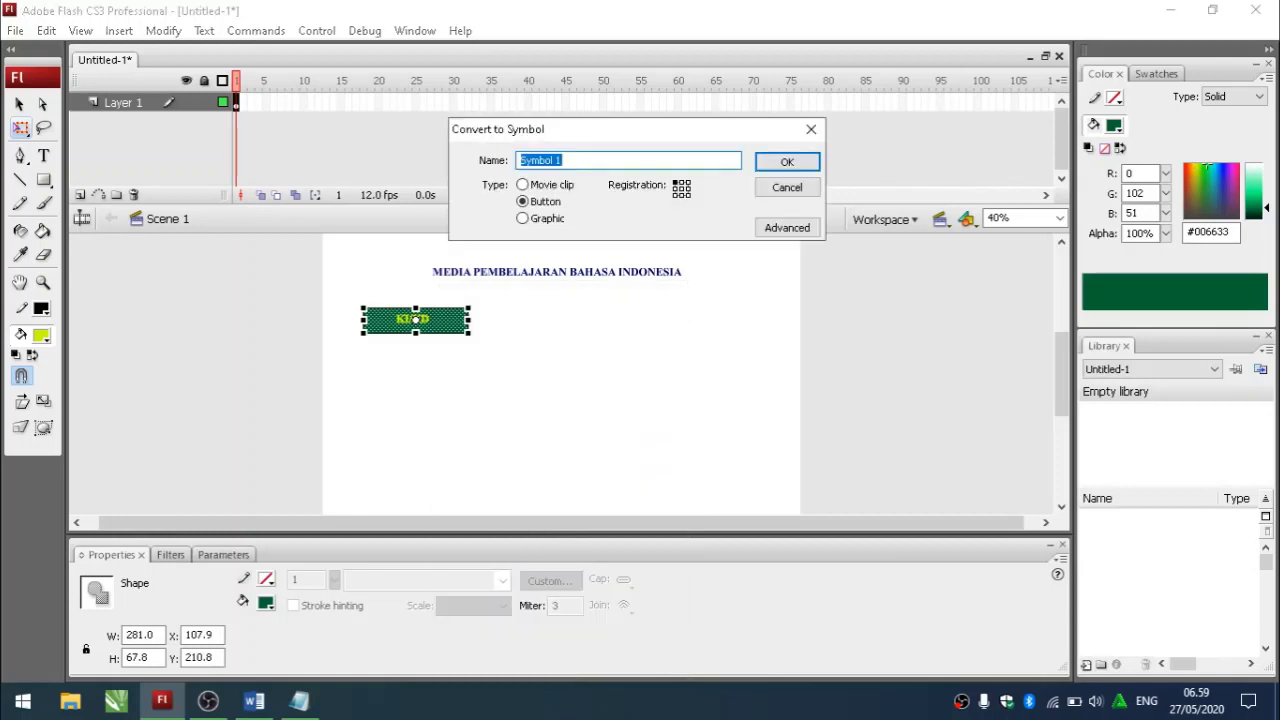
pyautogui.click(787, 161)
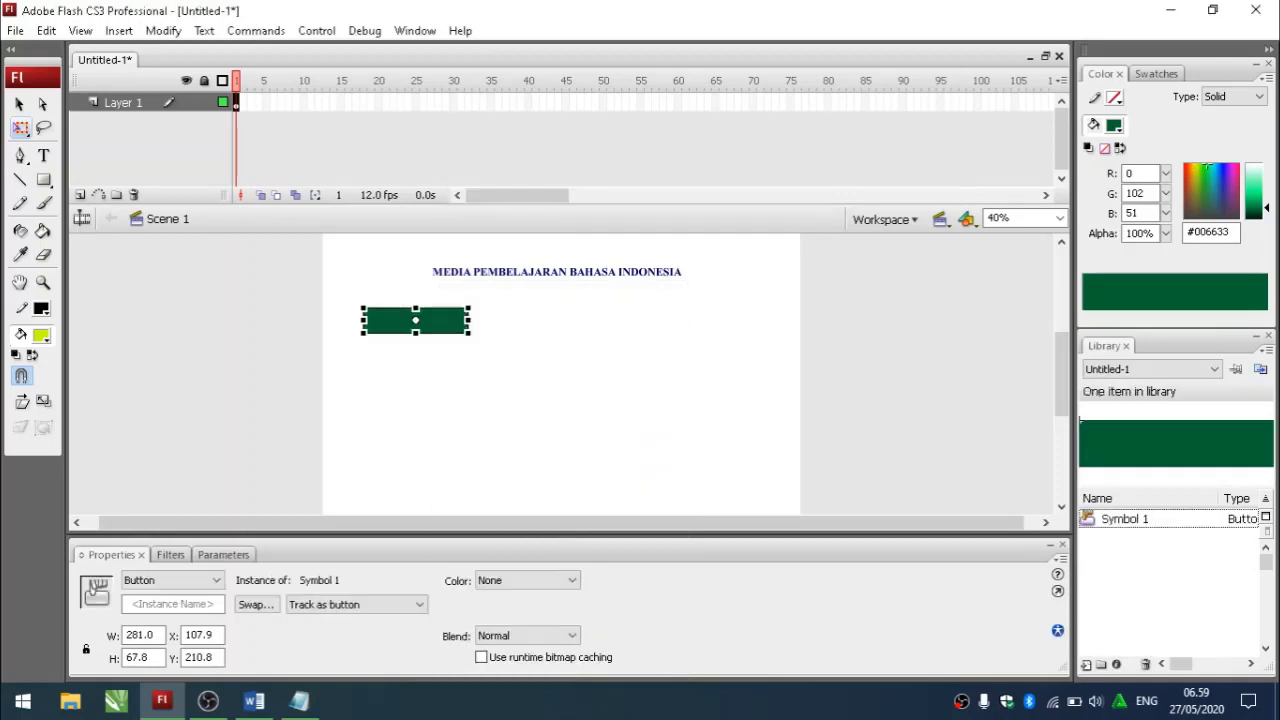
pyautogui.click(560, 410)
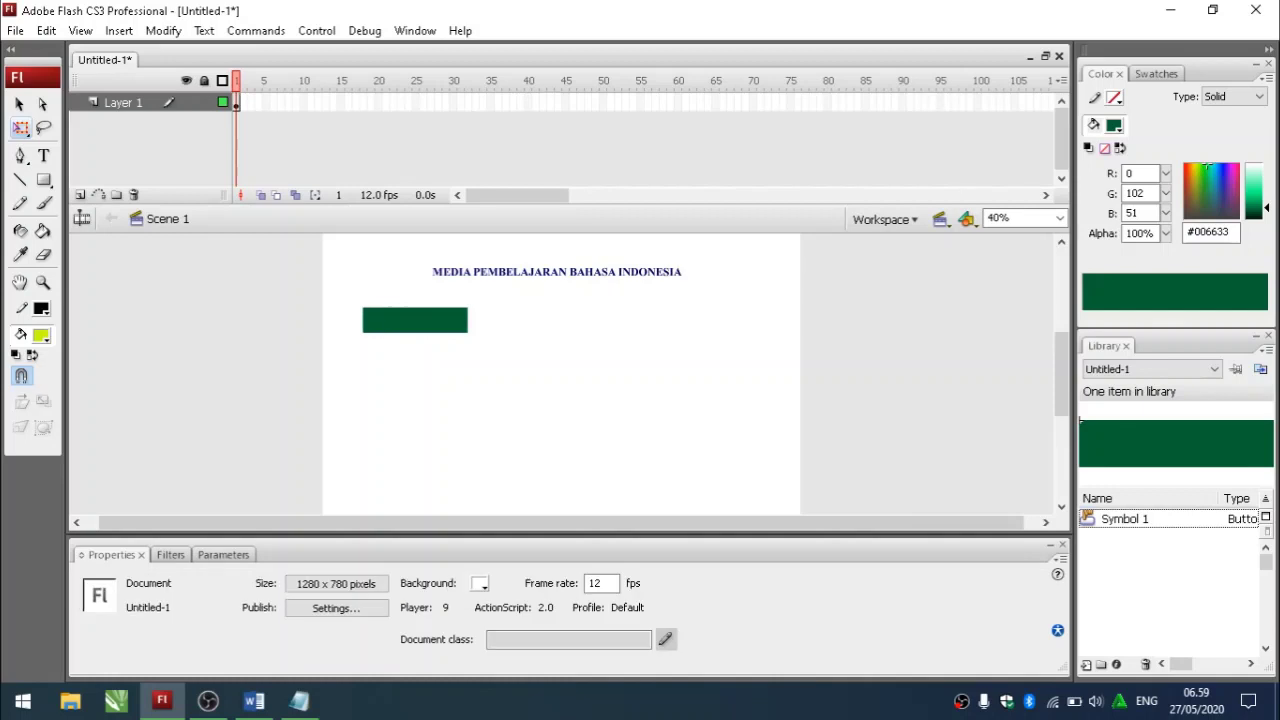
# - Send the green button instance backward so that it sits behind the KI/KD text
pyautogui.click(452, 321)
pyautogui.rightClick(453, 321)
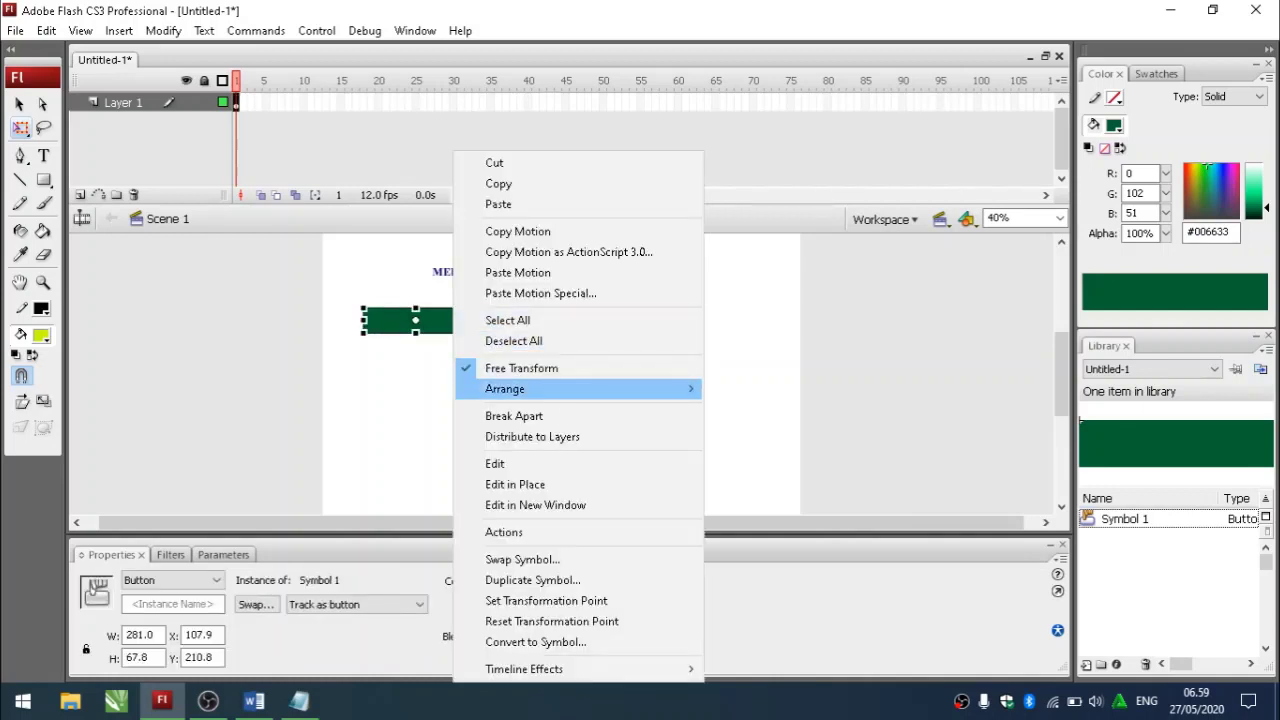
pyautogui.moveTo(600, 388)
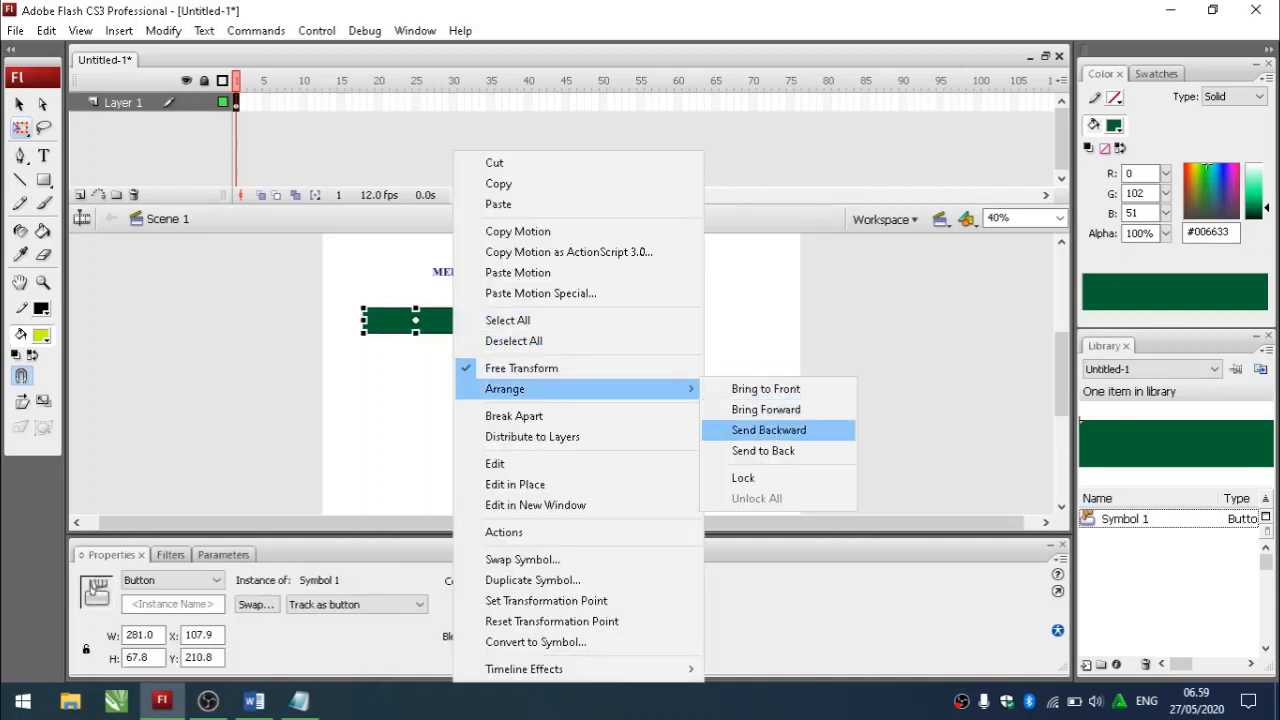
pyautogui.click(768, 429)
pyautogui.press('Escape')
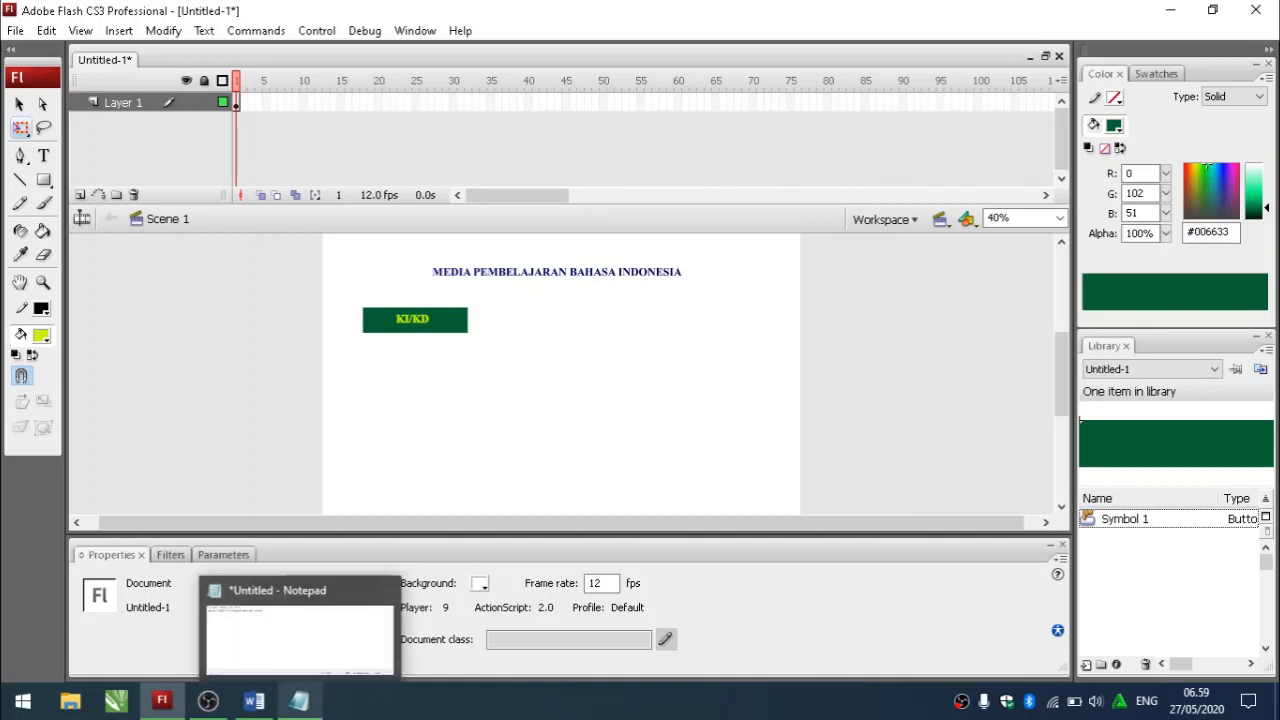
# - Add the line "Layer 1 kita ganti menjadi HOME" below a blank line in the Notepad notes, and return to Flash
pyautogui.click(299, 700)
pyautogui.press('Return')
pyautogui.press('Return')
pyautogui.write('La')
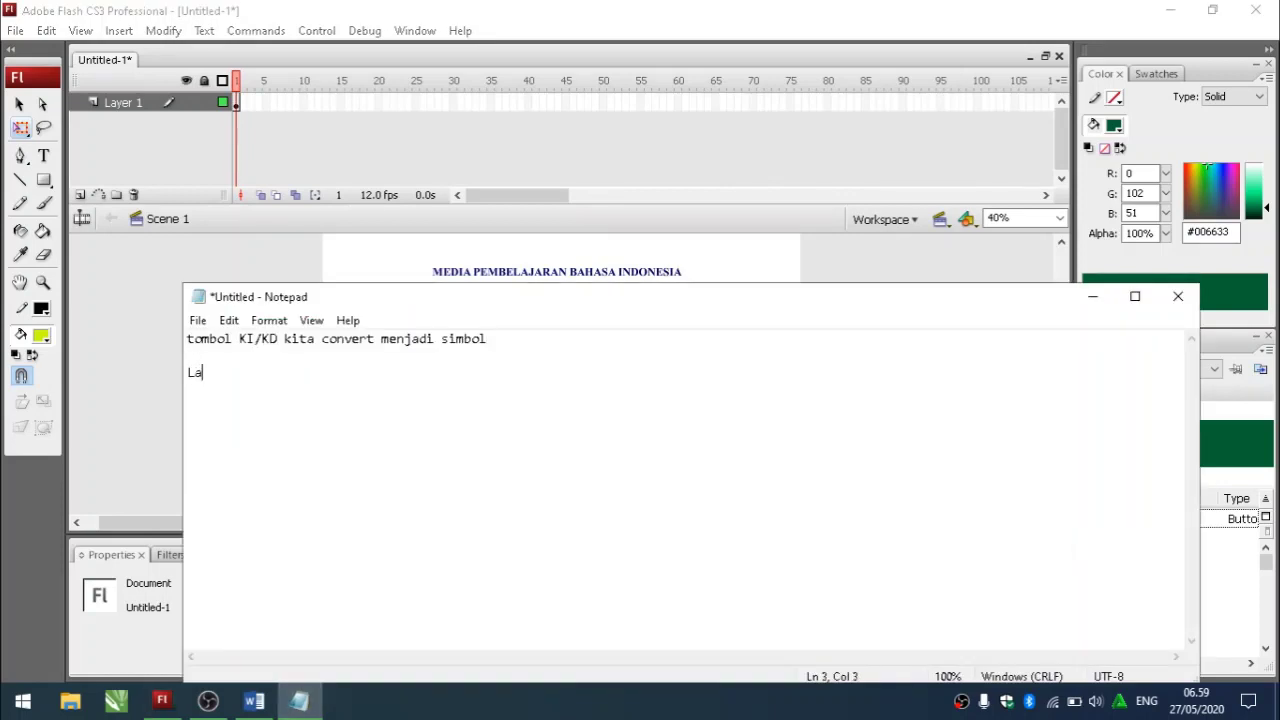
pyautogui.write('yer 1 kita ganti menjadi HOME')
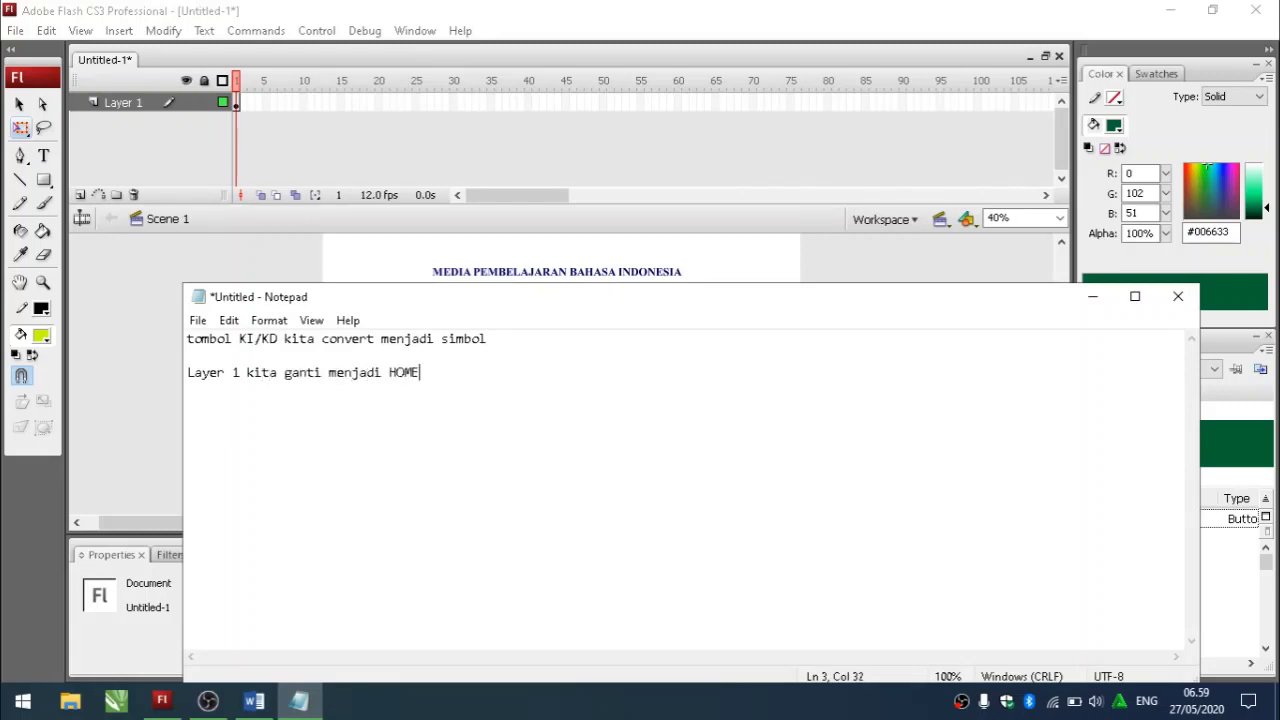
pyautogui.click(1093, 296)
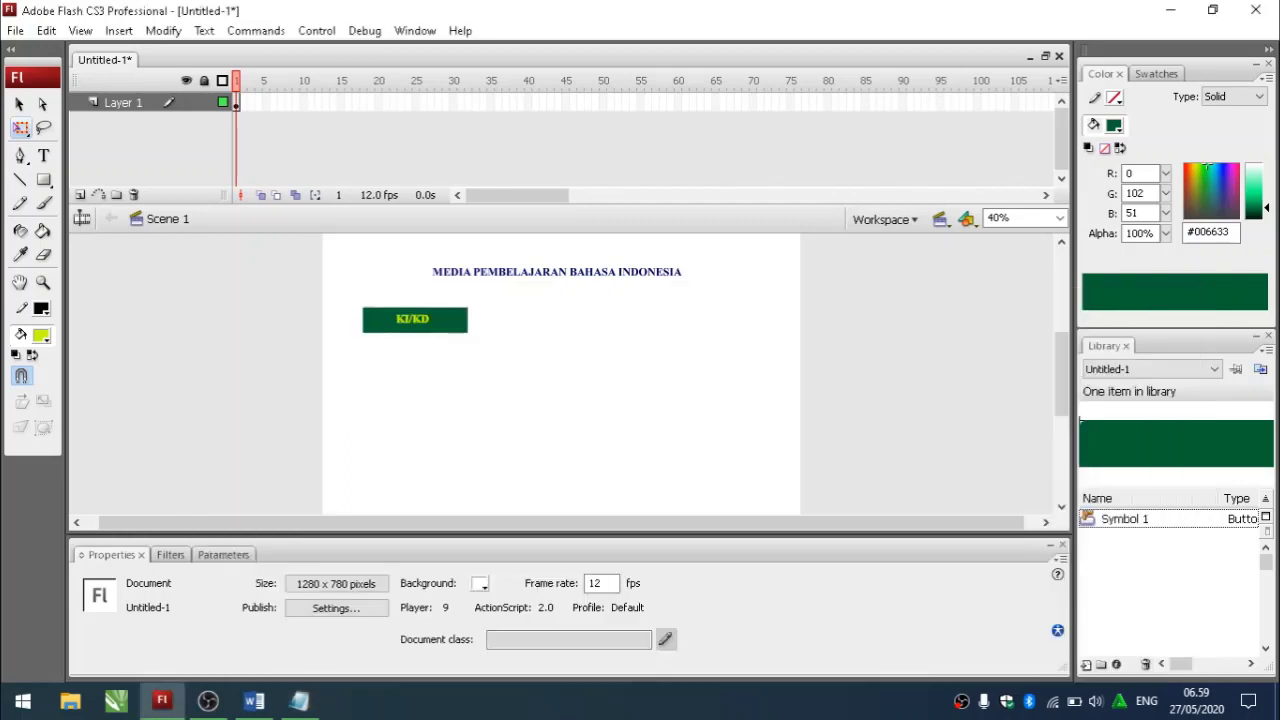
# - Rename Layer 1 to "home" and leave nothing selected on the stage
pyautogui.doubleClick(124, 103)
pyautogui.write('home')
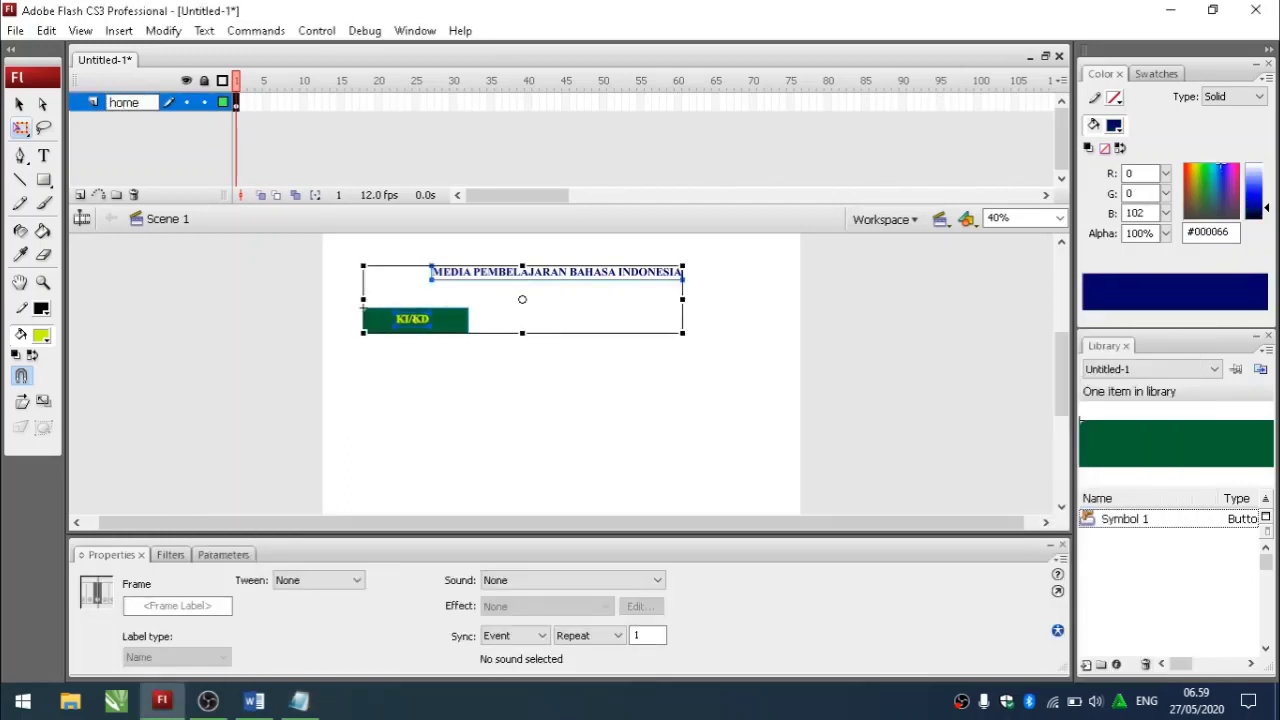
pyautogui.click(540, 400)
pyautogui.click(448, 321)
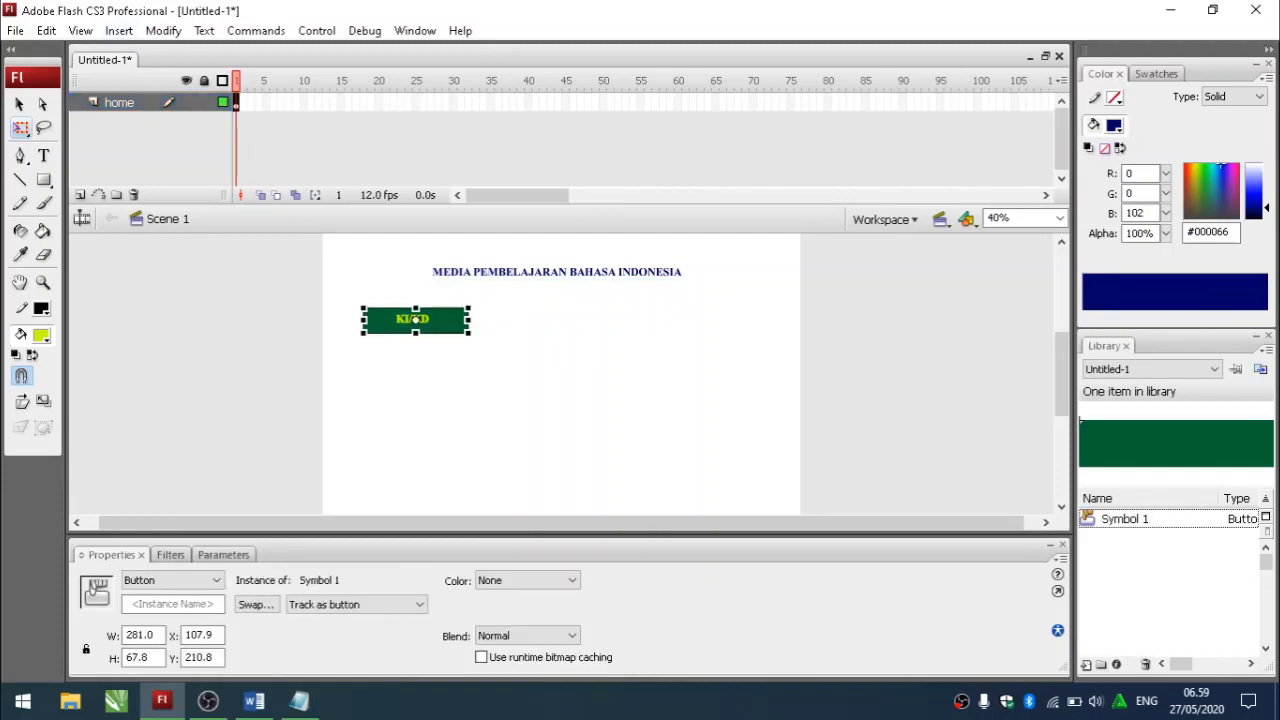
pyautogui.click(540, 400)
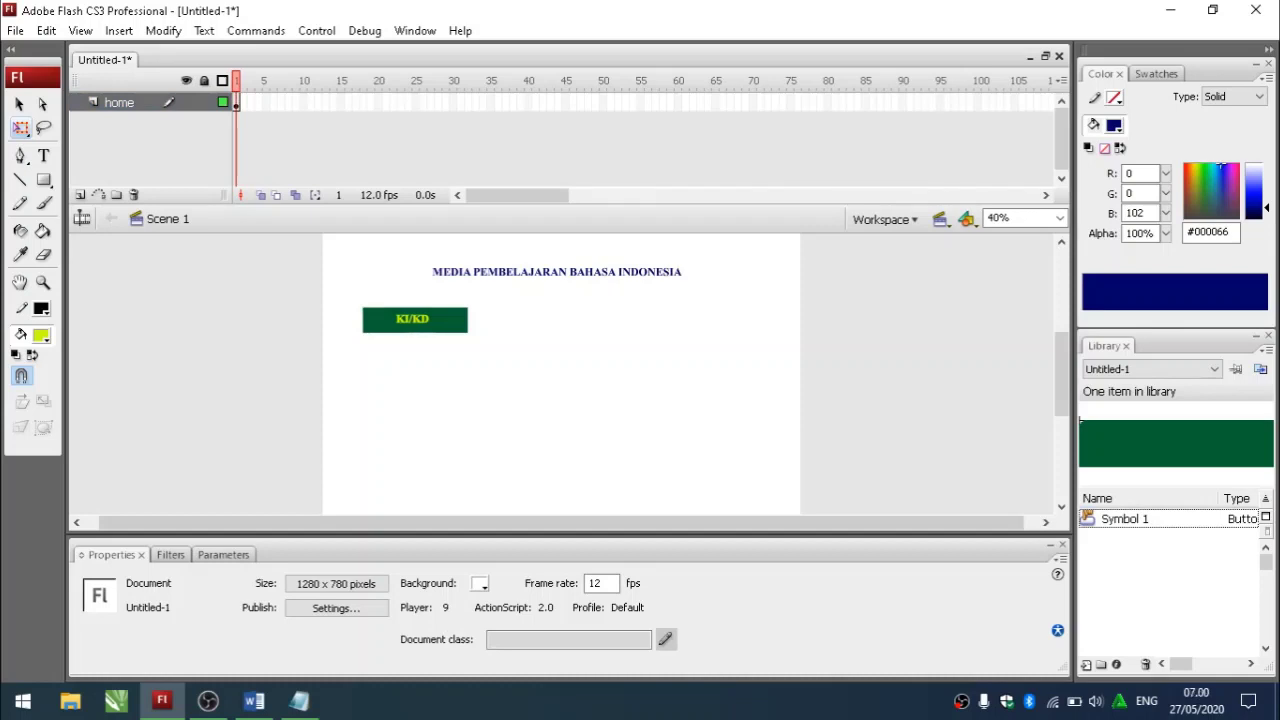
# - Add the line "kita coba hasilnya dengan menekan ctrl+enter" below a blank line in the Notepad notes, and return to Flash
pyautogui.scroll(-2, 560, 375)
pyautogui.click(299, 700)
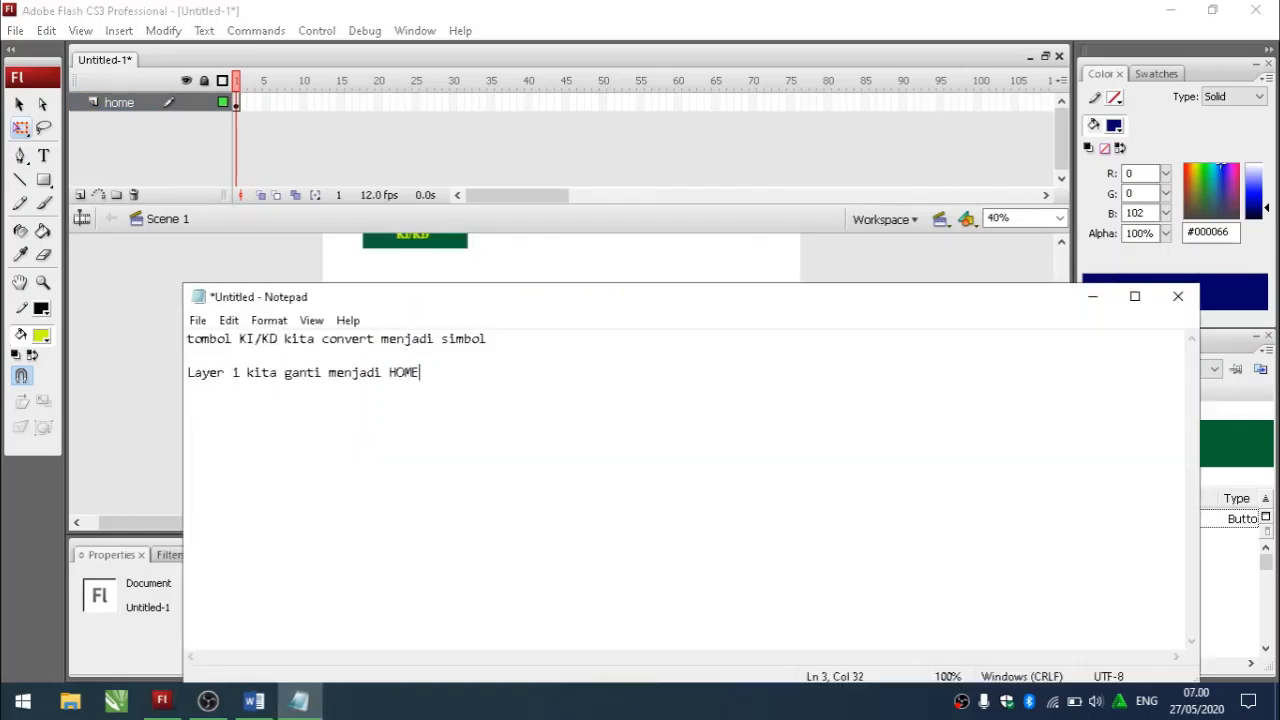
pyautogui.press('Return')
pyautogui.press('Return')
pyautogui.write('kita coba hasiln')
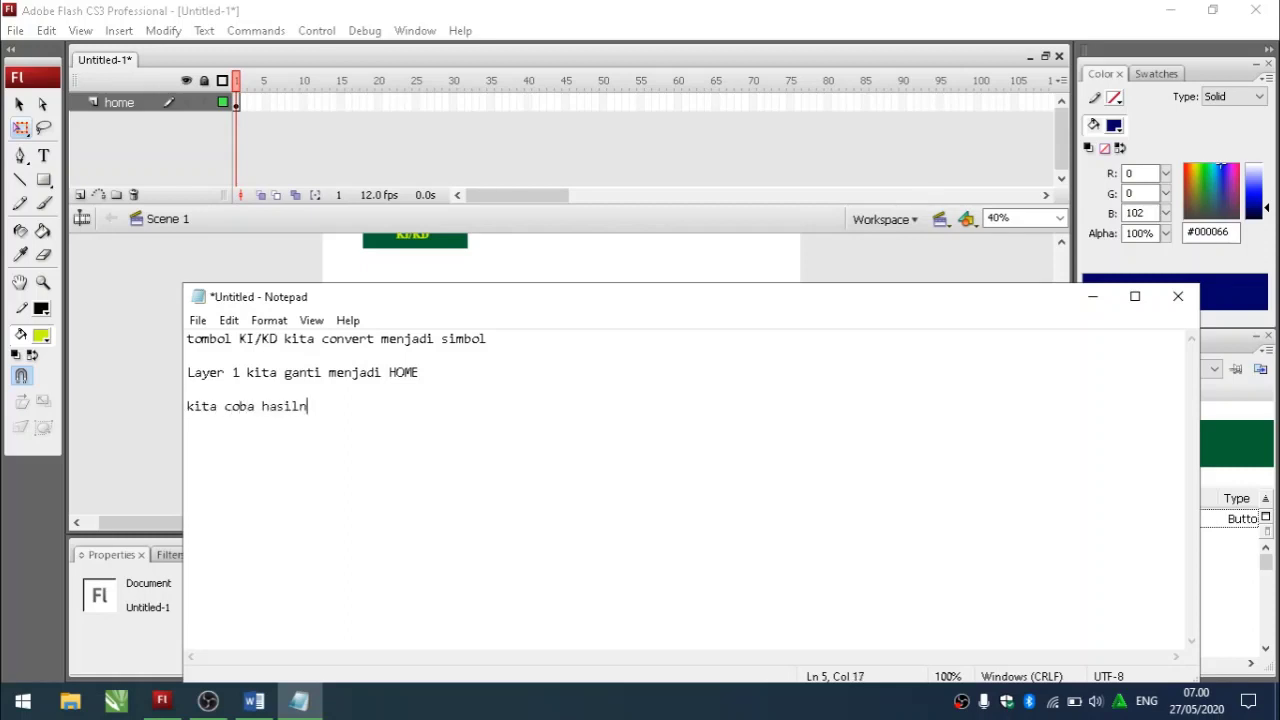
pyautogui.write('ya den')
pyautogui.press('BackSpace')
pyautogui.write('gan menka')
pyautogui.press('BackSpace')
pyautogui.press('BackSpace')
pyautogui.write('ekan ct')
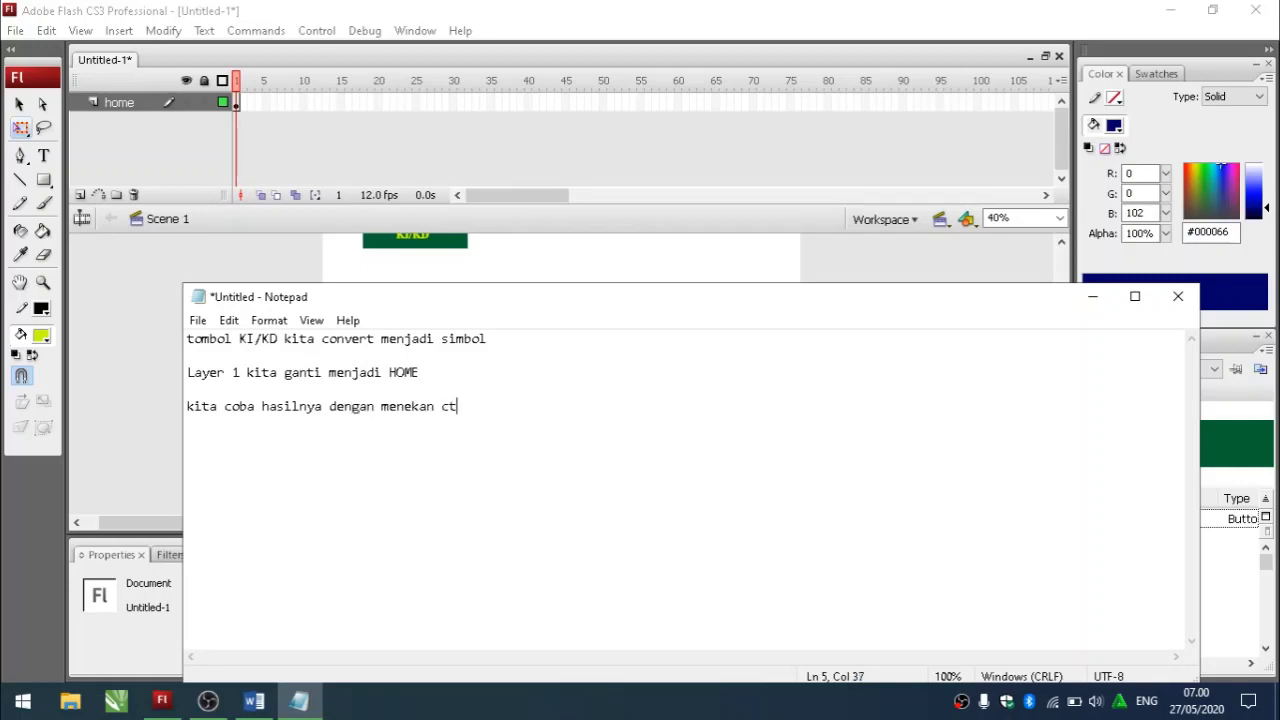
pyautogui.write('rl+enter')
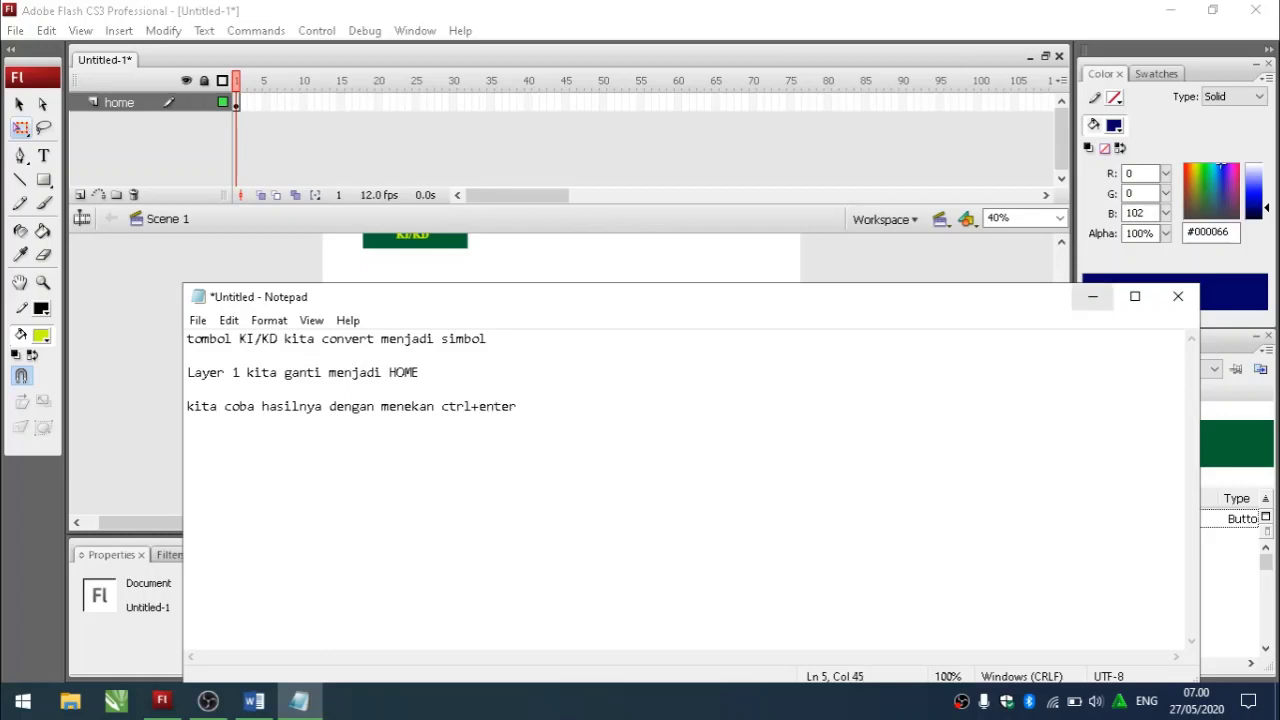
pyautogui.click(1092, 296)
# - Test the movie to preview the title and the KI/KD button, and close the preview
pyautogui.hotkey('ctrl', 'Return')
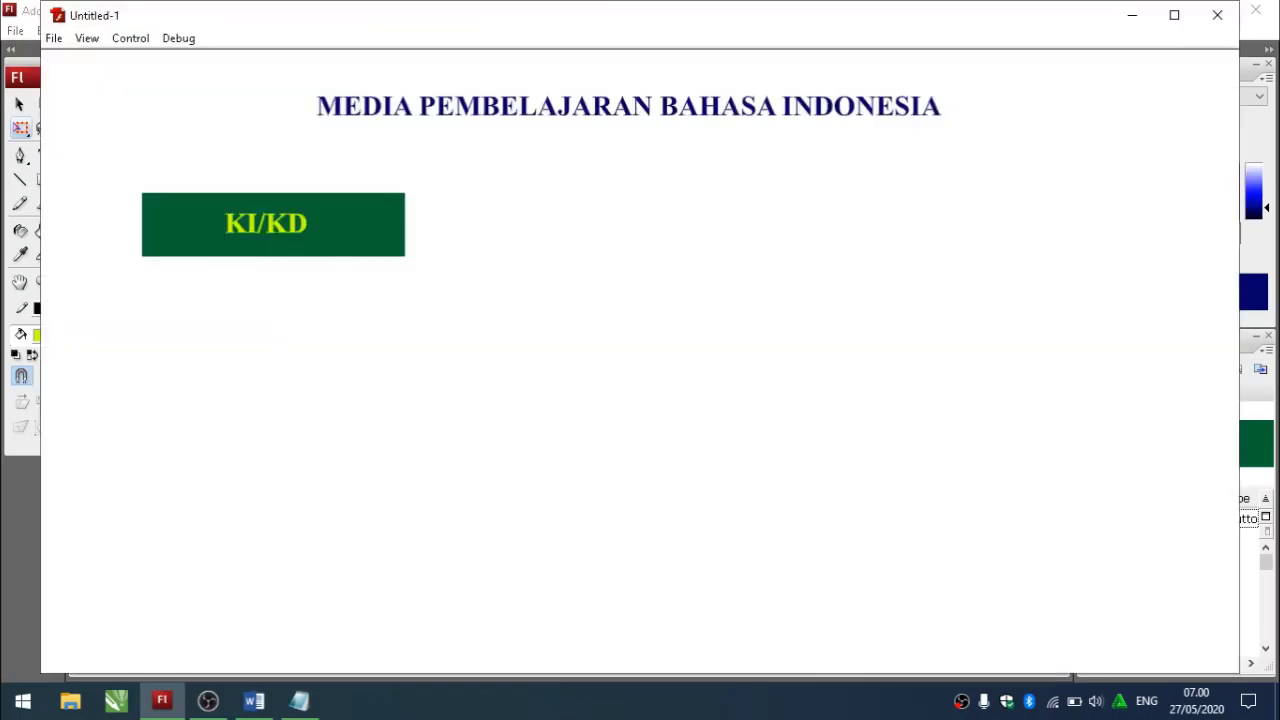
pyautogui.click(1217, 15)
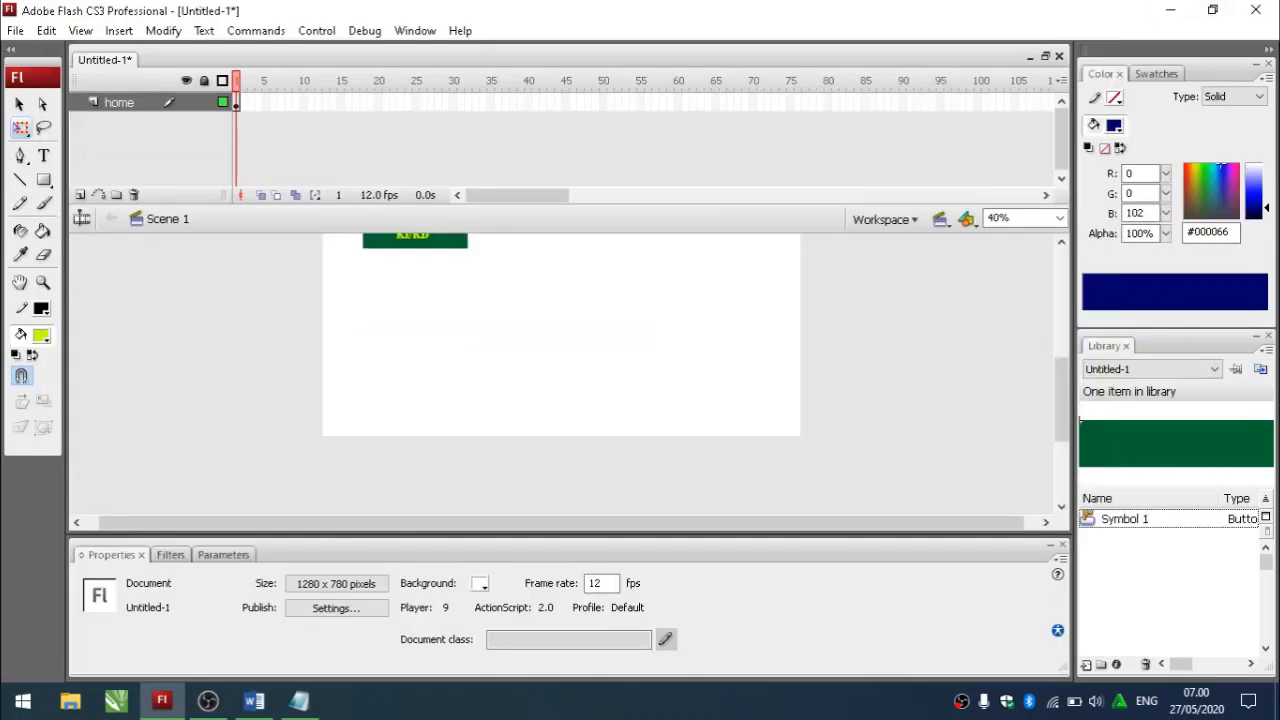
# - Open the green KI/KD button symbol for editing, insert keyframes for its Over and Down states, and select the Over frame
pyautogui.scroll(-1, 561, 374)
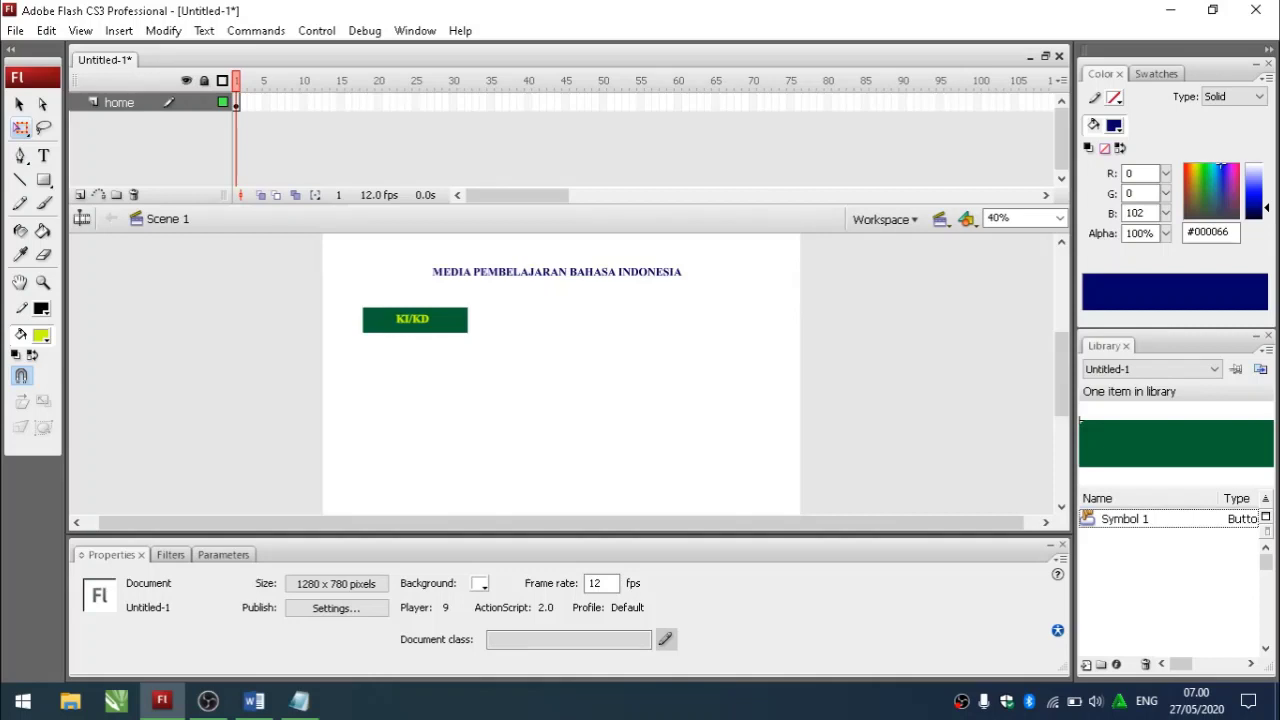
pyautogui.doubleClick(447, 322)
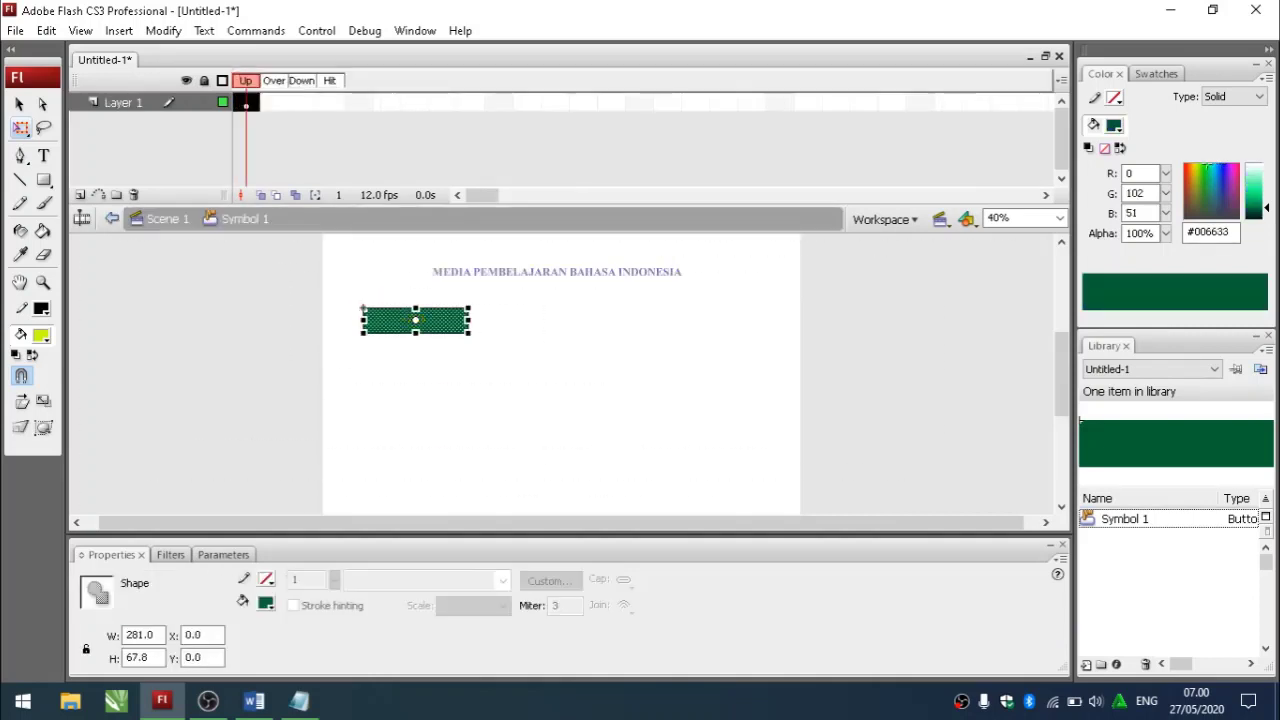
pyautogui.rightClick(248, 102)
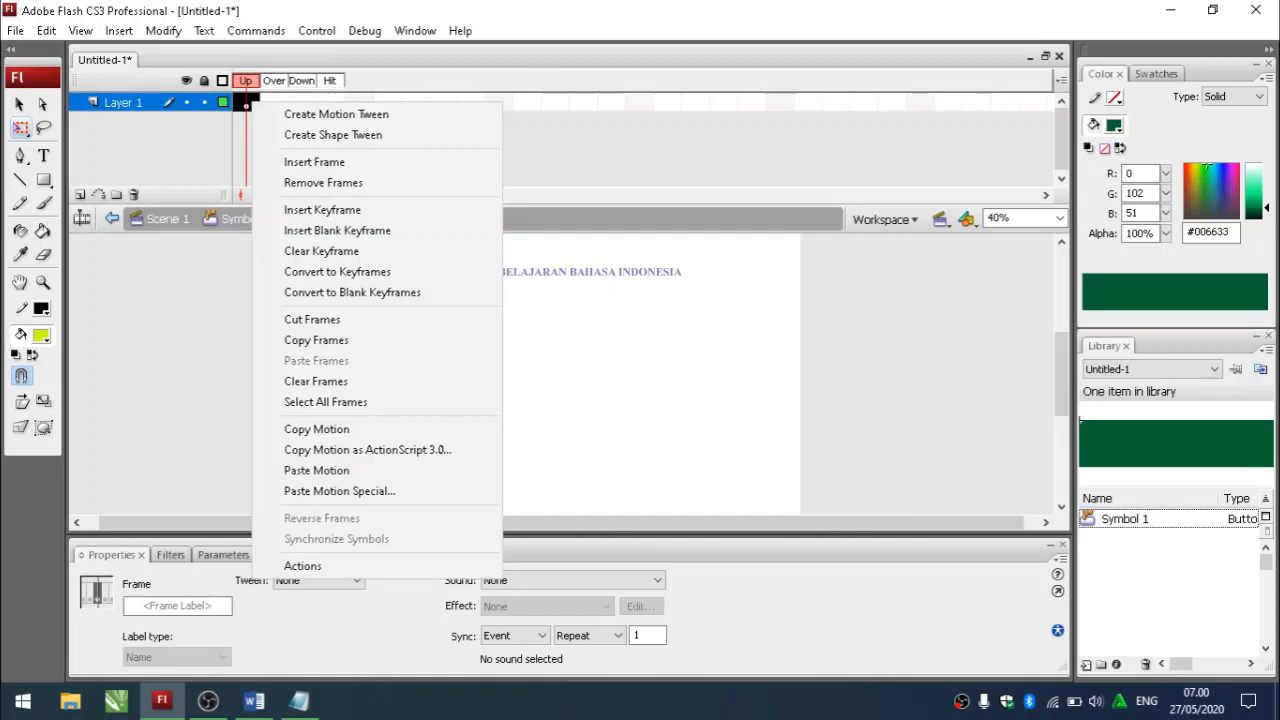
pyautogui.click(322, 209)
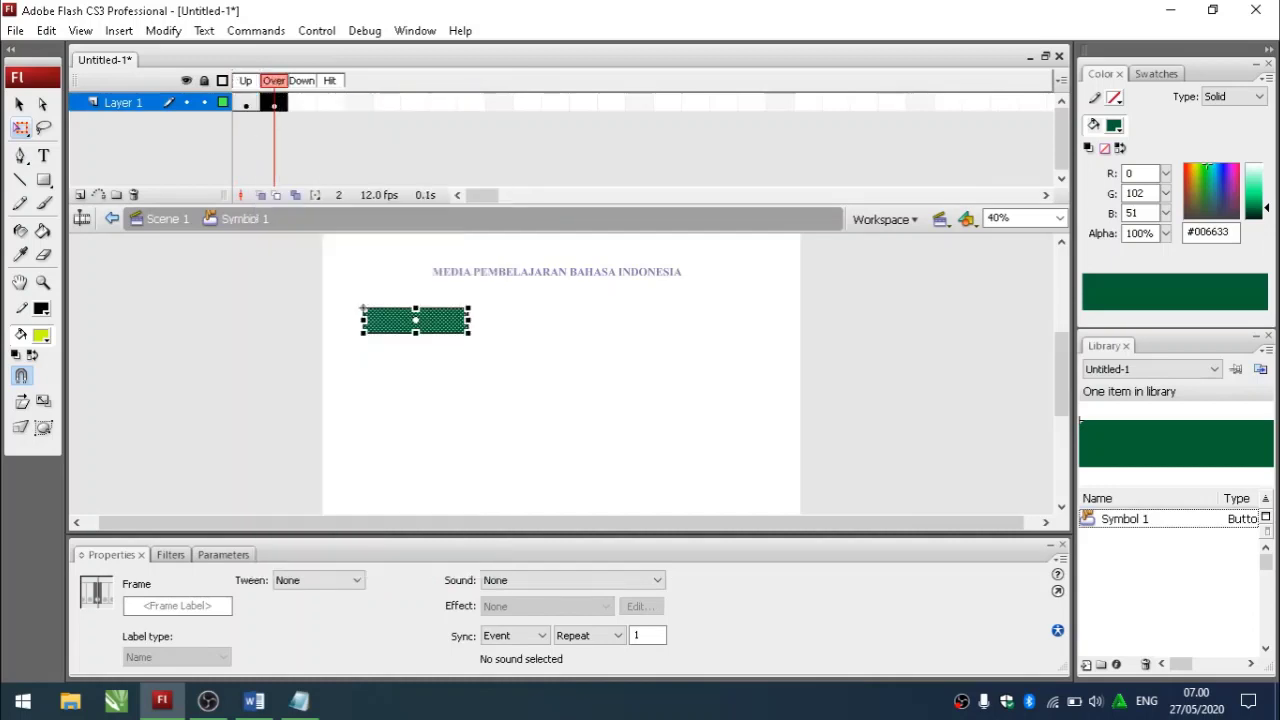
pyautogui.rightClick(282, 102)
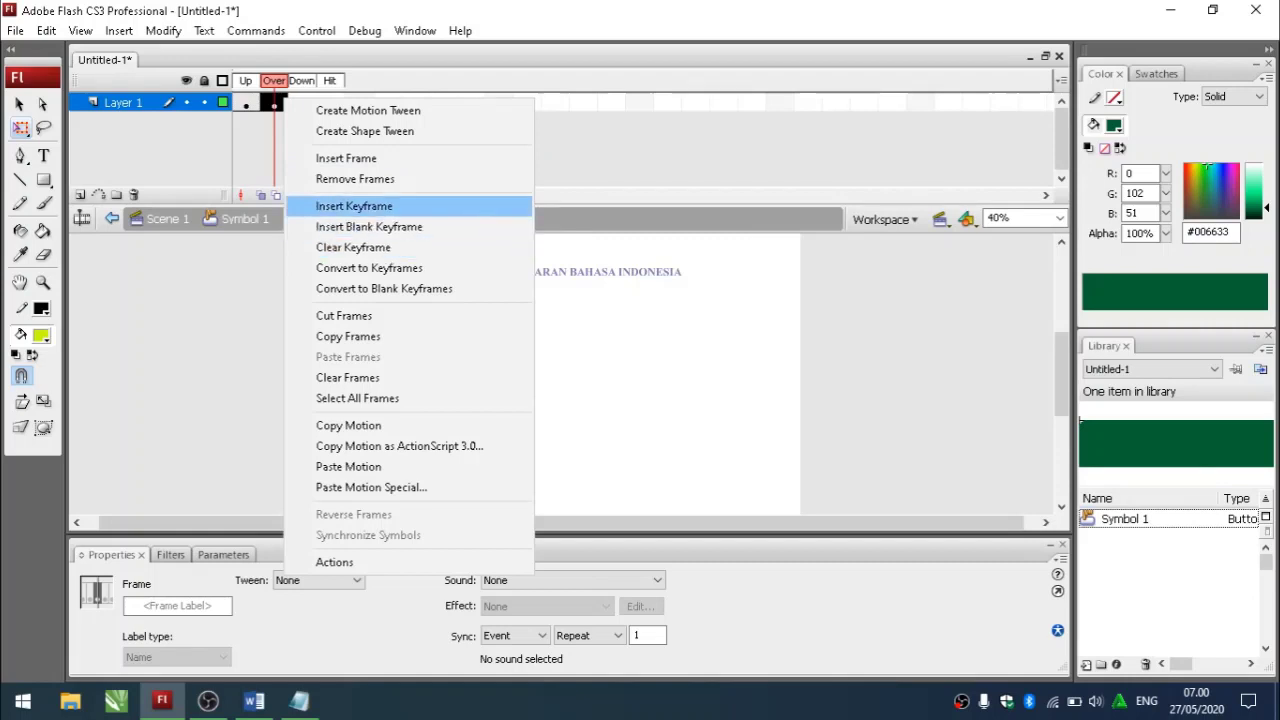
pyautogui.click(345, 206)
pyautogui.click(274, 103)
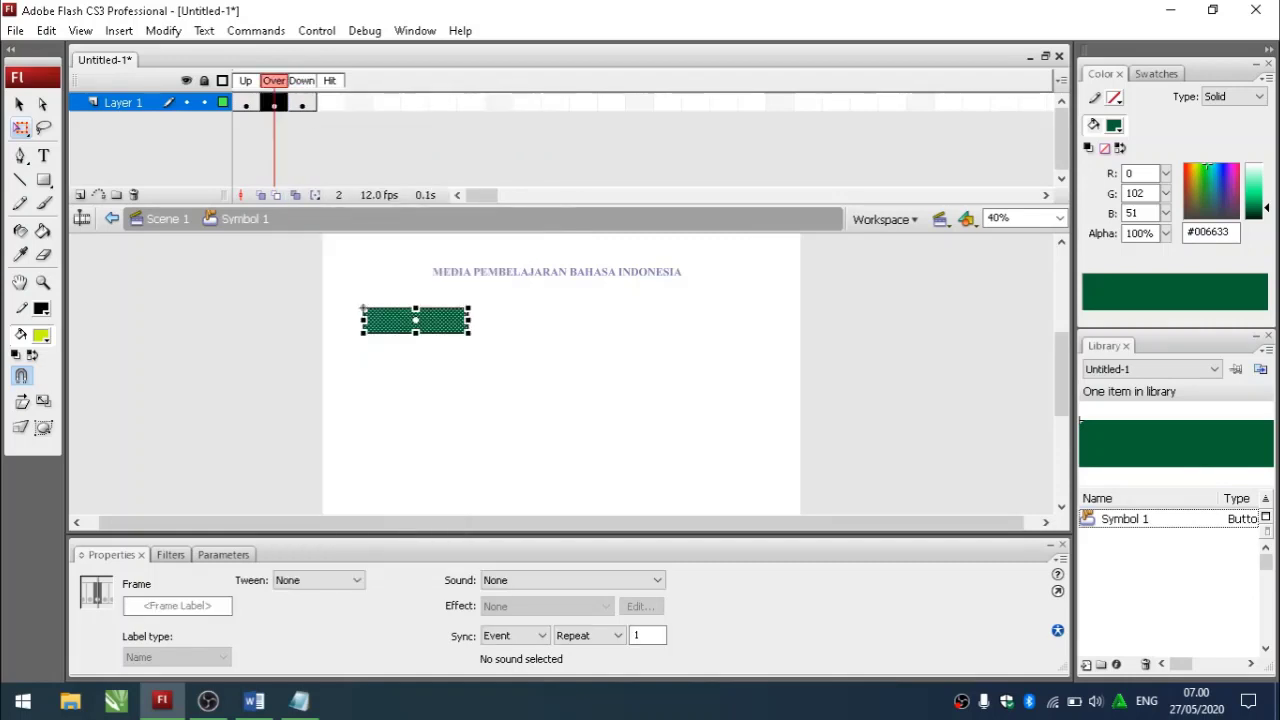
# - Recolour the button's Over state with the red fill #CC0033, and return to Scene 1 after selecting the Down frame
pyautogui.click(1113, 126)
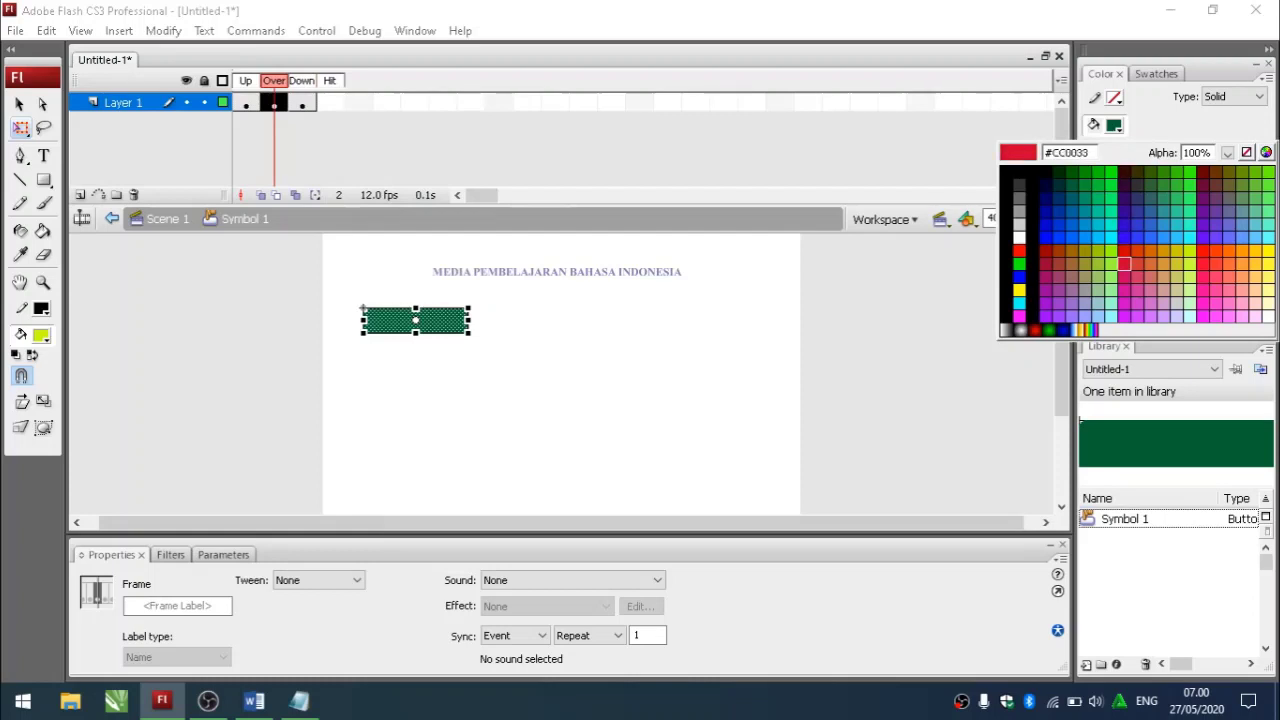
pyautogui.click(1124, 264)
pyautogui.click(302, 102)
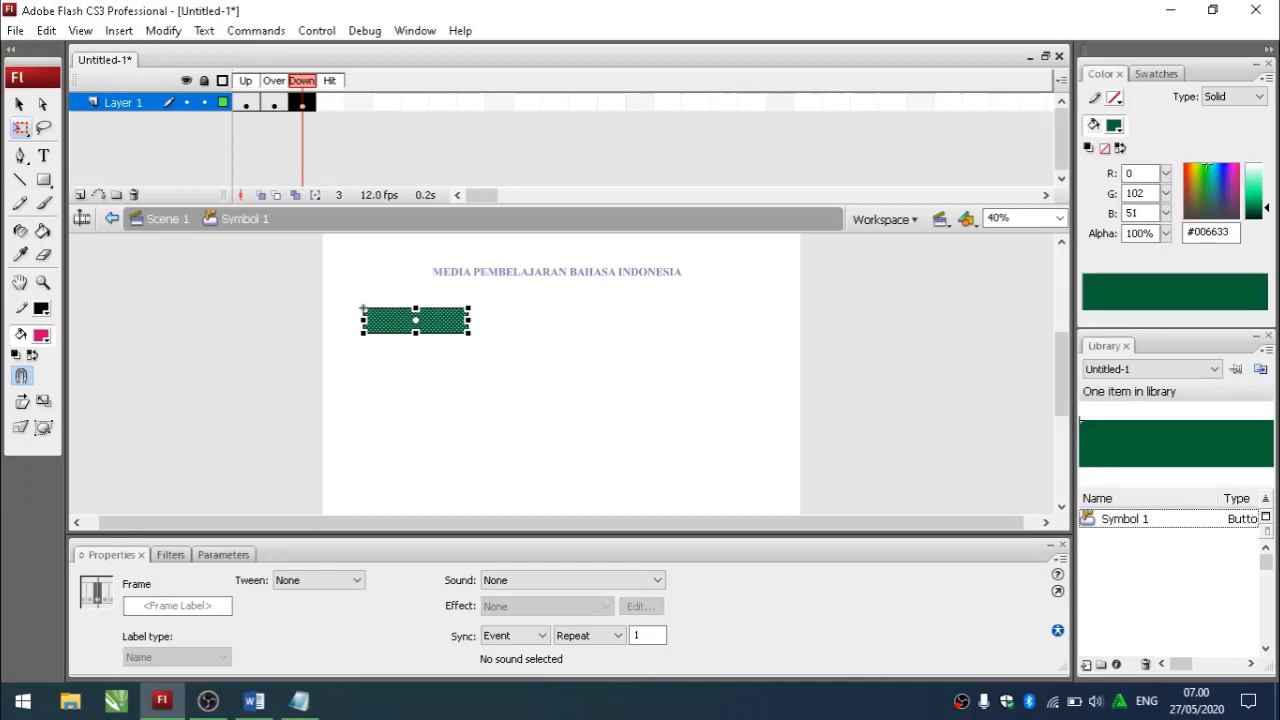
pyautogui.click(167, 219)
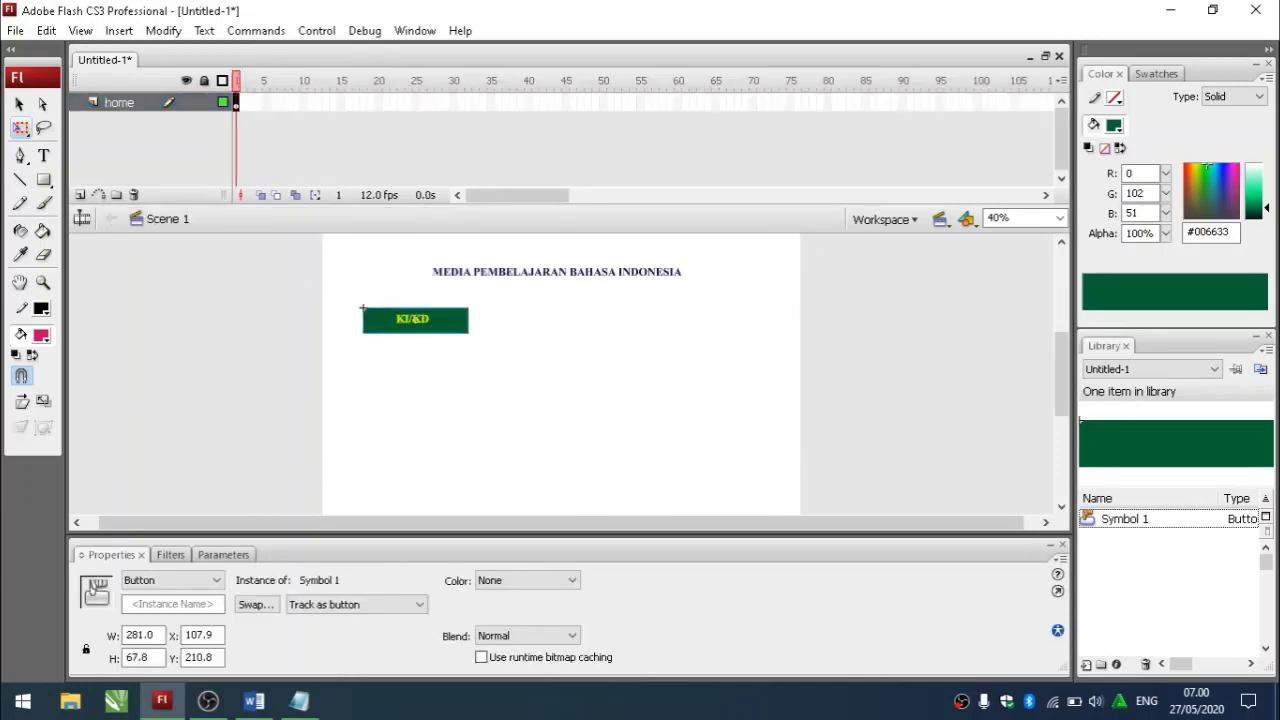
# - Test the movie to preview the KI/KD button's states, close the preview and deselect the button
pyautogui.hotkey('ctrl', 'Return')
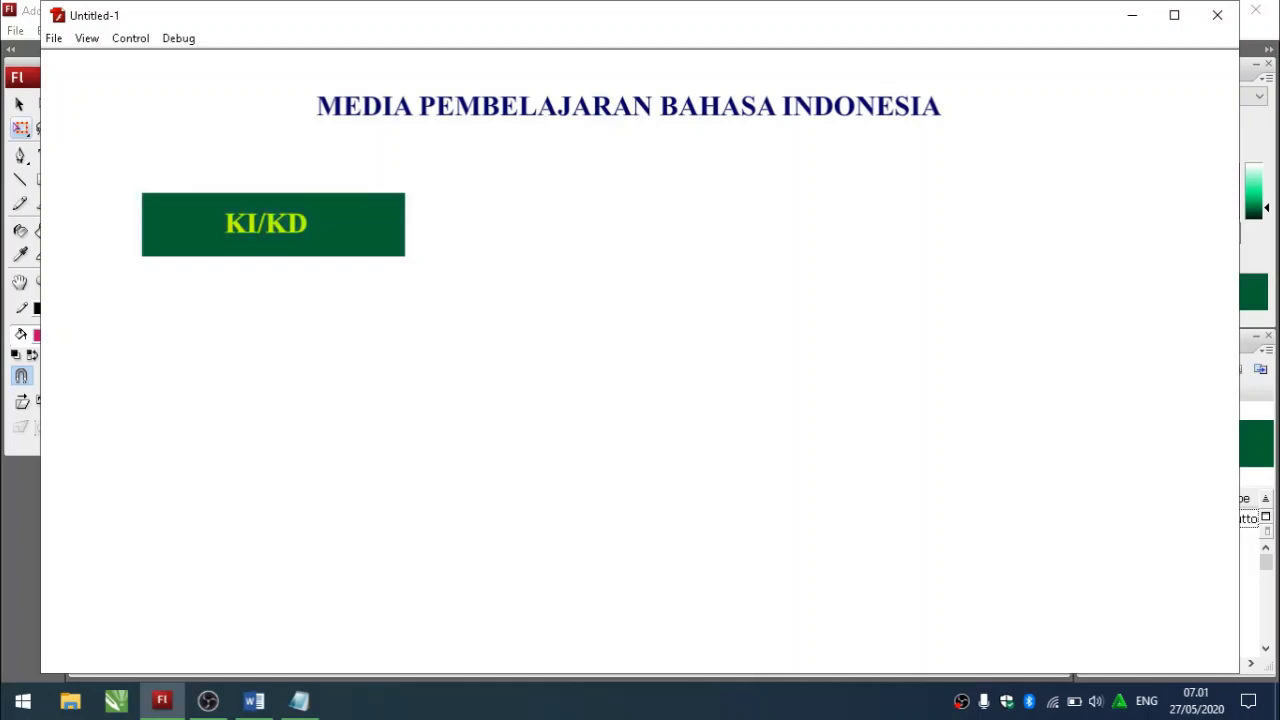
pyautogui.click(1217, 15)
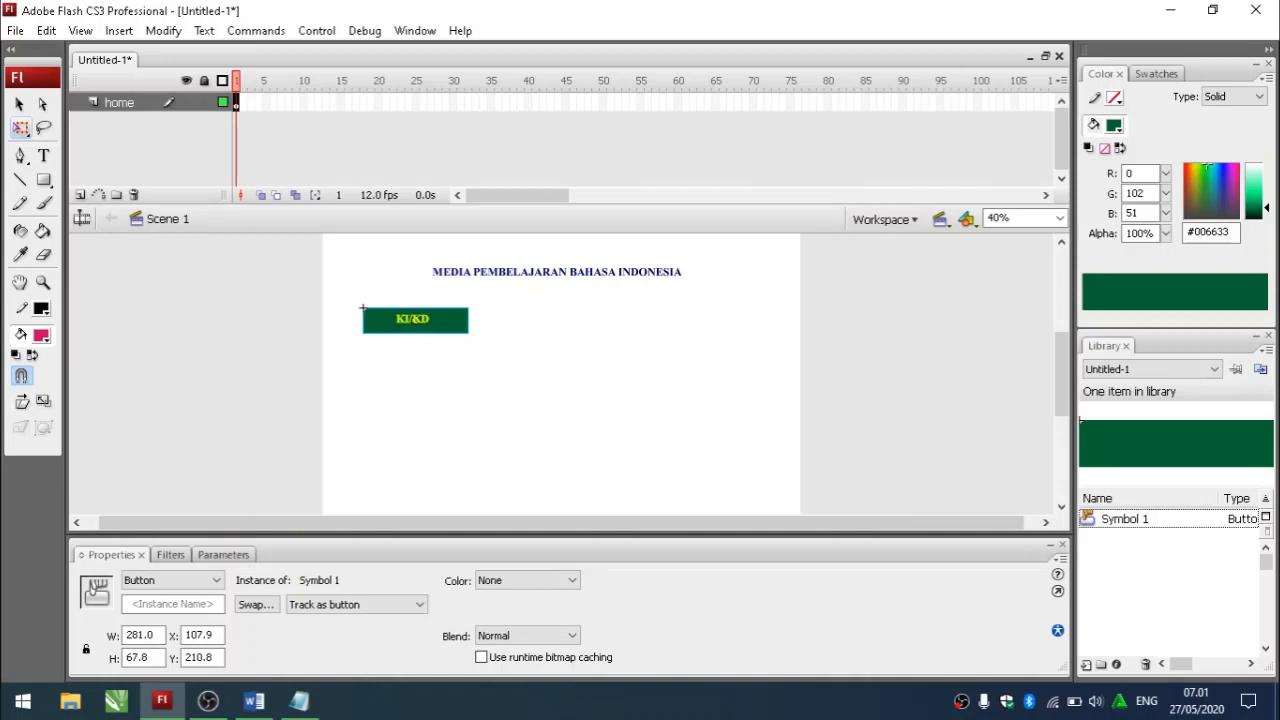
pyautogui.press('Escape')
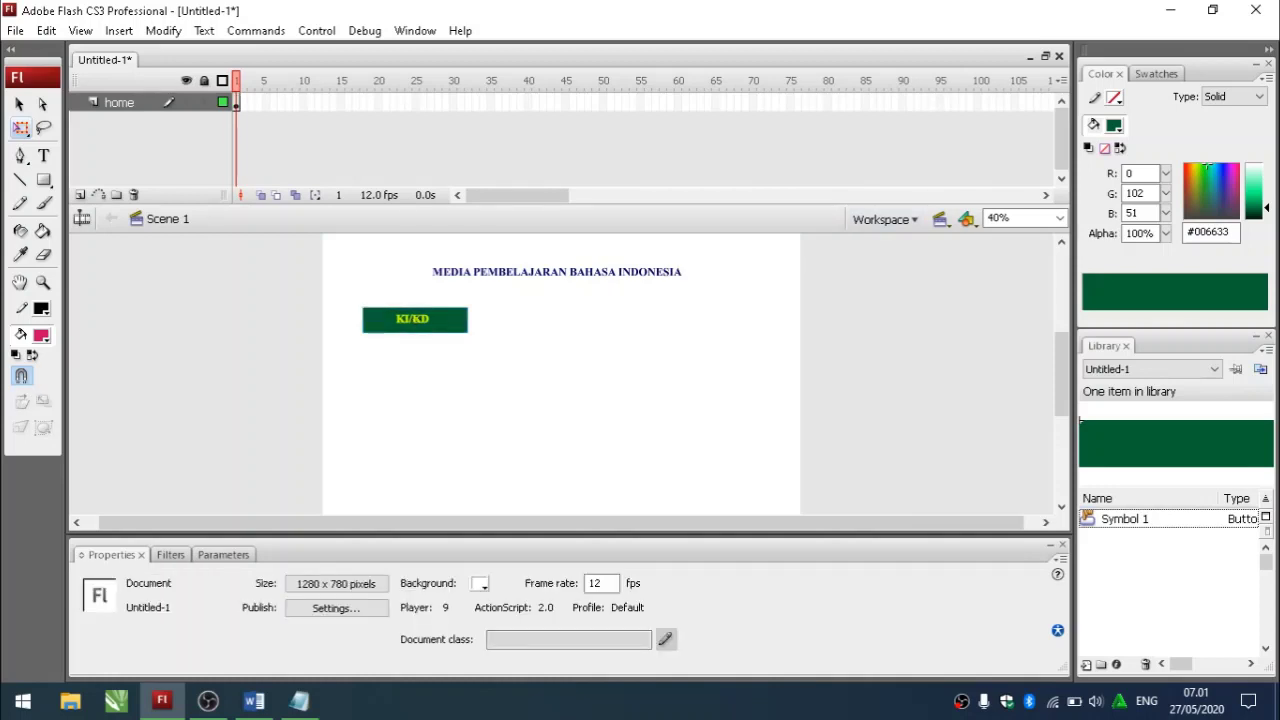
# - Switch to Notepad and add "kita buat tombol materi dan latihan soal langkahnya sama dengan membuat tombol KI KD" below a blank line
pyautogui.click(299, 700)
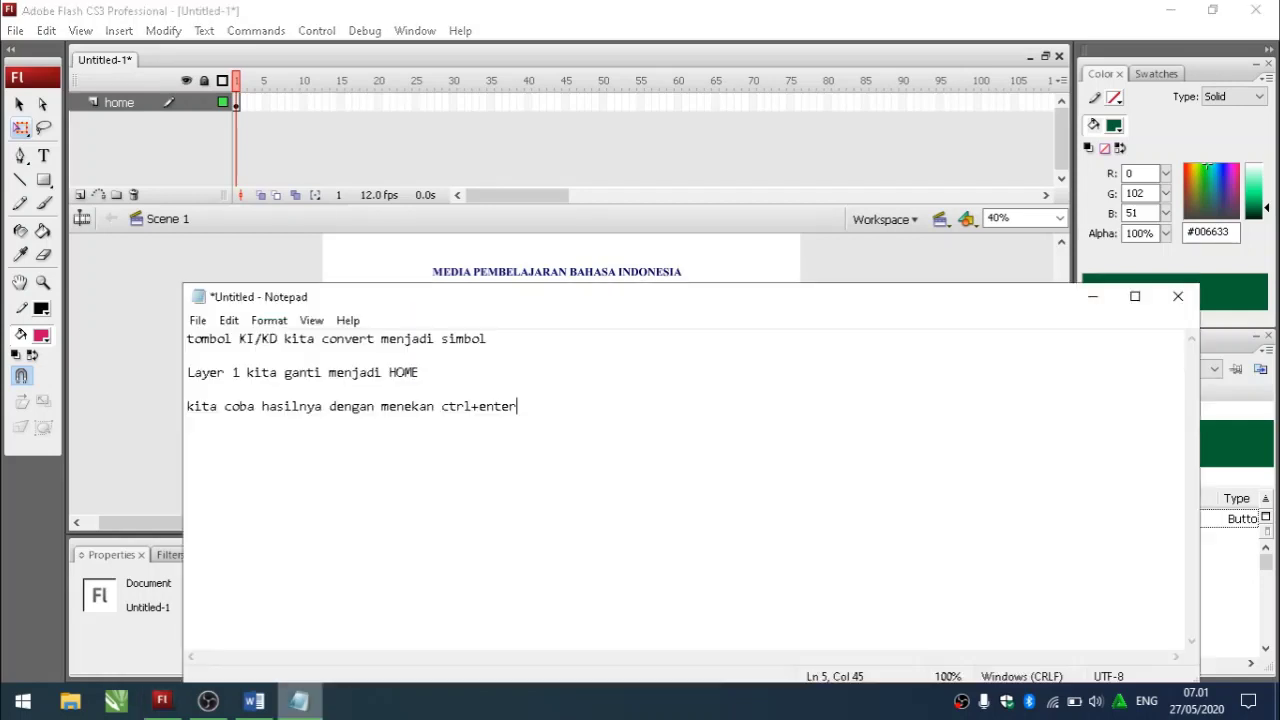
pyautogui.press('Return')
pyautogui.press('Return')
pyautogui.write('kita buat ')
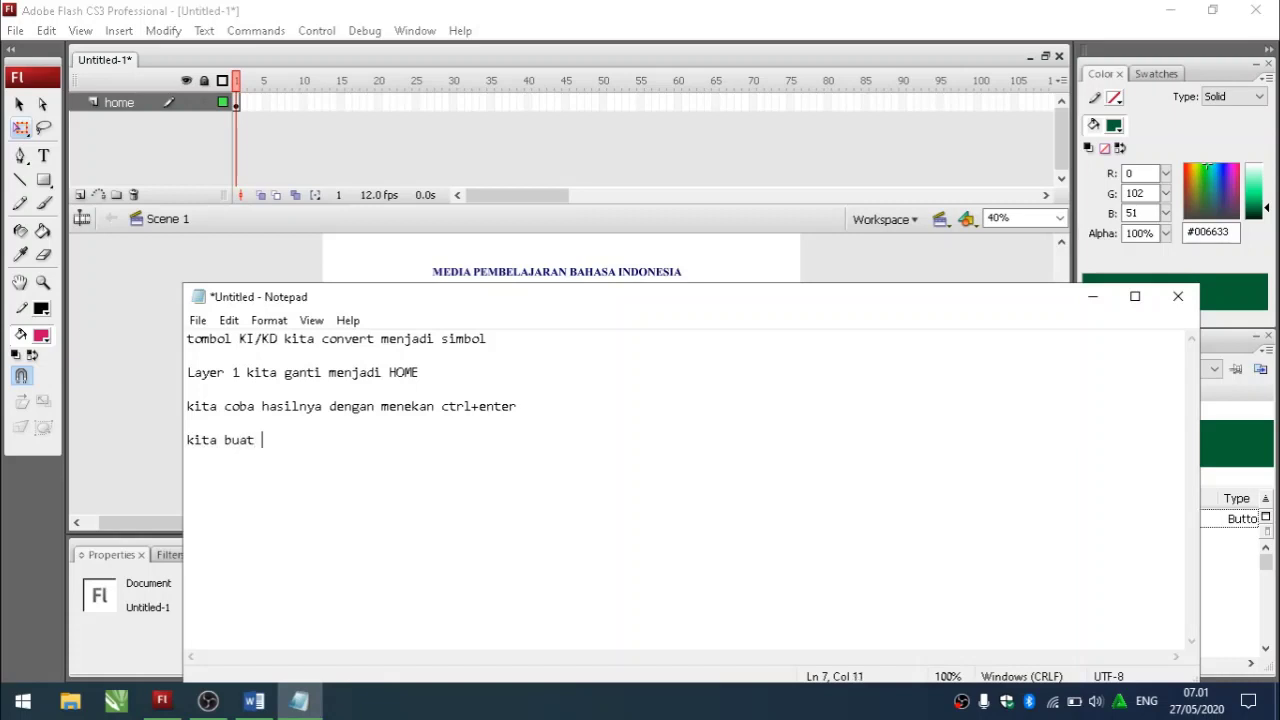
pyautogui.write('tombol materi dan ')
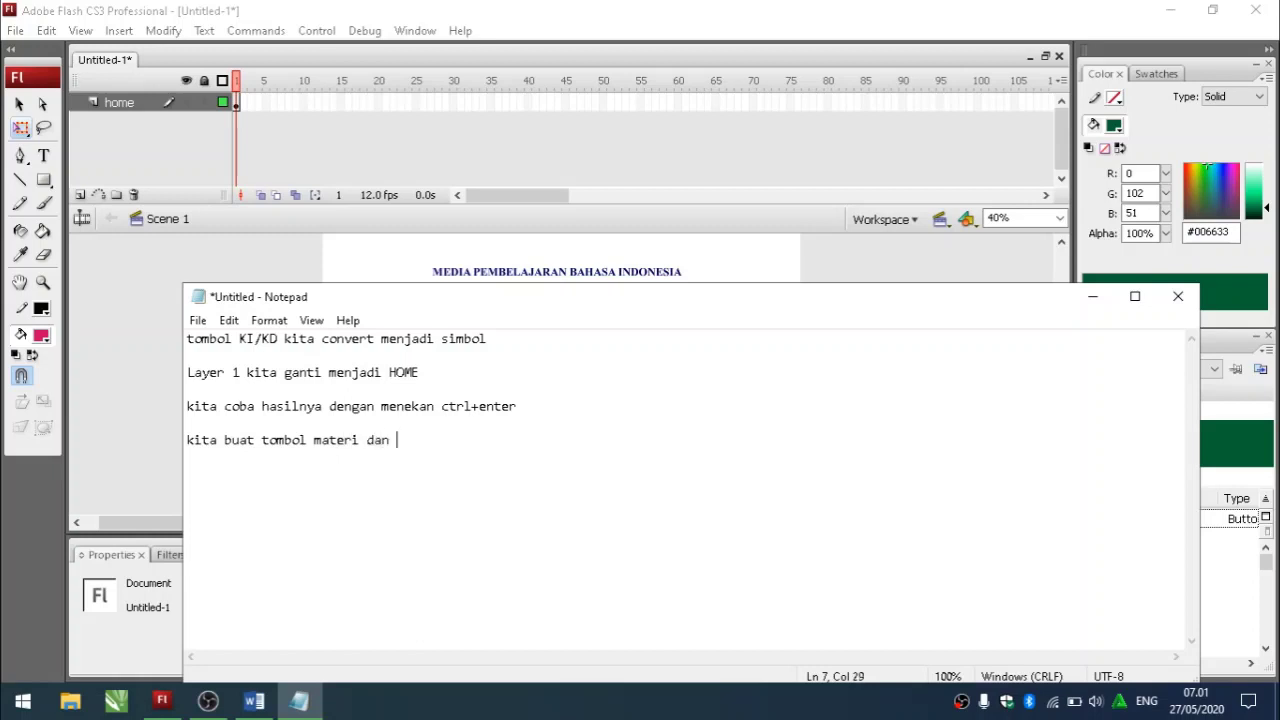
pyautogui.write('latihan soal ')
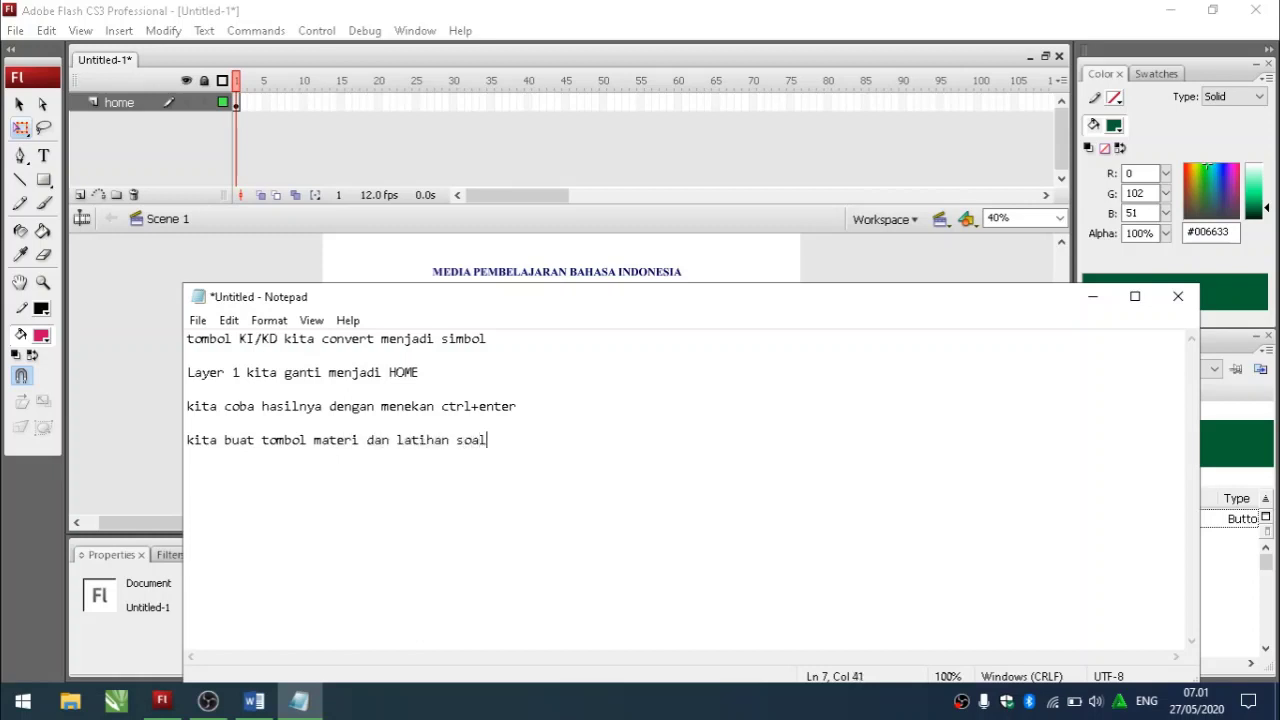
pyautogui.write('langkahnya sam')
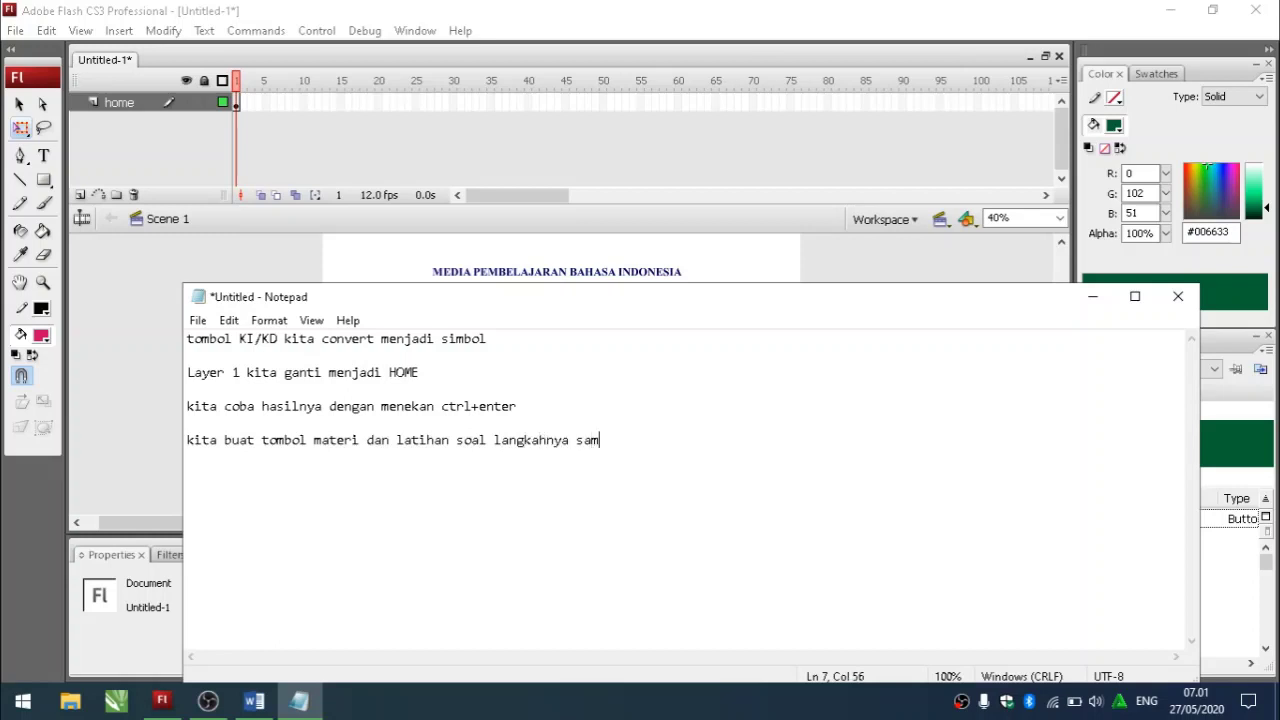
pyautogui.write('a dengan memb')
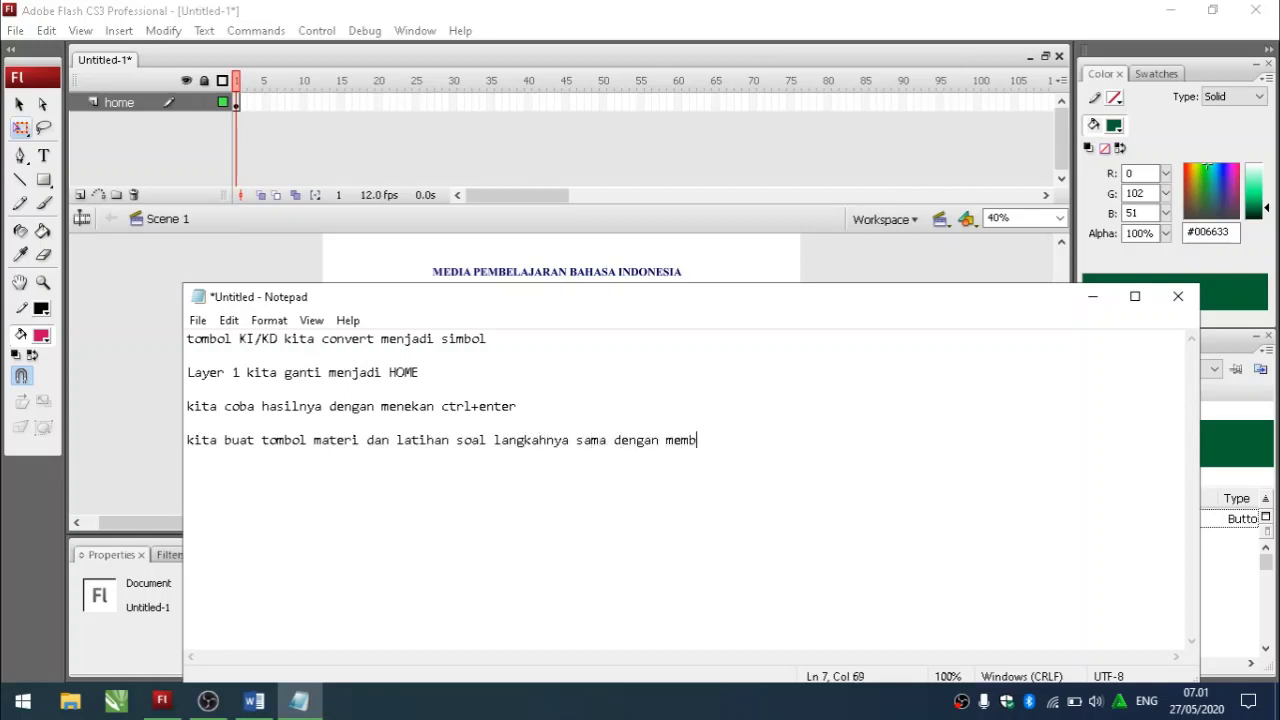
pyautogui.write('uat tombol ')
pyautogui.write('KI KD')
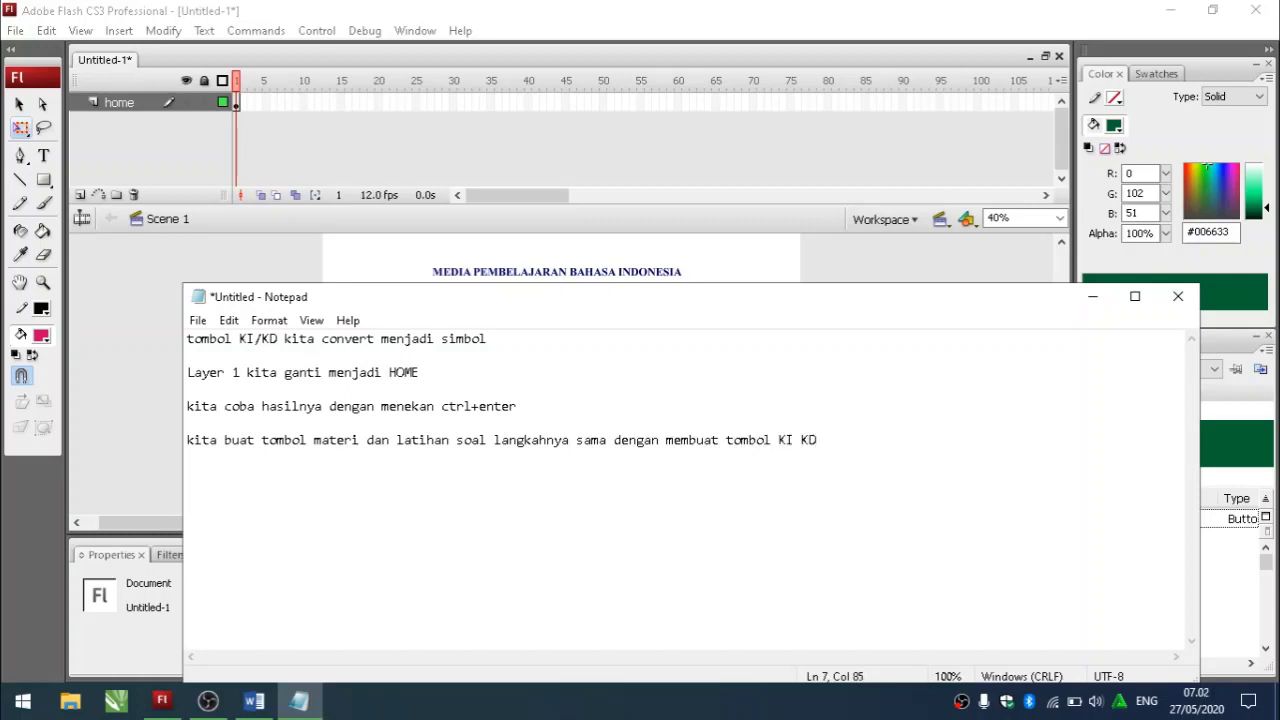
# - Add the line "untuk lebih mudahnya copy paste kan dengan tombol KI KD" to the notes and return to Flash
pyautogui.press('Return')
pyautogui.write('untuk m')
pyautogui.press('BackSpace')
pyautogui.write('lebih')
pyautogui.write(' mudahnya co')
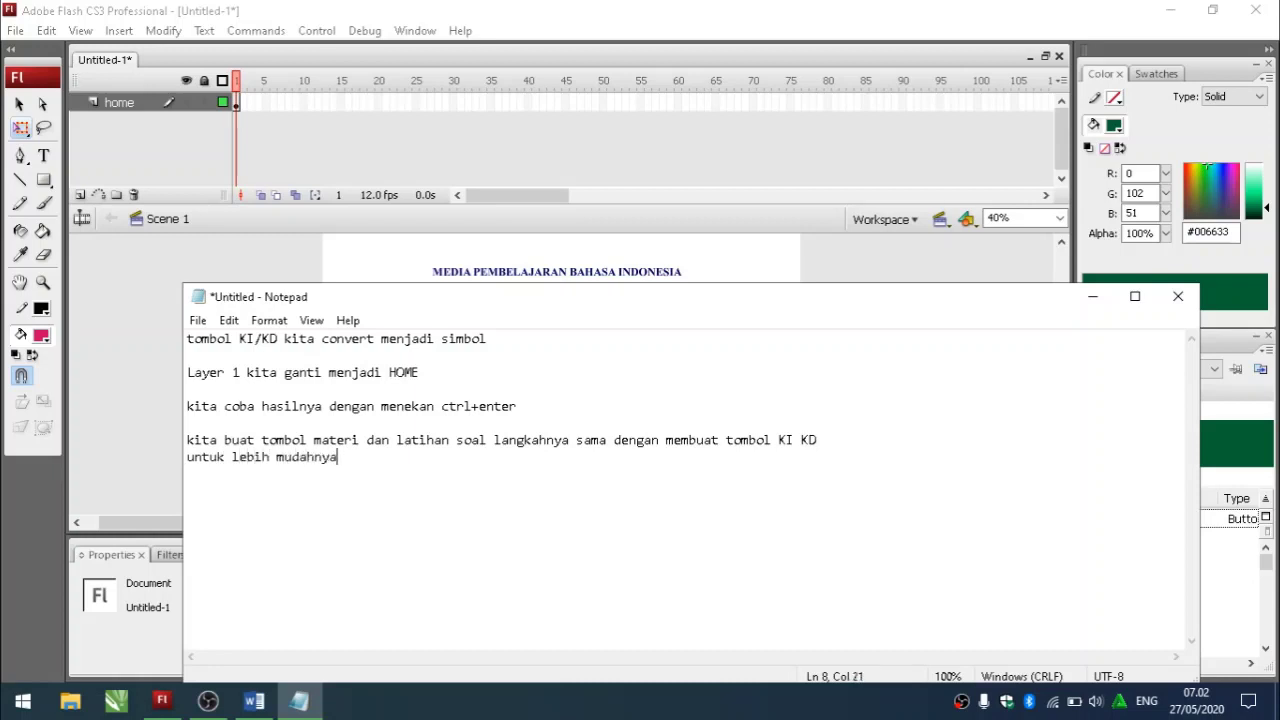
pyautogui.write('py pa')
pyautogui.write('stekan')
pyautogui.press('BackSpace')
pyautogui.press('BackSpace')
pyautogui.press('BackSpace')
pyautogui.press('BackSpace')
pyautogui.write('kan dengan tob')
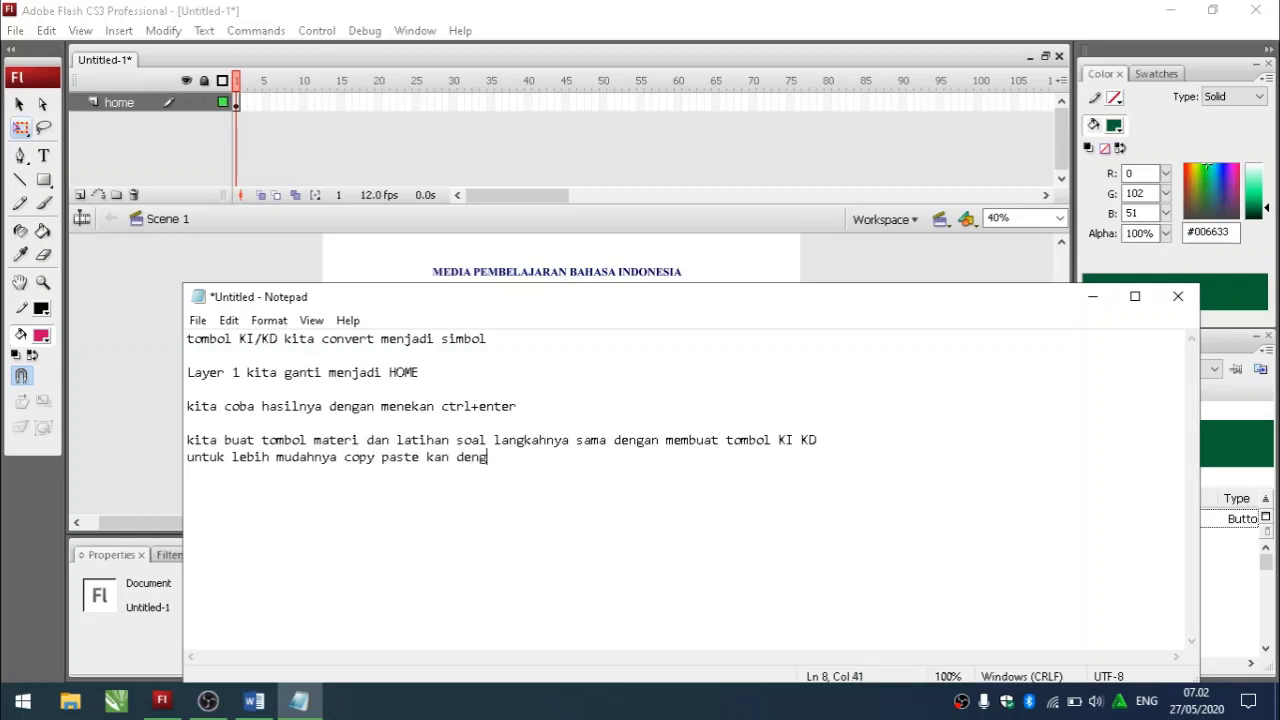
pyautogui.press('BackSpace')
pyautogui.write('mbol KI KD')
pyautogui.click(1093, 296)
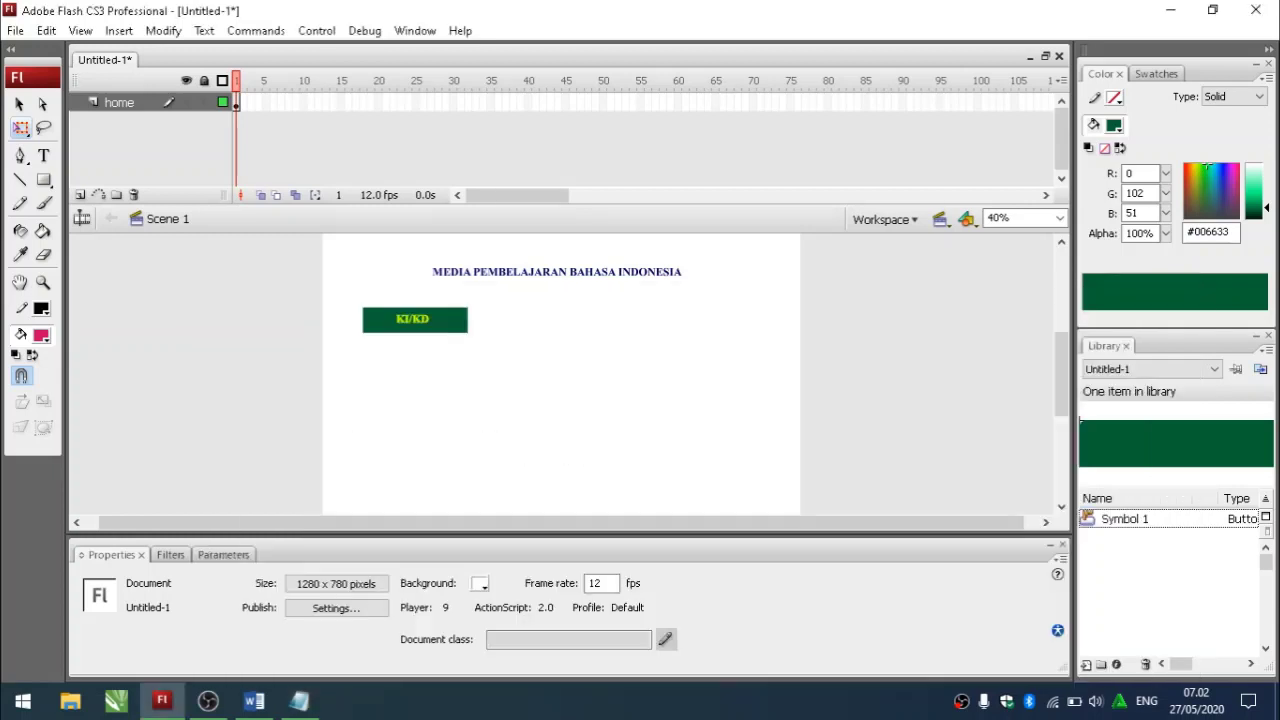
# - Duplicate the KI/KD button with its label in place and move the copy straight down to about Y 313.6
pyautogui.moveTo(349, 302); pyautogui.dragTo(491, 349)
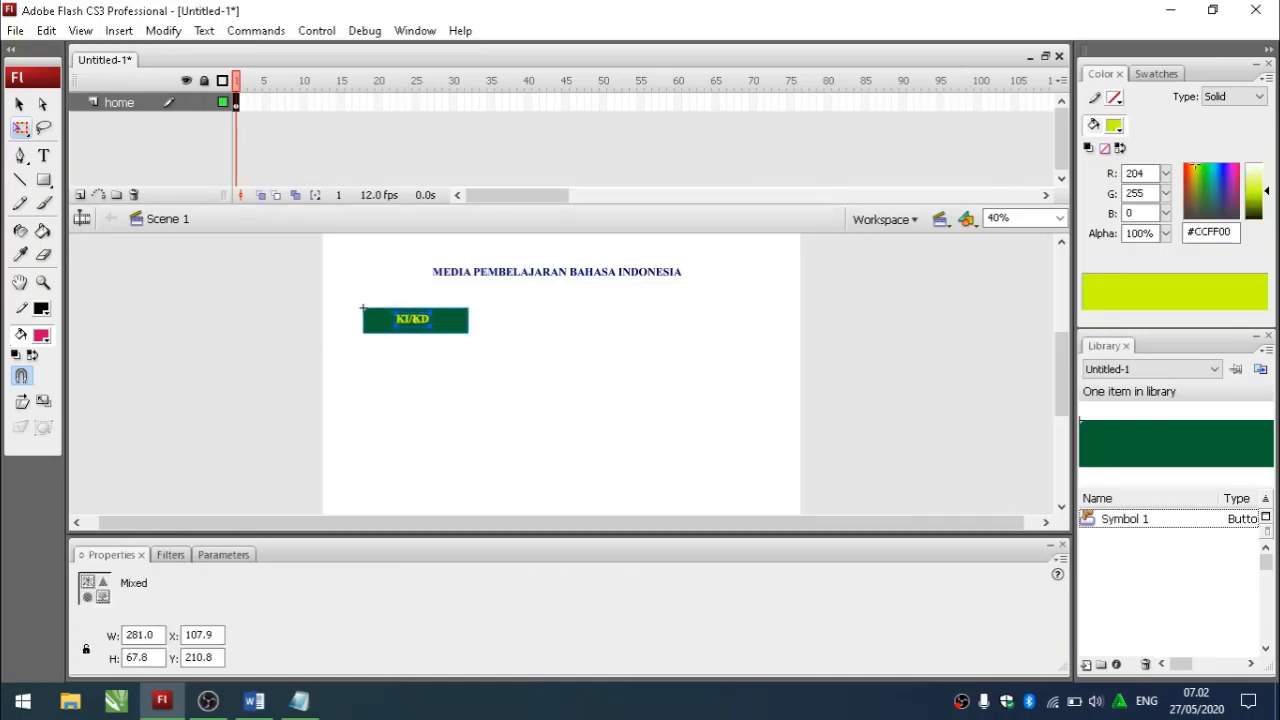
pyautogui.rightClick(482, 336)
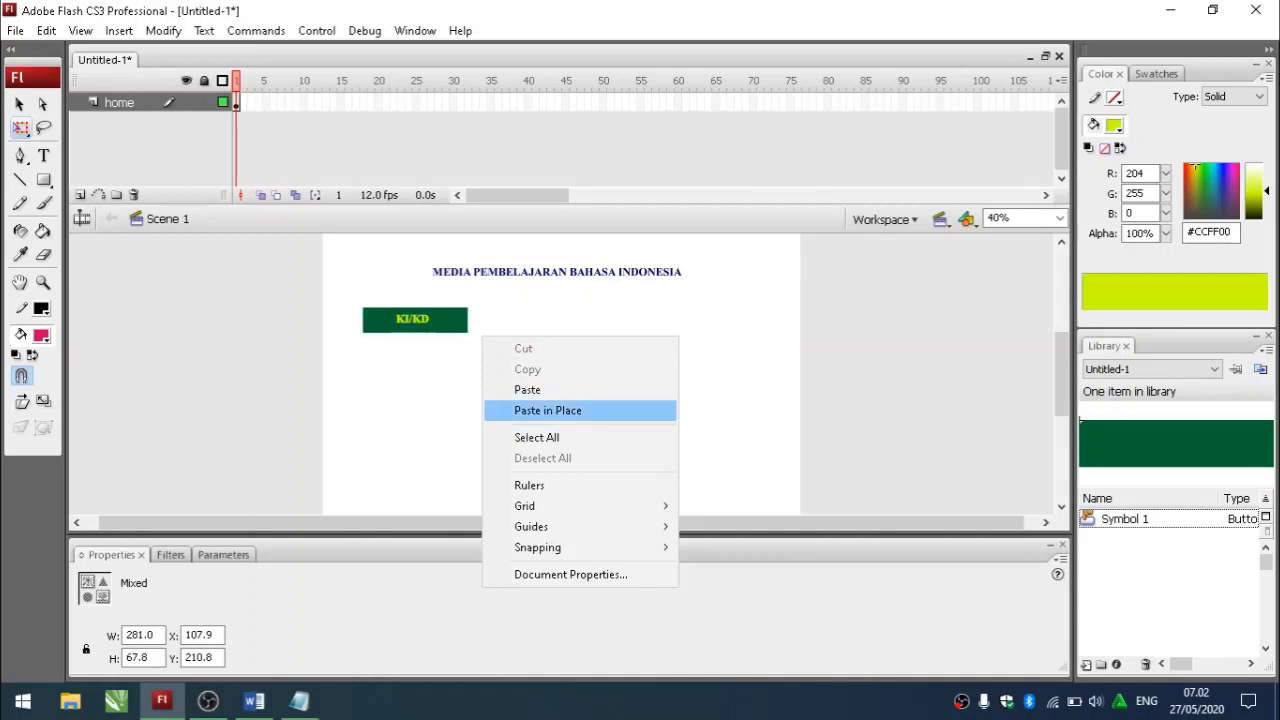
pyautogui.click(547, 410)
pyautogui.moveTo(415, 320); pyautogui.dragTo(415, 358)
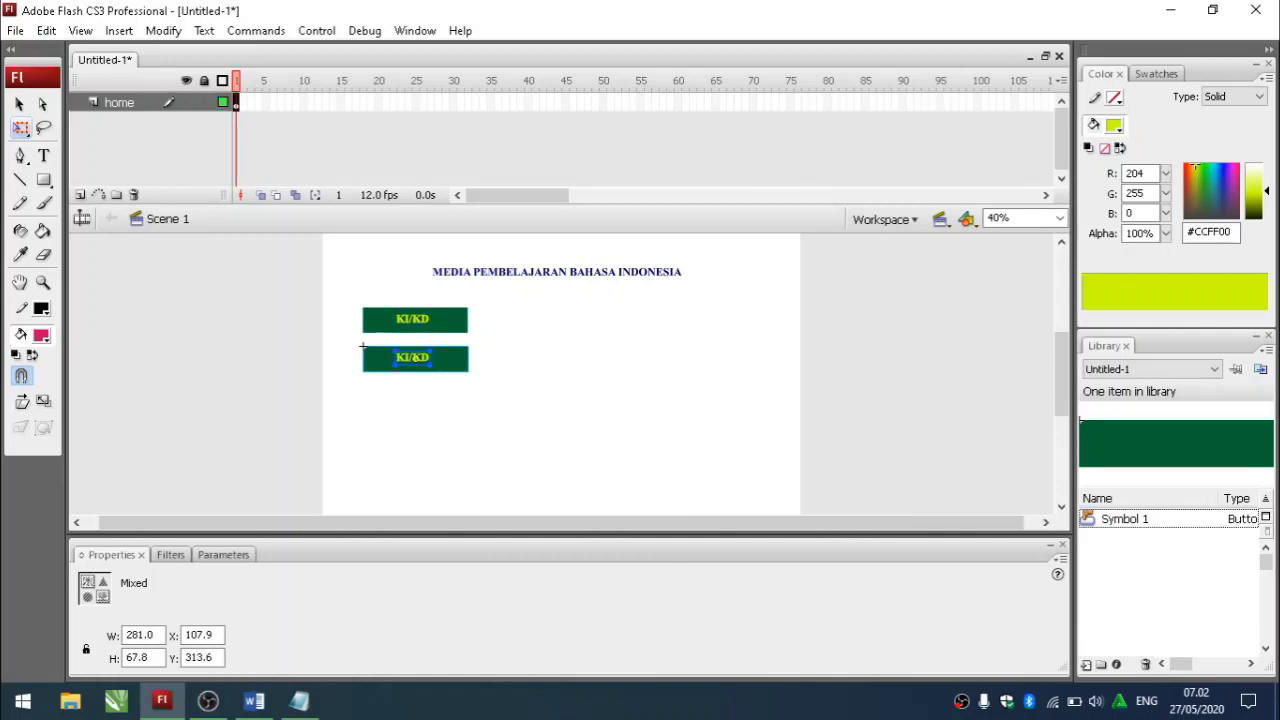
# - Paste another copy of the KI/KD button in place, move it below the others to about Y 489, and lower the middle button slightly
pyautogui.rightClick(506, 366)
pyautogui.click(550, 440)
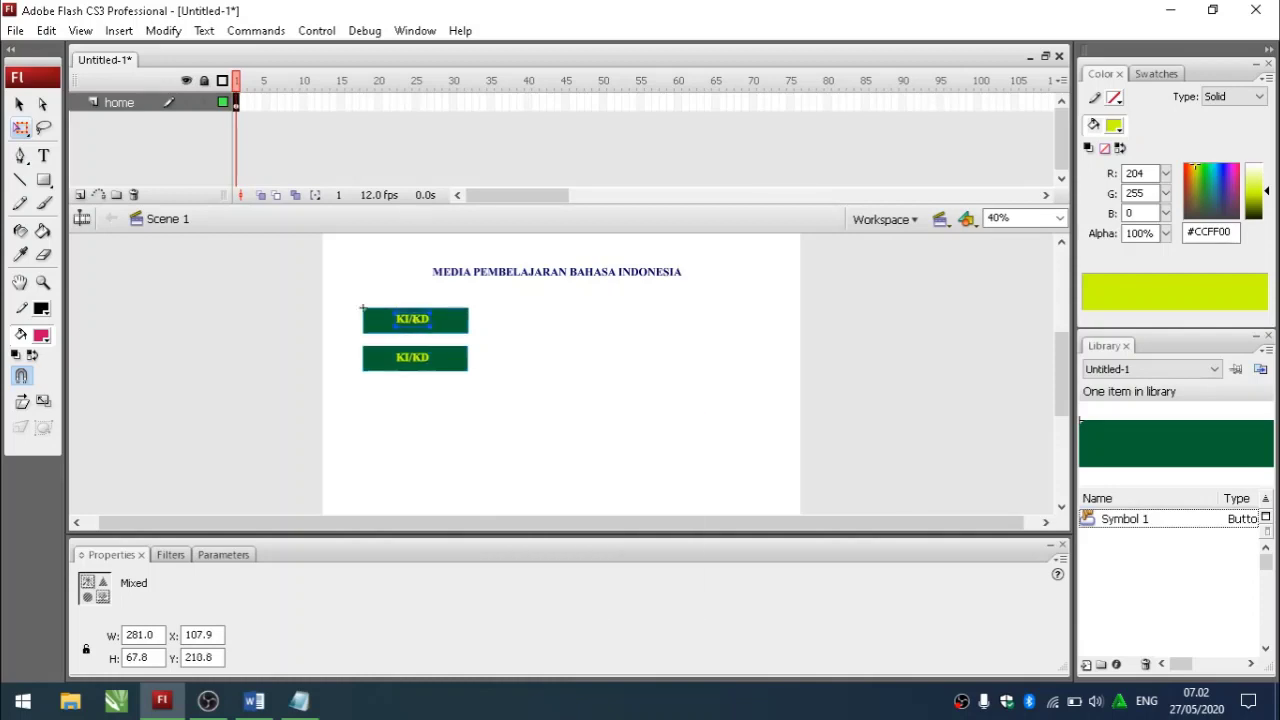
pyautogui.moveTo(415, 320); pyautogui.dragTo(416, 400)
pyautogui.moveTo(342, 338); pyautogui.dragTo(484, 378)
pyautogui.moveTo(363, 347); pyautogui.dragTo(467, 424)
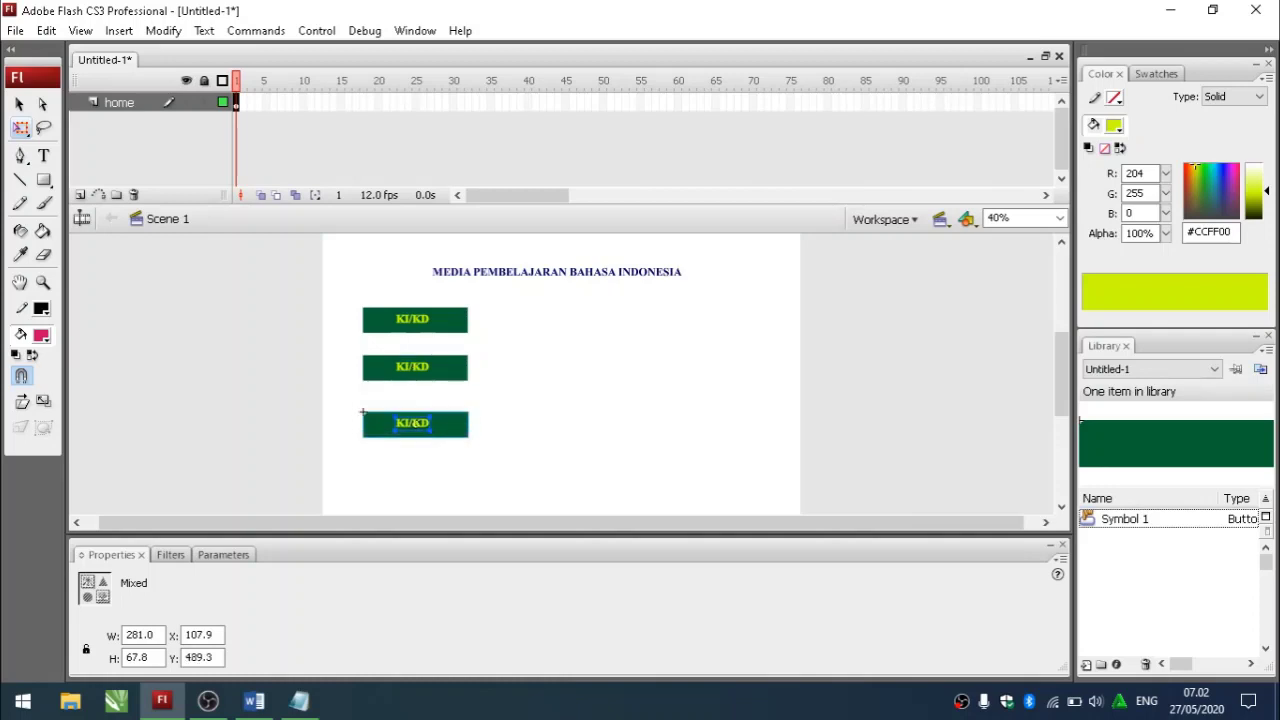
# - Move the bottom button with its label up slightly so the three buttons are evenly spaced, and deselect everything
pyautogui.click(522, 424)
pyautogui.moveTo(348, 294); pyautogui.dragTo(516, 472)
pyautogui.rightClick(450, 422)
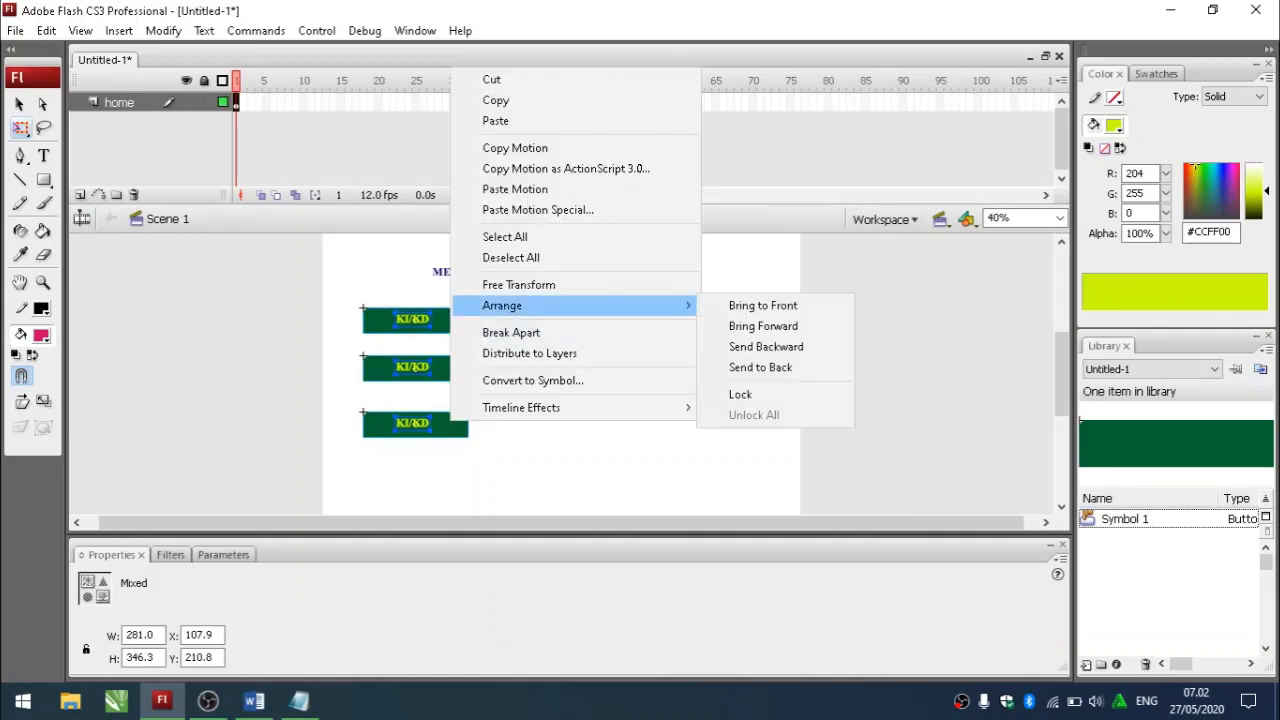
pyautogui.click(560, 462)
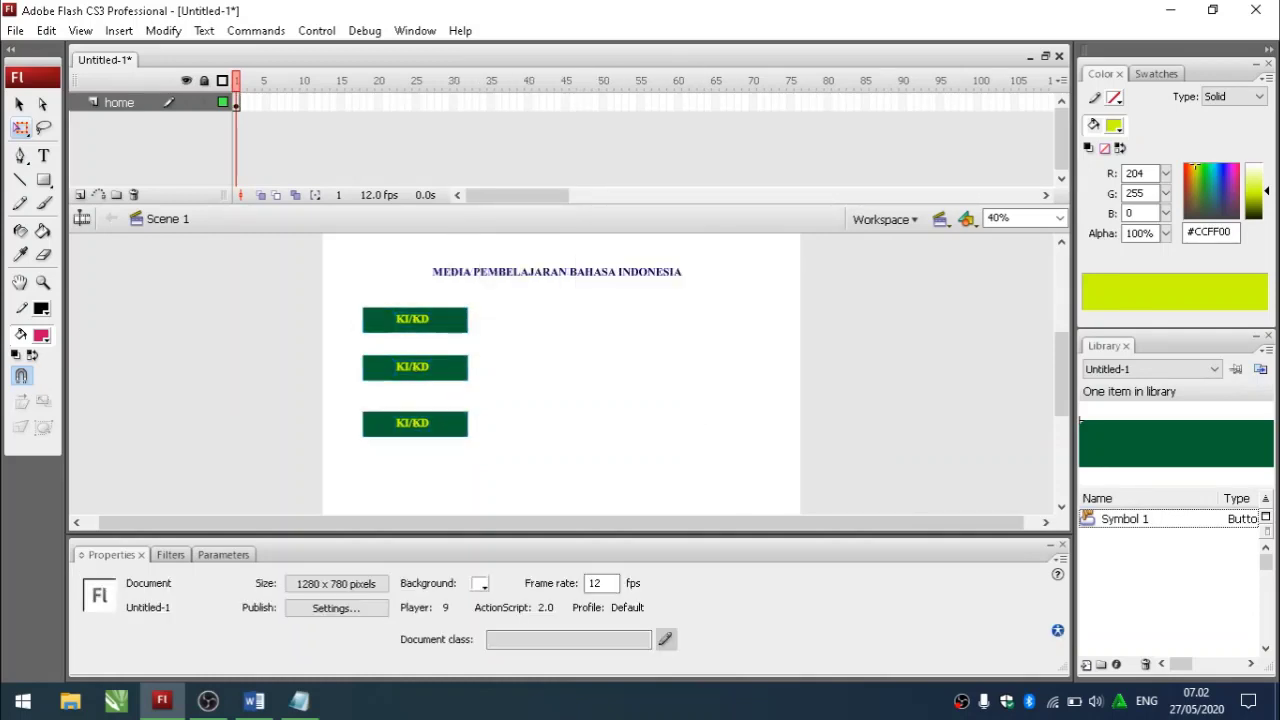
pyautogui.moveTo(346, 400); pyautogui.dragTo(445, 418)
pyautogui.click(550, 455)
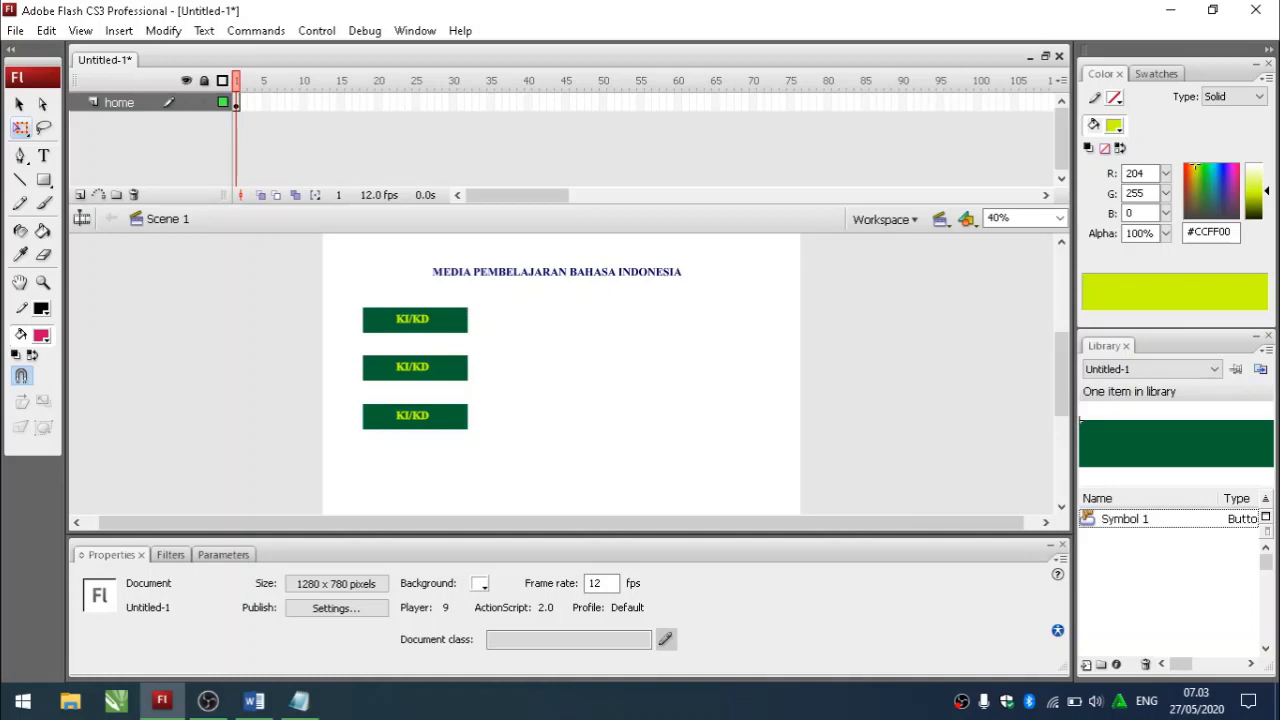
# - Replace the middle button's label text with "MATERI" using the Text tool
pyautogui.click(43, 155)
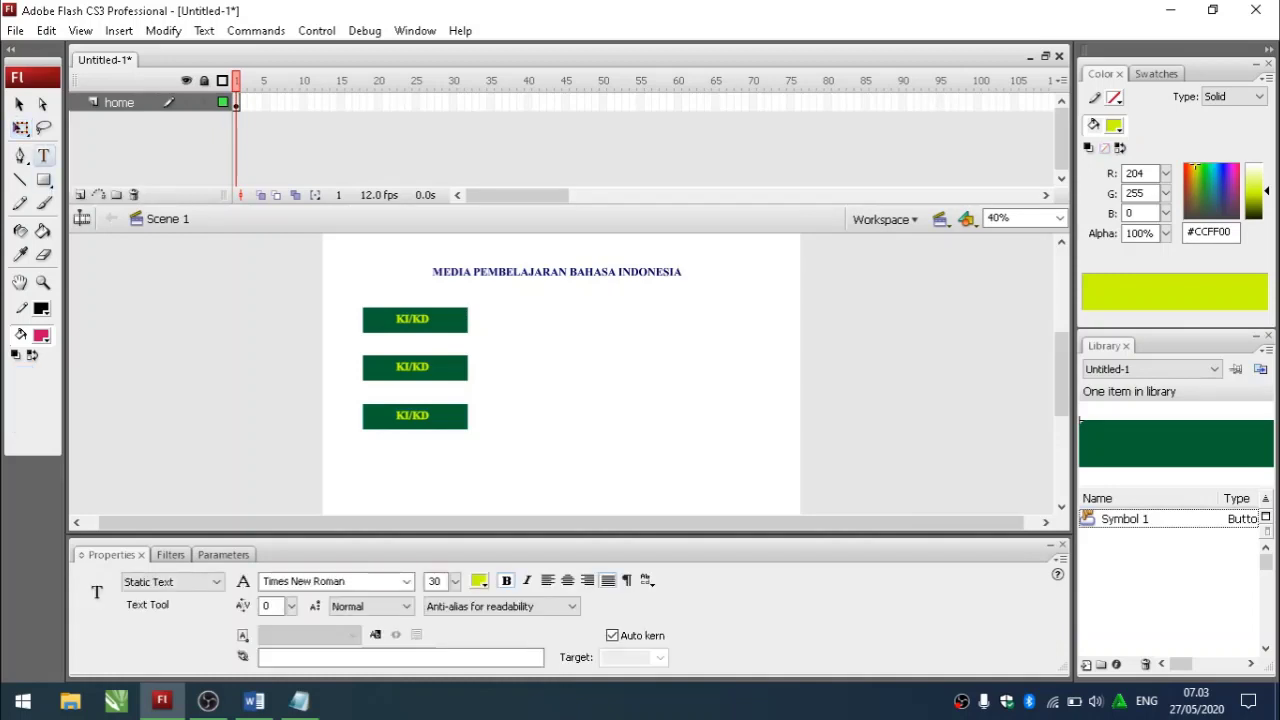
pyautogui.click(422, 367)
pyautogui.moveTo(430, 367); pyautogui.dragTo(395, 367)
pyautogui.write('MATERI')
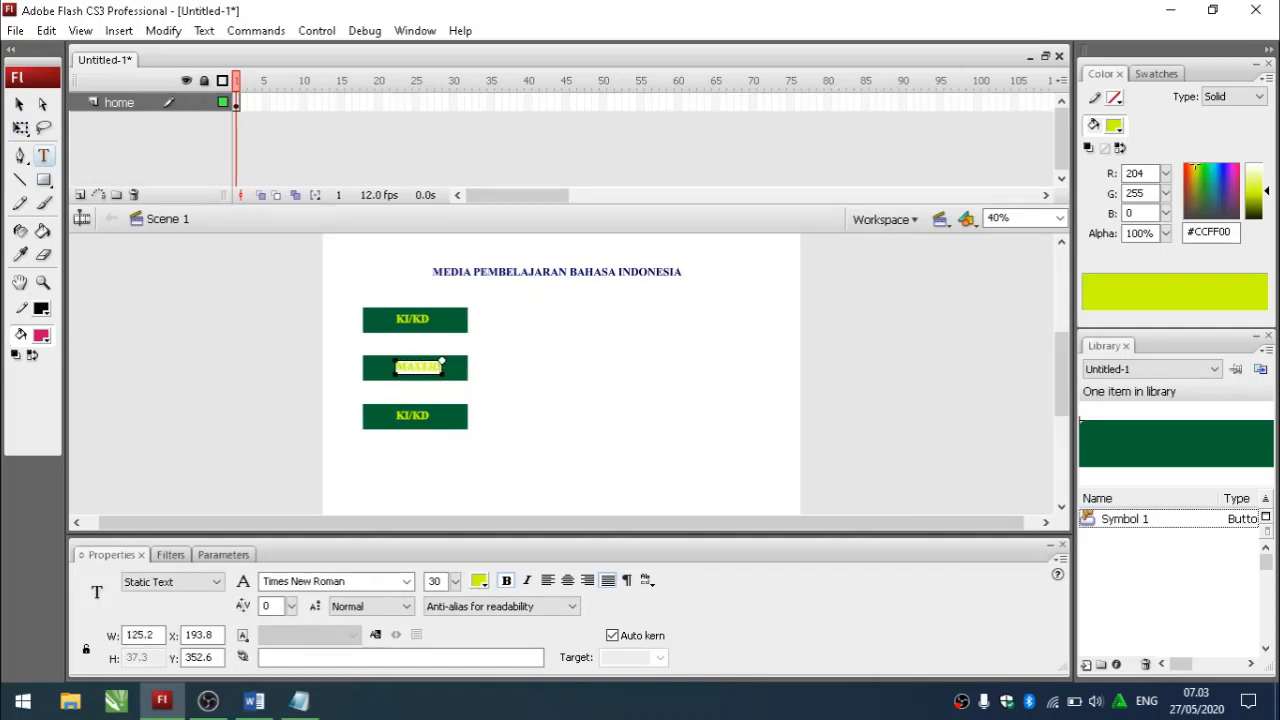
# - Replace the bottom button's label text with "LATIHAN SOAL" and set its font size to 25
pyautogui.click(424, 416)
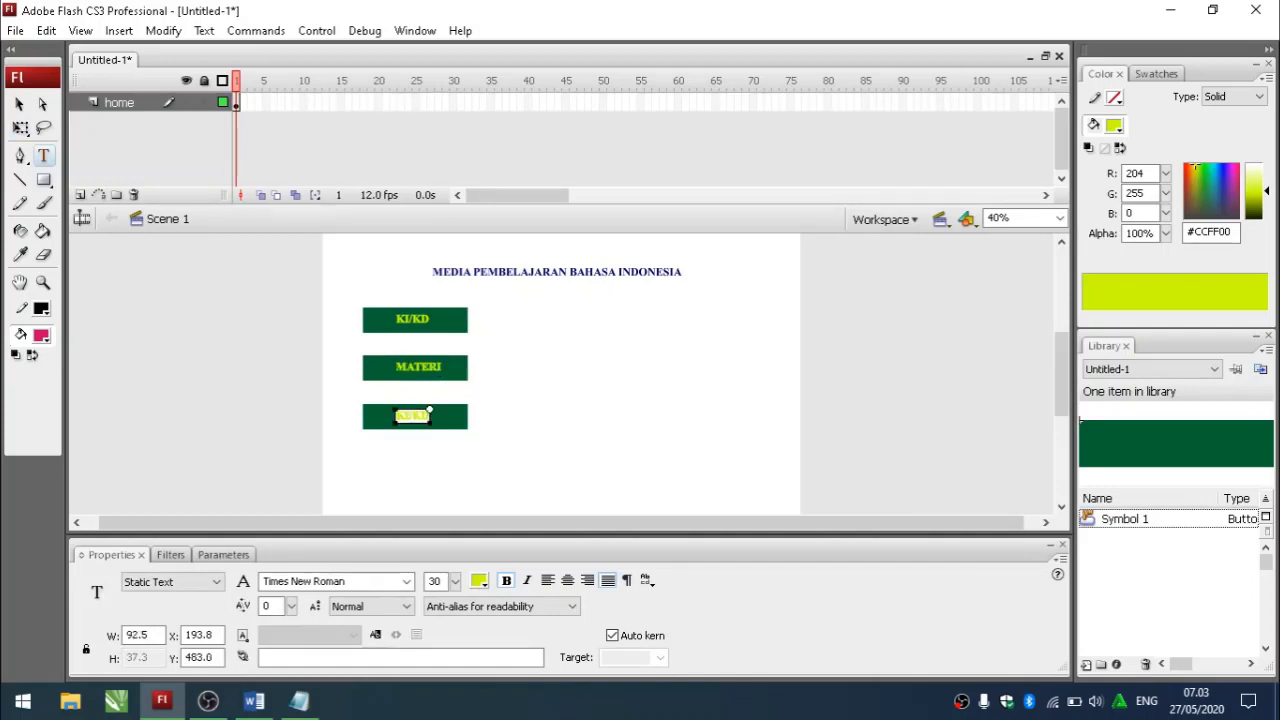
pyautogui.moveTo(430, 416); pyautogui.dragTo(395, 416)
pyautogui.write('LATIHAN SOAL')
pyautogui.hotkey('ctrl', 'a')
pyautogui.click(434, 581)
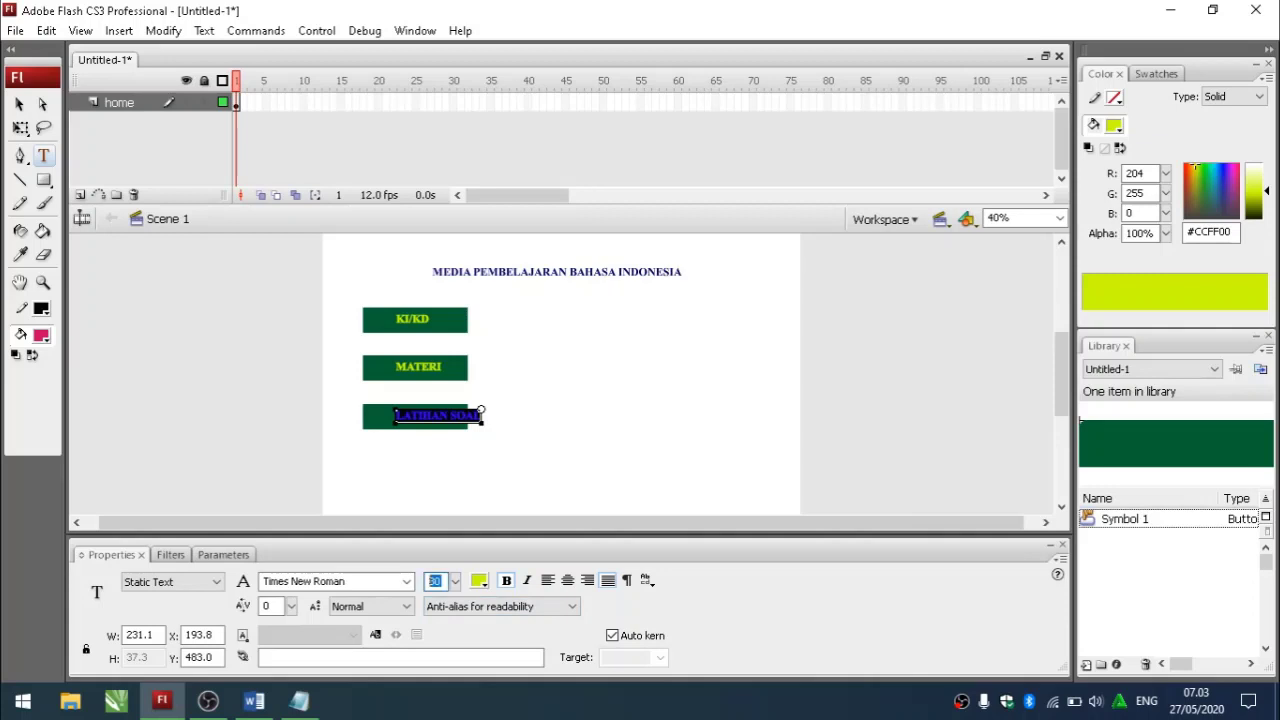
pyautogui.write('25')
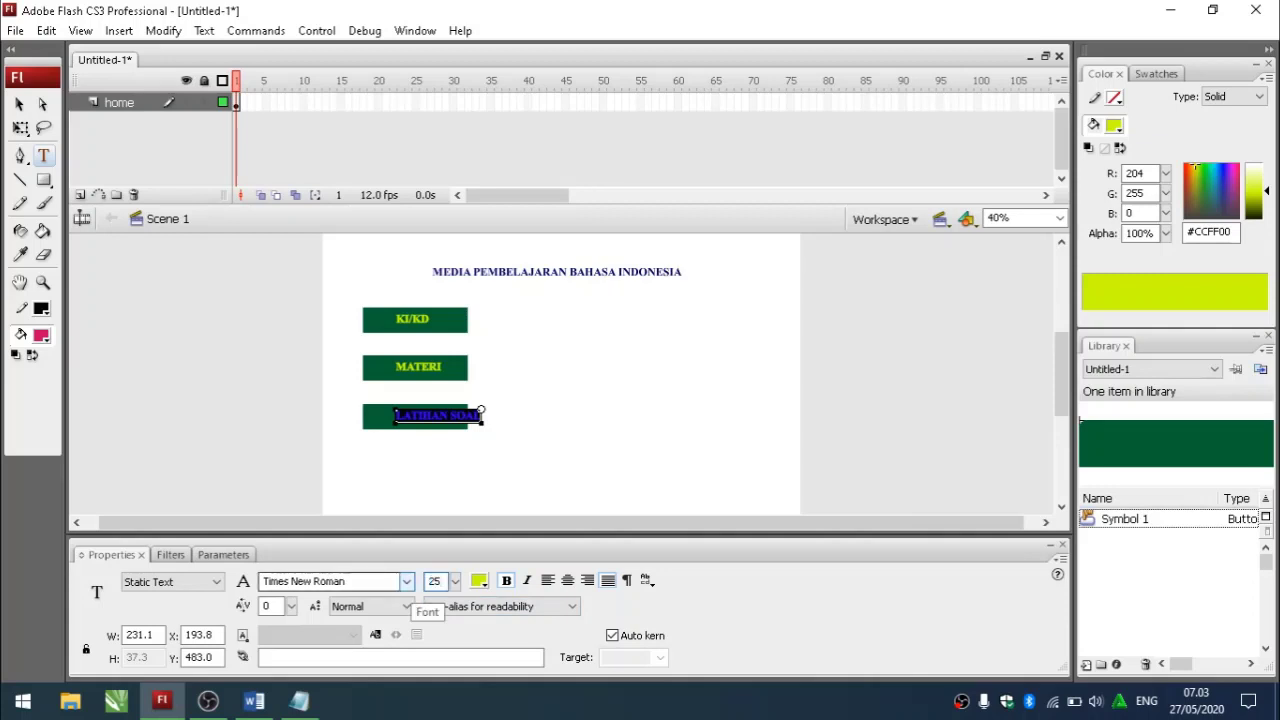
pyautogui.press('Return')
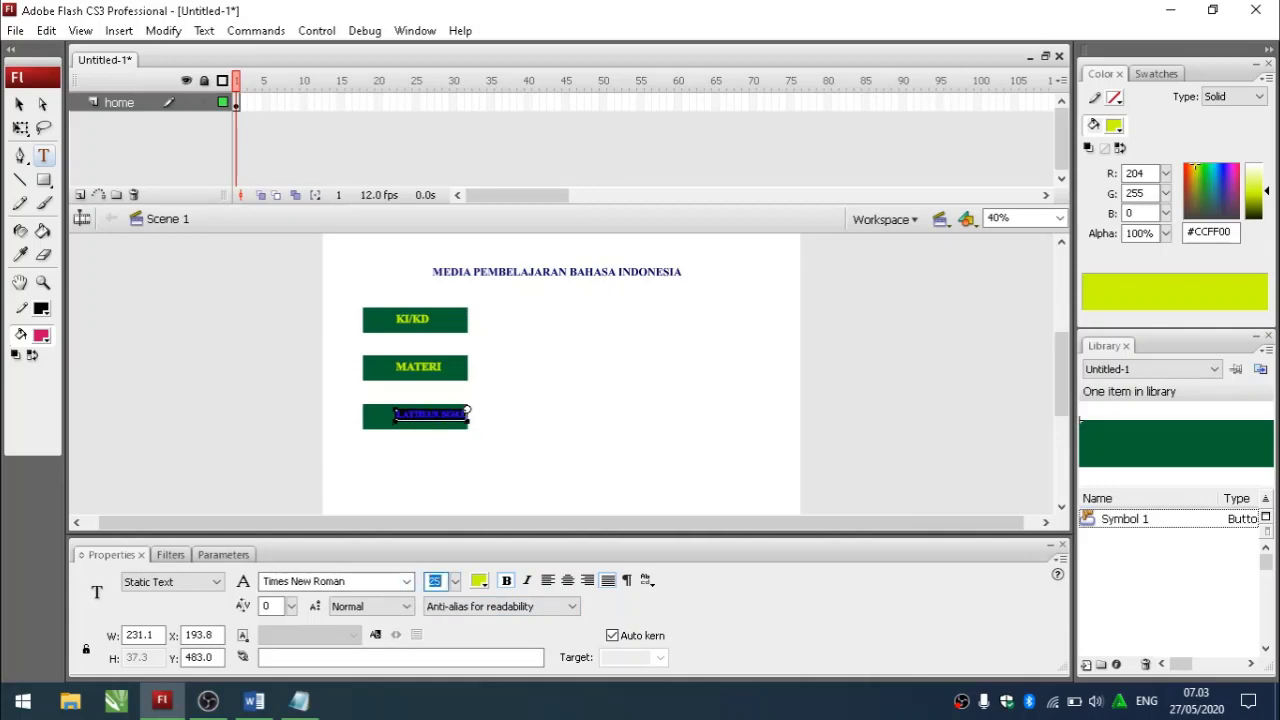
# - Move the "LATIHAN SOAL" label left until it sits centred on the bottom button, and deselect it
pyautogui.moveTo(426, 414); pyautogui.dragTo(408, 414)
pyautogui.click(540, 425)
pyautogui.click(437, 414)
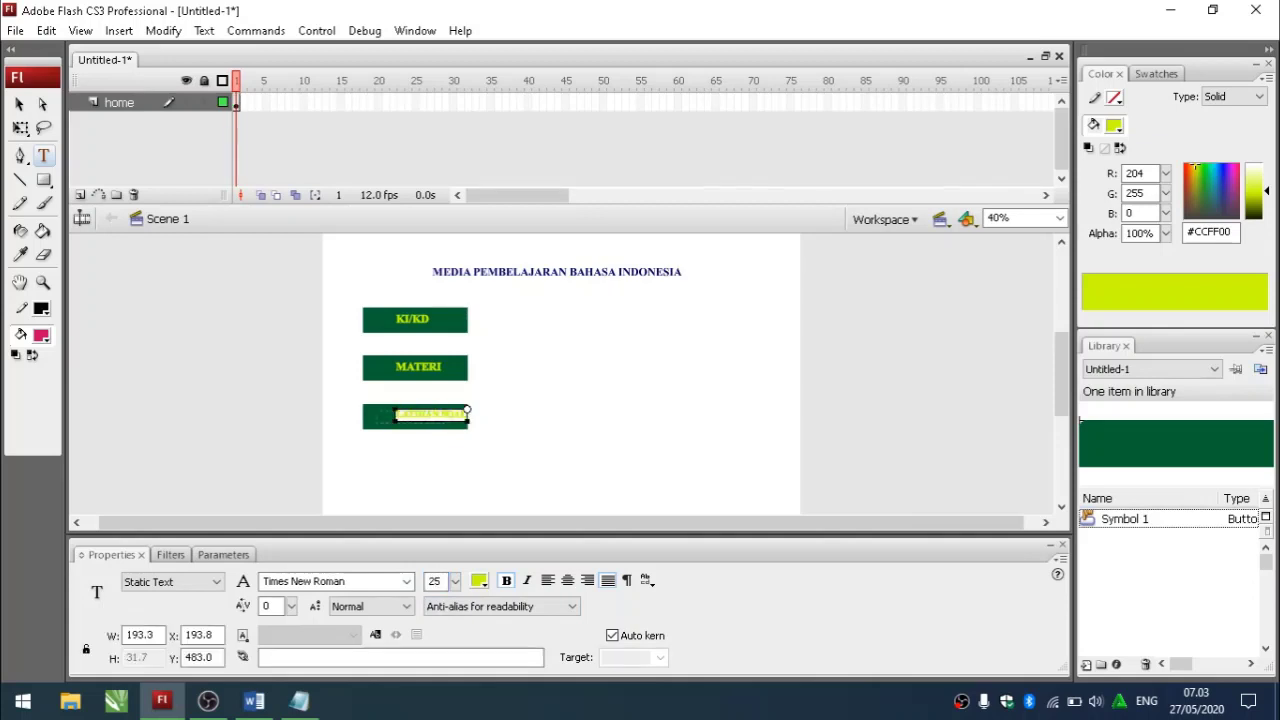
pyautogui.moveTo(439, 420); pyautogui.dragTo(420, 422)
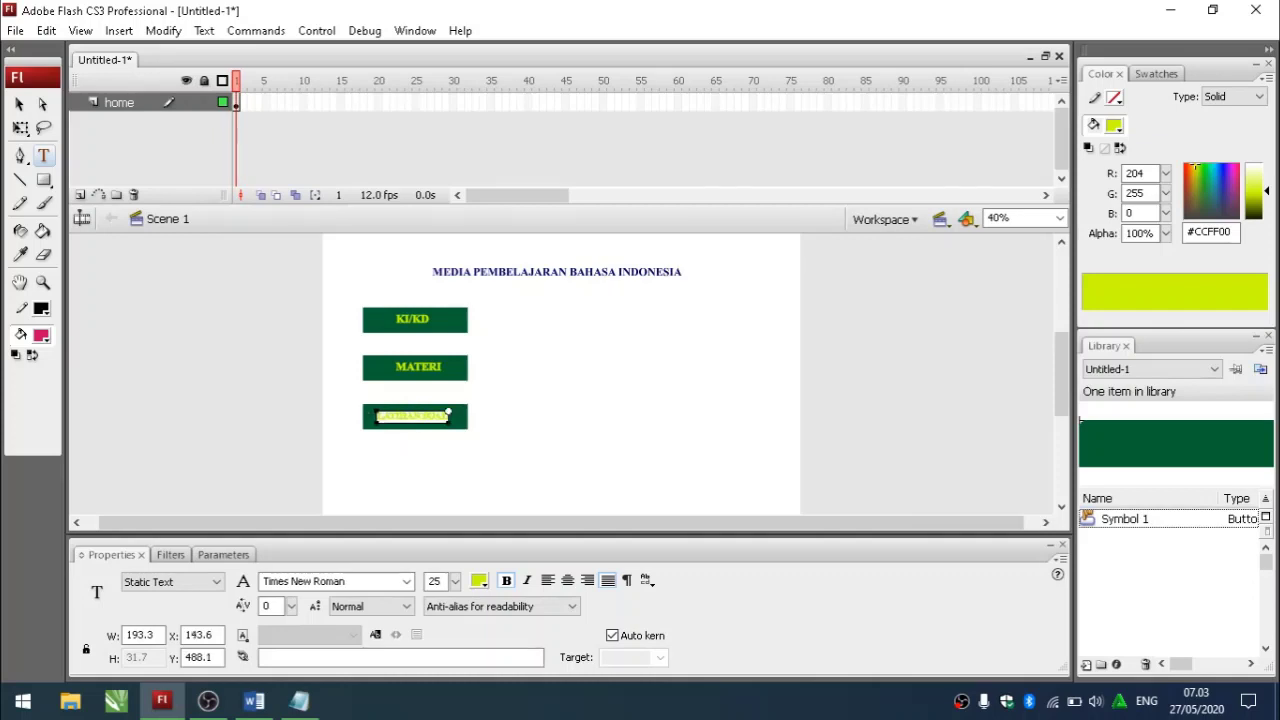
pyautogui.click(418, 465)
pyautogui.click(435, 416)
pyautogui.moveTo(413, 423); pyautogui.dragTo(419, 425)
pyautogui.press('Escape')
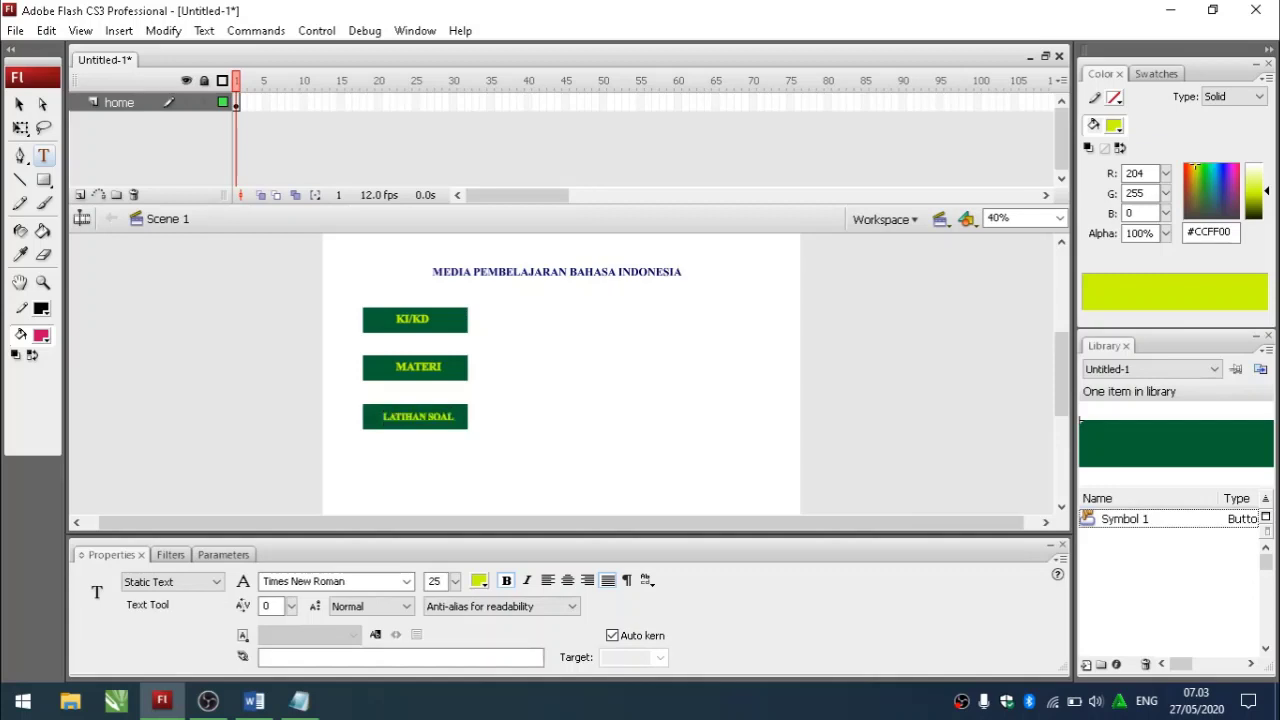
# - Shift the "MATERI" label left to about X 176.2, Y 350.1 to centre it on the middle button
pyautogui.click(428, 367)
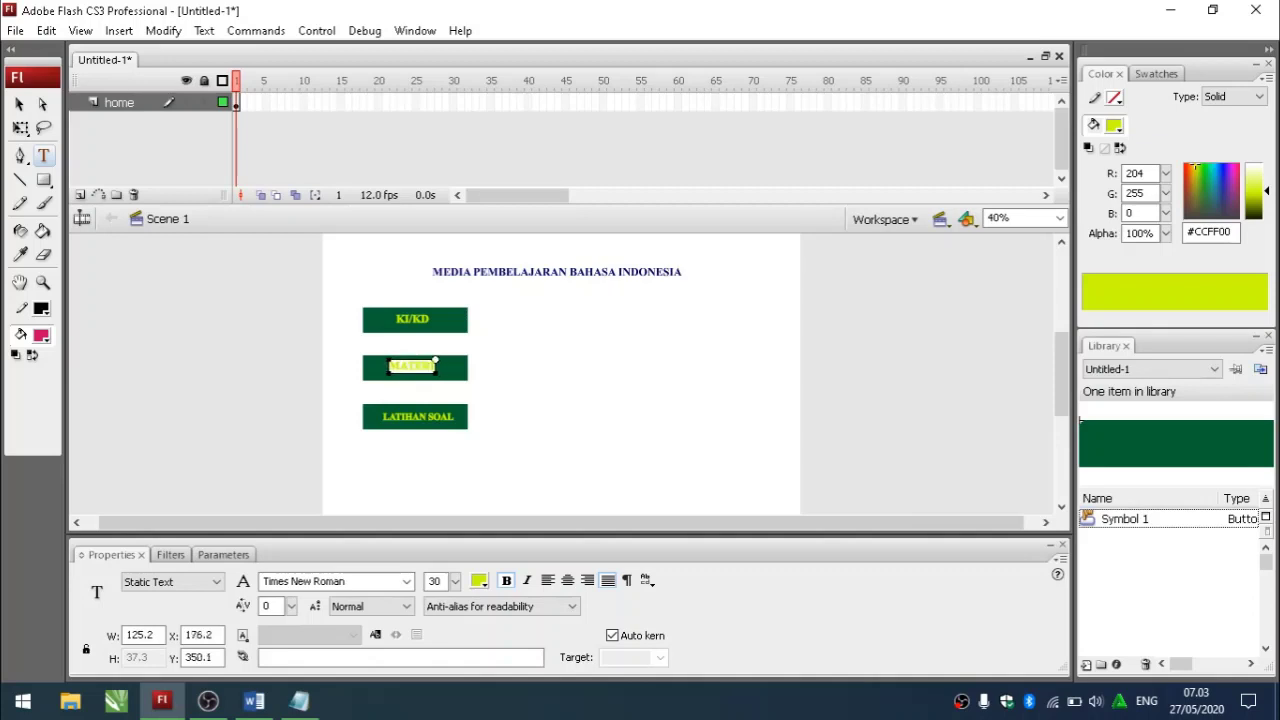
pyautogui.press('Escape')
pyautogui.scroll(-3, 560, 373)
pyautogui.scroll(4, 560, 373)
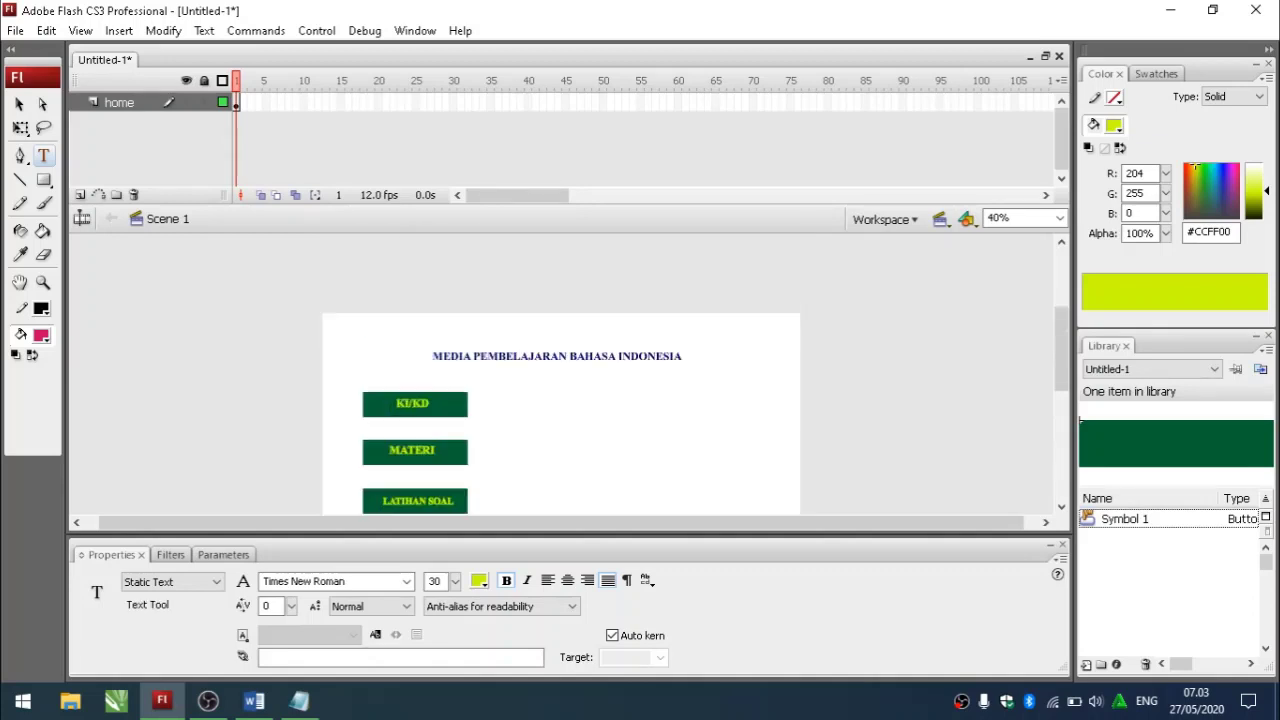
# - Preview the movie to check the title and the three labelled buttons, and close the preview
pyautogui.scroll(-1, 560, 373)
pyautogui.hotkey('ctrl', 'Return')
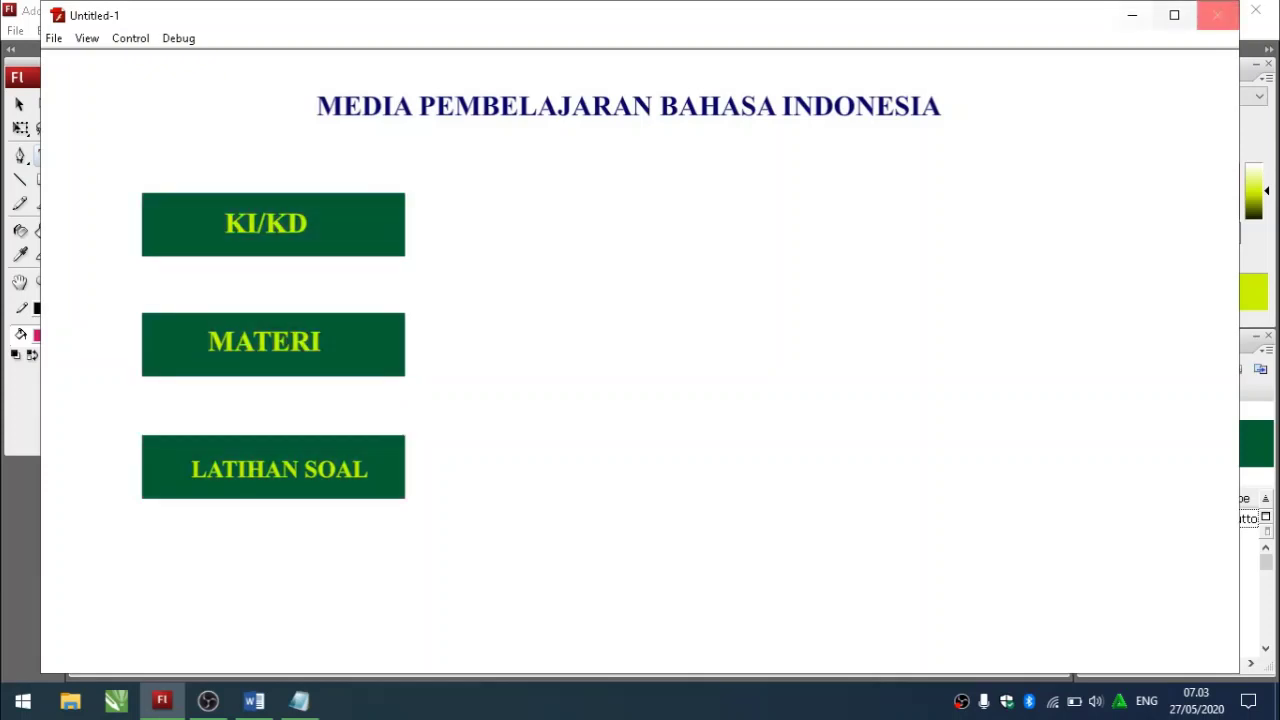
pyautogui.click(1217, 15)
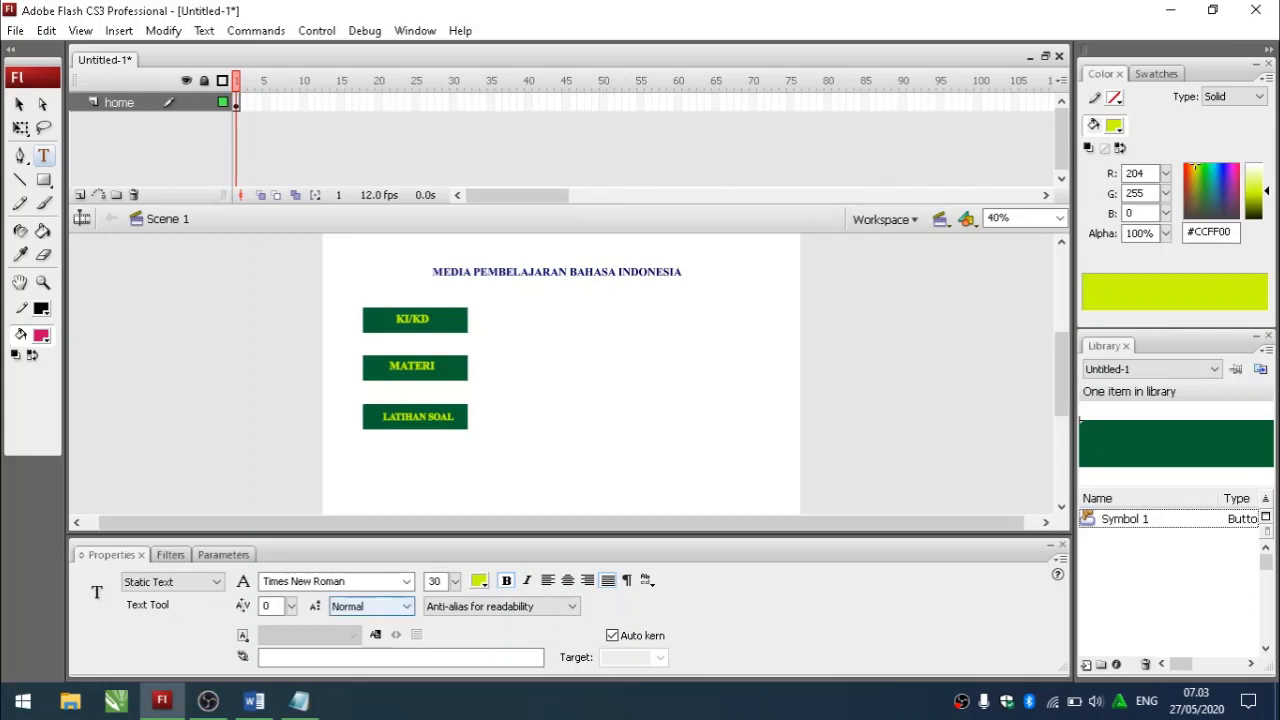
# - Switch to Notepad, add the line "SEKARANG KITA TAMBAHKAN LAYER UNTUK MEMBUAT ISI DARI TOMBOL-TOMBOL TERSEBUT" below the existing notes, and return to Flash
pyautogui.click(299, 700)
pyautogui.press('Return')
pyautogui.press('Return')
pyautogui.write('SEKARANG KI')
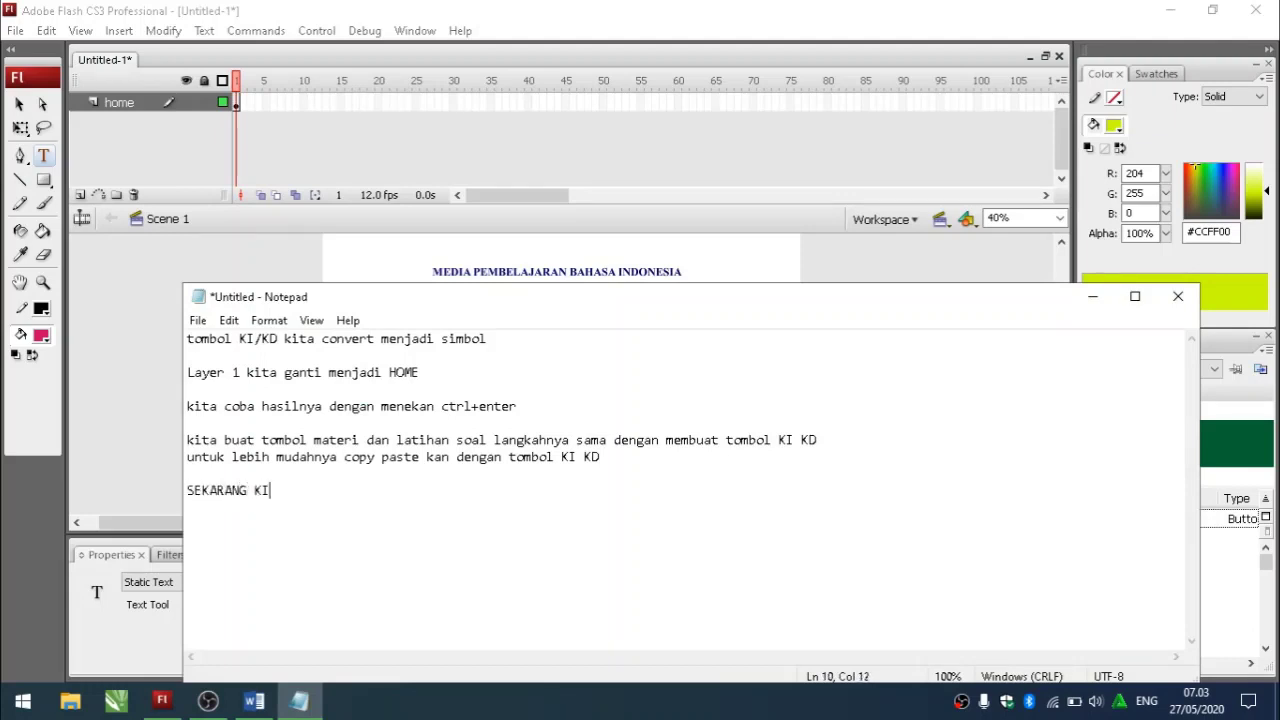
pyautogui.write('TA TAMBAHKAN LAY')
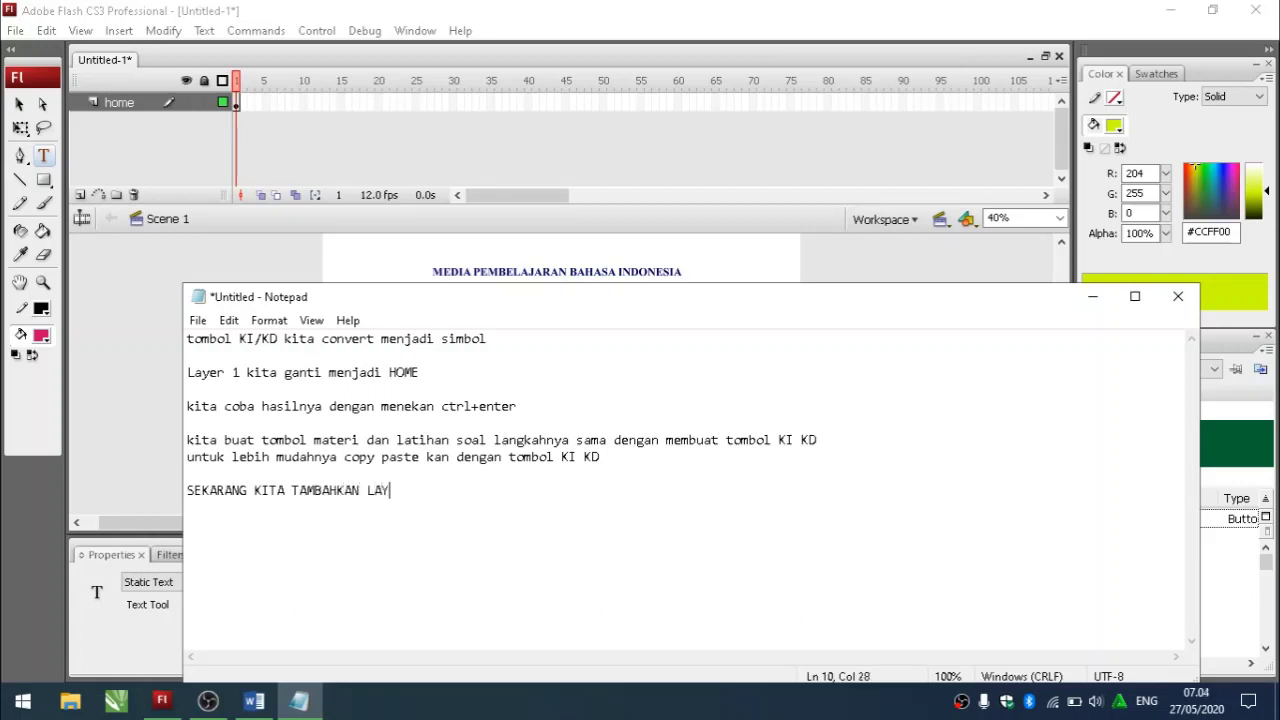
pyautogui.write('ER UNTUK MEM')
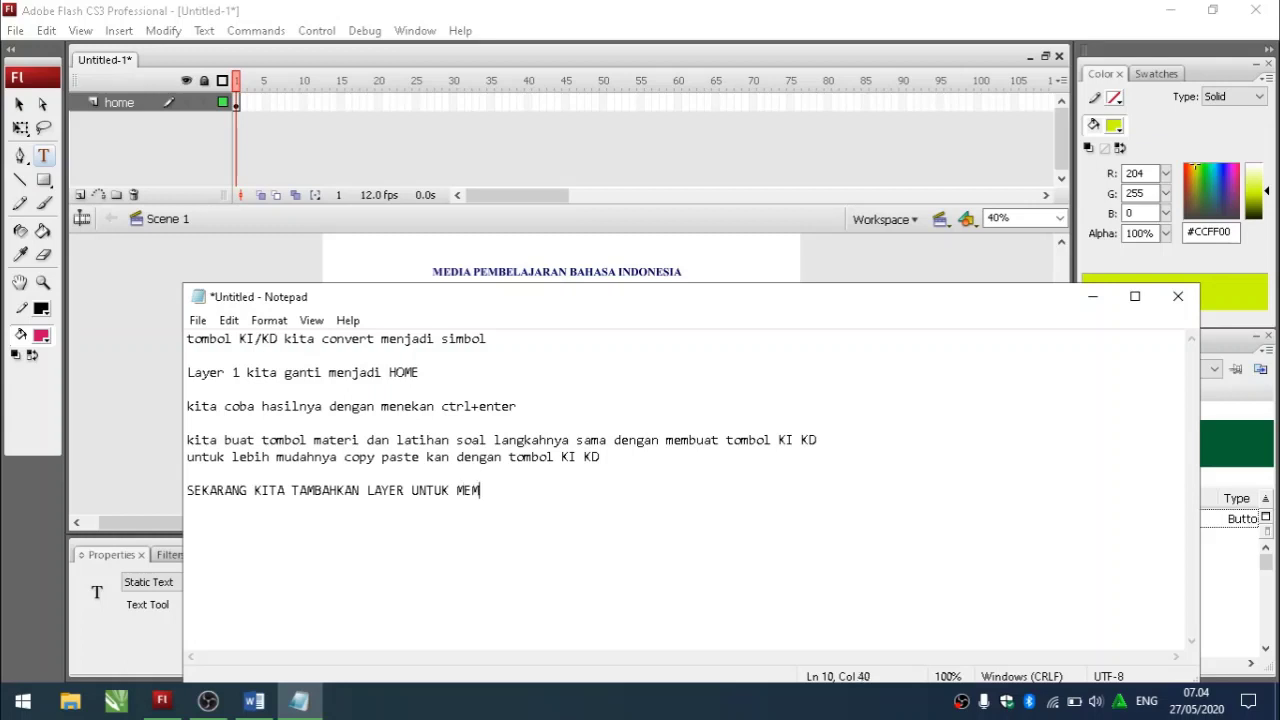
pyautogui.write('BUAT ISI DARI TOMBOL')
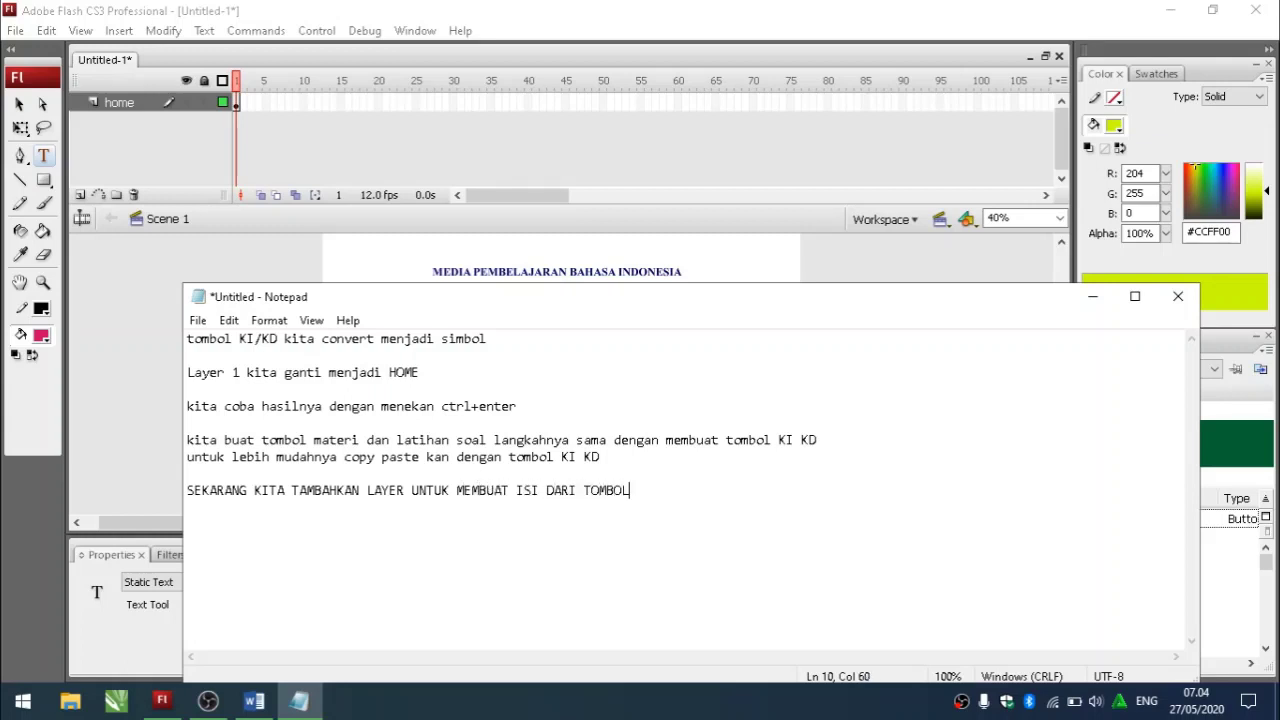
pyautogui.write('-TOMBOL TERSBUT')
pyautogui.press('BackSpace')
pyautogui.press('BackSpace')
pyautogui.press('BackSpace')
pyautogui.press('BackSpace')
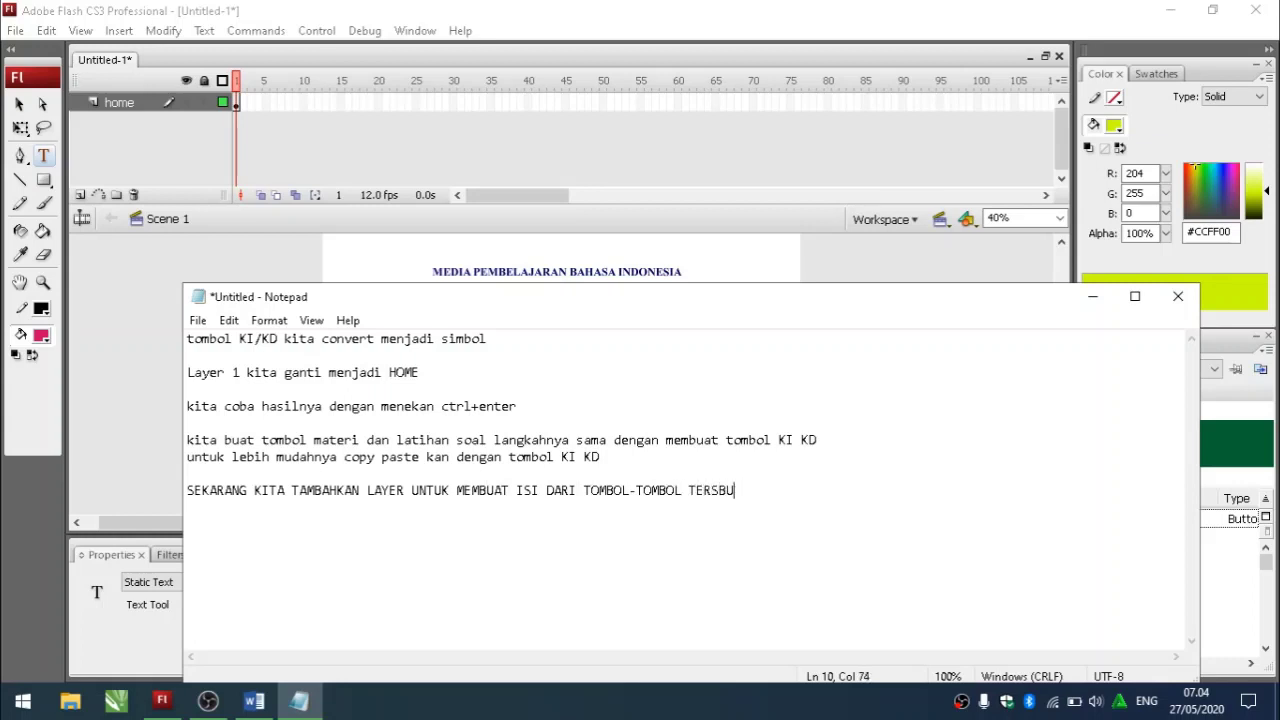
pyautogui.write('SEBUT')
pyautogui.click(1092, 296)
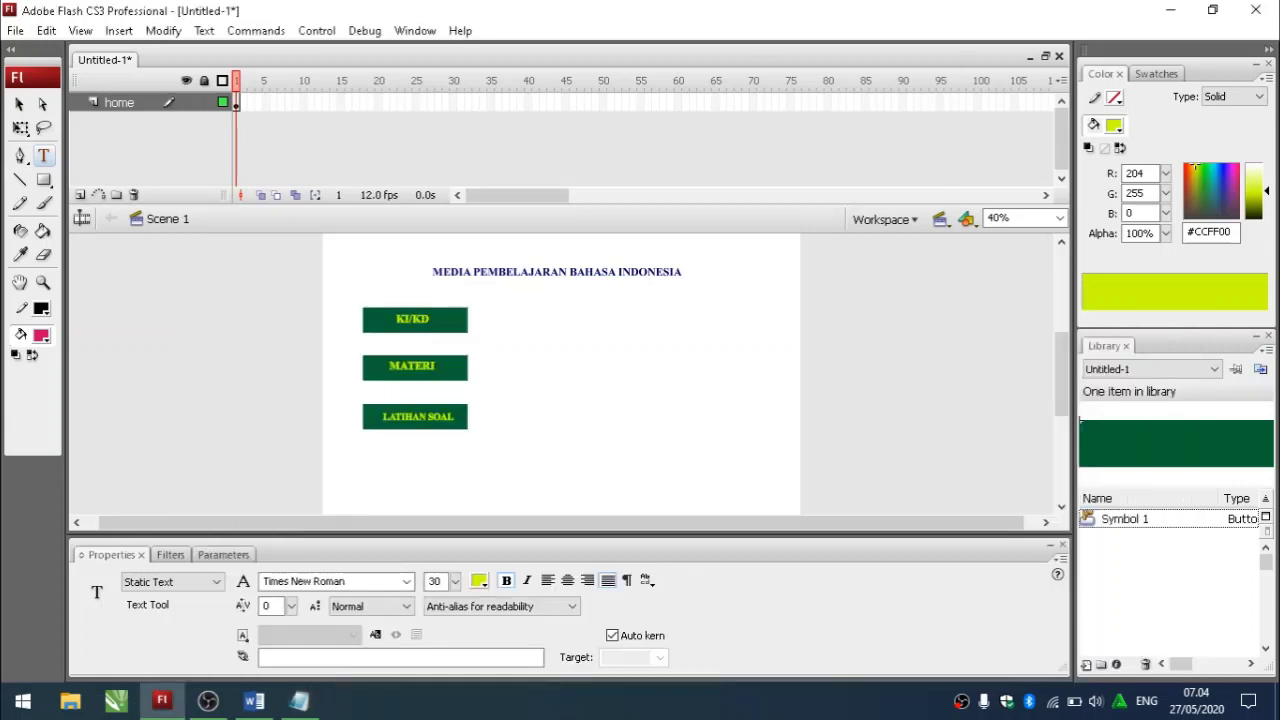
# - Add a new layer above the home layer and name it "KI/KD"
pyautogui.click(80, 195)
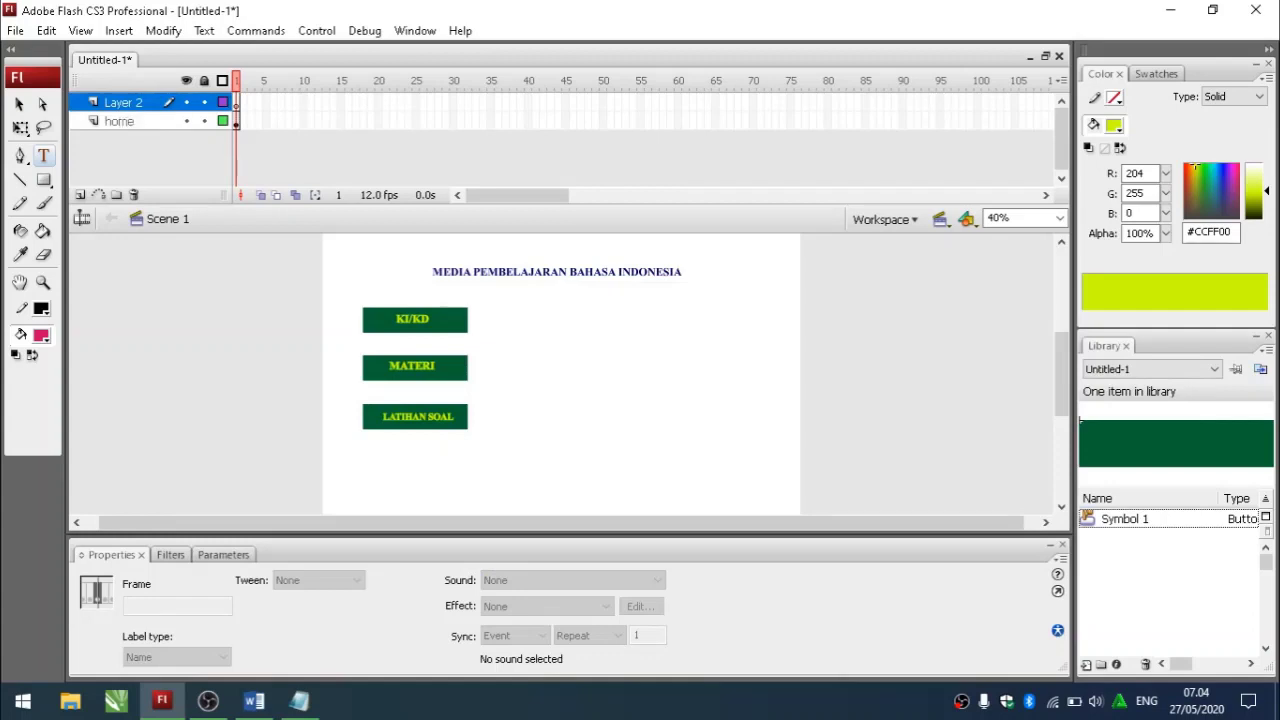
pyautogui.rightClick(119, 101)
pyautogui.click(118, 102)
pyautogui.doubleClick(118, 102)
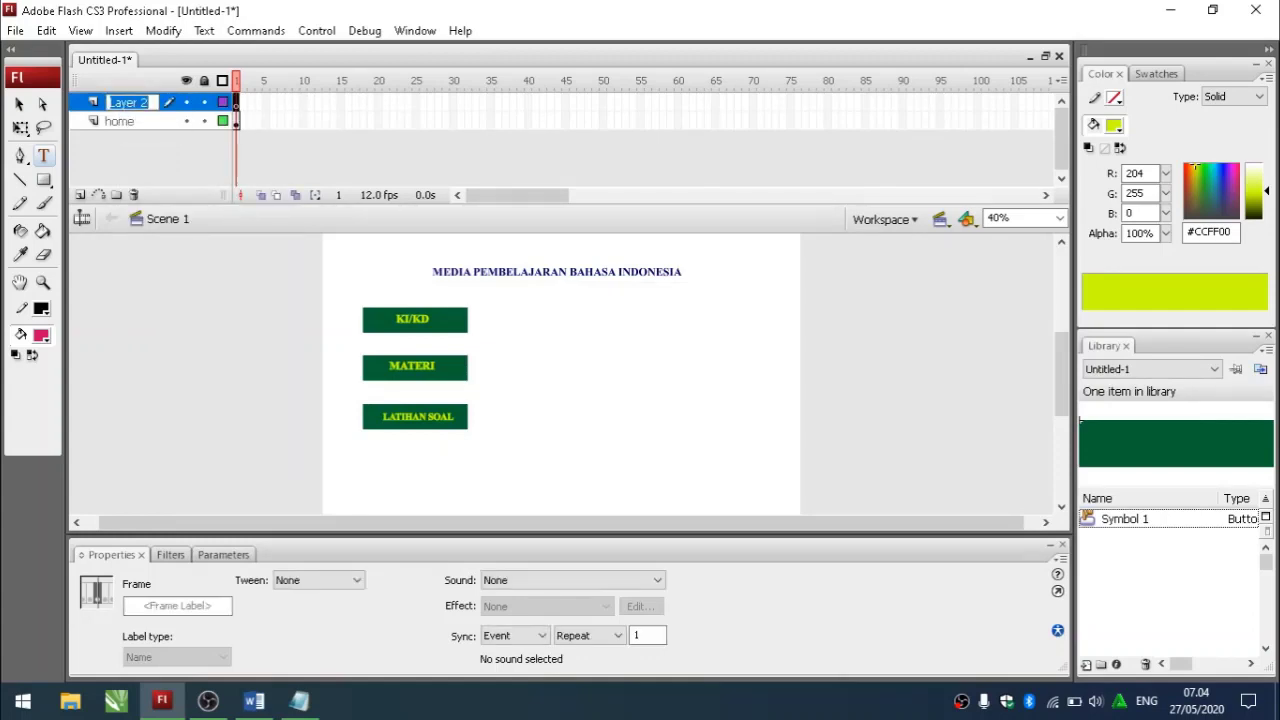
pyautogui.write('KI/KD')
pyautogui.click(96, 320)
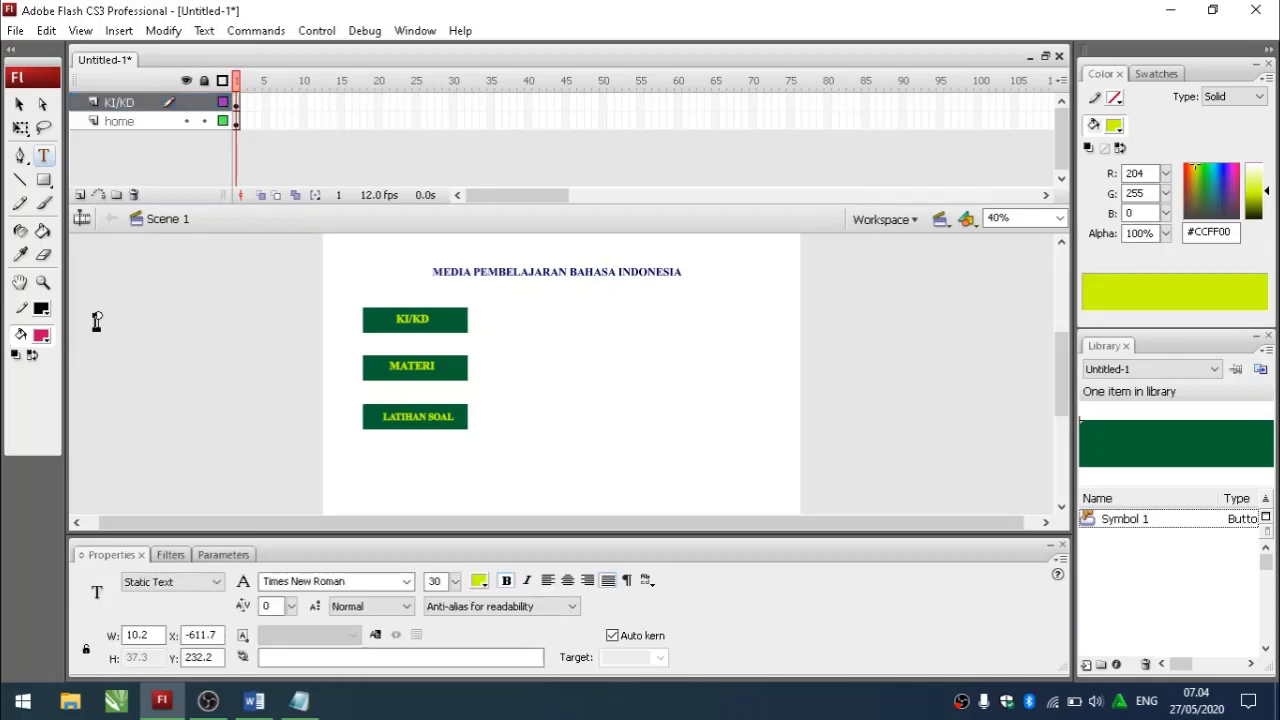
# - Add another layer above the KI/KD layer and name it "MATERI"
pyautogui.click(80, 195)
pyautogui.doubleClick(125, 103)
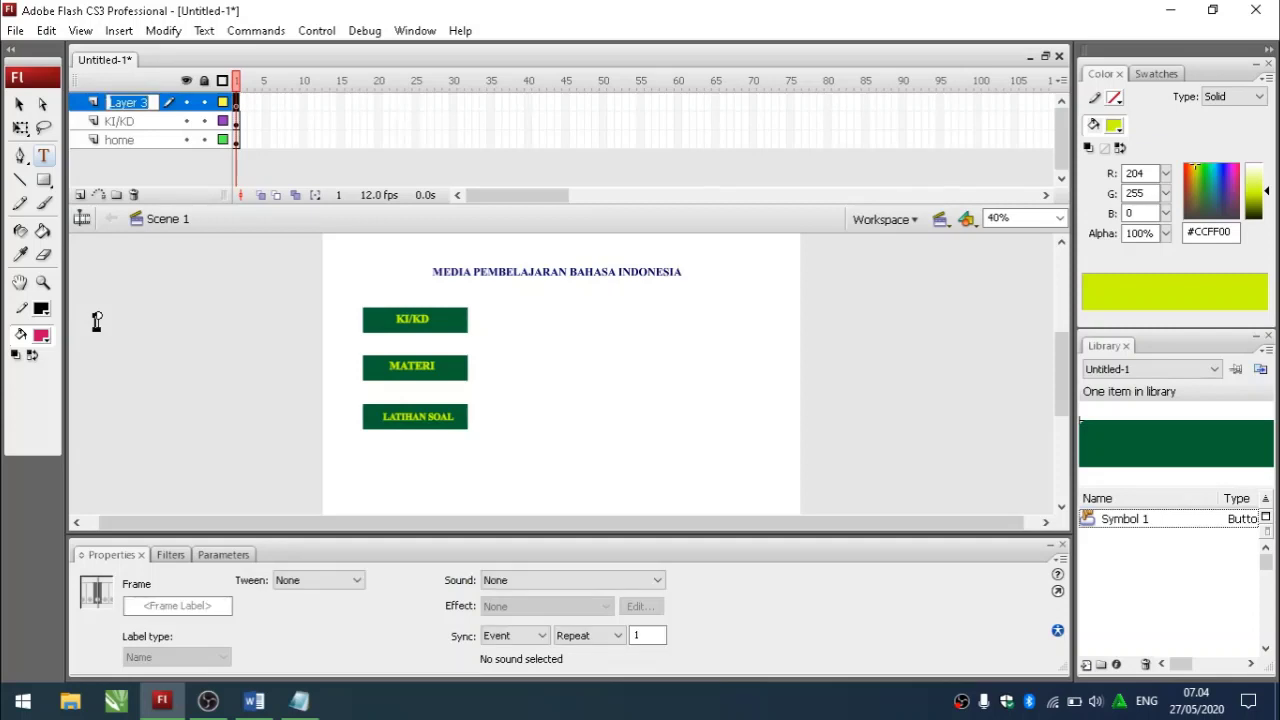
pyautogui.write('MATERI')
pyautogui.click(154, 351)
# - Add a layer above the MATERI layer and name it "SOAL"
pyautogui.hotkey('alt', 'i')
pyautogui.press('t')
pyautogui.press('l')
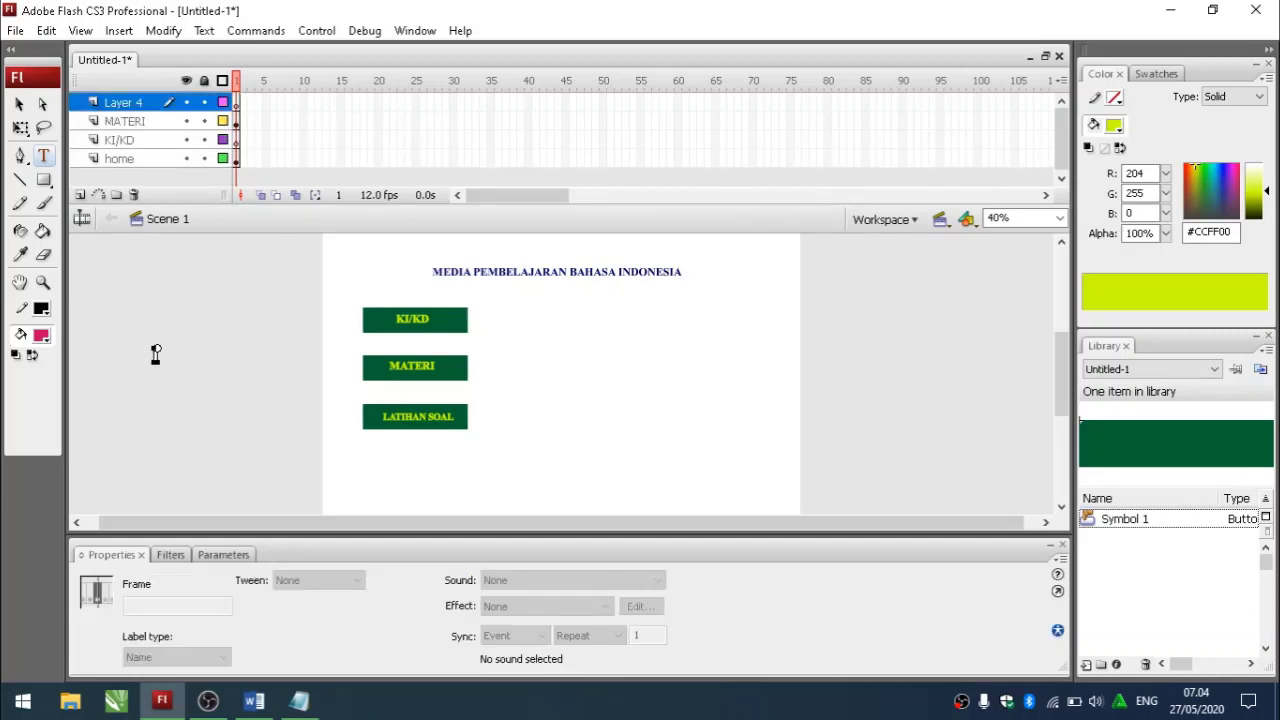
pyautogui.doubleClick(124, 103)
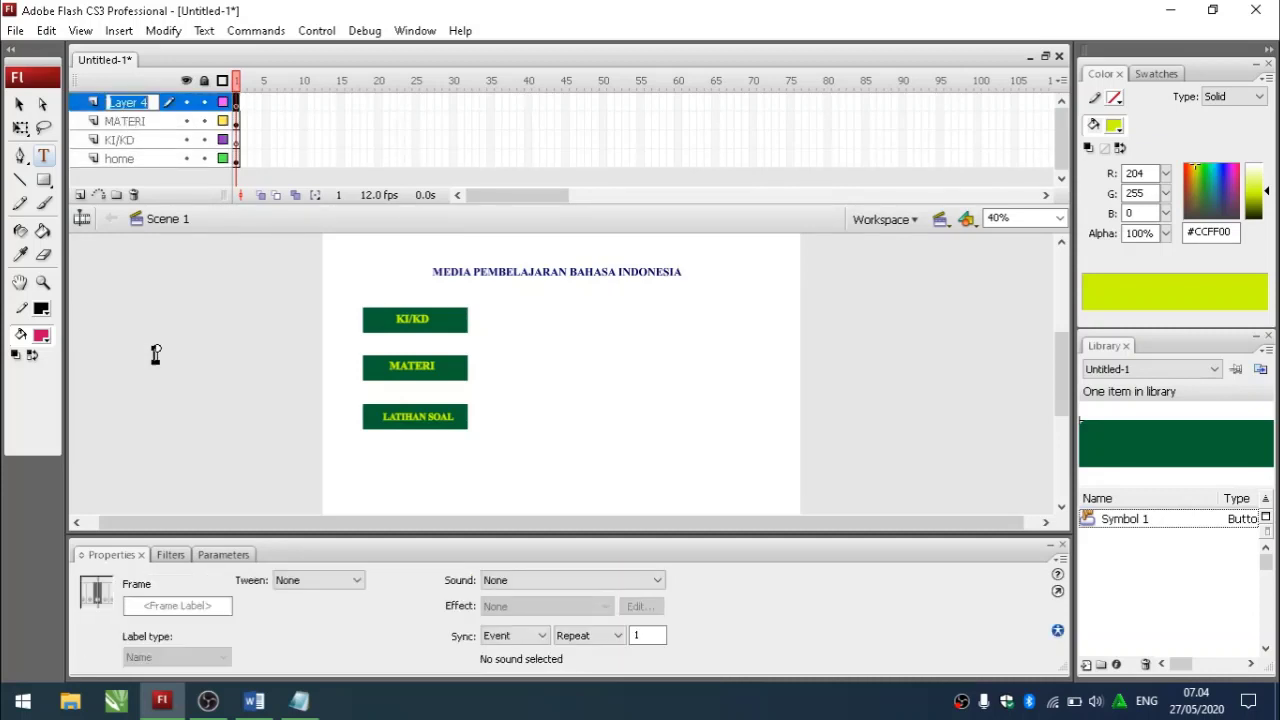
pyautogui.write('SOAL')
pyautogui.press('Return')
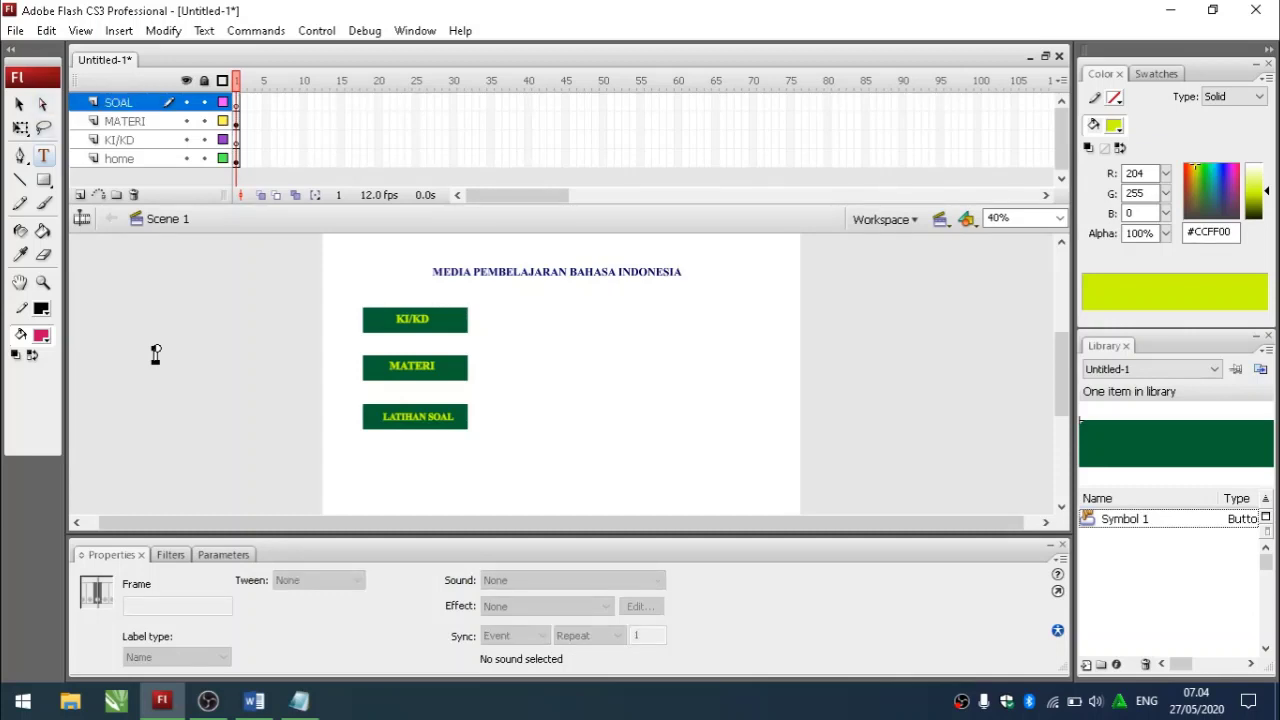
# - Insert a keyframe at frame 2 of the KI/KD layer
pyautogui.press('t')
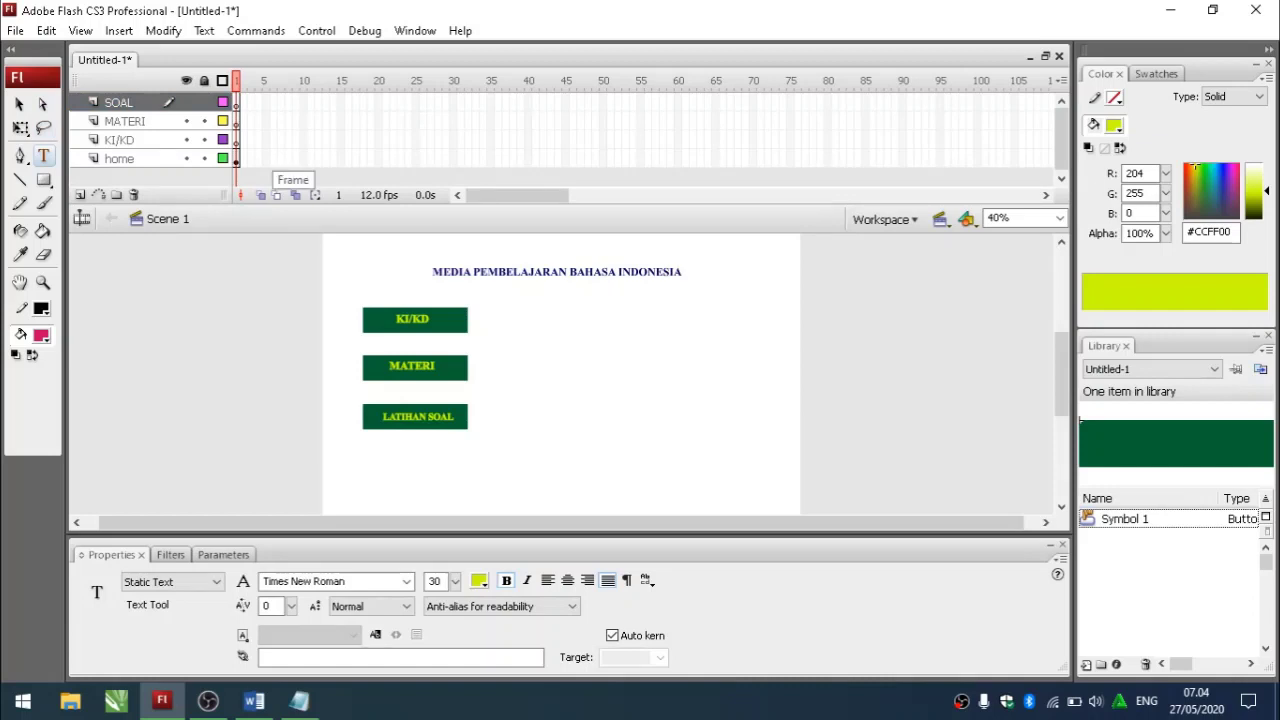
pyautogui.click(237, 140)
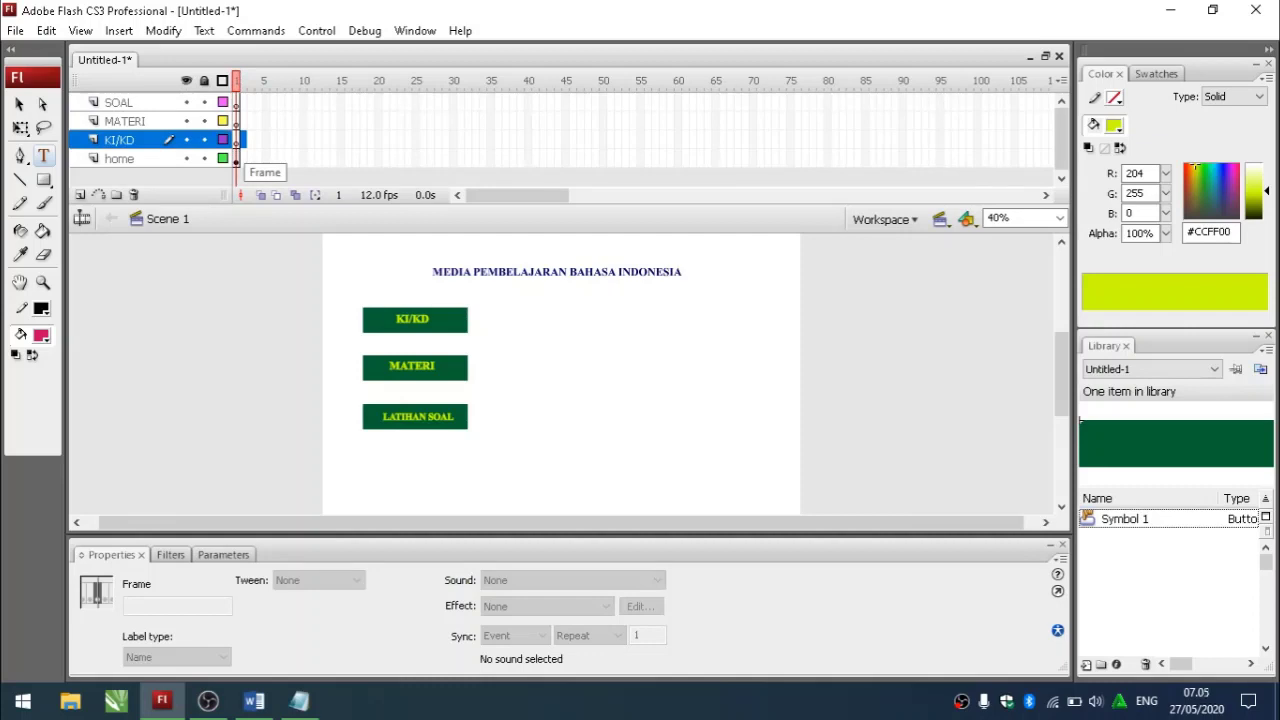
pyautogui.rightClick(238, 142)
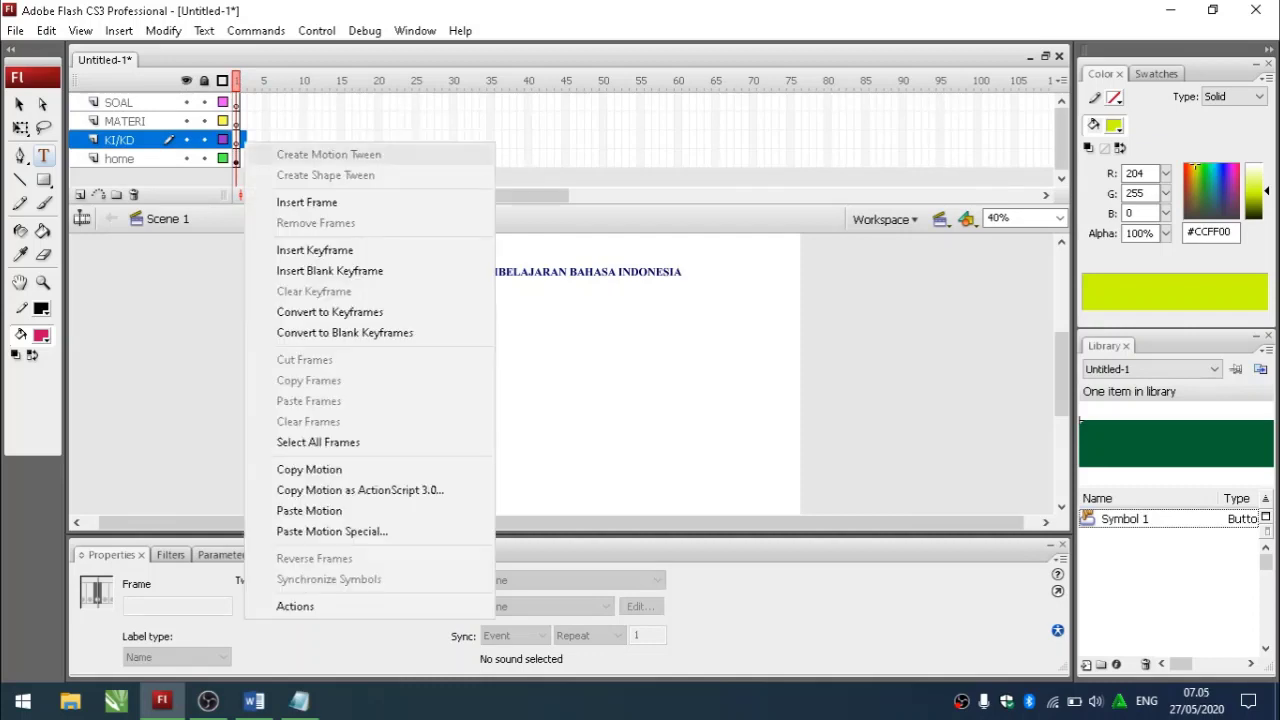
pyautogui.click(315, 250)
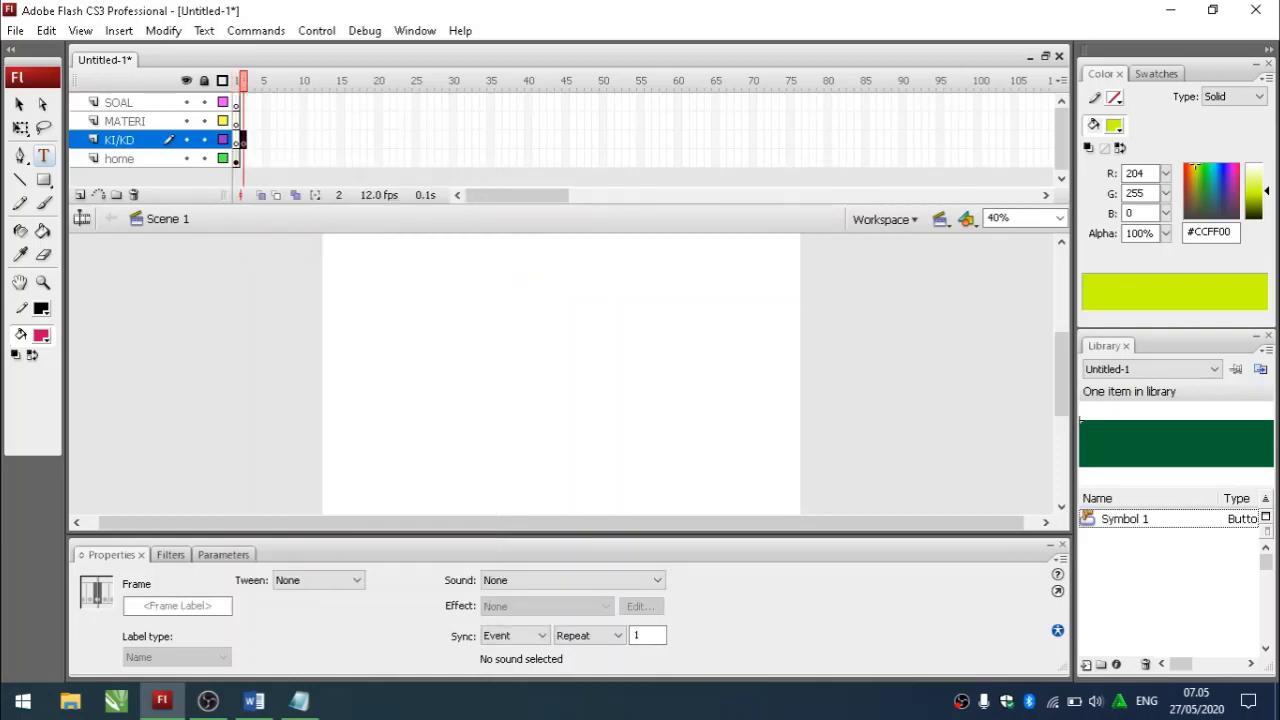
pyautogui.click(440, 281)
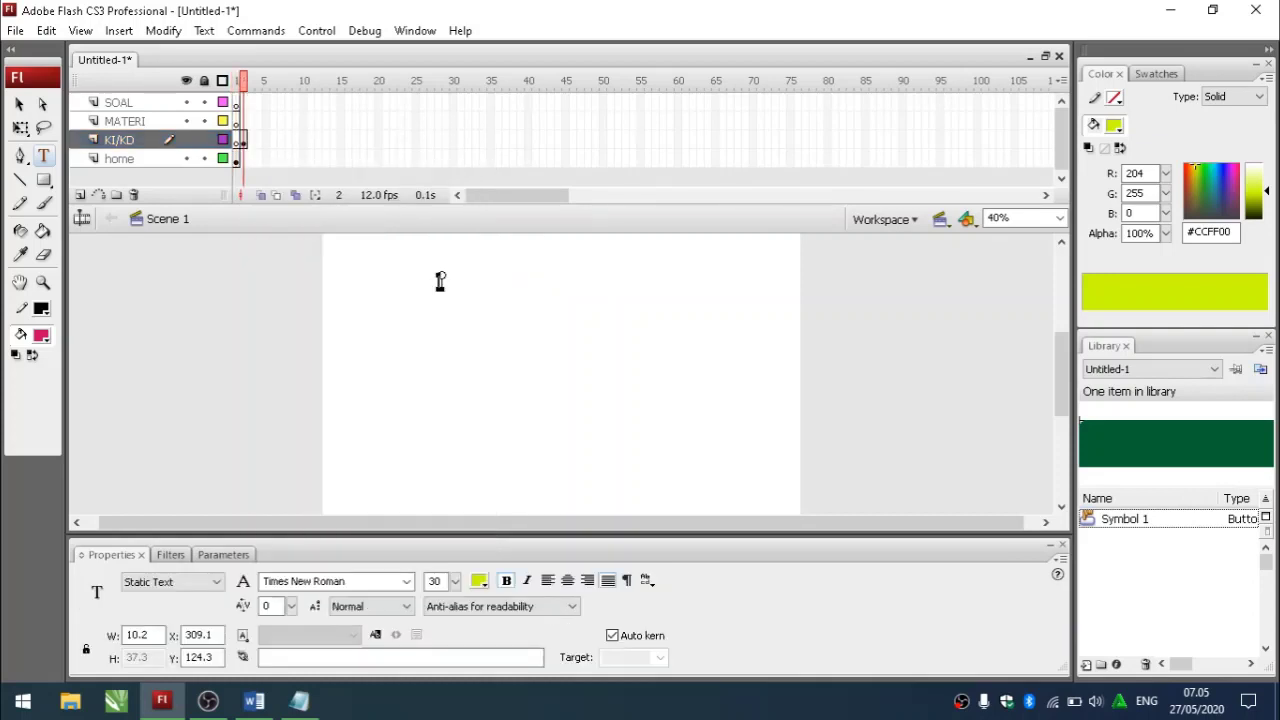
pyautogui.click(440, 281)
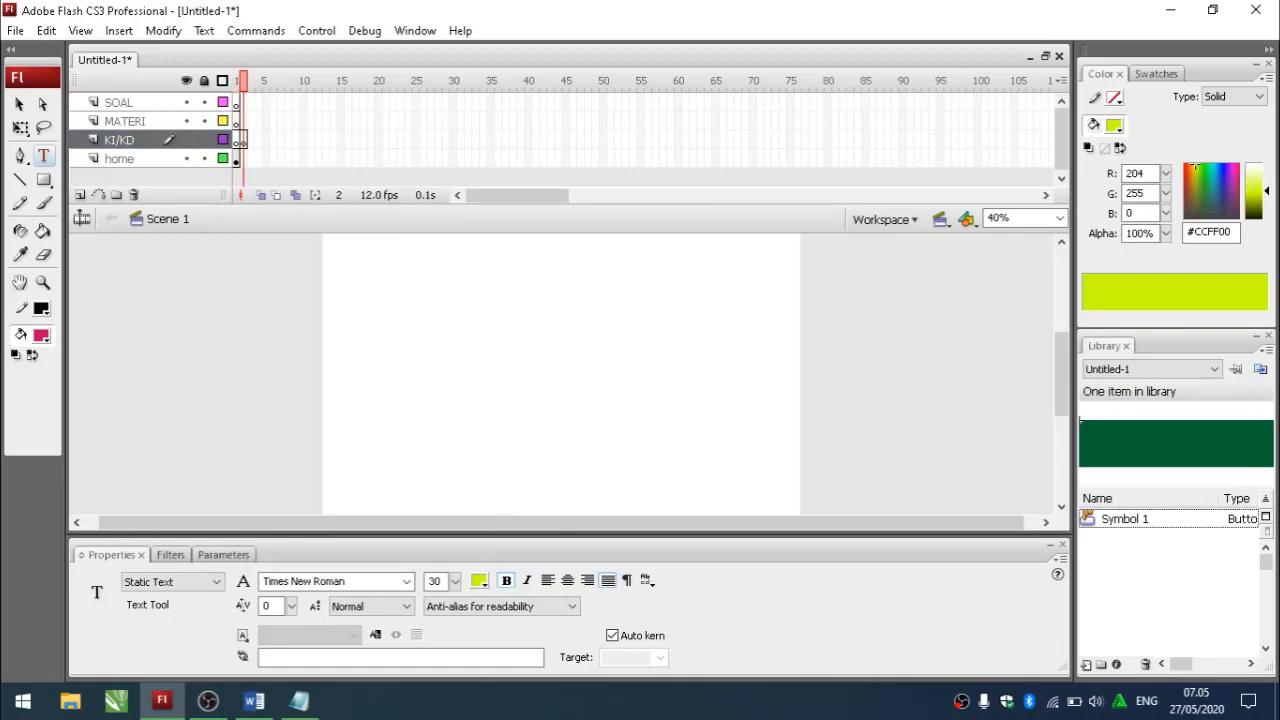
# - Add the text "KI/KD" in dark navy #000033 on frame 2 of the KI/KD layer, at about X 555, Y 47
pyautogui.click(243, 141)
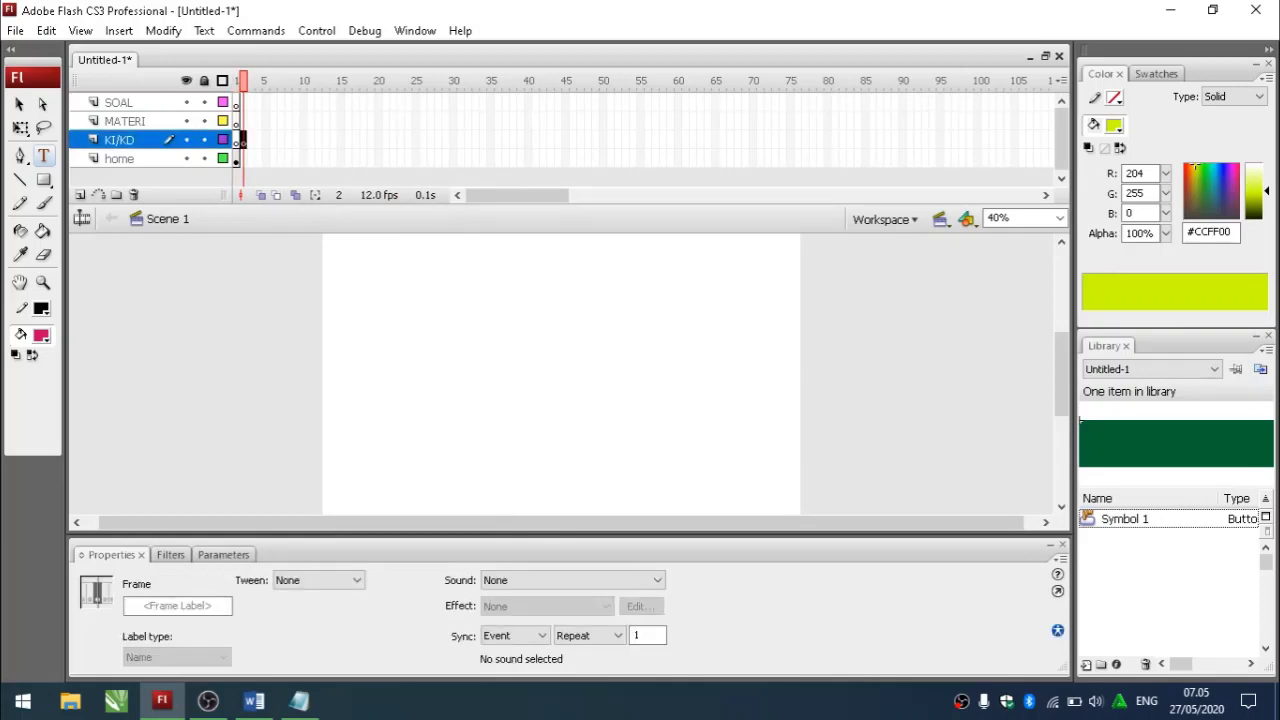
pyautogui.click(43, 156)
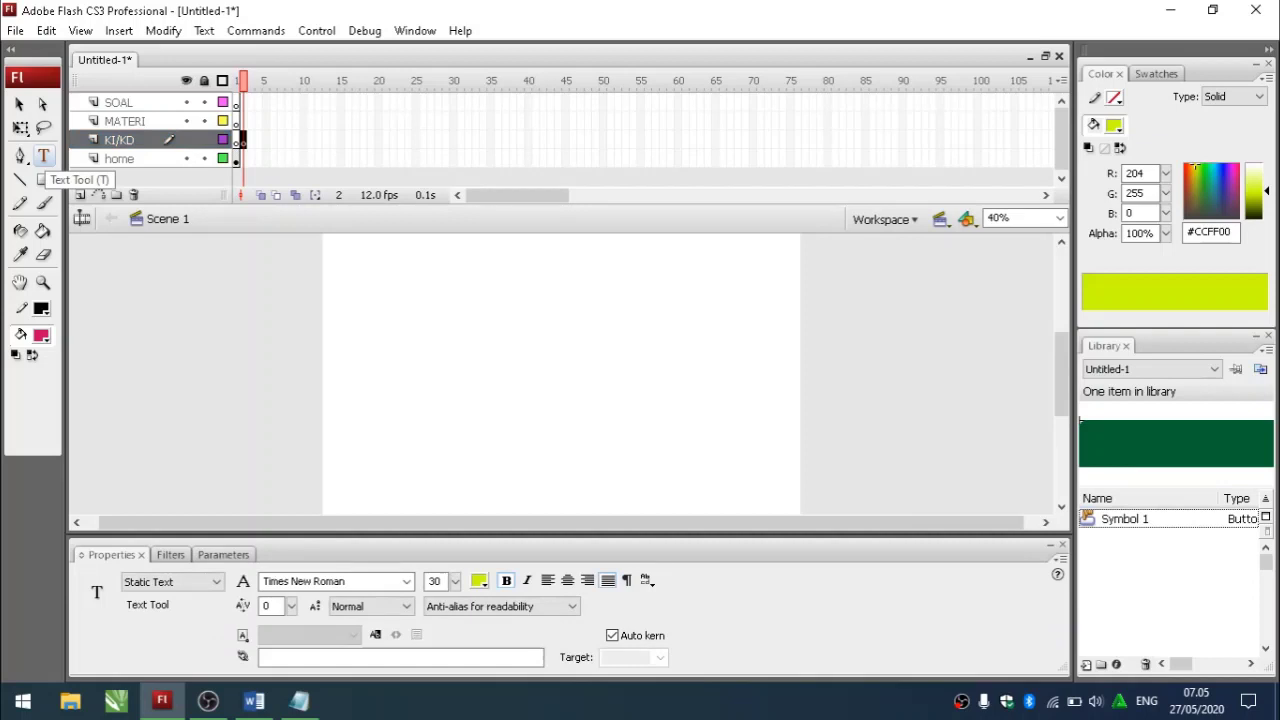
pyautogui.click(532, 252)
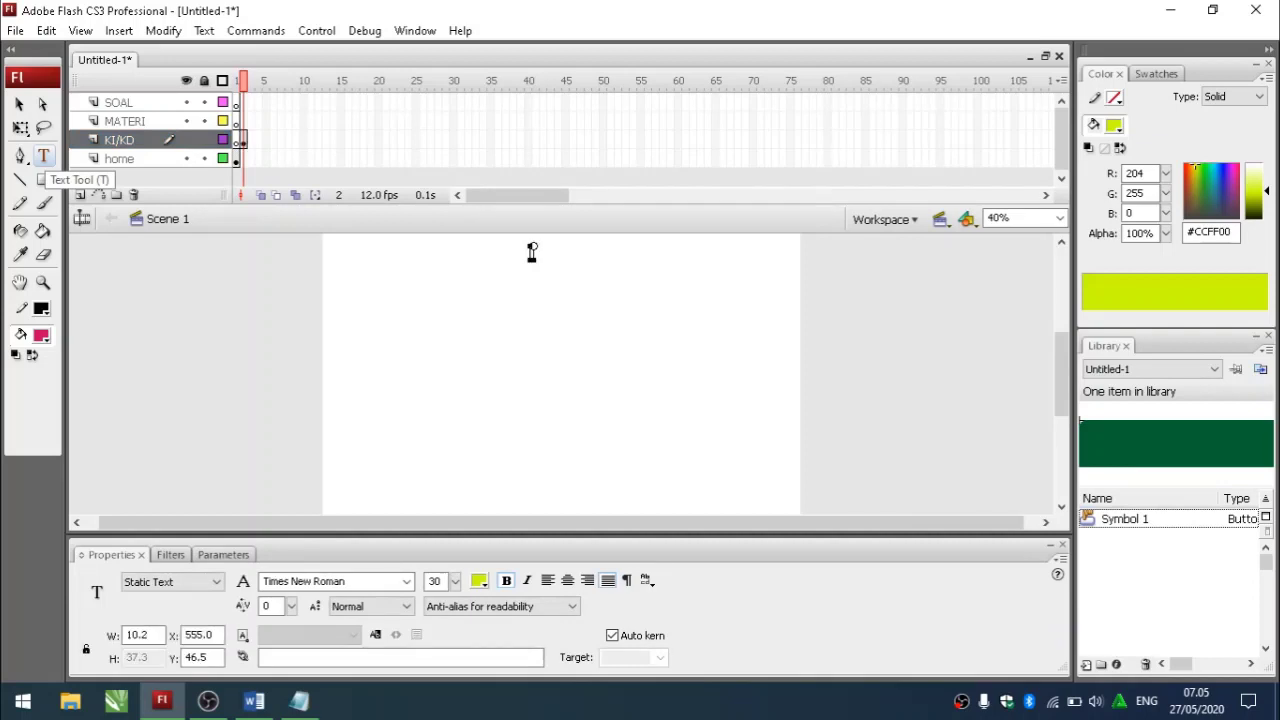
pyautogui.click(479, 580)
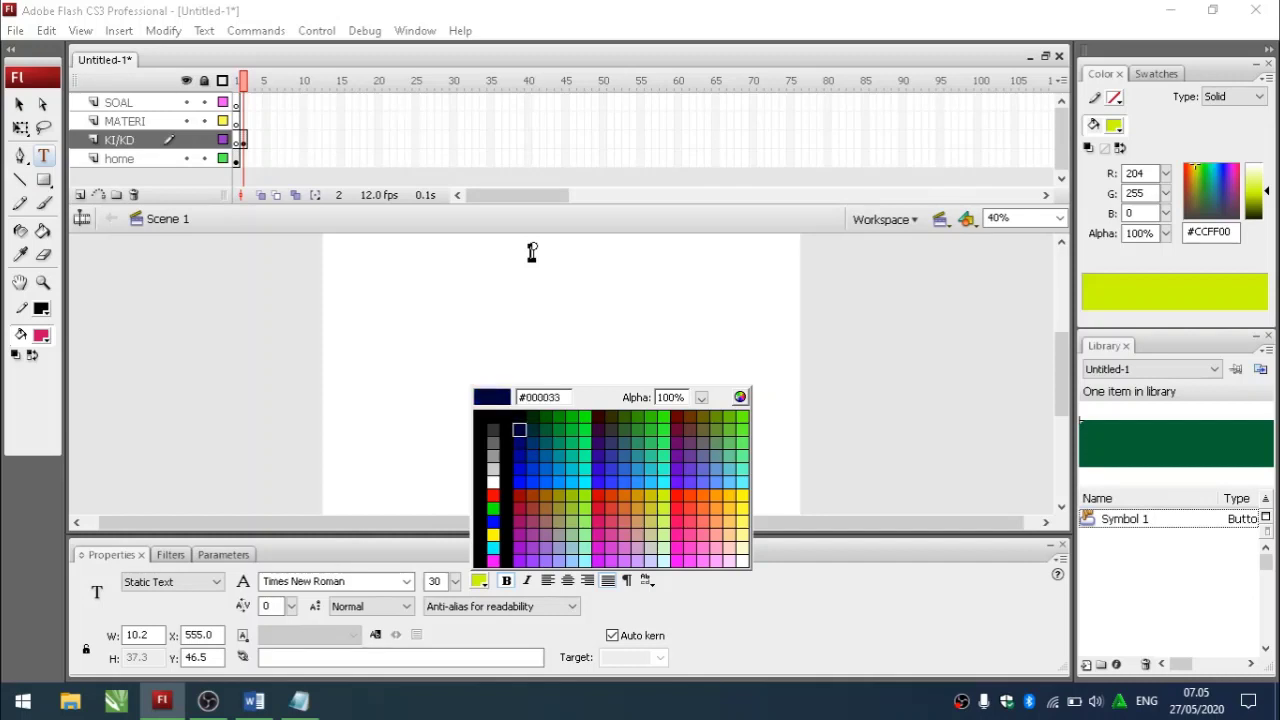
pyautogui.click(520, 422)
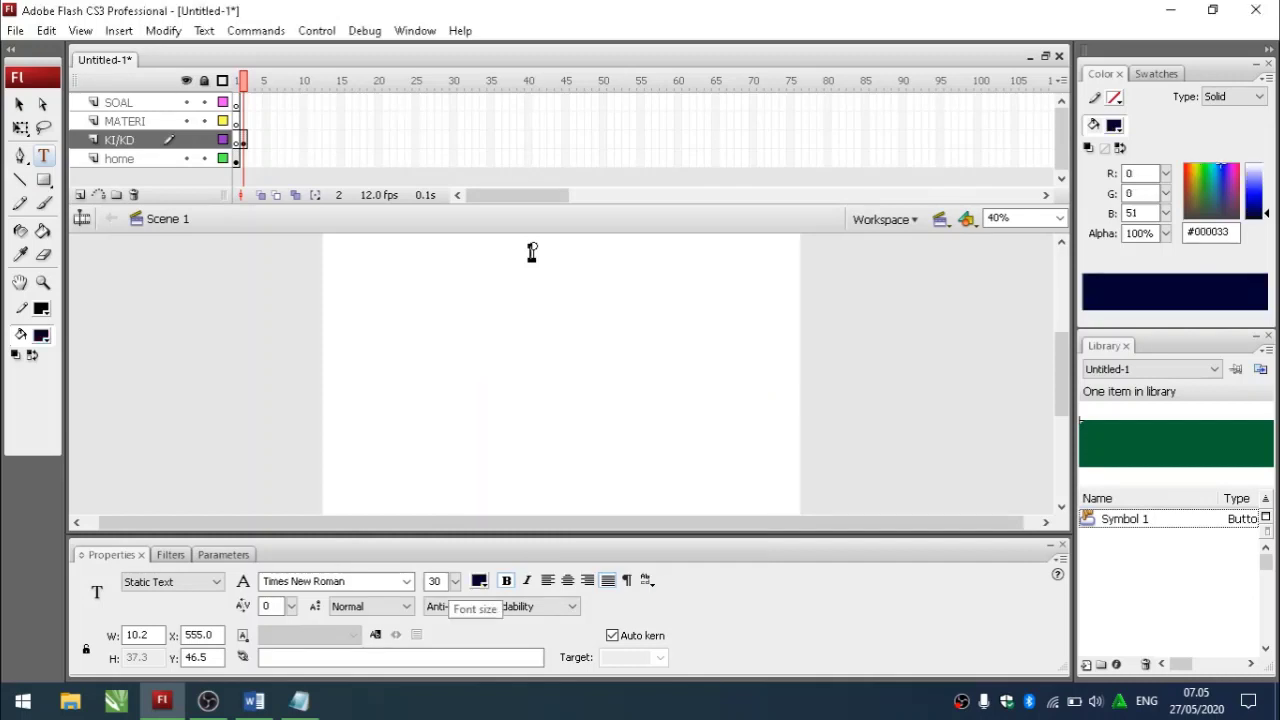
pyautogui.write('KI/KD')
pyautogui.click(560, 350)
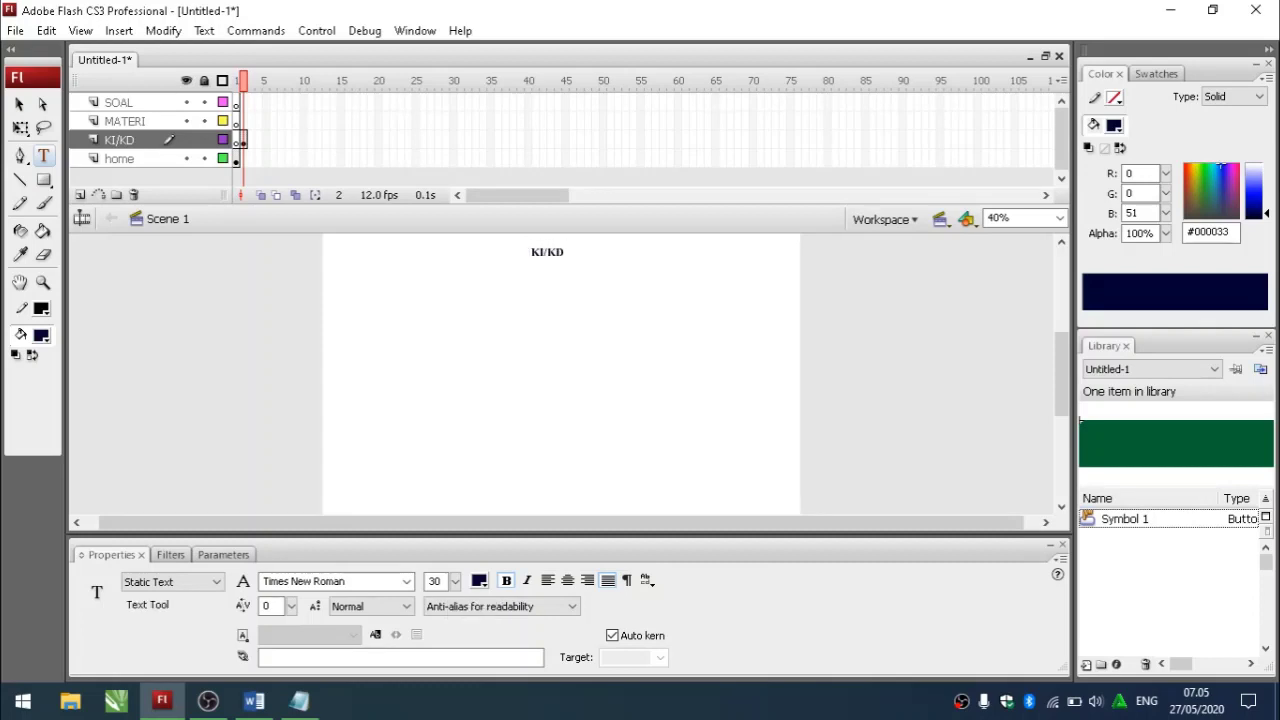
# - Insert a keyframe at frame 3 of the MATERI layer and add the text "MATERI" there at about X 505, Y 87
pyautogui.scroll(2, 560, 370)
pyautogui.scroll(-2, 561, 374)
pyautogui.click(128, 121)
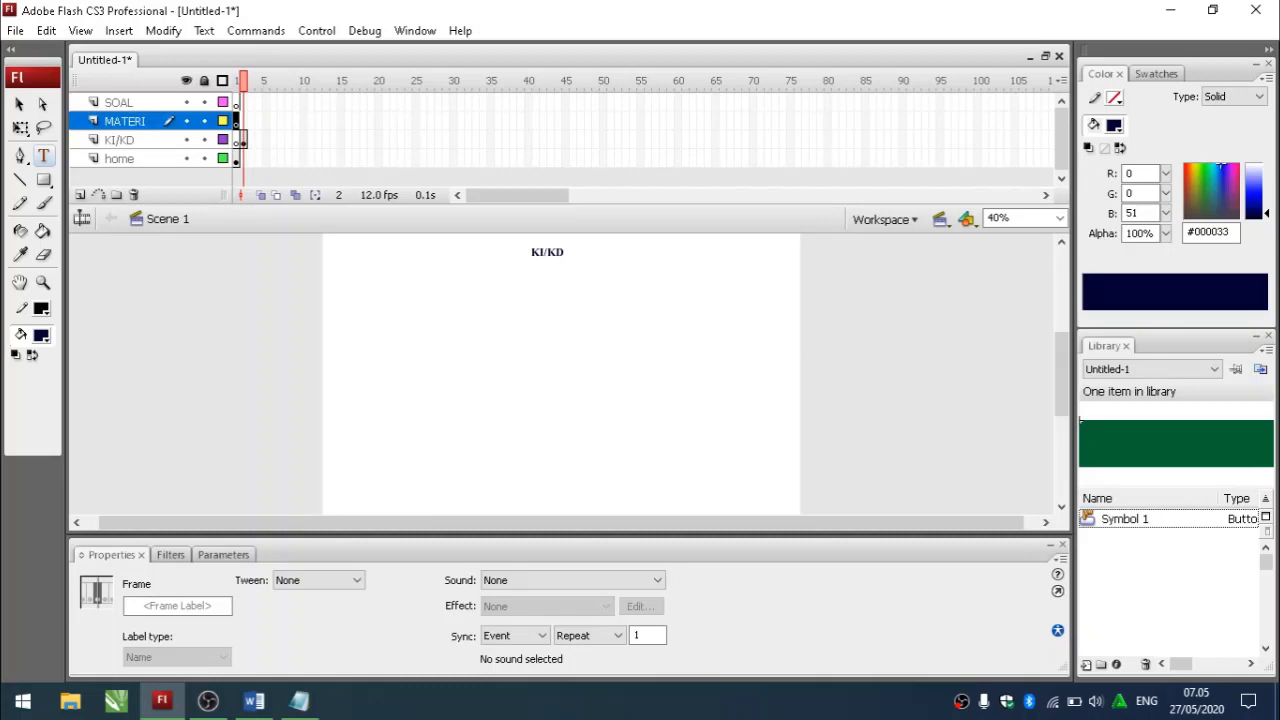
pyautogui.click(250, 121)
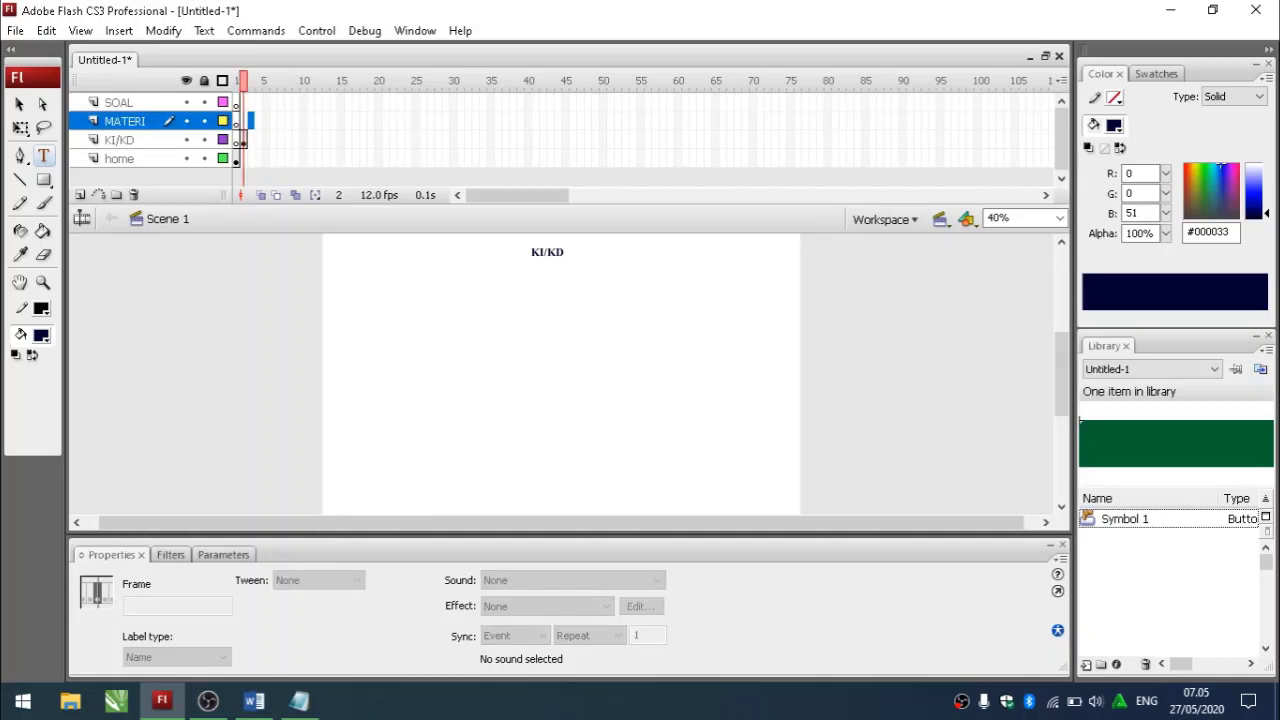
pyautogui.rightClick(250, 121)
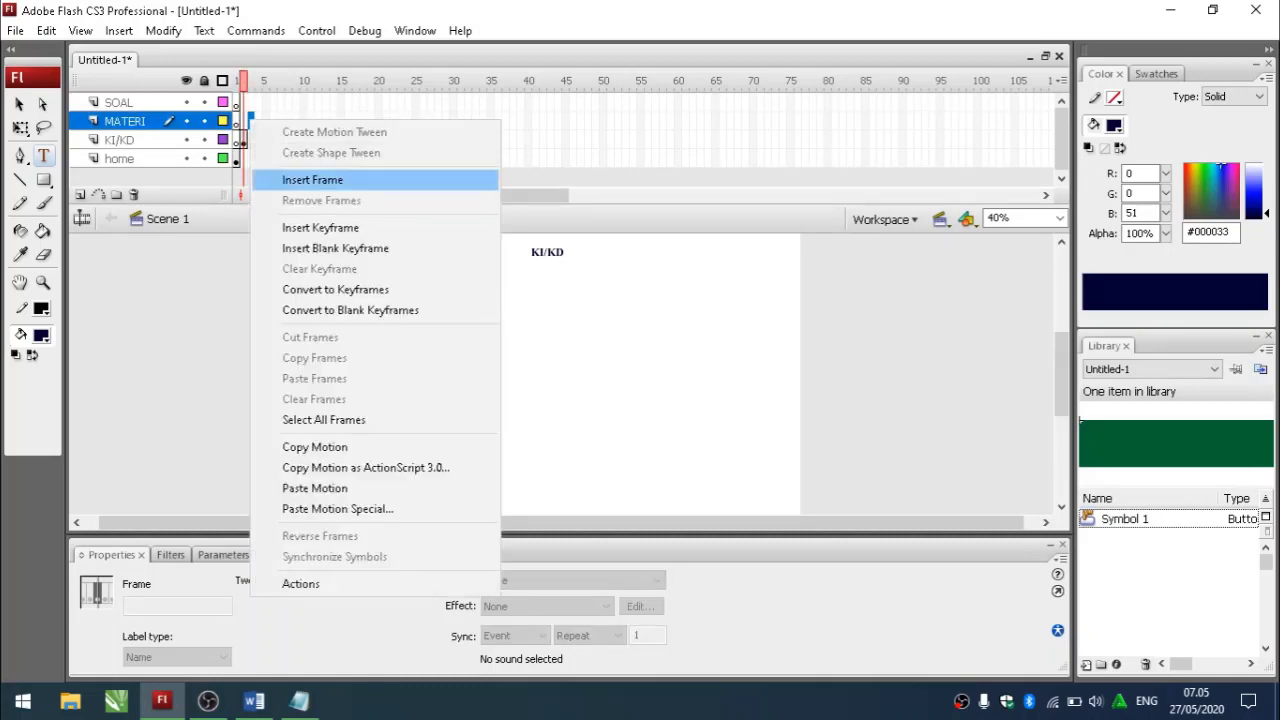
pyautogui.click(320, 227)
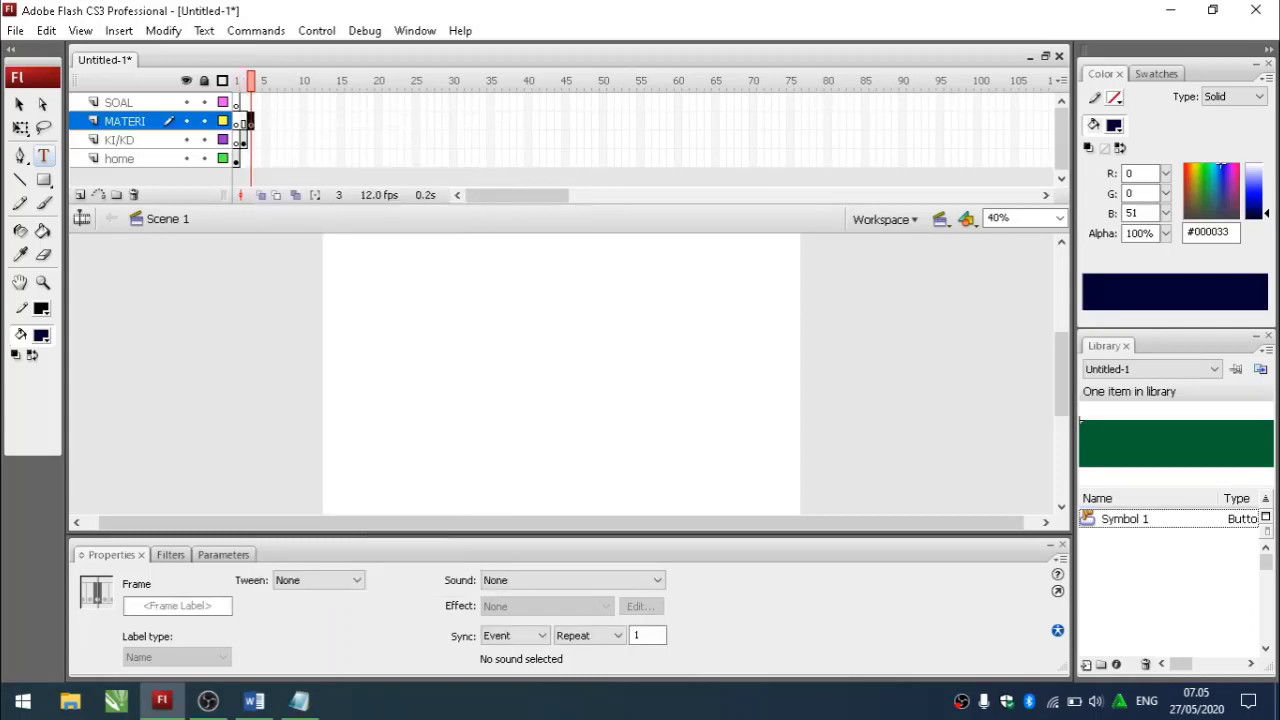
pyautogui.click(513, 267)
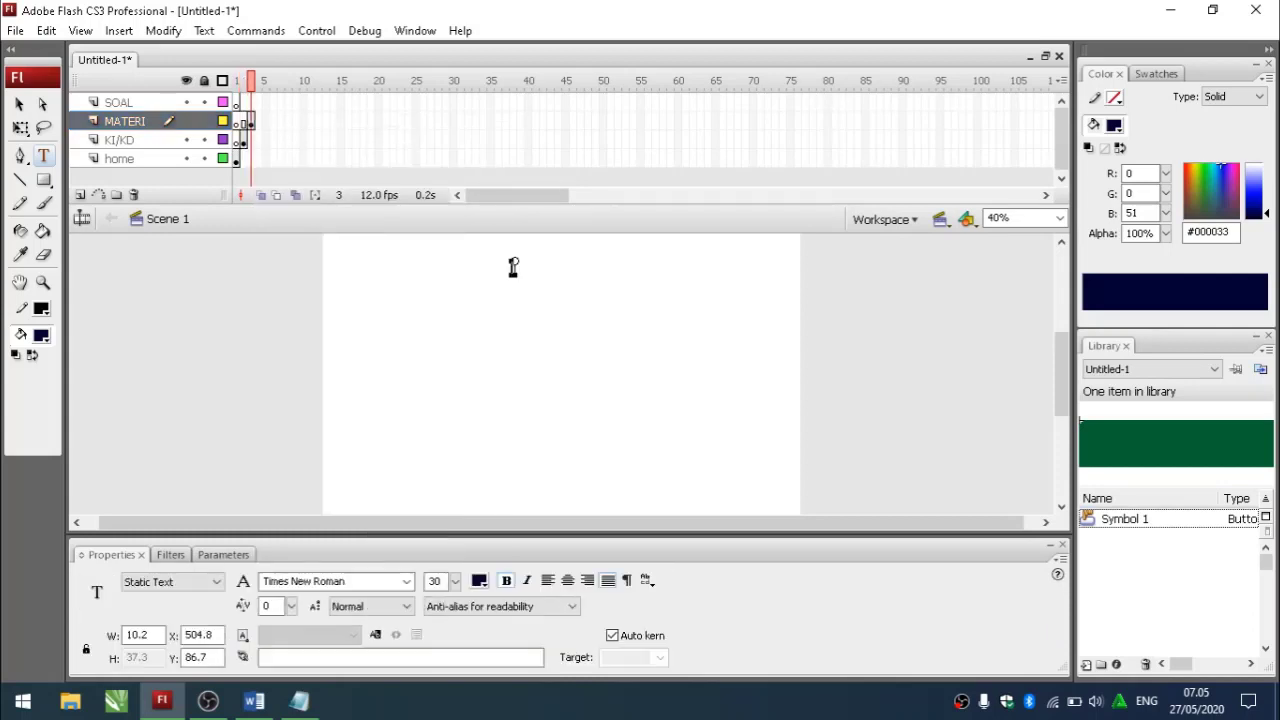
pyautogui.write('MATERI')
pyautogui.press('Escape')
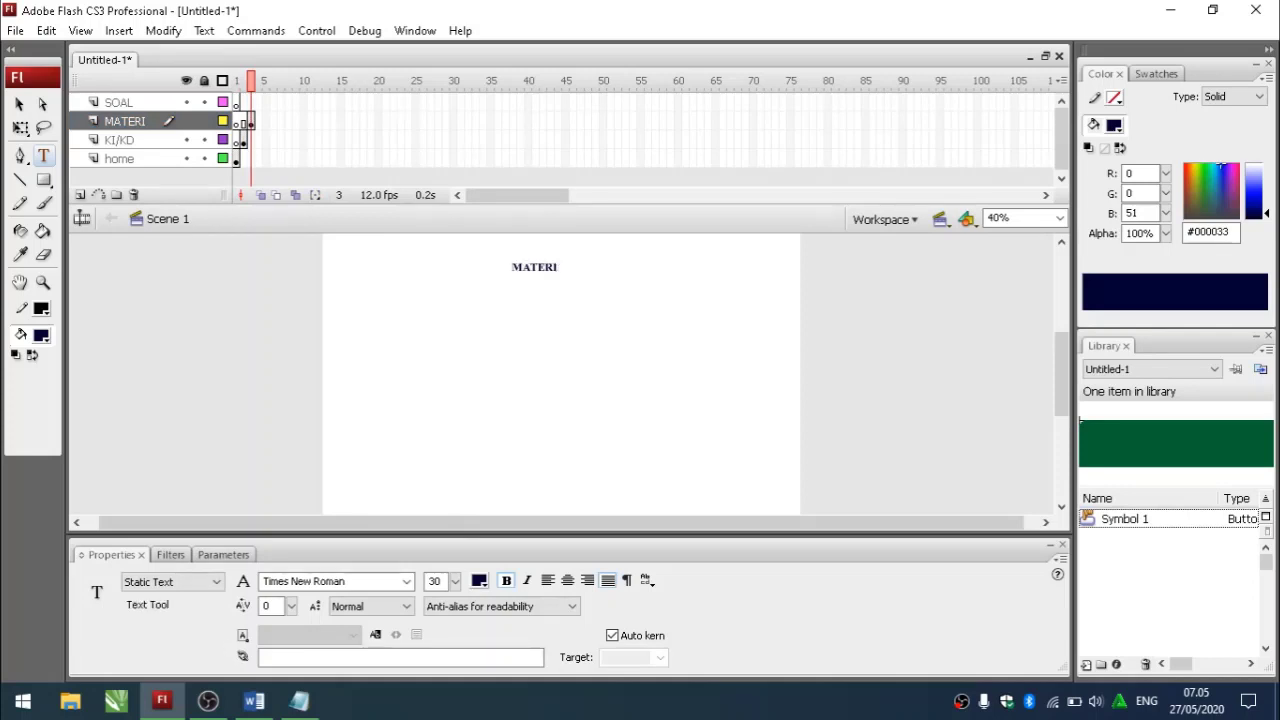
# - Insert a keyframe at frame 4 of the SOAL layer
pyautogui.click(119, 102)
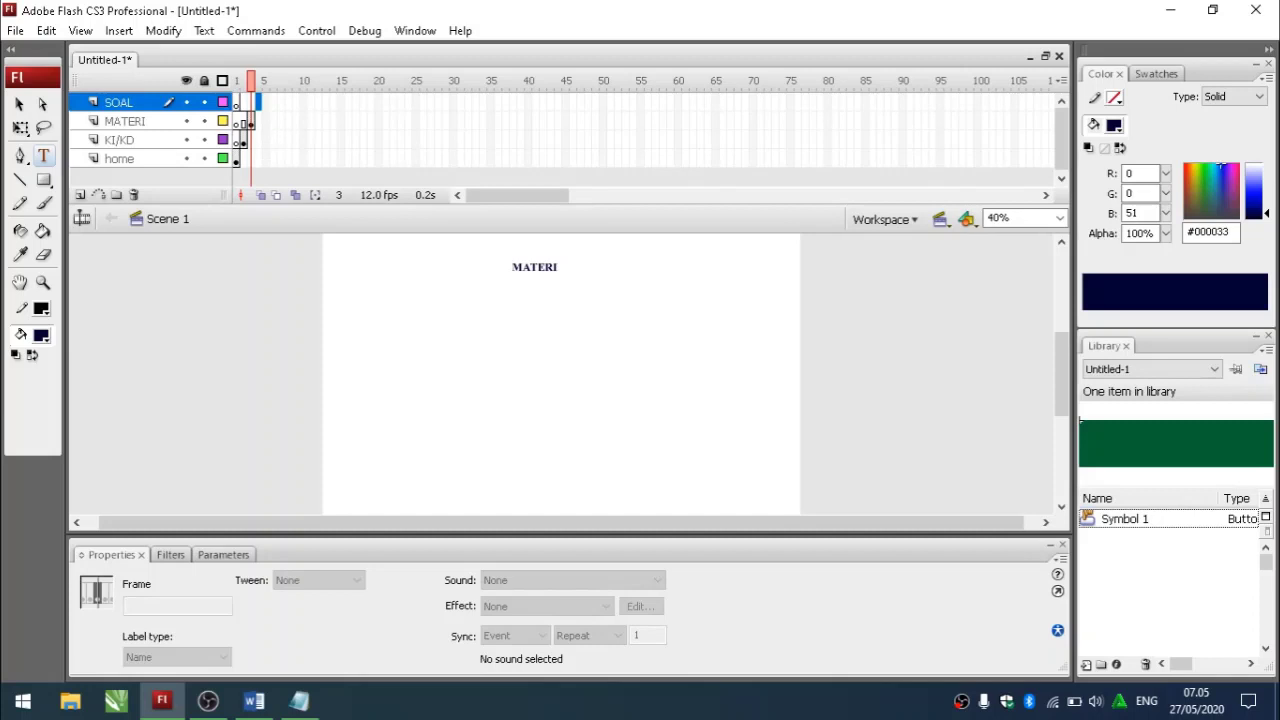
pyautogui.rightClick(259, 101)
pyautogui.click(330, 208)
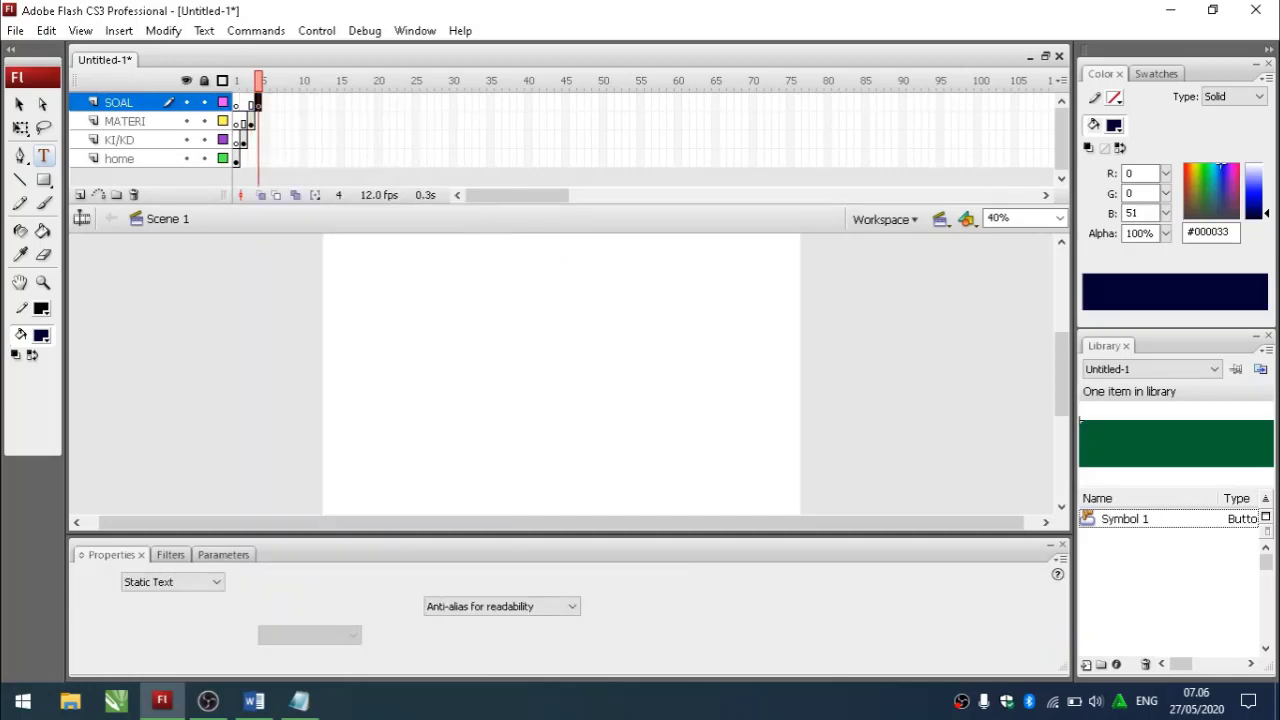
# - Add the text "LATIHIAN SOAL" in dark navy #000033 on frame 4 of the SOAL layer, at about X 558, Y 104
pyautogui.click(531, 272)
pyautogui.write('LATIHIAN SOAL')
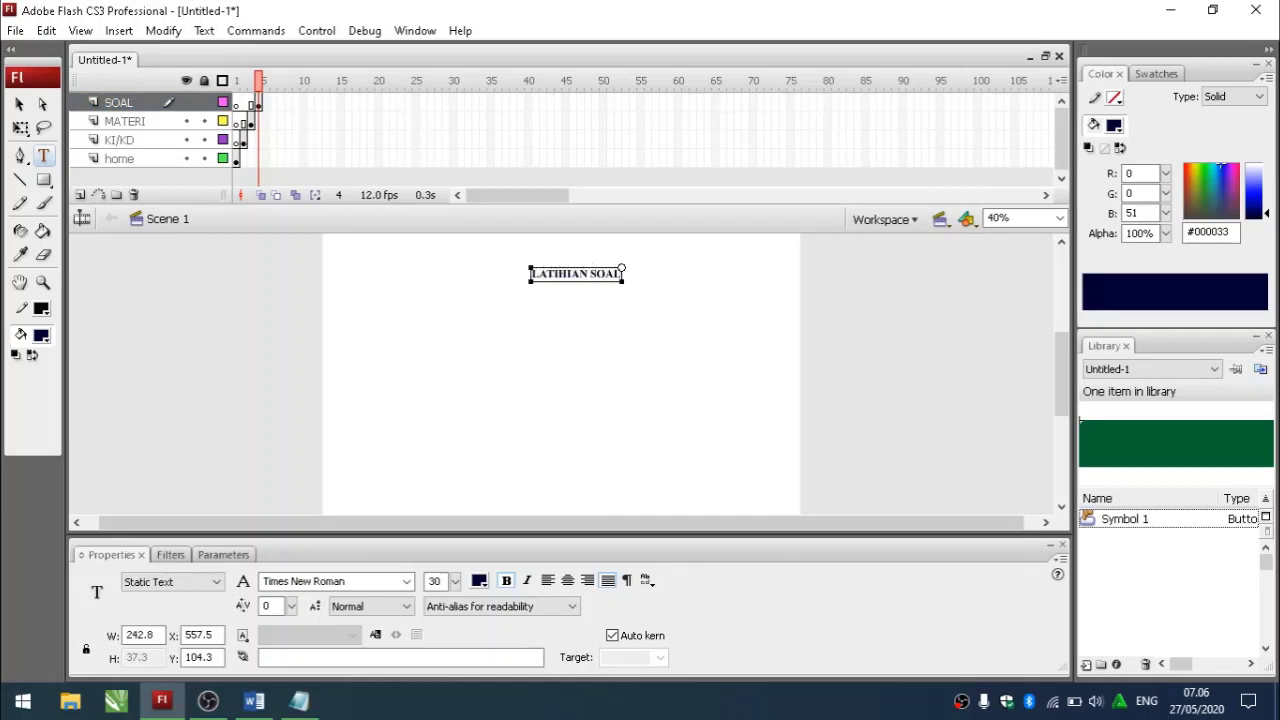
pyautogui.press('Escape')
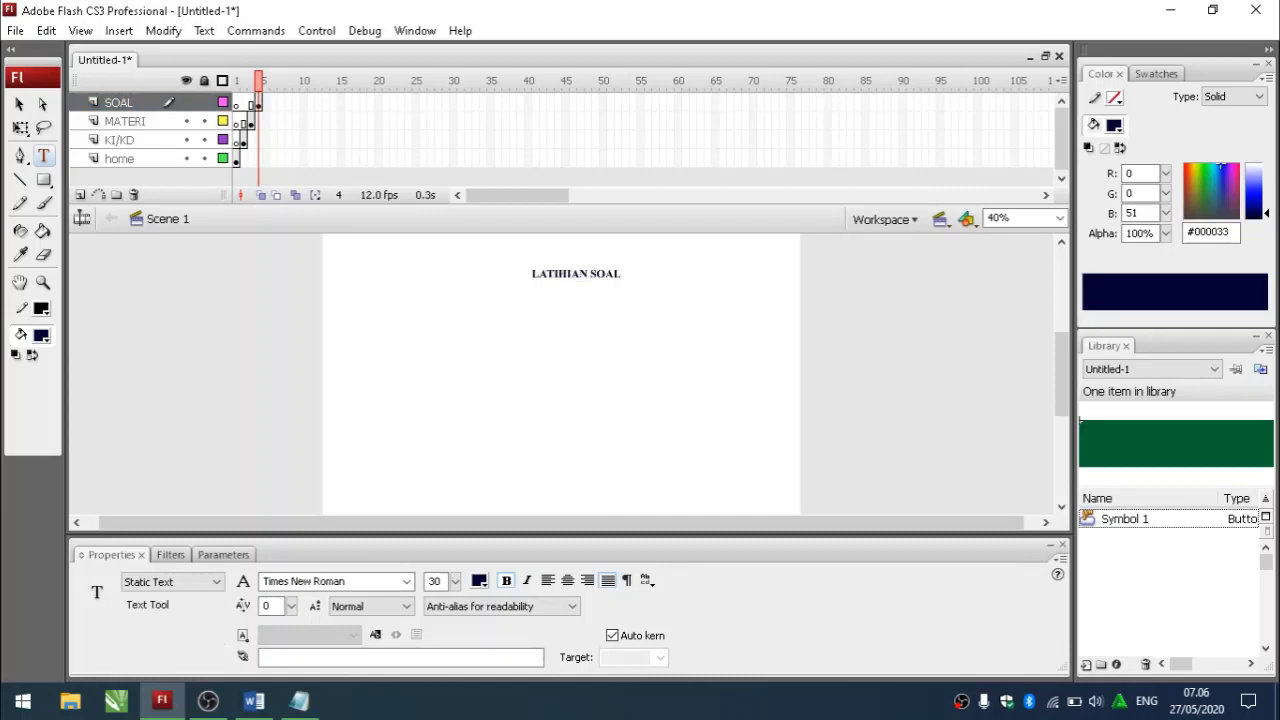
# - Switch to Notepad and add the note "PERHATIKAN LETAK KEY FRAME" below the existing lines, then minimize it
pyautogui.click(299, 701)
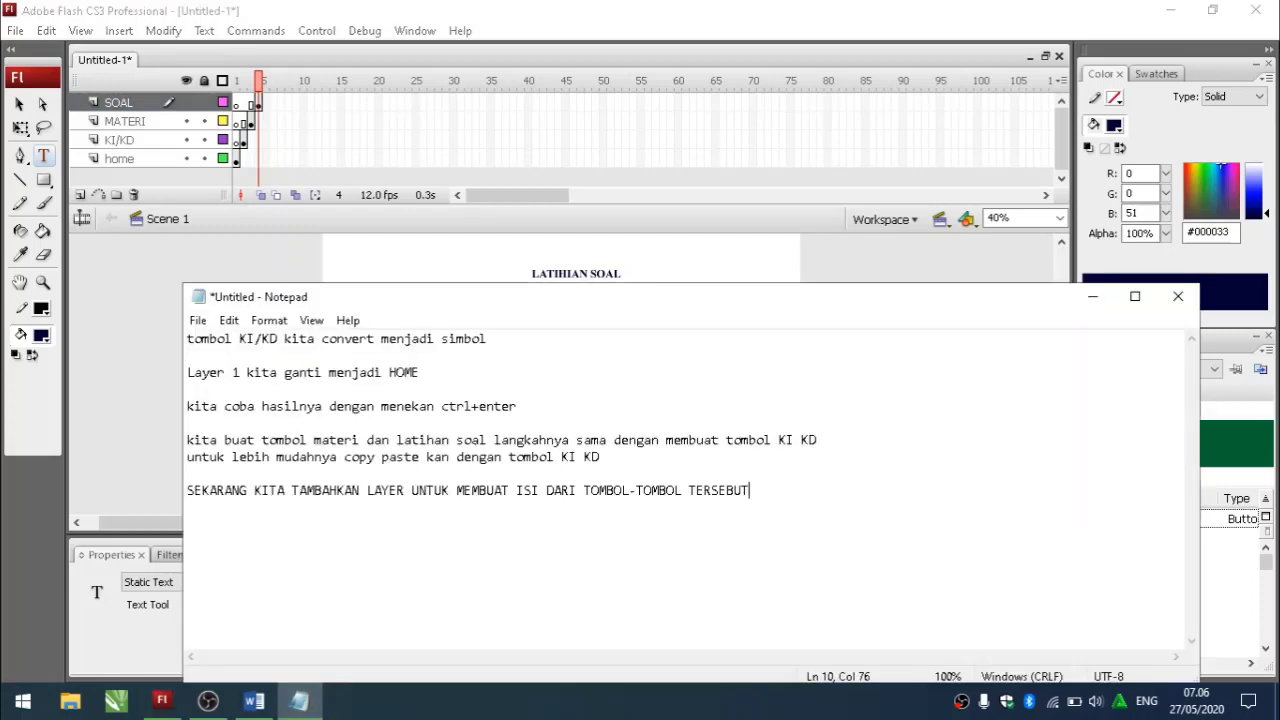
pyautogui.press('Return')
pyautogui.press('Return')
pyautogui.write('PERH')
pyautogui.write('KAN ')
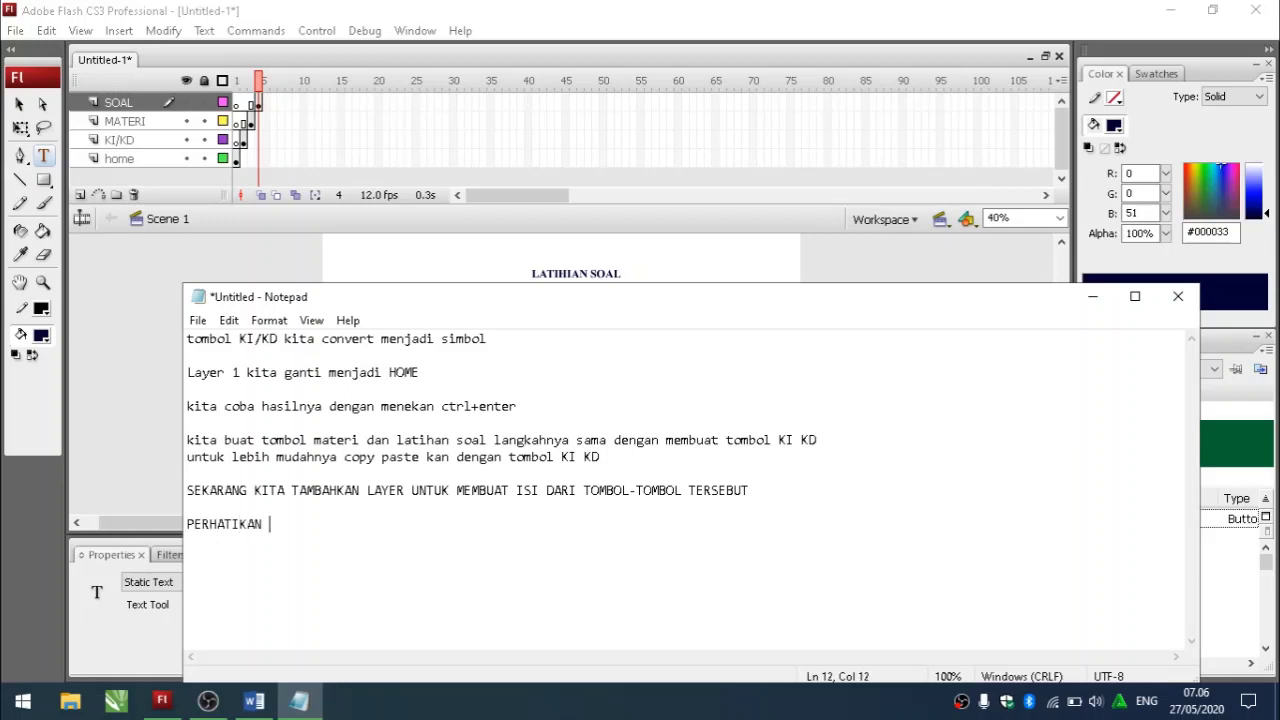
pyautogui.write('LETAK KEY FRAME')
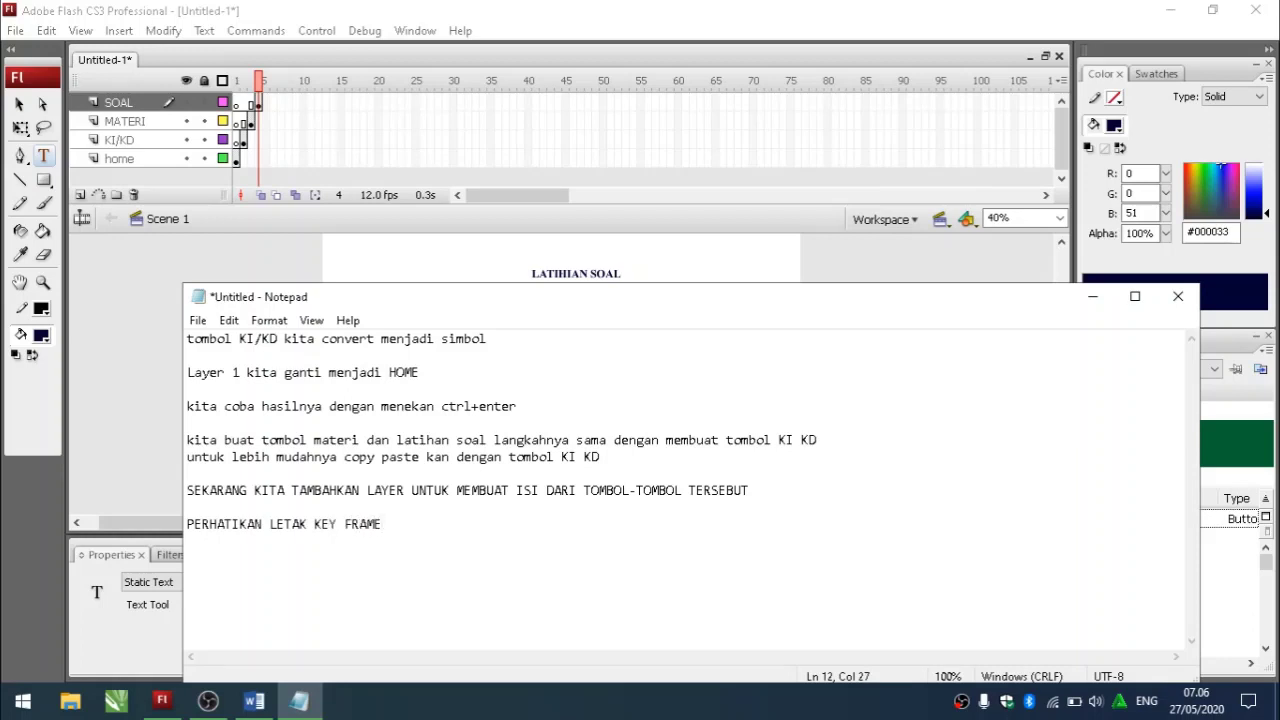
pyautogui.click(1092, 296)
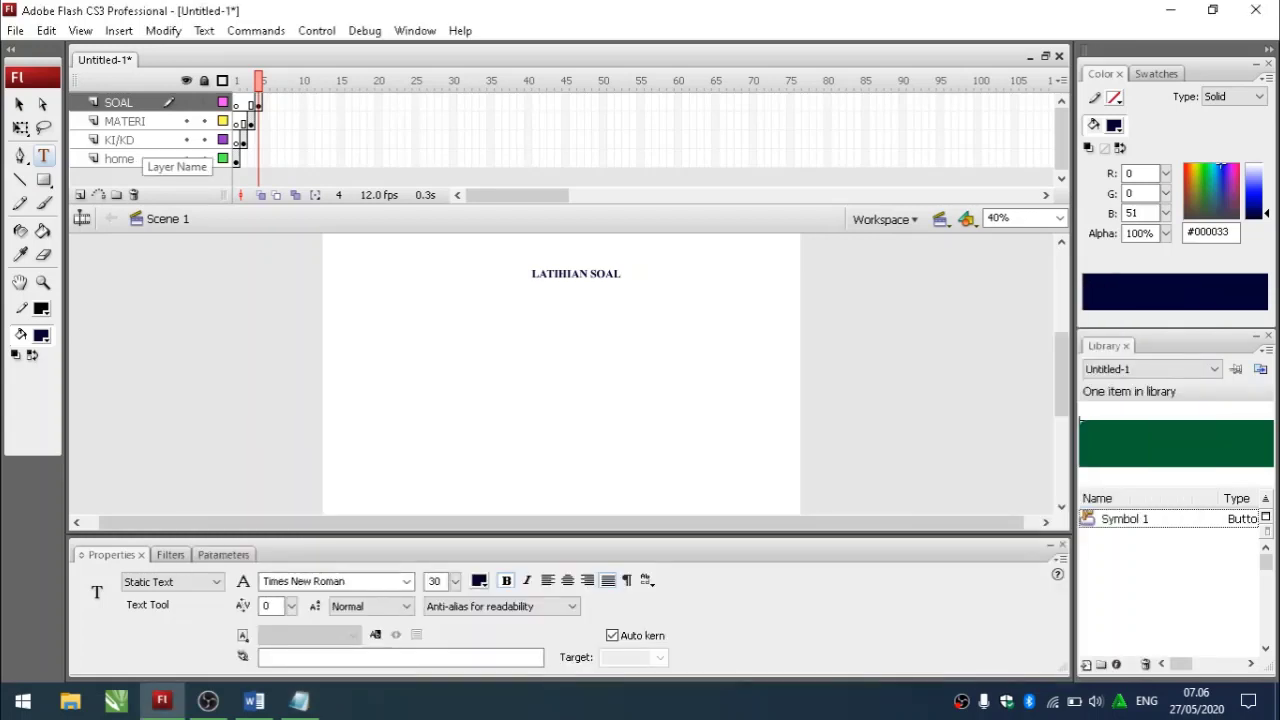
# - Examine the keyframe content of each layer: home at frame 1, KI/KD at frame 2, MATERI at frame 3 and SOAL at frame 4
pyautogui.click(125, 158)
pyautogui.click(236, 159)
pyautogui.click(43, 156)
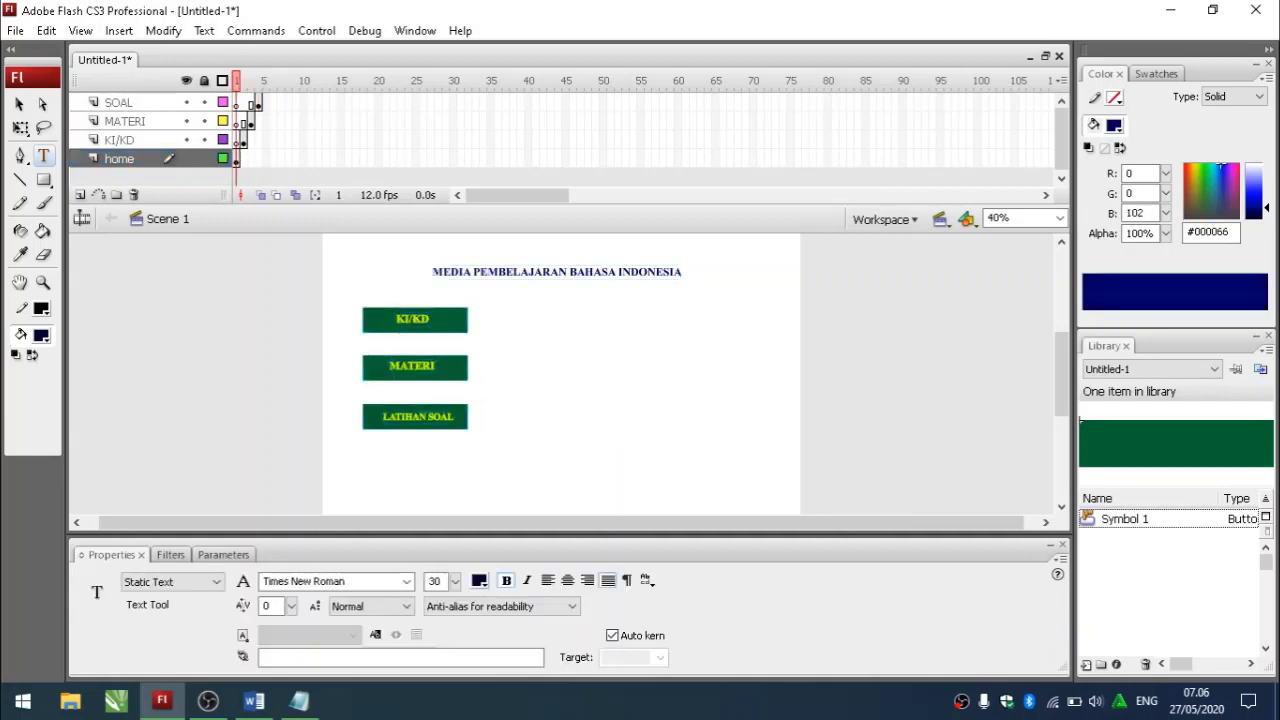
pyautogui.click(243, 141)
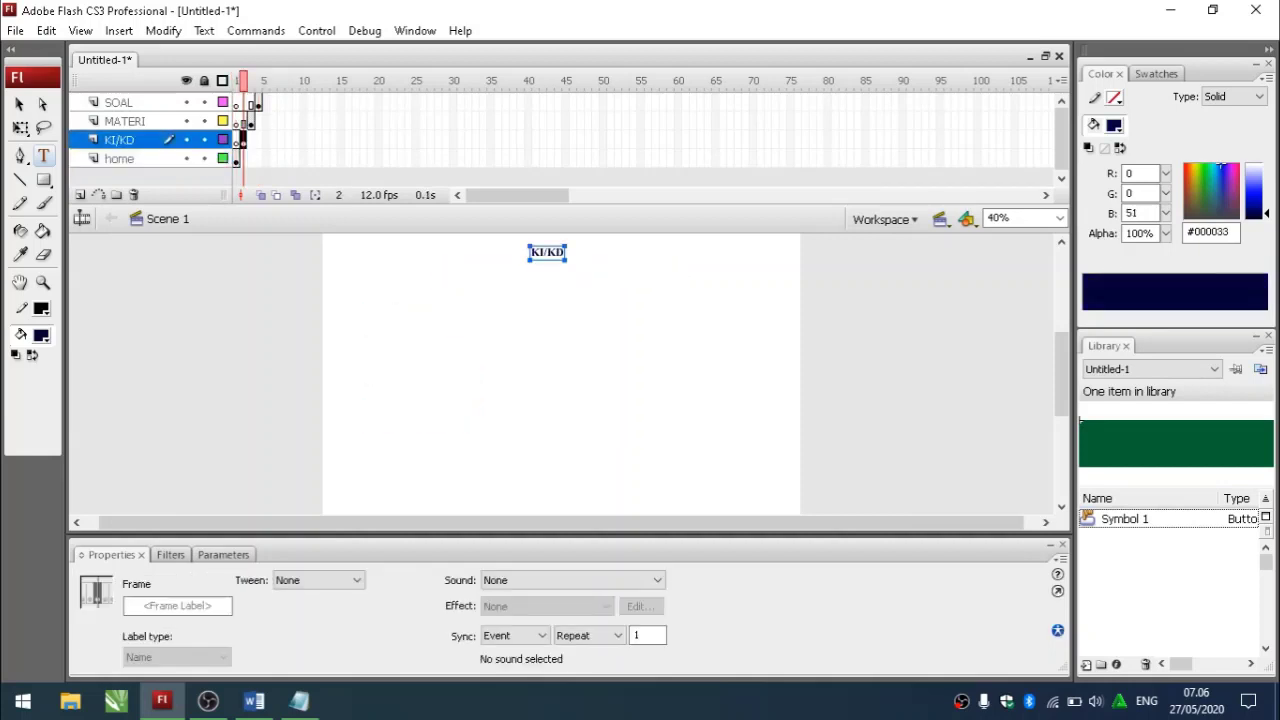
pyautogui.click(251, 122)
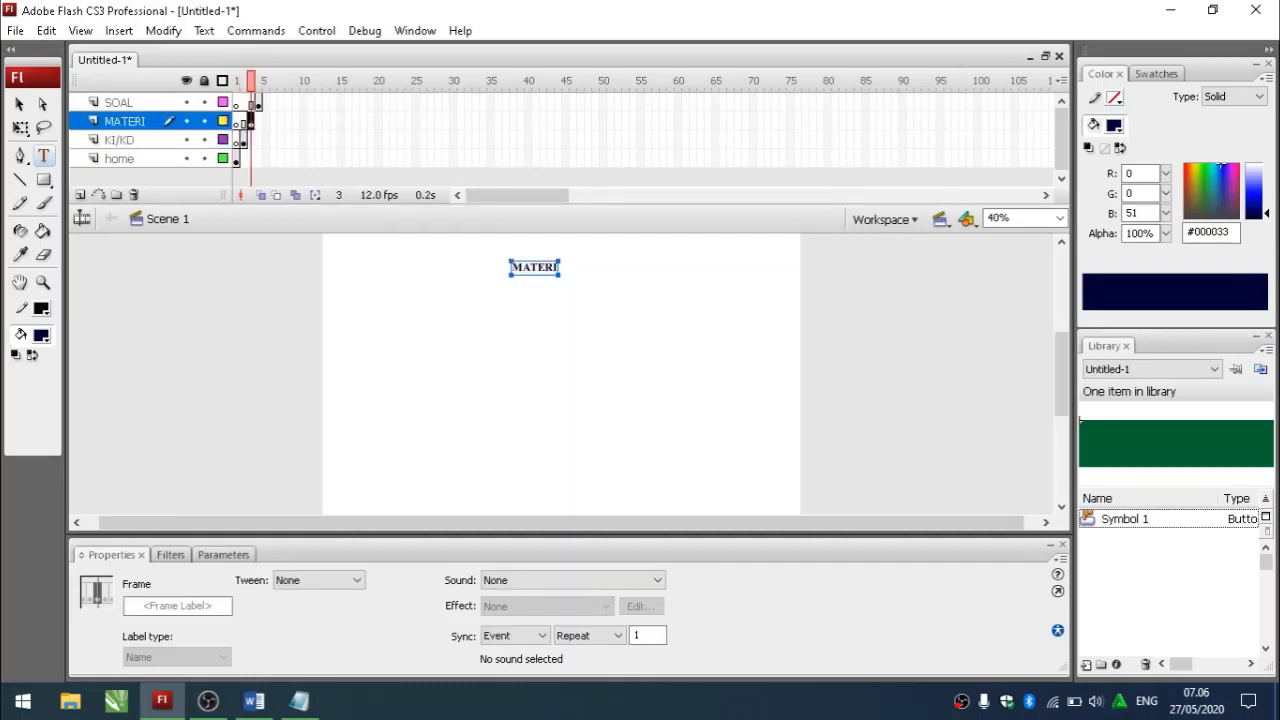
pyautogui.click(258, 103)
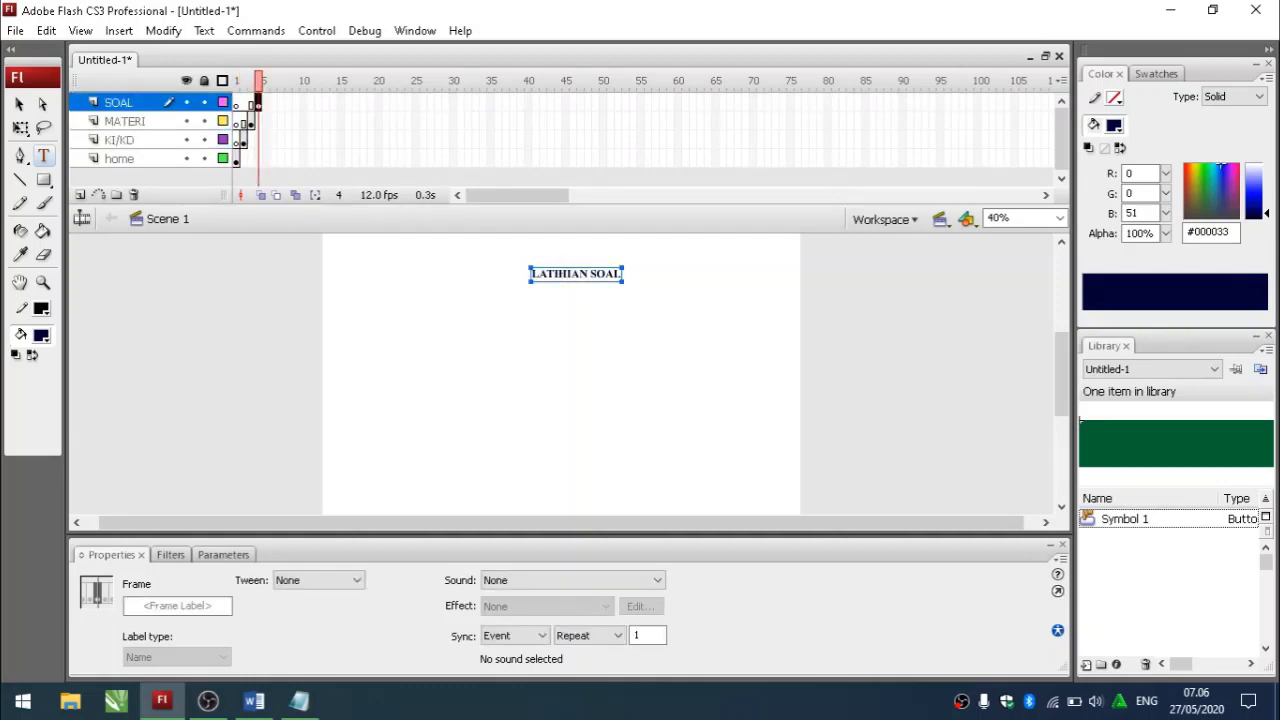
pyautogui.click(380, 320)
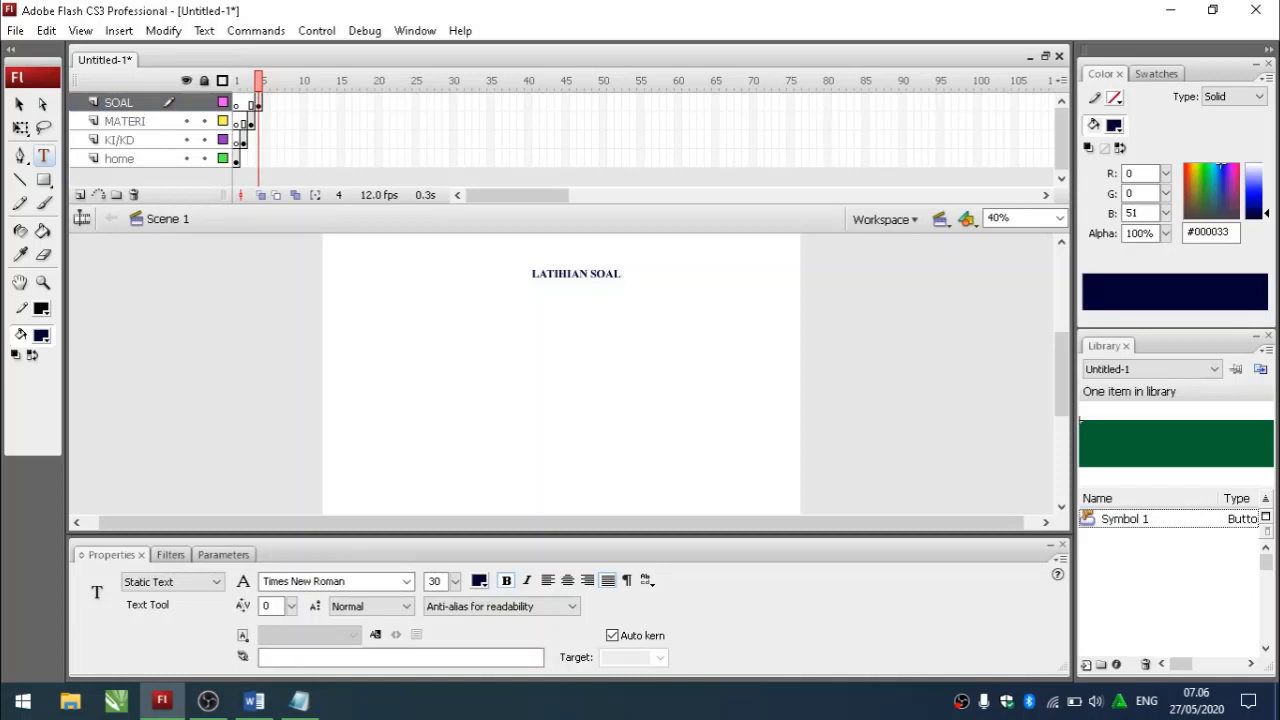
# - Switch to Notepad and add the note "SEKARANG KITA ISIKAN KI/KD" on a new line, then minimize it
pyautogui.click(299, 700)
pyautogui.press('Return')
pyautogui.press('Return')
pyautogui.write('SEKARANG KITA ISIKAN KI/KD')
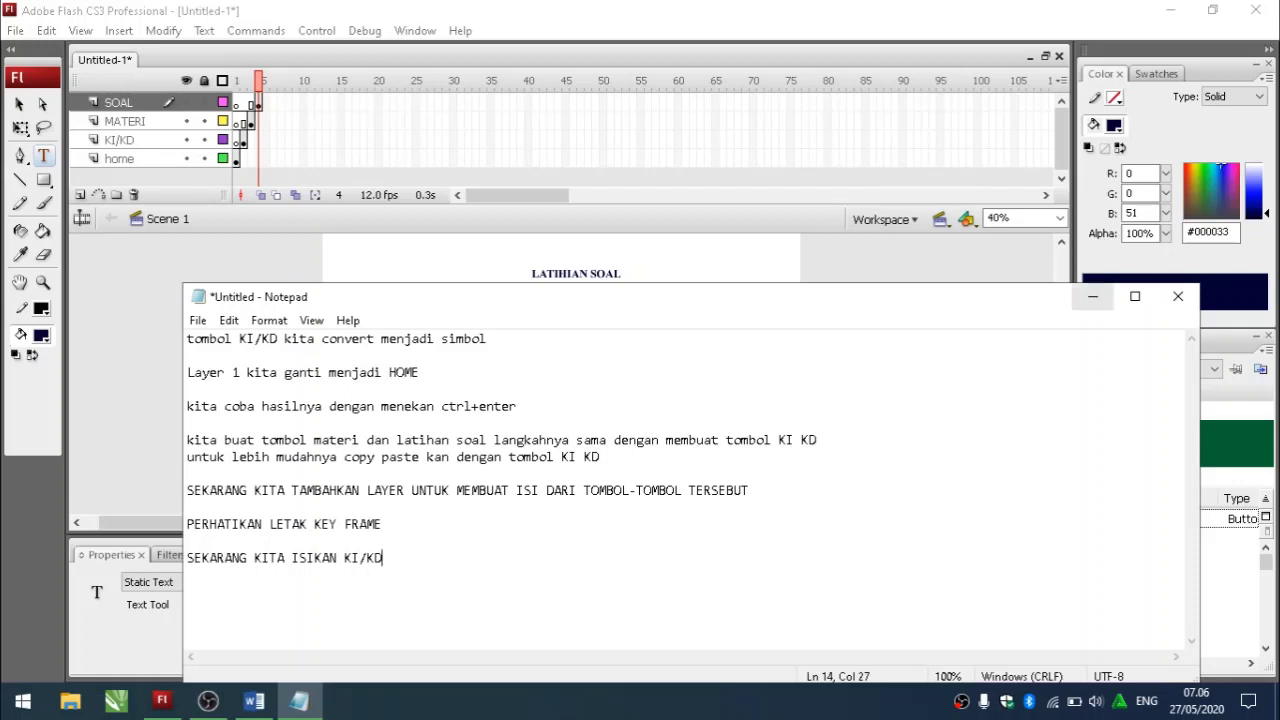
pyautogui.click(1092, 296)
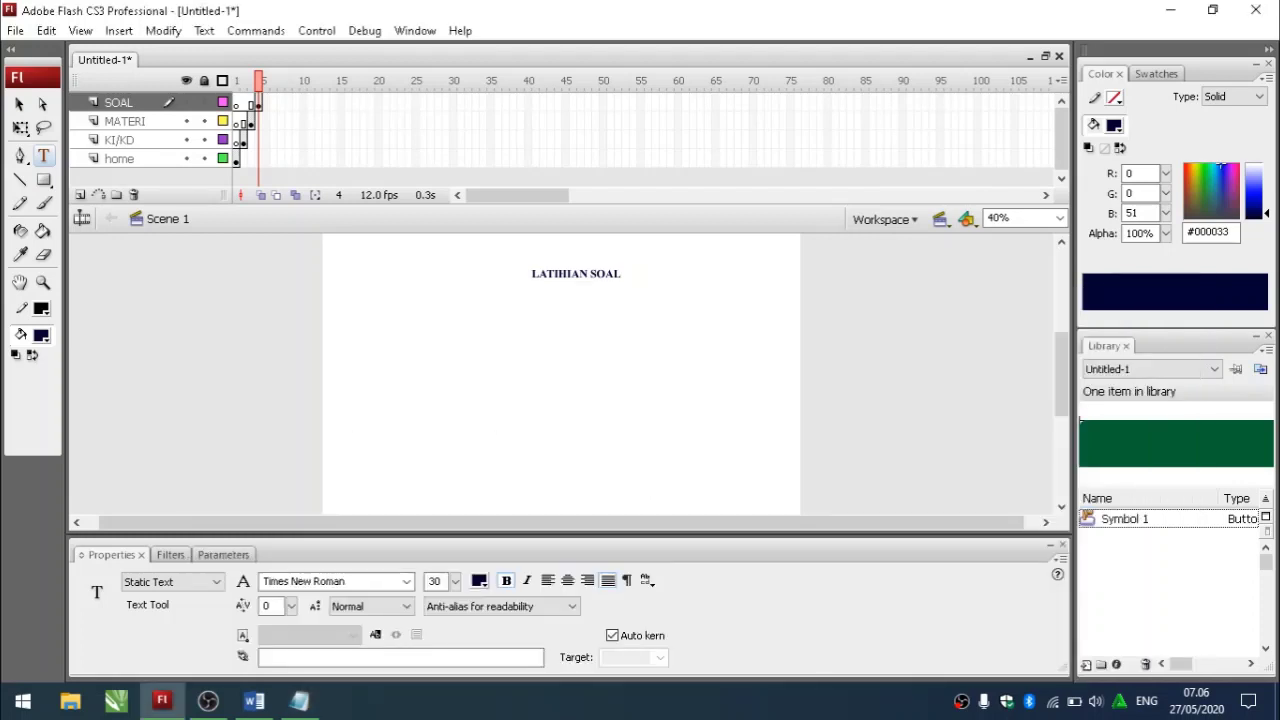
# - Select frame 2 of the KI/KD layer, then copy the full text from "3 - Pengetahuan" through item 4.2 in the Word document
pyautogui.click(243, 142)
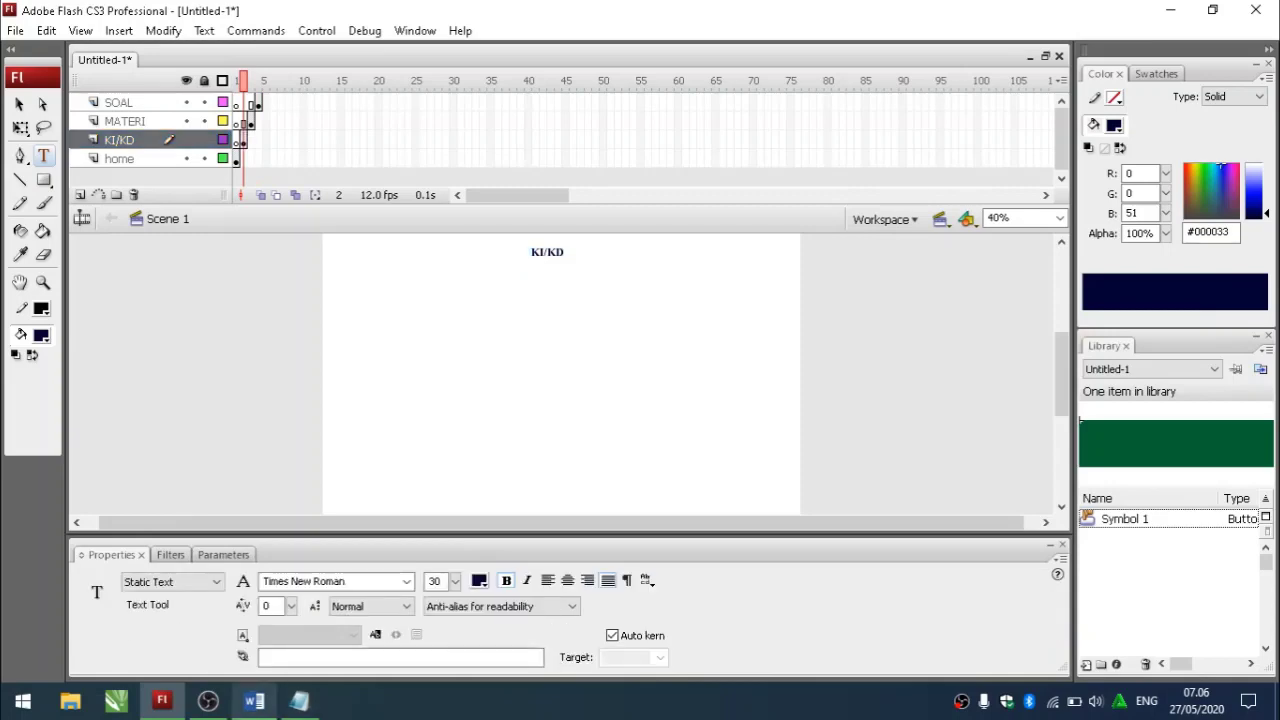
pyautogui.click(254, 701)
pyautogui.scroll(5, 640, 400)
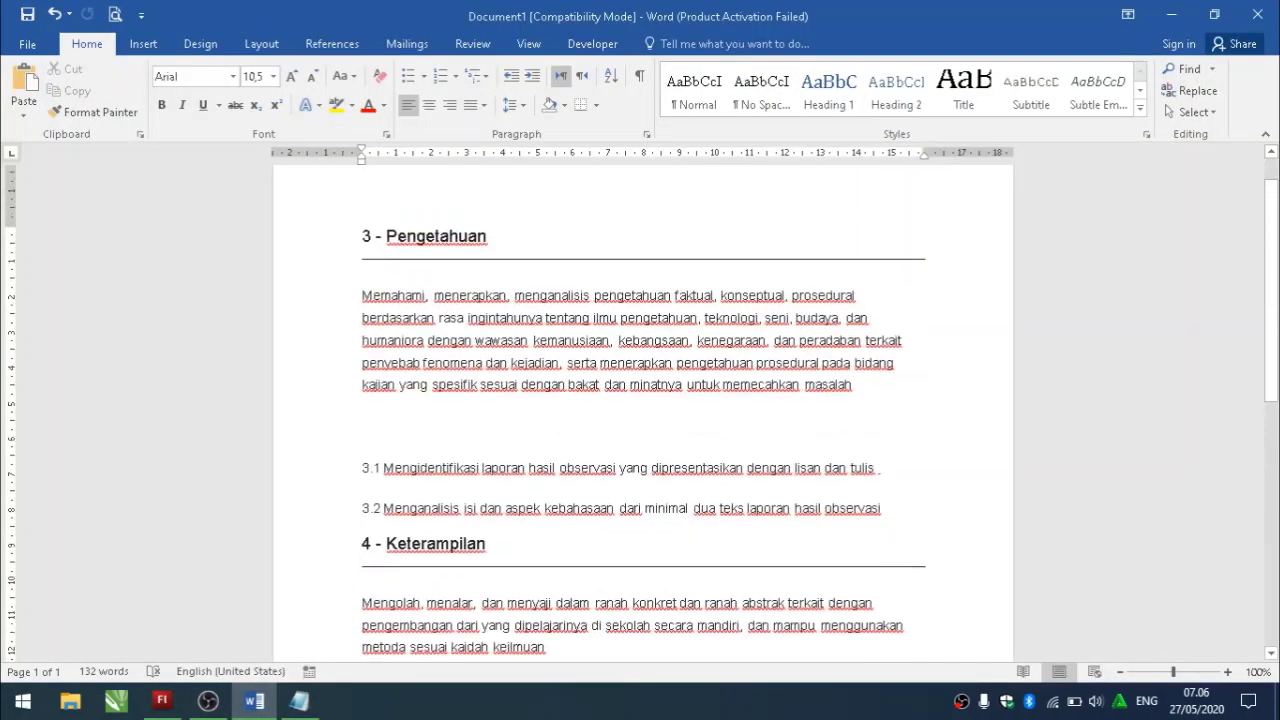
pyautogui.moveTo(362, 236); pyautogui.dragTo(470, 640)
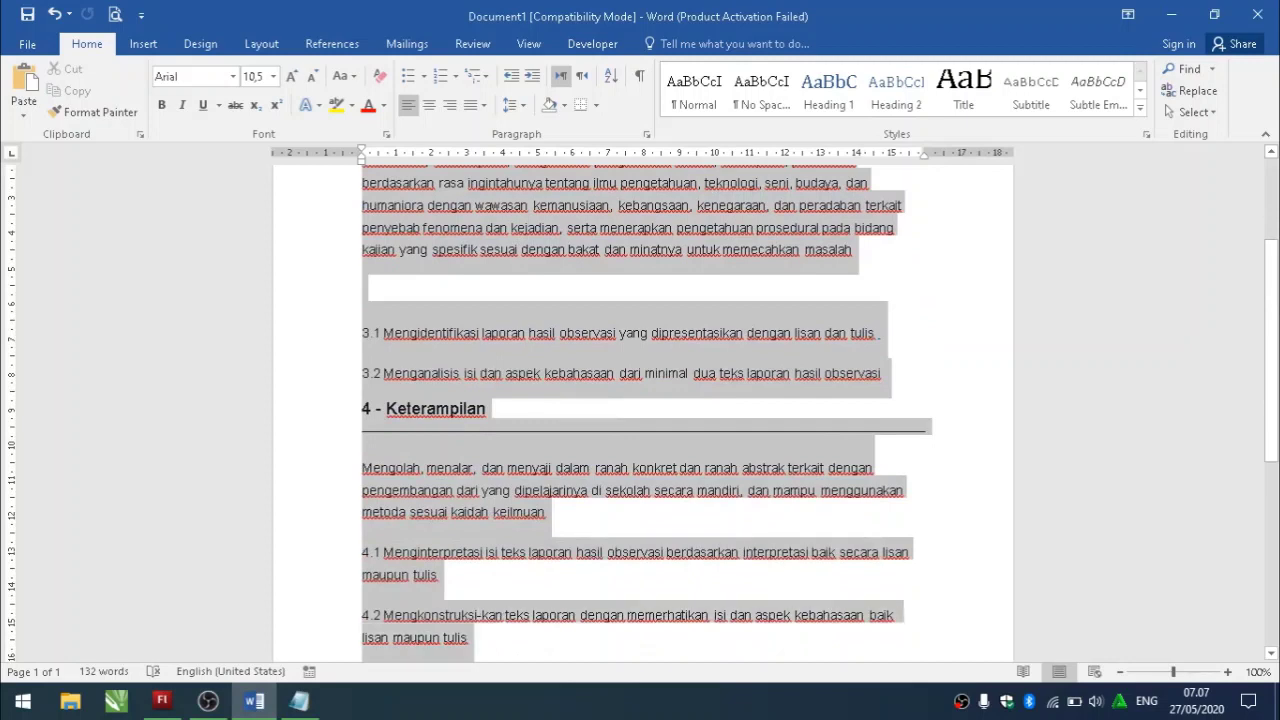
pyautogui.hotkey('ctrl', 'c')
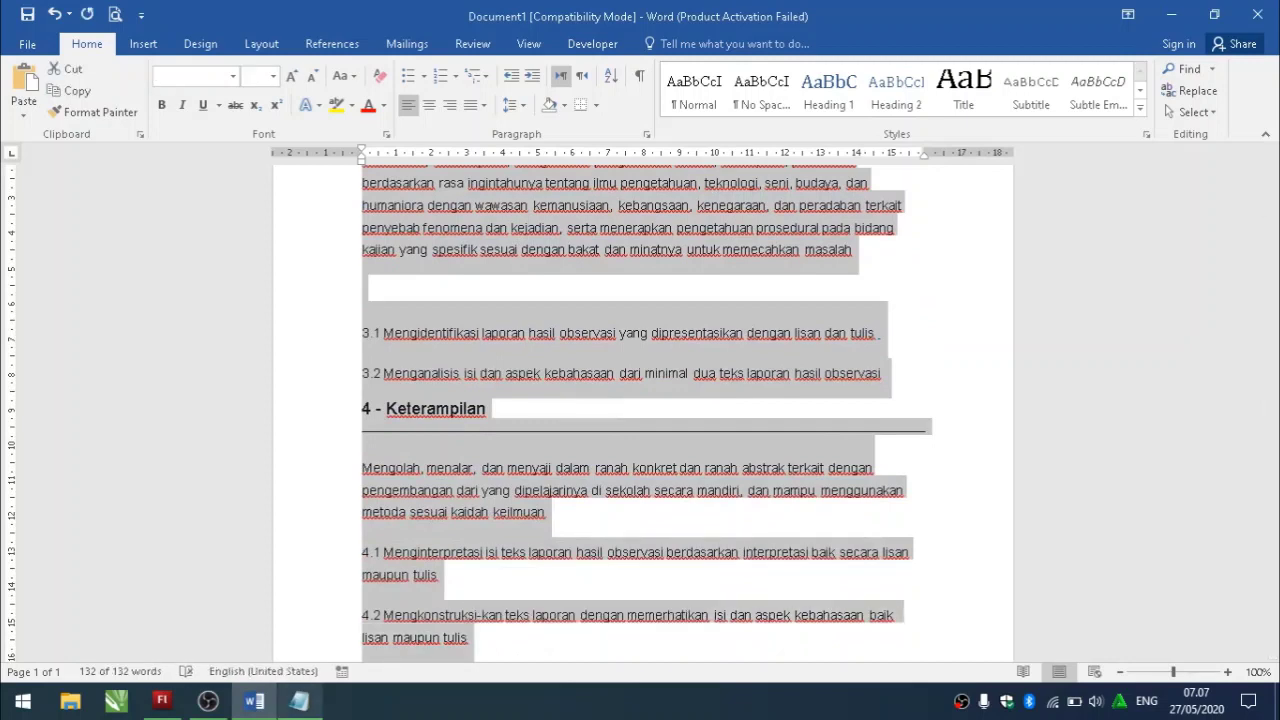
pyautogui.moveTo(299, 700)
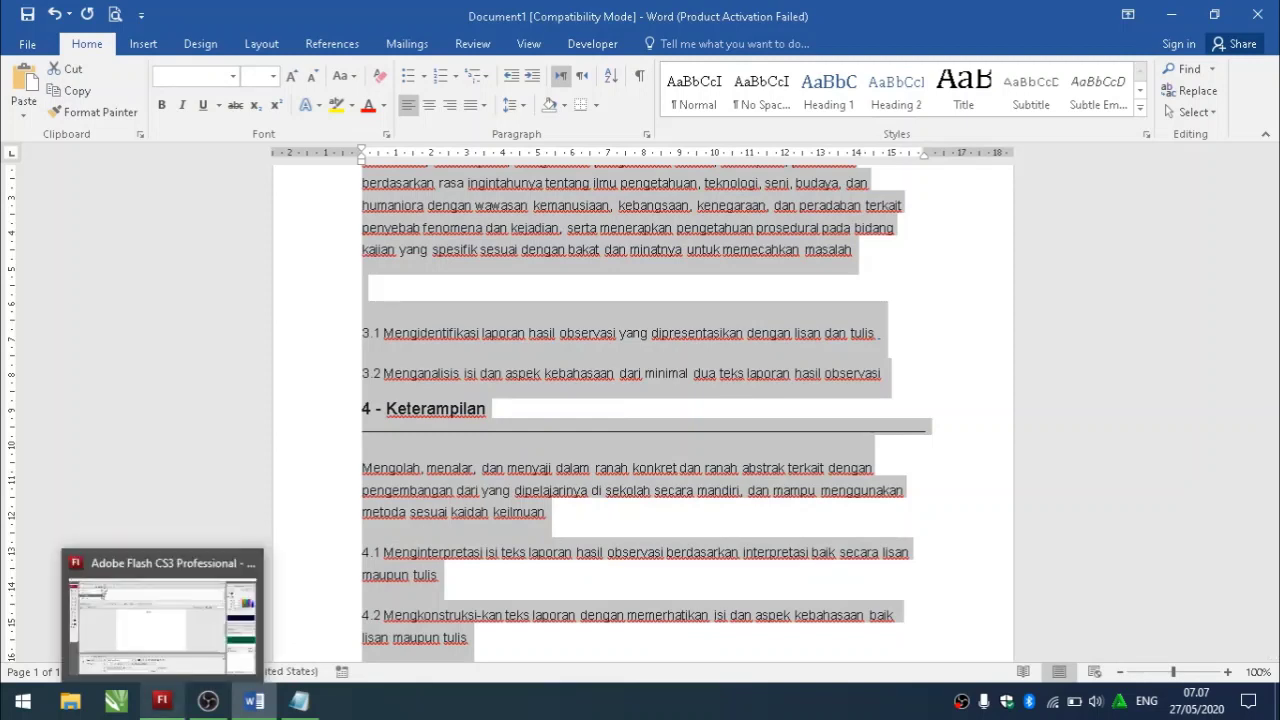
# - Back in Flash, set the text size to 14 for the KI/KD frame and undo the trial paste of the copied text
pyautogui.click(161, 700)
pyautogui.click(496, 283)
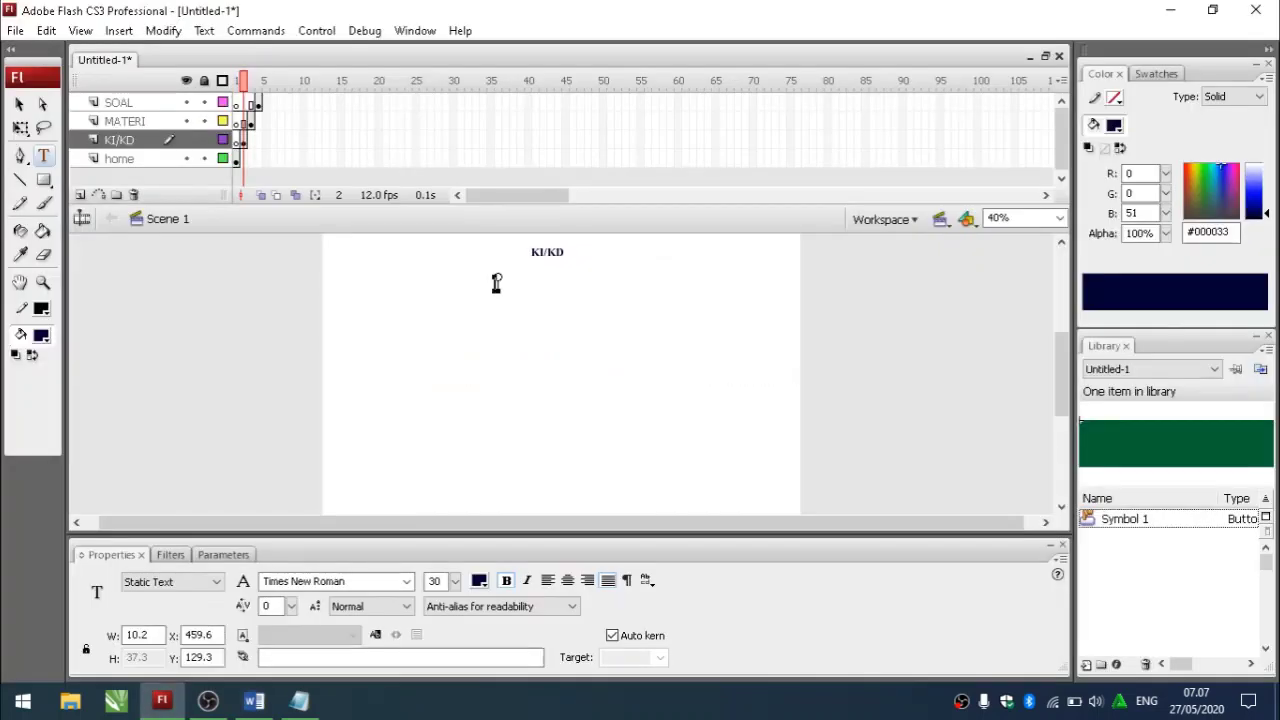
pyautogui.doubleClick(435, 581)
pyautogui.write('14')
pyautogui.press('Return')
pyautogui.hotkey('ctrl', 'v')
pyautogui.hotkey('ctrl', 'z')
pyautogui.hotkey('ctrl', 'z')
pyautogui.write('14')
pyautogui.press('Return')
# - Paste the copied competency text below the KI/KD heading on frame 2, starting at about X 425, Y 136
pyautogui.click(512, 437)
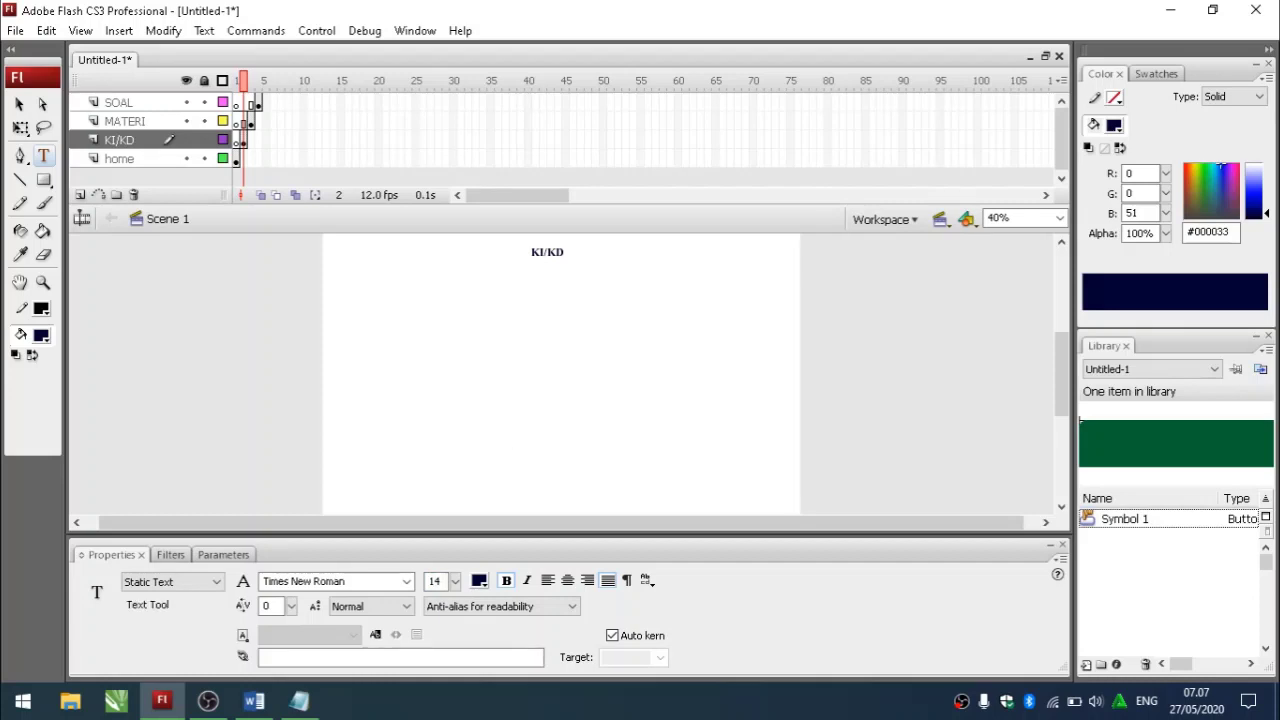
pyautogui.click(483, 283)
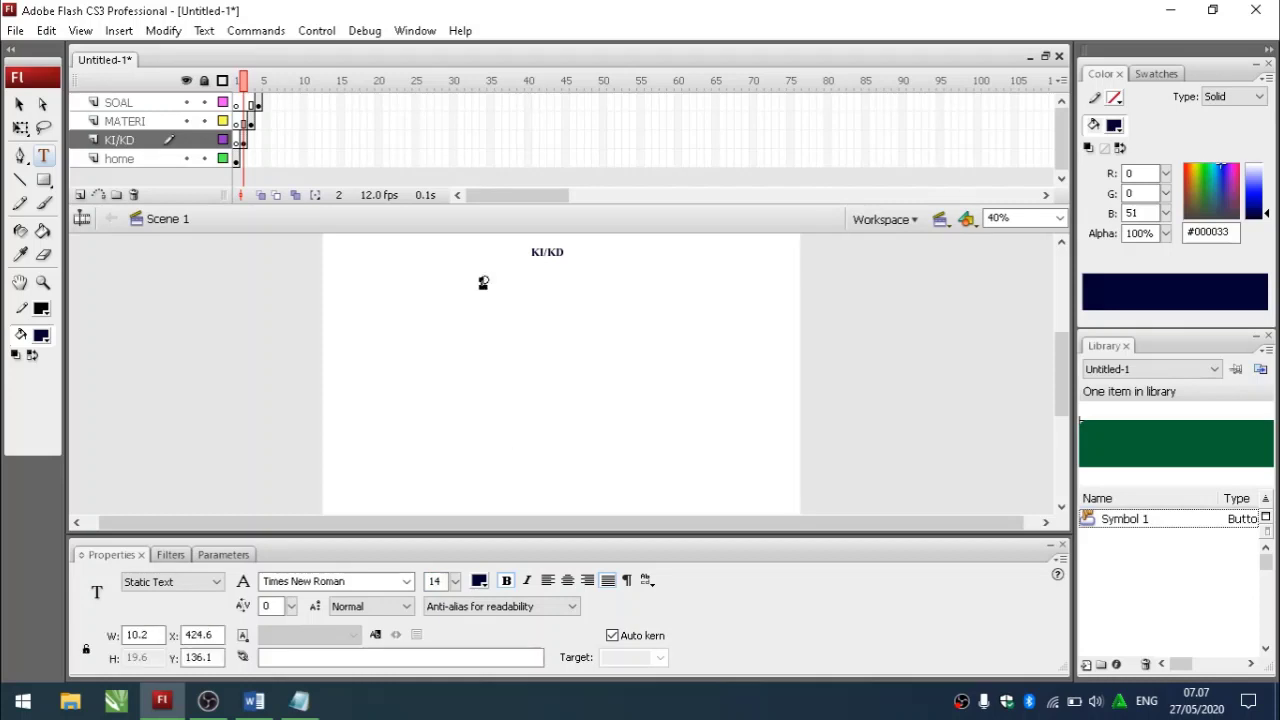
pyautogui.hotkey('ctrl', 'v')
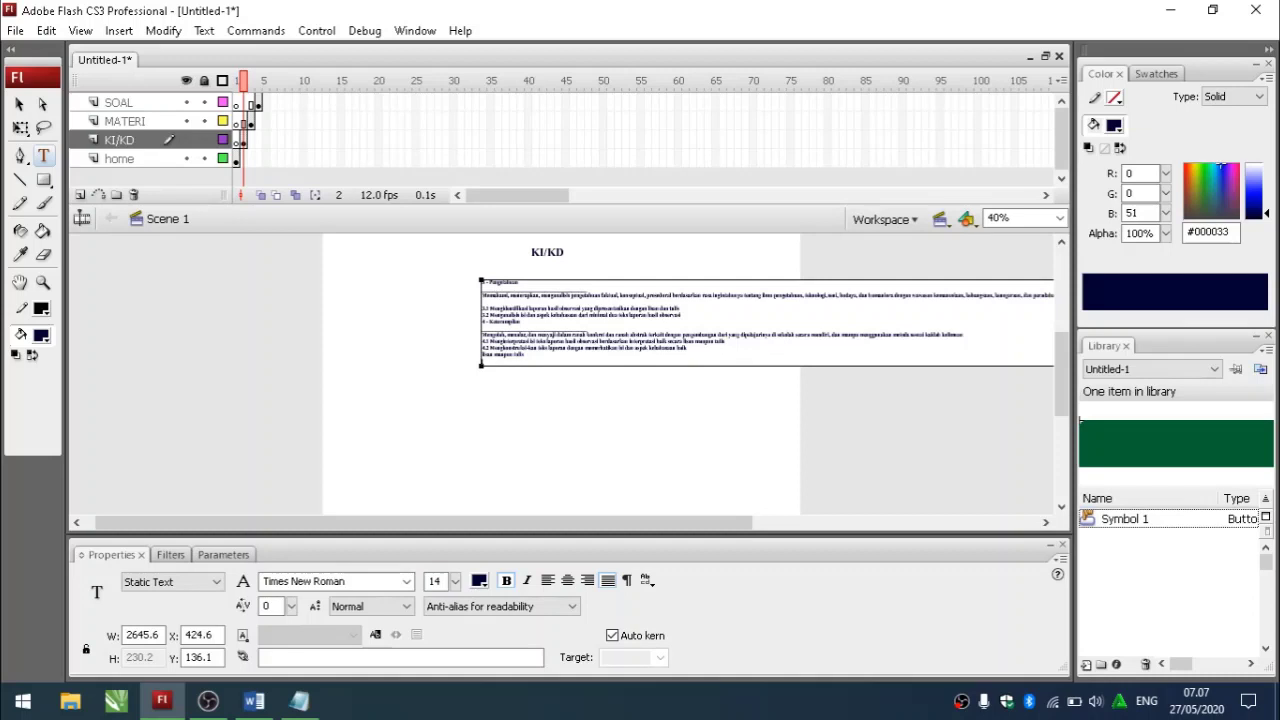
# - Narrow the pasted text block to about 911 wide and place it on the stage at about X 116, Y 166
pyautogui.moveTo(481, 280); pyautogui.dragTo(677, 281)
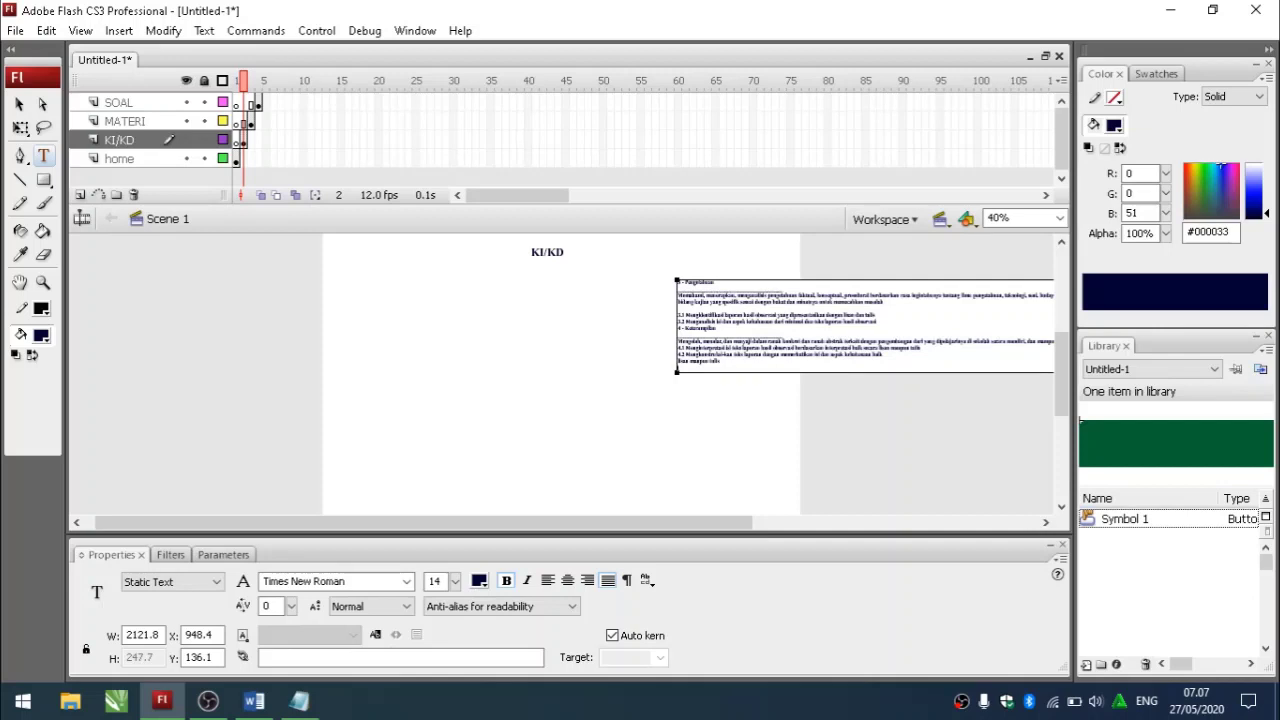
pyautogui.click(19, 103)
pyautogui.moveTo(760, 320); pyautogui.dragTo(414, 310)
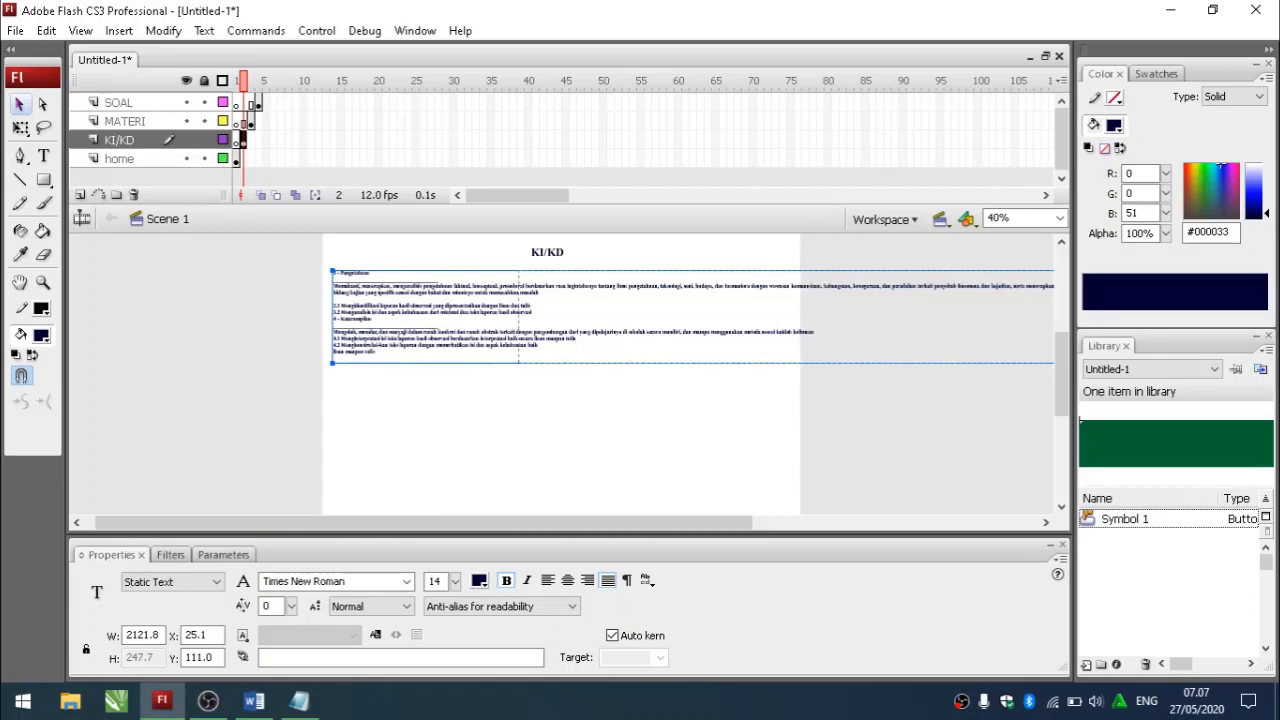
pyautogui.moveTo(332, 363); pyautogui.dragTo(519, 363)
pyautogui.moveTo(655, 346); pyautogui.dragTo(404, 344)
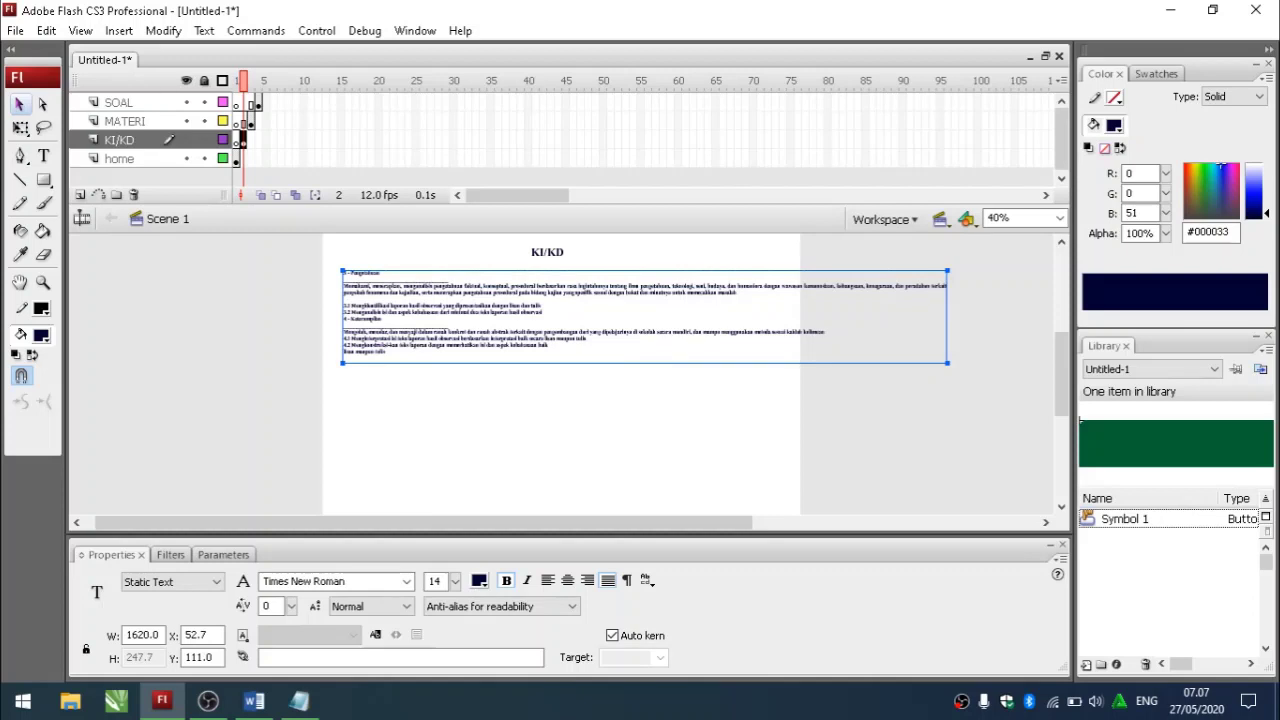
pyautogui.moveTo(947, 363); pyautogui.dragTo(789, 376)
pyautogui.moveTo(771, 272); pyautogui.dragTo(776, 272)
pyautogui.moveTo(775, 376); pyautogui.dragTo(683, 353)
pyautogui.moveTo(583, 375); pyautogui.dragTo(606, 396)
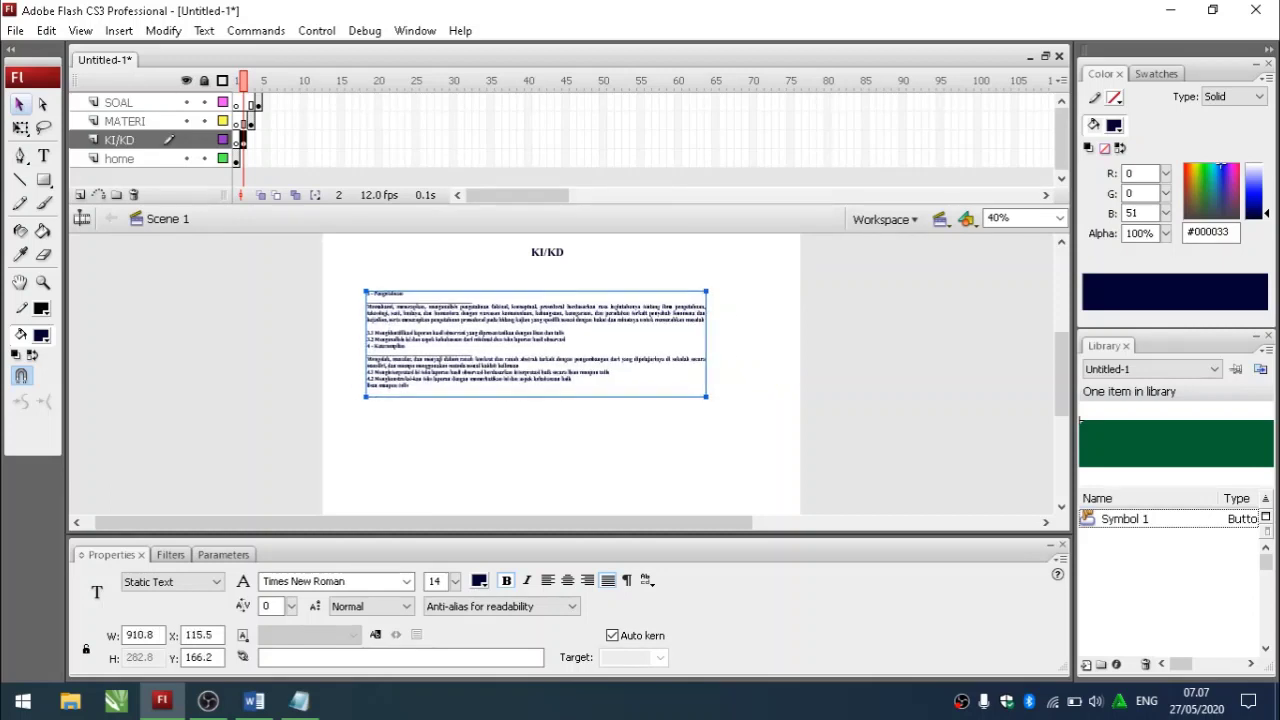
# - Set the font size of the entire pasted KI/KD competency text to 16
pyautogui.click(42, 282)
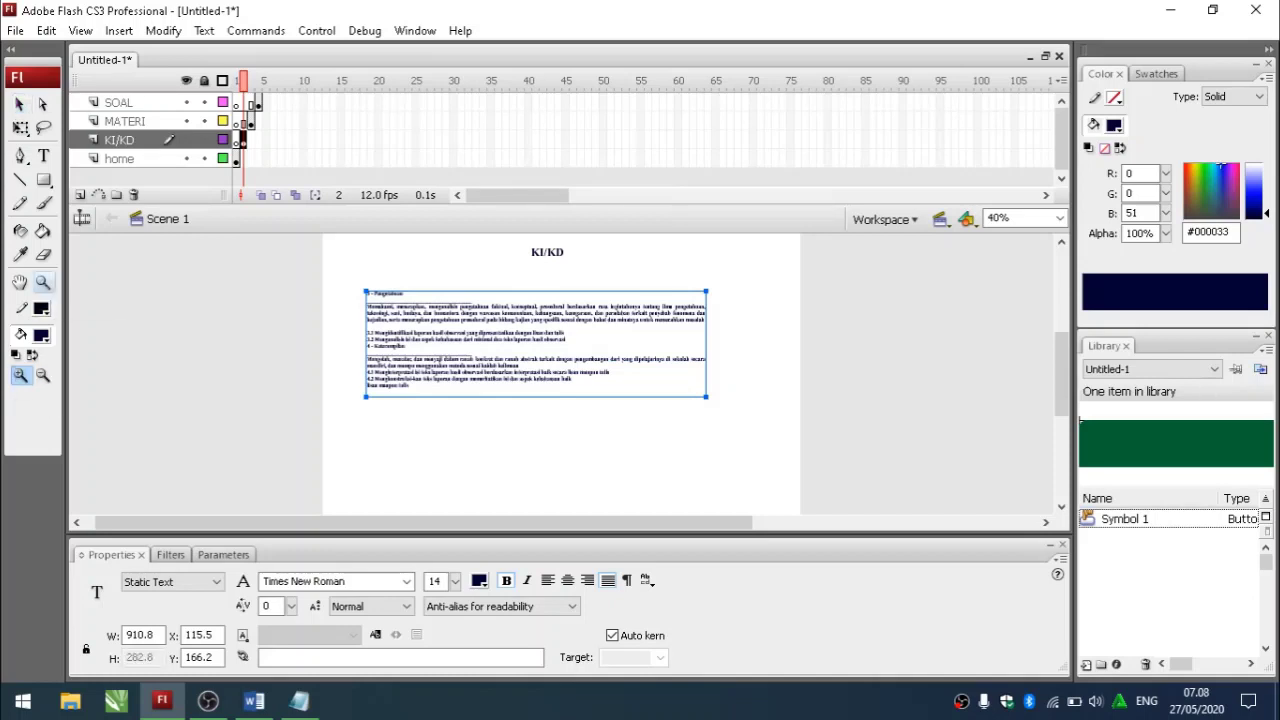
pyautogui.click(514, 365)
pyautogui.scroll(2, 620, 375)
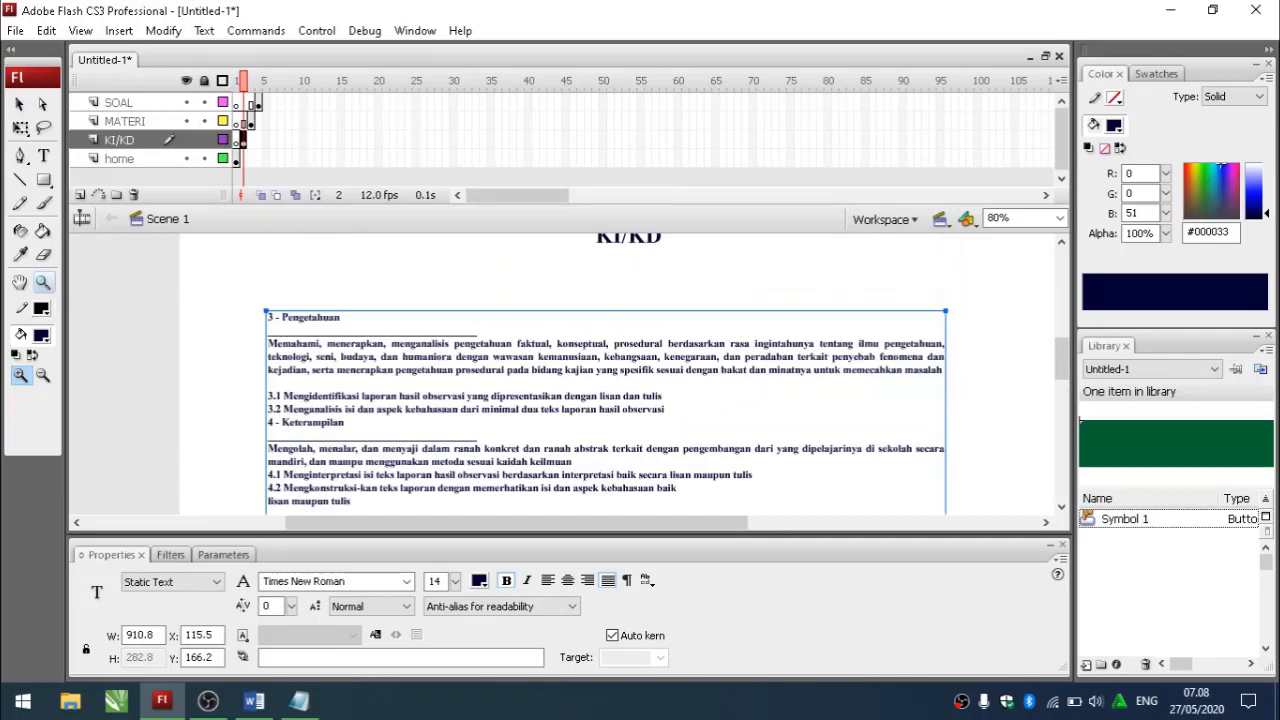
pyautogui.scroll(-2, 620, 375)
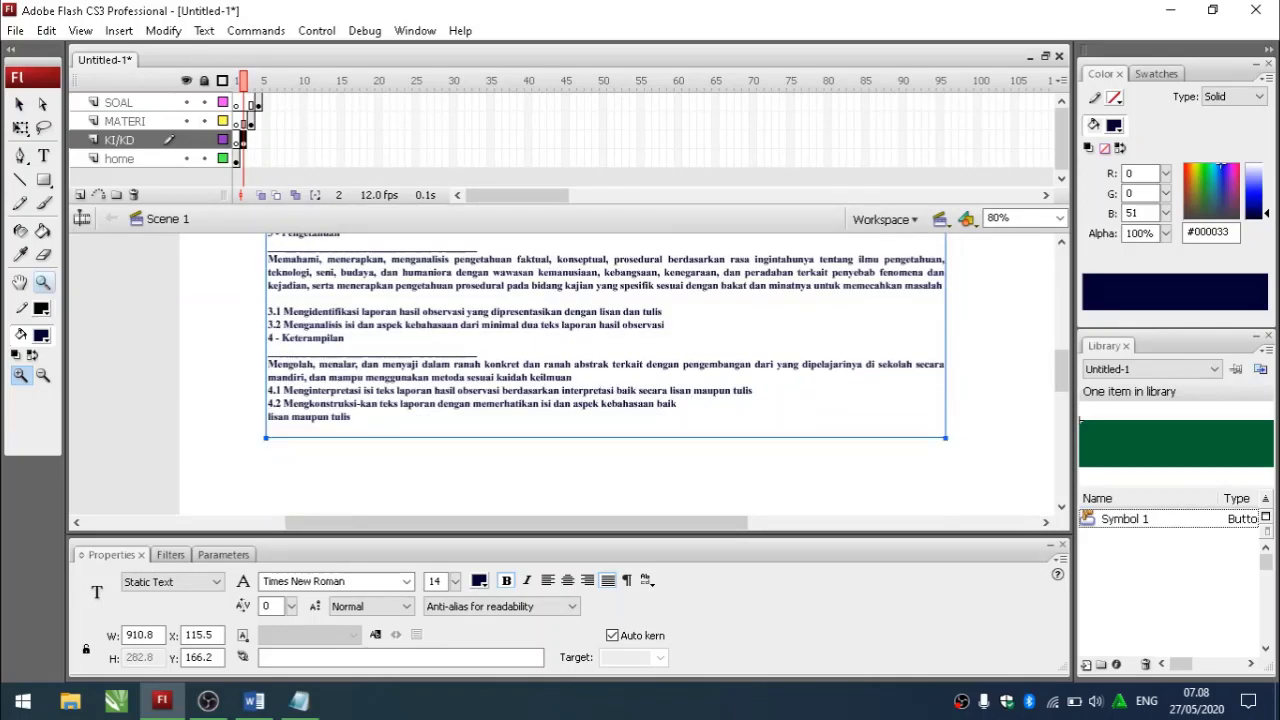
pyautogui.click(43, 156)
pyautogui.click(430, 286)
pyautogui.hotkey('ctrl', 'a')
pyautogui.doubleClick(435, 581)
pyautogui.write('16')
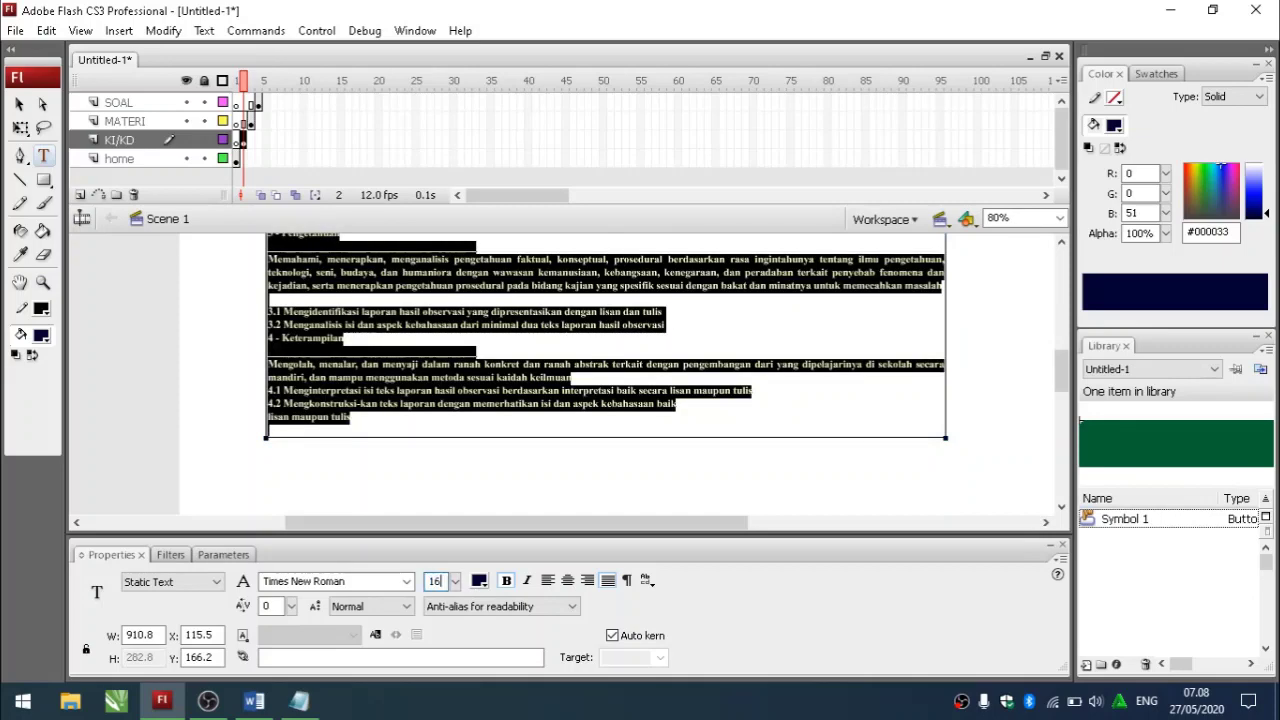
pyautogui.press('Return')
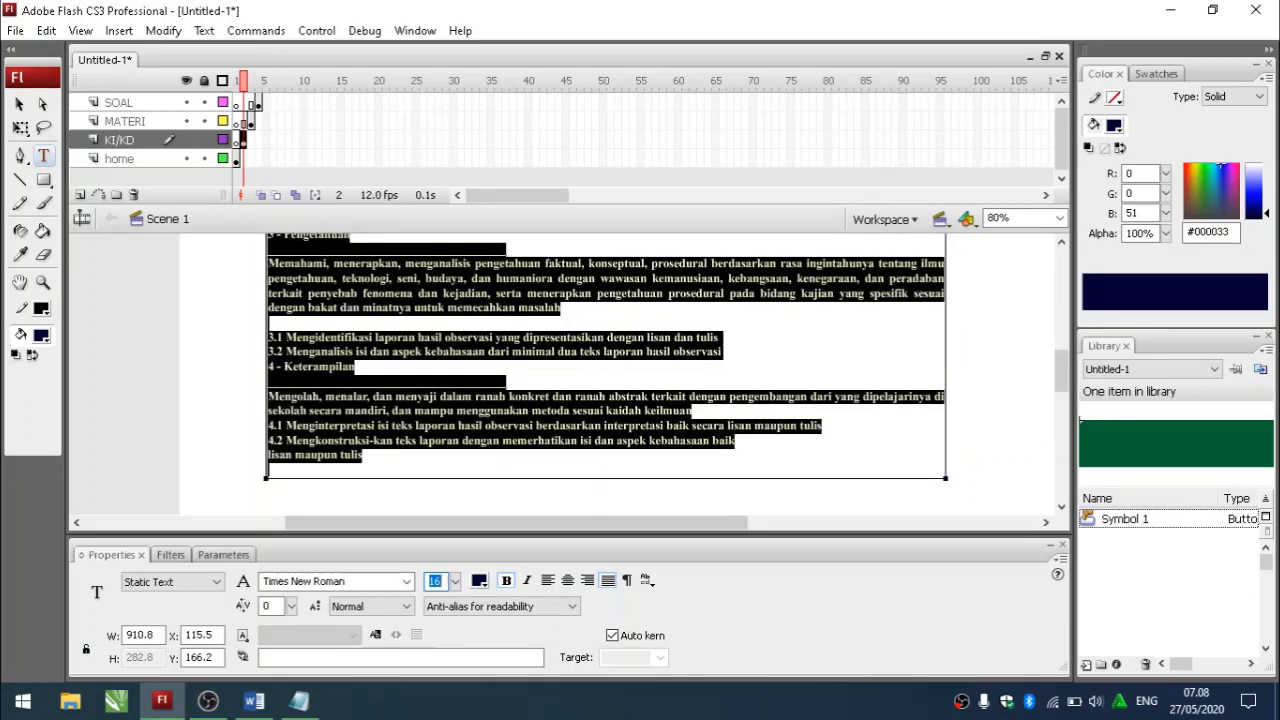
pyautogui.click(1000, 400)
# - Widen the competency text block on the KI/KD frame to about 1007
pyautogui.scroll(3, 620, 375)
pyautogui.scroll(-5, 620, 375)
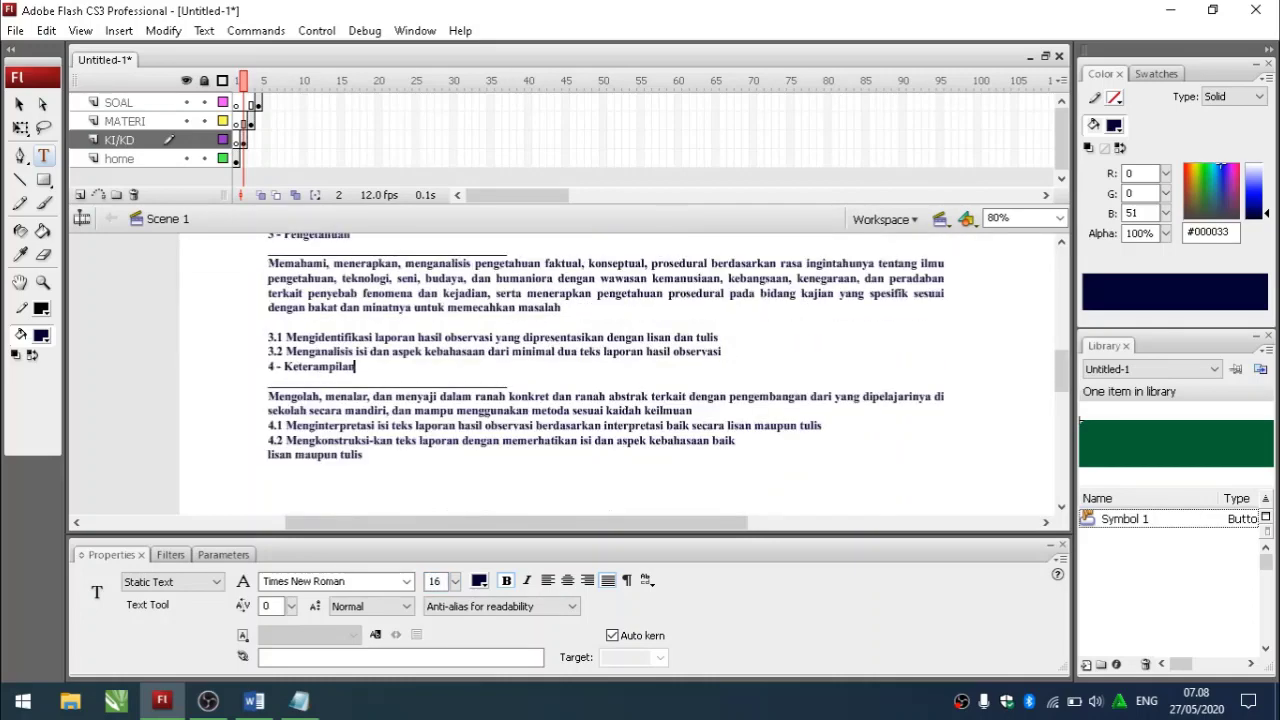
pyautogui.press('Escape')
pyautogui.hscroll(5, 560, 375)
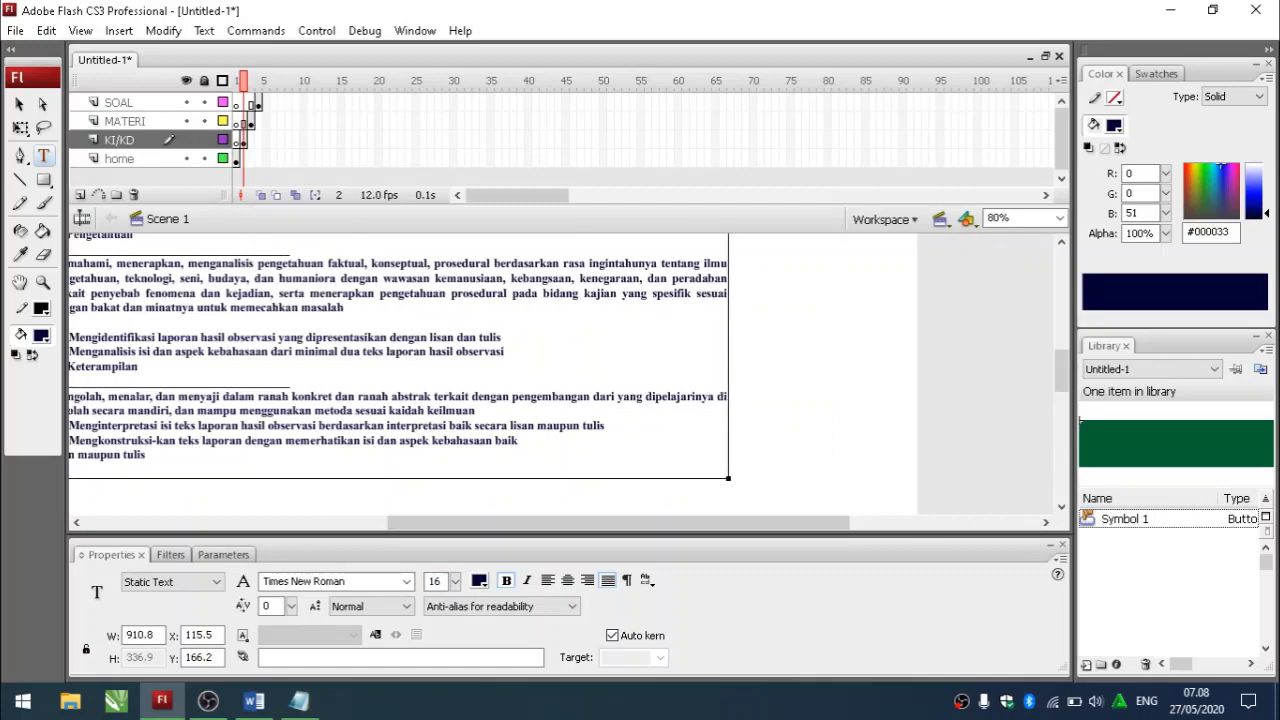
pyautogui.moveTo(745, 478); pyautogui.dragTo(804, 478)
pyautogui.hscroll(-6, 560, 375)
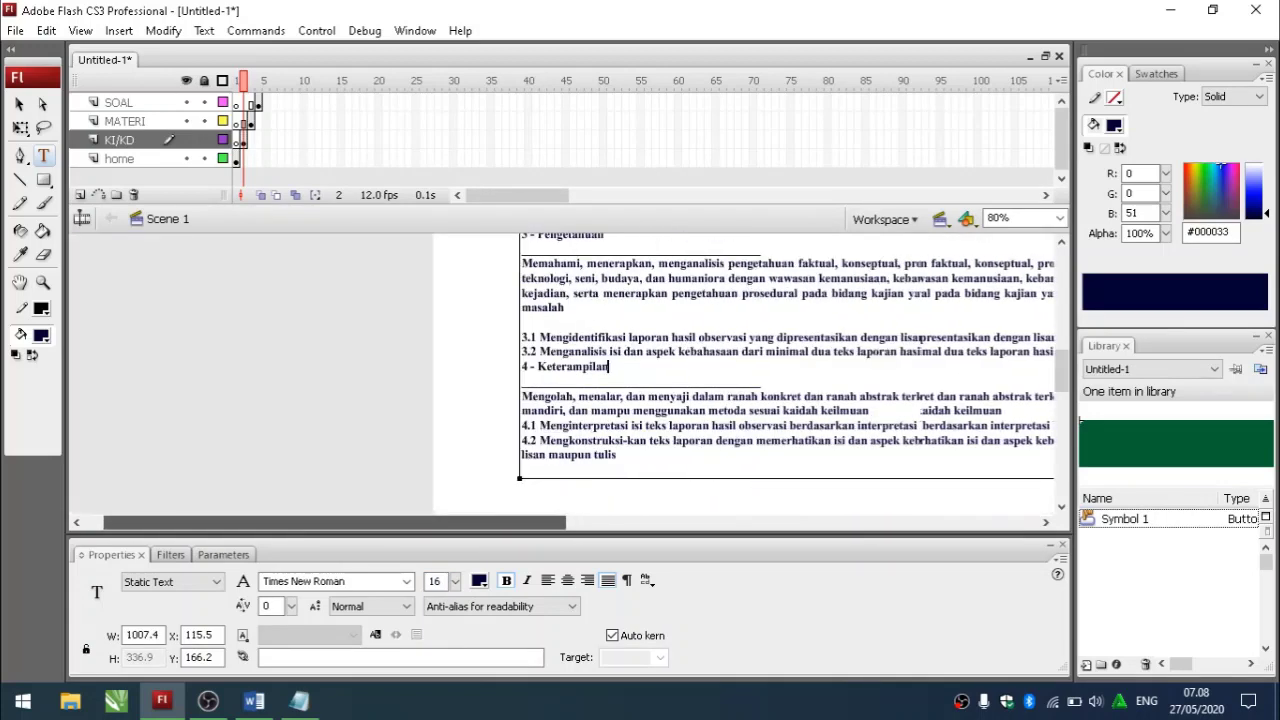
pyautogui.scroll(3, 650, 375)
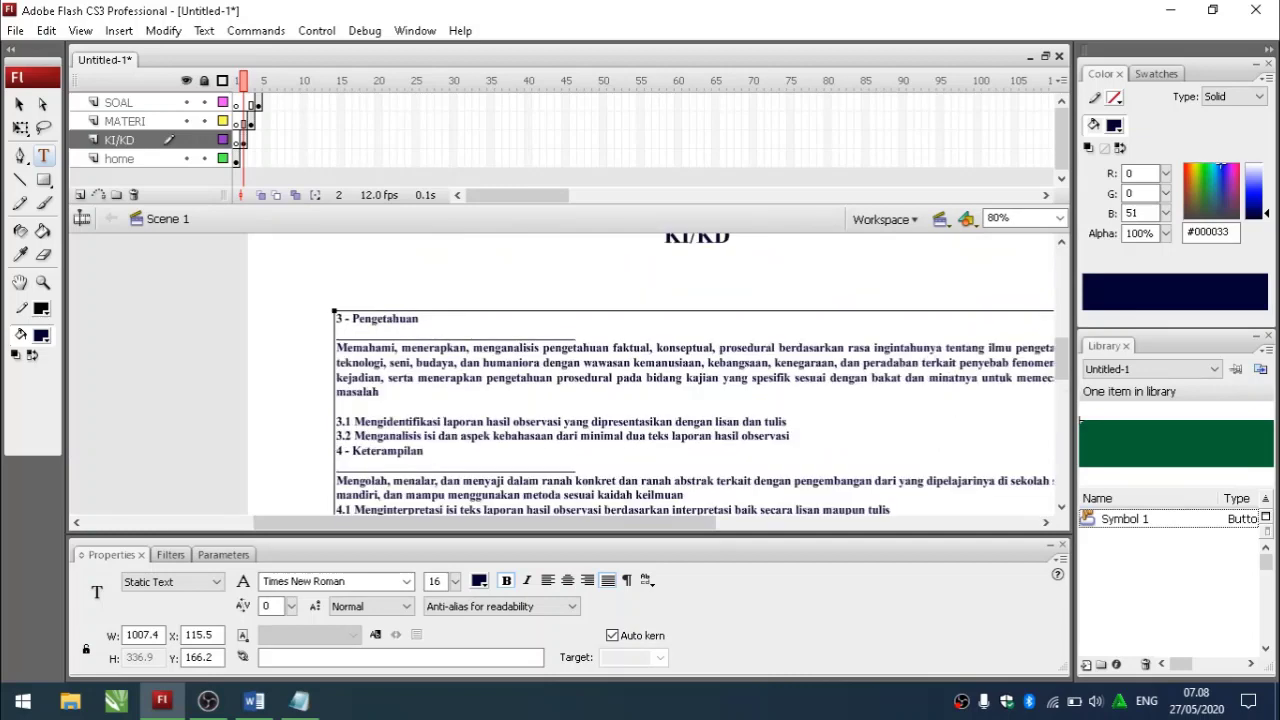
# - Insert a blank line above "4 - Keterampilan" and prefix the "3 - Pengetahuan" heading with "KI" in the competency text
pyautogui.scroll(-3, 650, 375)
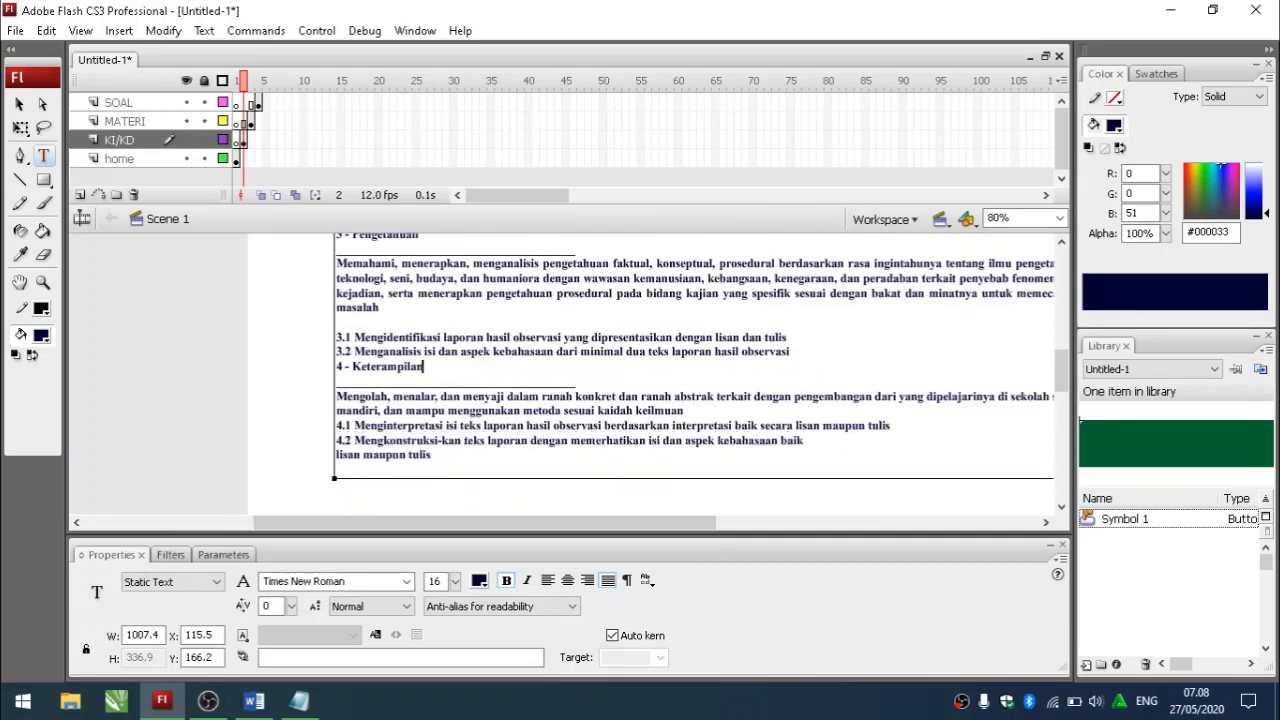
pyautogui.press('Return')
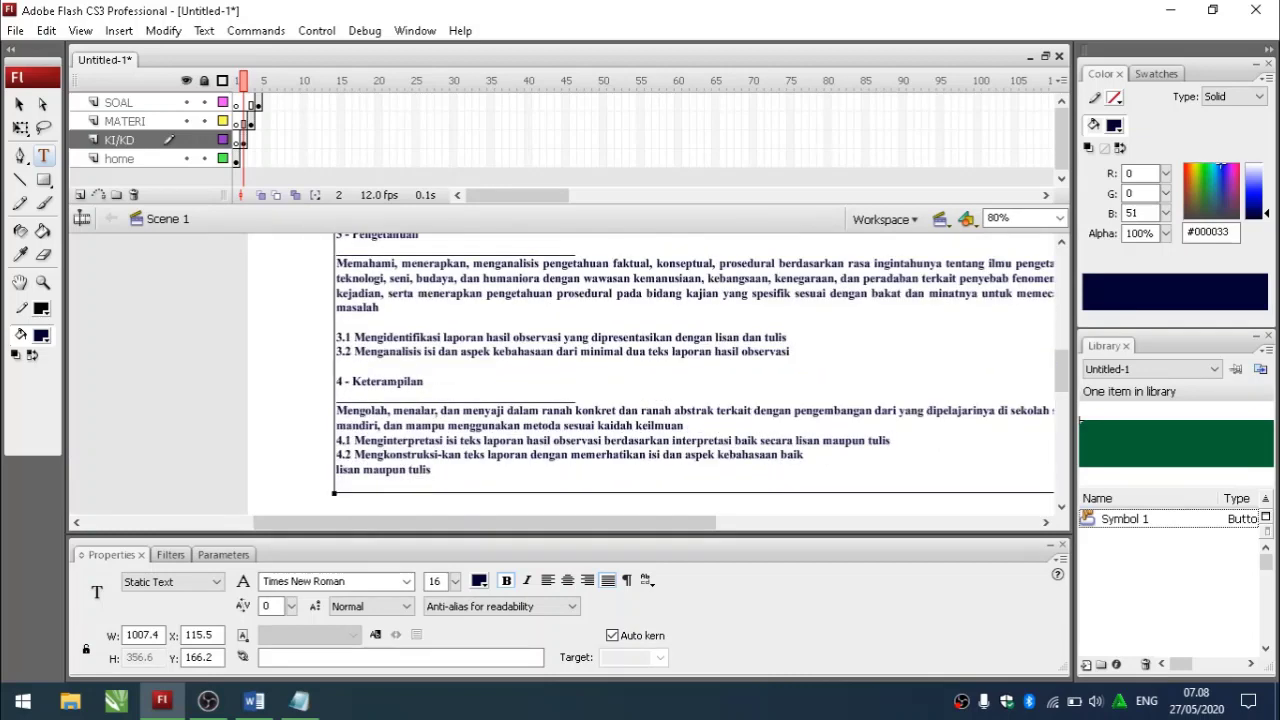
pyautogui.scroll(6, 650, 375)
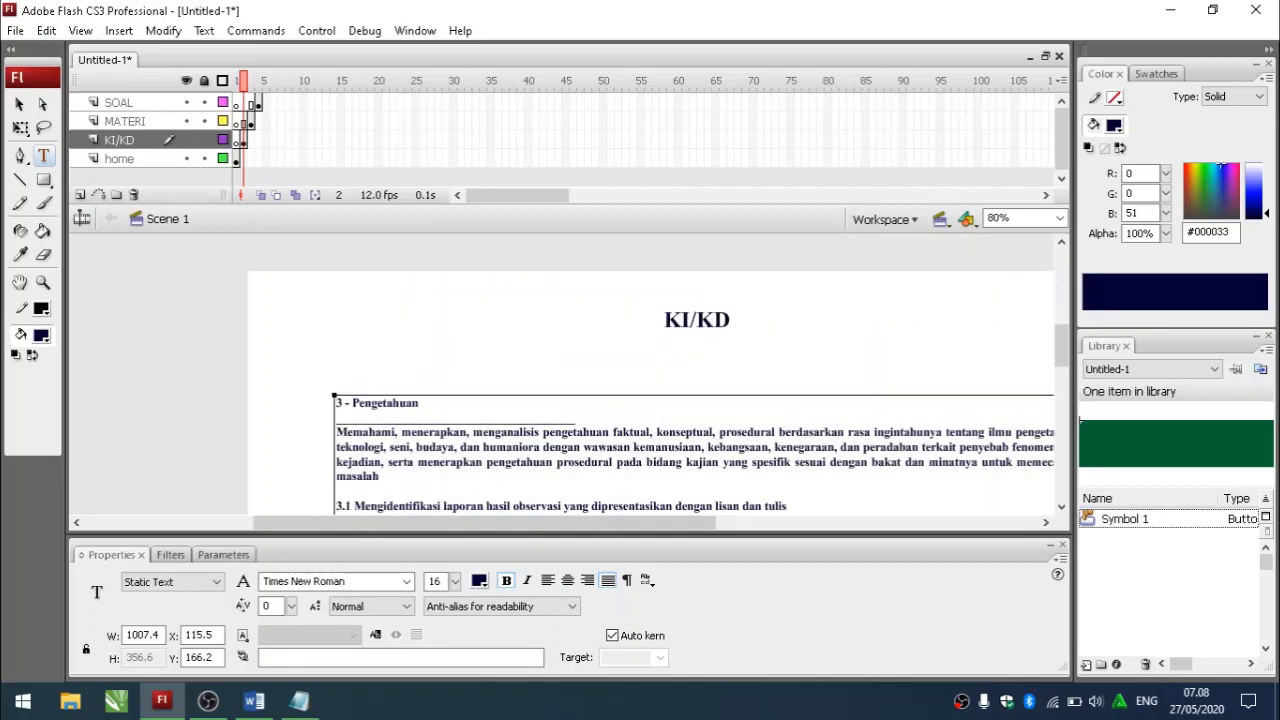
pyautogui.write('KI')
# - Add a line reading "KD" directly above item 3.1 in the competency text
pyautogui.scroll(-2, 650, 375)
pyautogui.click(337, 323)
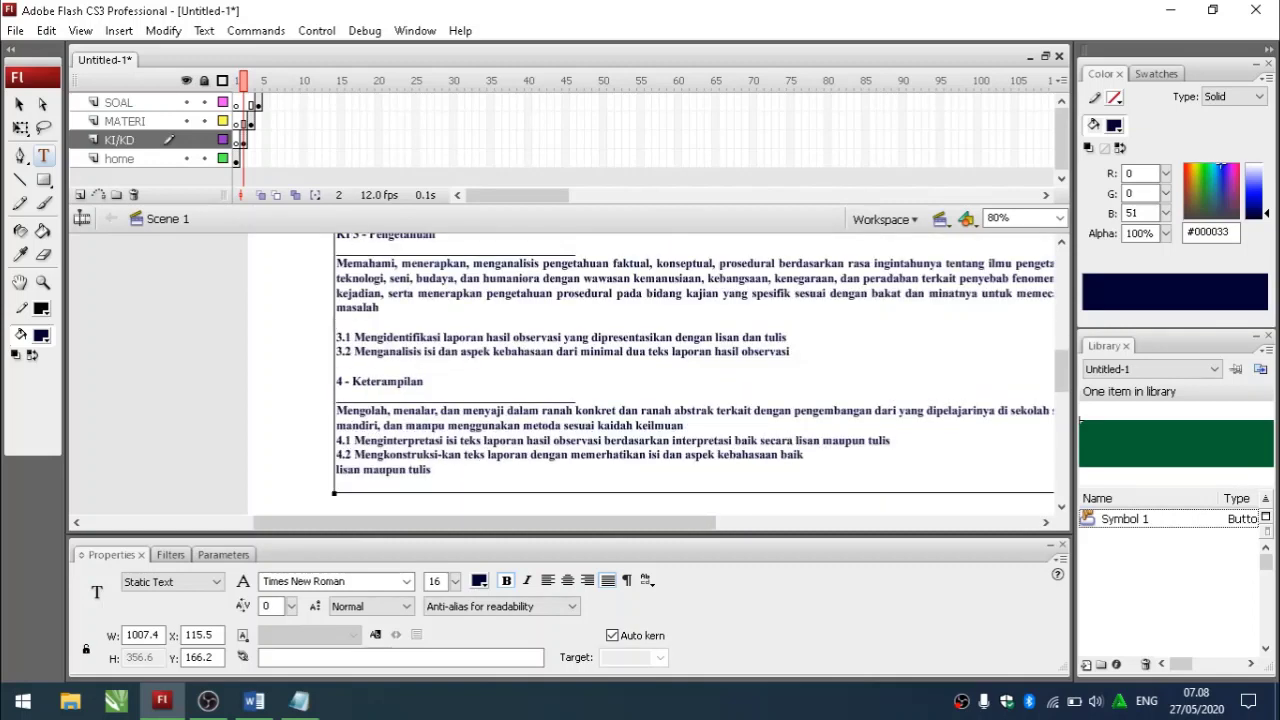
pyautogui.press('Return')
pyautogui.write('KD')
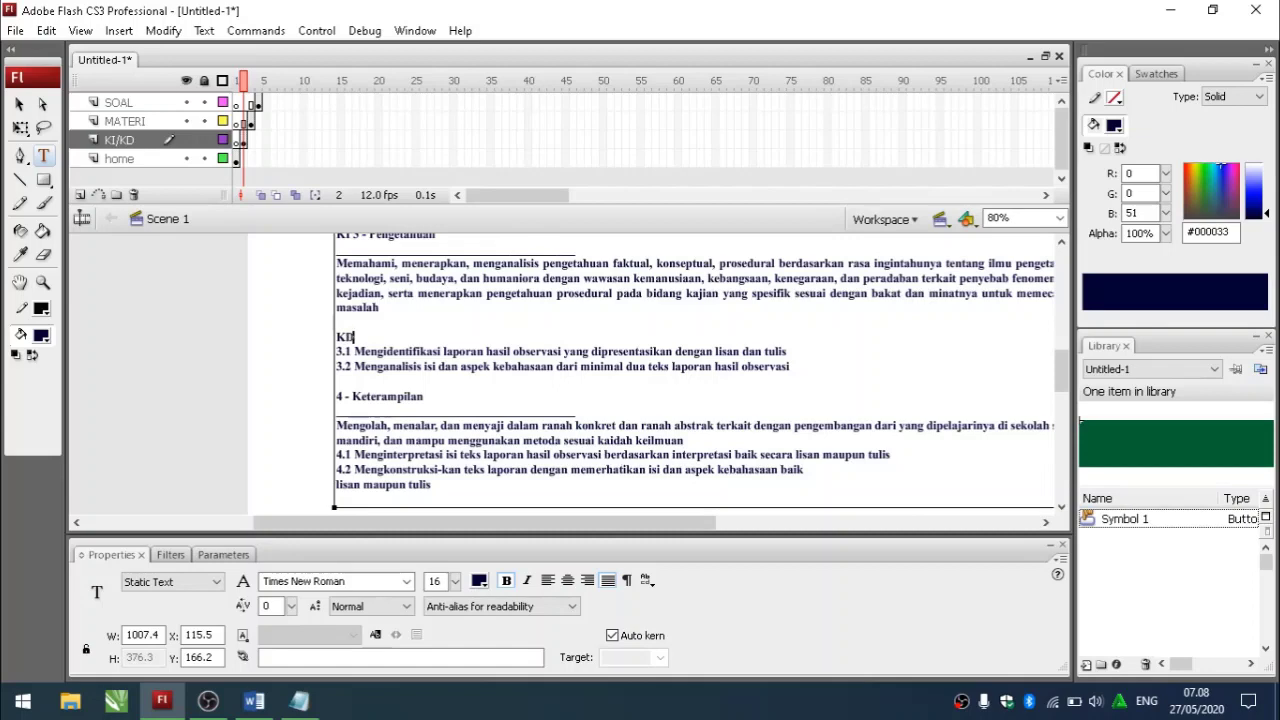
# - Prefix the "4 - Keterampilan" heading with "KI" and add a "KD" line with a blank line before it above item 4.1
pyautogui.write('KI')
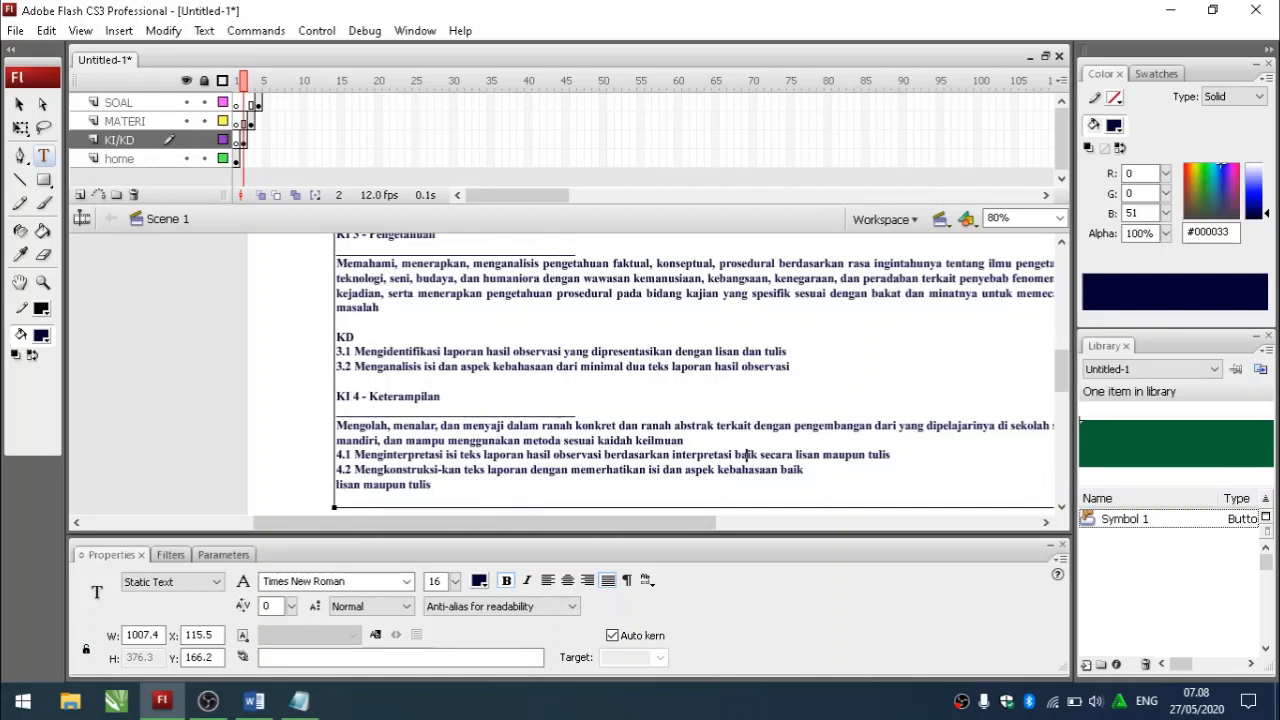
pyautogui.press('Return')
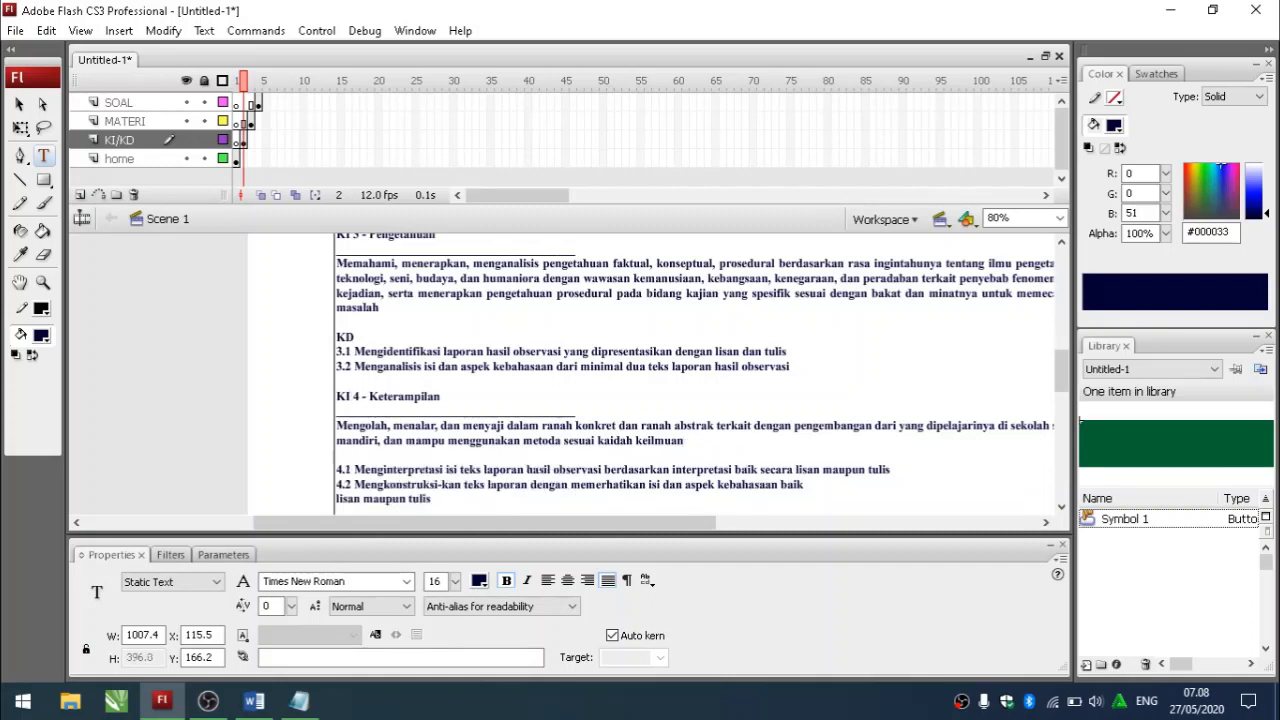
pyautogui.write('KD')
pyautogui.scroll(-3, 650, 380)
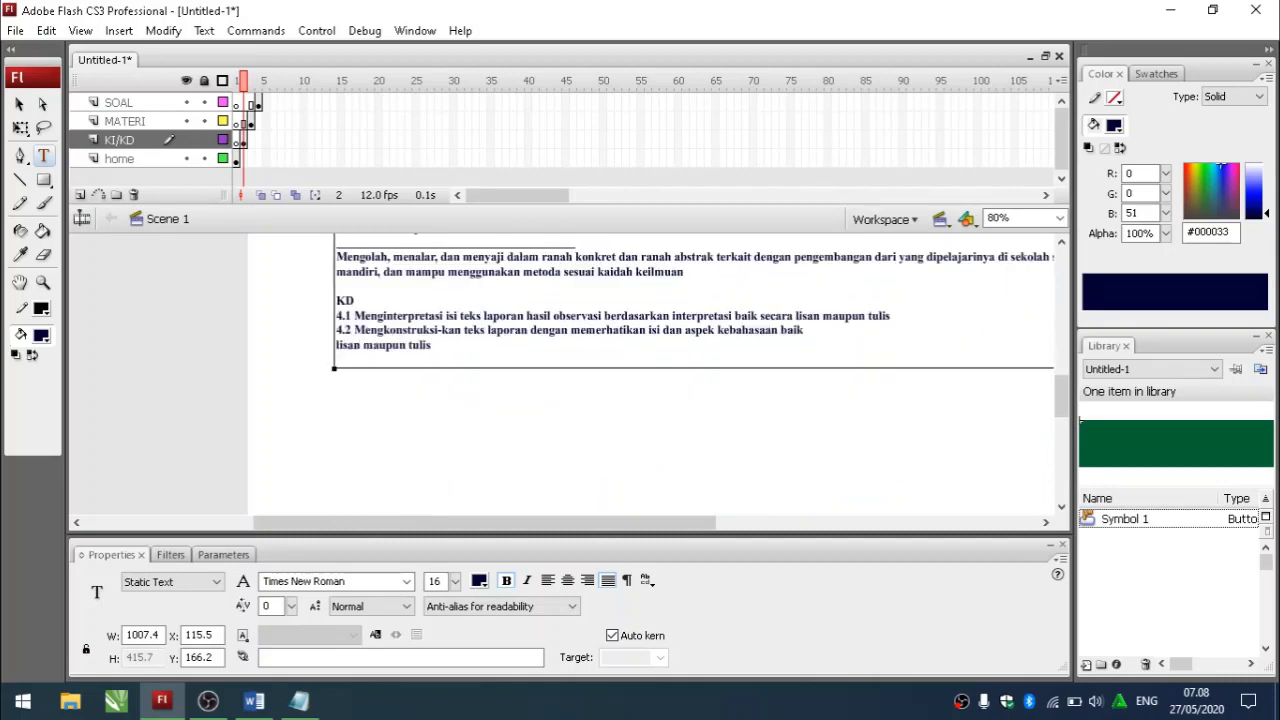
pyautogui.click(650, 430)
pyautogui.scroll(4, 650, 430)
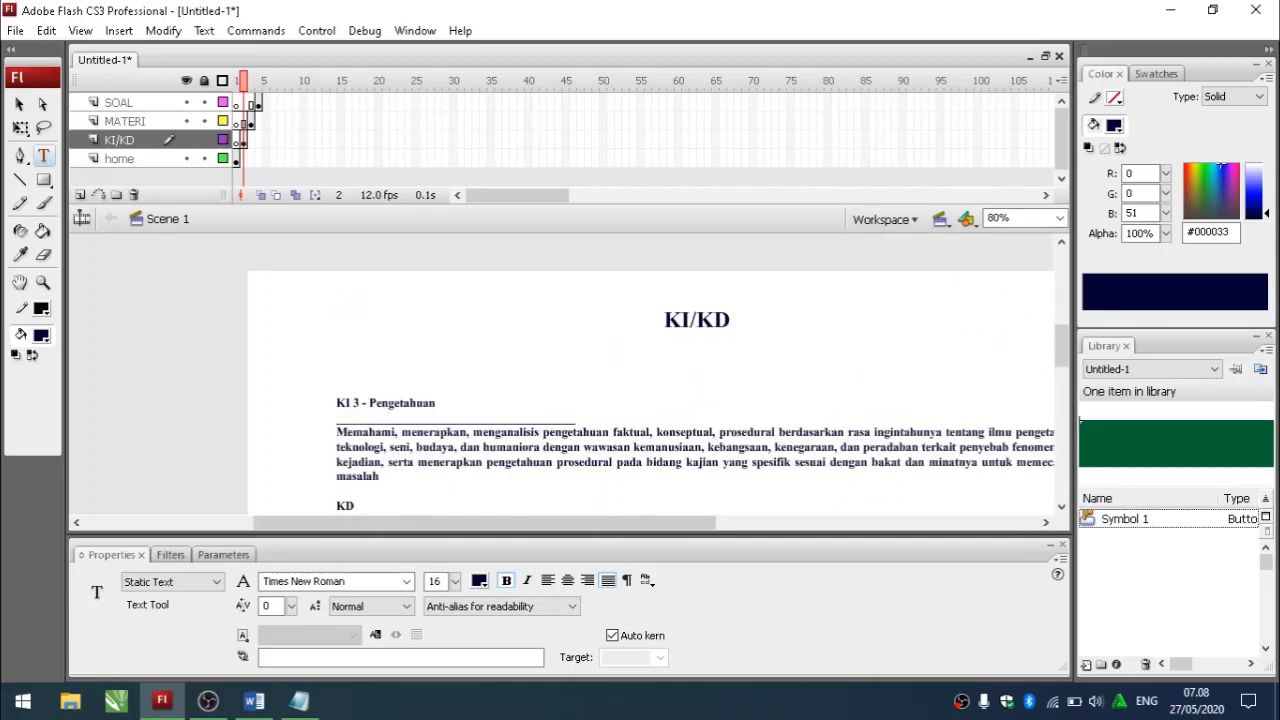
# - Review the whole KI/KD competency text on the stage, including its line ends and lower edge
pyautogui.scroll(-2, 650, 380)
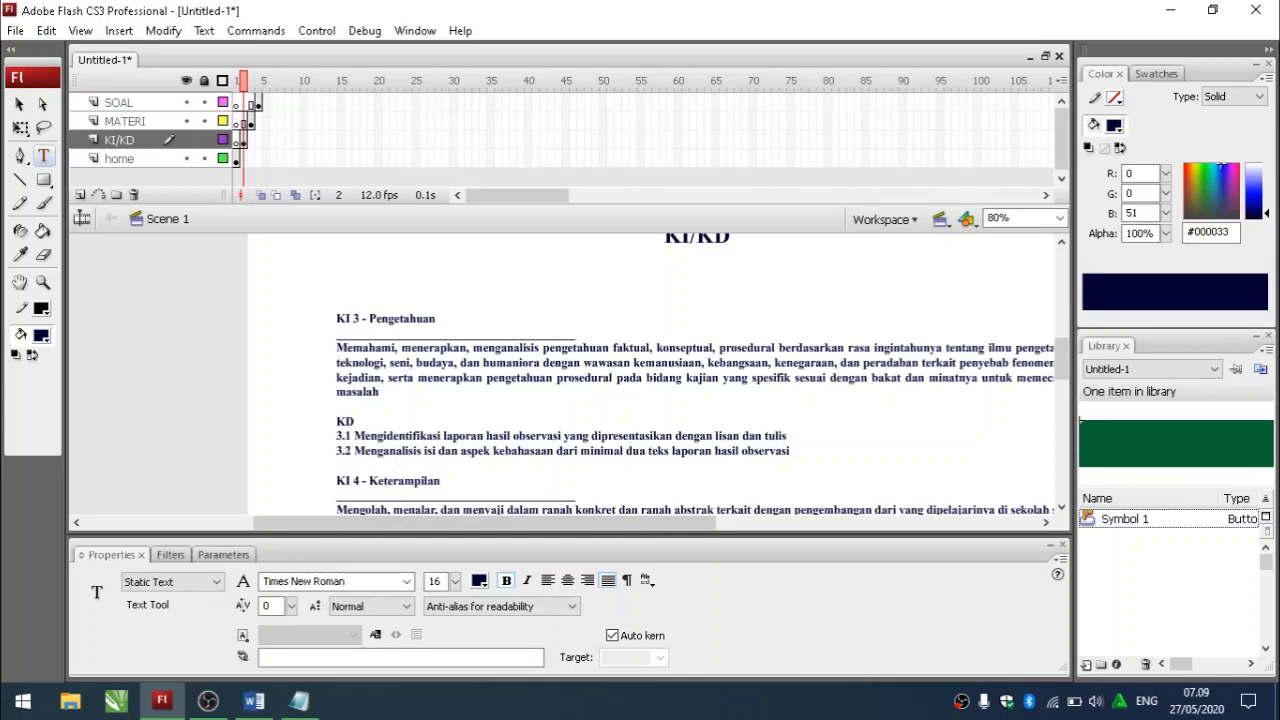
pyautogui.click(580, 407)
pyautogui.scroll(-3, 580, 407)
pyautogui.scroll(1, 580, 407)
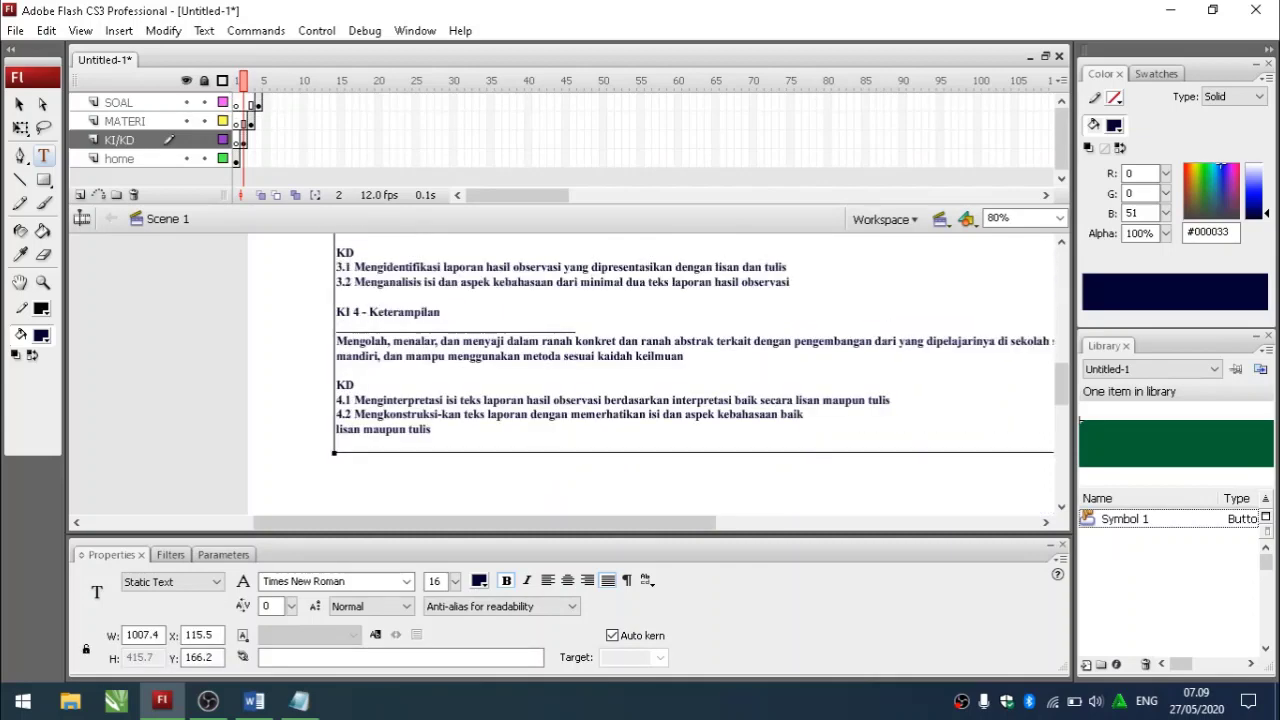
pyautogui.moveTo(580, 523); pyautogui.dragTo(674, 523)
pyautogui.hscroll(2, 560, 380)
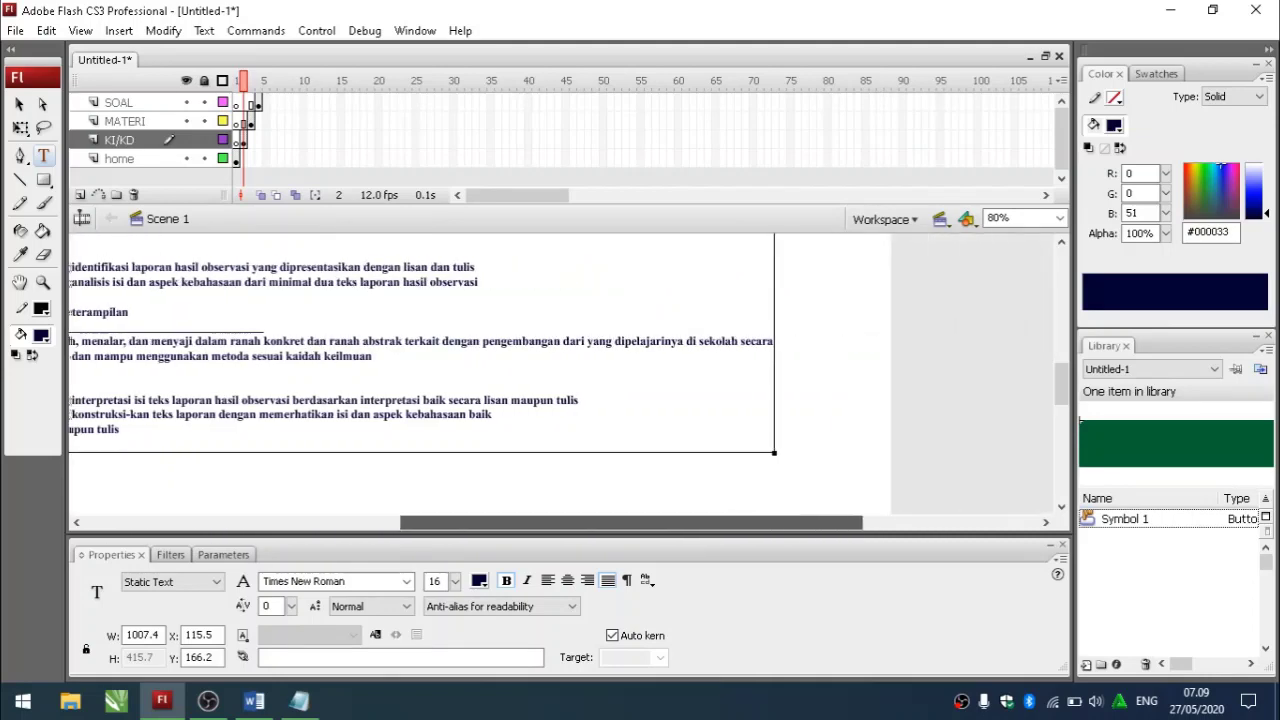
pyautogui.hscroll(-4, 560, 380)
pyautogui.click(600, 484)
pyautogui.scroll(2, 600, 484)
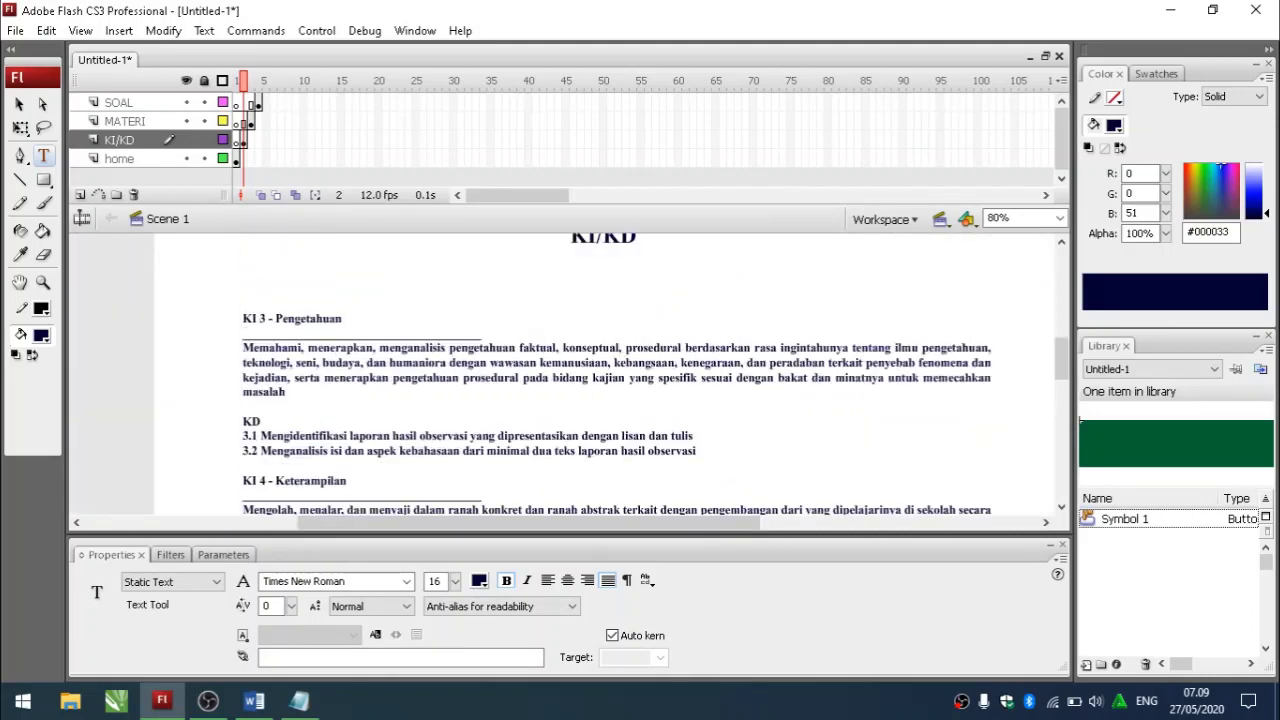
pyautogui.scroll(-2, 650, 380)
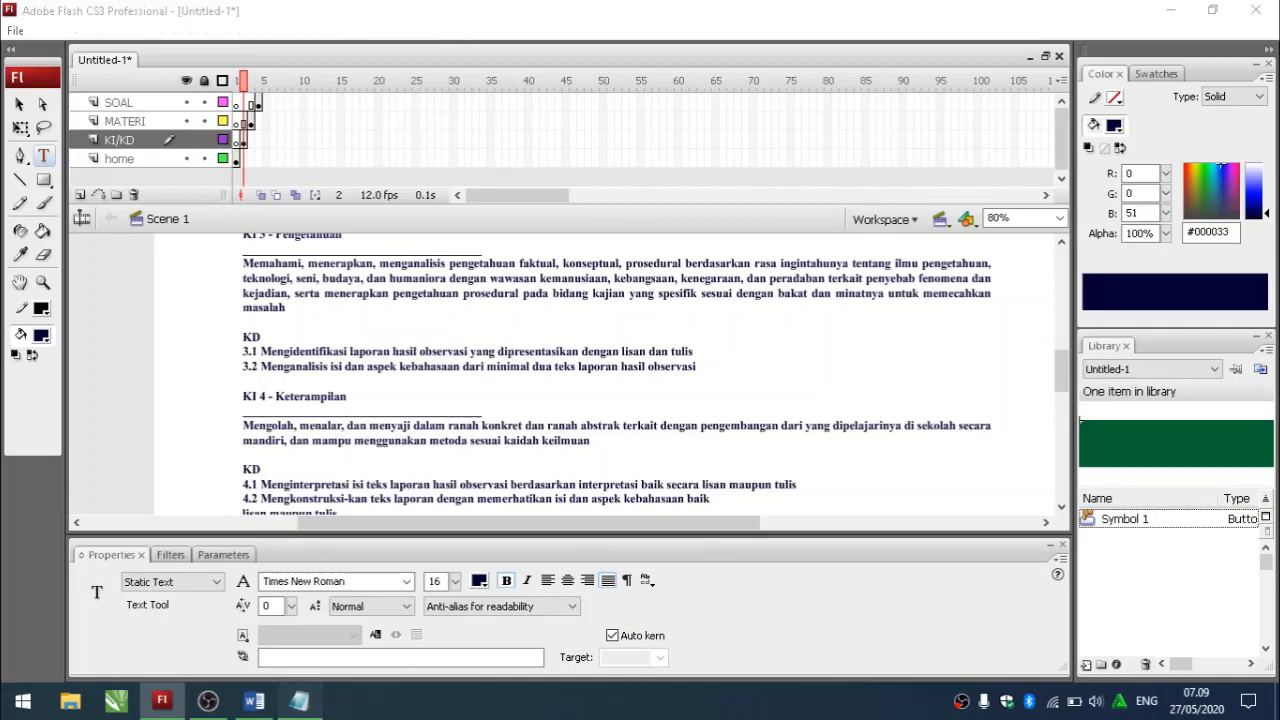
# - Switch to Notepad, add the note "SETELAH ITU KITA MASUKKAN SCRIPT NYA" below the existing notes, and return to Flash
pyautogui.click(300, 701)
pyautogui.press('Return')
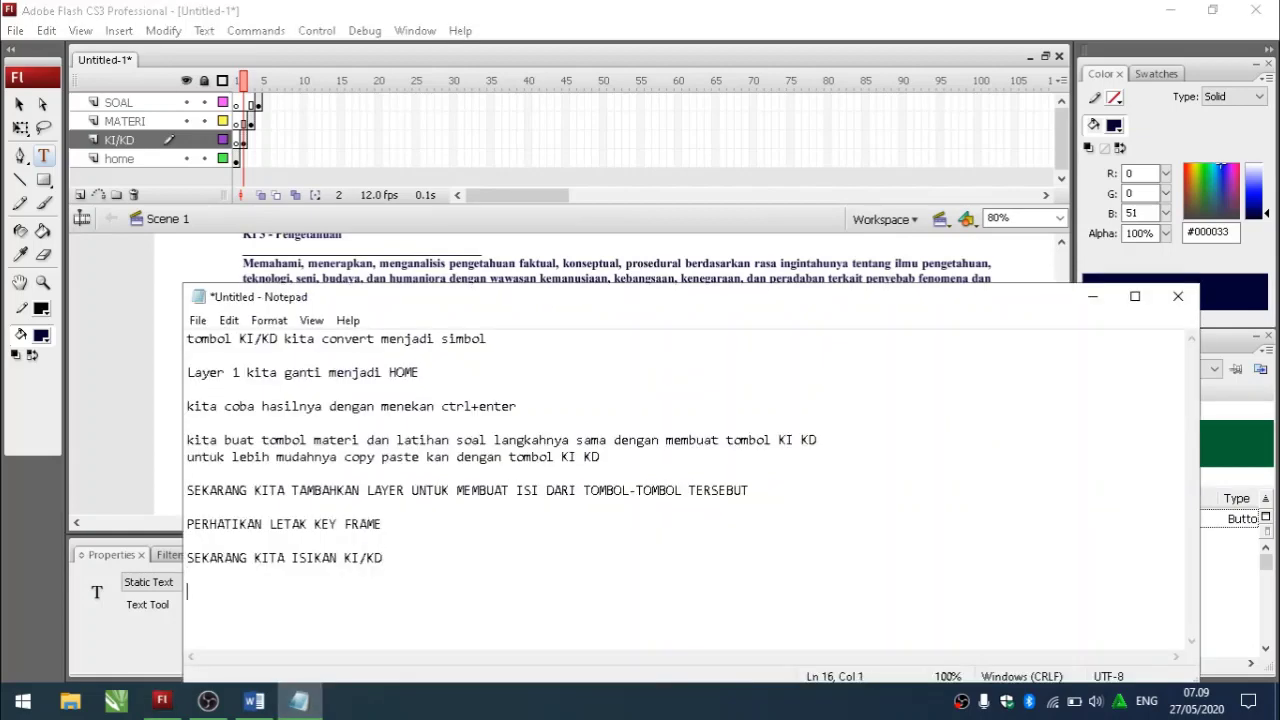
pyautogui.write('SETELAH ITU KITA MASUKKAN SCRIPNY')
pyautogui.press('BackSpace')
pyautogui.press('BackSpace')
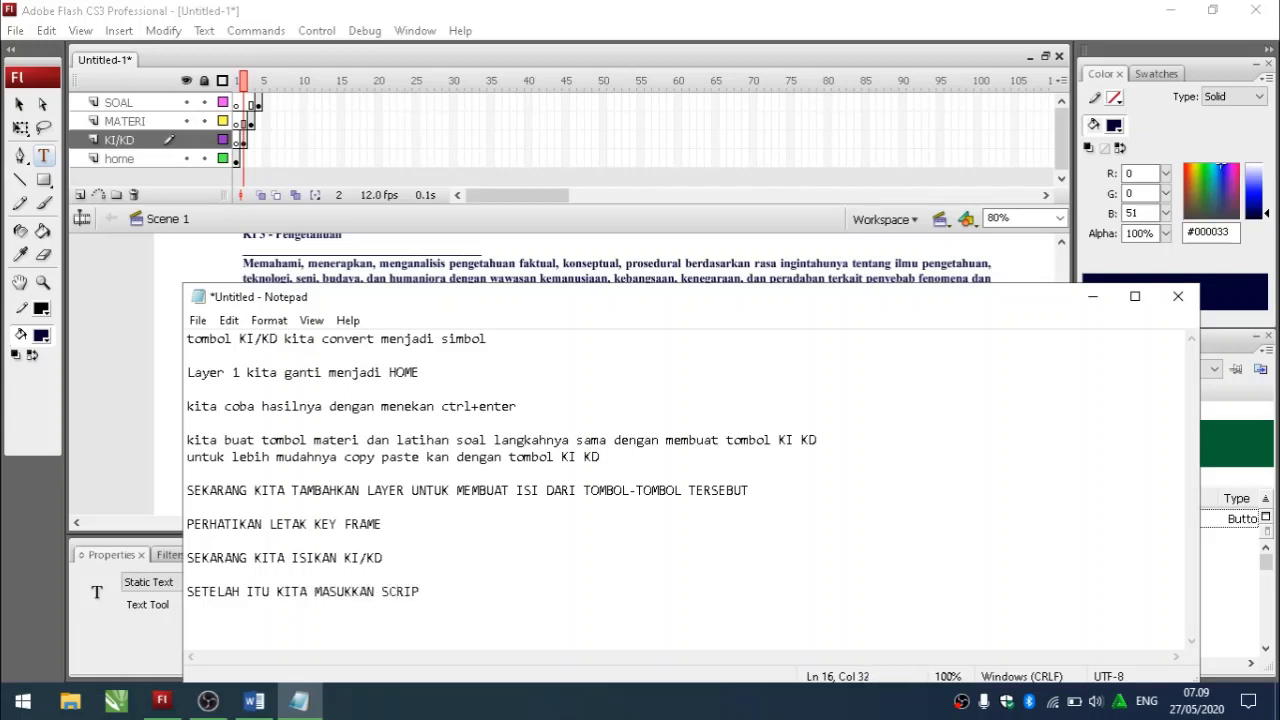
pyautogui.write('T NYA')
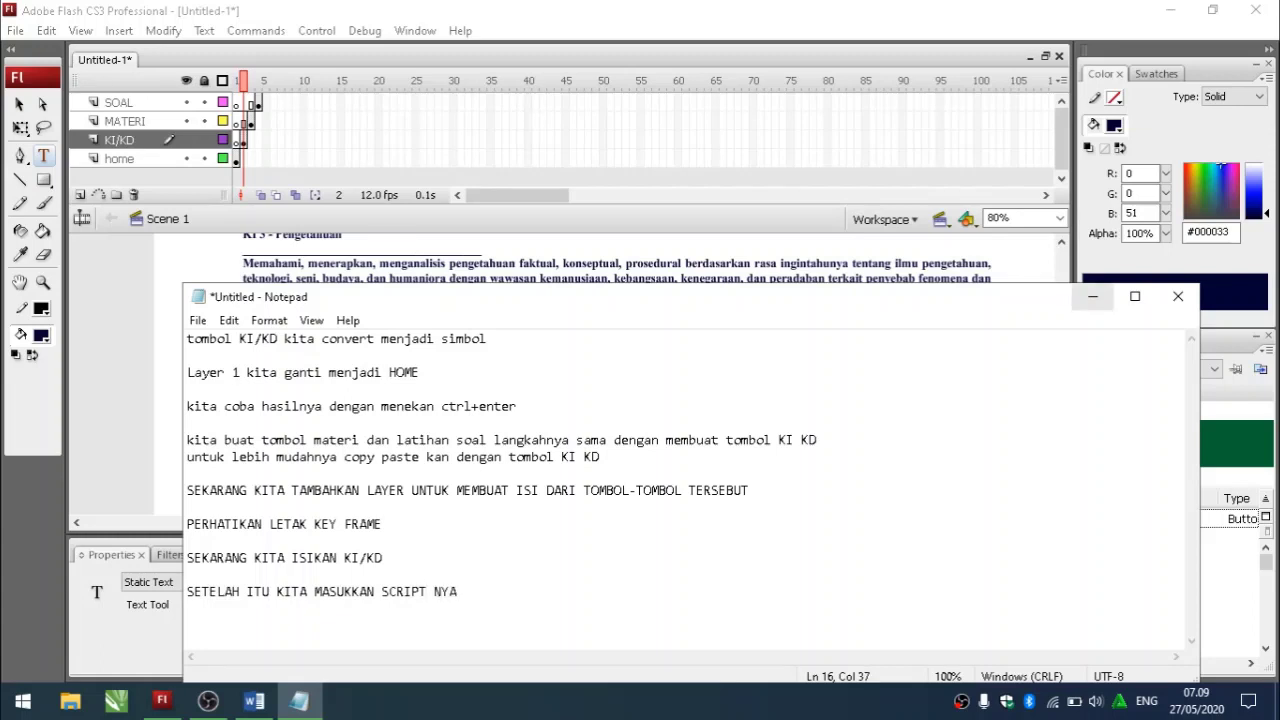
pyautogui.click(1092, 296)
# - Go to frame 1 of the home layer and activate the Selection tool
pyautogui.click(236, 160)
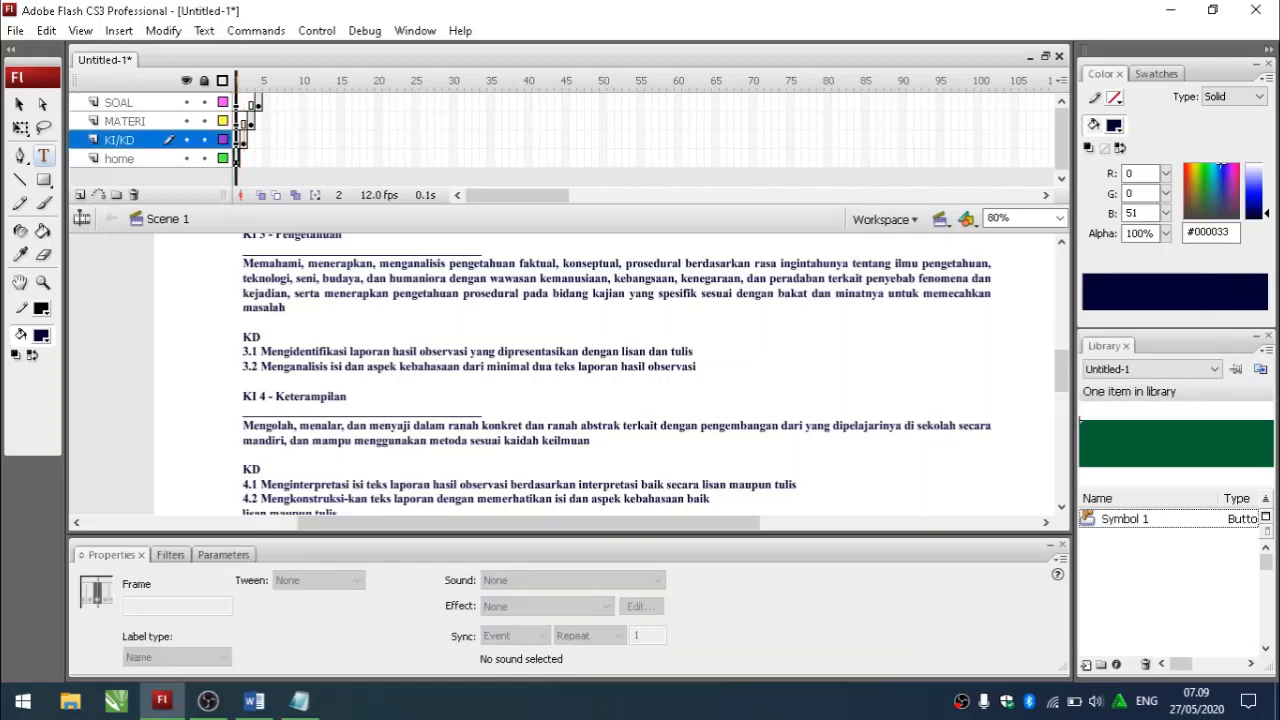
pyautogui.press('Escape')
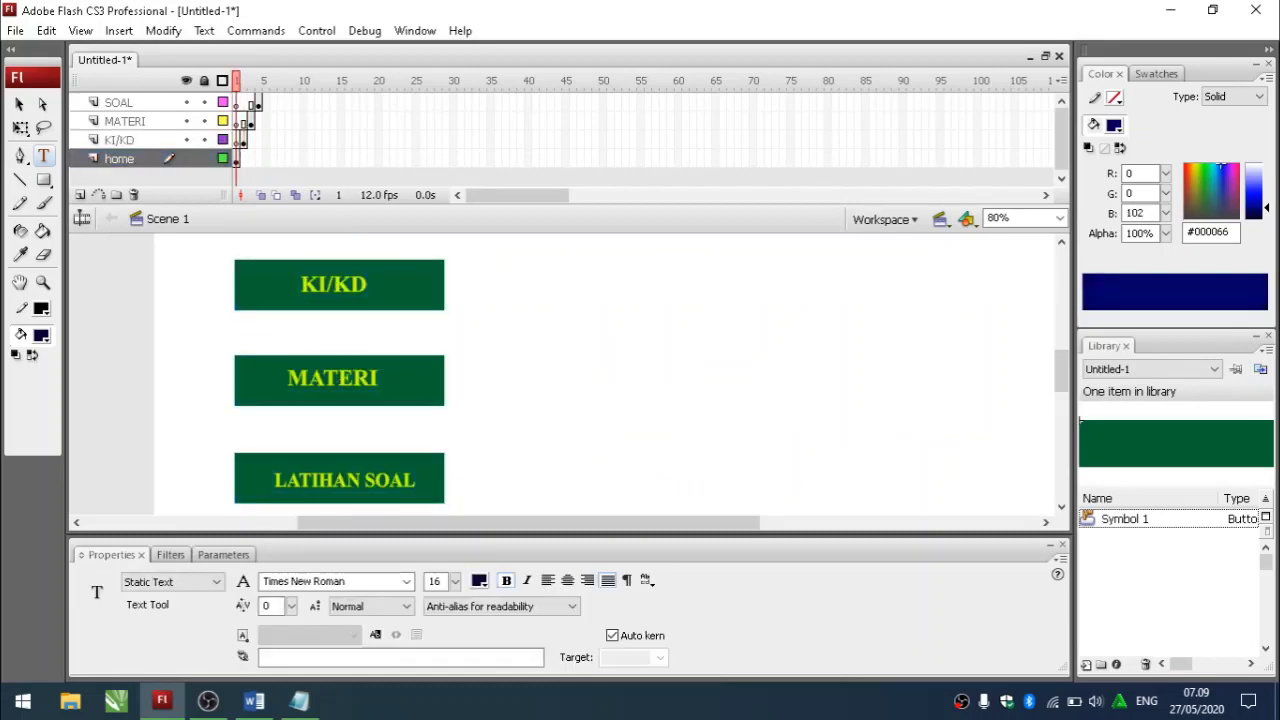
pyautogui.hotkey('ctrl', '-')
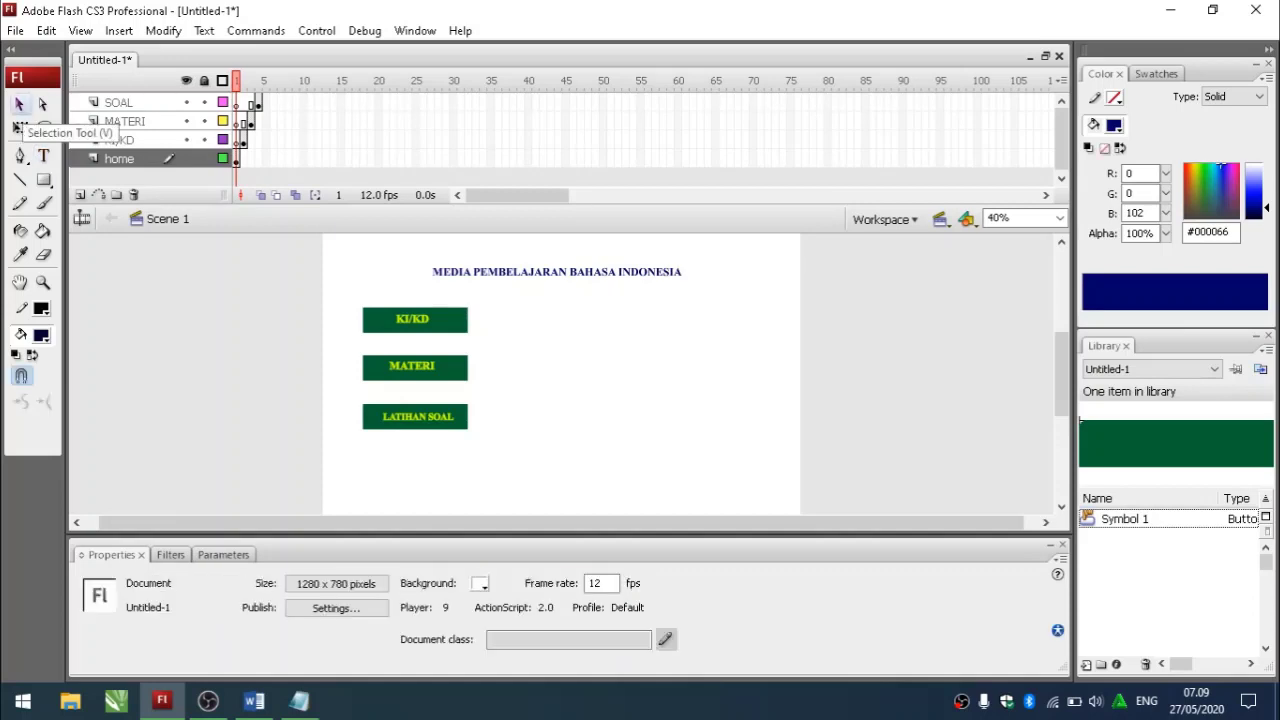
pyautogui.click(363, 309)
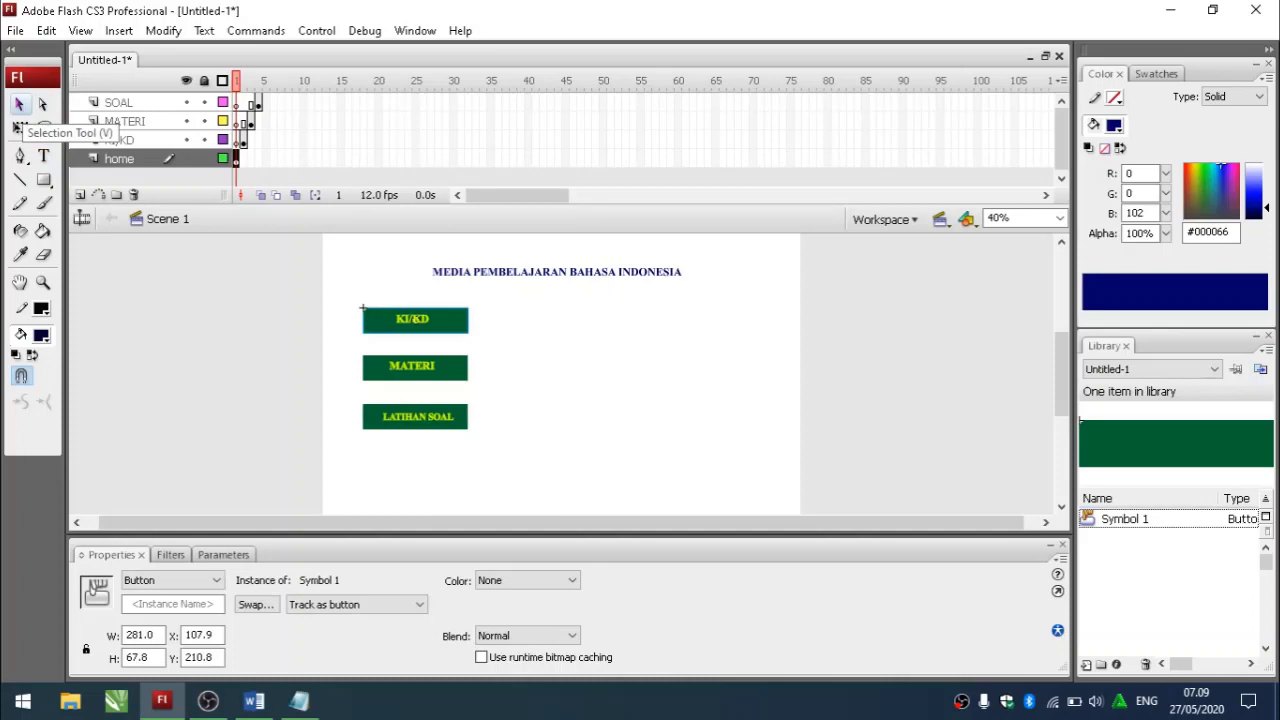
pyautogui.rightClick(450, 318)
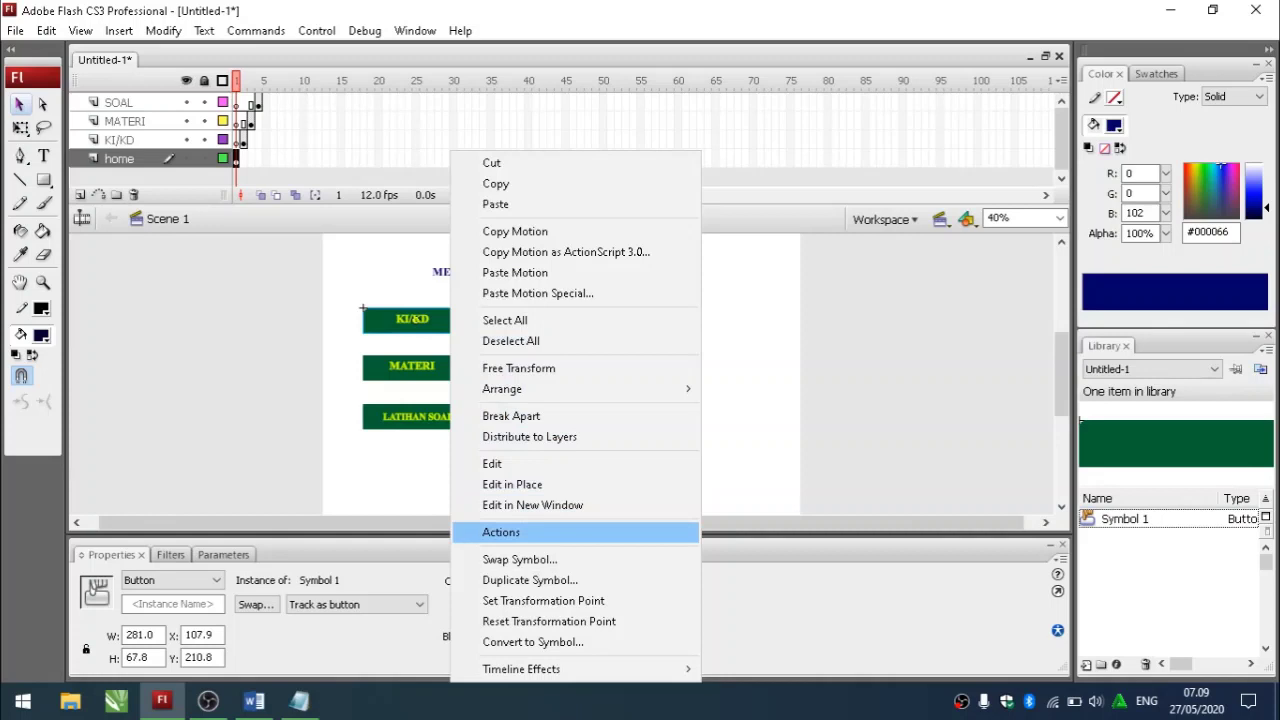
pyautogui.click(520, 532)
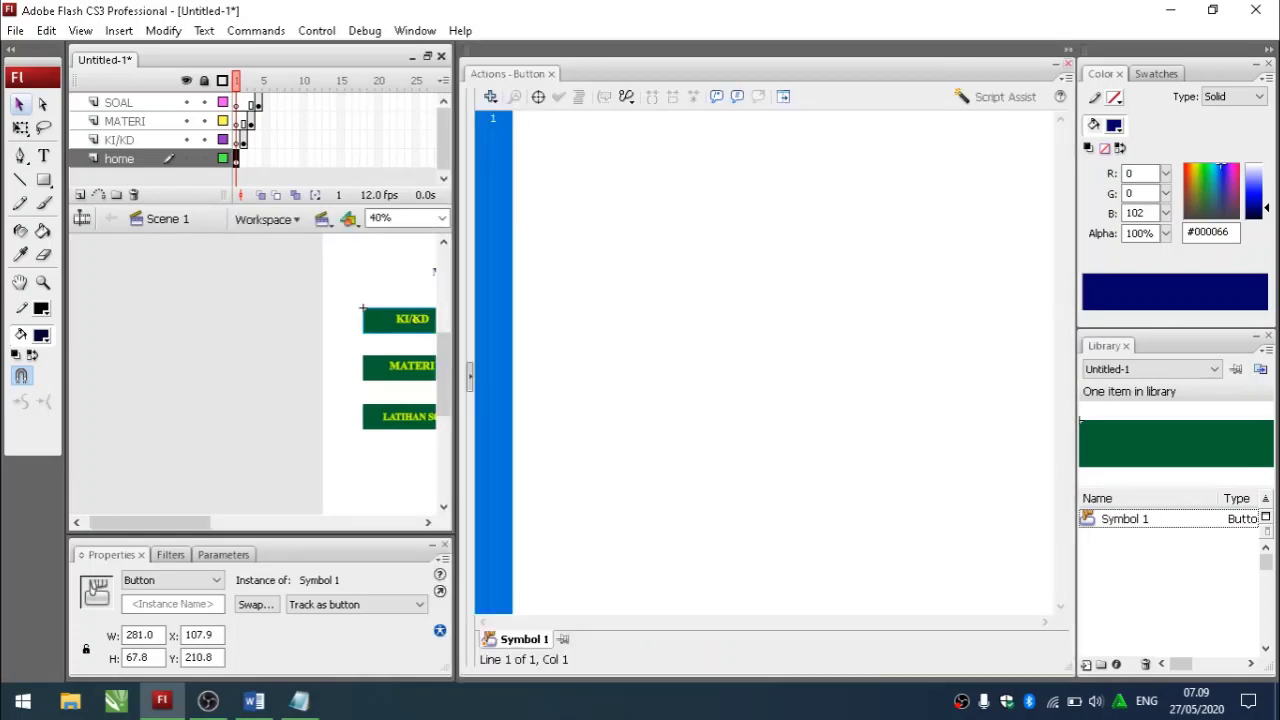
pyautogui.press('F9')
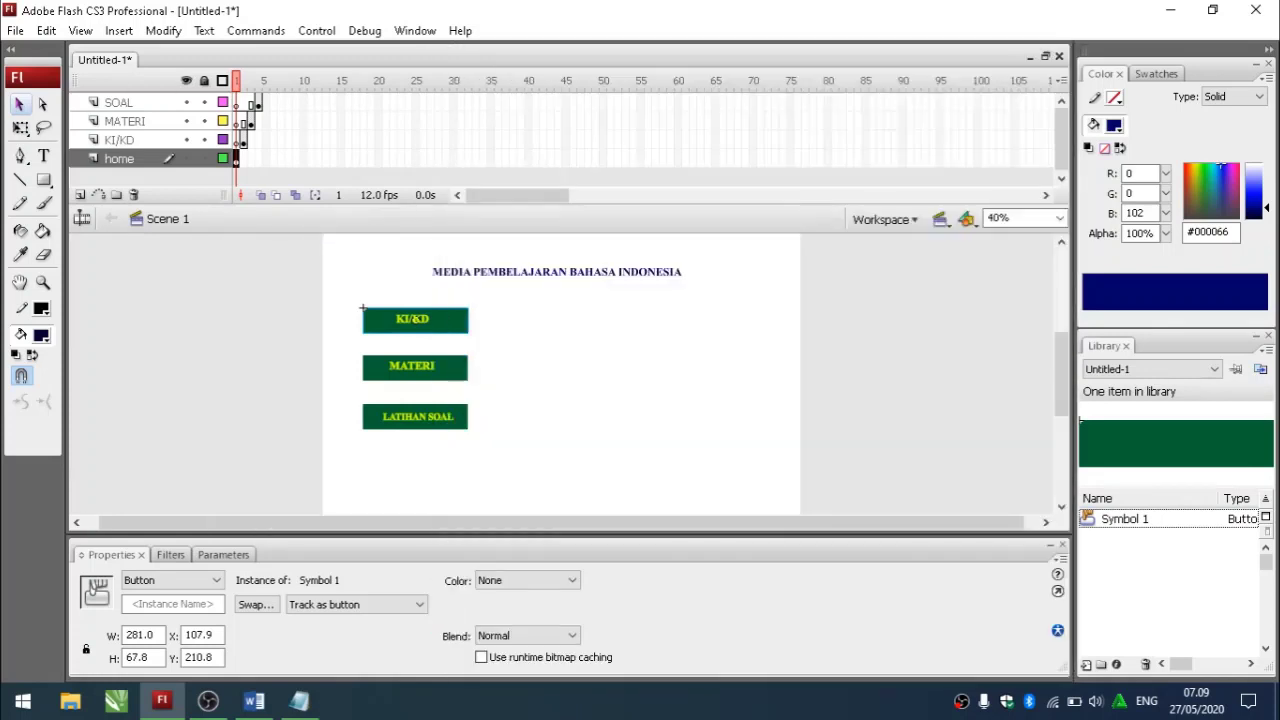
pyautogui.press('Escape')
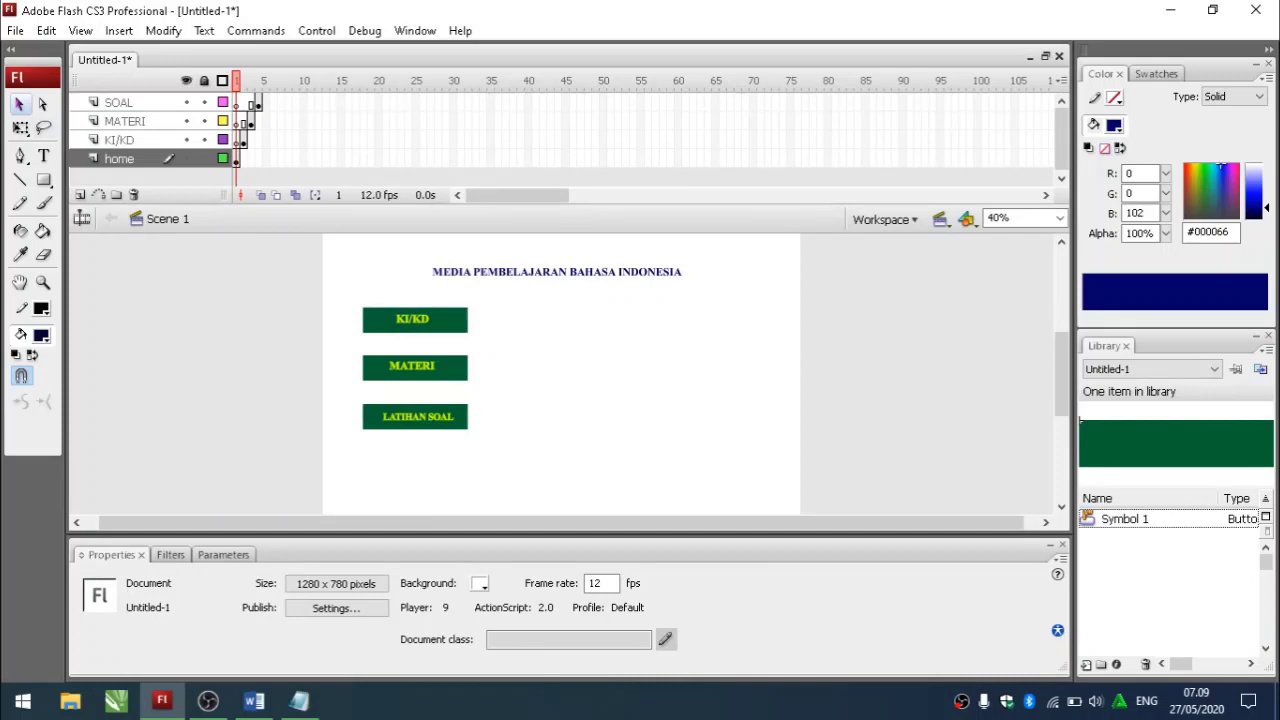
# - Open the Actions of the KI/KD button instance and start its script with the handler "on (press){"
pyautogui.click(364, 310)
pyautogui.rightClick(364, 310)
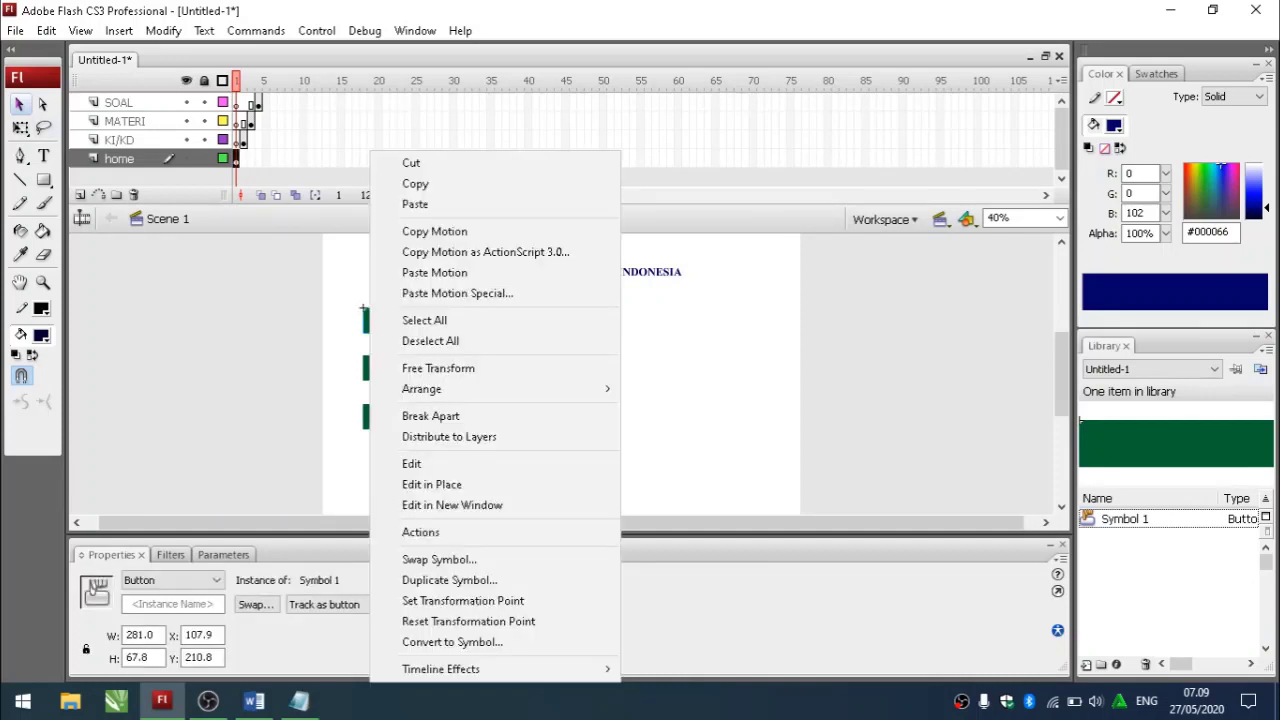
pyautogui.click(430, 532)
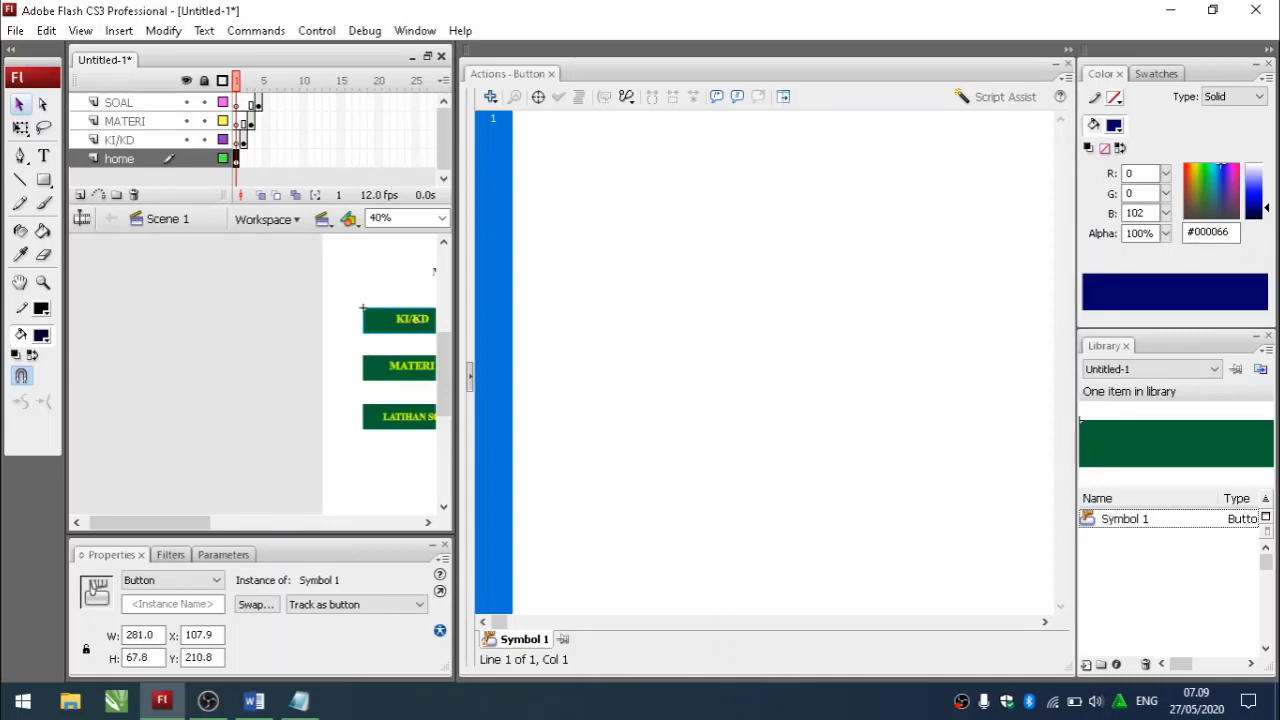
pyautogui.write('on (')
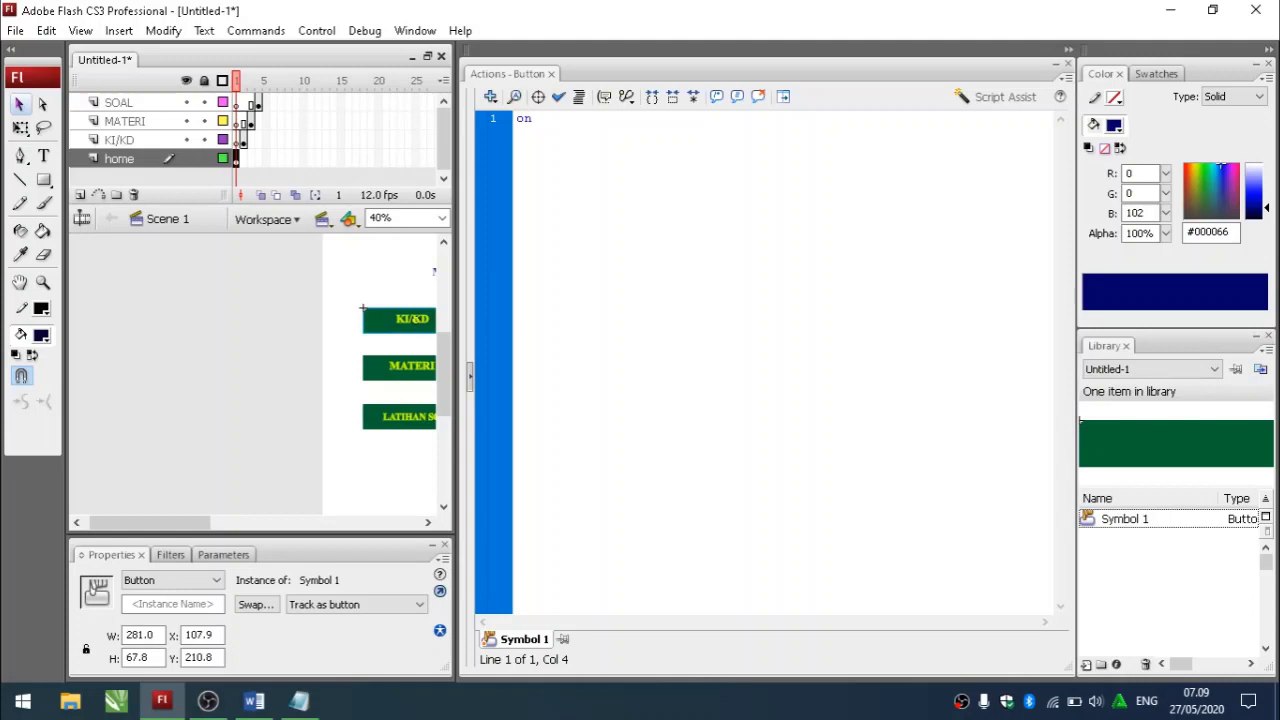
pyautogui.write('pre')
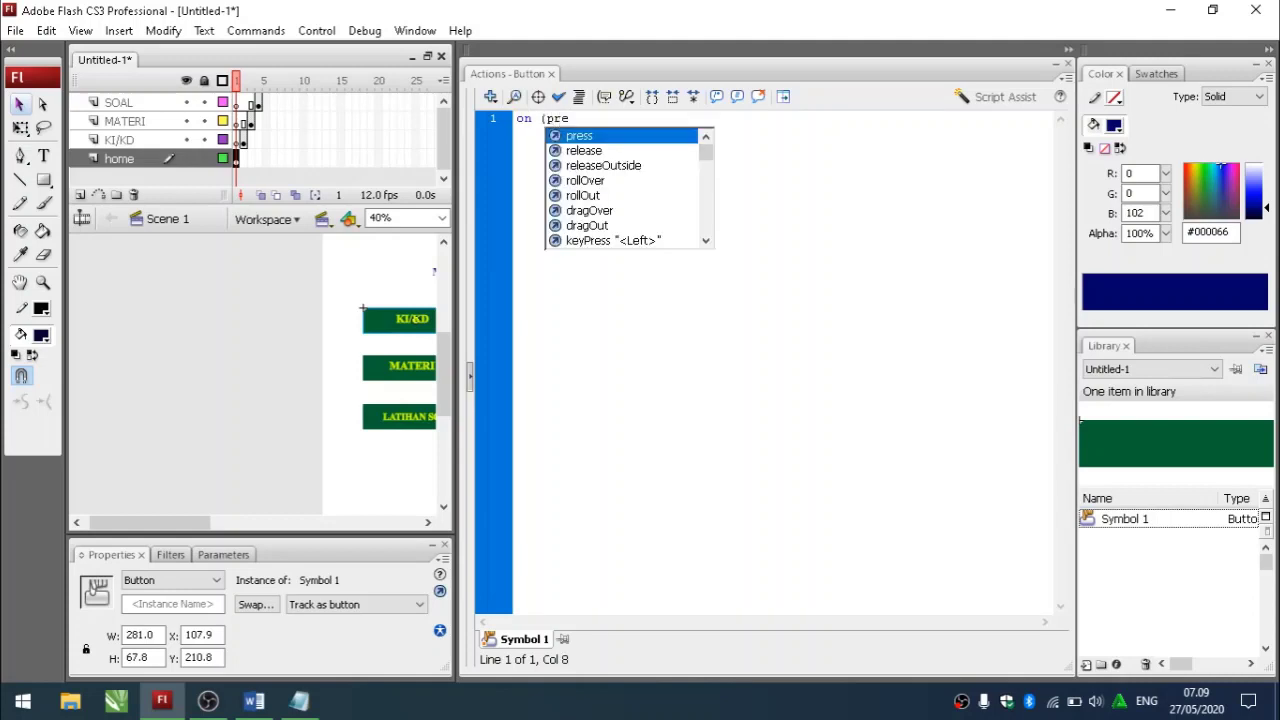
pyautogui.write('ss)')
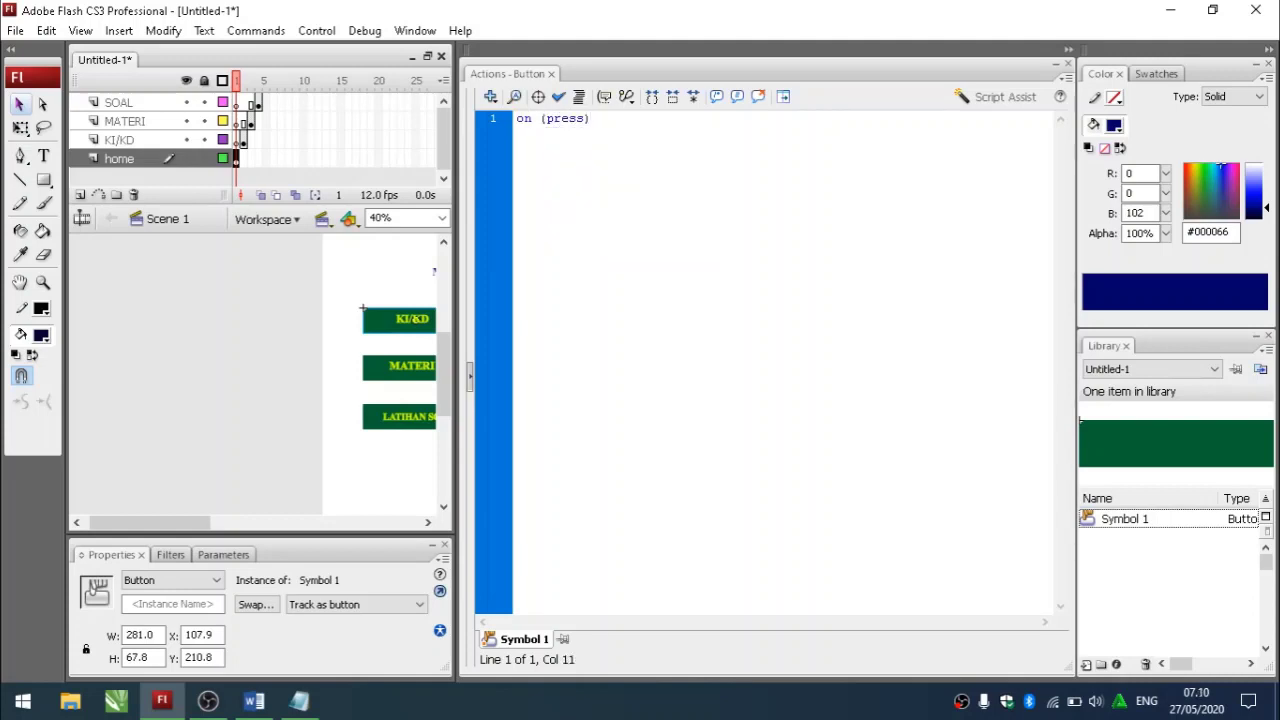
pyautogui.write('{')
# - Add the command "gotoAndPlay(2);" inside the KI/KD button's press handler and end it with a closing brace
pyautogui.press('Return')
pyautogui.write('gotoAndPlay(')
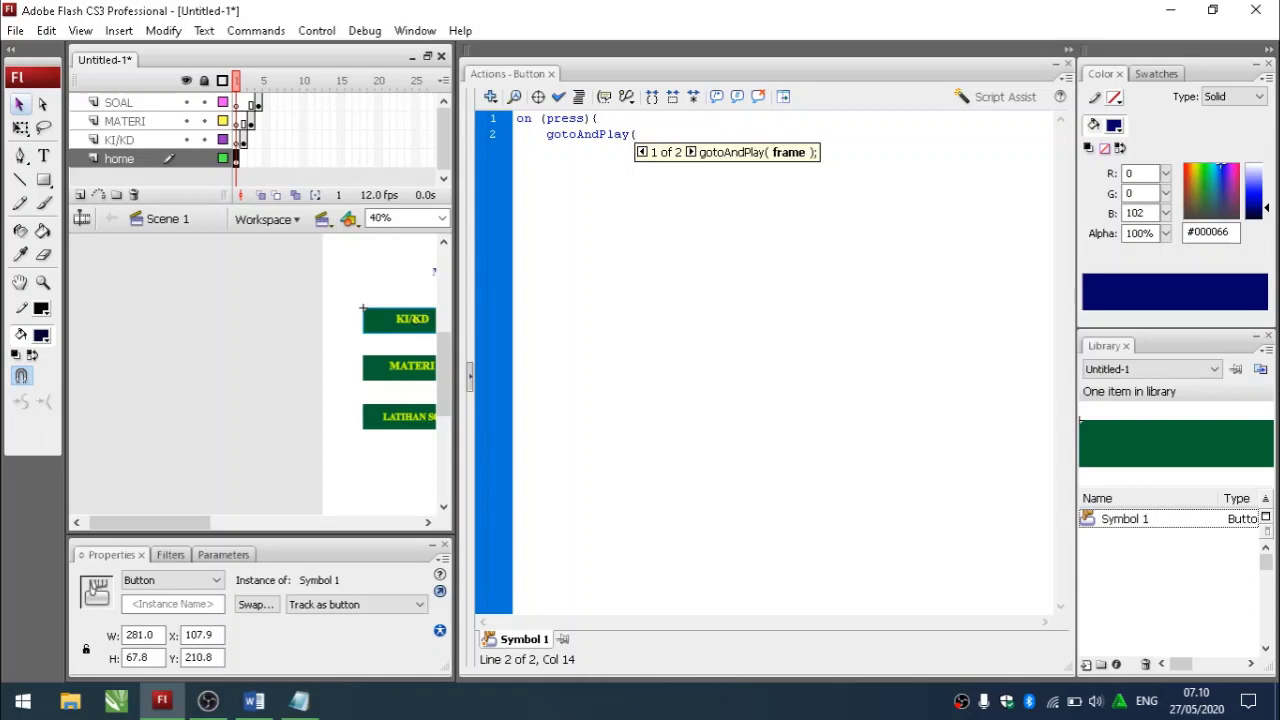
pyautogui.write('2);')
pyautogui.press('Return')
pyautogui.write('}')
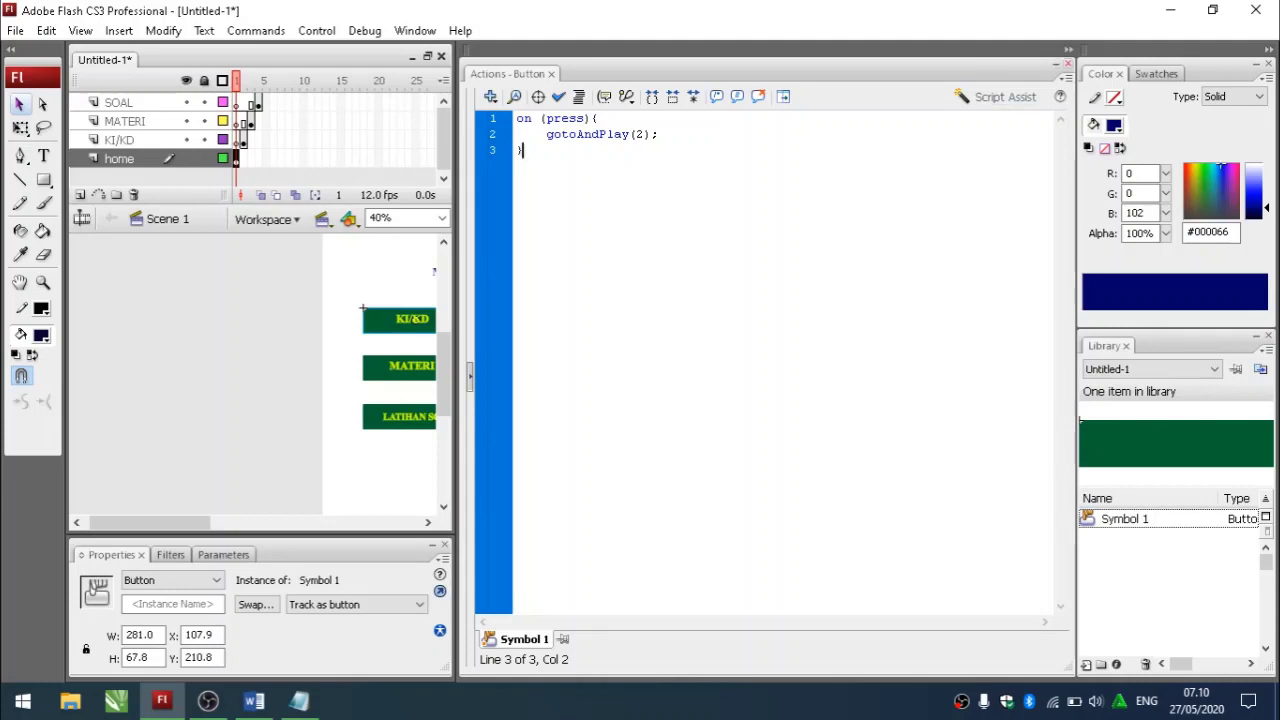
# - Close the script editor, deselect the KI/KD button and test the movie
pyautogui.press('F9')
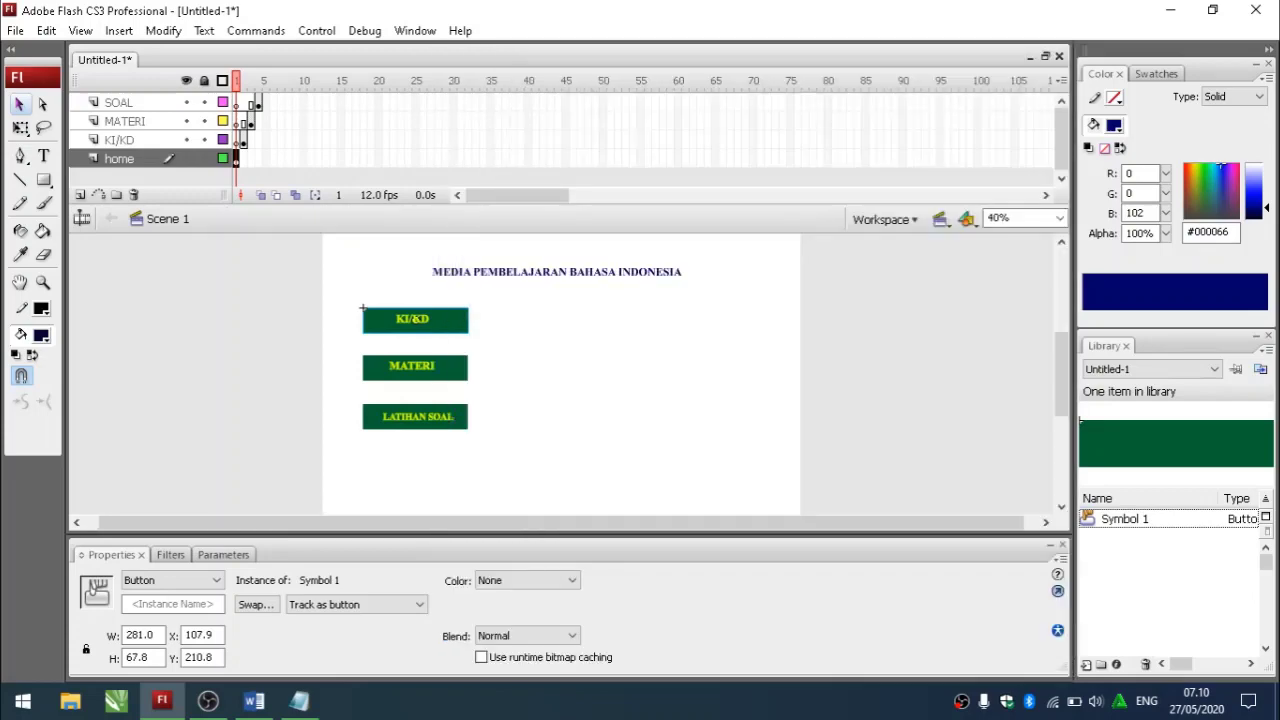
pyautogui.press('Escape')
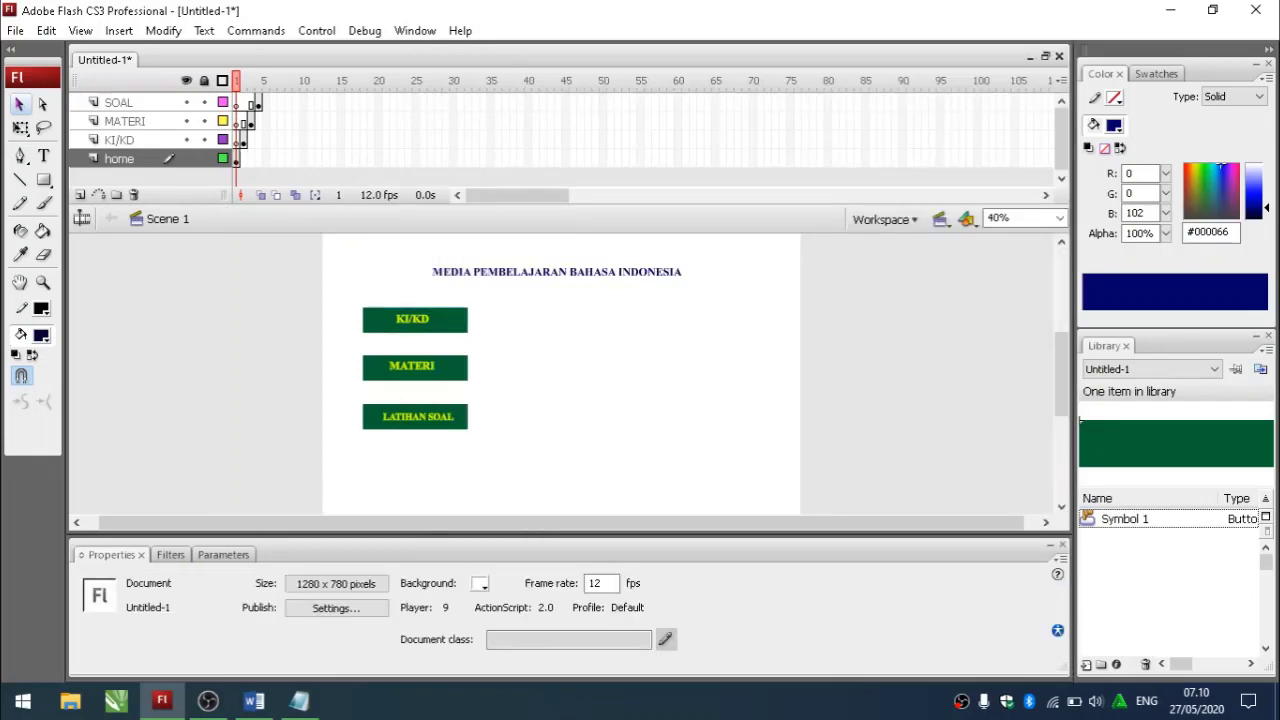
pyautogui.hotkey('ctrl', 'Return')
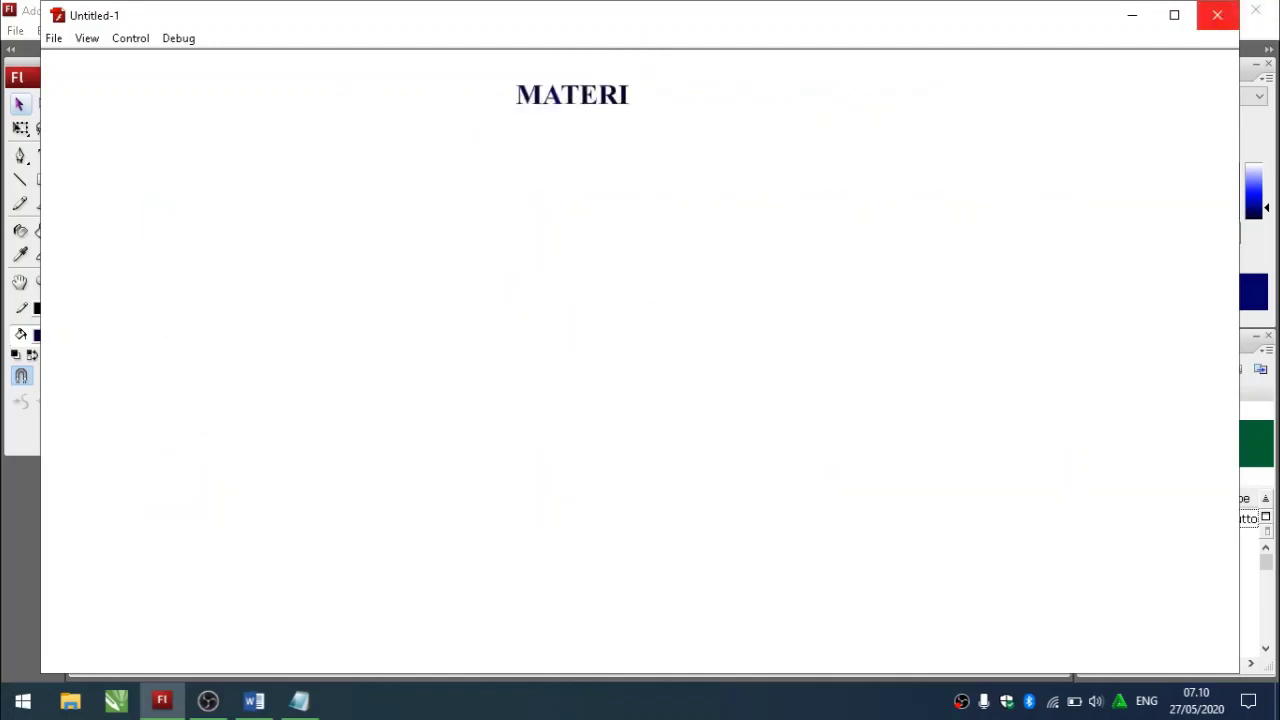
# - Close the movie test and add the line "kita tambahkan script stop di layer" to the Notepad notes, then return to Flash
pyautogui.click(1217, 15)
pyautogui.click(299, 700)
pyautogui.press('Return')
pyautogui.press('Return')
pyautogui.write('kita tambah')
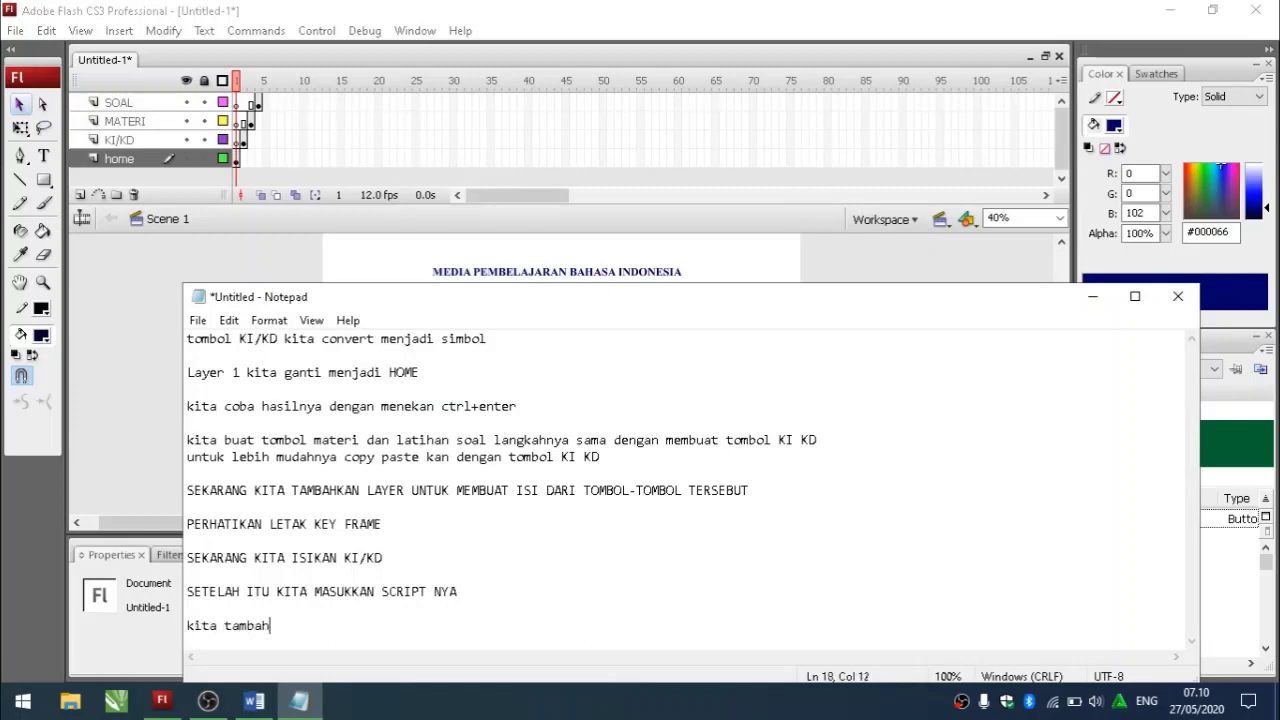
pyautogui.write('kan script s')
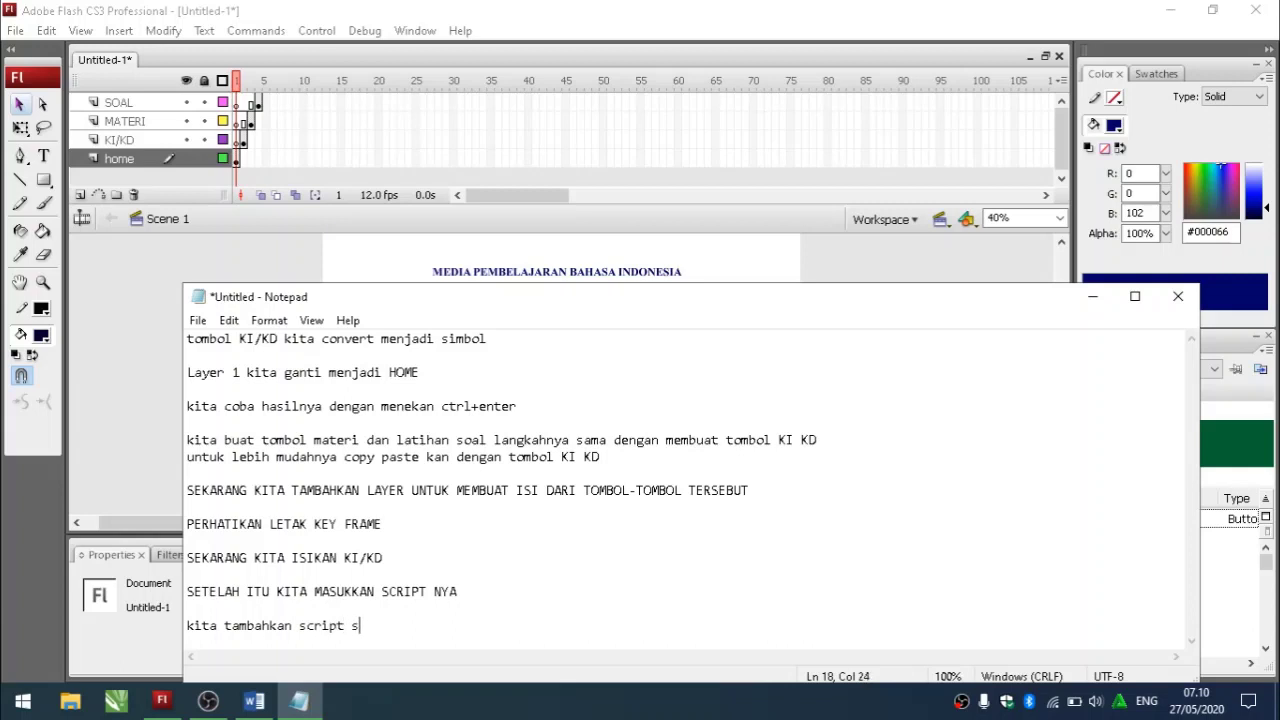
pyautogui.write('top di layer')
pyautogui.click(1093, 296)
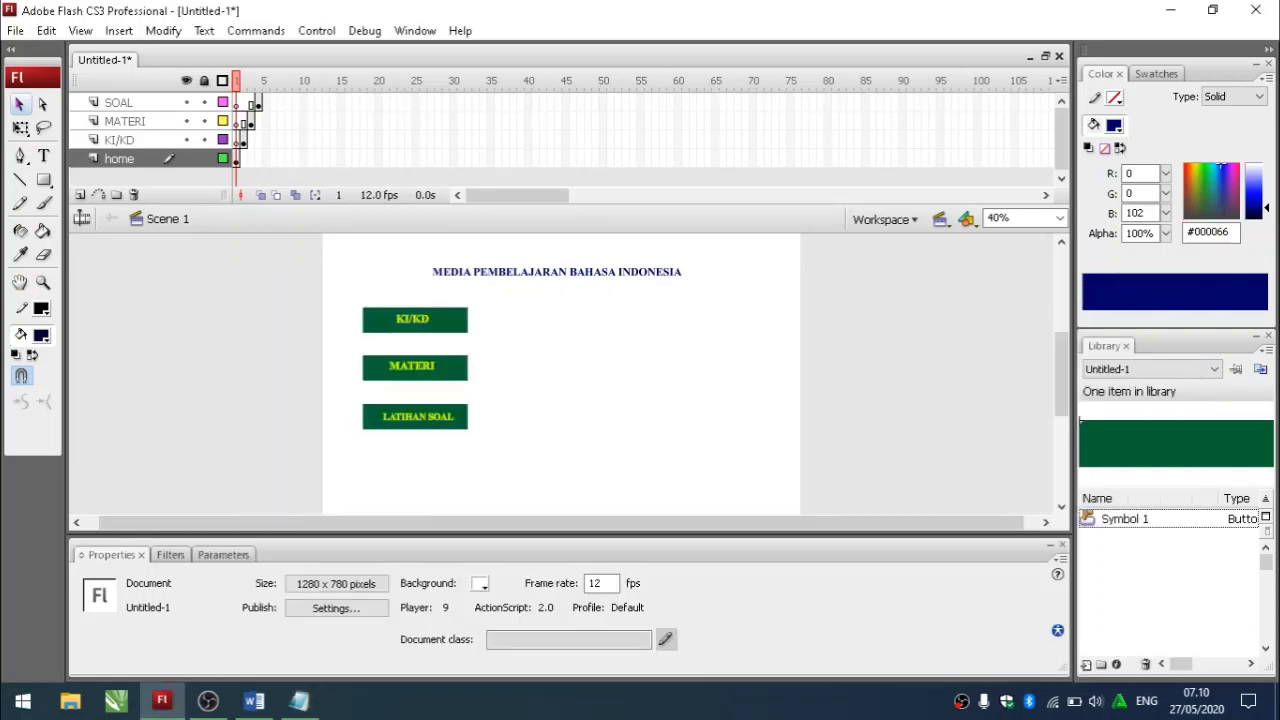
# - Add the script "stop ();" to frame 1 of the home layer and close the script editor
pyautogui.click(236, 160)
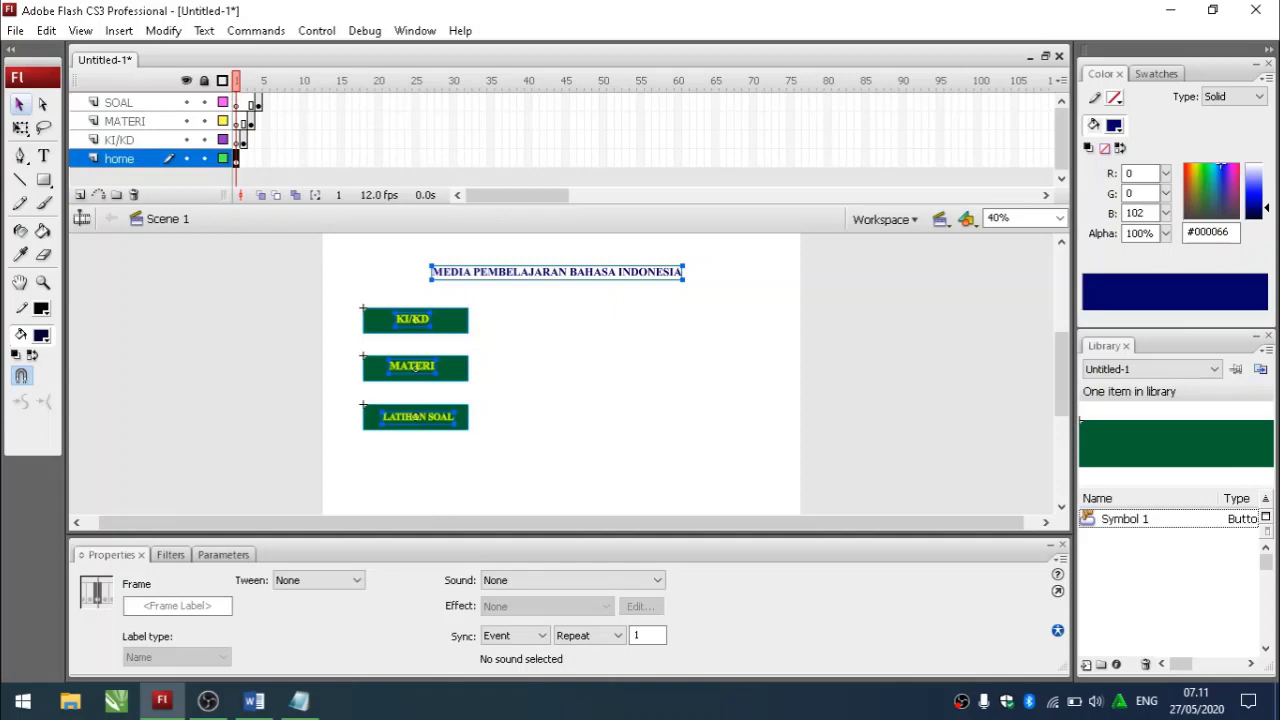
pyautogui.rightClick(237, 158)
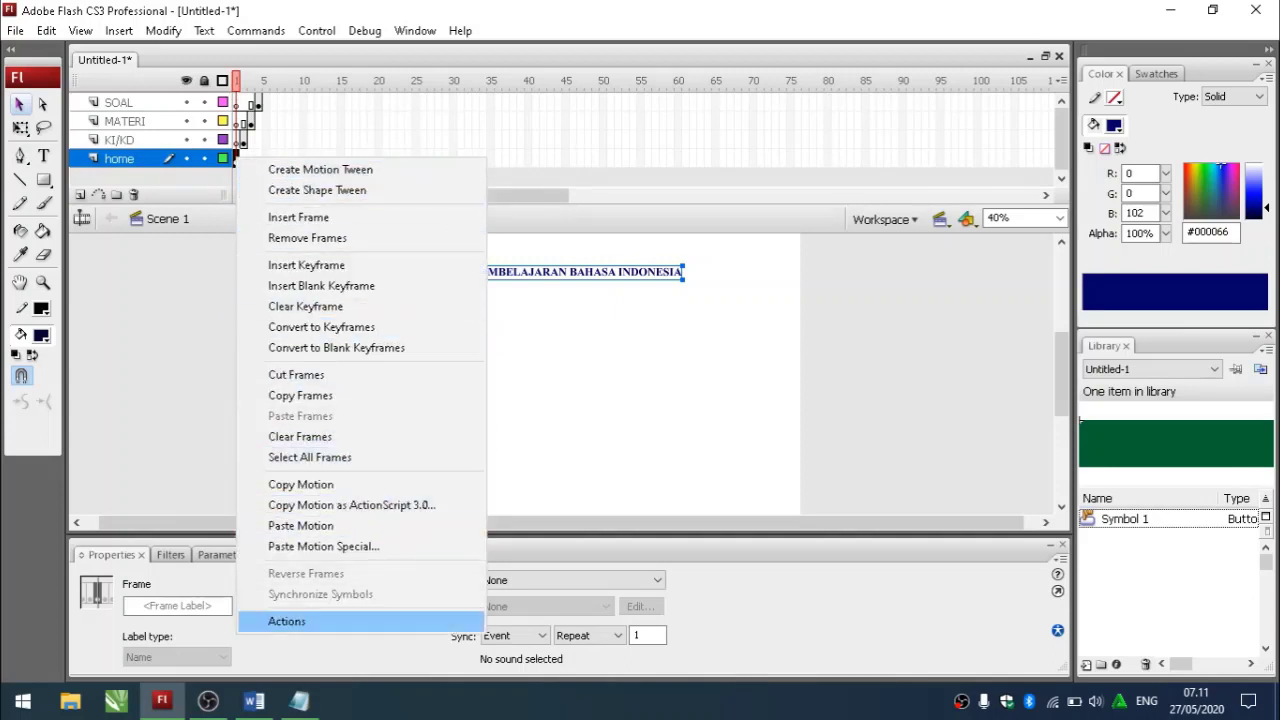
pyautogui.click(290, 621)
pyautogui.write('s')
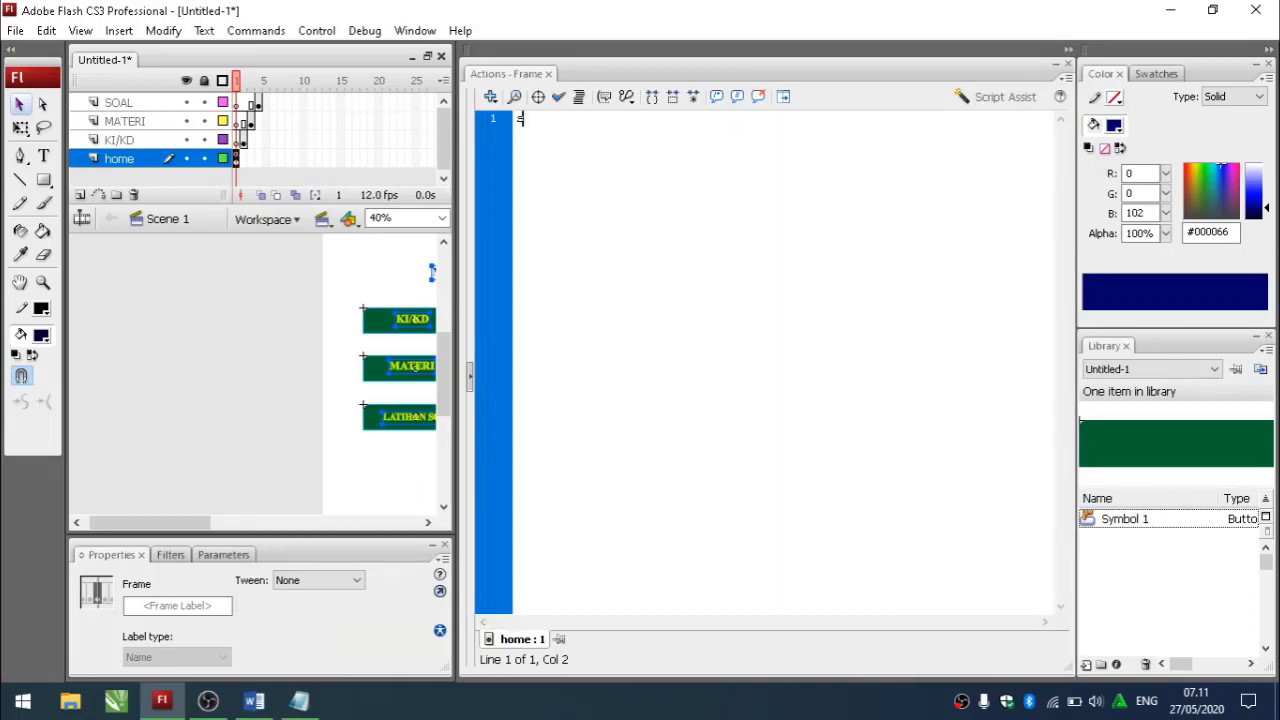
pyautogui.write('top ();')
pyautogui.click(1068, 64)
pyautogui.click(640, 375)
# - Test the movie, try the KI/KD button and close the test window
pyautogui.hotkey('ctrl', 'Return')
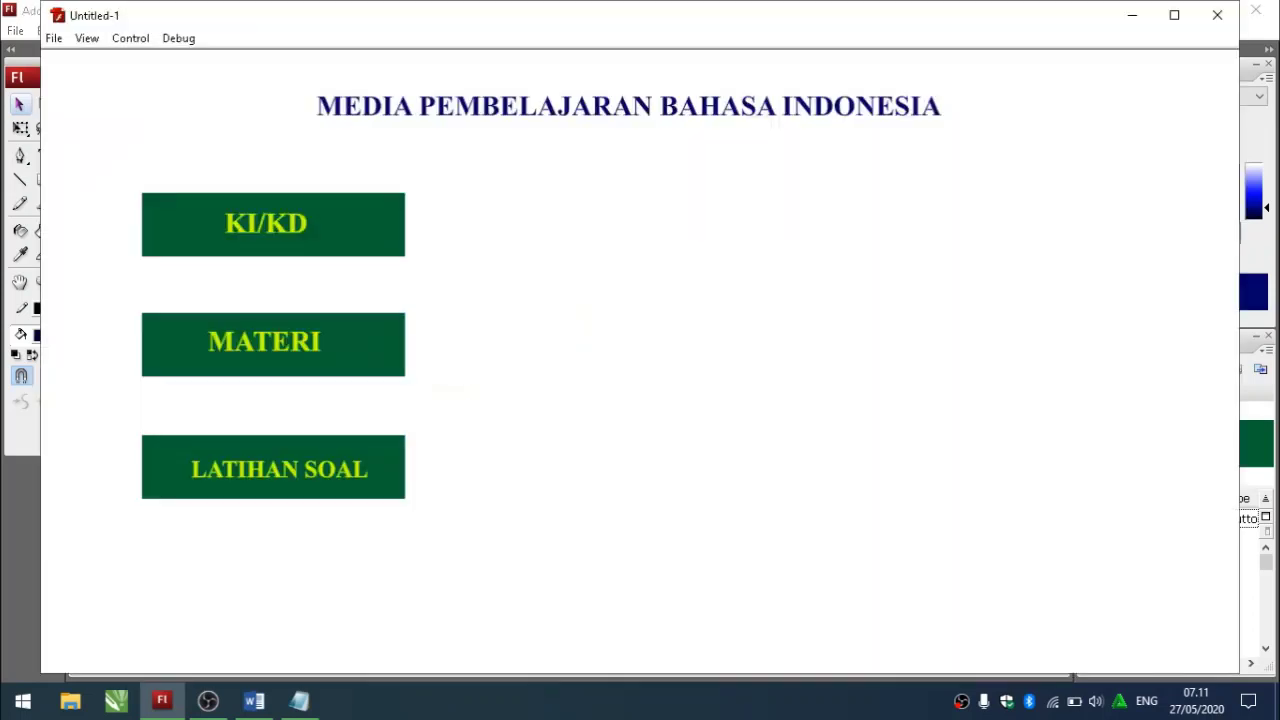
pyautogui.click(273, 223)
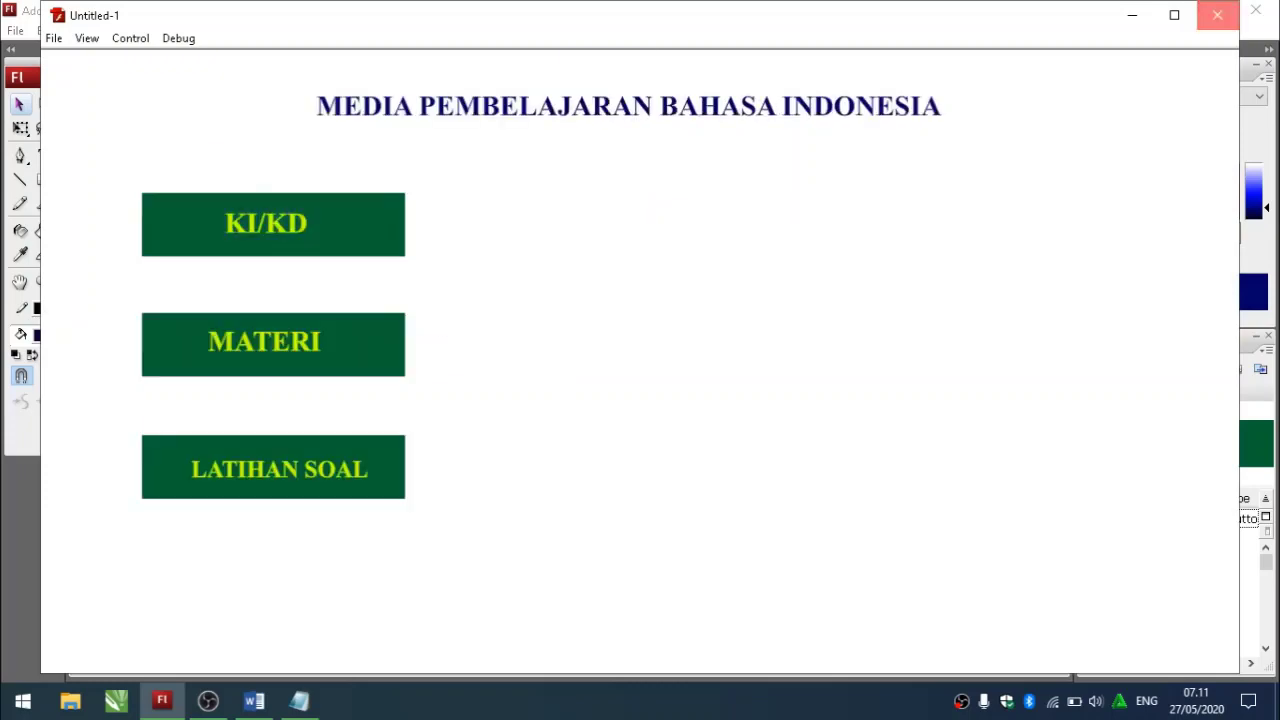
pyautogui.click(1217, 15)
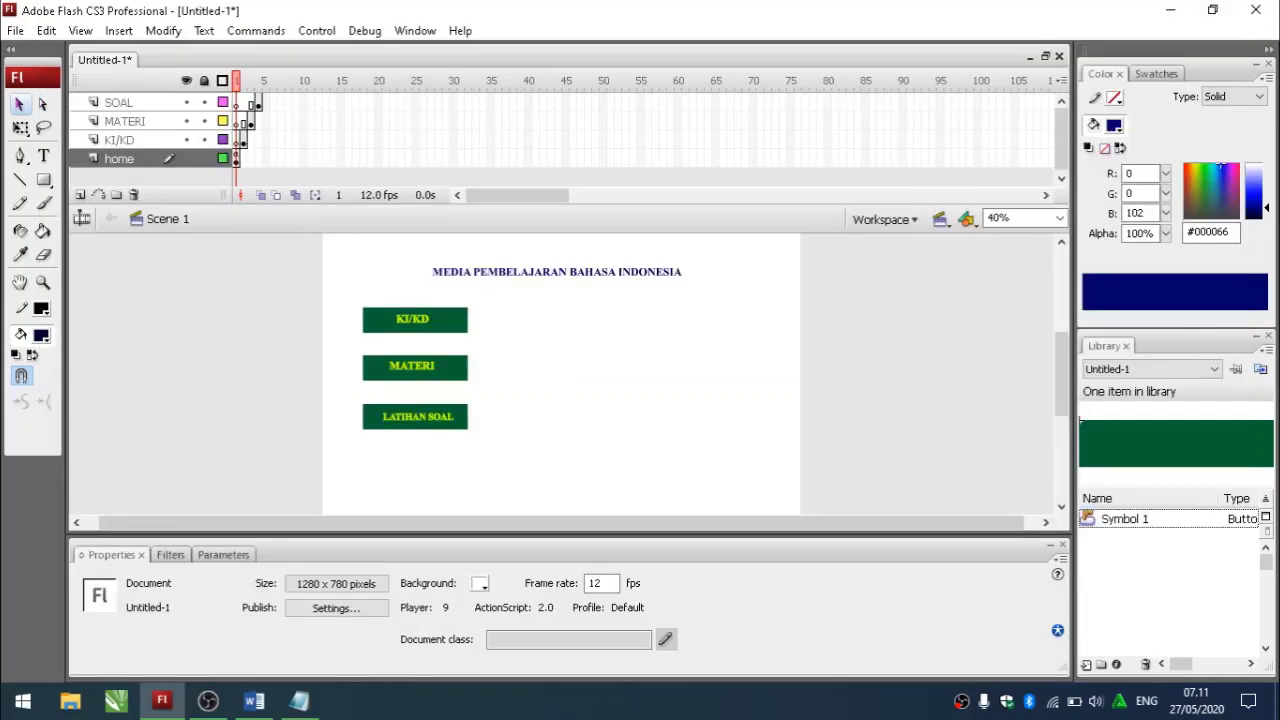
# - Add the script "stop ();" to frame 2 of the KI/KD layer and test the movie
pyautogui.click(243, 141)
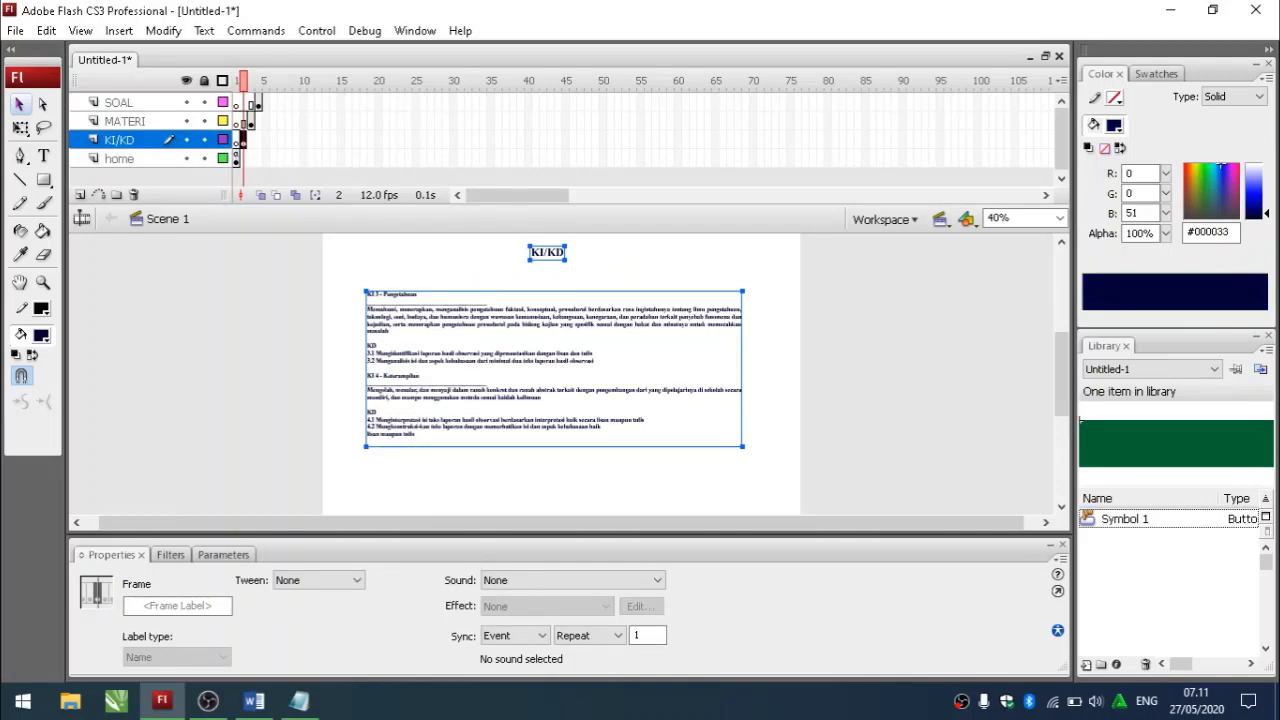
pyautogui.rightClick(243, 140)
pyautogui.click(295, 601)
pyautogui.write('stop')
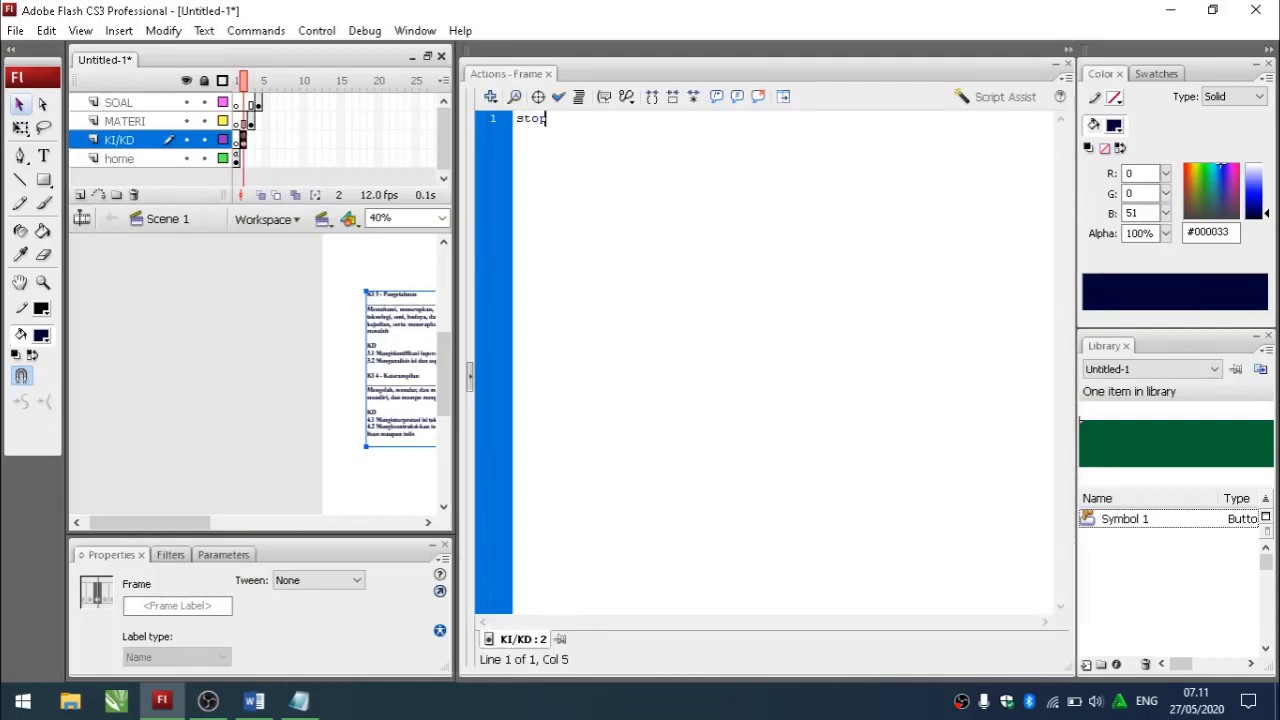
pyautogui.write(' ();')
pyautogui.press('F9')
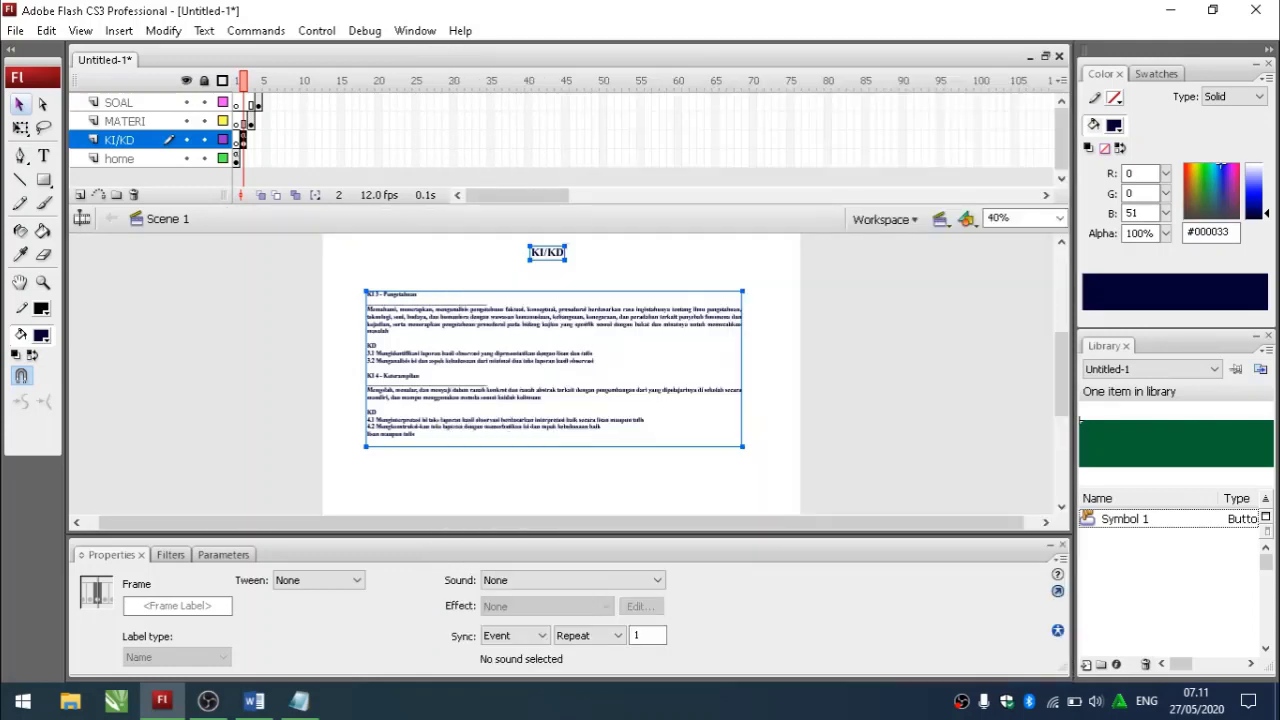
pyautogui.press('Escape')
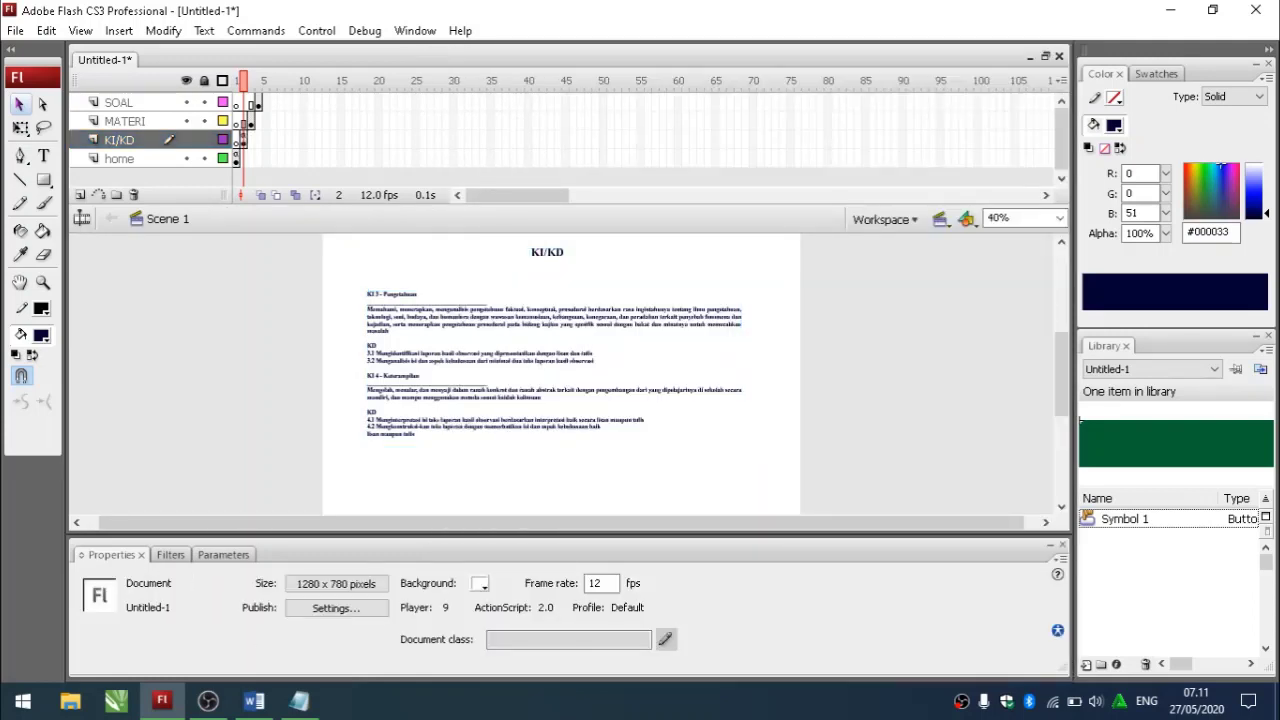
pyautogui.hotkey('ctrl', 'Return')
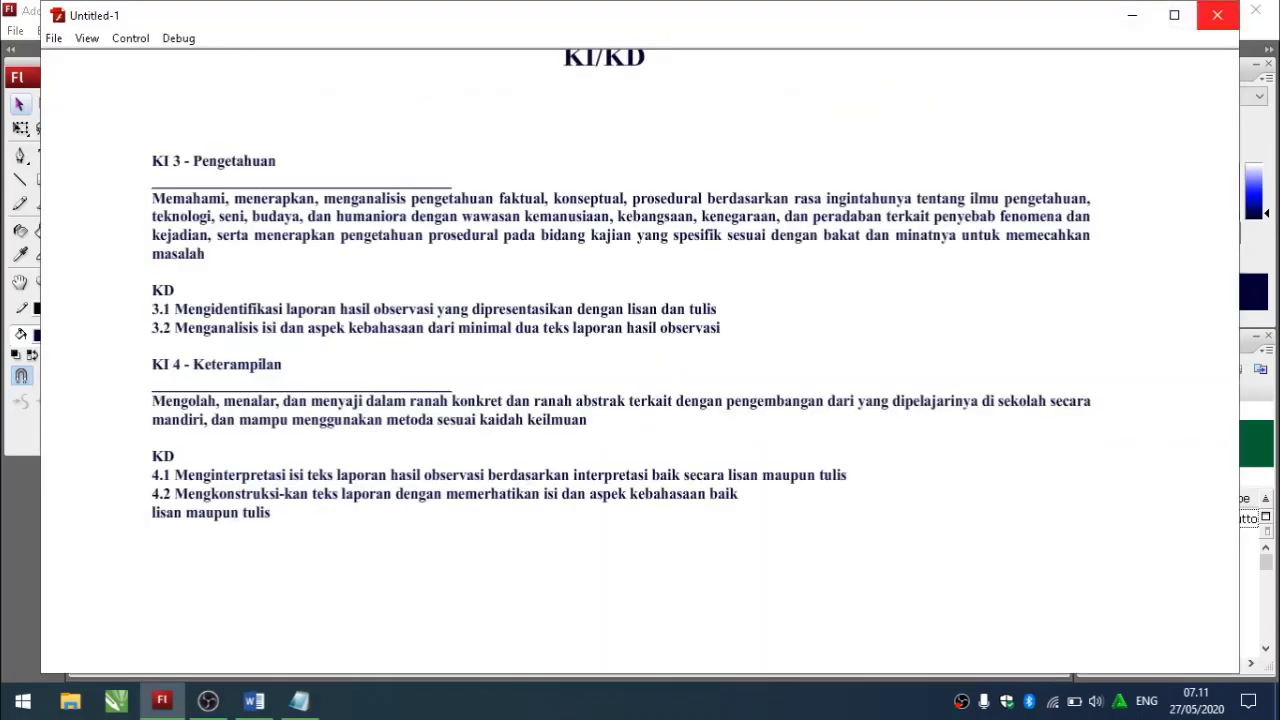
pyautogui.click(1217, 15)
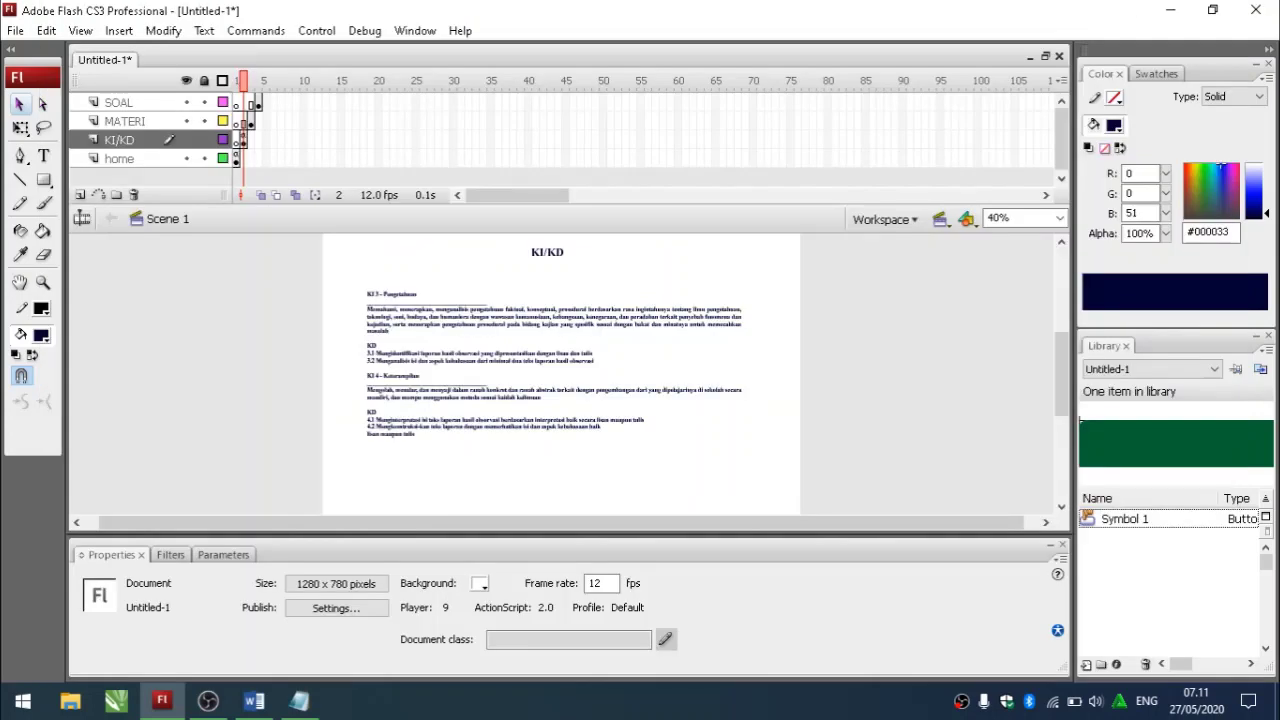
# - Move the KI/KD heading and the text block beneath it slightly lower on the stage
pyautogui.click(547, 252)
pyautogui.moveTo(547, 270); pyautogui.dragTo(547, 275)
pyautogui.click(622, 272)
pyautogui.moveTo(469, 317); pyautogui.dragTo(469, 337)
pyautogui.click(600, 288)
pyautogui.click(547, 267)
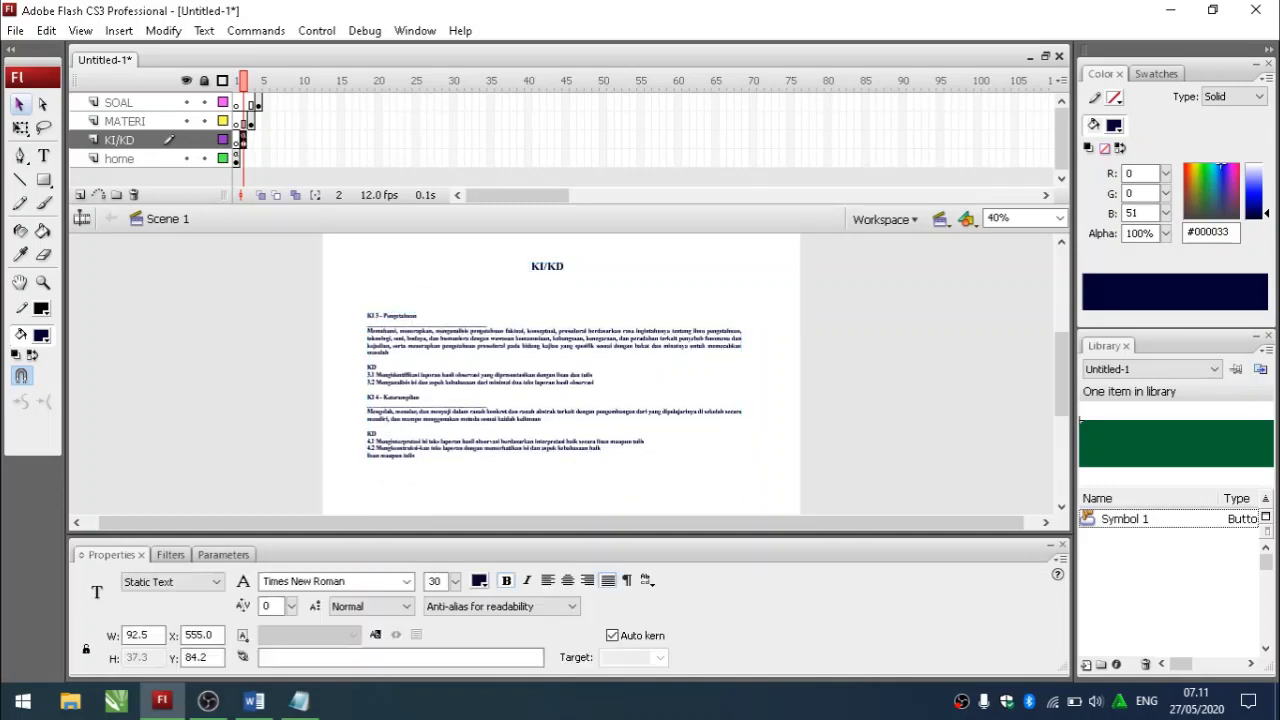
pyautogui.moveTo(547, 267); pyautogui.dragTo(547, 276)
pyautogui.click(612, 282)
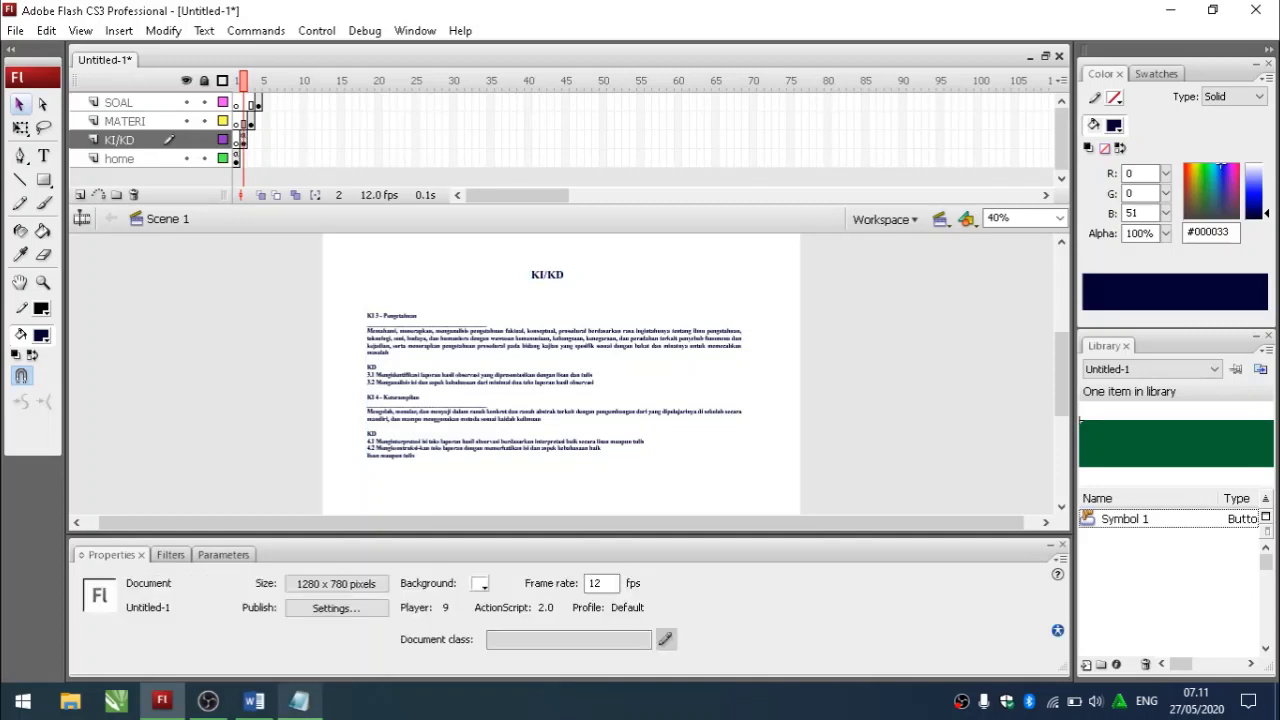
# - Replace all the Notepad notes with a new line starting "untuk lebih menarik lay"
pyautogui.click(299, 700)
pyautogui.hotkey('ctrl', 'a')
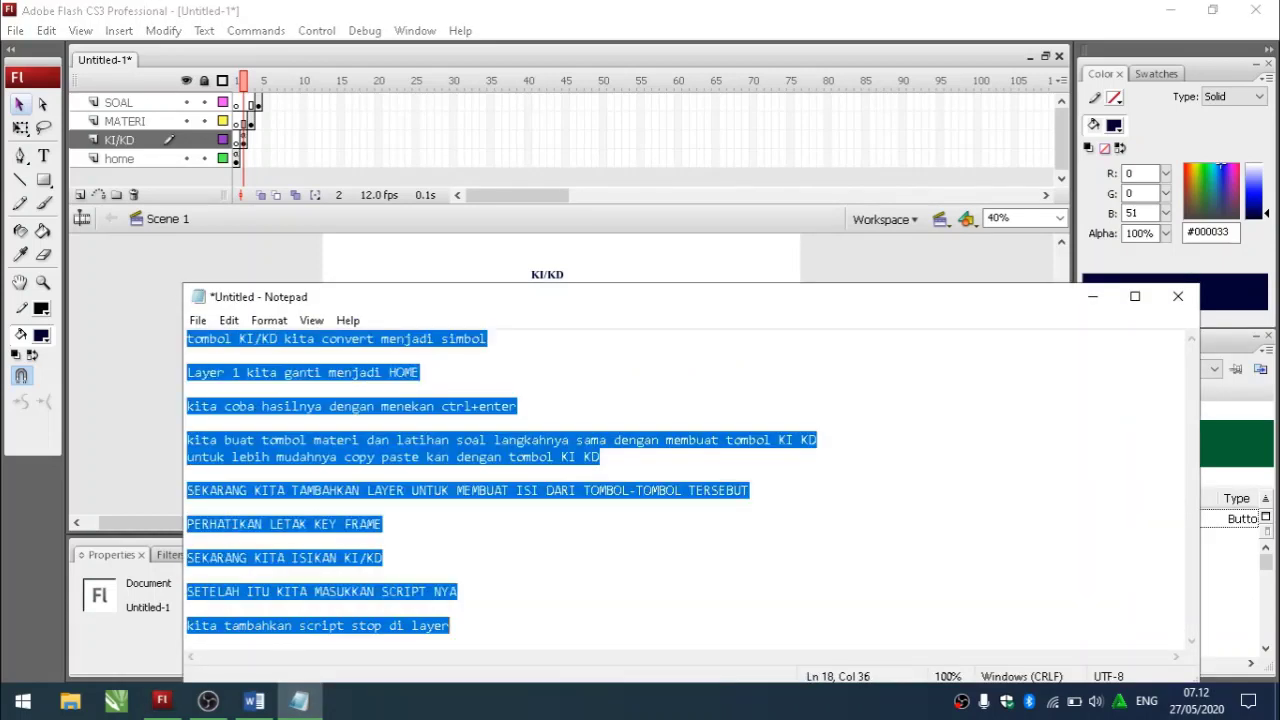
pyautogui.write('untuk le')
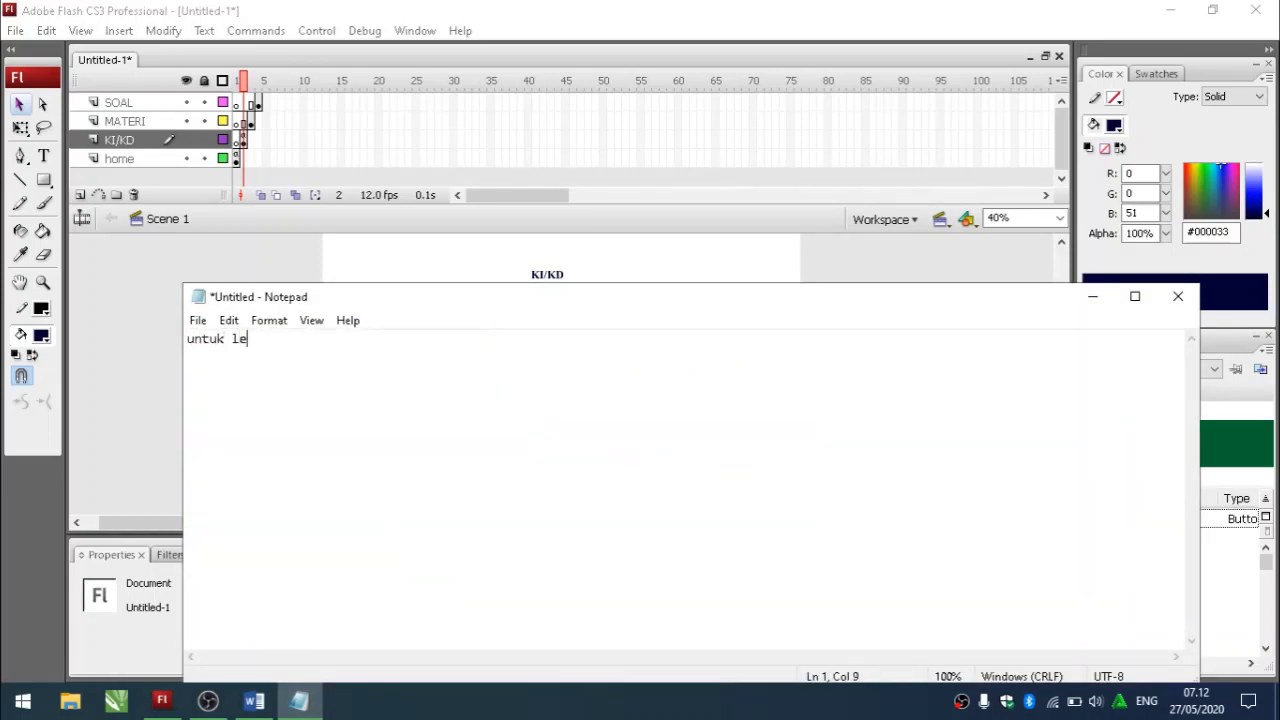
pyautogui.write('bih menarik')
pyautogui.press('BackSpace')
pyautogui.write('lay')
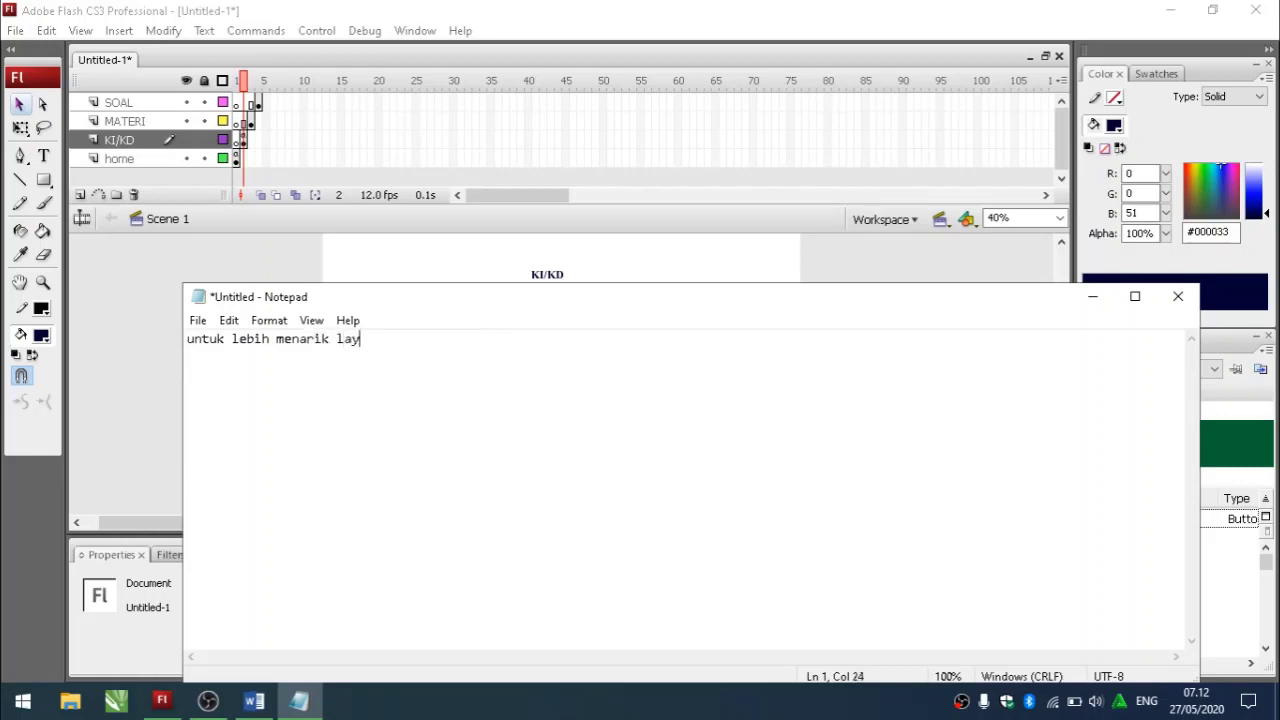
# - Complete the note so it reads "untuk lebih menarik layer KI/KD kita tambahkan tombol kembali ke menu home" and return to Flash
pyautogui.write('er KI/KD kita tab')
pyautogui.press('BackSpace')
pyautogui.write('mbahkan')
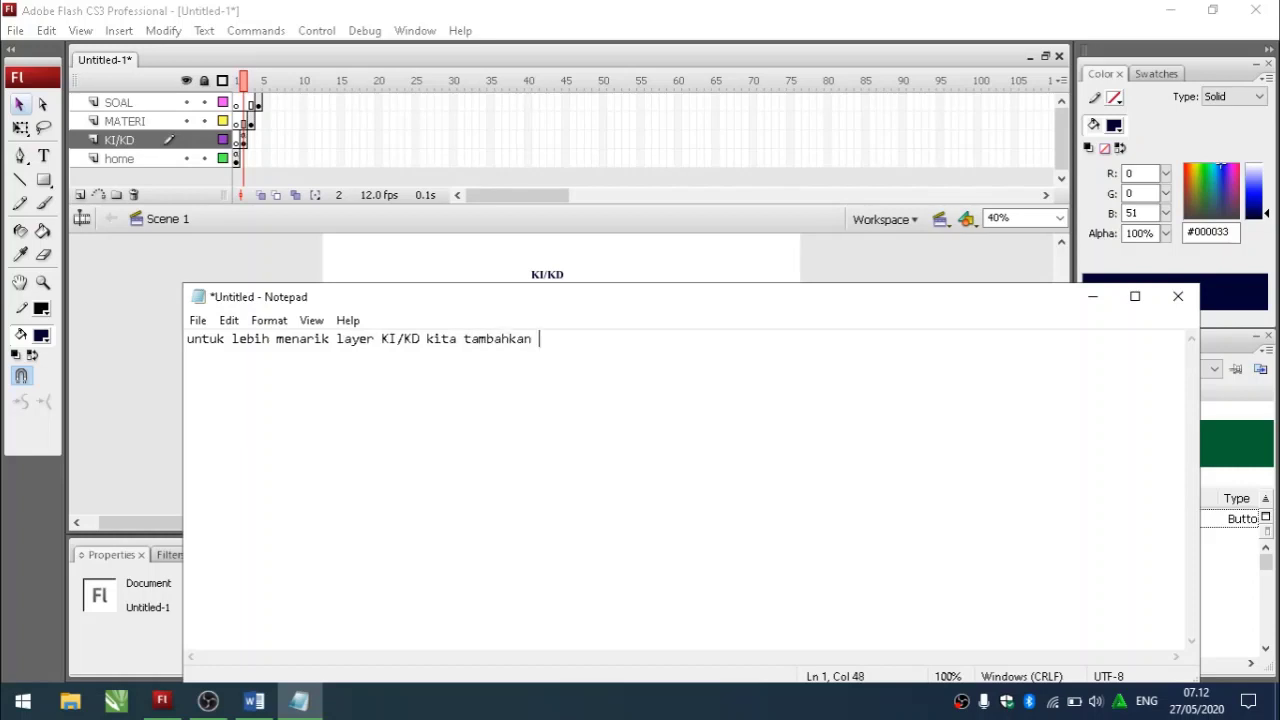
pyautogui.write(' tombol kembali ke m')
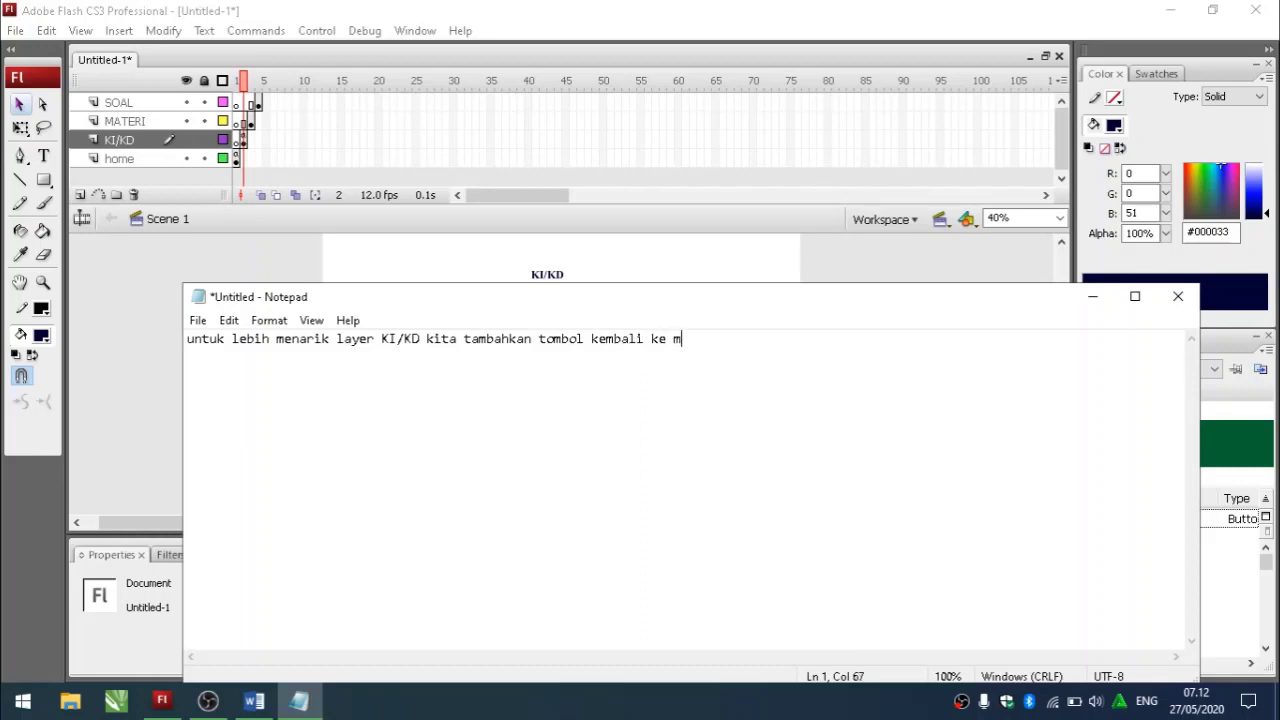
pyautogui.write('enu home')
pyautogui.click(1093, 296)
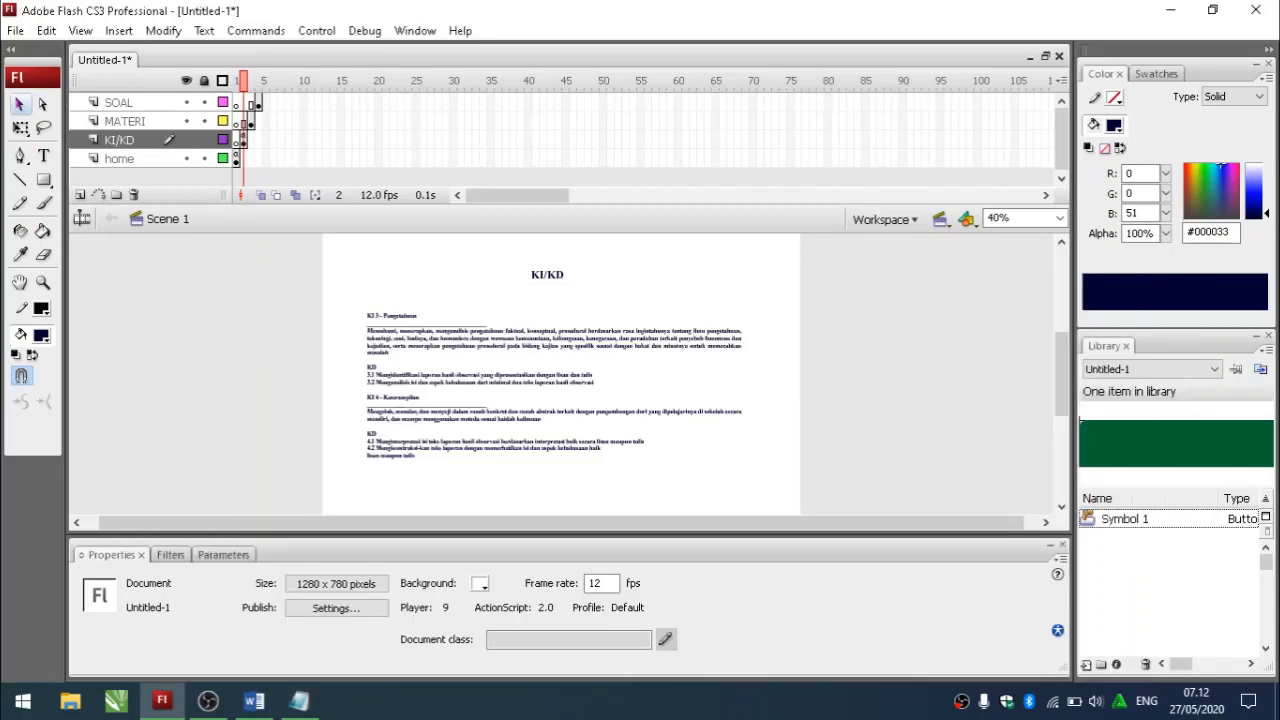
# - Import the image download1 from the Documents folder onto the stage in frame 2 of the KI/KD layer
pyautogui.click(15, 30)
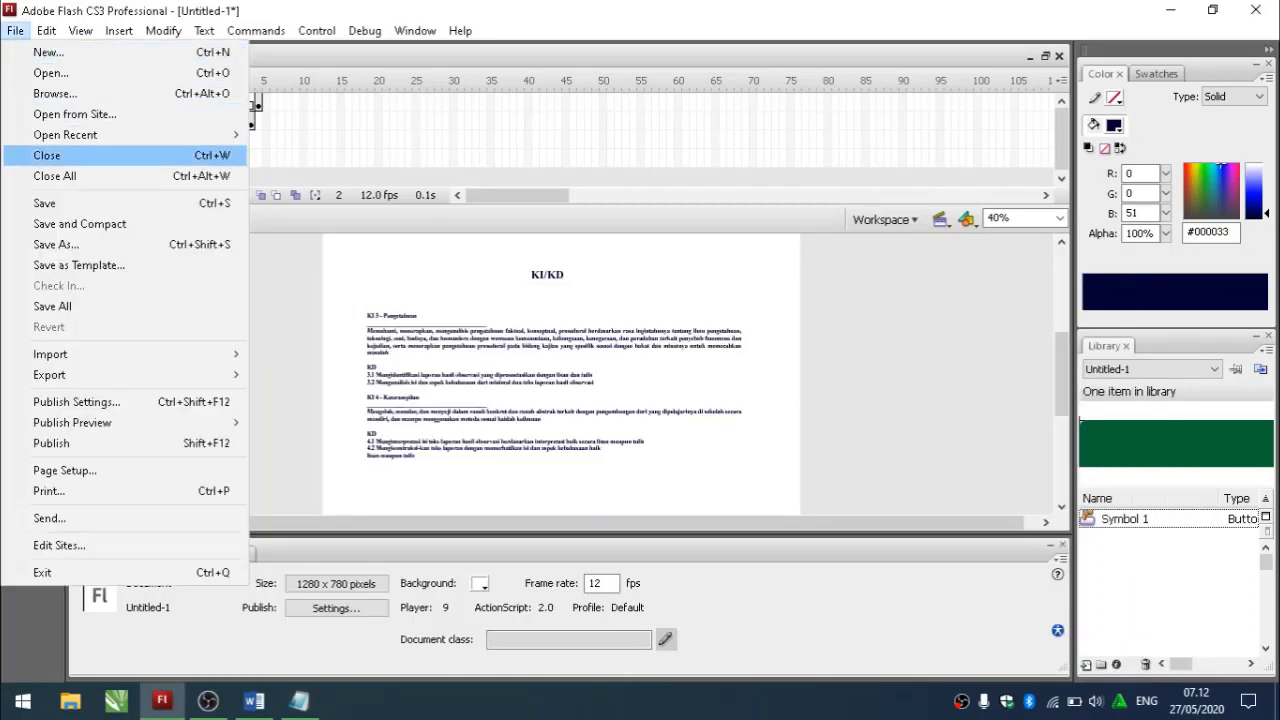
pyautogui.moveTo(50, 354)
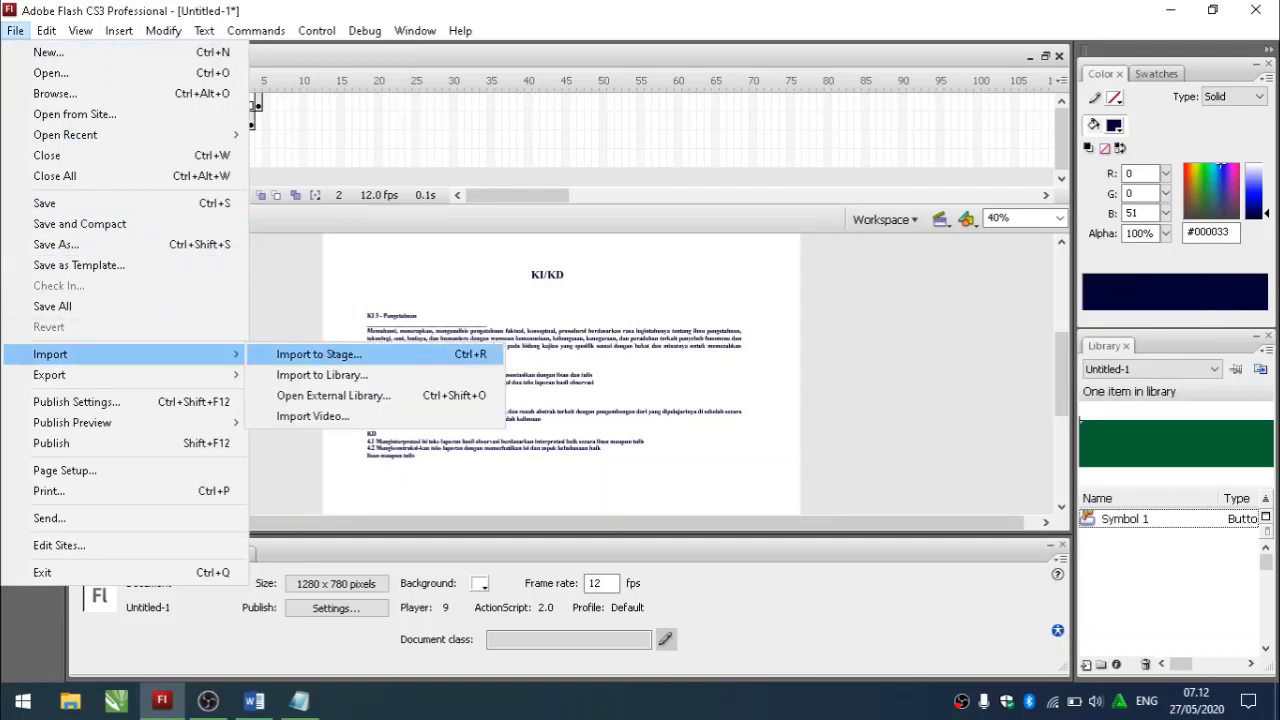
pyautogui.click(318, 354)
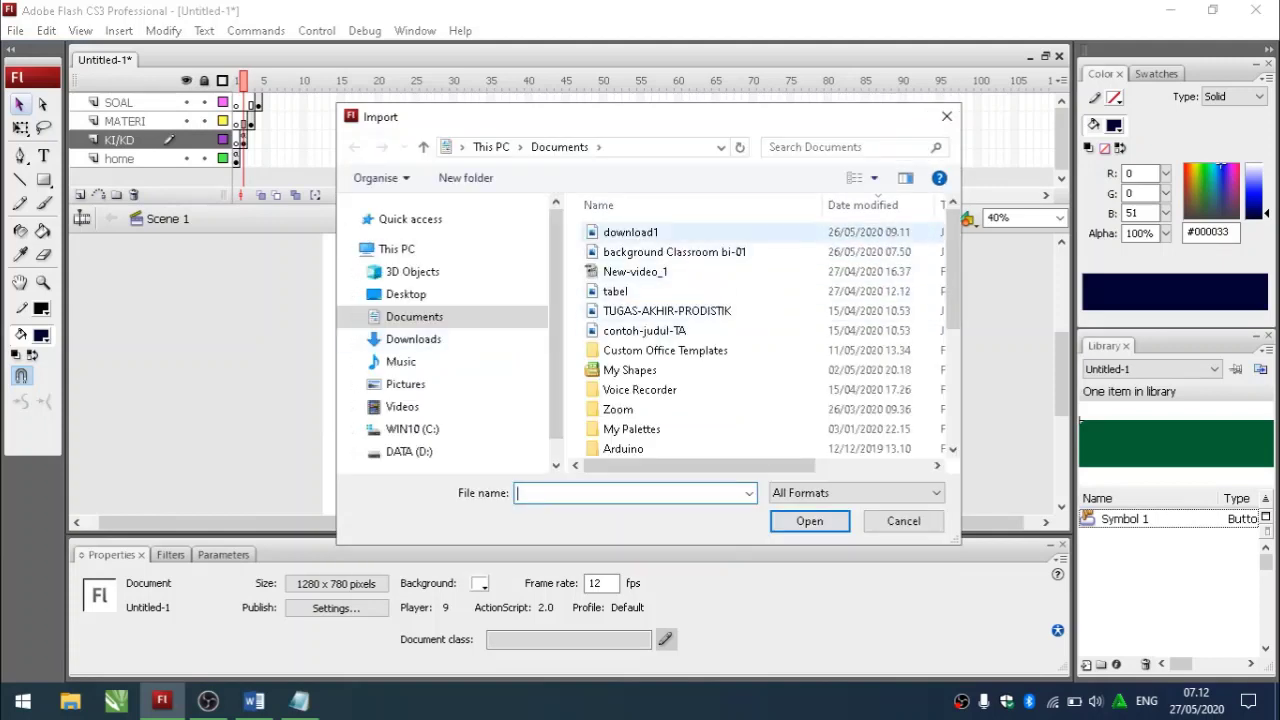
pyautogui.click(631, 232)
pyautogui.click(810, 521)
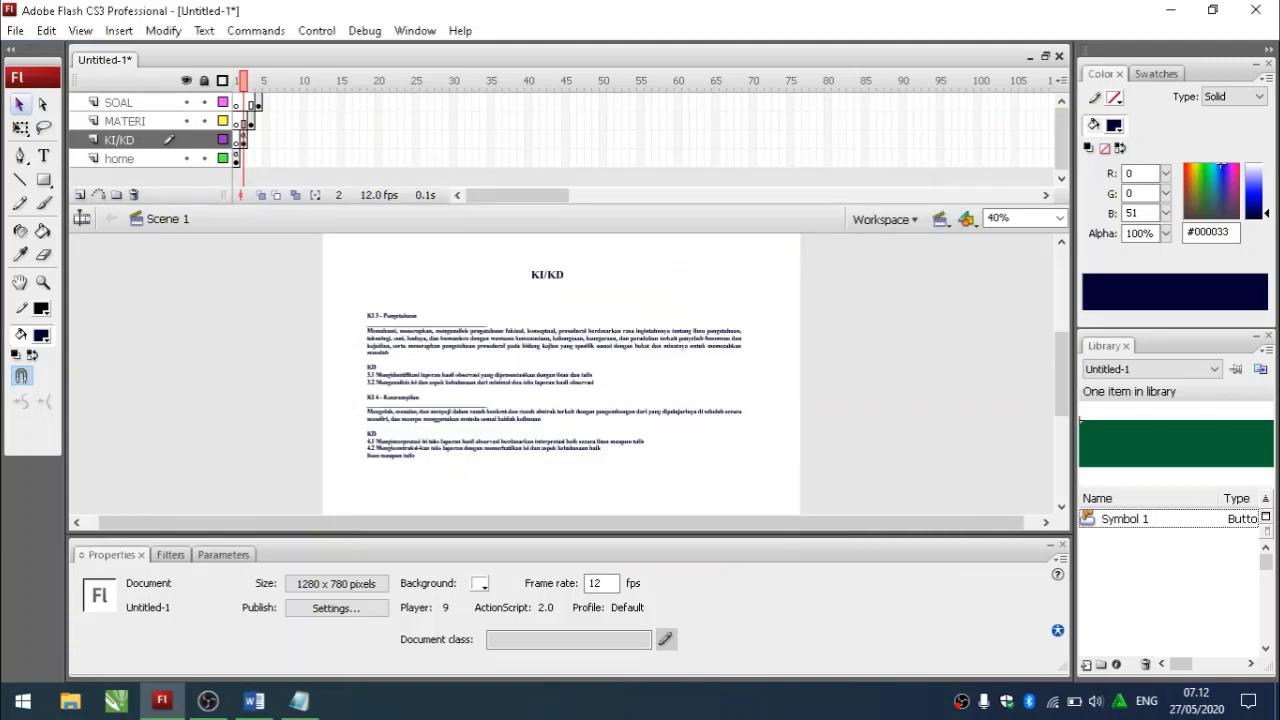
# - Shrink the home icon to about 118 x 81 px and place it below the text near the page's lower-right corner
pyautogui.scroll(-2, 561, 375)
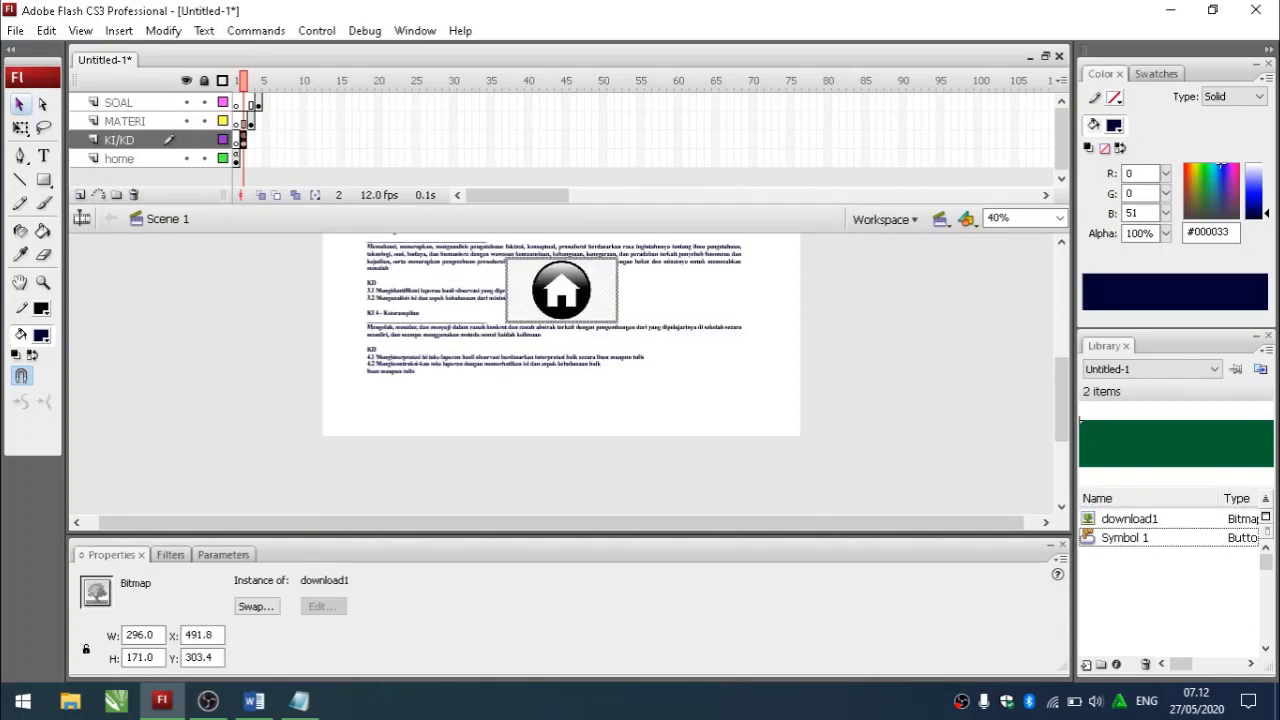
pyautogui.press('q')
pyautogui.moveTo(560, 306); pyautogui.dragTo(742, 379)
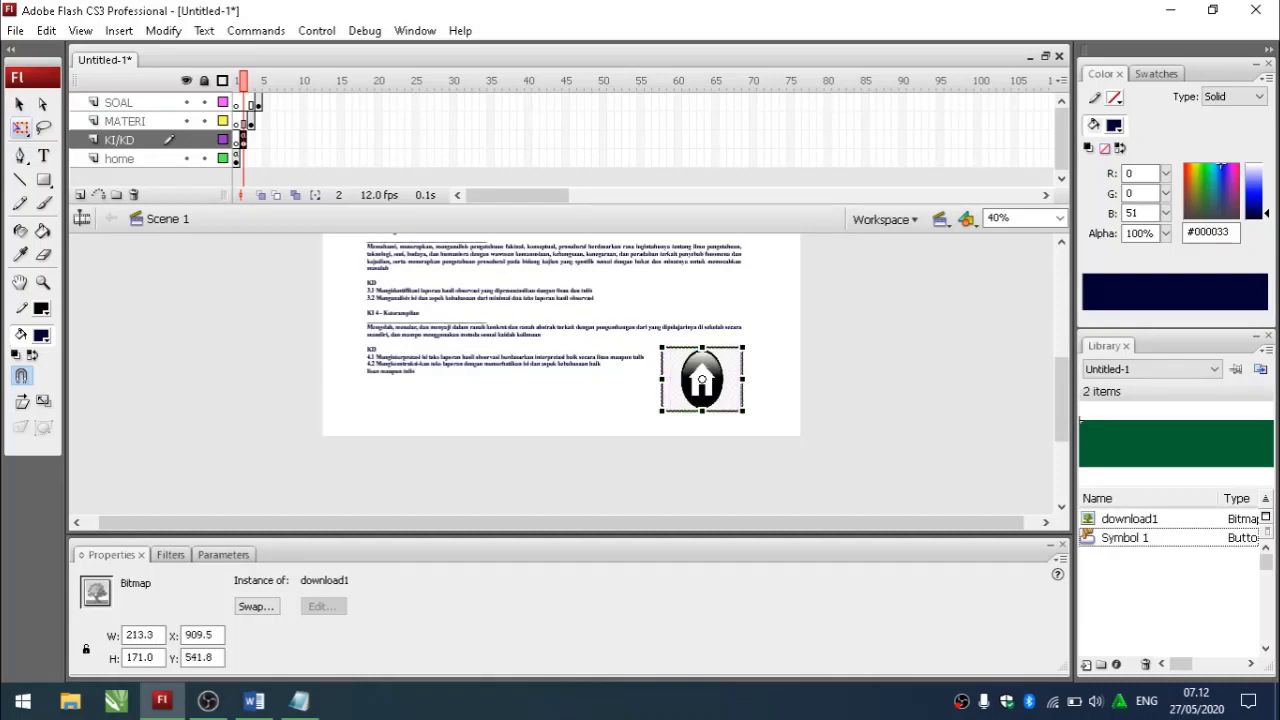
pyautogui.moveTo(702, 399); pyautogui.dragTo(738, 385)
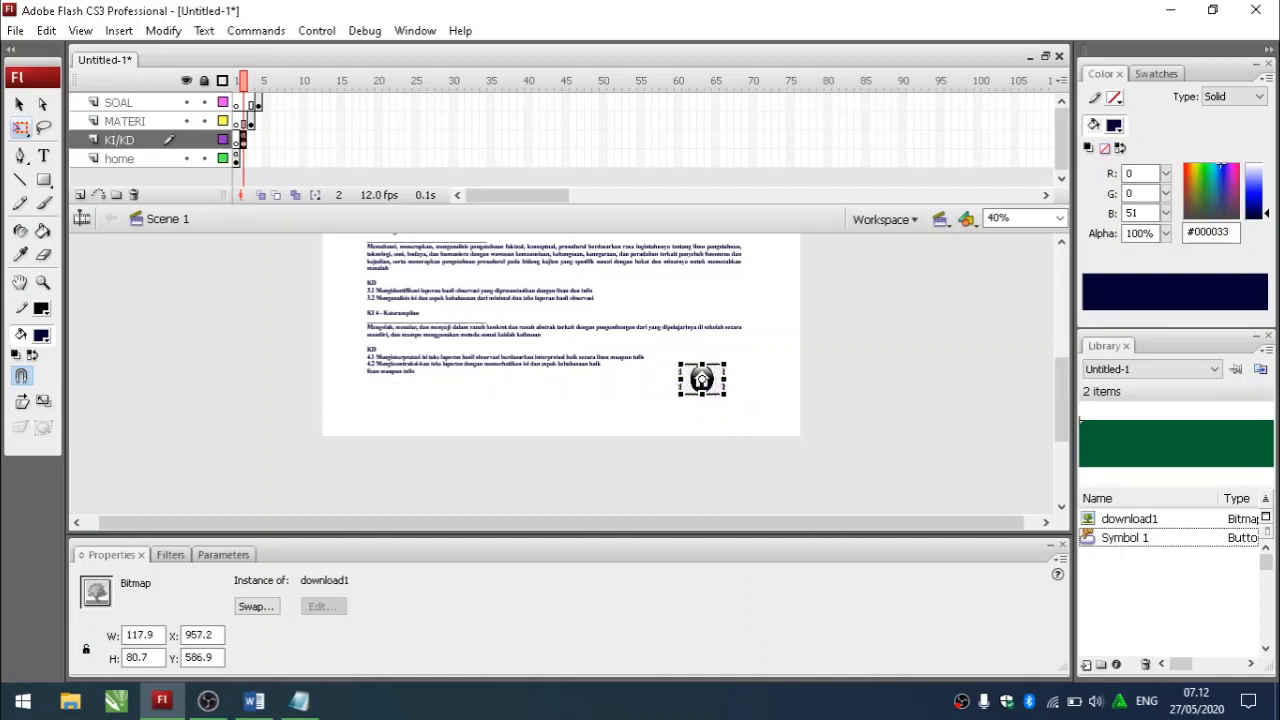
pyautogui.press('Escape')
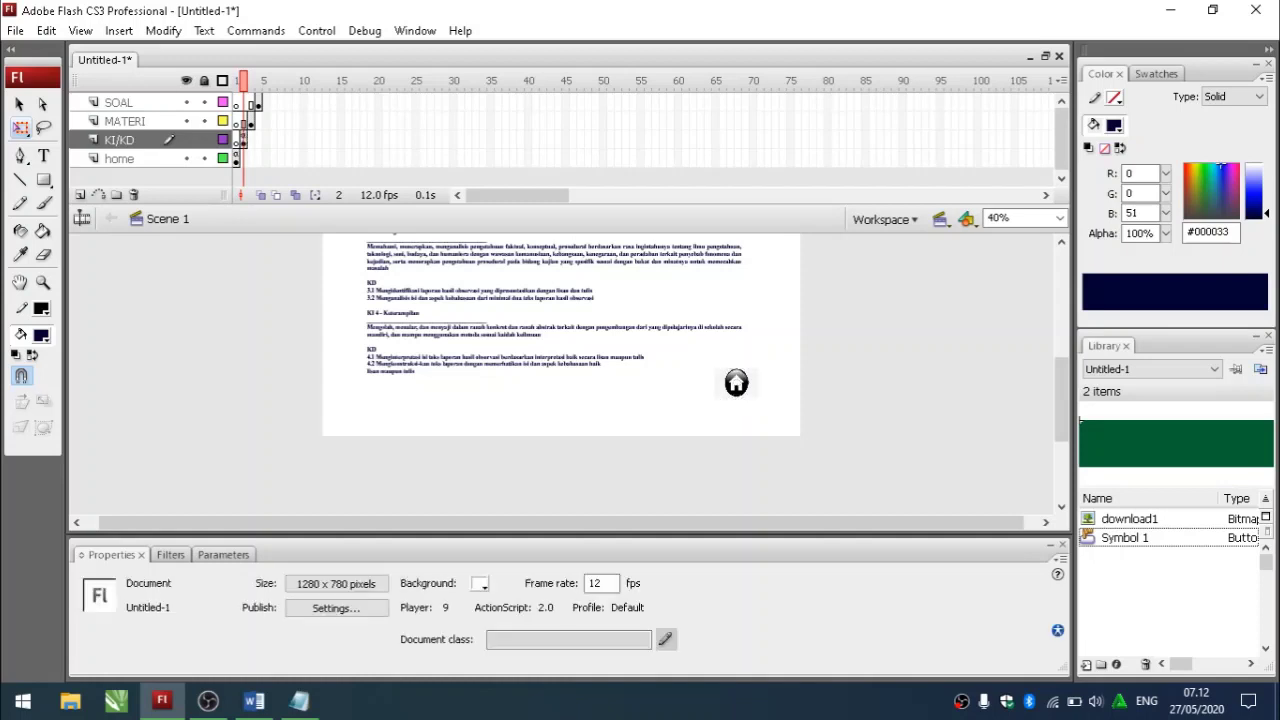
# - Convert the home icon bitmap on the KI/KD page to a button symbol
pyautogui.click(736, 383)
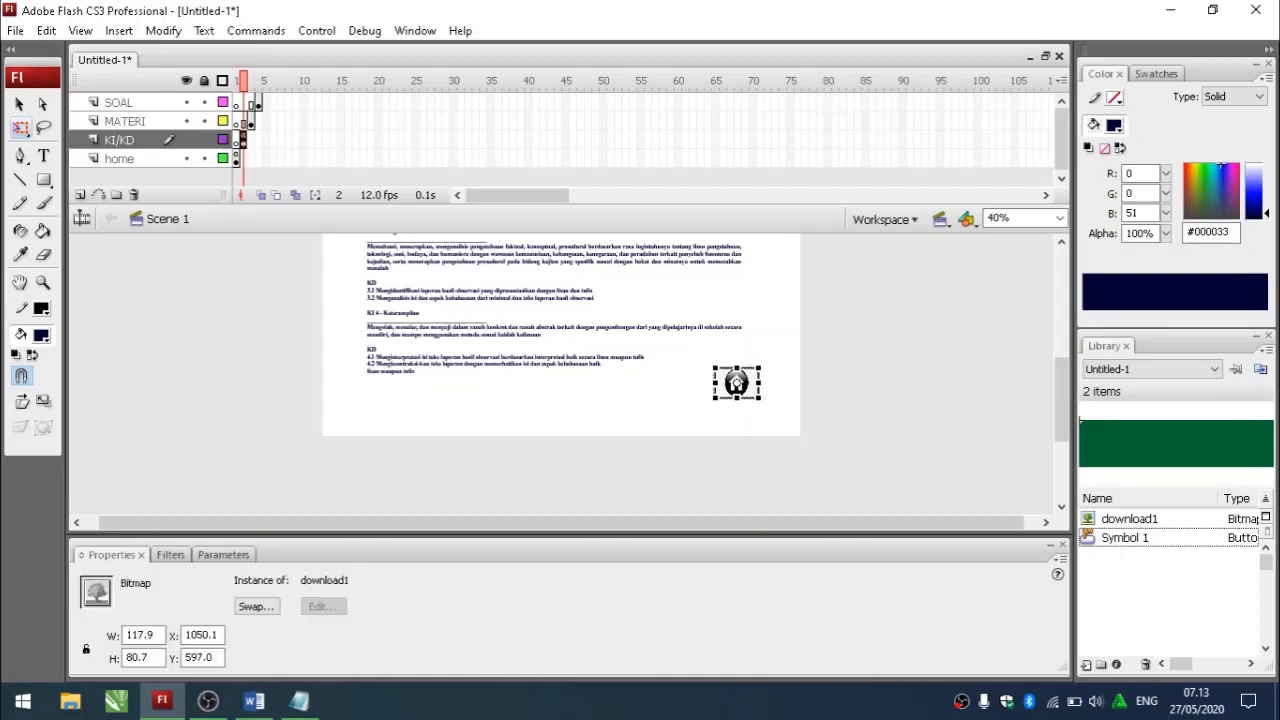
pyautogui.press('Escape')
pyautogui.rightClick(736, 382)
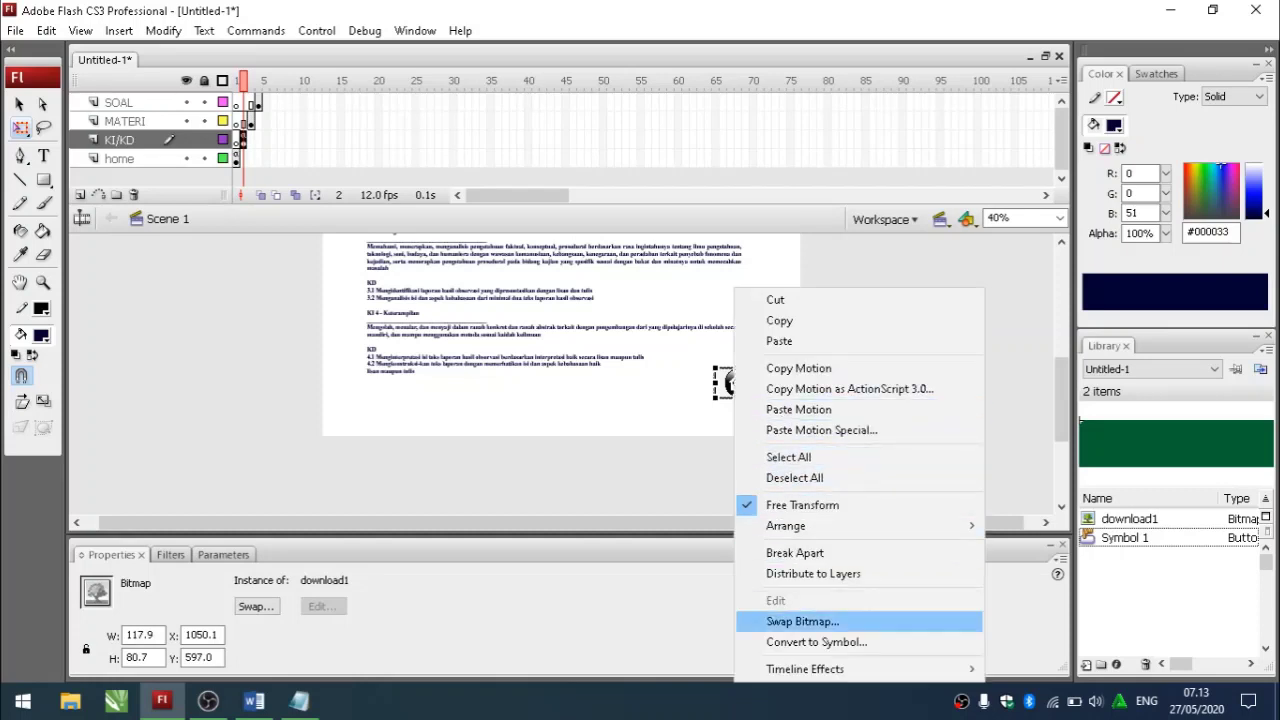
pyautogui.click(816, 642)
pyautogui.click(787, 161)
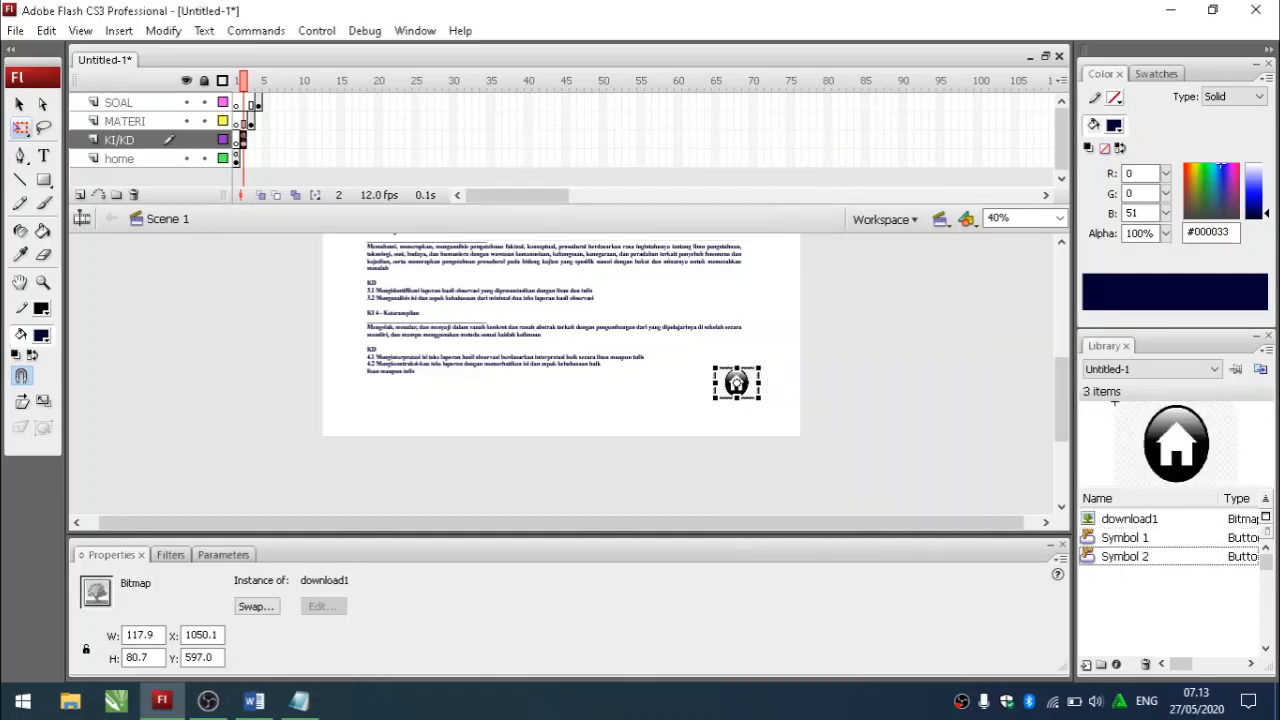
pyautogui.press('Escape')
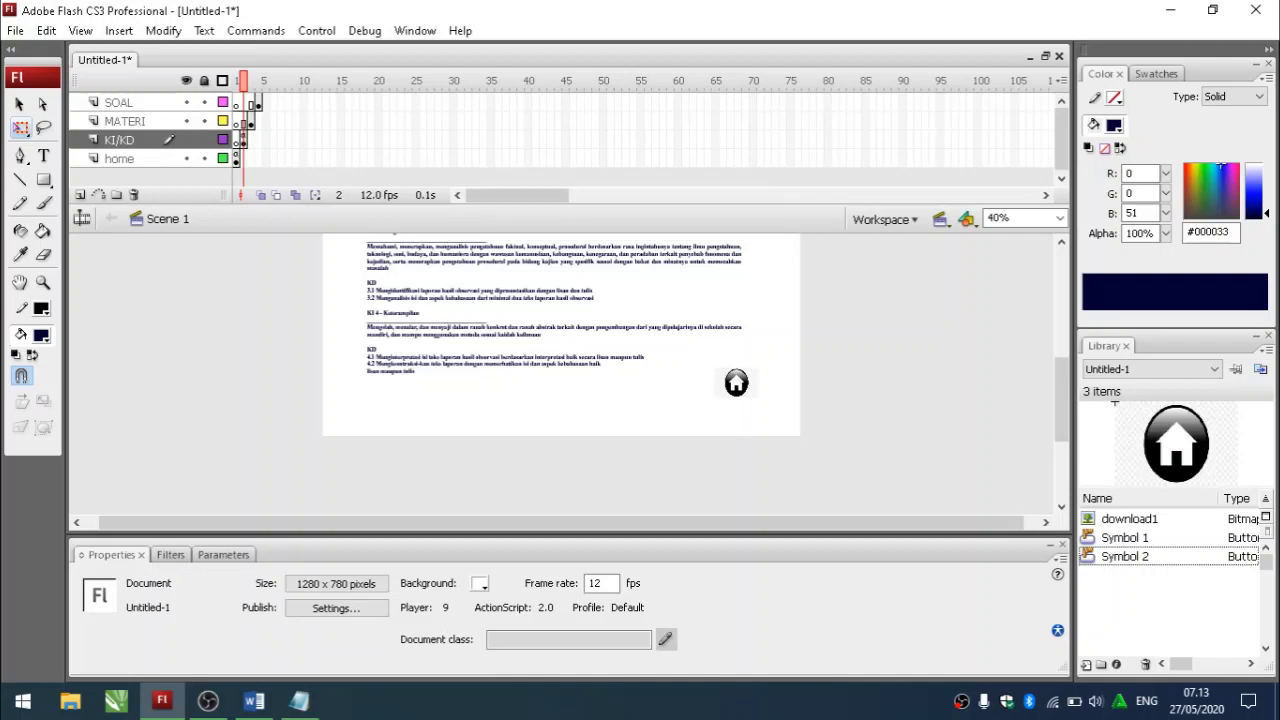
# - Give the home icon button the ActionScript on (press){ gotoAndPlay(1); }
pyautogui.click(736, 382)
pyautogui.rightClick(736, 382)
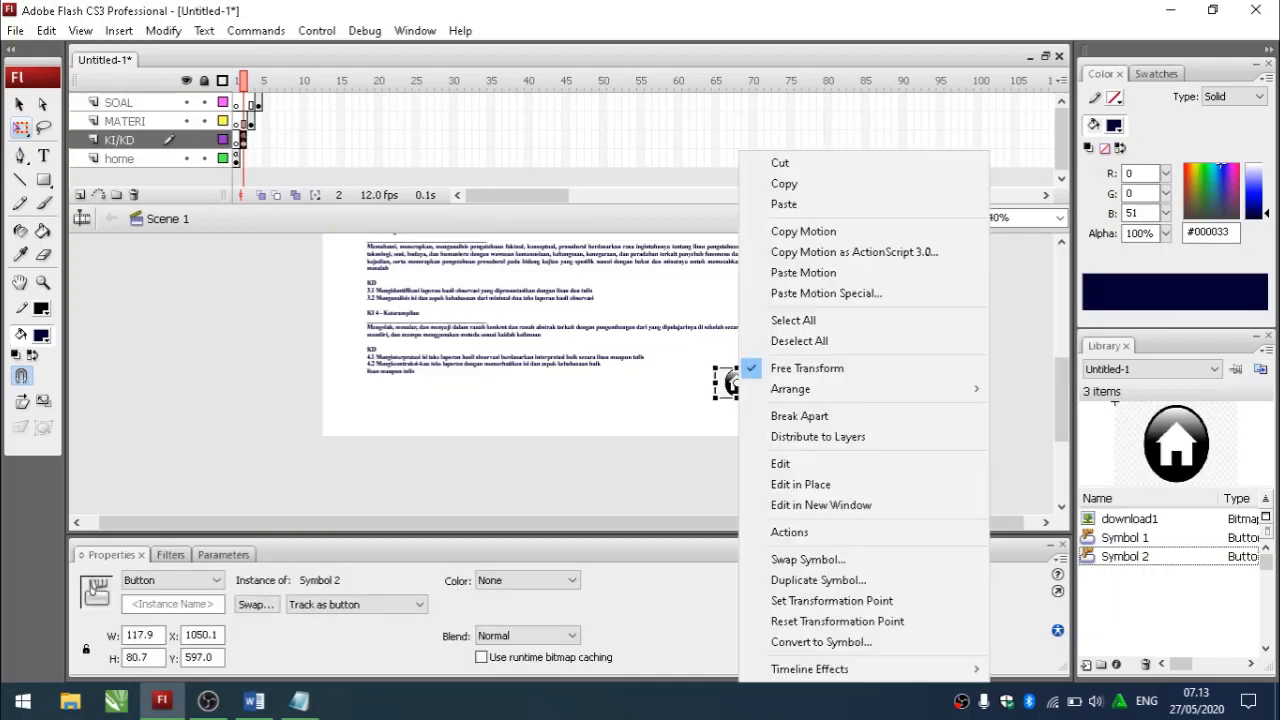
pyautogui.click(790, 532)
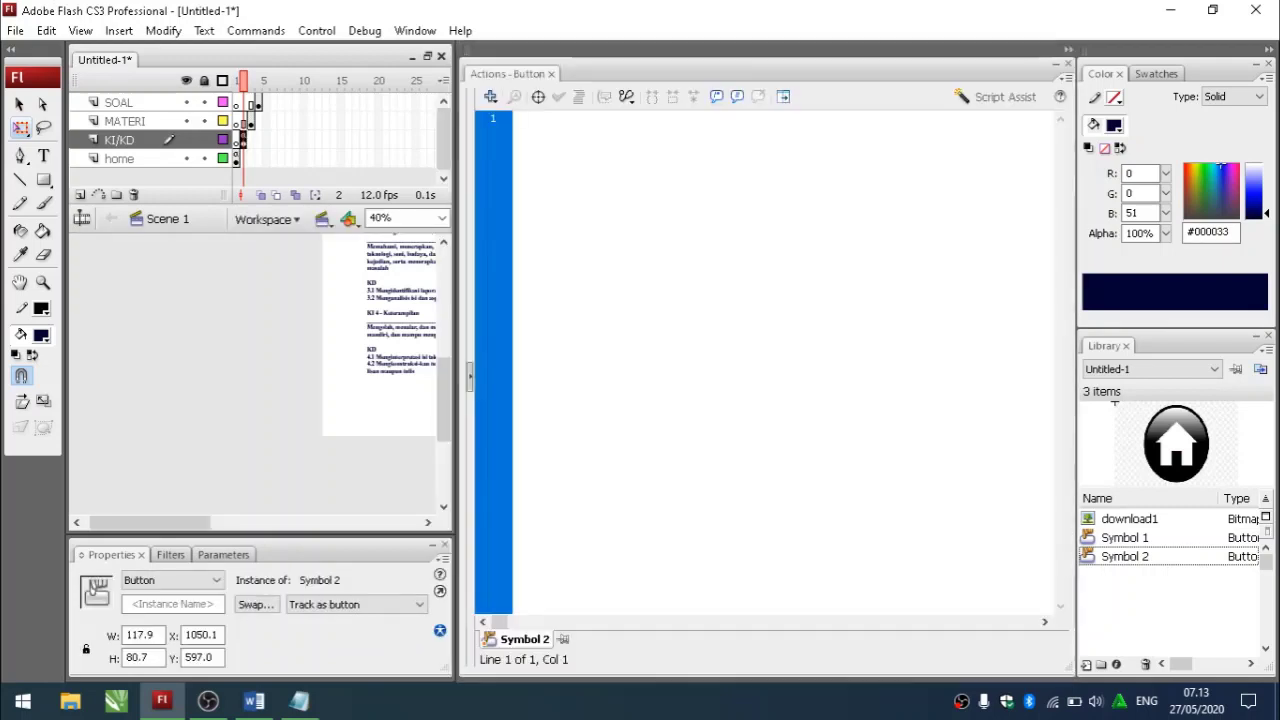
pyautogui.write('on ')
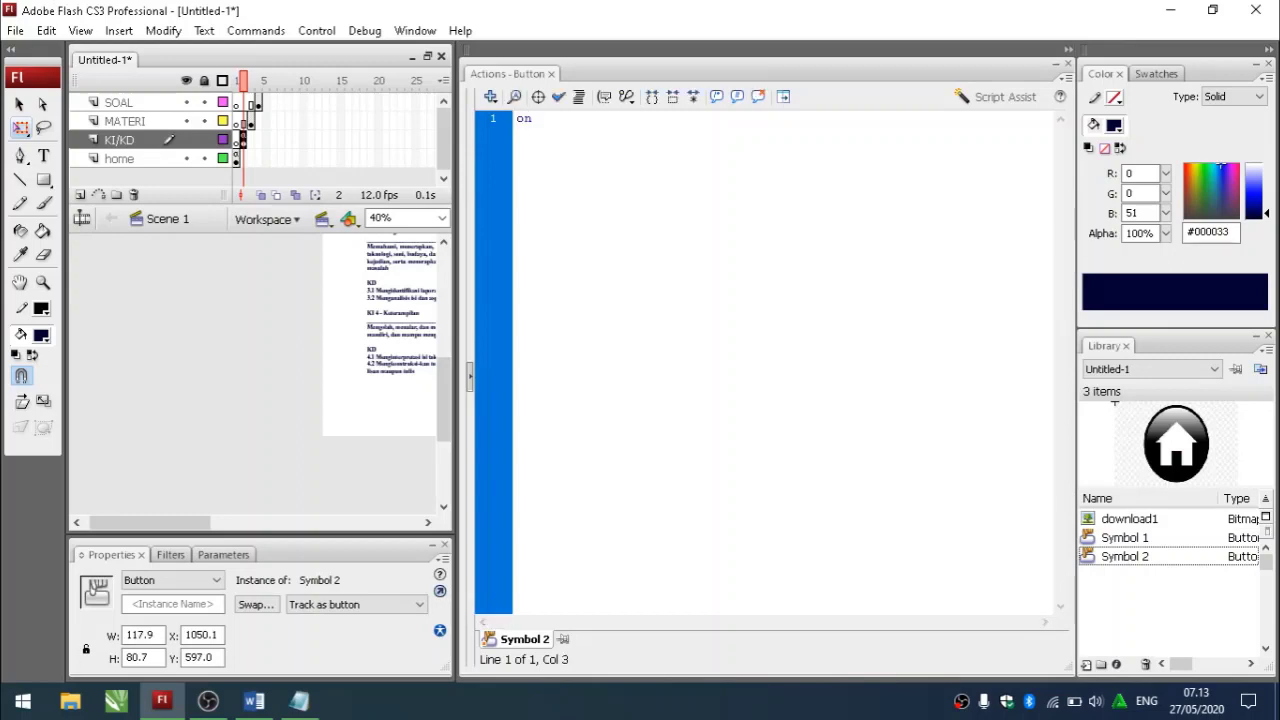
pyautogui.write('(p')
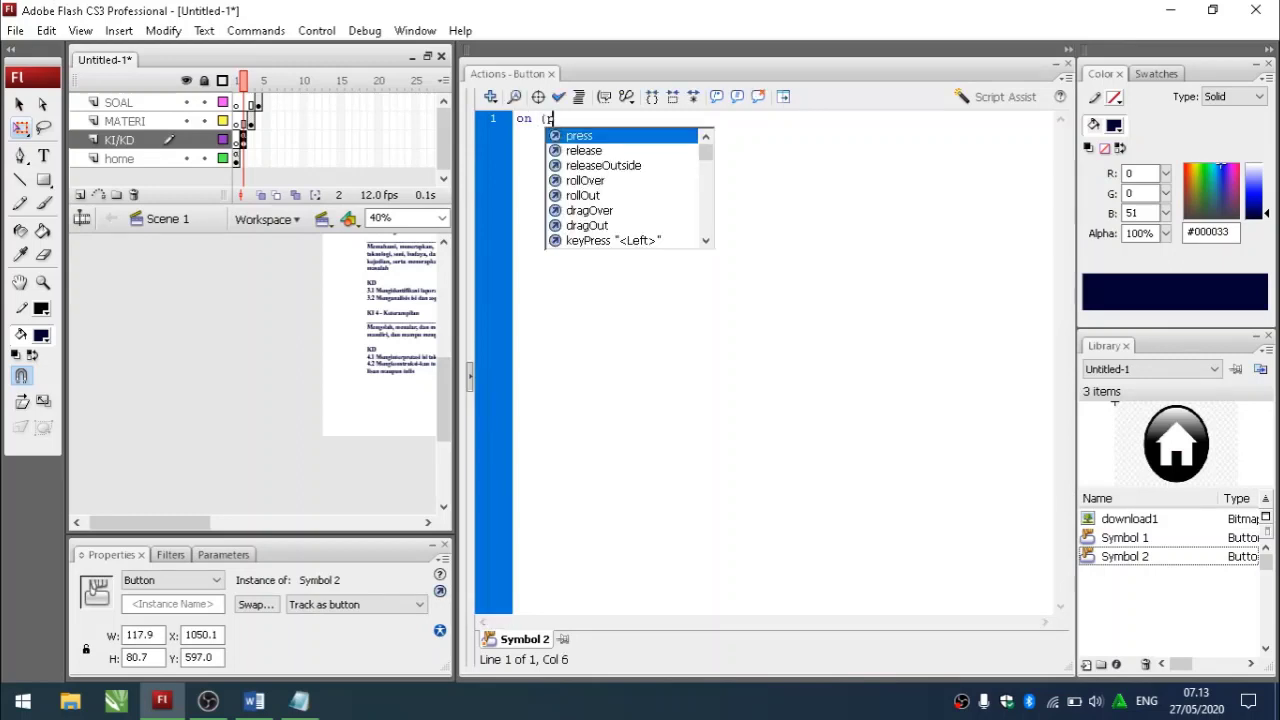
pyautogui.write('ress)')
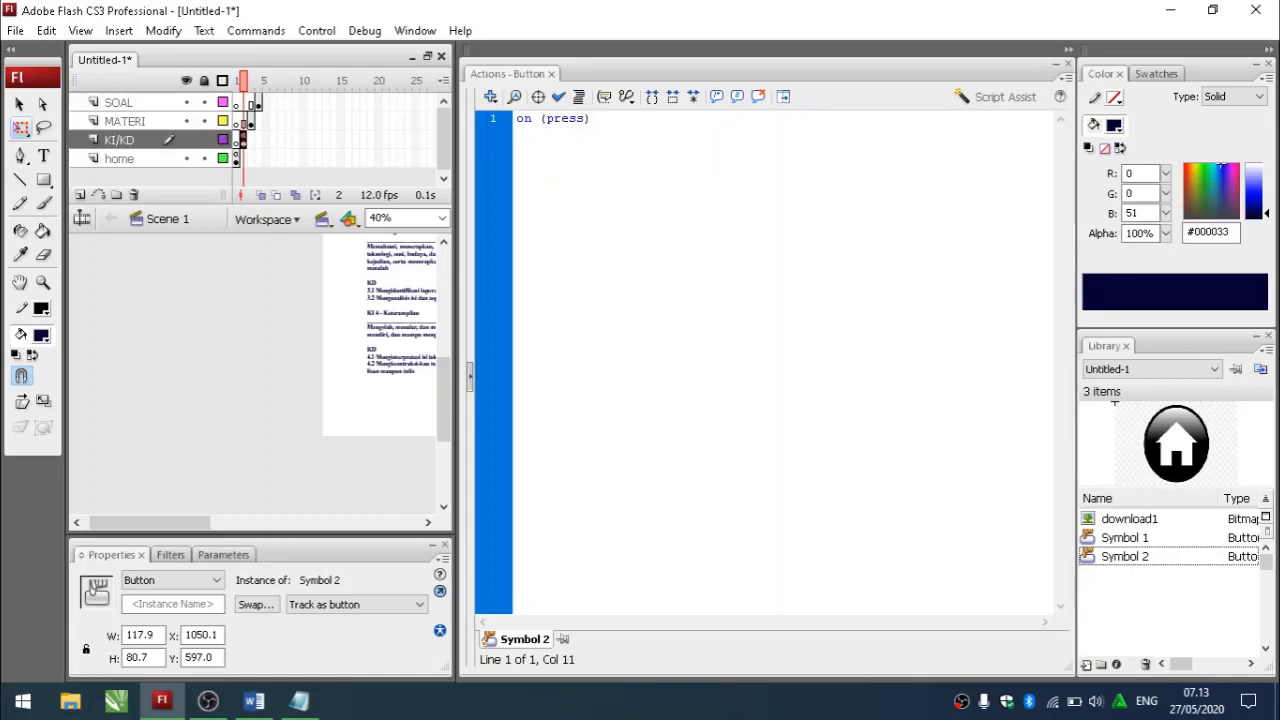
pyautogui.write('{')
pyautogui.press('Return')
pyautogui.write('gotoAndPlay(1')
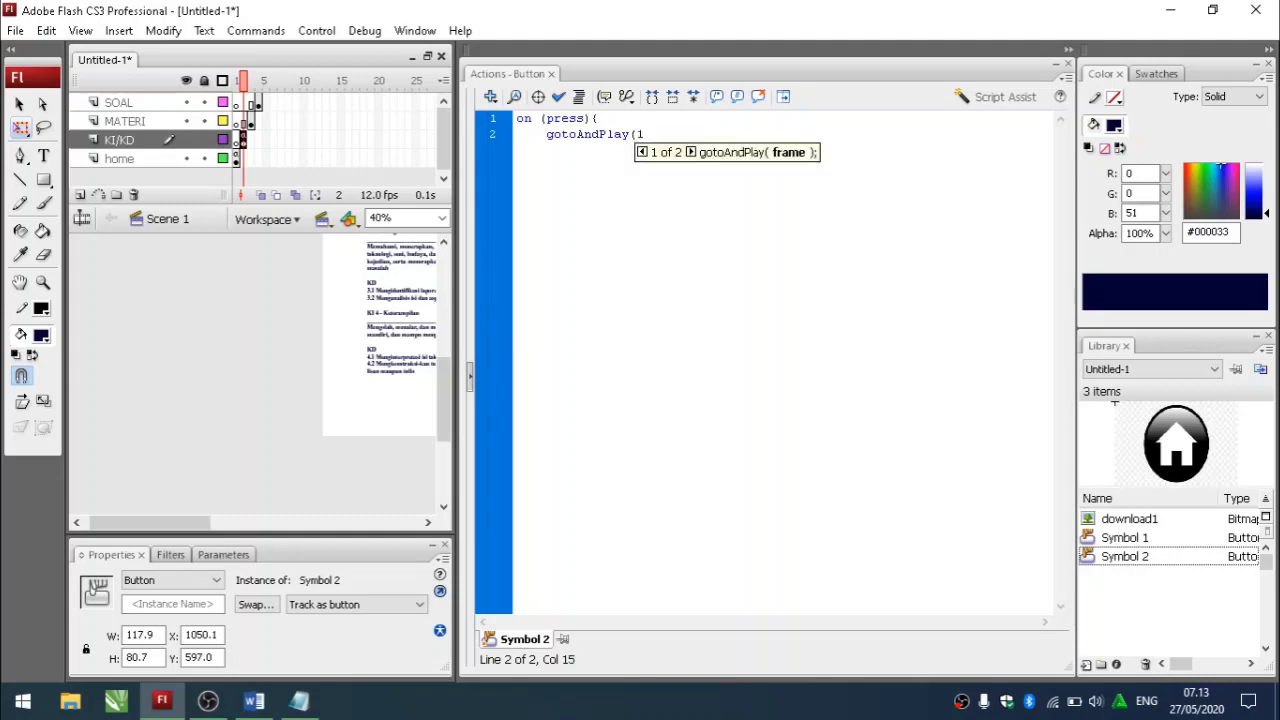
pyautogui.write(')')
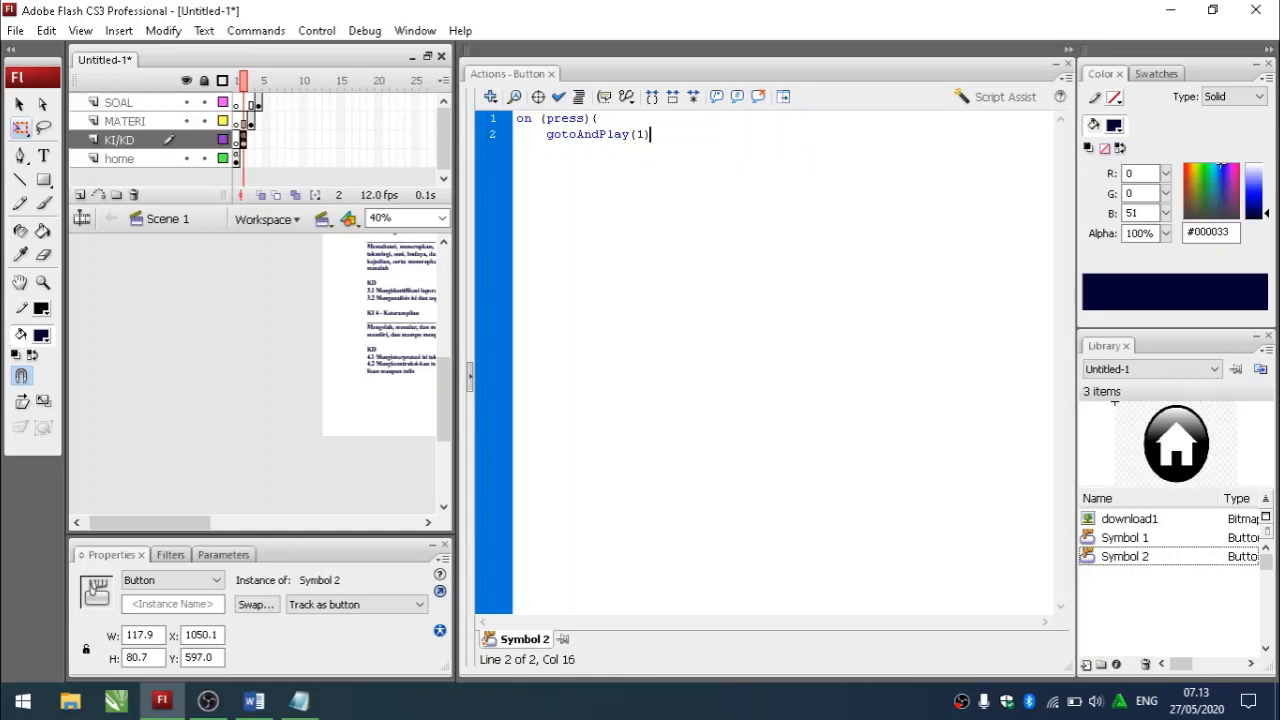
pyautogui.write(';')
pyautogui.press('Return')
pyautogui.write('}')
pyautogui.click(1068, 64)
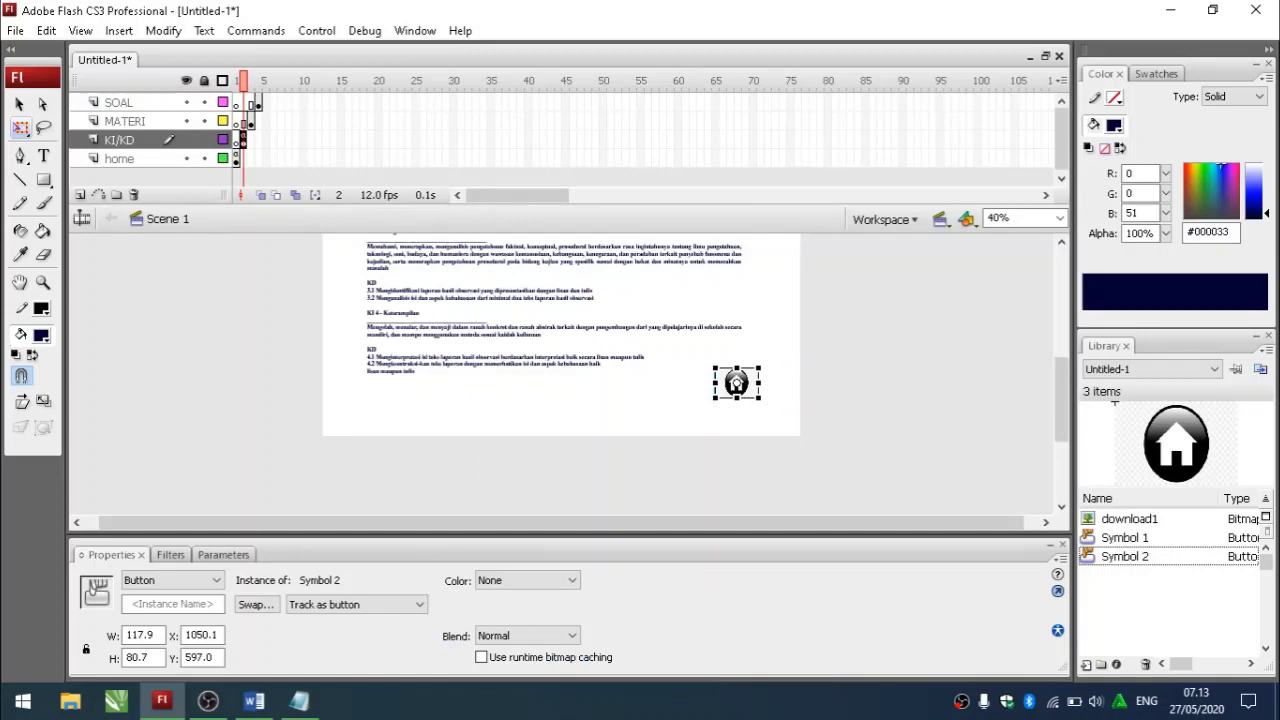
# - Test the movie by opening the KI/KD page and returning with the home button twice, and close the preview
pyautogui.hotkey('ctrl', 'Return')
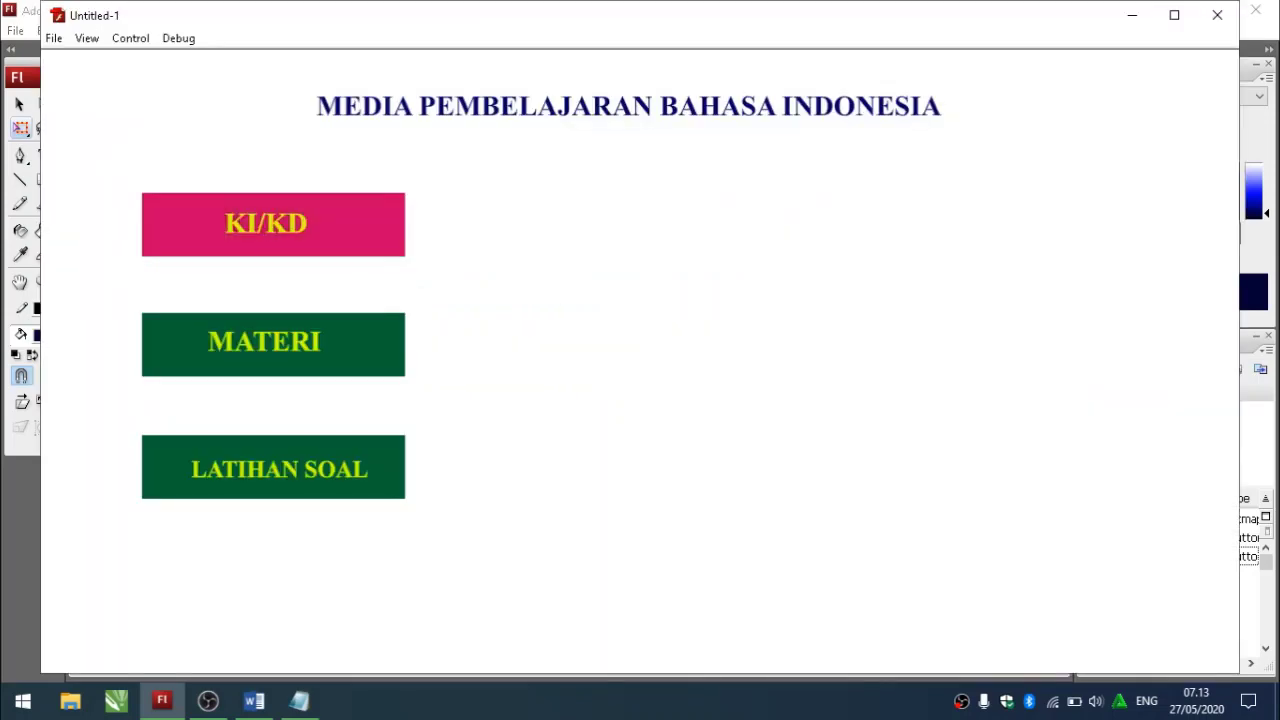
pyautogui.click(273, 224)
pyautogui.click(1079, 593)
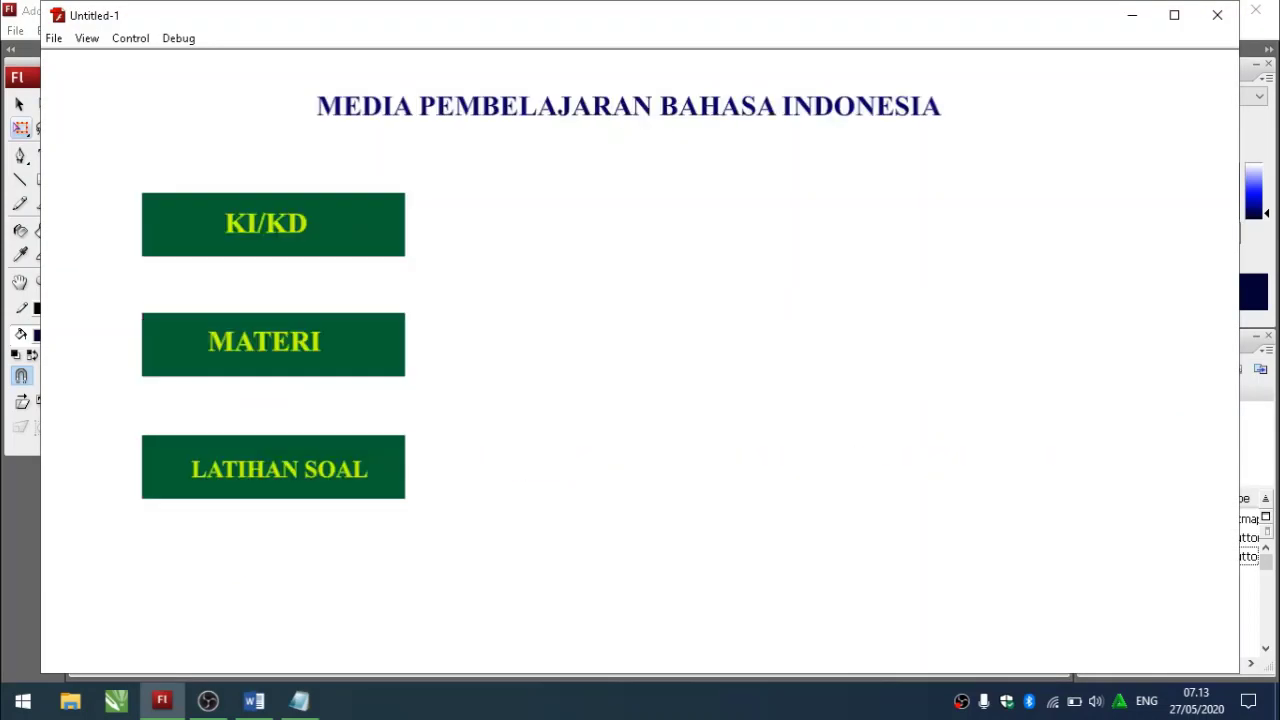
pyautogui.click(273, 224)
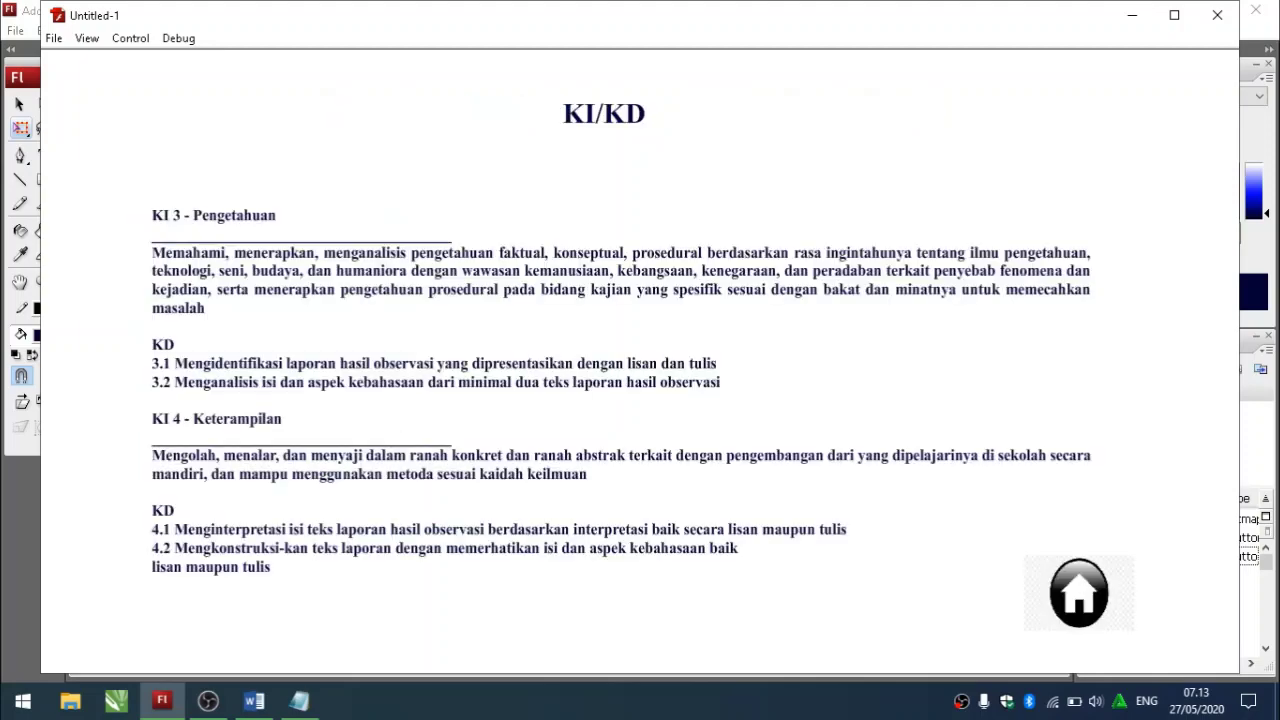
pyautogui.click(1079, 593)
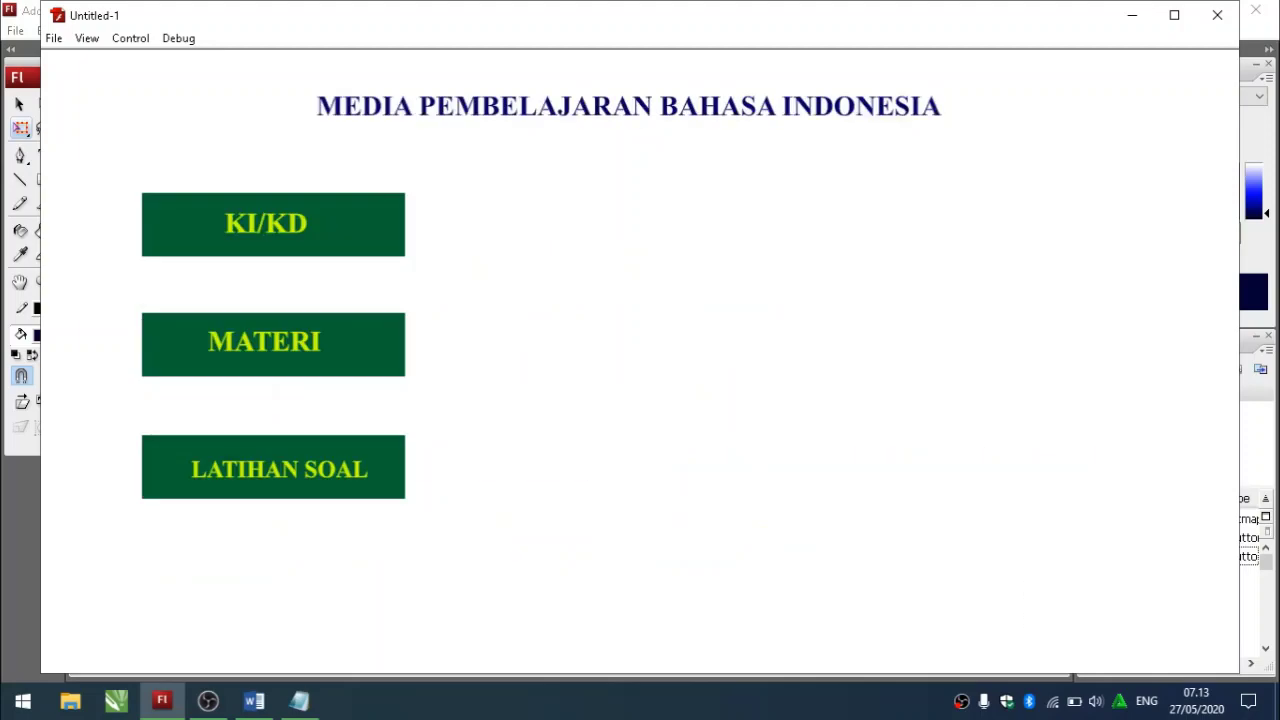
pyautogui.click(1217, 15)
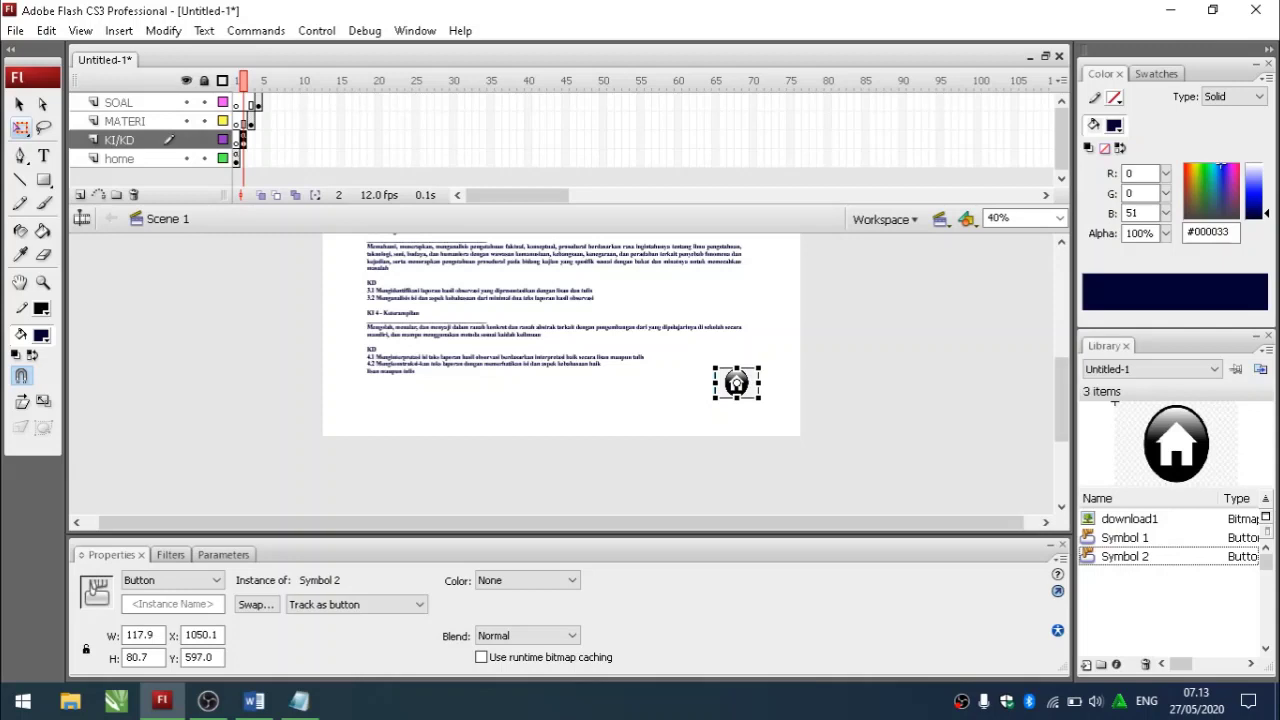
pyautogui.click(888, 384)
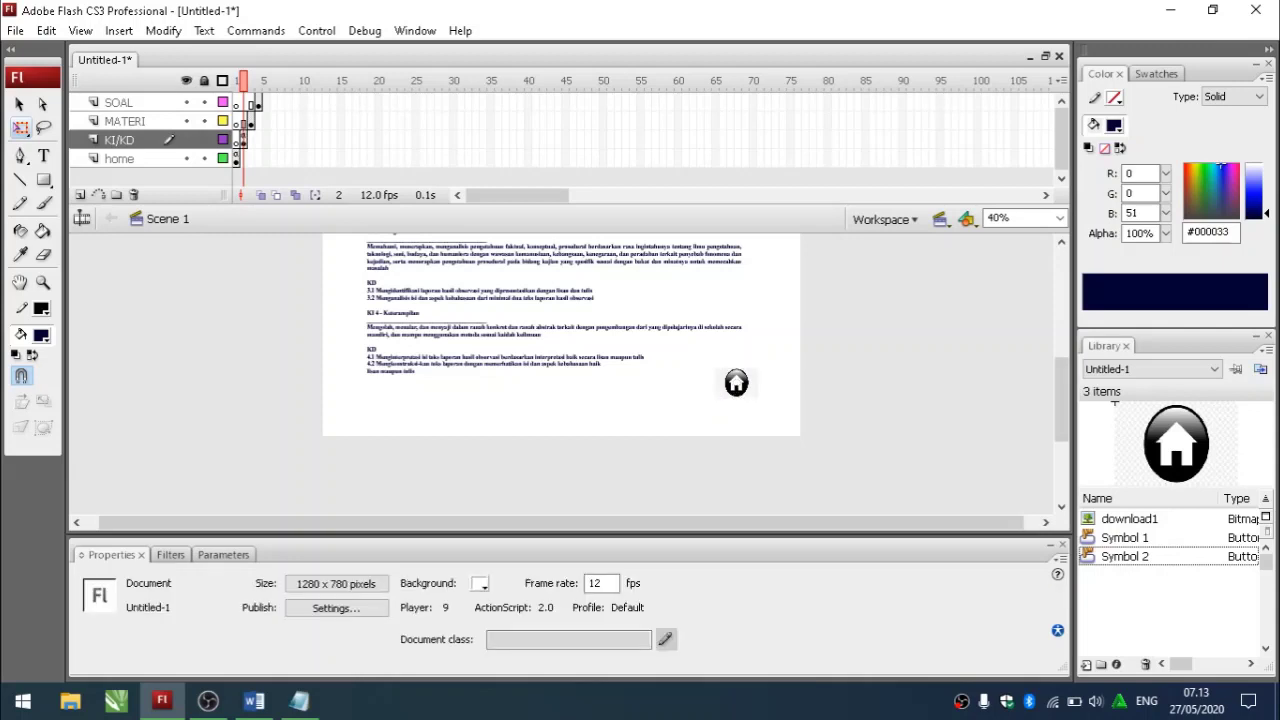
# - Switch to Notepad, add the line "kita lanjutkan ke layer materi" below the existing note, and return to Flash
pyautogui.click(299, 701)
pyautogui.press('Return')
pyautogui.press('Return')
pyautogui.write('kita lanjut')
pyautogui.press('BackSpace')
pyautogui.write('tkan ke ')
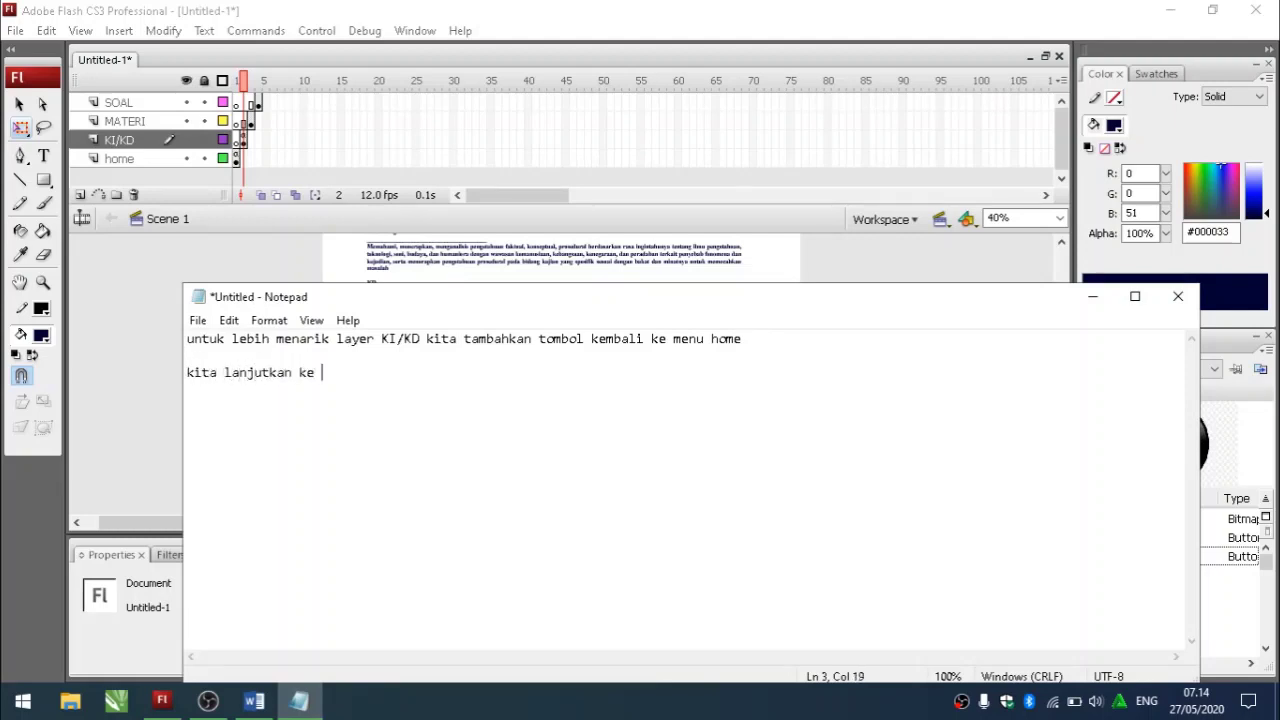
pyautogui.write('layer materi')
pyautogui.press('Return')
pyautogui.click(1092, 296)
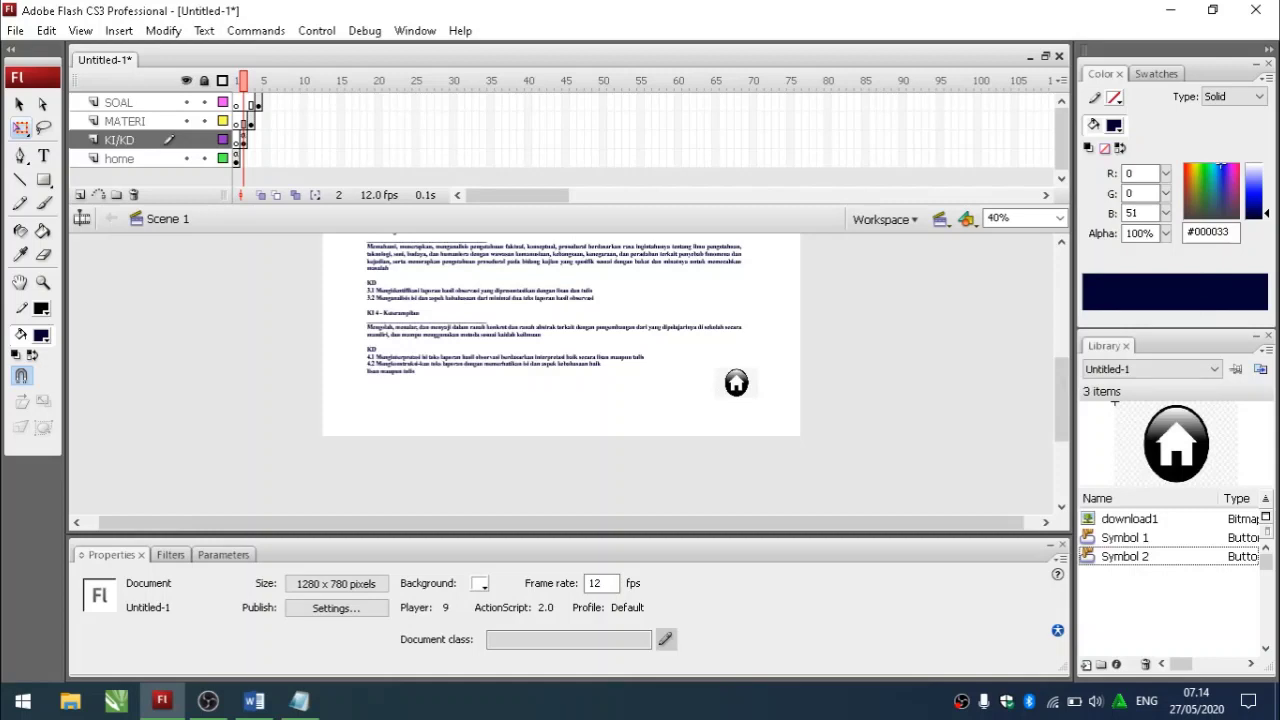
# - Give the MATERI button on the home layer's first frame the ActionScript on (press){ gotoAndPlay(3); }
pyautogui.click(236, 141)
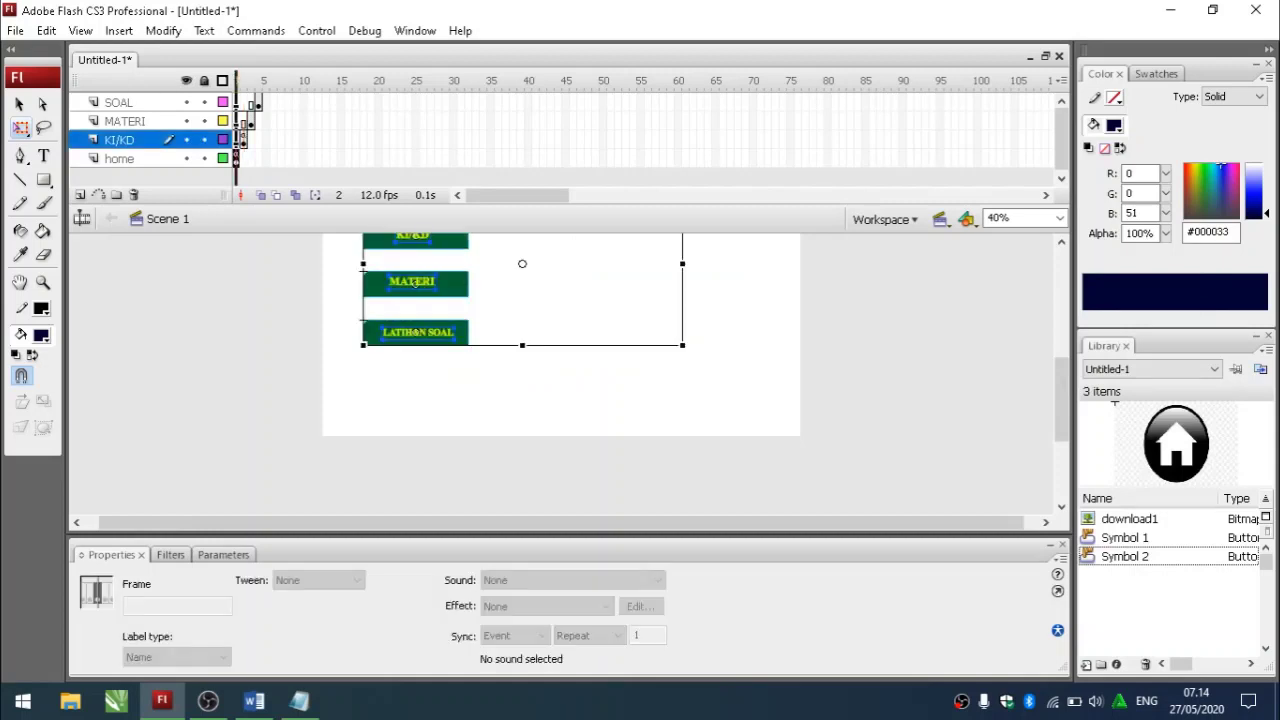
pyautogui.click(236, 160)
pyautogui.click(600, 400)
pyautogui.scroll(1, 600, 400)
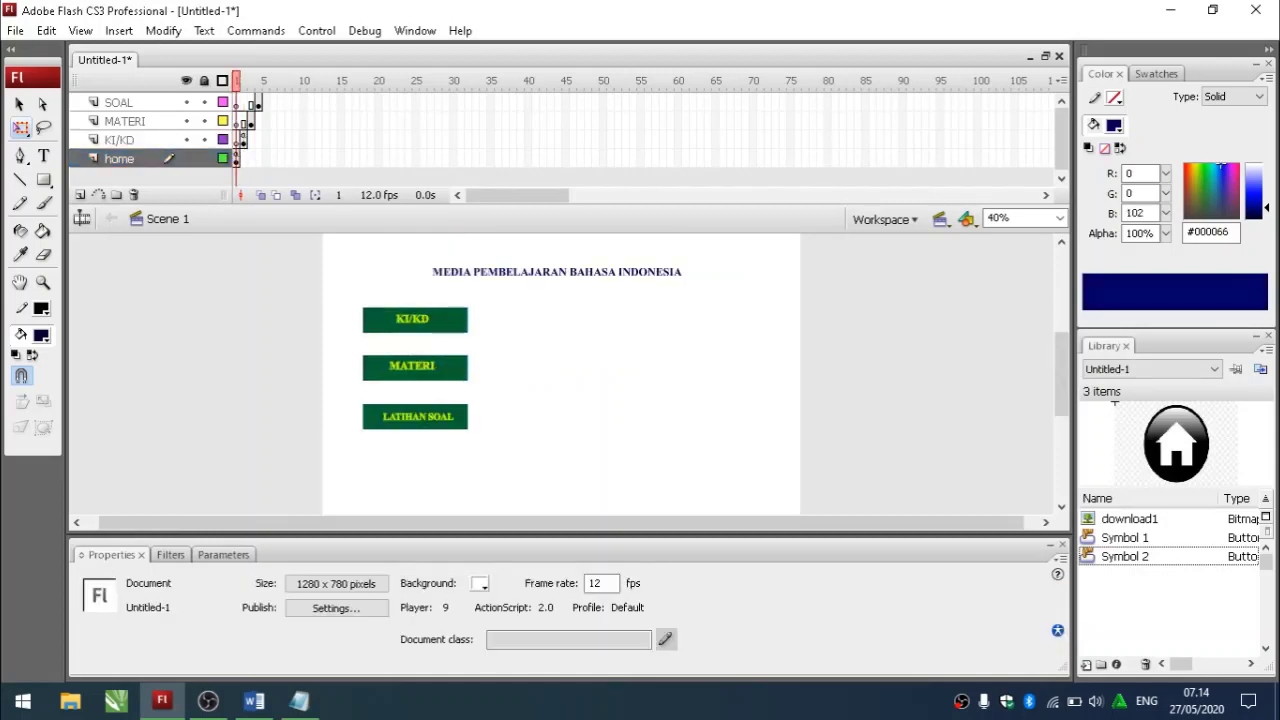
pyautogui.click(448, 371)
pyautogui.click(580, 390)
pyautogui.click(20, 104)
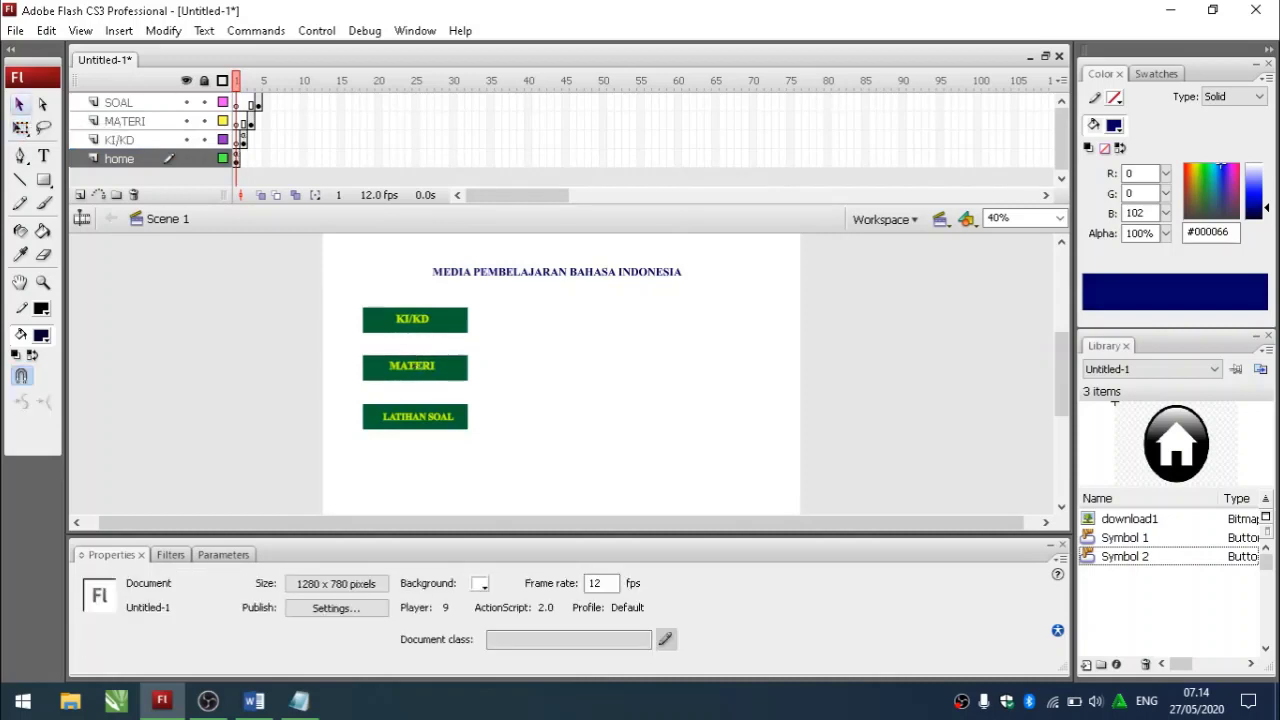
pyautogui.click(414, 366)
pyautogui.rightClick(372, 366)
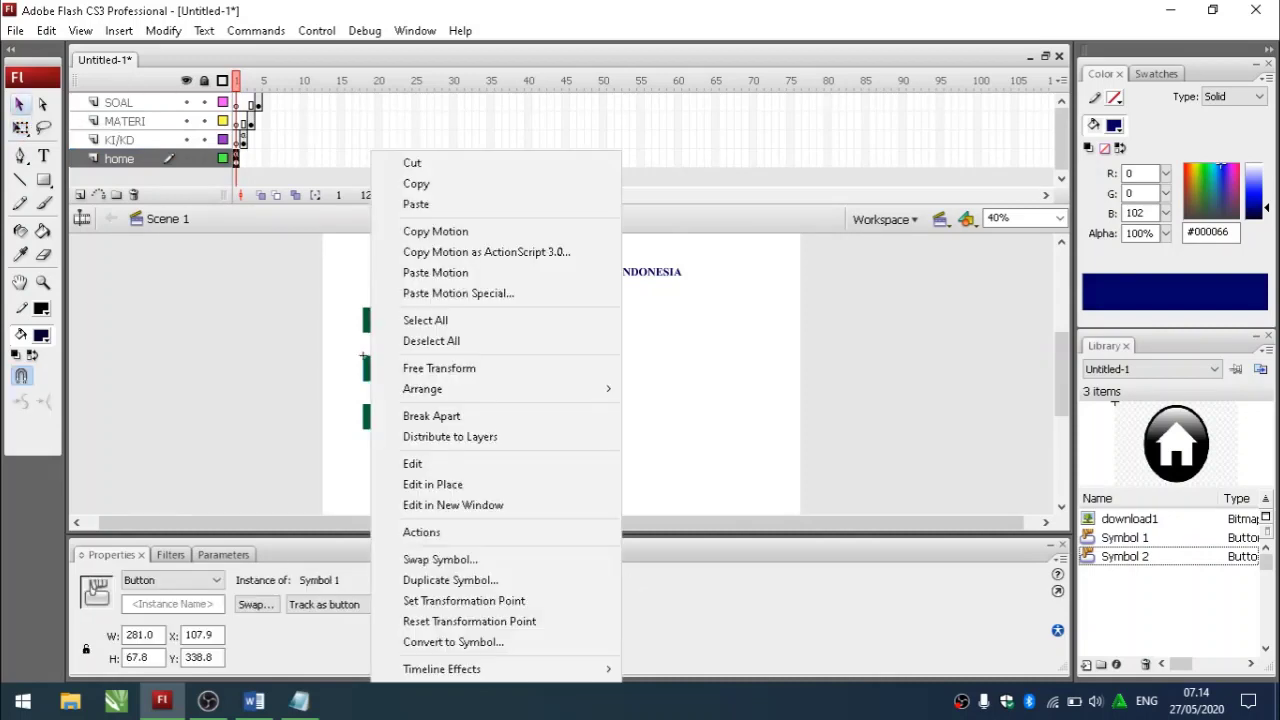
pyautogui.click(430, 532)
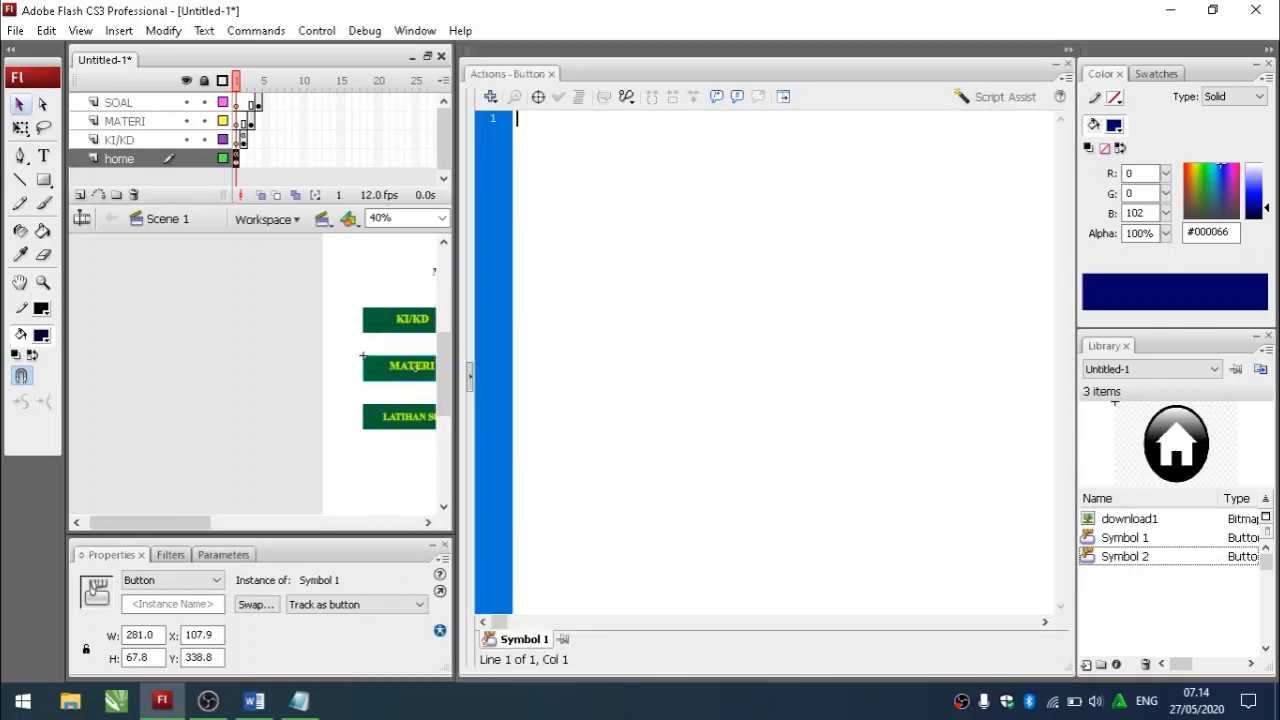
pyautogui.write('on (')
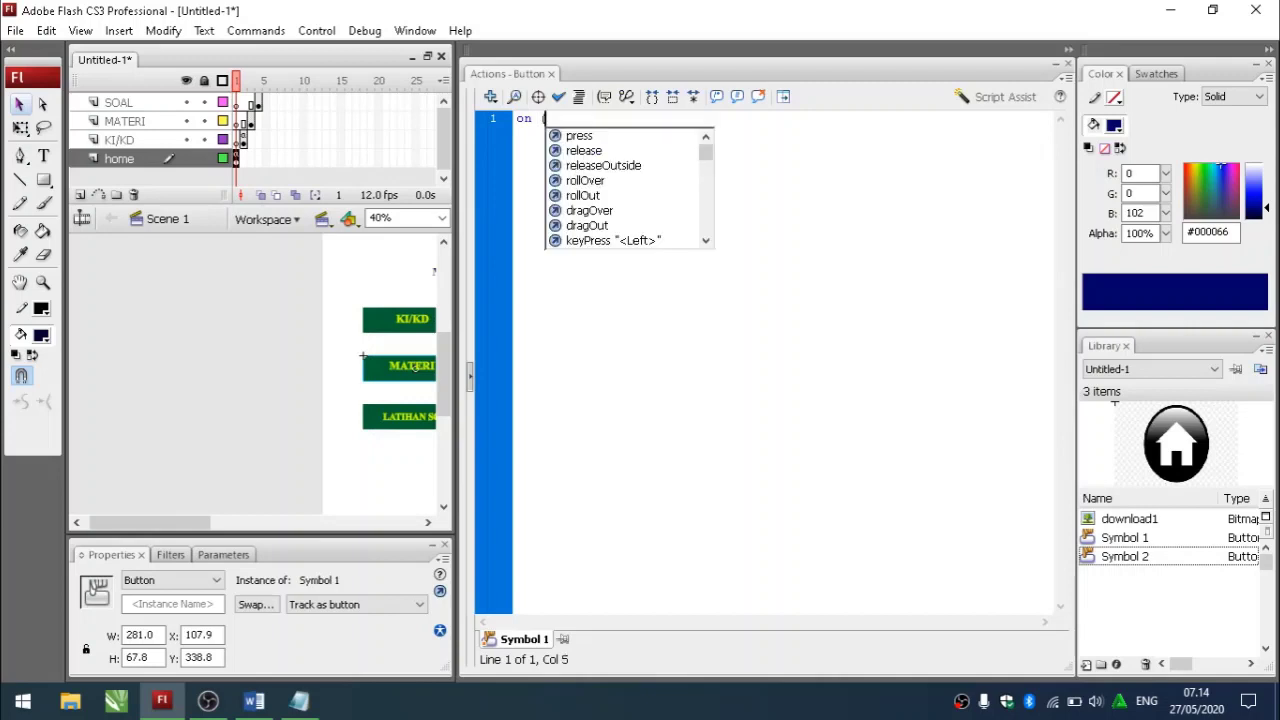
pyautogui.write('p')
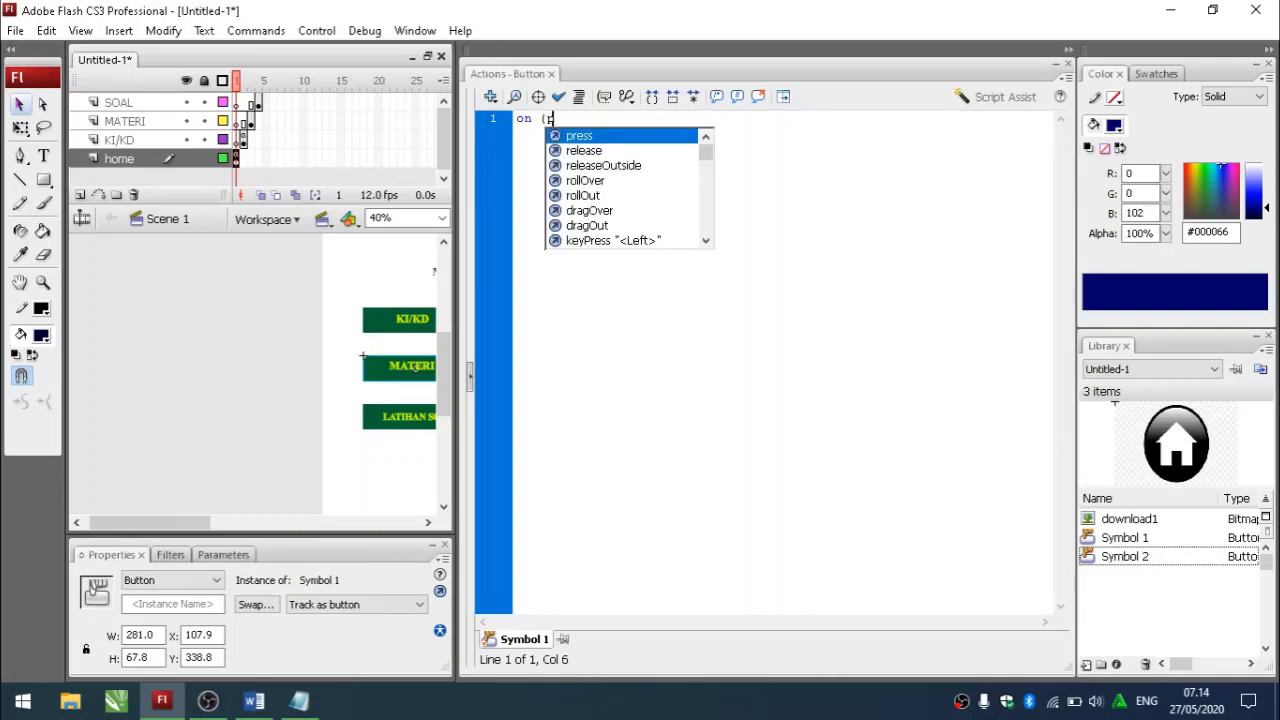
pyautogui.write('ress){')
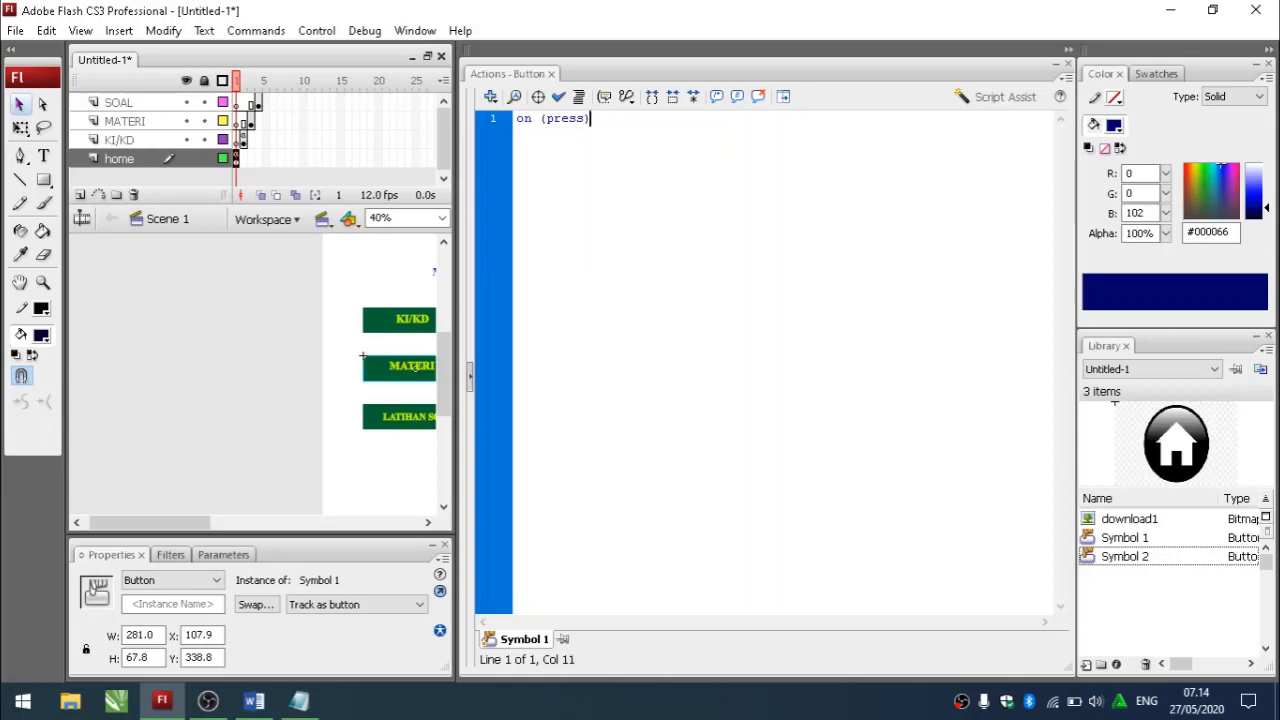
pyautogui.press('Return')
pyautogui.write('gotoAndPlay(')
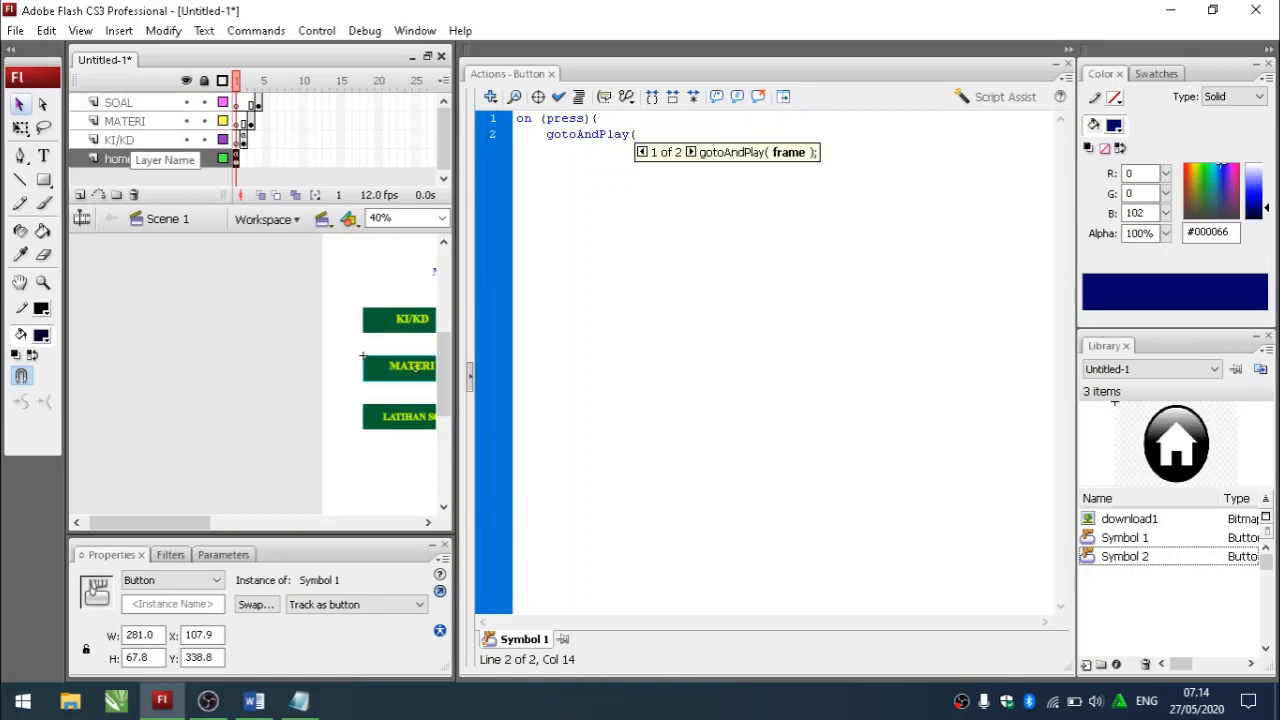
pyautogui.write('3);')
pyautogui.press('Return')
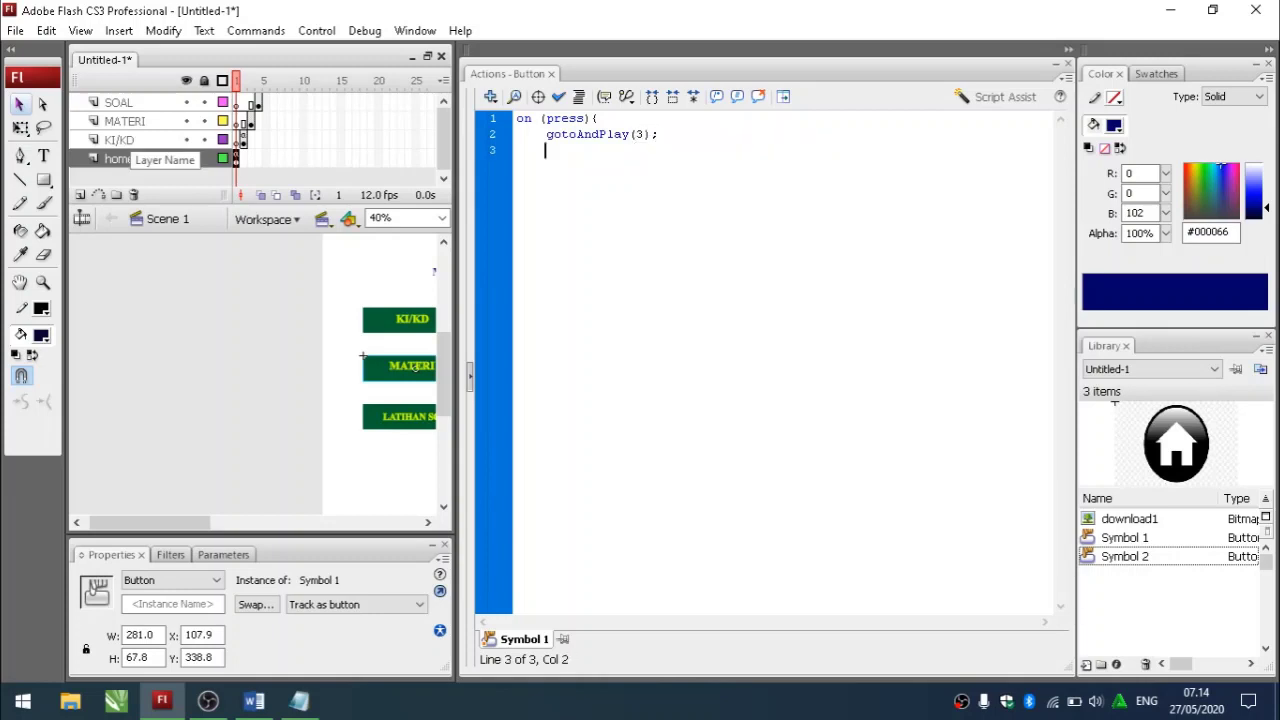
pyautogui.write('}')
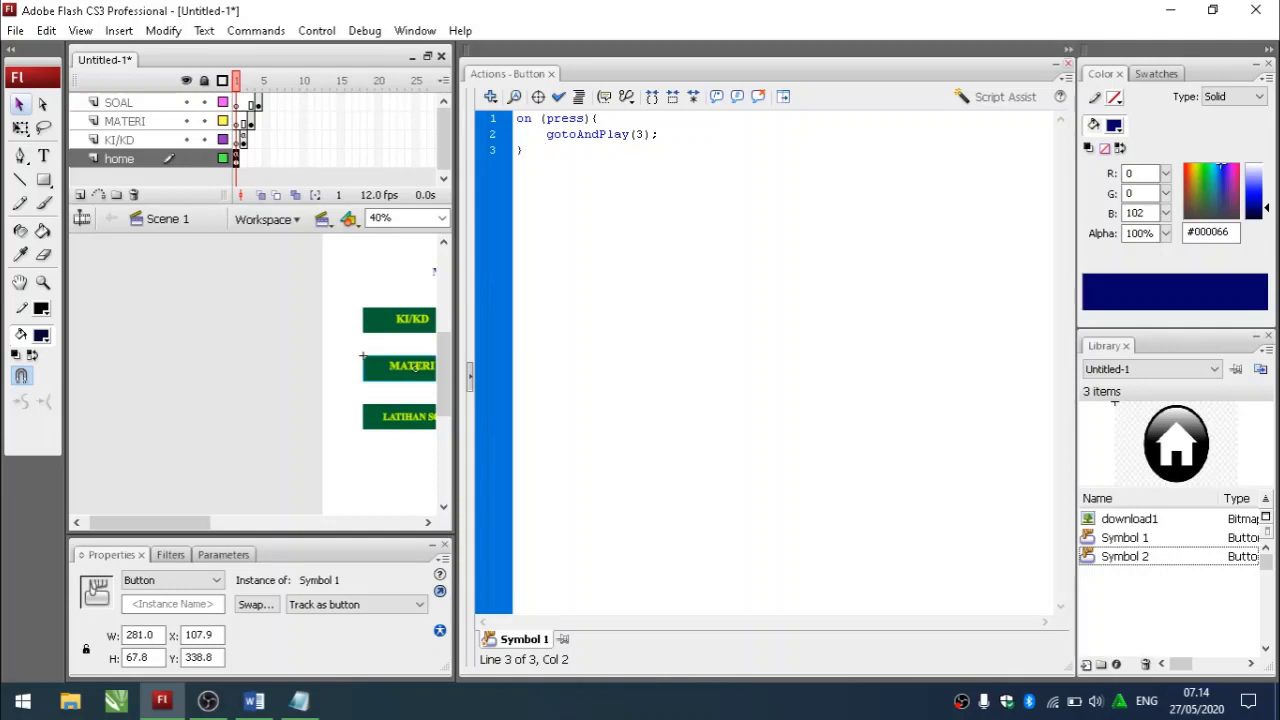
pyautogui.press('F9')
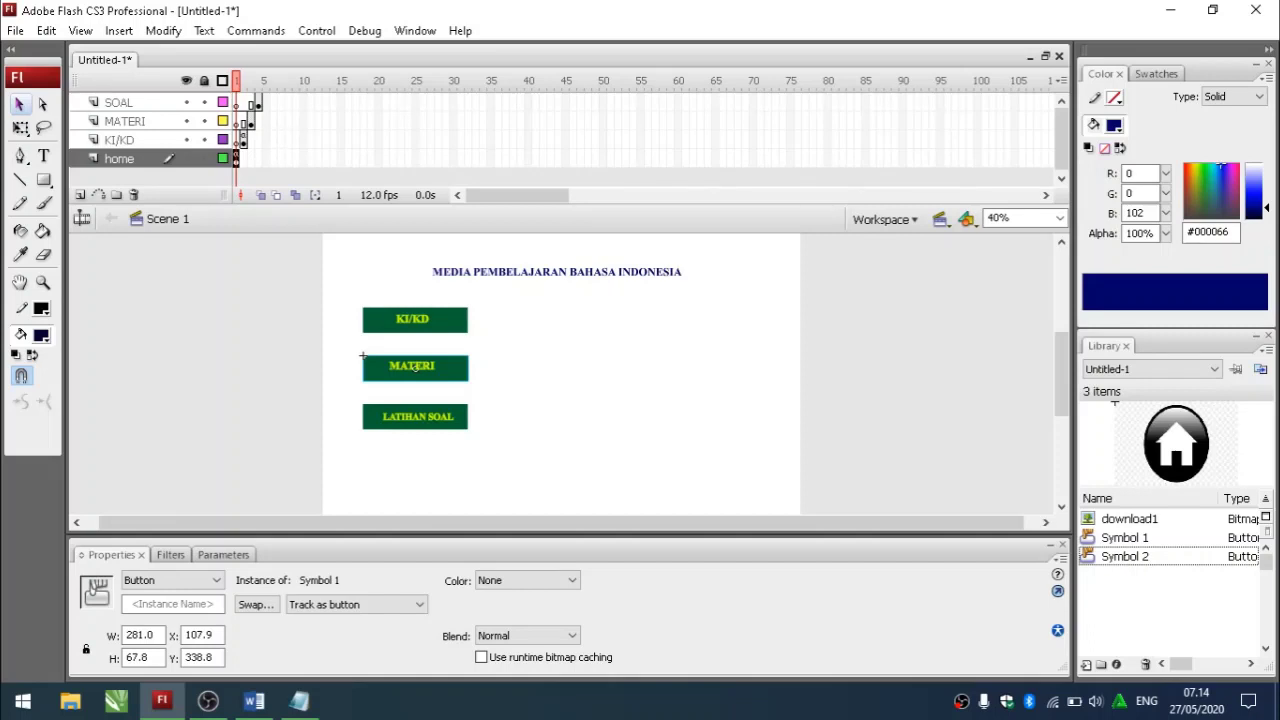
# - Add the frame script stop (); to frame 3 of the MATERI layer
pyautogui.click(243, 121)
pyautogui.rightClick(243, 121)
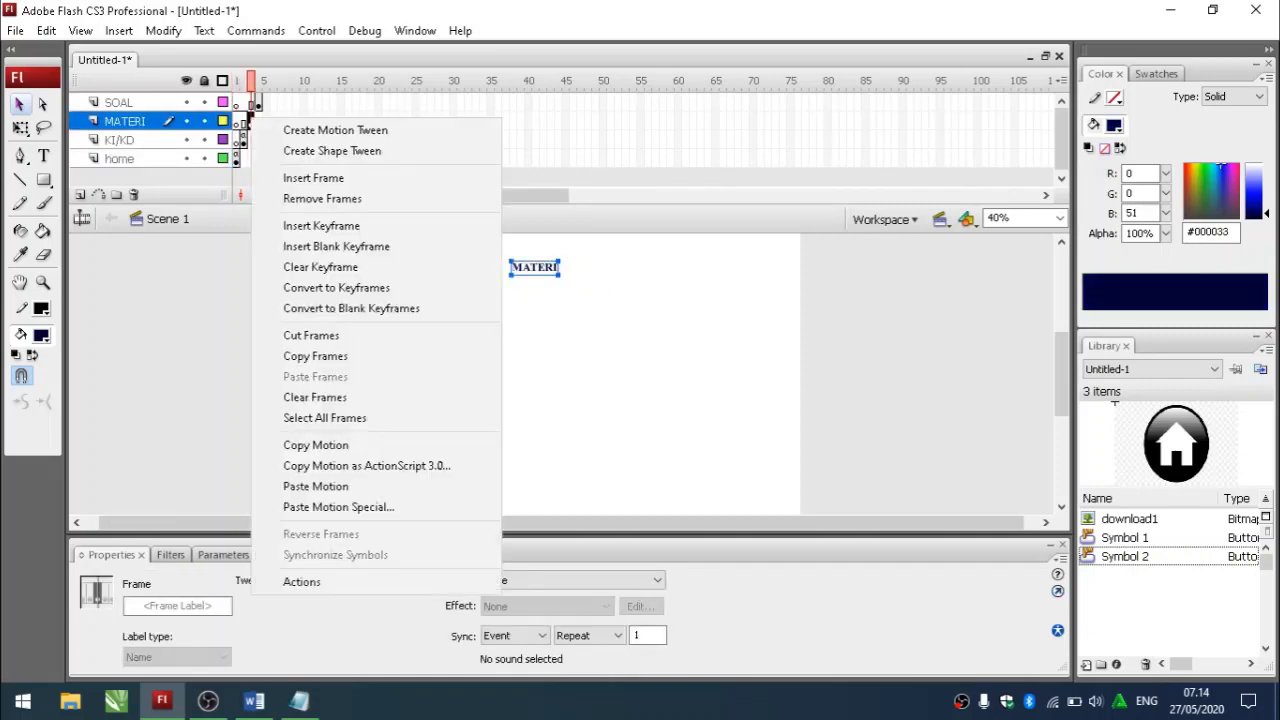
pyautogui.click(301, 581)
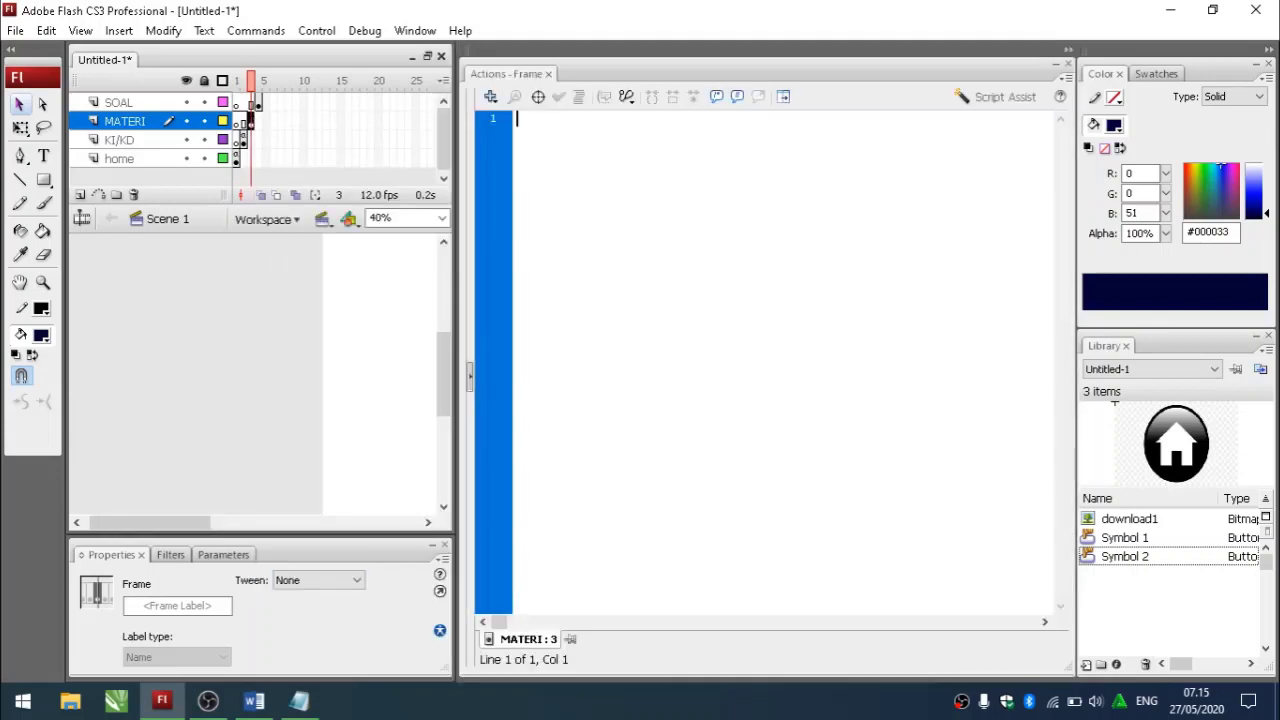
pyautogui.write('stop ')
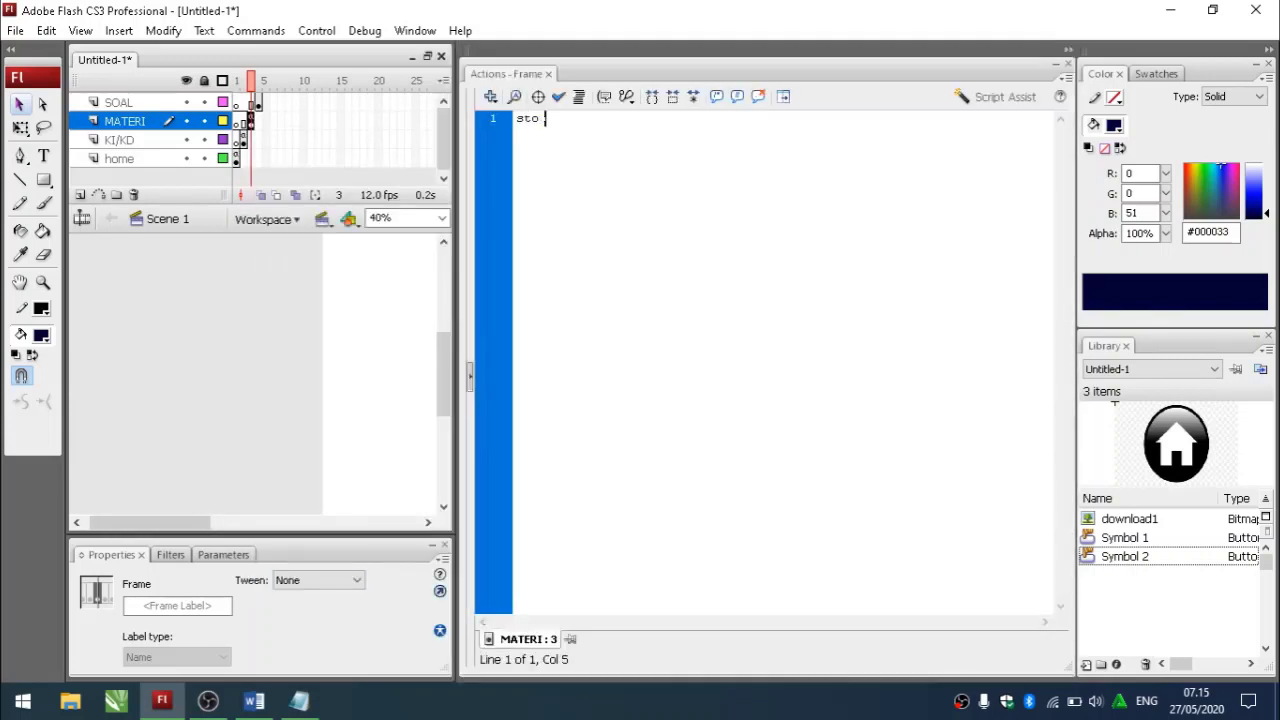
pyautogui.write('();')
pyautogui.press('F9')
pyautogui.click(568, 370)
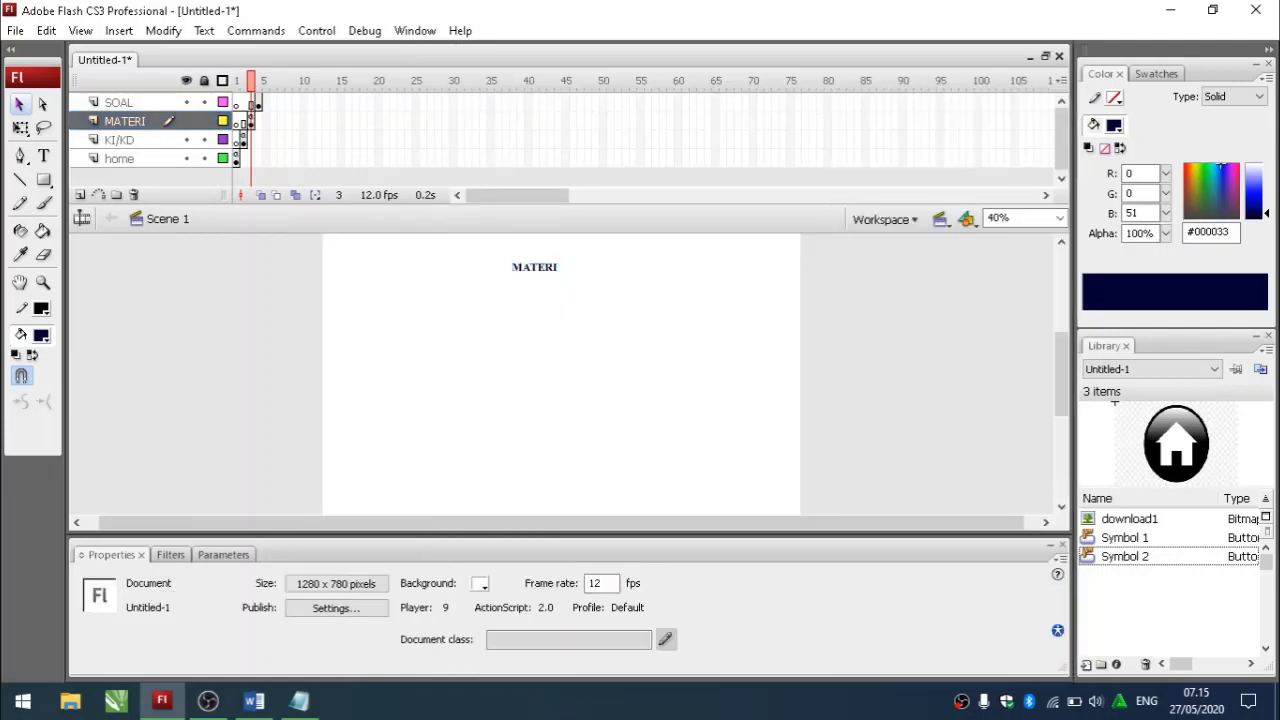
# - Test the movie by opening the KI/KD page, returning home and opening the MATERI page, and close the preview
pyautogui.hotkey('ctrl', 'Return')
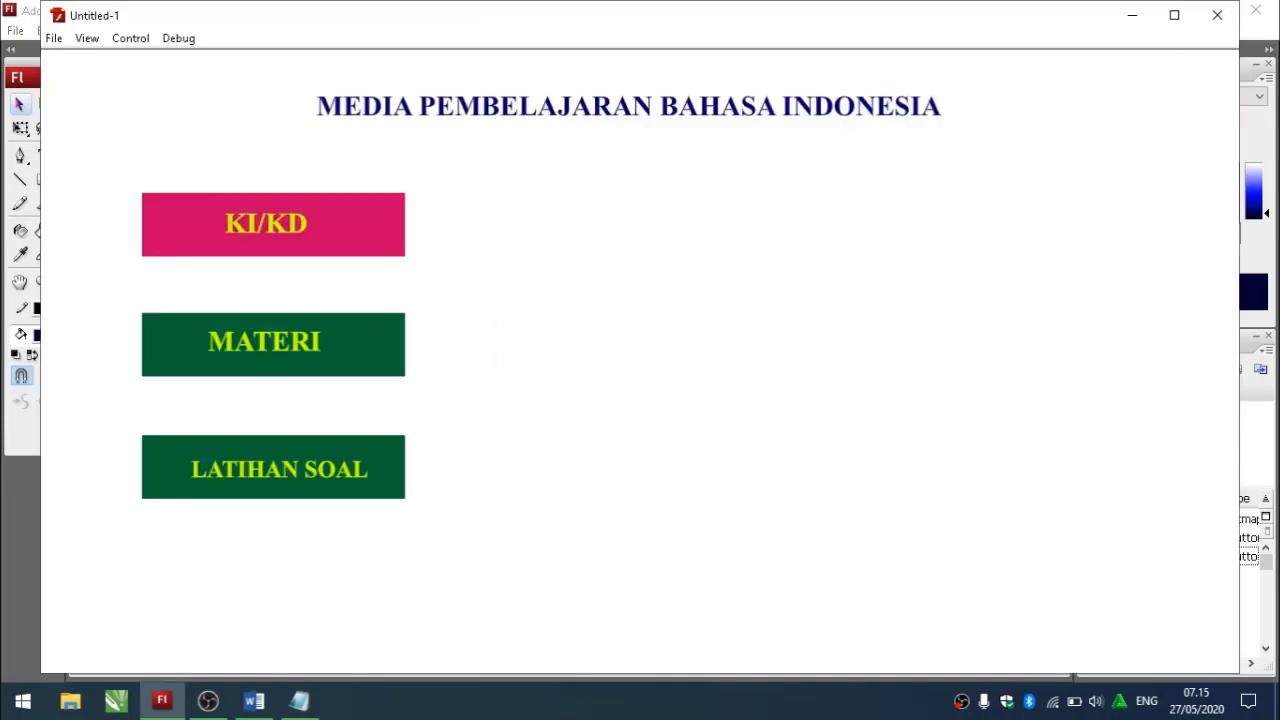
pyautogui.click(271, 223)
pyautogui.click(1079, 593)
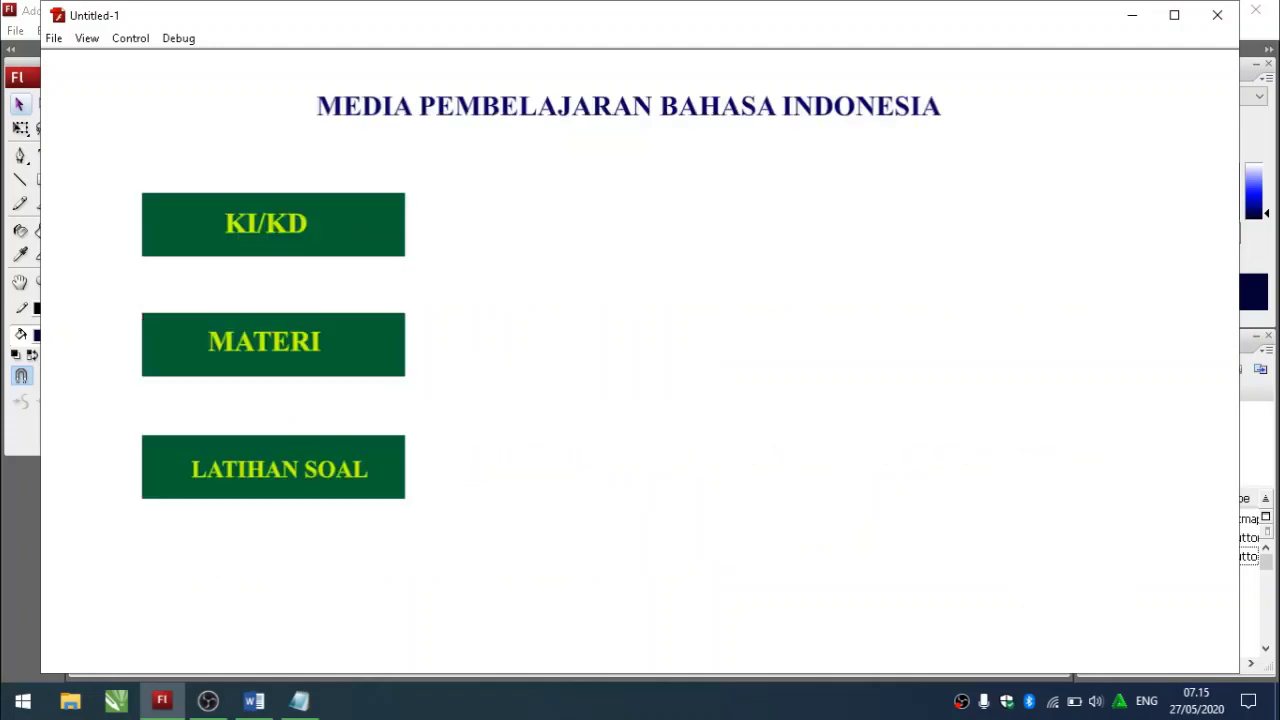
pyautogui.click(264, 344)
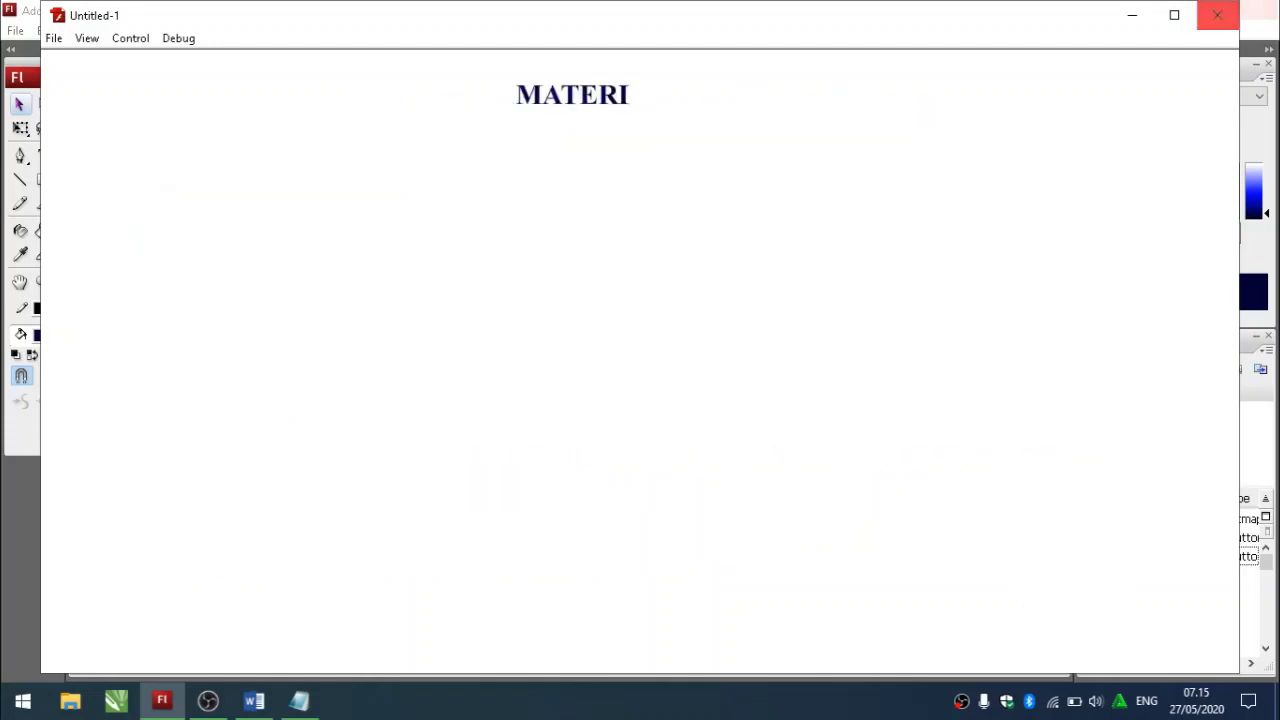
pyautogui.click(1217, 15)
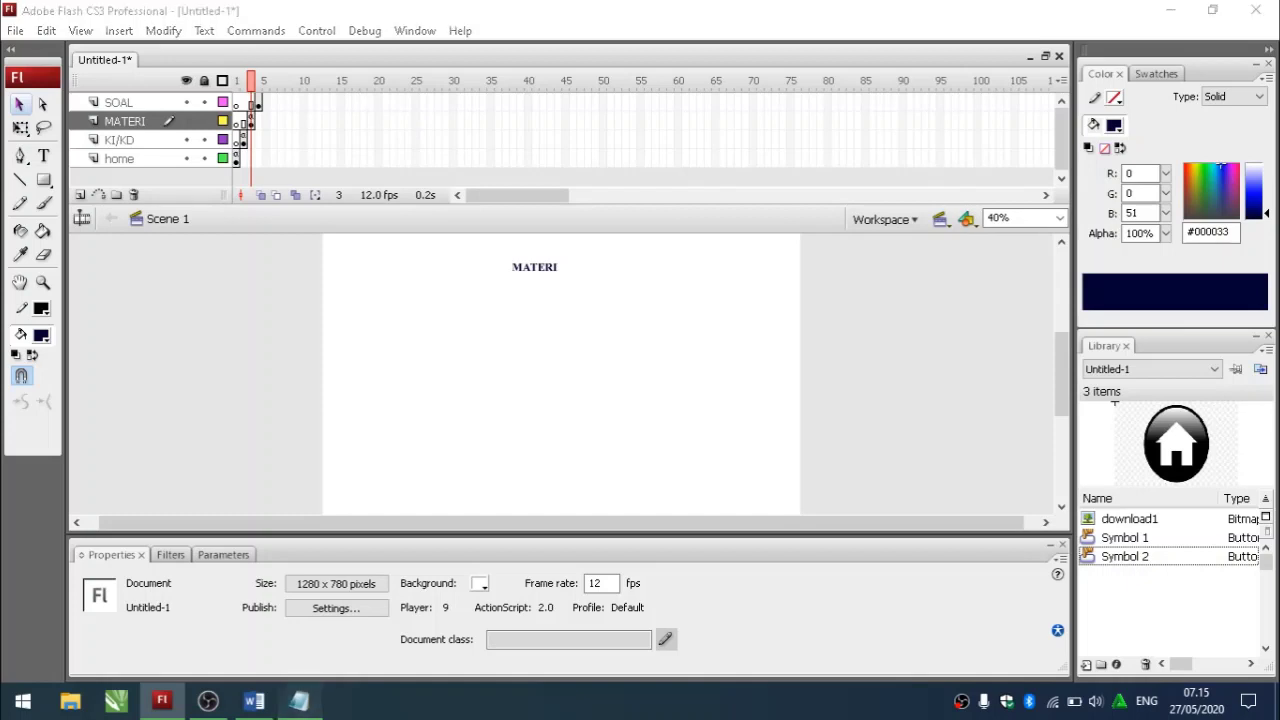
# - Switch to Notepad, add the line "sama kita tambahkan tombol home" below the materi line, and return to Flash
pyautogui.click(299, 700)
pyautogui.write('sama')
pyautogui.press('BackSpace')
pyautogui.press('BackSpace')
pyautogui.press('BackSpace')
pyautogui.press('BackSpace')
pyautogui.press('BackSpace')
pyautogui.press('BackSpace')
pyautogui.write('ama s')
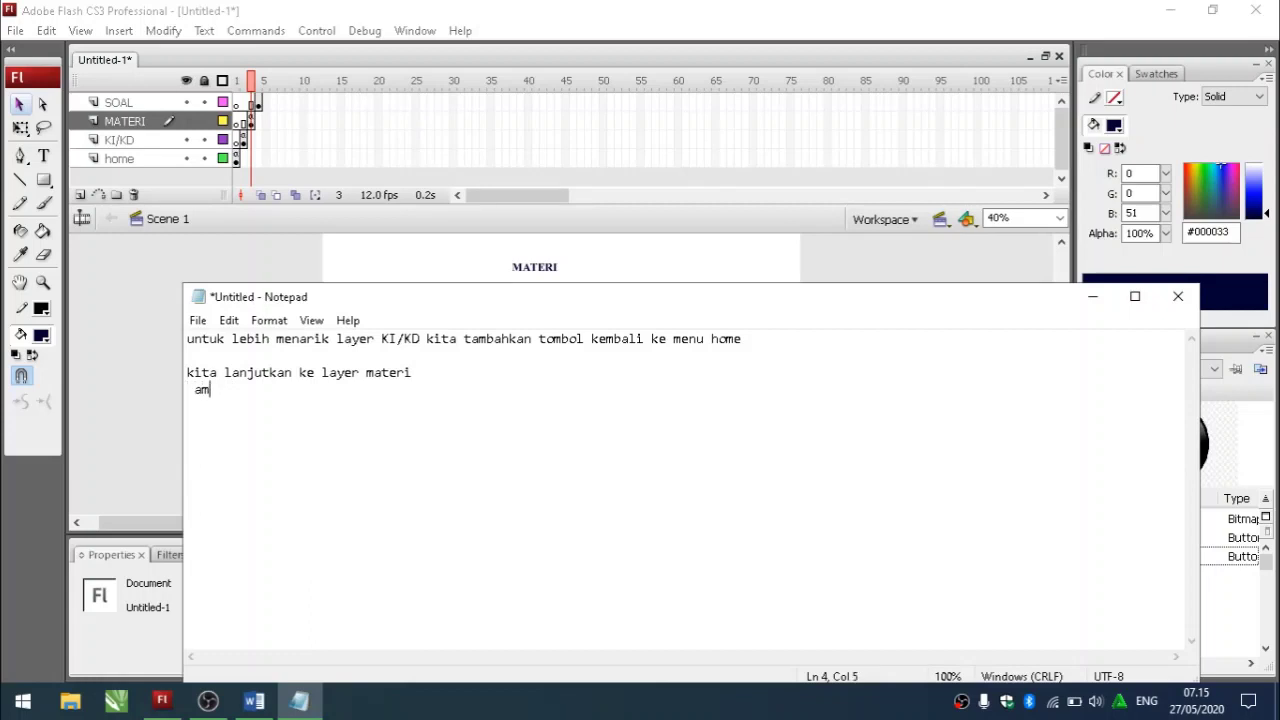
pyautogui.press('BackSpace')
pyautogui.press('BackSpace')
pyautogui.press('BackSpace')
pyautogui.press('BackSpace')
pyautogui.press('BackSpace')
pyautogui.press('BackSpace')
pyautogui.write('sama kita tambahkan tombol ')
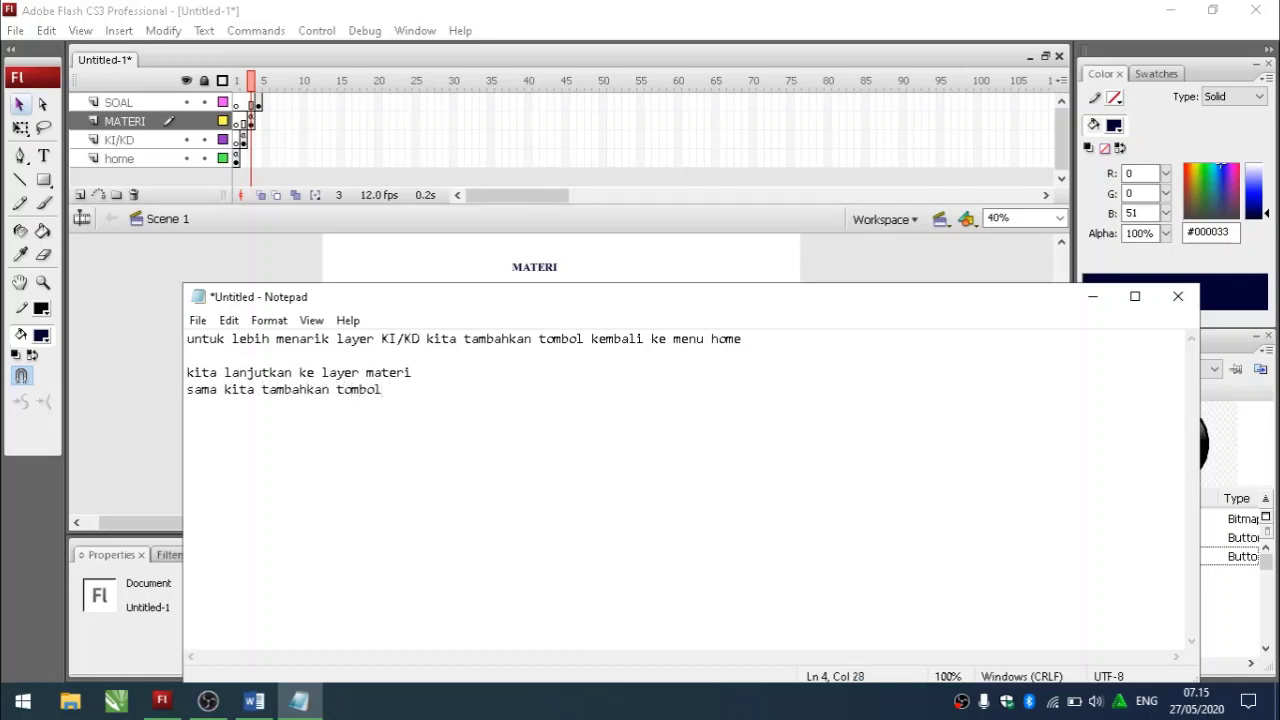
pyautogui.write('home')
pyautogui.click(1092, 296)
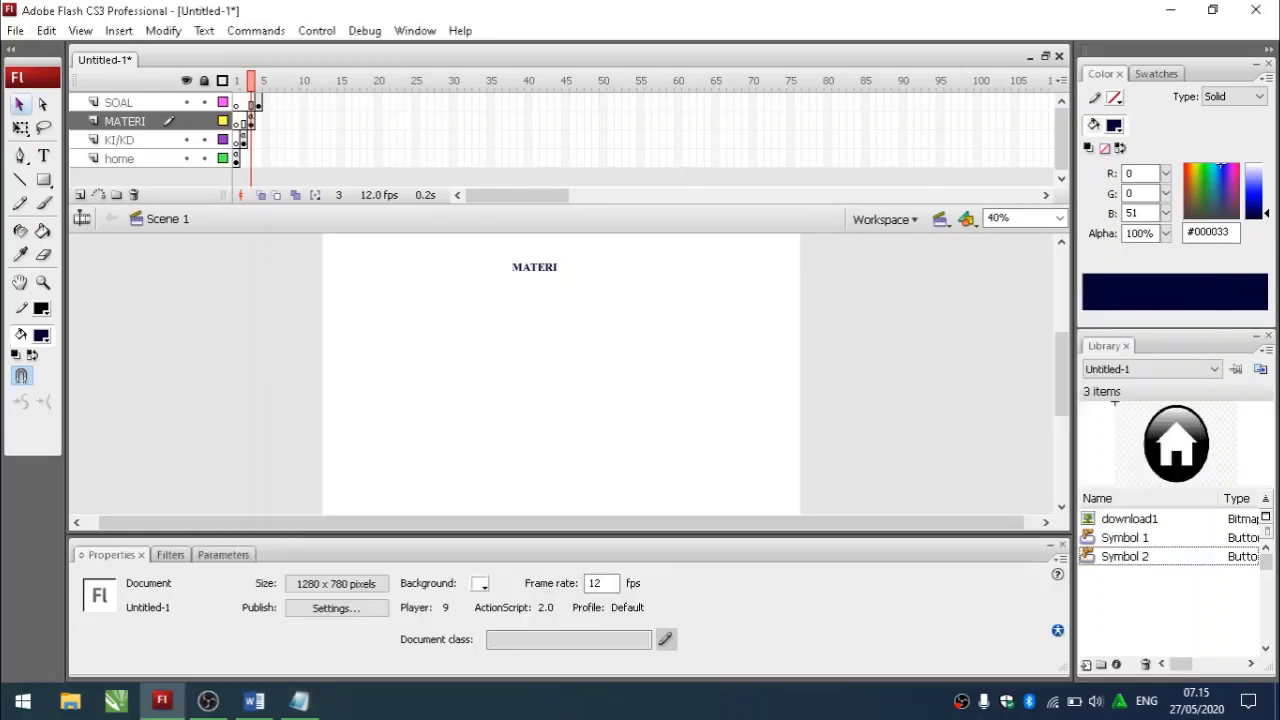
pyautogui.click(15, 30)
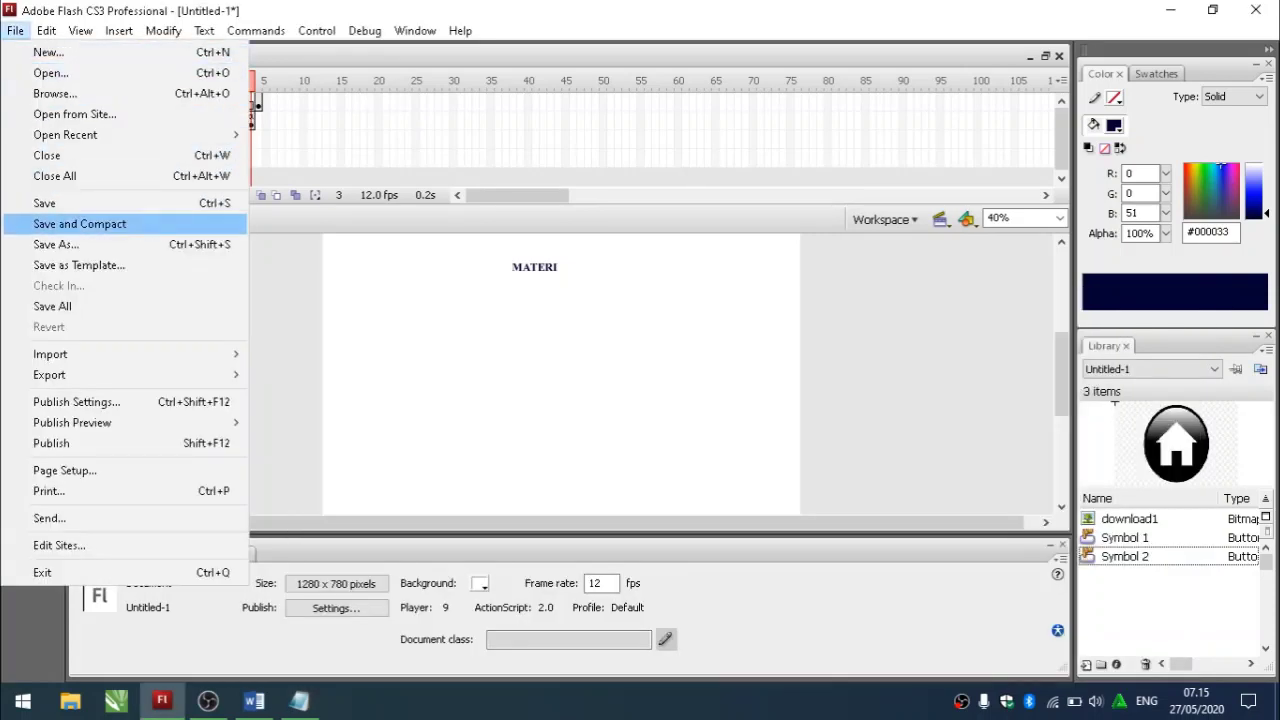
pyautogui.moveTo(130, 354)
pyautogui.click(318, 354)
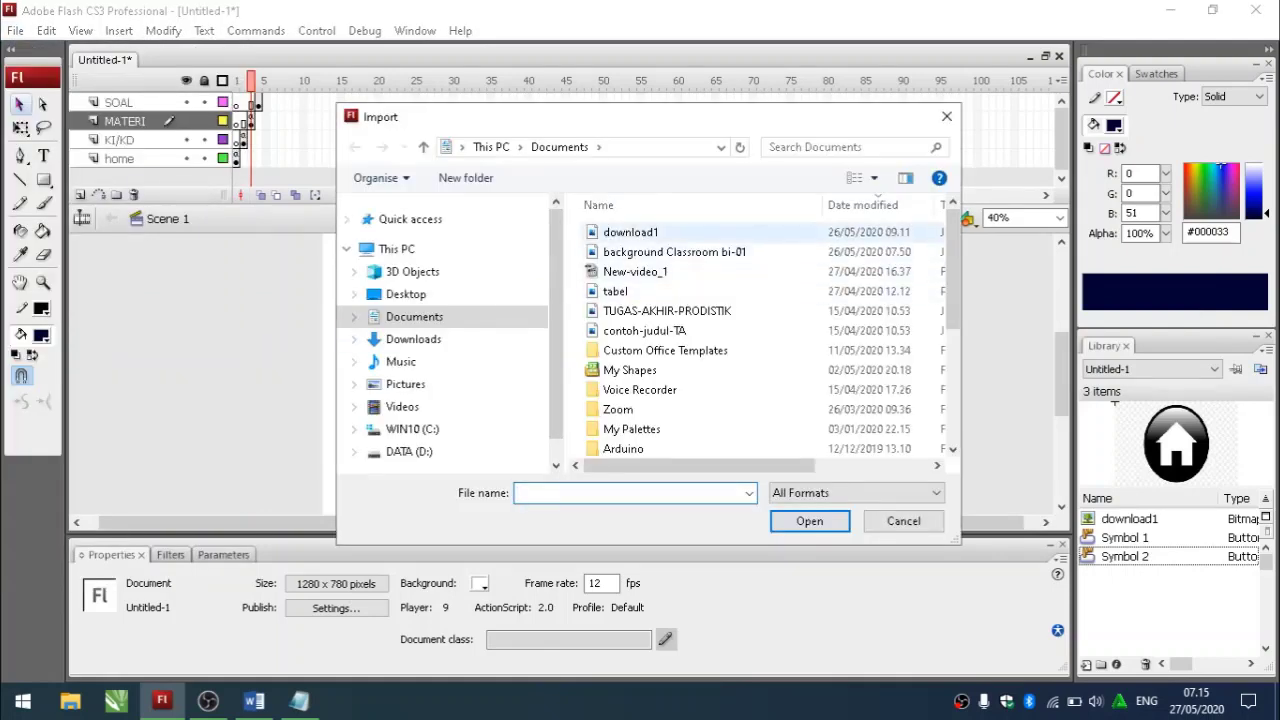
pyautogui.click(630, 232)
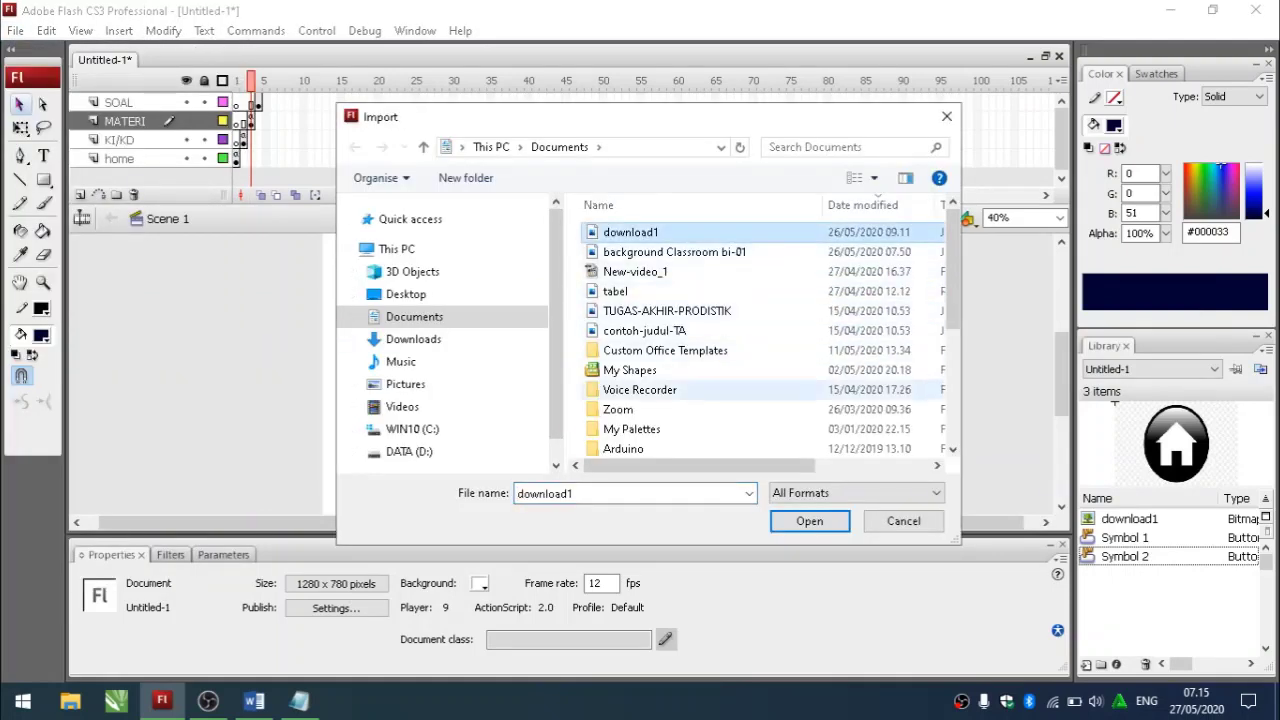
pyautogui.click(810, 521)
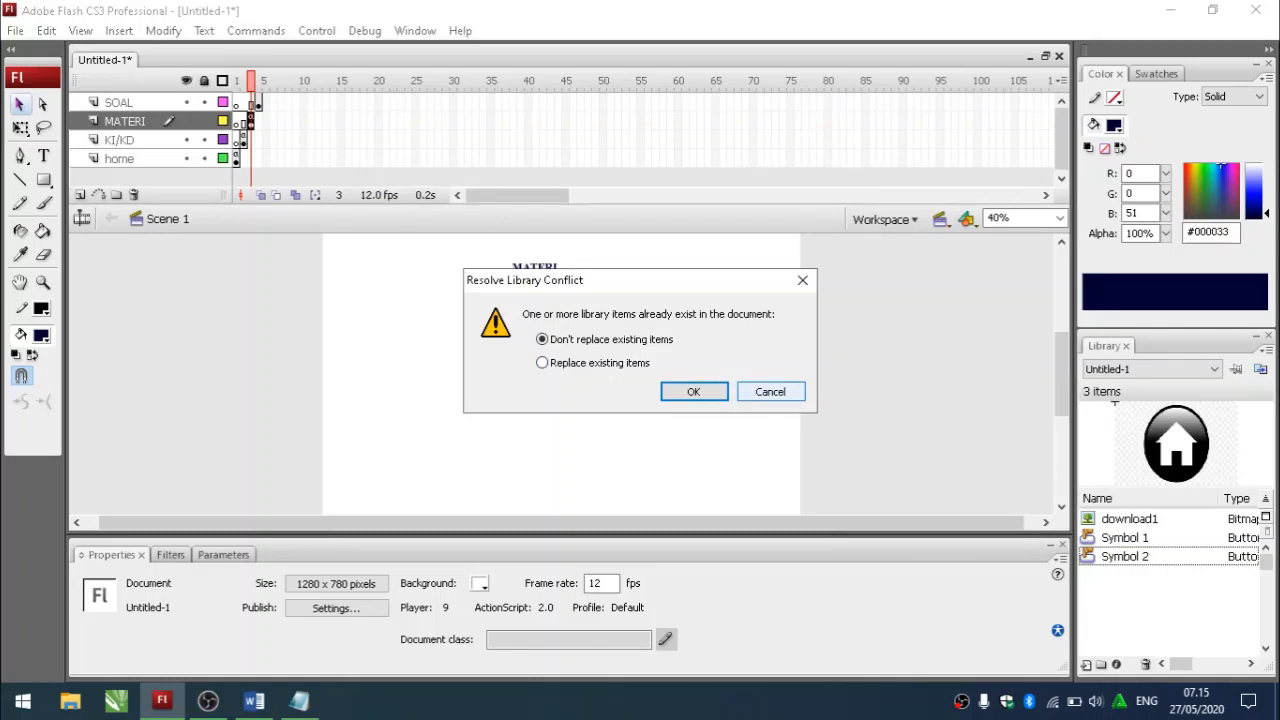
pyautogui.press('Return')
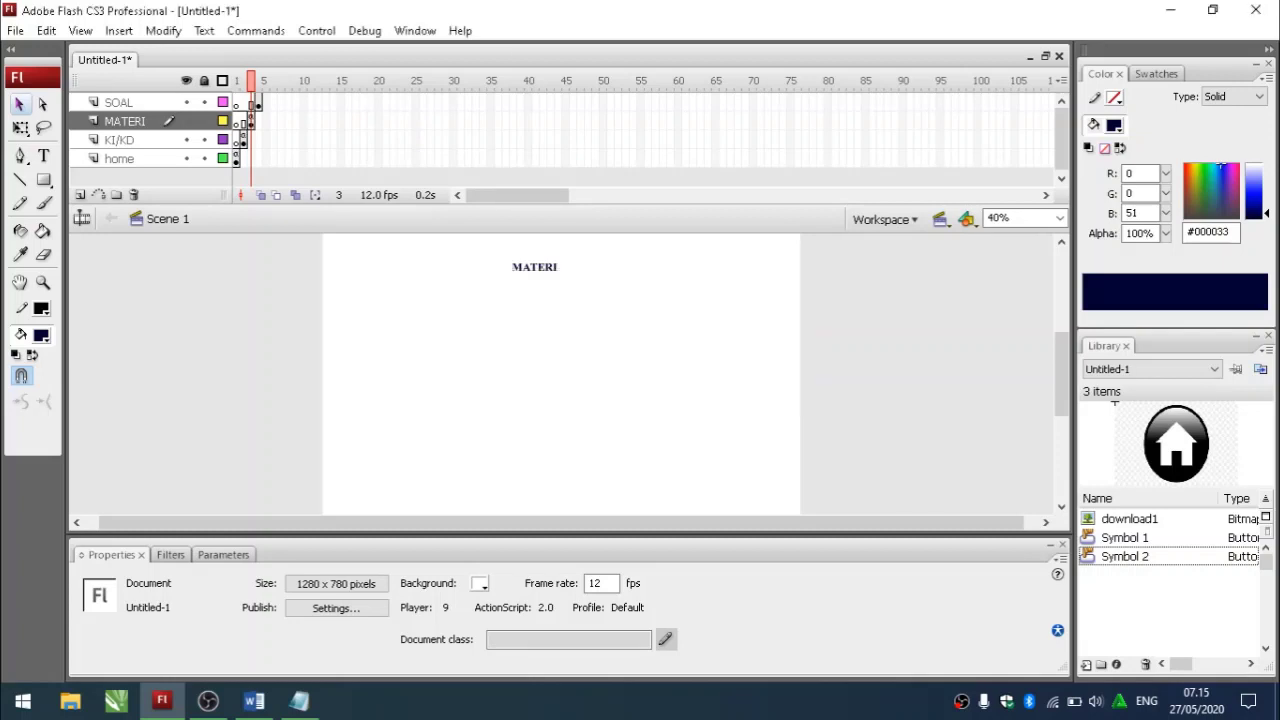
# - Import the download1 image onto the stage in frame 3 of the MATERI layer, without replacing existing library items
pyautogui.click(15, 31)
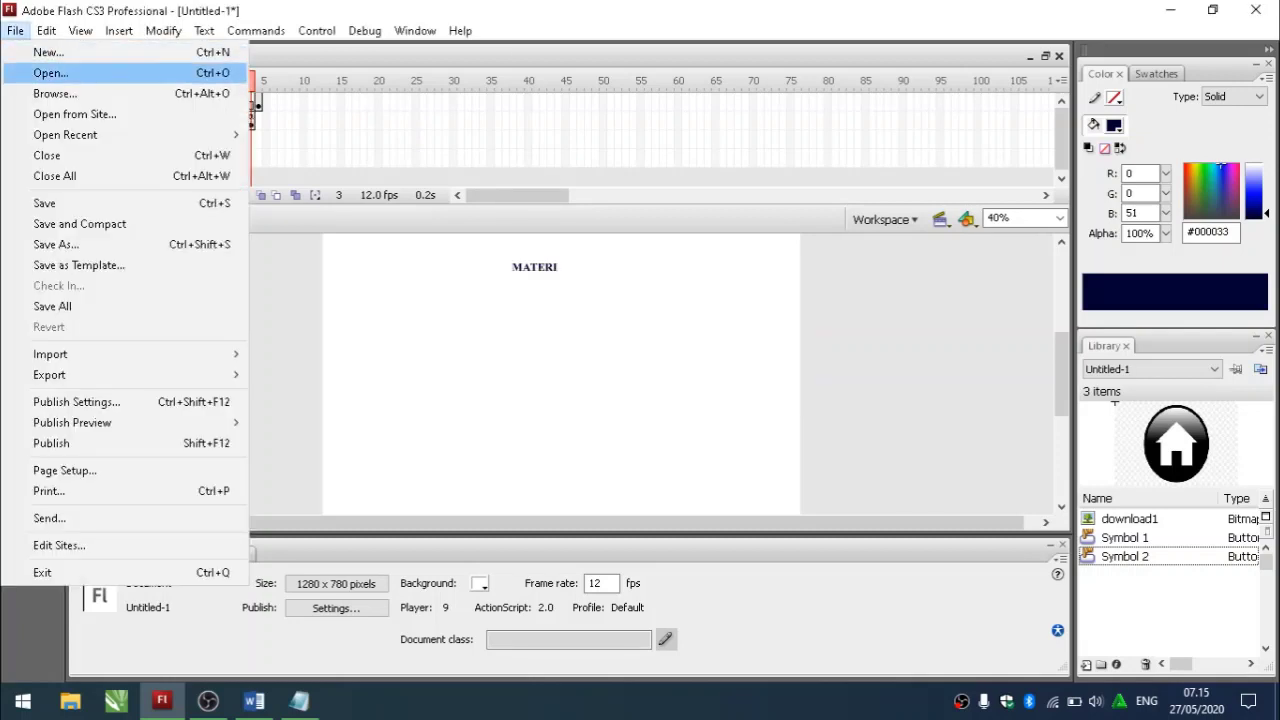
pyautogui.press('Down')
pyautogui.press('Down')
pyautogui.press('Right')
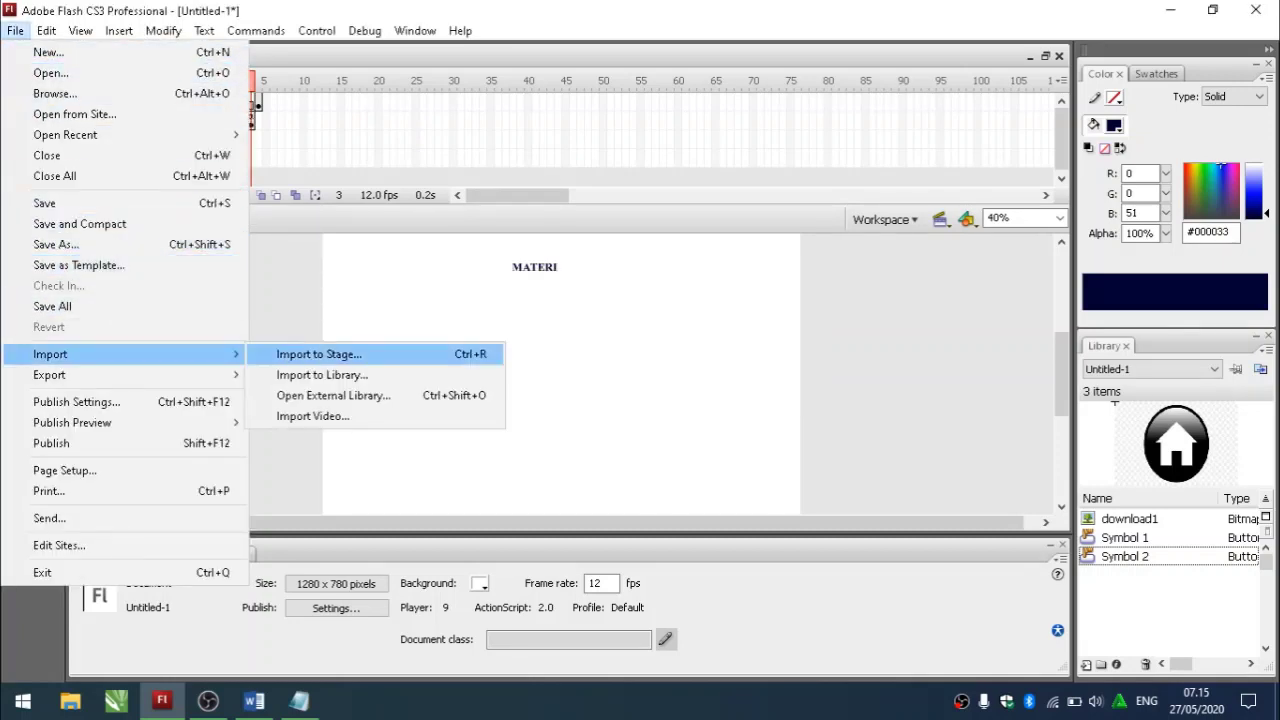
pyautogui.press('Return')
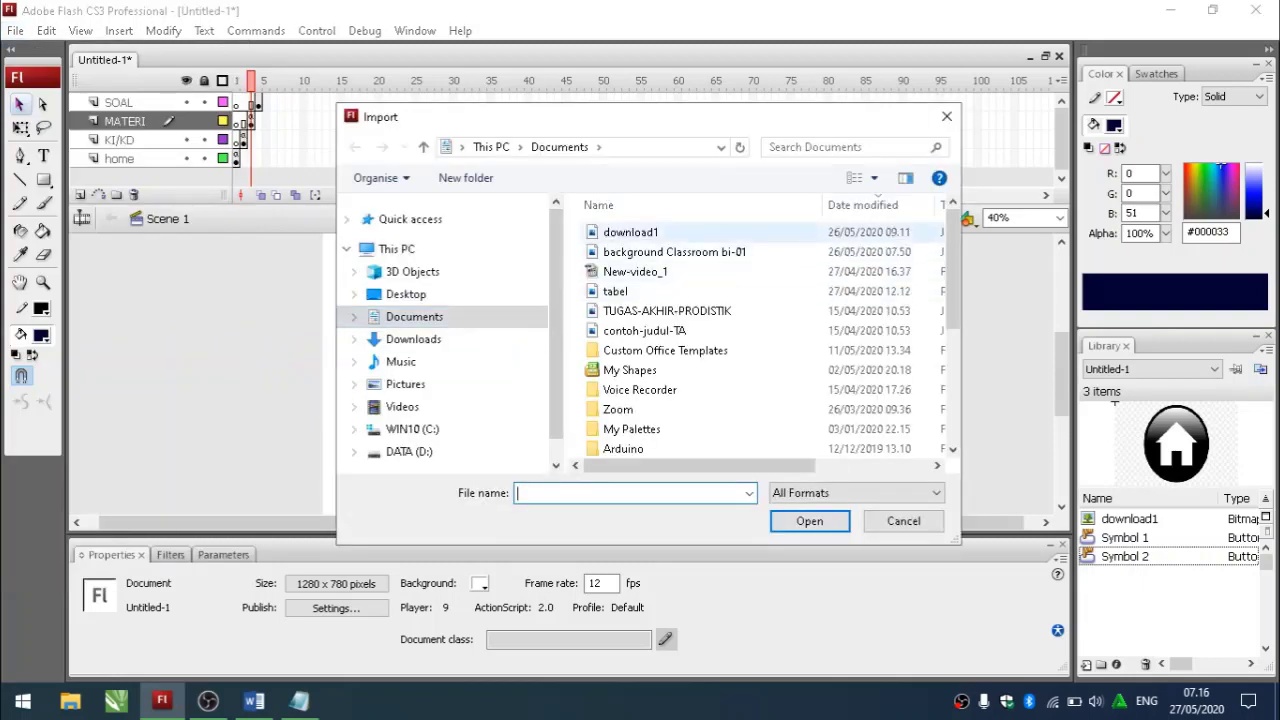
pyautogui.doubleClick(631, 232)
pyautogui.press('Return')
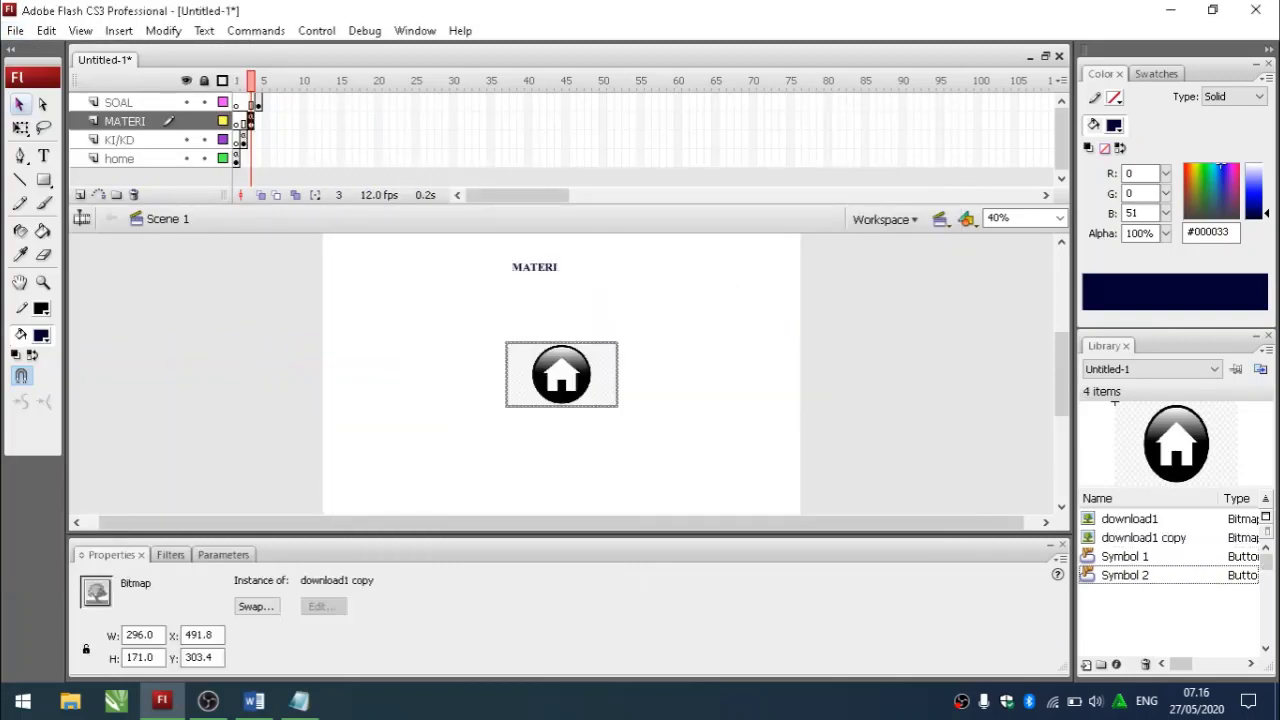
# - Move the home icon to the lower-right corner of the MATERI page and shrink it to about 140 by 91 pixels
pyautogui.moveTo(592, 379); pyautogui.dragTo(708, 450)
pyautogui.scroll(-2, 708, 450)
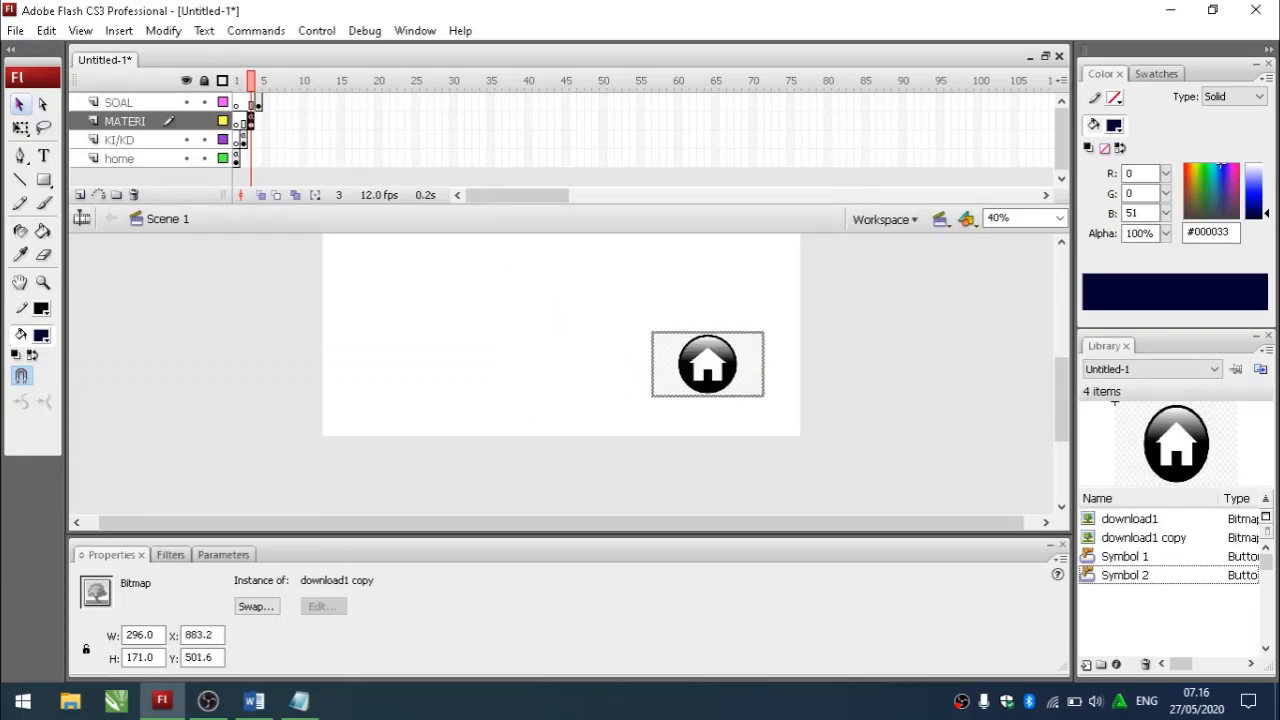
pyautogui.click(20, 127)
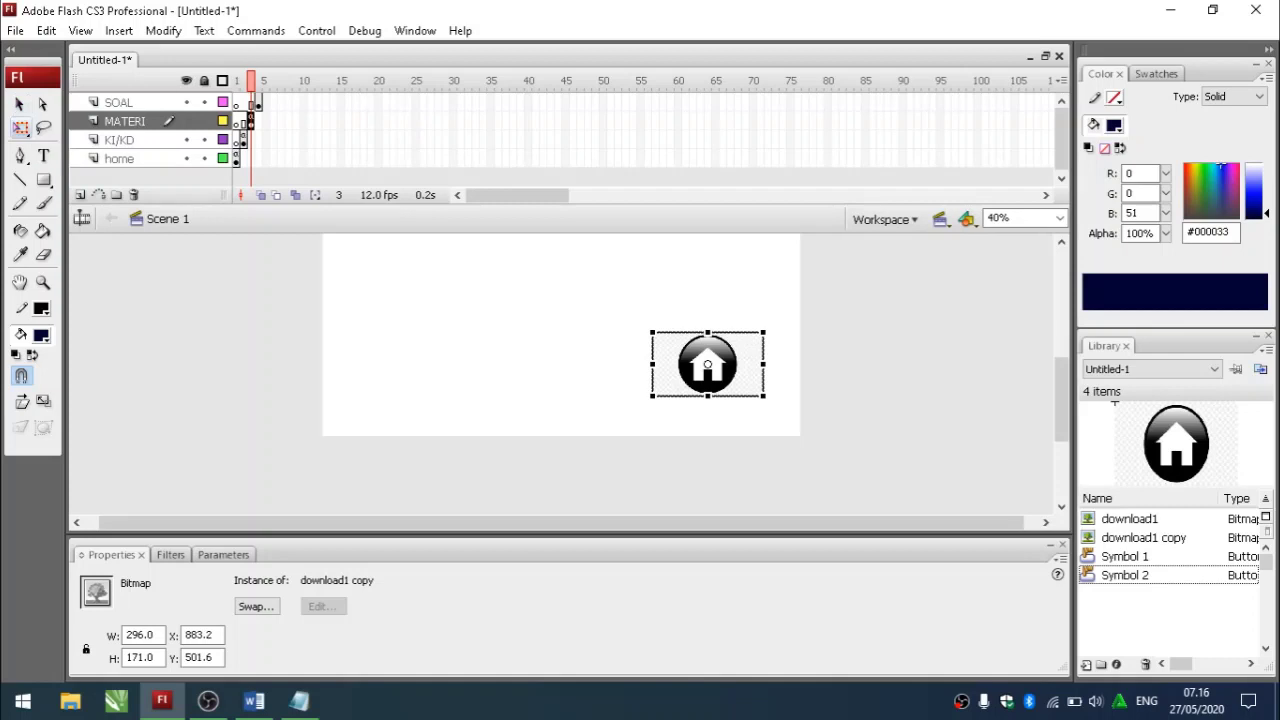
pyautogui.moveTo(708, 364); pyautogui.dragTo(726, 375)
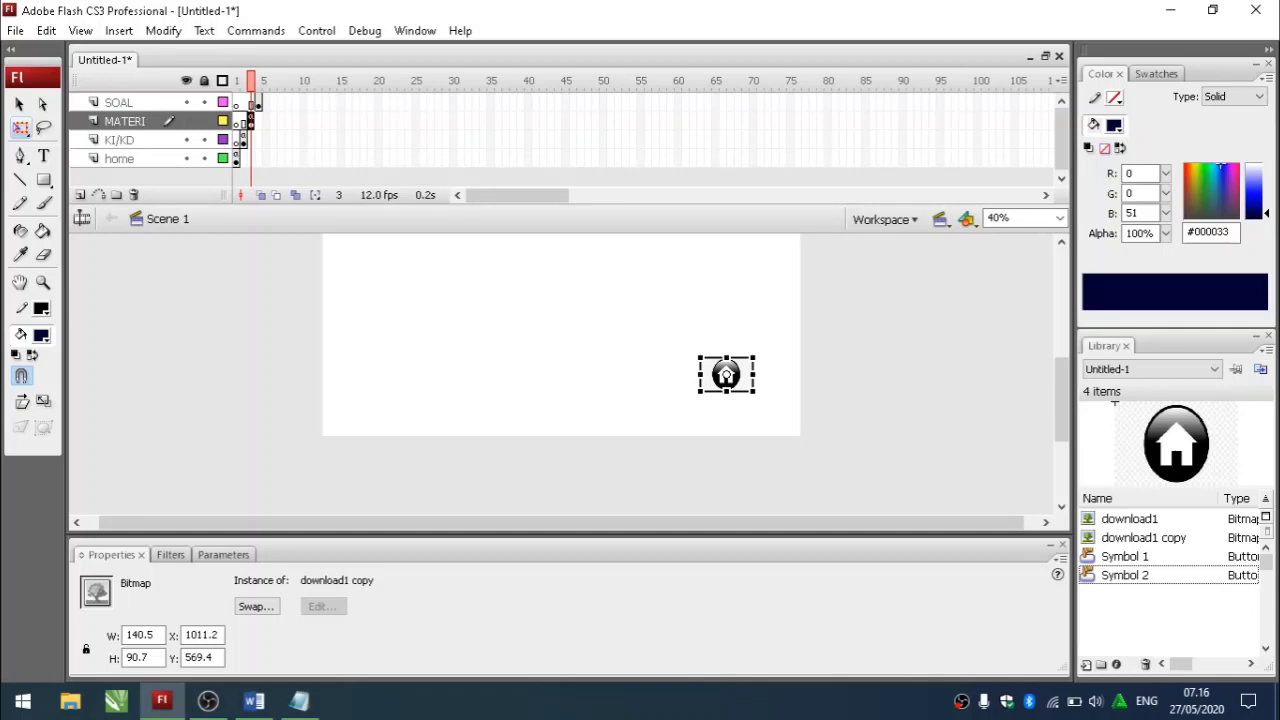
# - Shrink the home icon on the MATERI page to about 115 by 66 pixels and compare it with the KI/KD page's icon
pyautogui.moveTo(753, 391); pyautogui.dragTo(735, 374)
pyautogui.click(770, 410)
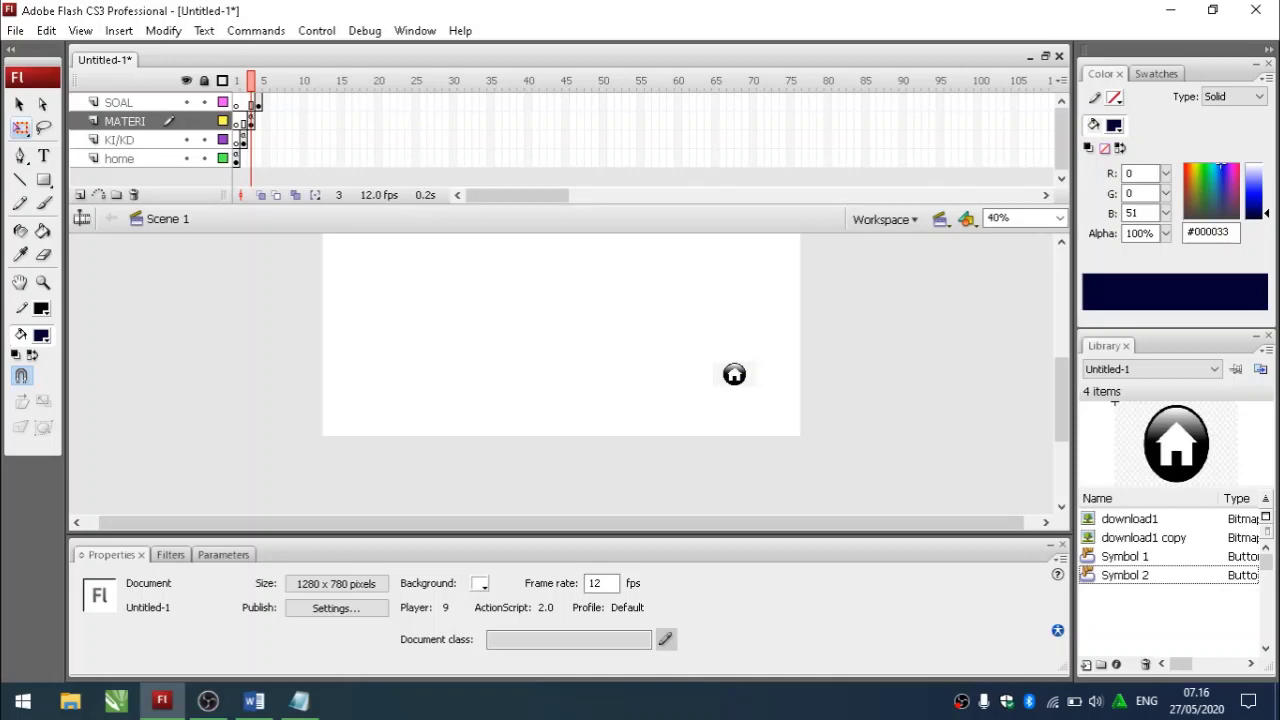
pyautogui.click(243, 140)
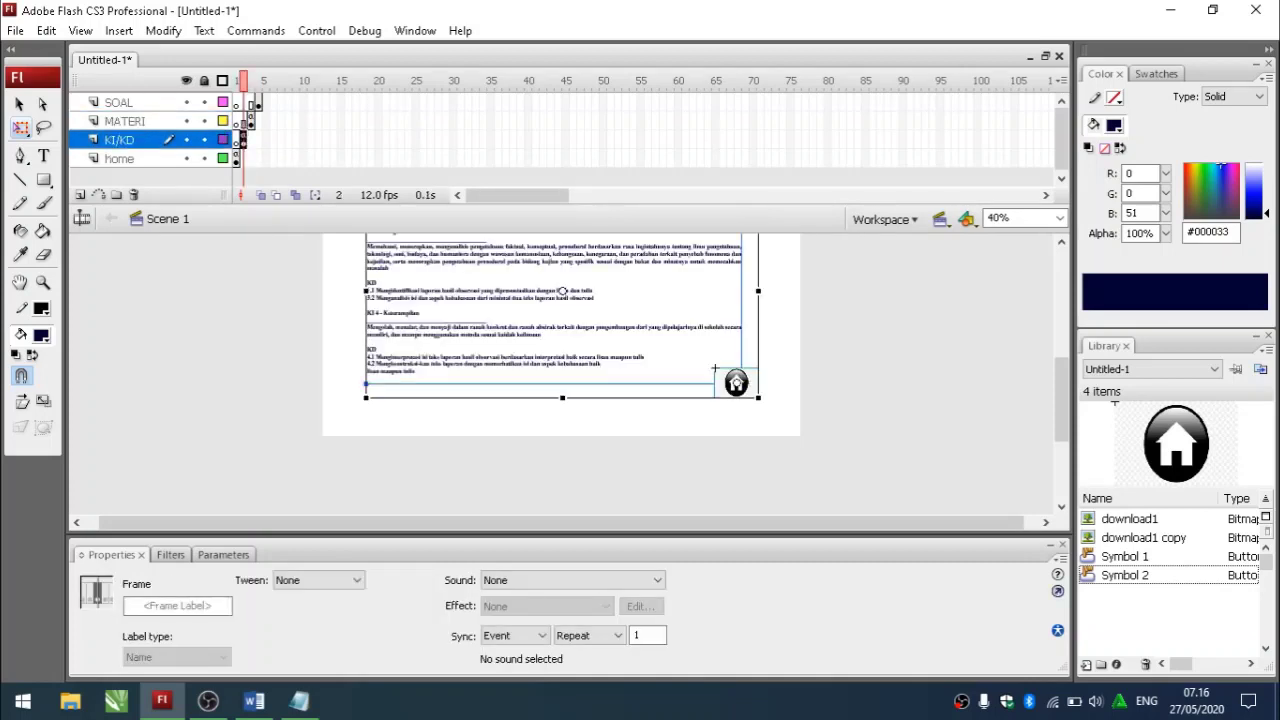
pyautogui.click(250, 121)
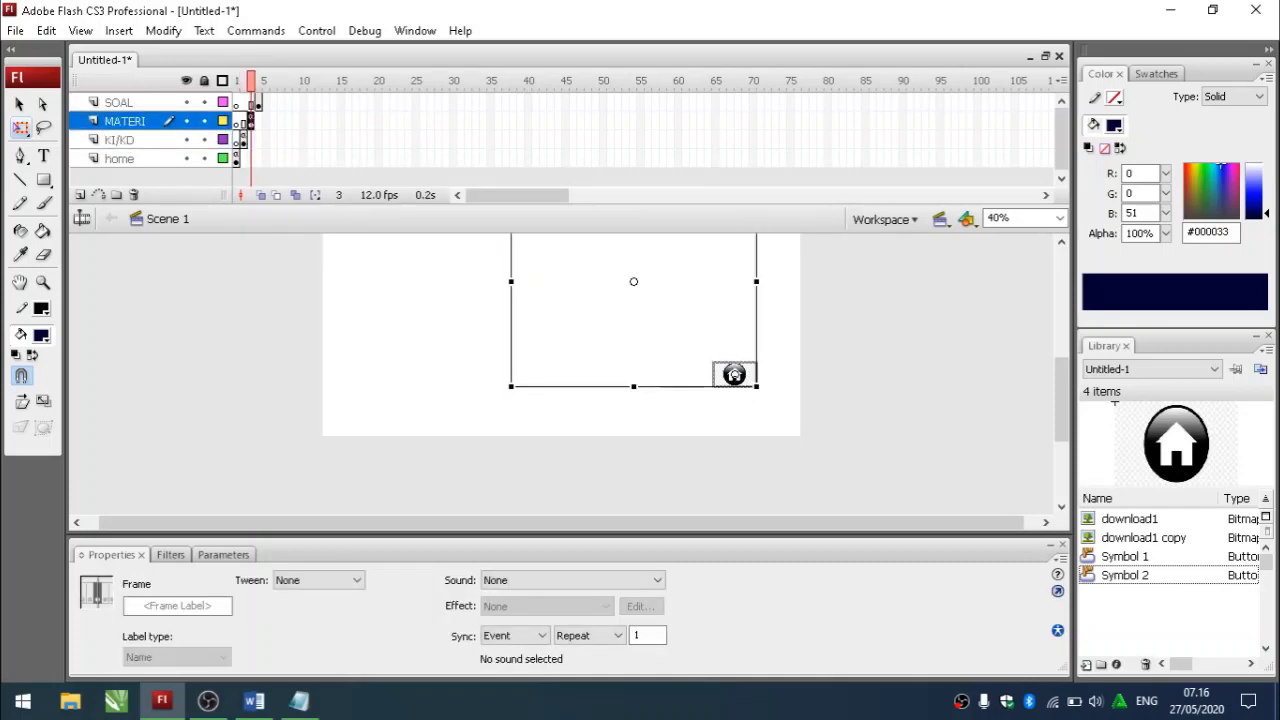
pyautogui.click(770, 410)
pyautogui.scroll(2, 770, 410)
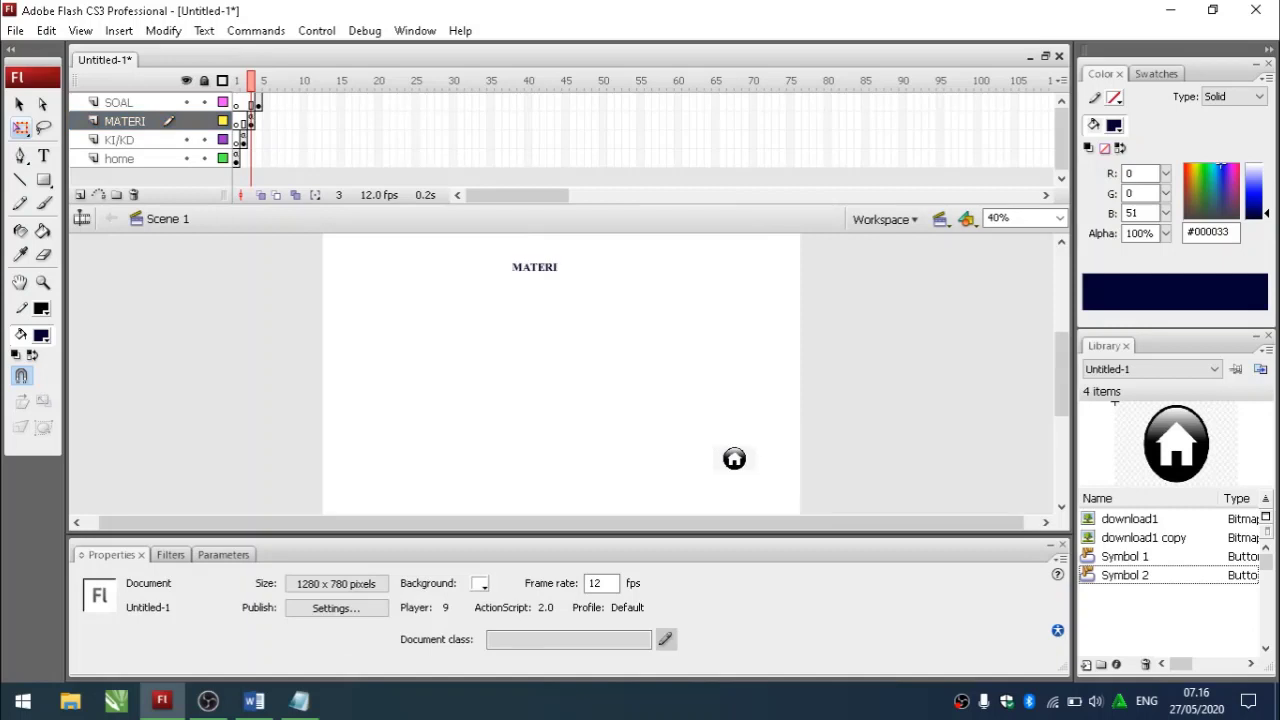
# - Convert the home icon on the MATERI page to a button symbol
pyautogui.click(734, 458)
pyautogui.rightClick(735, 459)
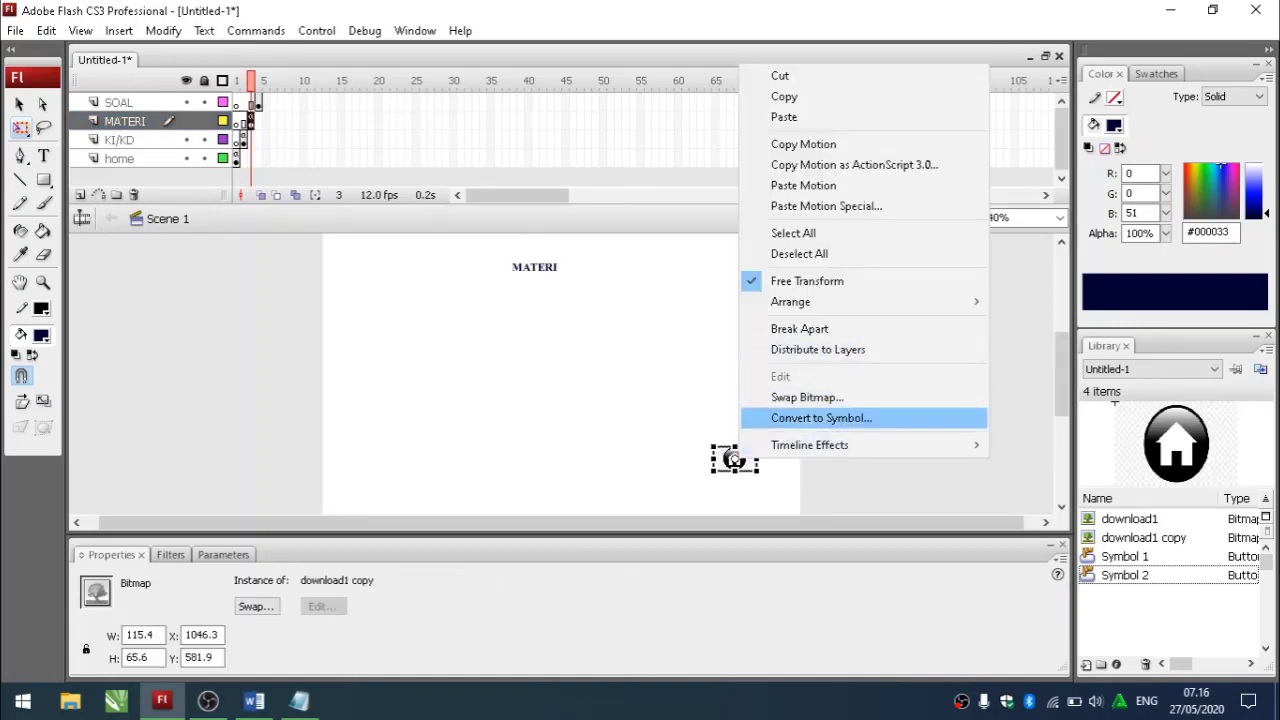
pyautogui.click(821, 418)
pyautogui.press('Return')
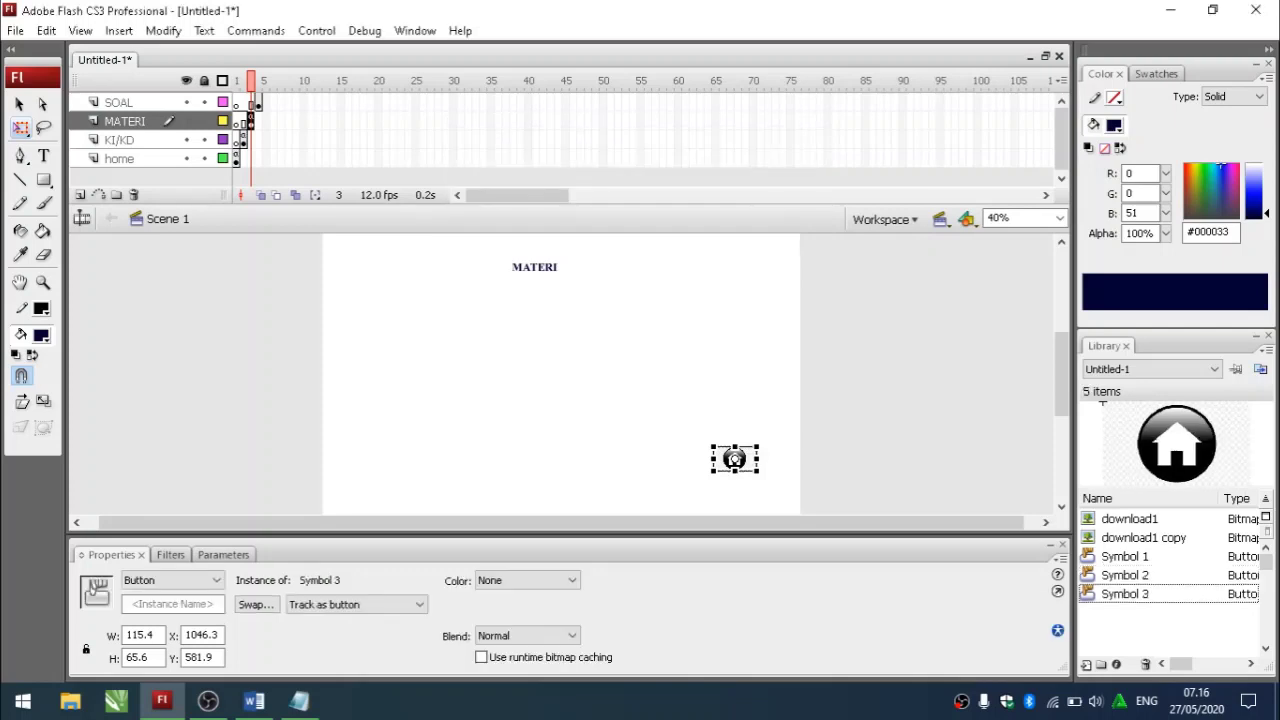
# - Add an on (press) action to the MATERI page's home button that runs gotoAndPlay(1);
pyautogui.click(734, 458)
pyautogui.rightClick(739, 459)
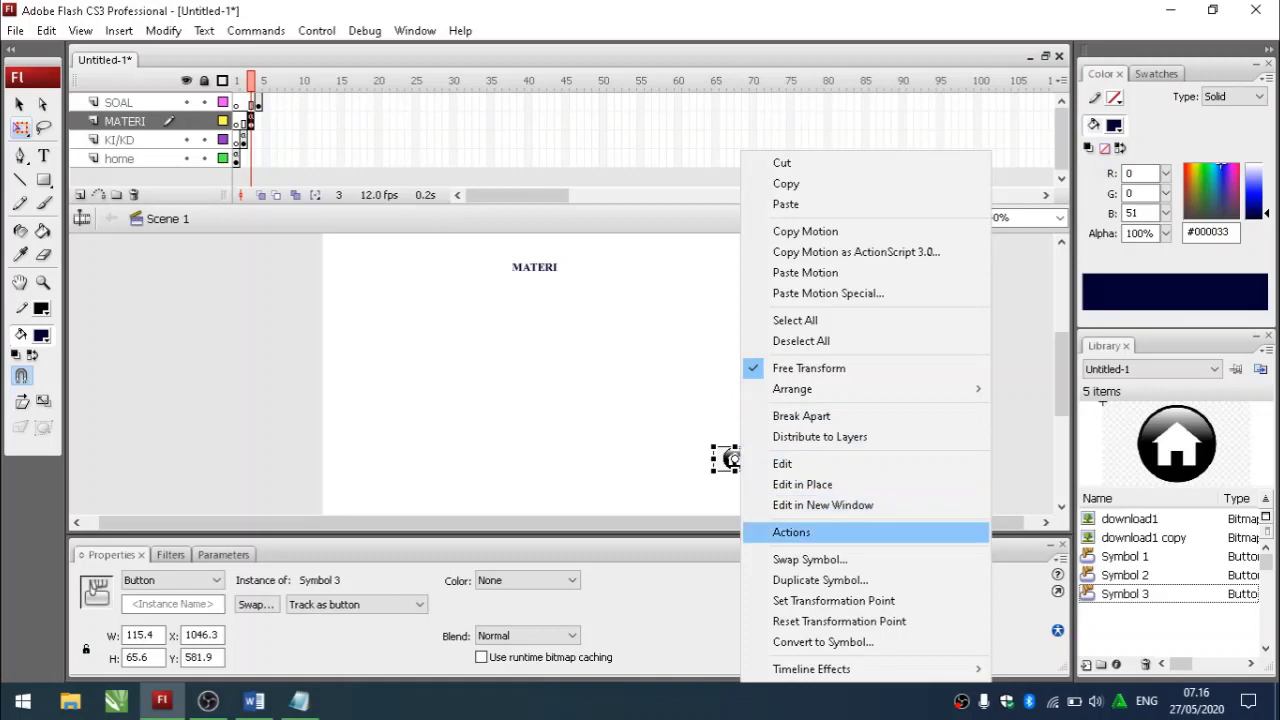
pyautogui.click(791, 532)
pyautogui.write('o')
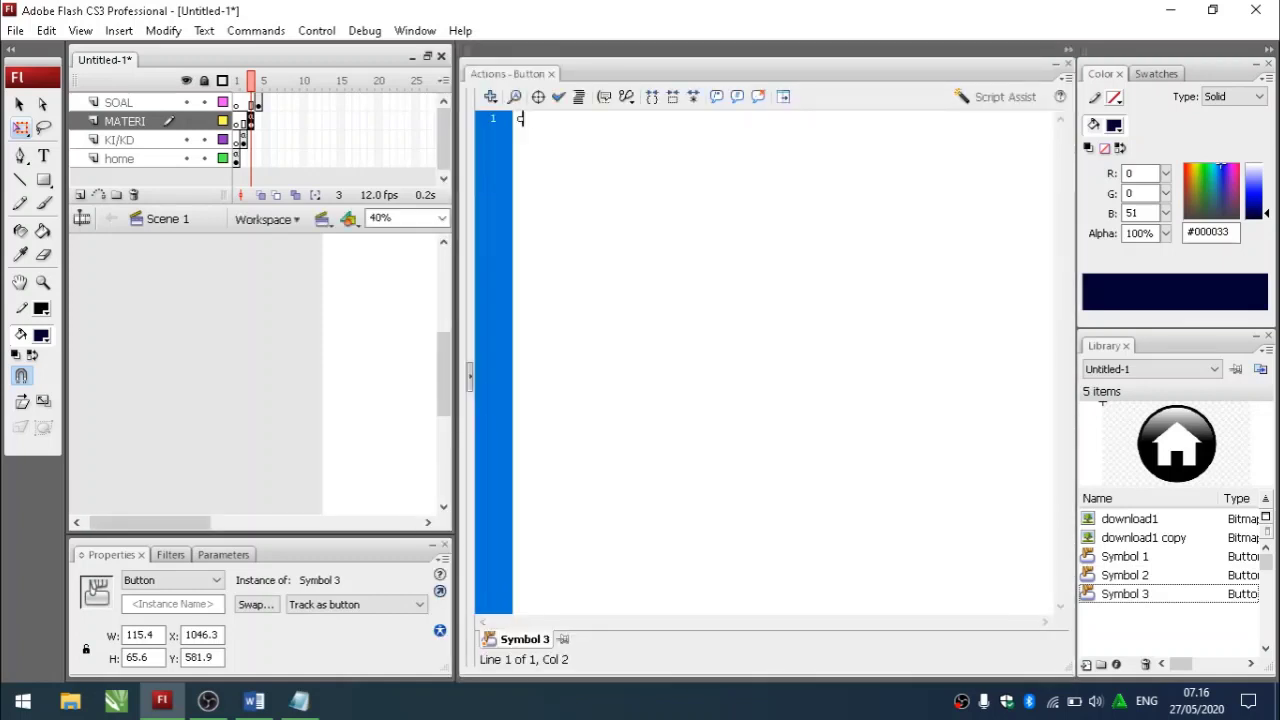
pyautogui.write('n (pre')
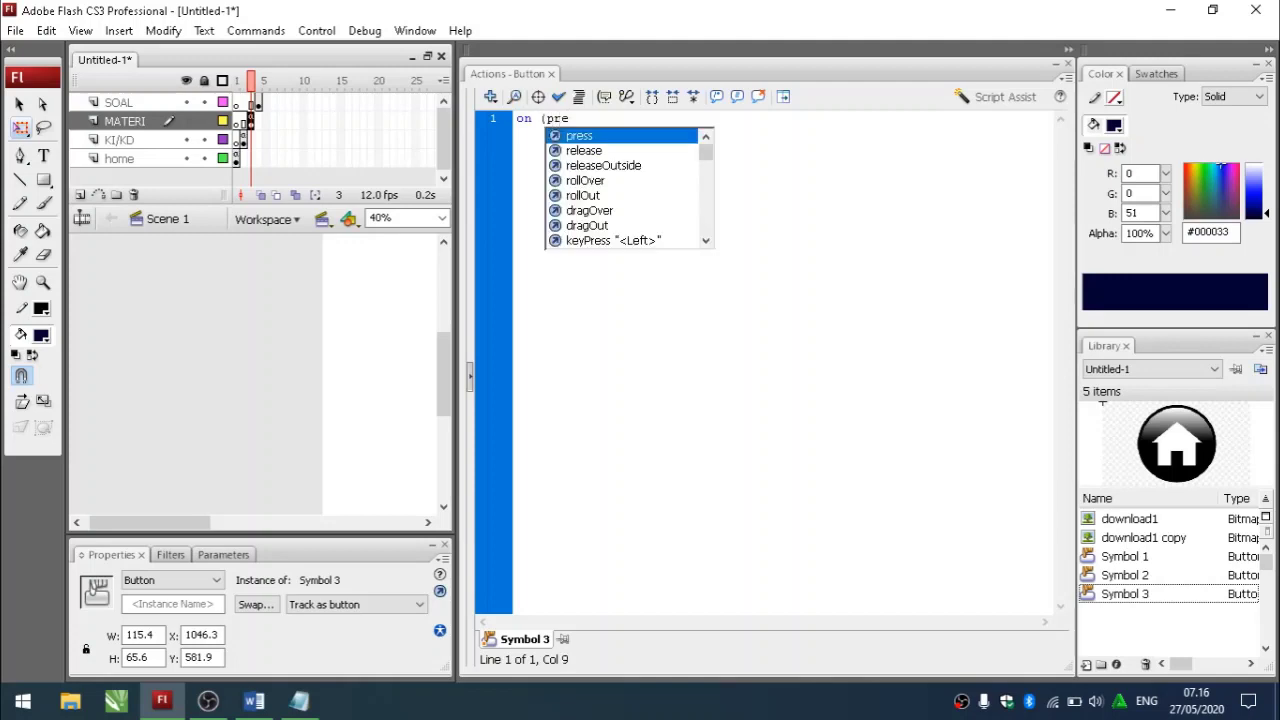
pyautogui.write('ss)')
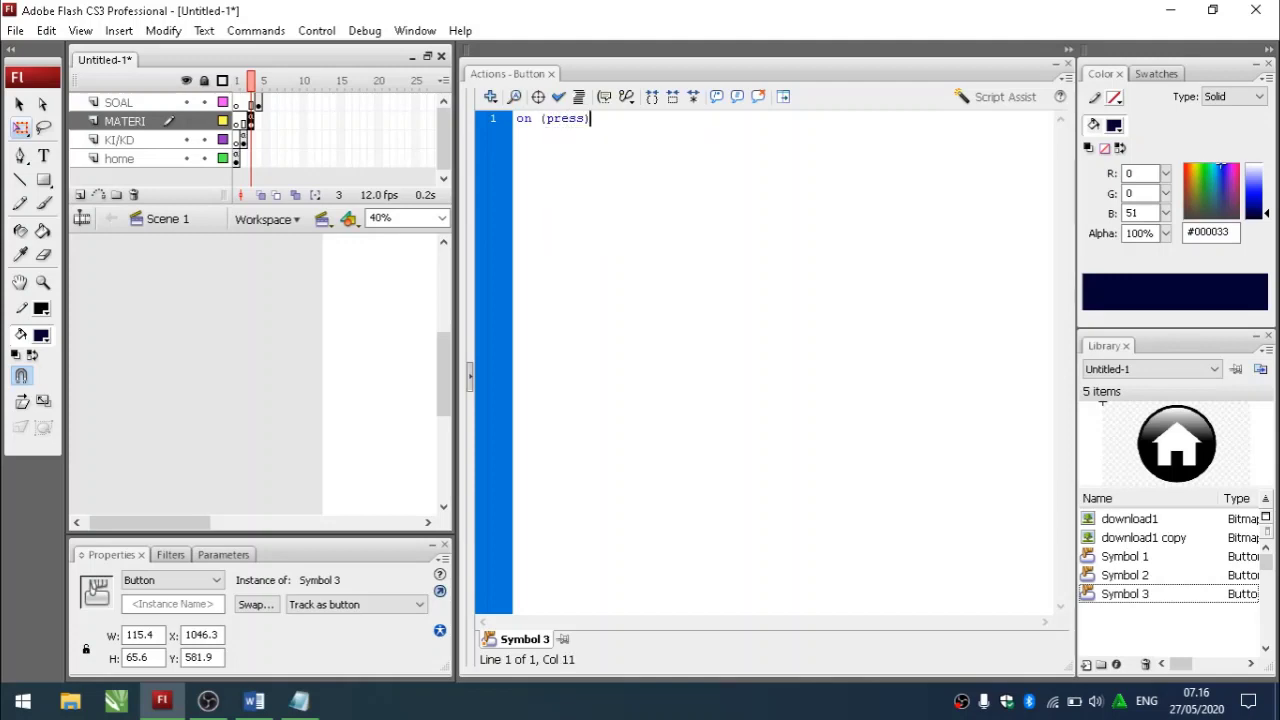
pyautogui.write('{')
pyautogui.press('Return')
pyautogui.write('go')
pyautogui.write('toAndP ')
pyautogui.write('ay')
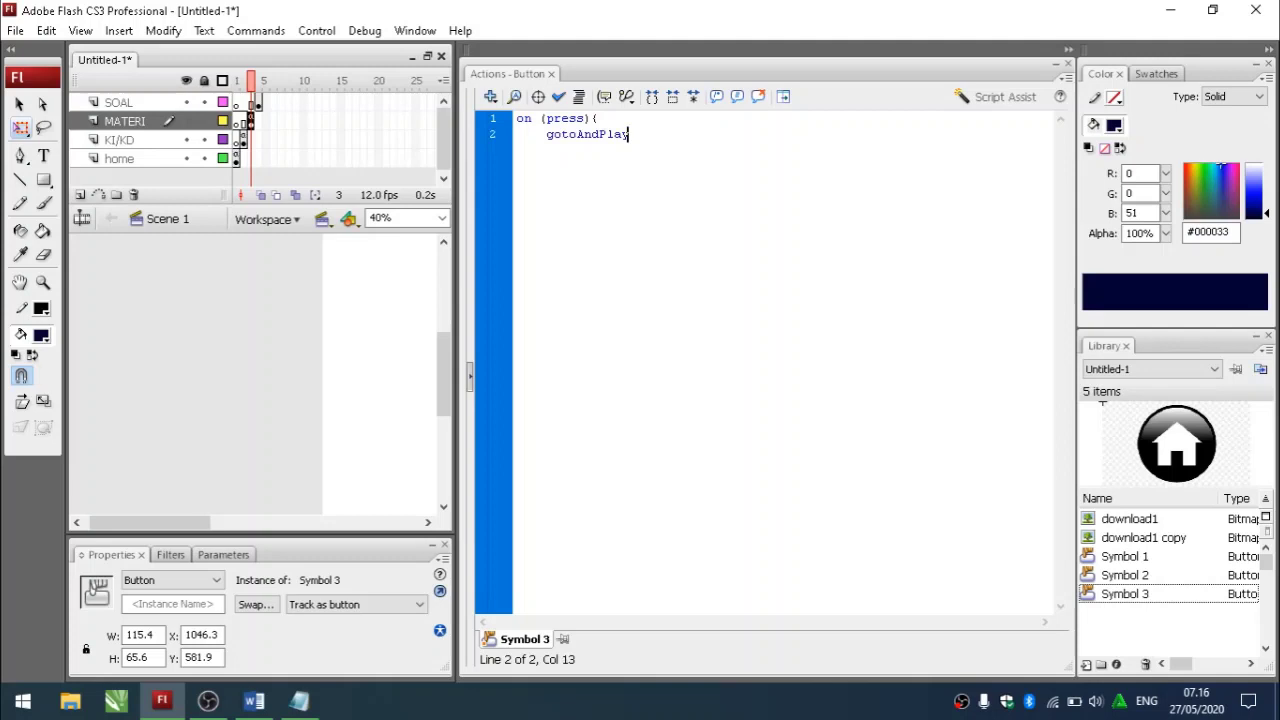
pyautogui.write('(1);')
pyautogui.press('Return')
pyautogui.press('BackSpace')
pyautogui.click(1068, 63)
pyautogui.press('F9')
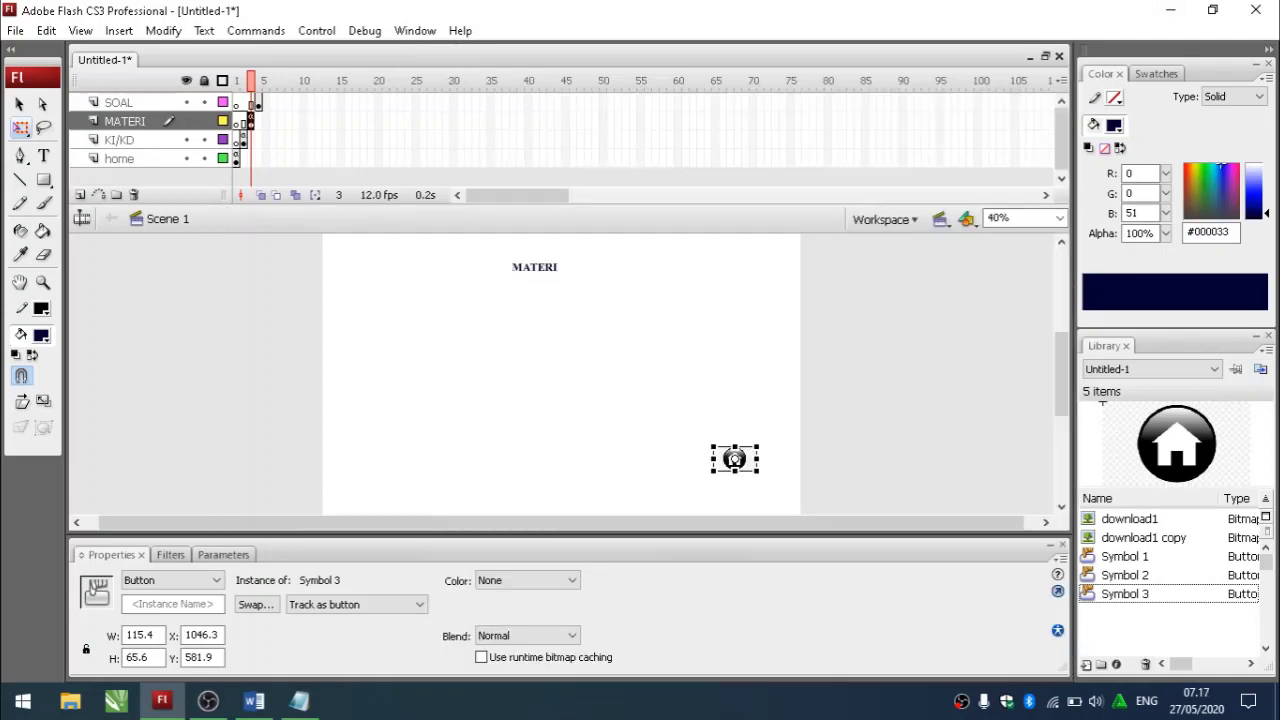
# - Test the movie by opening the KI/KD and MATERI pages and returning home from each, and close the preview
pyautogui.press('Escape')
pyautogui.hotkey('ctrl', 'Return')
pyautogui.click(274, 223)
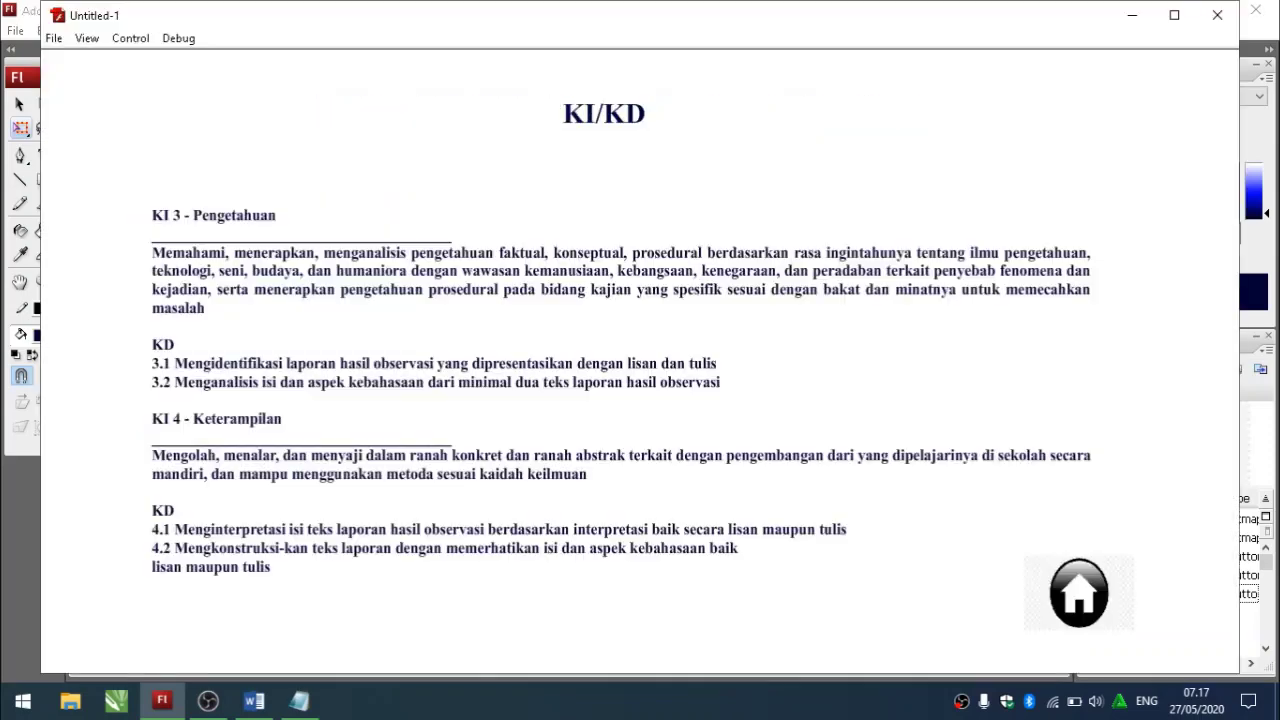
pyautogui.click(1079, 593)
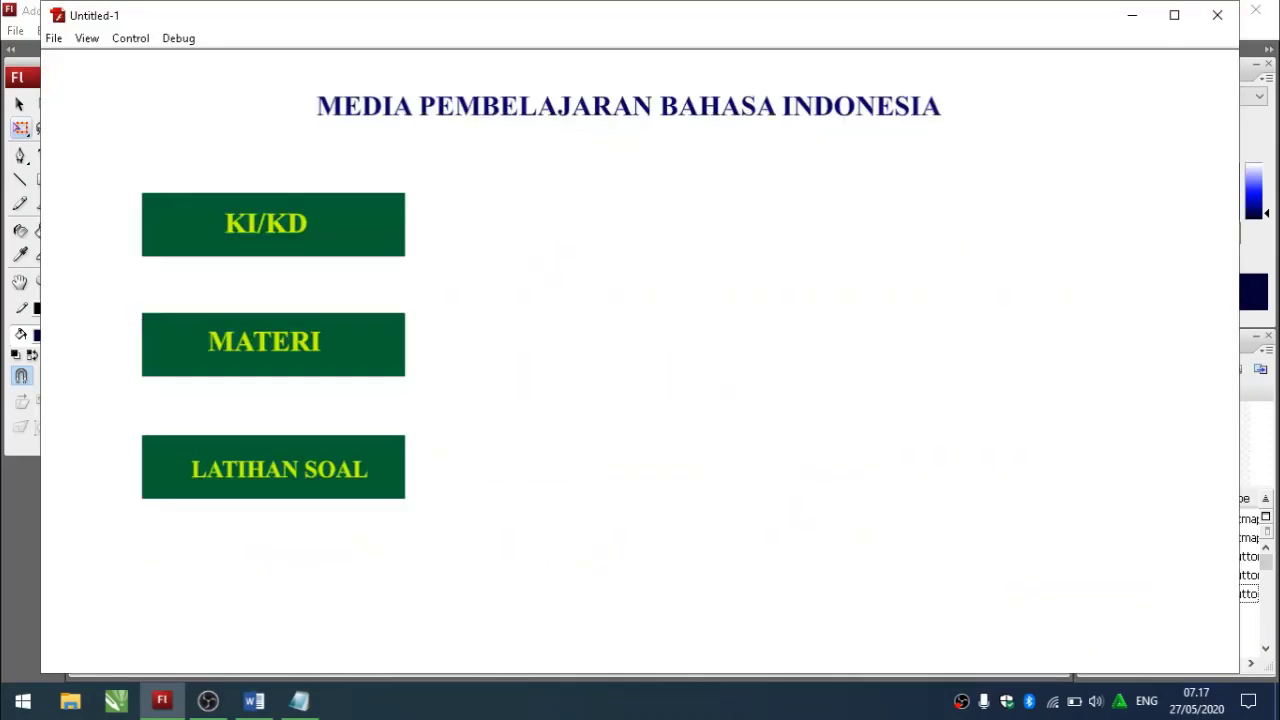
pyautogui.click(273, 344)
pyautogui.click(1075, 572)
pyautogui.click(1217, 15)
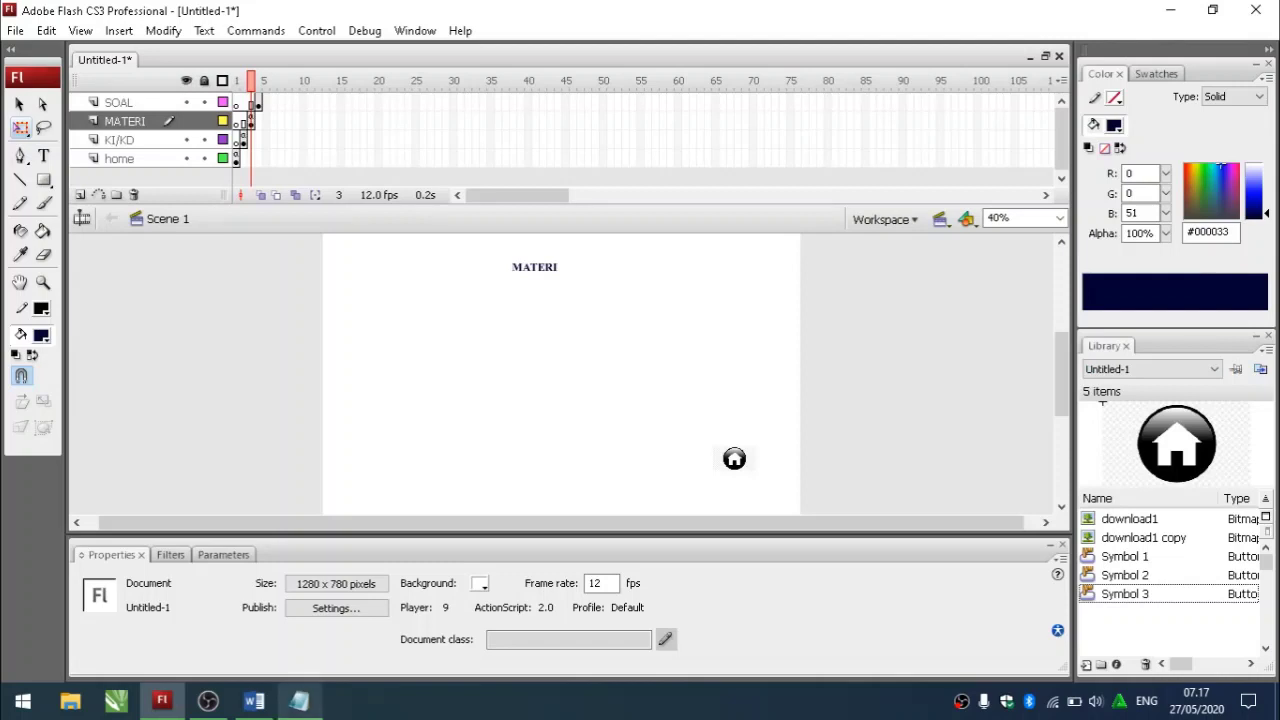
# - Switch to Notepad, add the line "kita isikan materinya" after a blank line, and return to Flash
pyautogui.click(299, 700)
pyautogui.press('Return')
pyautogui.press('Return')
pyautogui.write('kita ki')
pyautogui.press('BackSpace')
pyautogui.press('BackSpace')
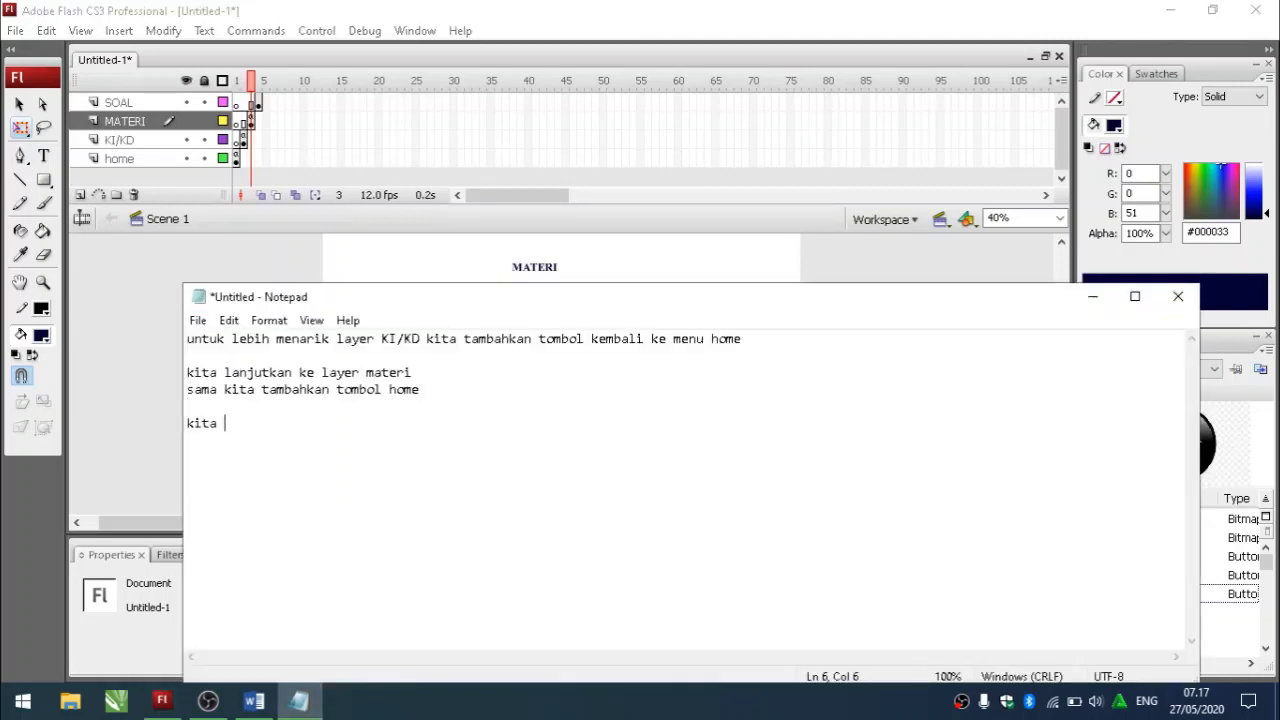
pyautogui.write('isikan materinya')
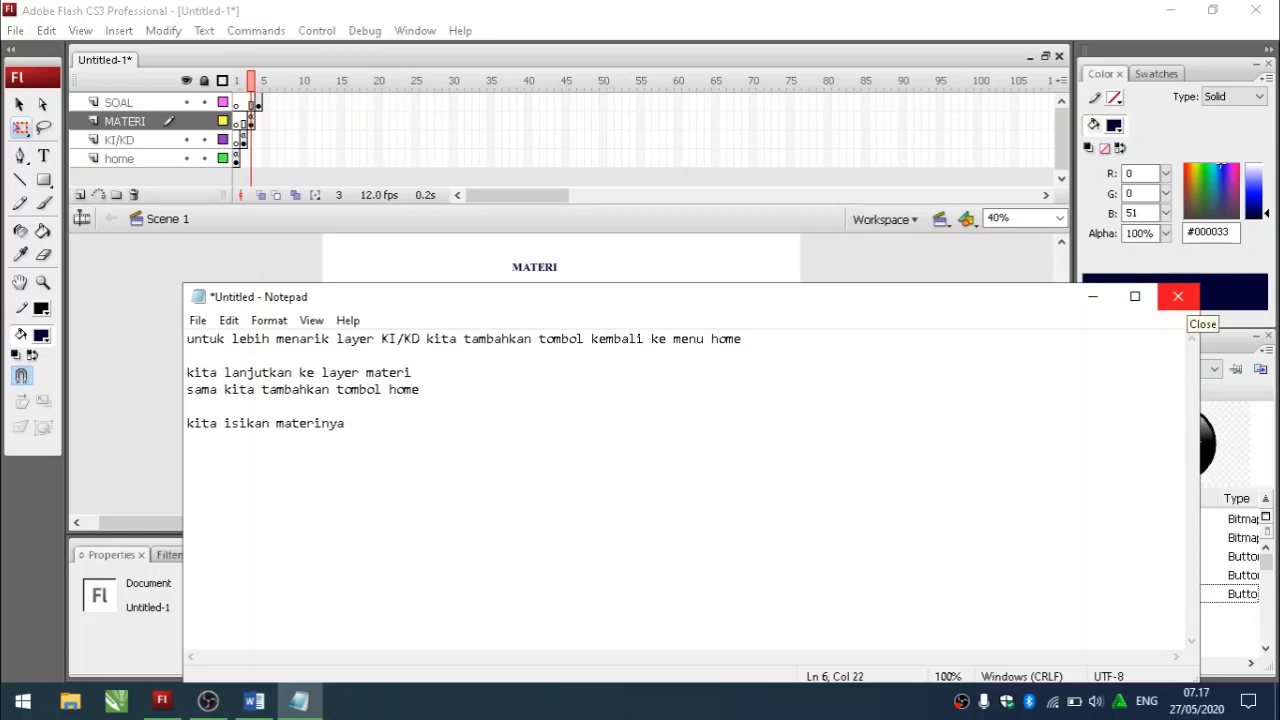
pyautogui.click(1092, 296)
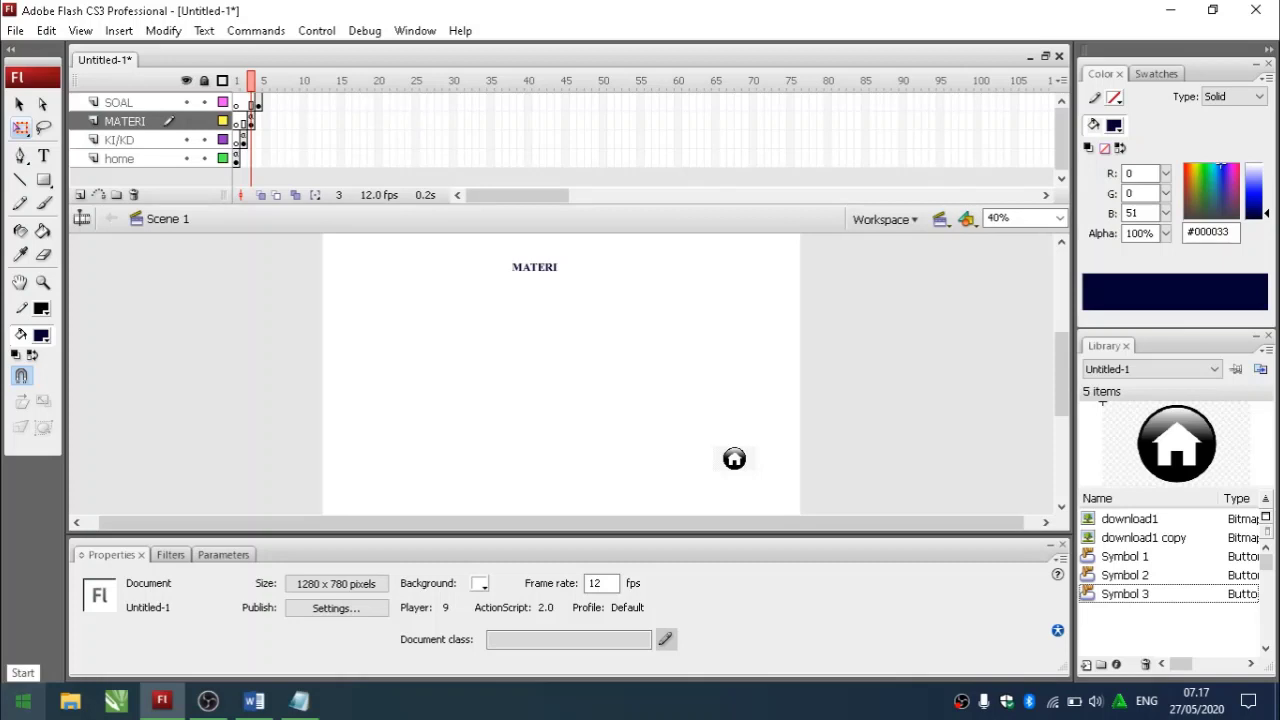
# - Open Chrome, search for "teks laporan hasil observasi" and open the gurupendidikan.co.id article
pyautogui.click(22, 700)
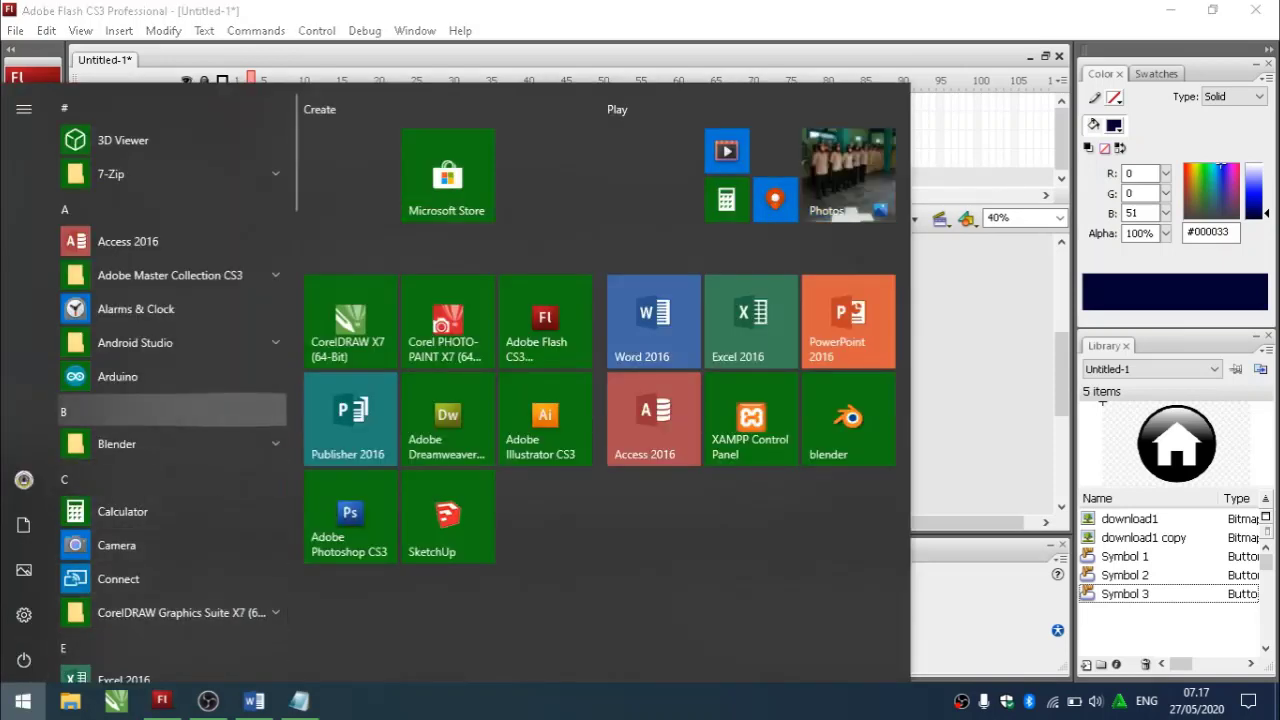
pyautogui.scroll(-5, 170, 400)
pyautogui.click(137, 399)
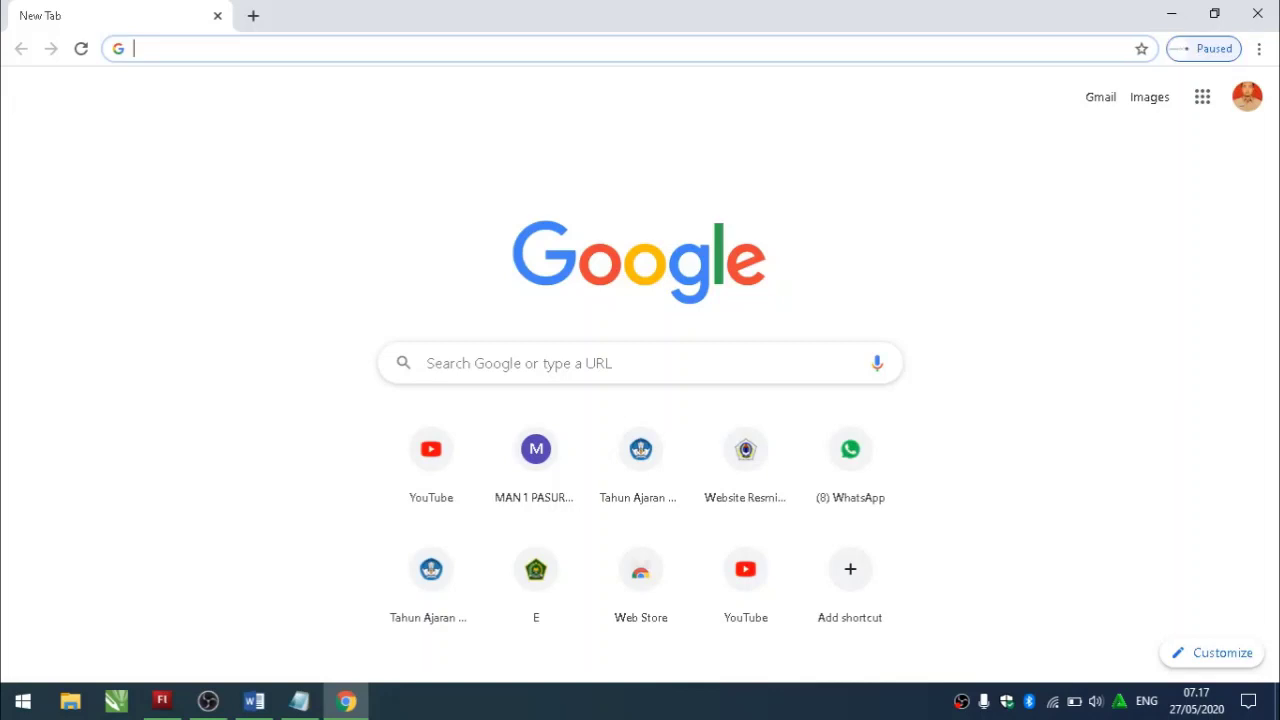
pyautogui.write('teks')
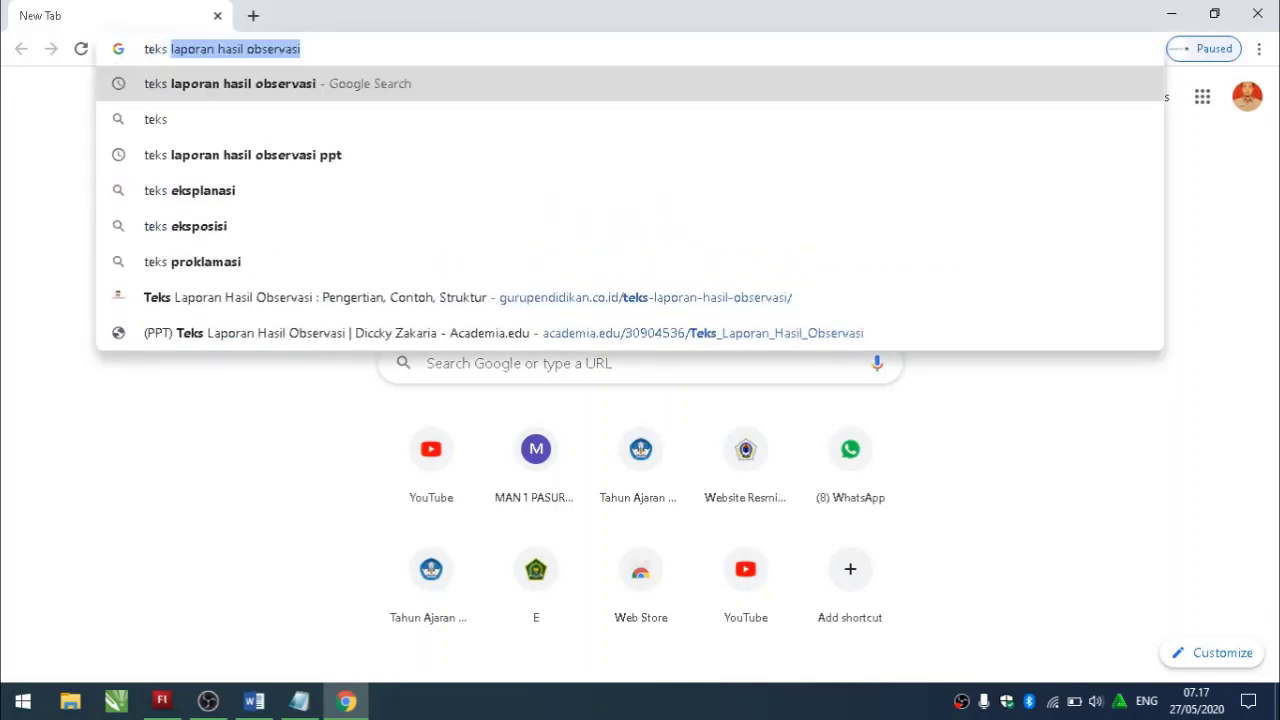
pyautogui.press('Return')
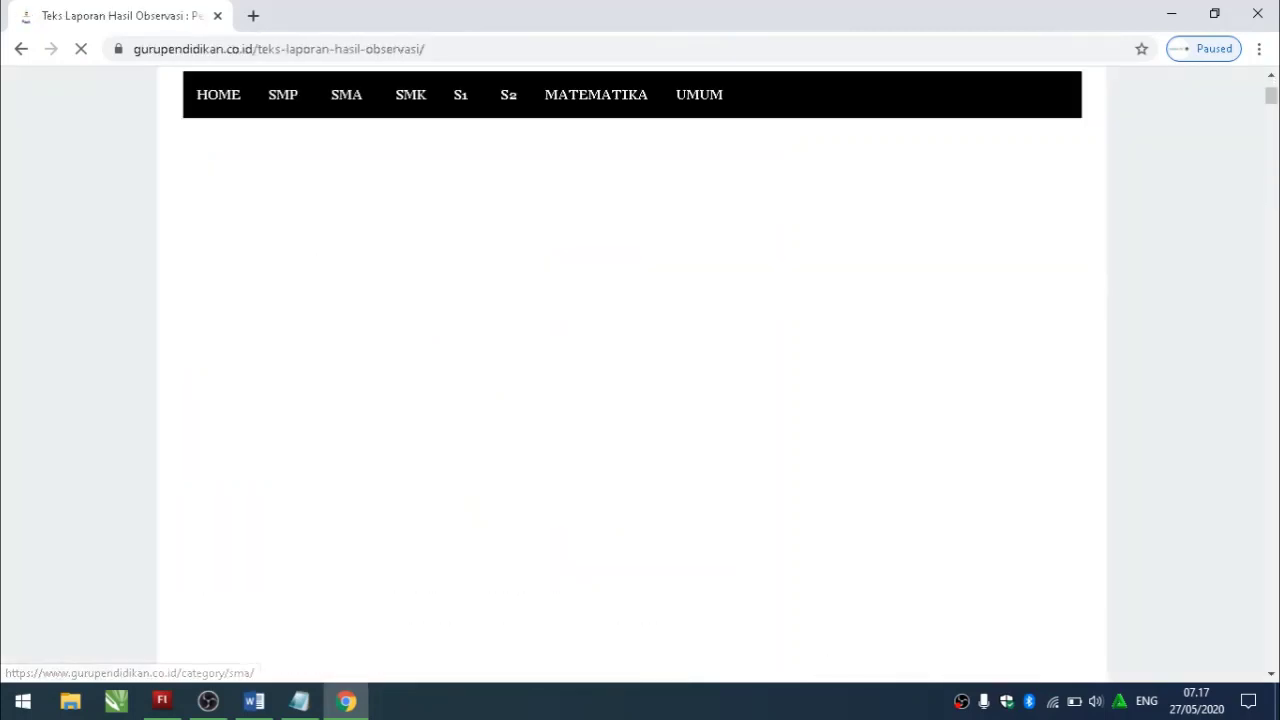
# - Copy the article heading "Pengertian Teks Laporan Hasil Observasi" and return to Flash
pyautogui.scroll(-15, 460, 400)
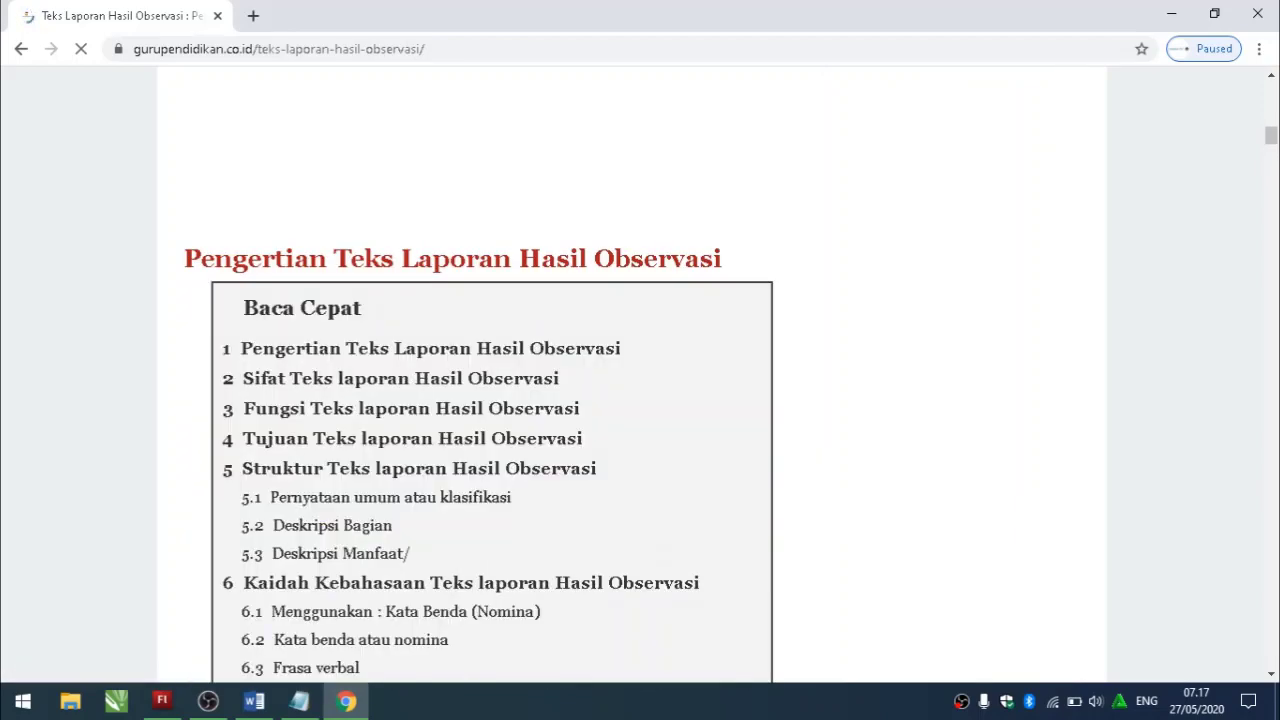
pyautogui.moveTo(185, 258); pyautogui.dragTo(722, 258)
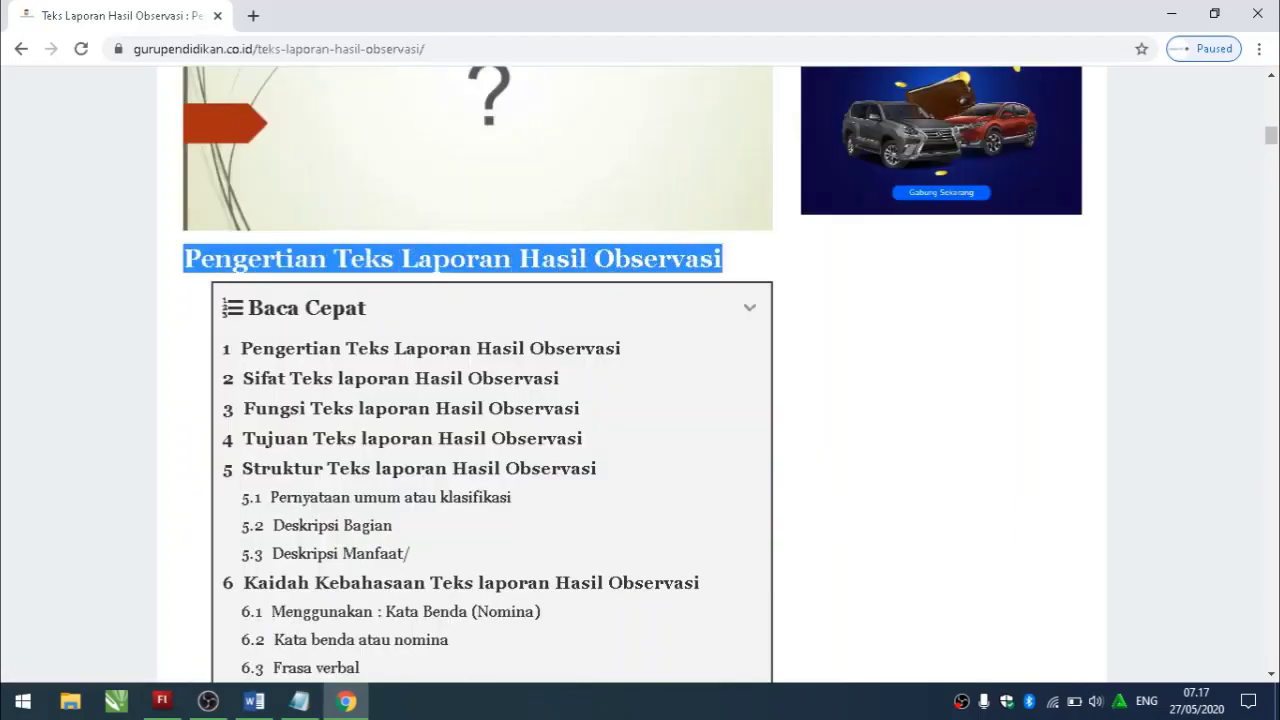
pyautogui.moveTo(346, 700)
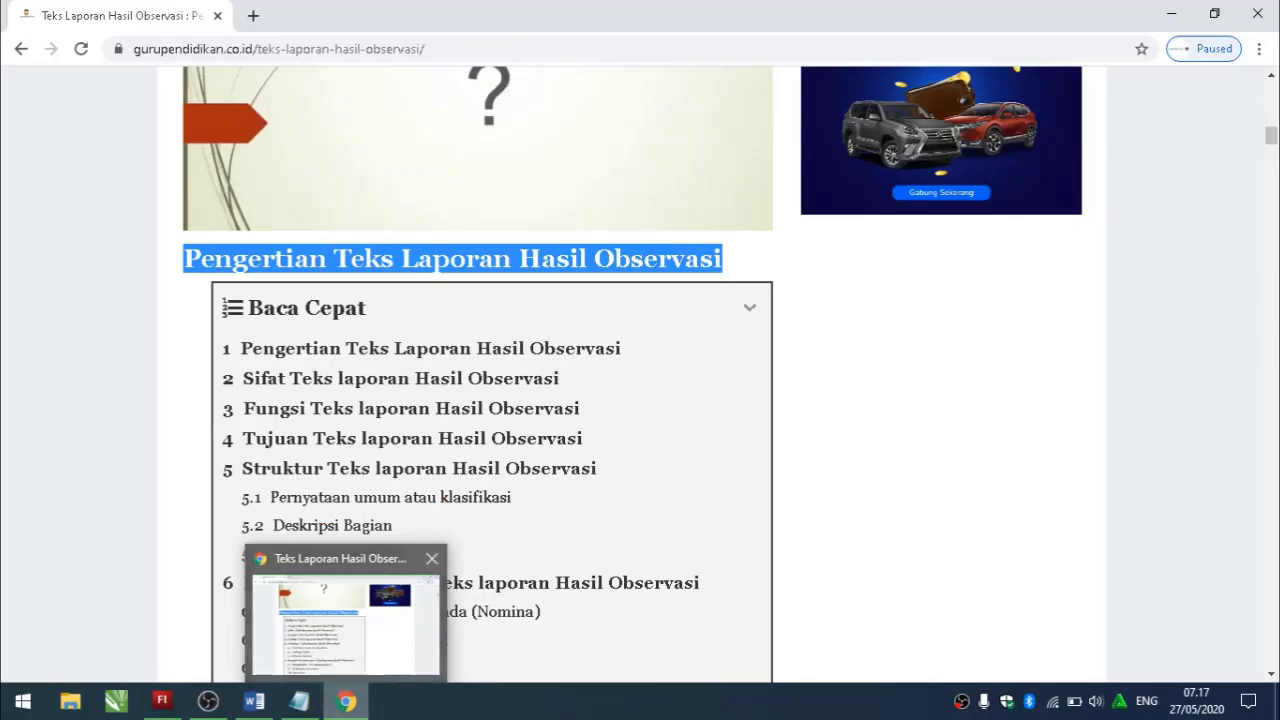
pyautogui.click(161, 700)
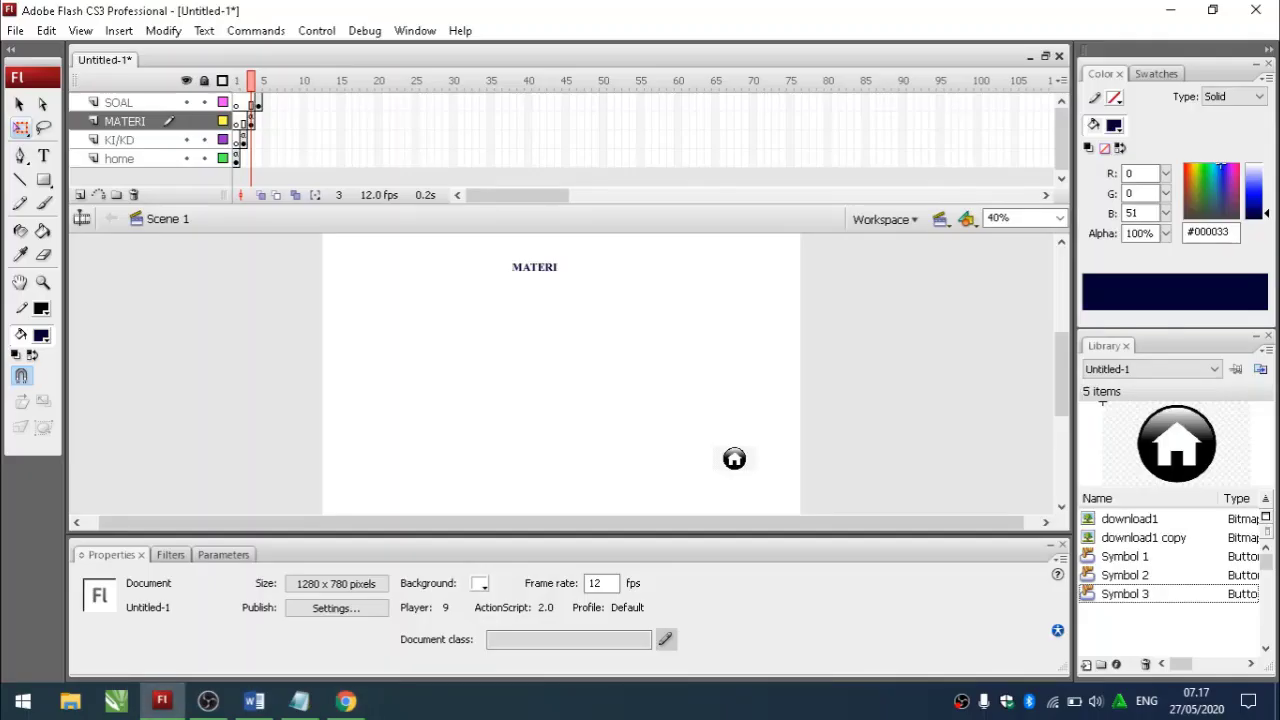
# - Add a size 14 text below the MATERI title and paste the heading "Pengertian Teks Laporan Hasil Observasi" into it
pyautogui.press('t')
pyautogui.moveTo(455, 581); pyautogui.dragTo(455, 582)
pyautogui.doubleClick(435, 581)
pyautogui.write('14')
pyautogui.click(515, 386)
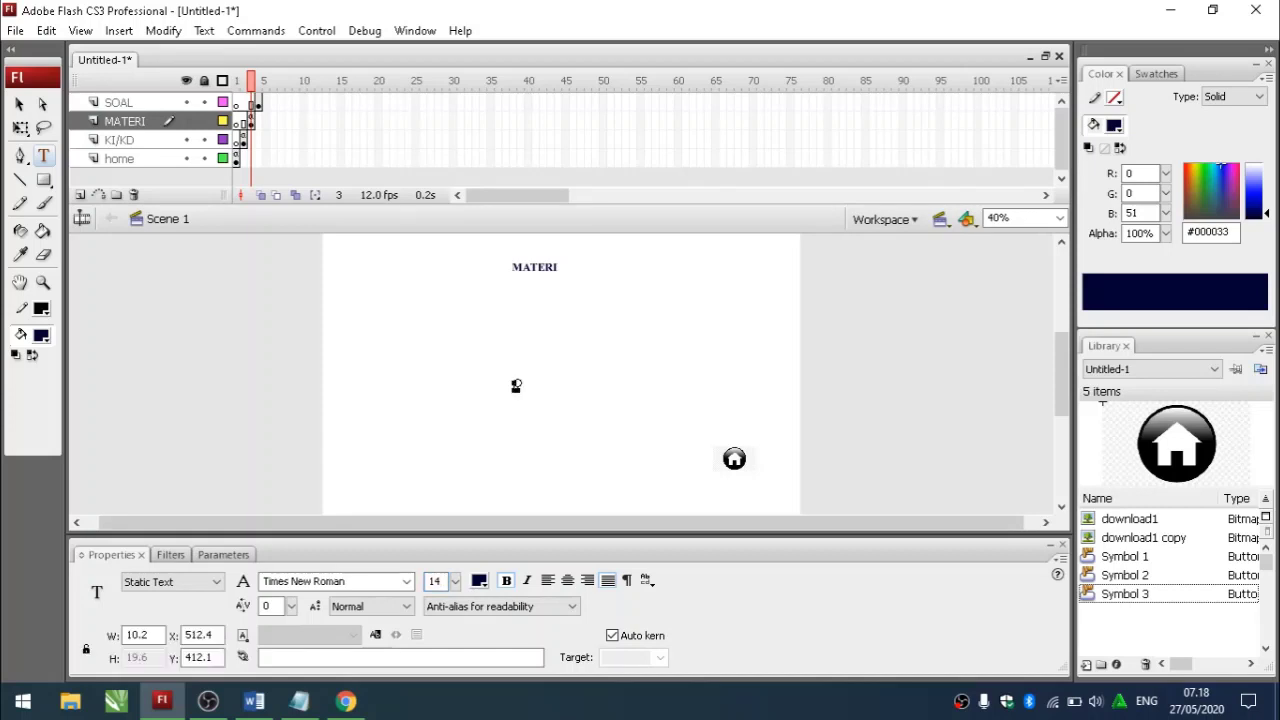
pyautogui.press('Escape')
pyautogui.click(401, 290)
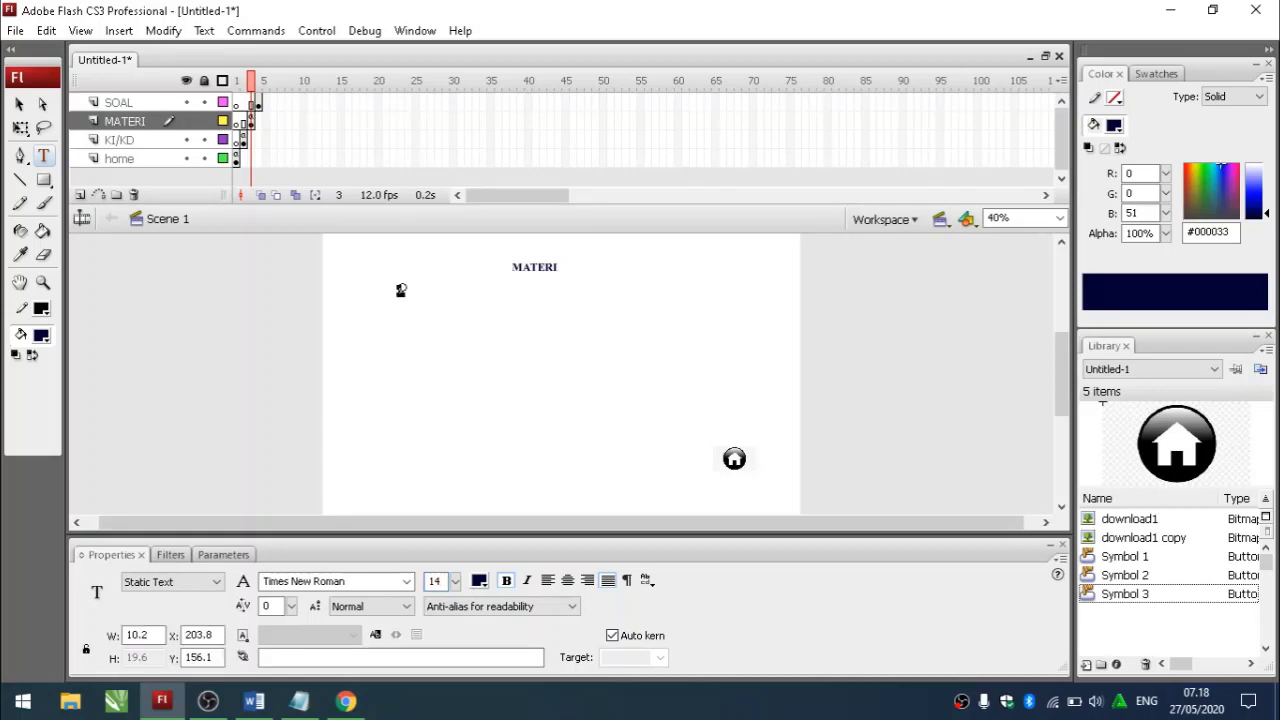
pyautogui.hotkey('ctrl', 'v')
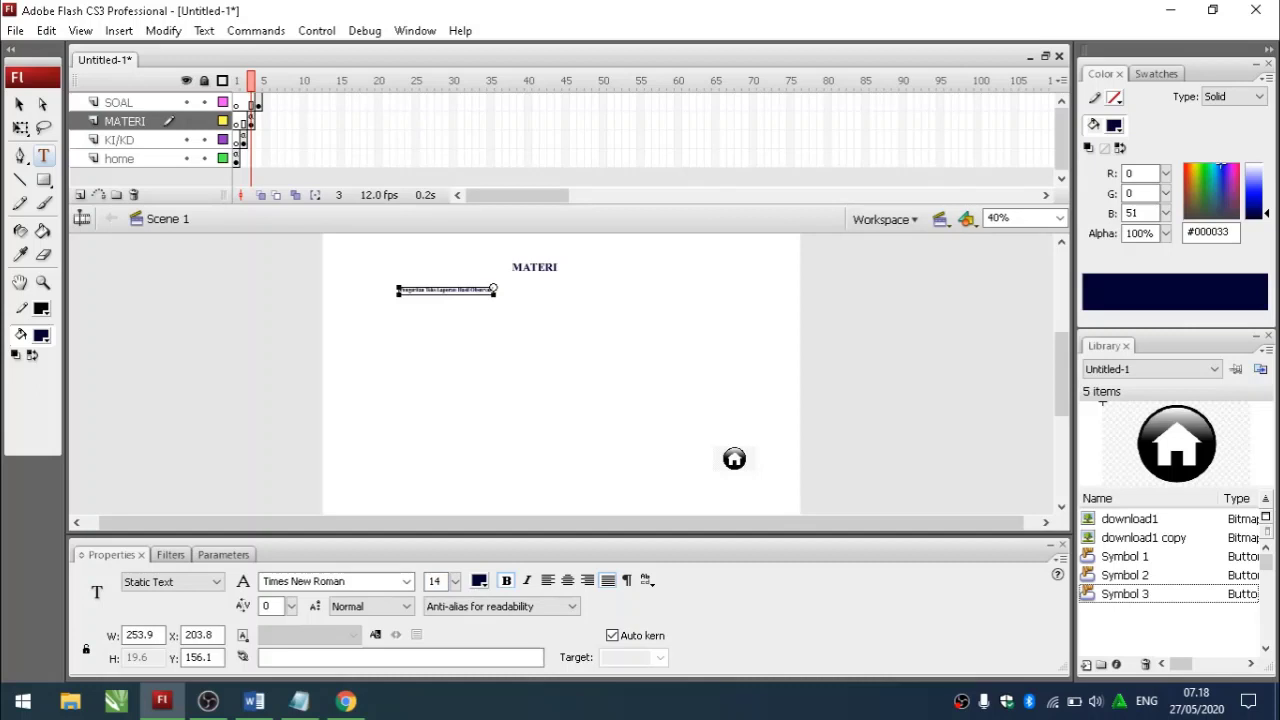
# - Move the "Pengertian Teks Laporan Hasil Observasi" heading toward the page's left edge, to about X 96.5, Y 147.9
pyautogui.click(43, 282)
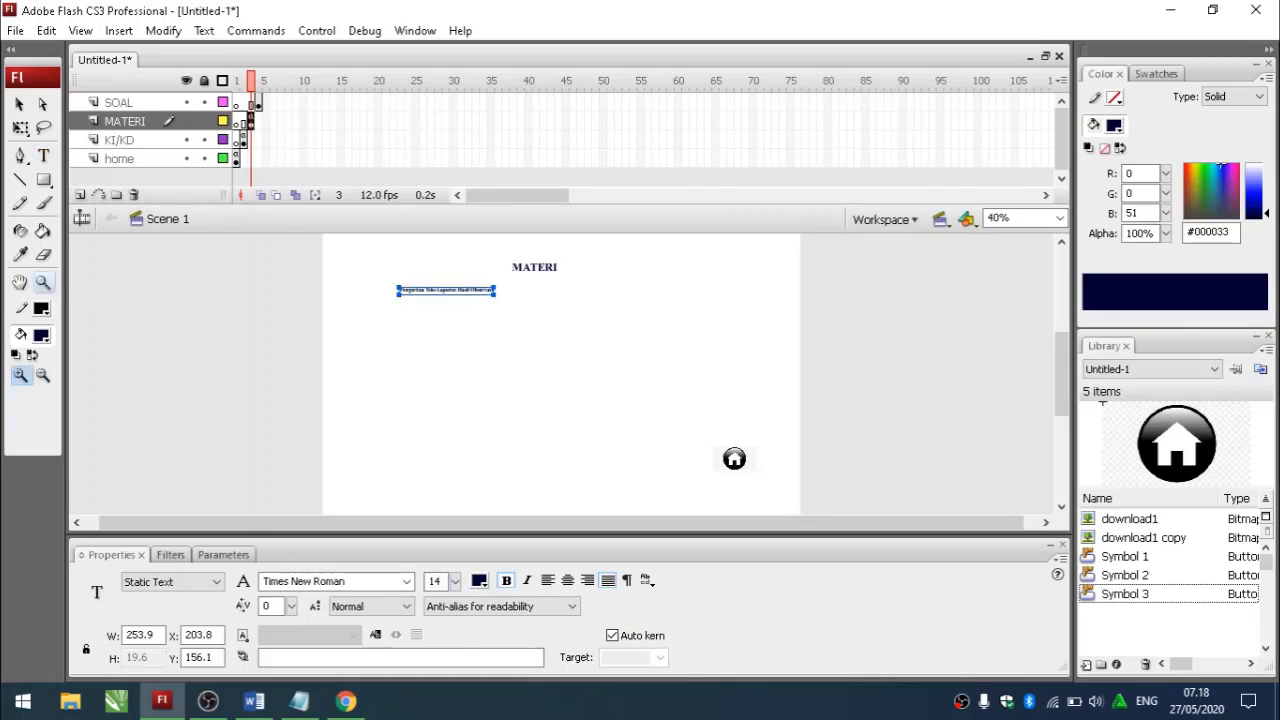
pyautogui.click(402, 302)
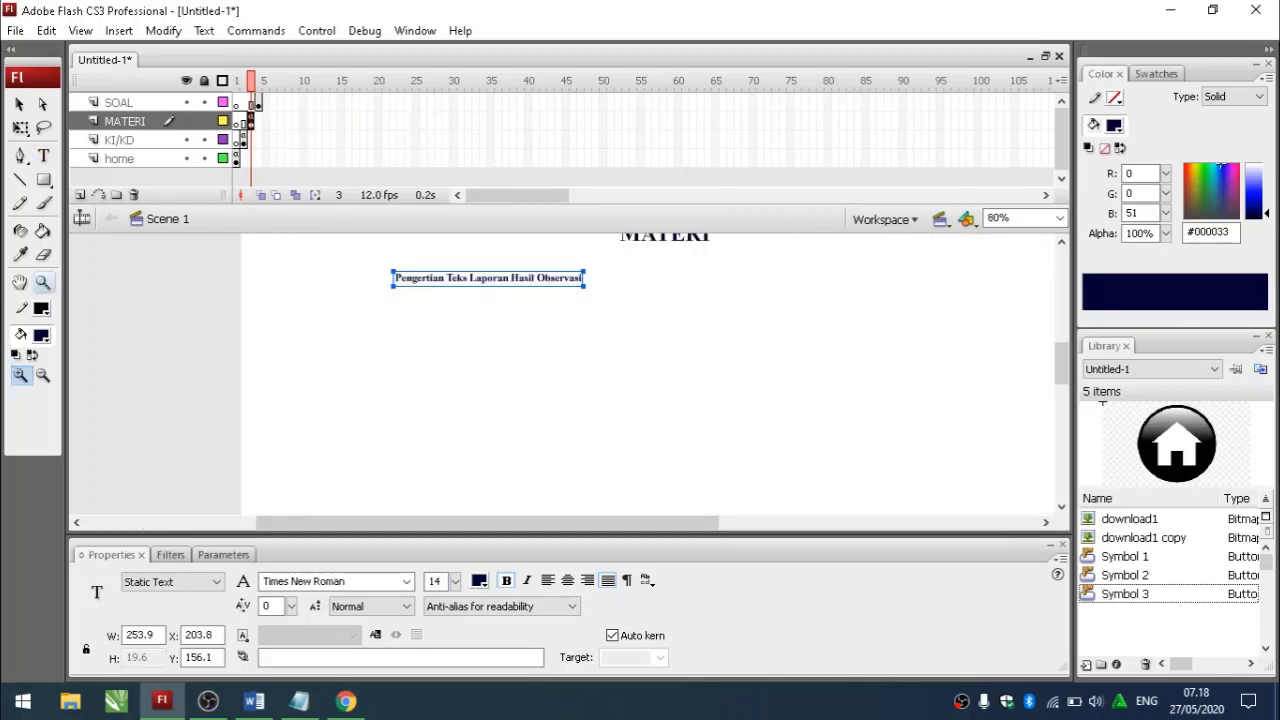
pyautogui.click(404, 301)
pyautogui.scroll(1, 404, 301)
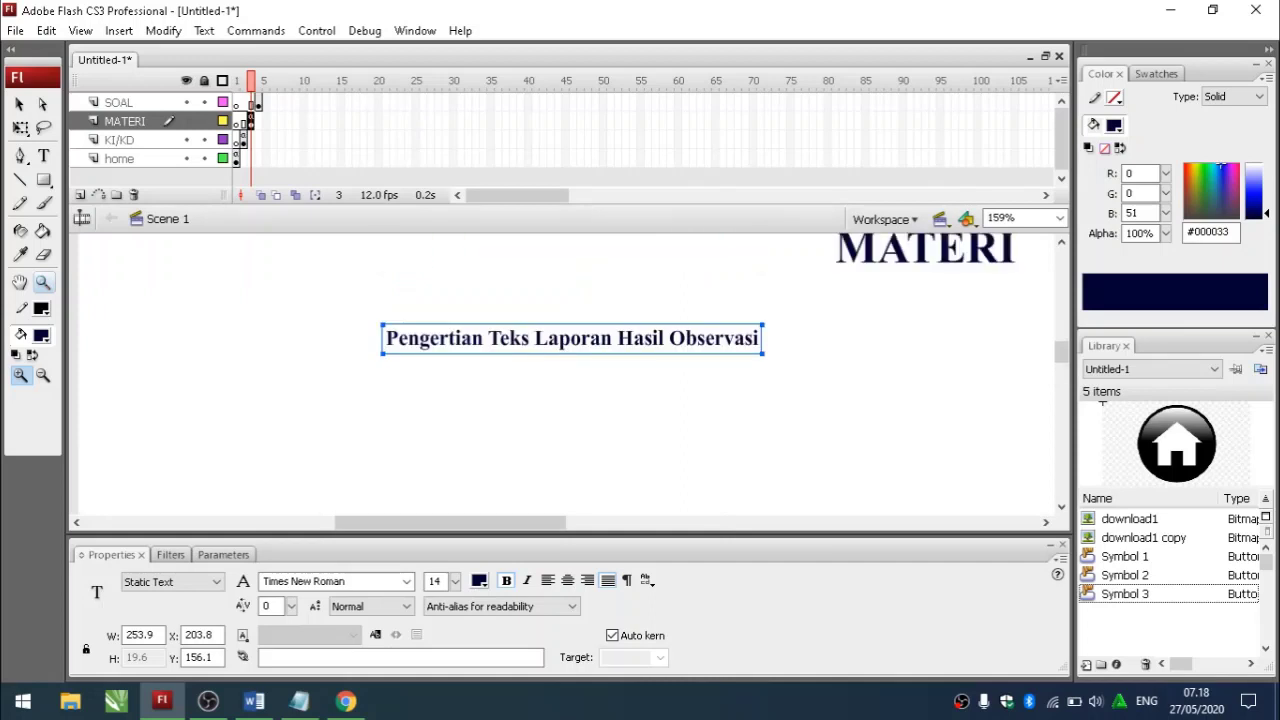
pyautogui.moveTo(450, 523)
pyautogui.mouseDown()
pyautogui.moveTo(396, 523)
pyautogui.moveTo(445, 523)
pyautogui.mouseUp()
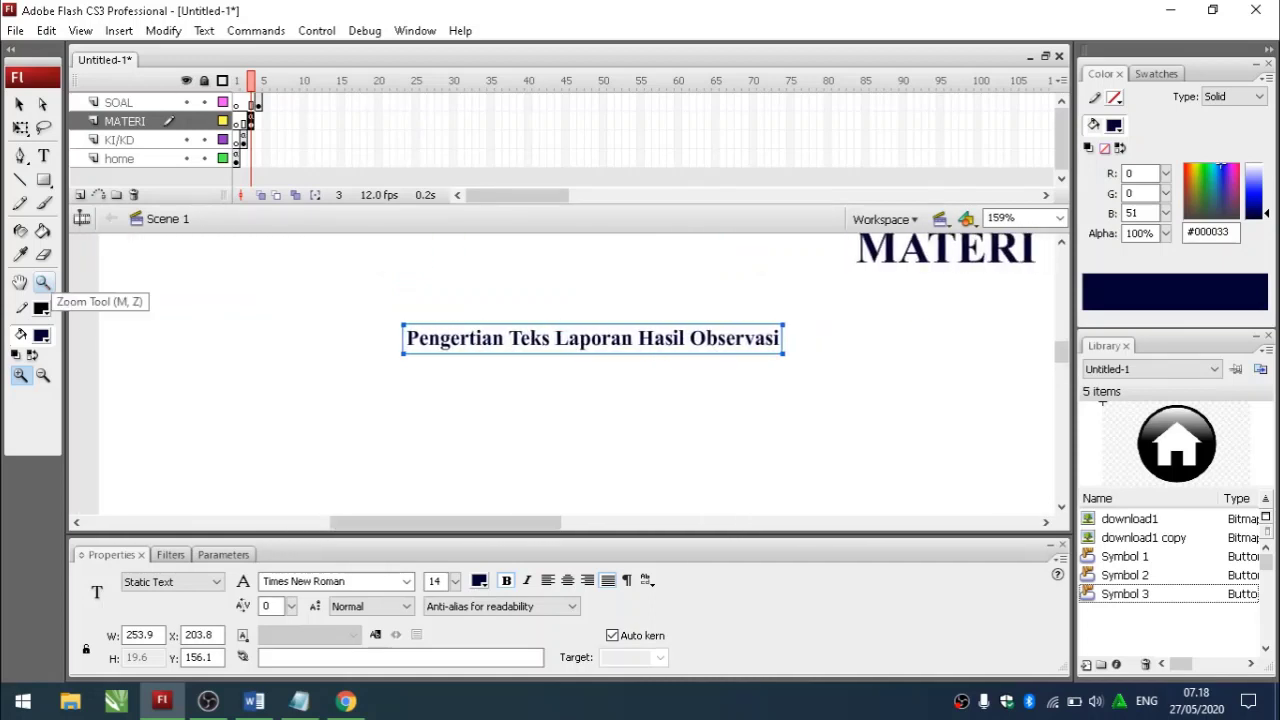
pyautogui.click(19, 104)
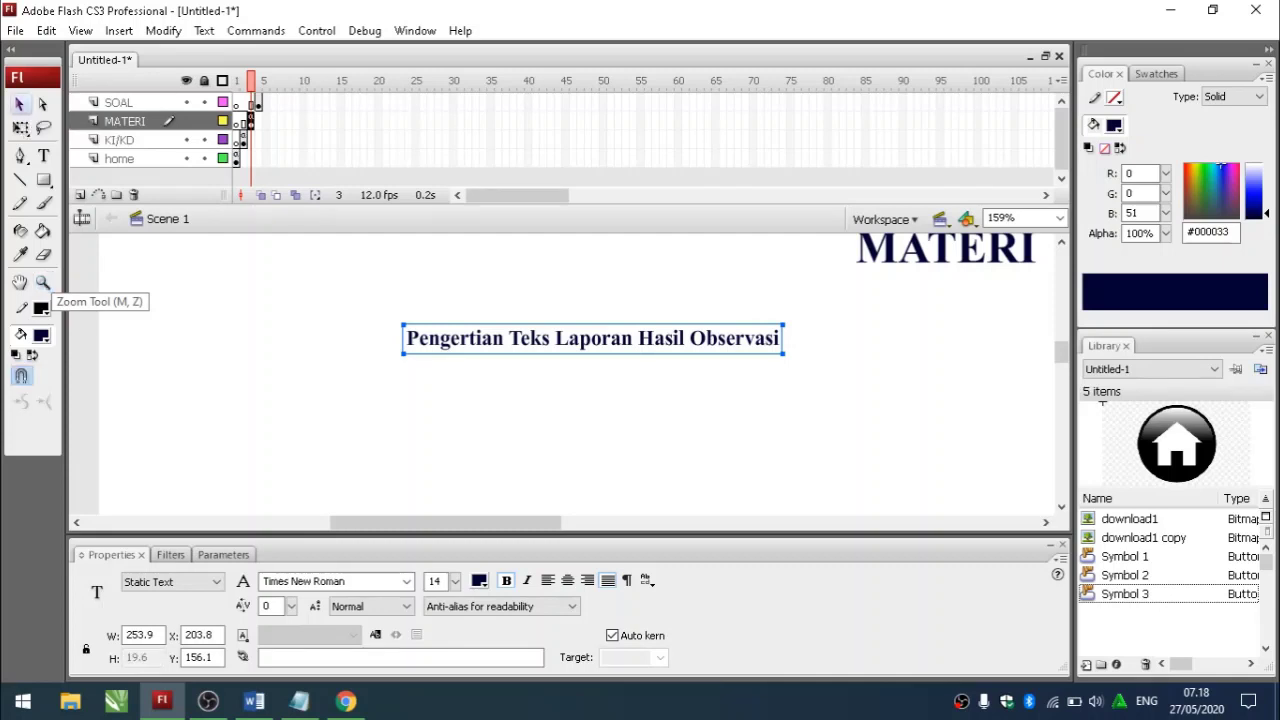
pyautogui.moveTo(593, 339); pyautogui.dragTo(433, 327)
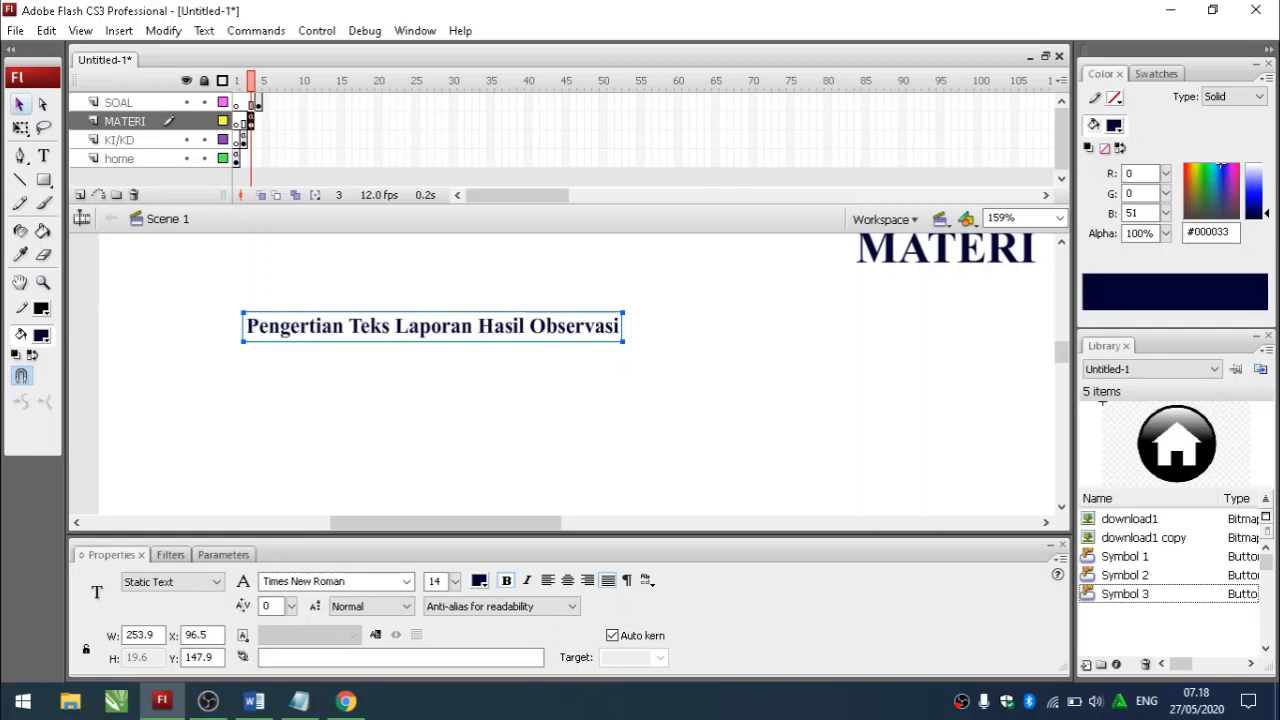
# - Start a new size 14 static text block just below the "Pengertian Teks Laporan Hasil Observasi" heading
pyautogui.click(445, 400)
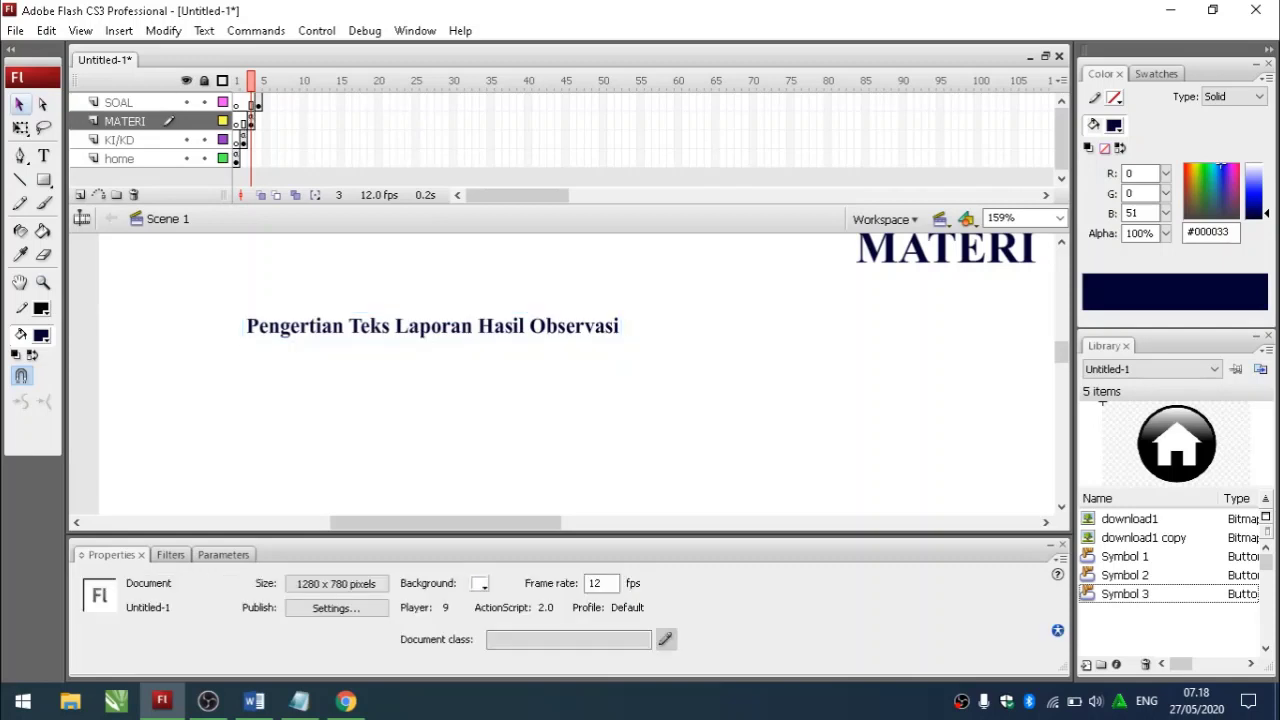
pyautogui.click(43, 282)
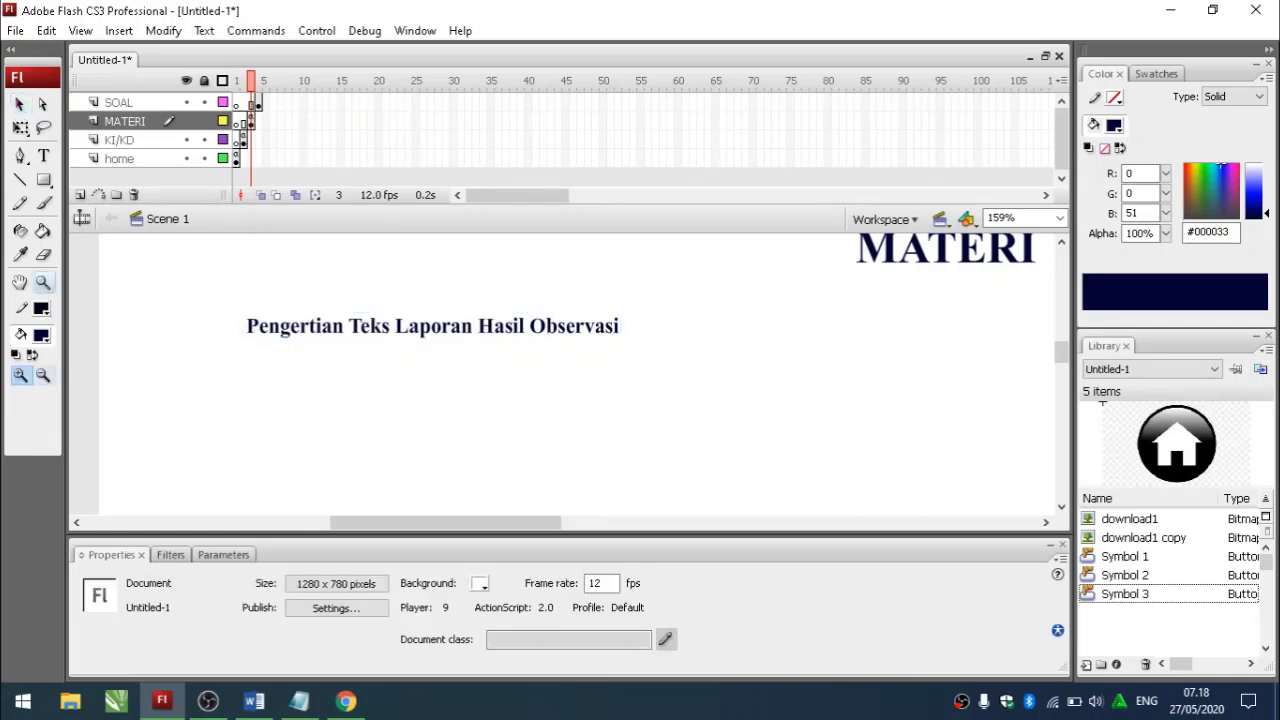
pyautogui.click(43, 375)
pyautogui.click(445, 384)
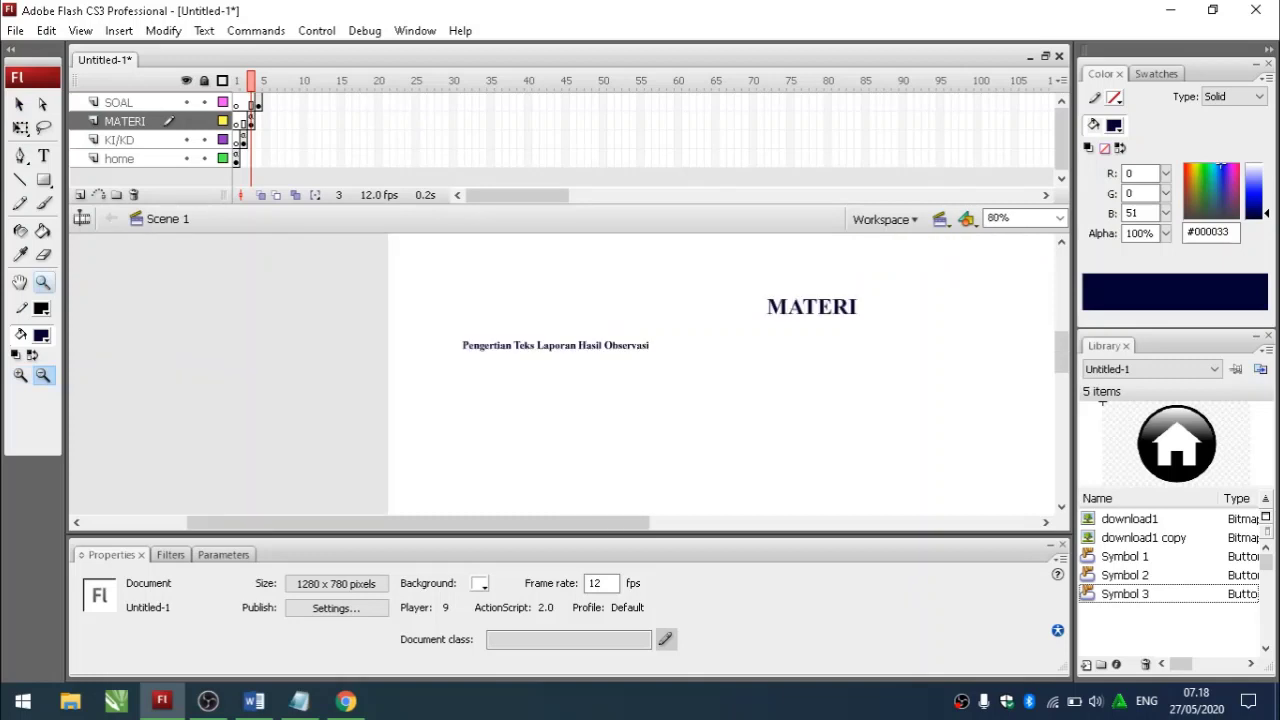
pyautogui.press('t')
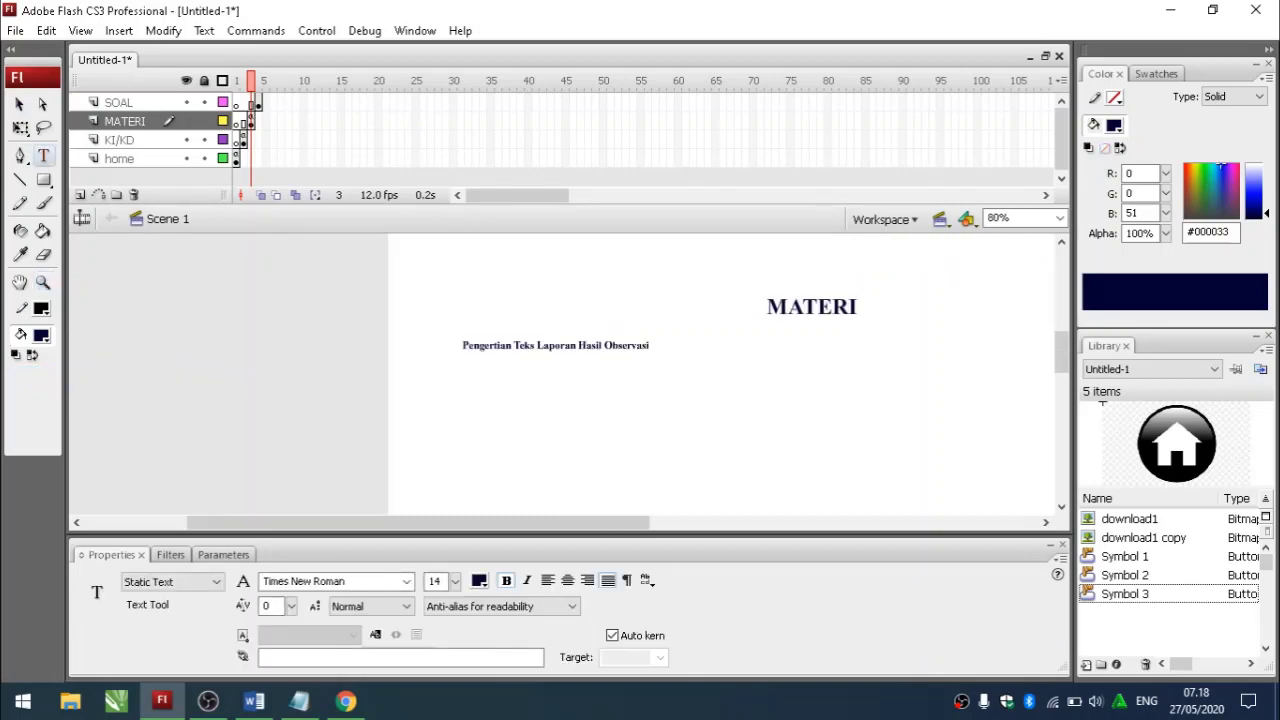
pyautogui.click(466, 364)
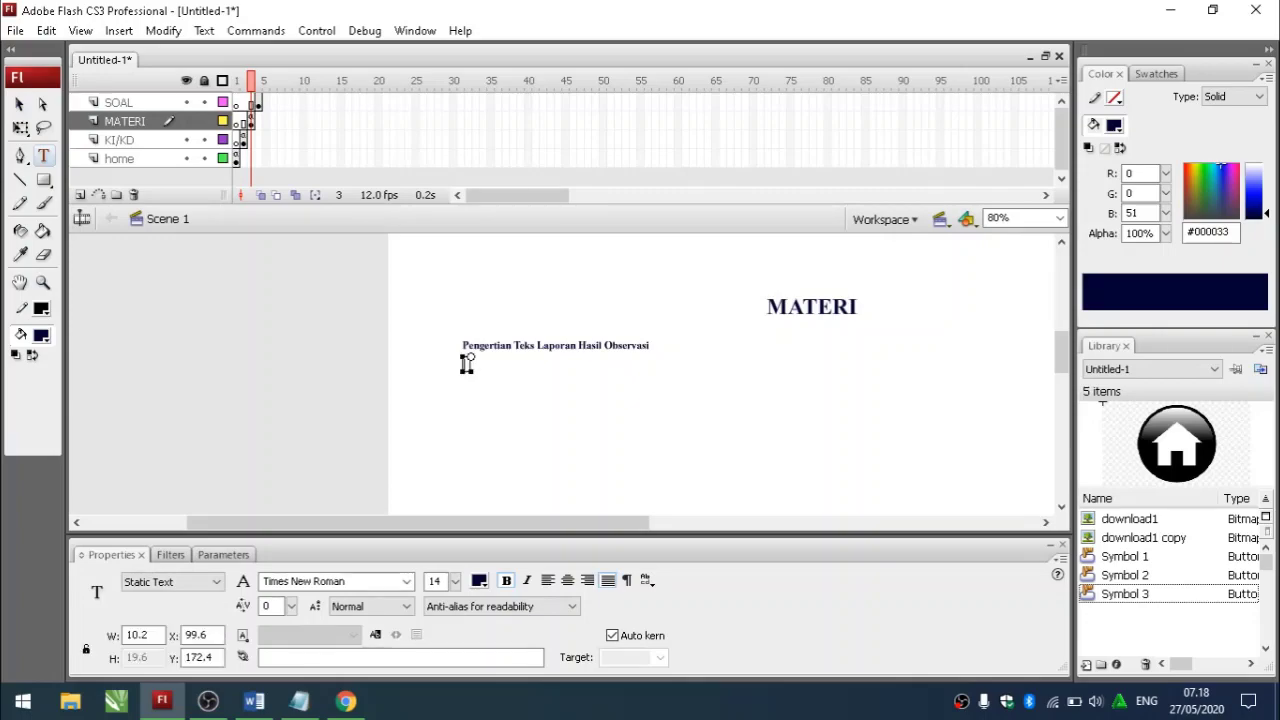
# - Copy the article text in Chrome from "Teks Laporan hasil observasi adalah" through the end of the Fungsi section, and return to Flash
pyautogui.hotkey('alt', 'Tab')
pyautogui.scroll(-8, 466, 364)
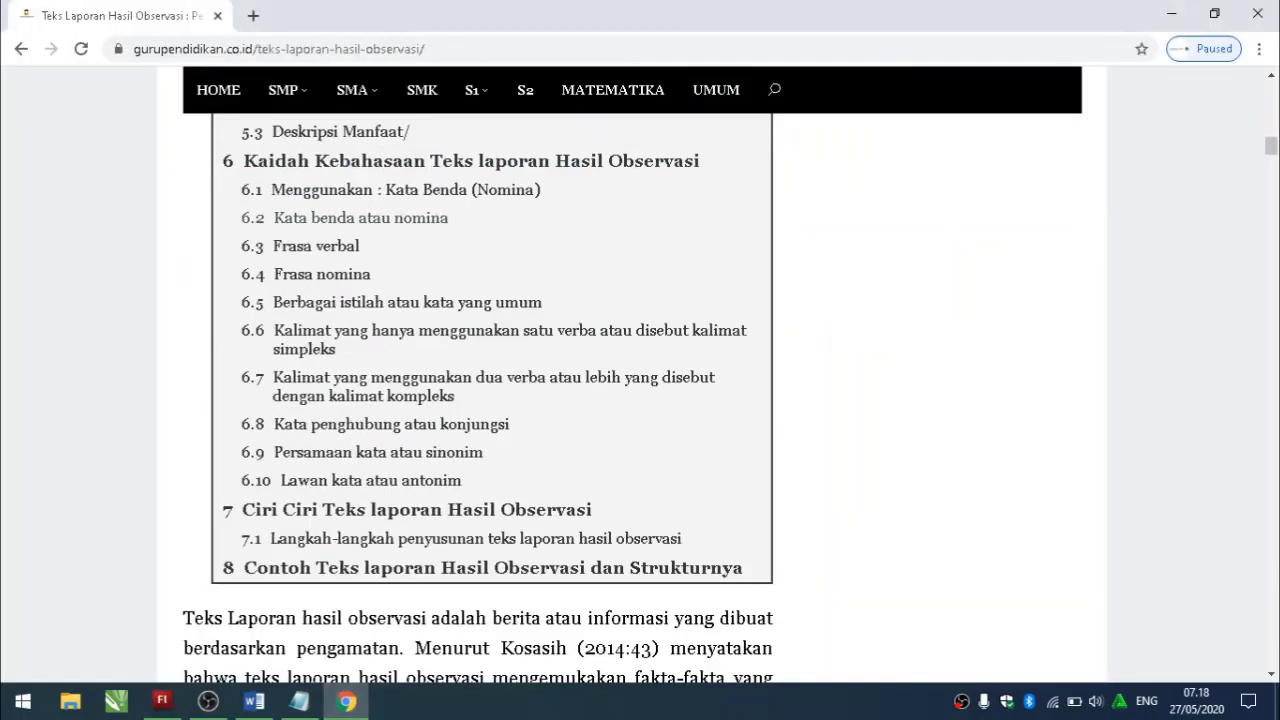
pyautogui.moveTo(183, 243); pyautogui.dragTo(453, 505)
pyautogui.scroll(-3, 371, 505)
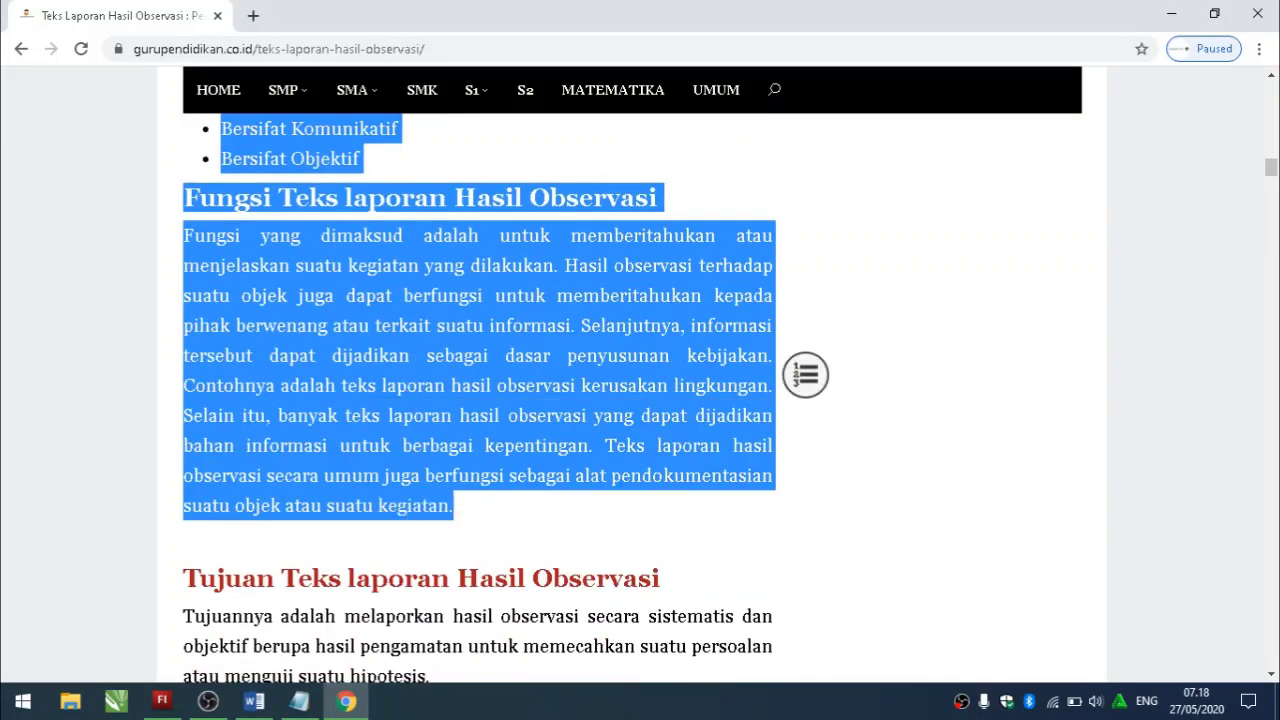
pyautogui.hotkey('alt', 'Tab')
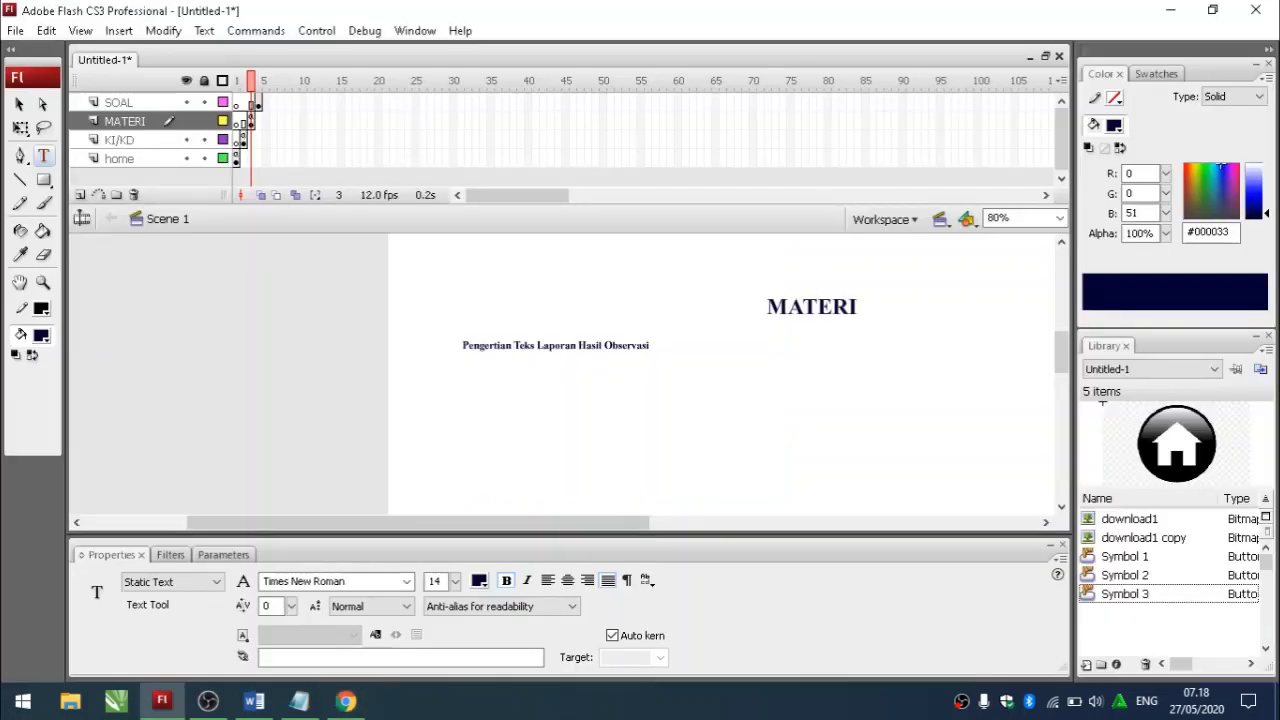
# - Paste the copied passage into a new text block below the heading and align it with the heading at about X 96.5, Y 176.3
pyautogui.click(466, 360)
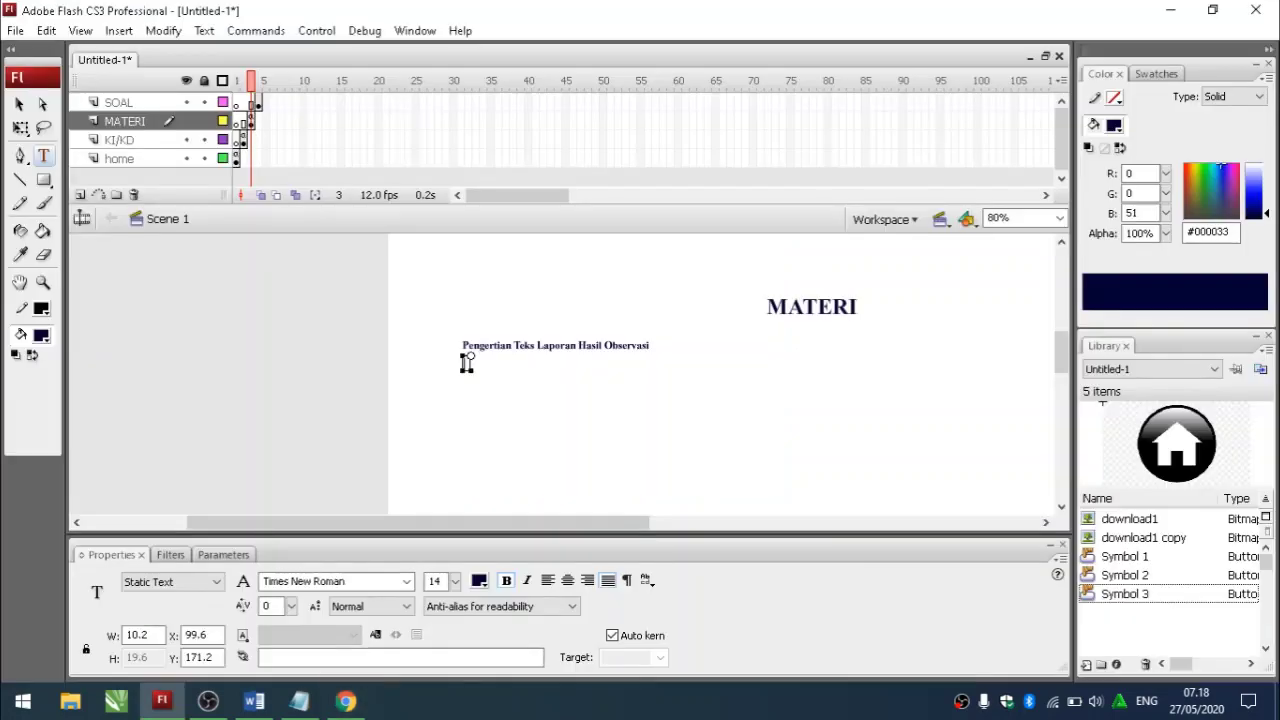
pyautogui.hotkey('ctrl', 'v')
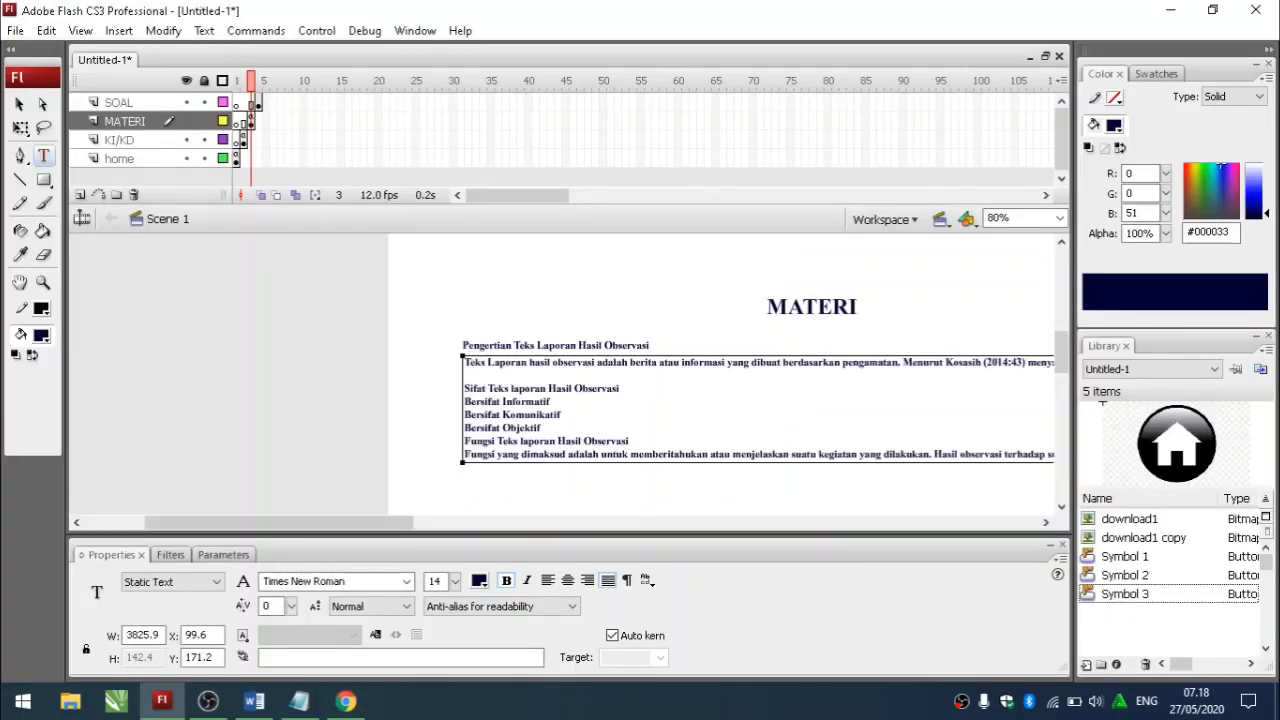
pyautogui.moveTo(463, 462); pyautogui.dragTo(664, 464)
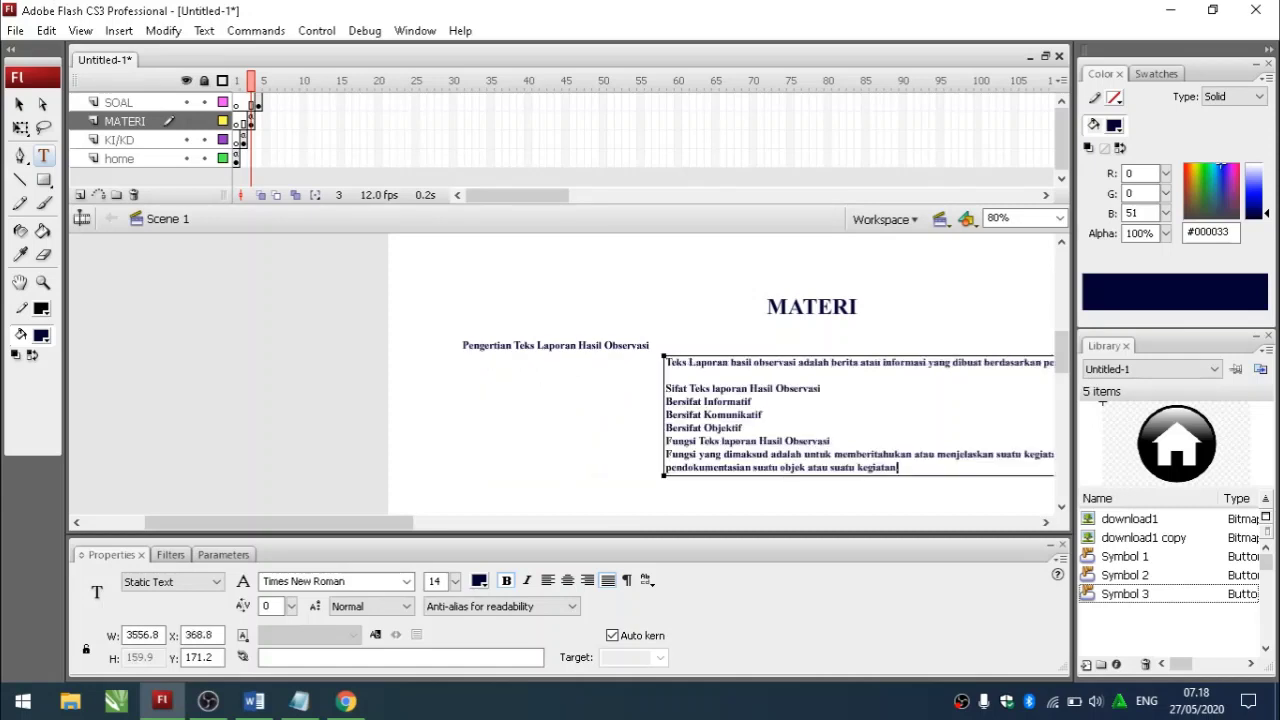
pyautogui.click(19, 103)
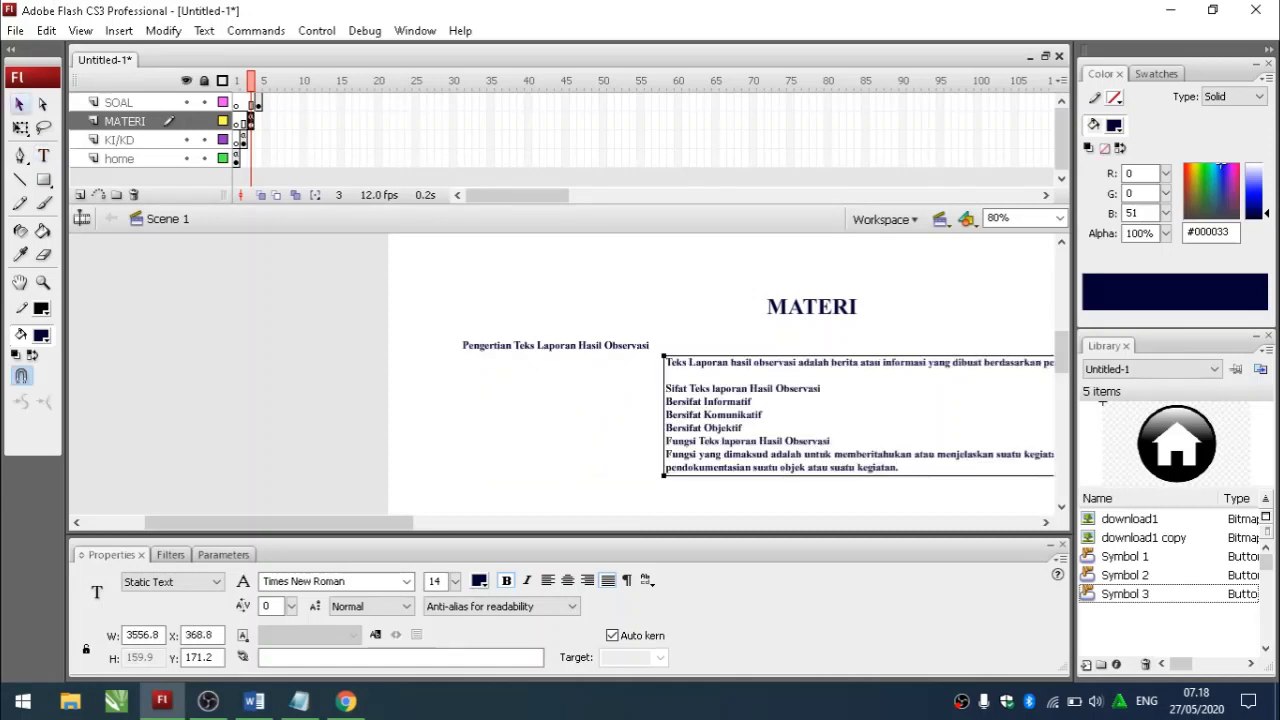
pyautogui.moveTo(646, 431); pyautogui.dragTo(594, 427)
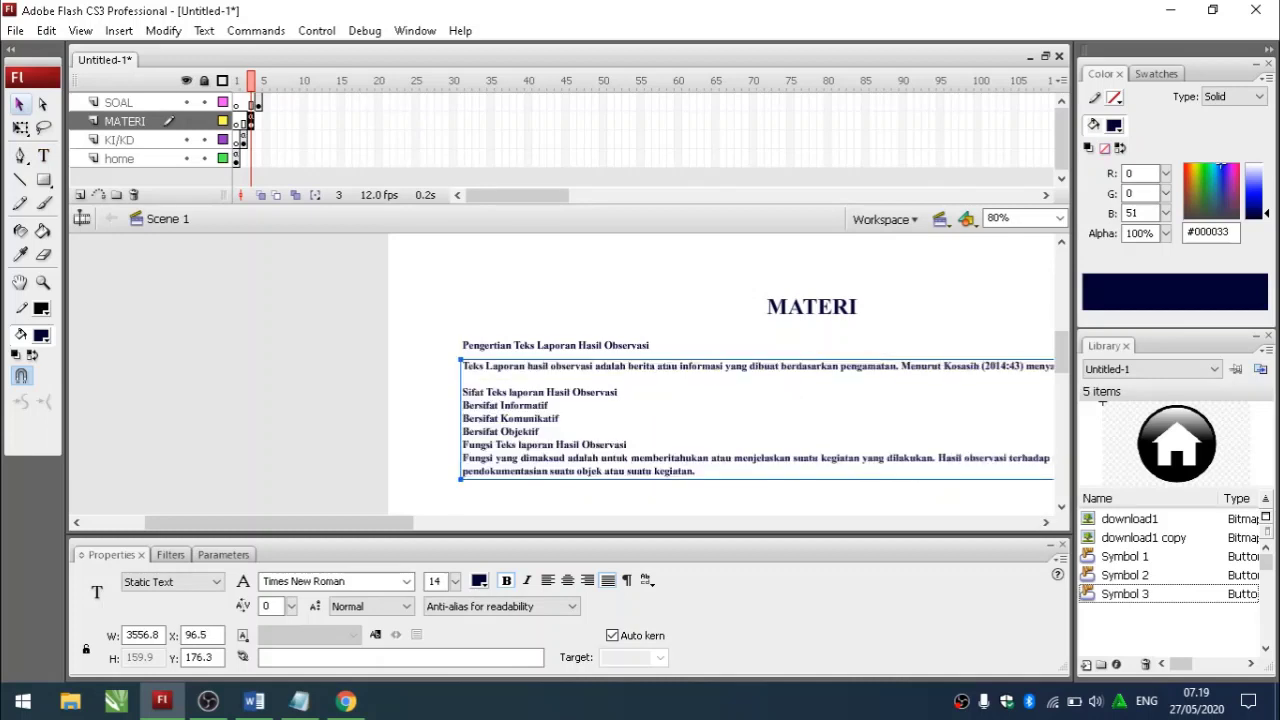
# - Narrow the pasted passage to about 1125.7 wide so it fits the page, and position it at about X 96.5, Y 186.9
pyautogui.moveTo(461, 480); pyautogui.dragTo(797, 480)
pyautogui.moveTo(862, 438); pyautogui.dragTo(528, 437)
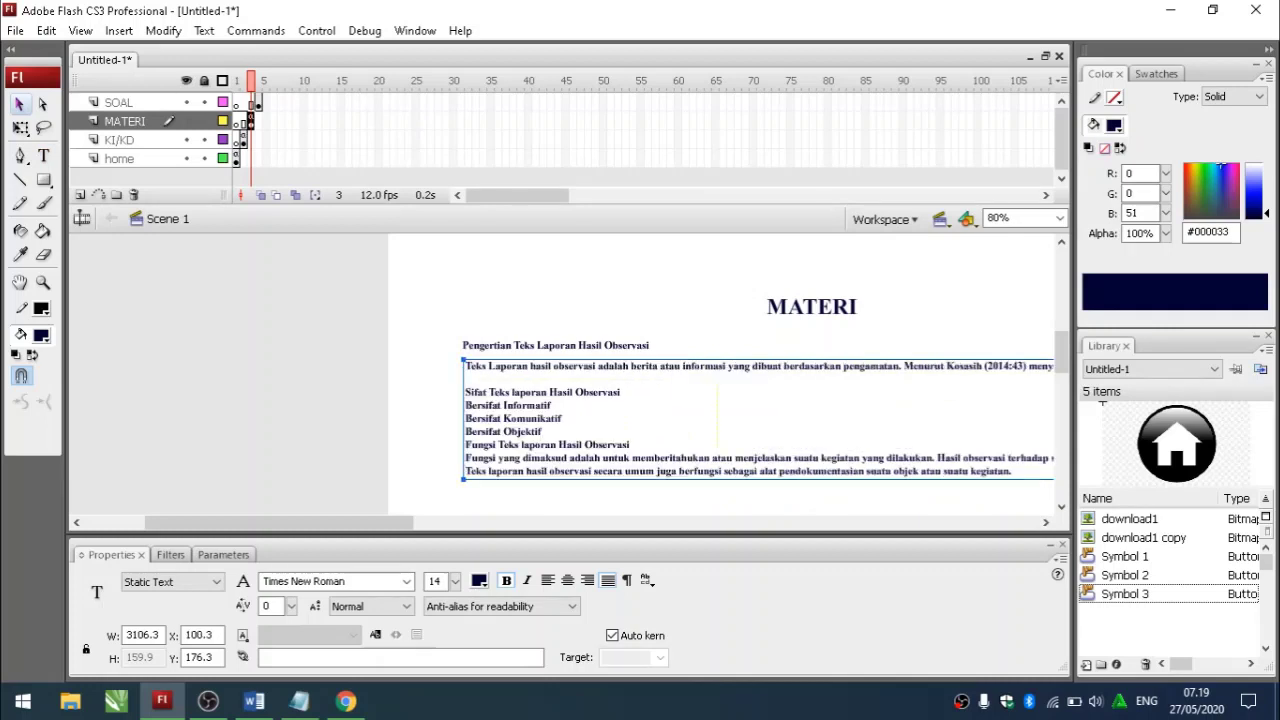
pyautogui.moveTo(463, 480); pyautogui.dragTo(804, 480)
pyautogui.moveTo(561, 440); pyautogui.dragTo(555, 435)
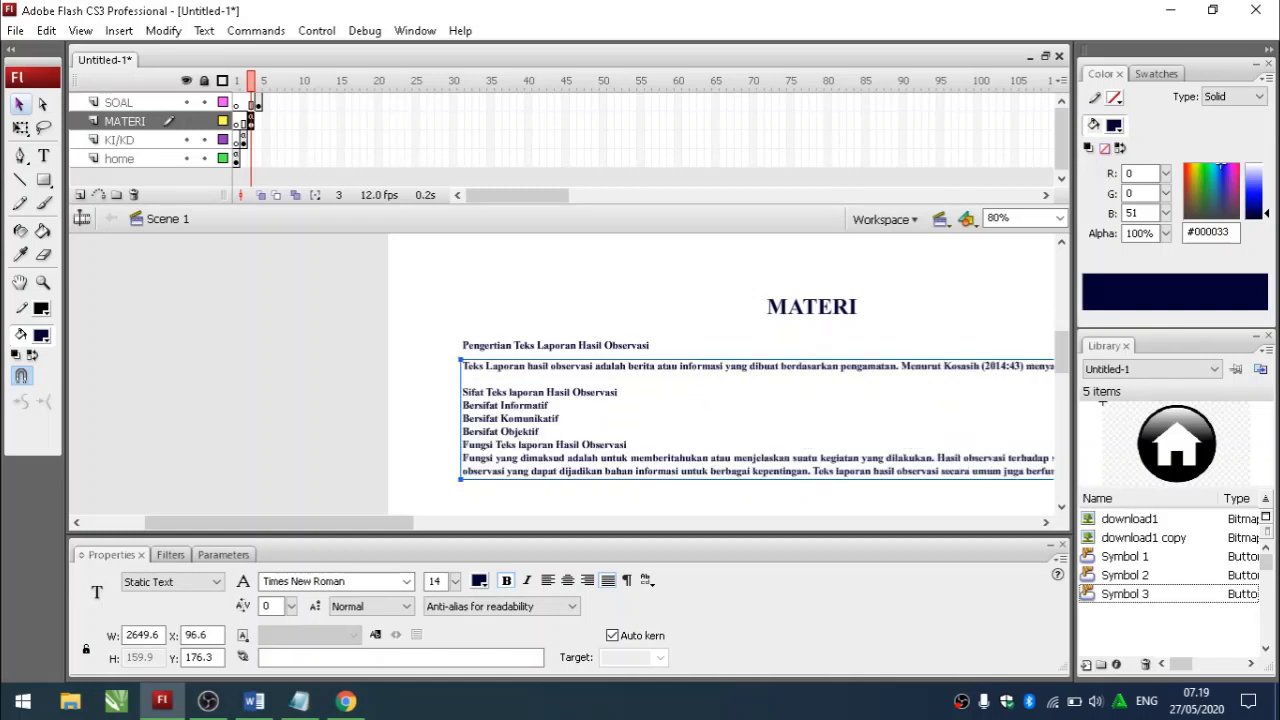
pyautogui.hotkey('ctrl', '2')
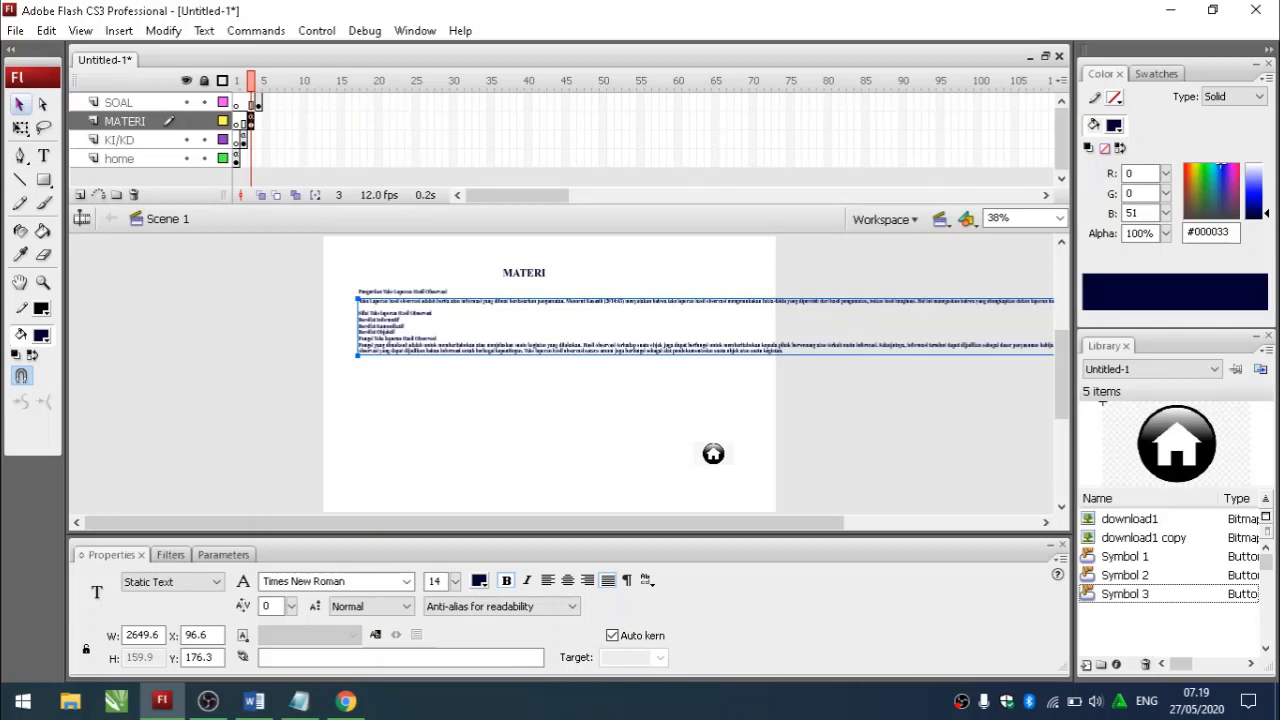
pyautogui.moveTo(358, 355); pyautogui.dragTo(636, 356)
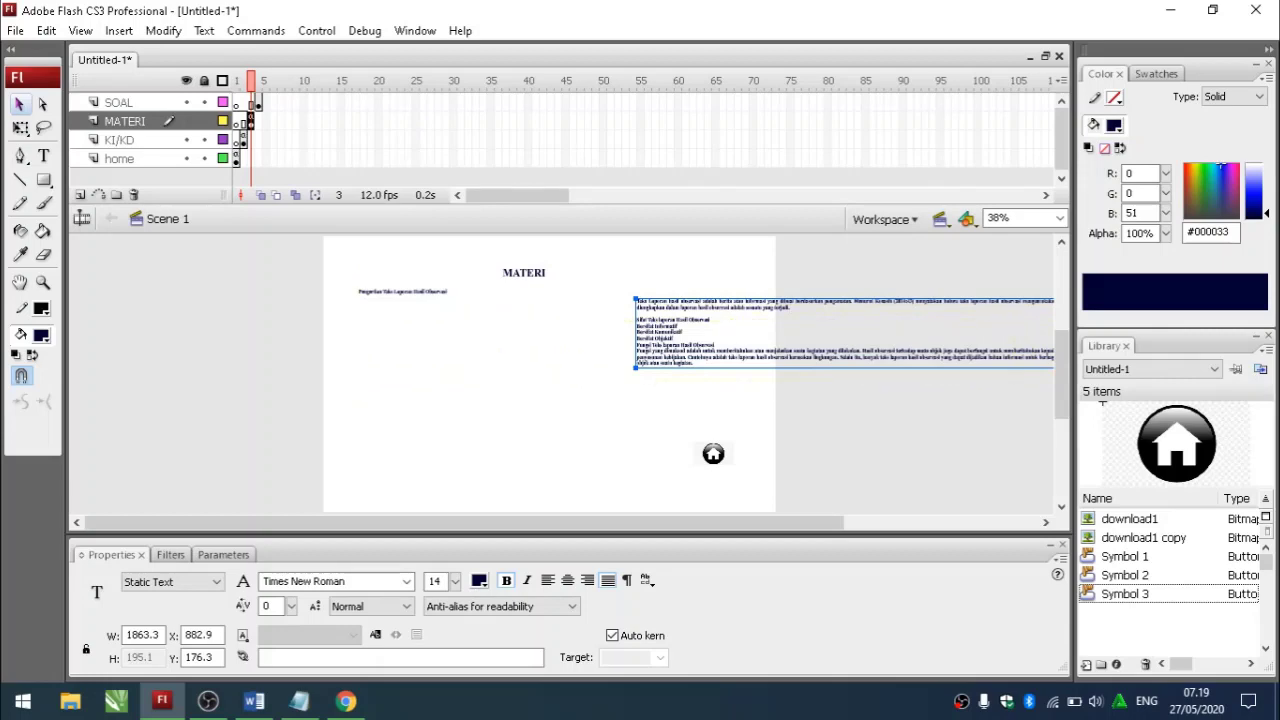
pyautogui.moveTo(720, 333); pyautogui.dragTo(442, 345)
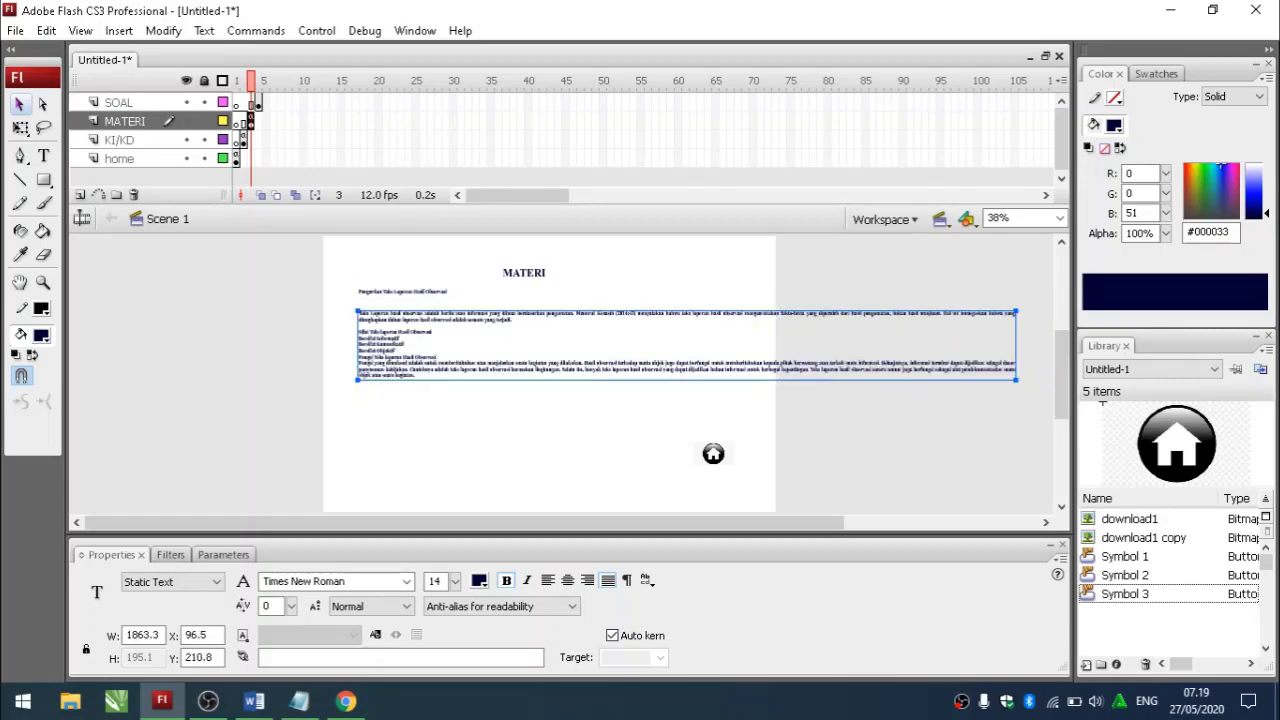
pyautogui.moveTo(1016, 380); pyautogui.dragTo(756, 391)
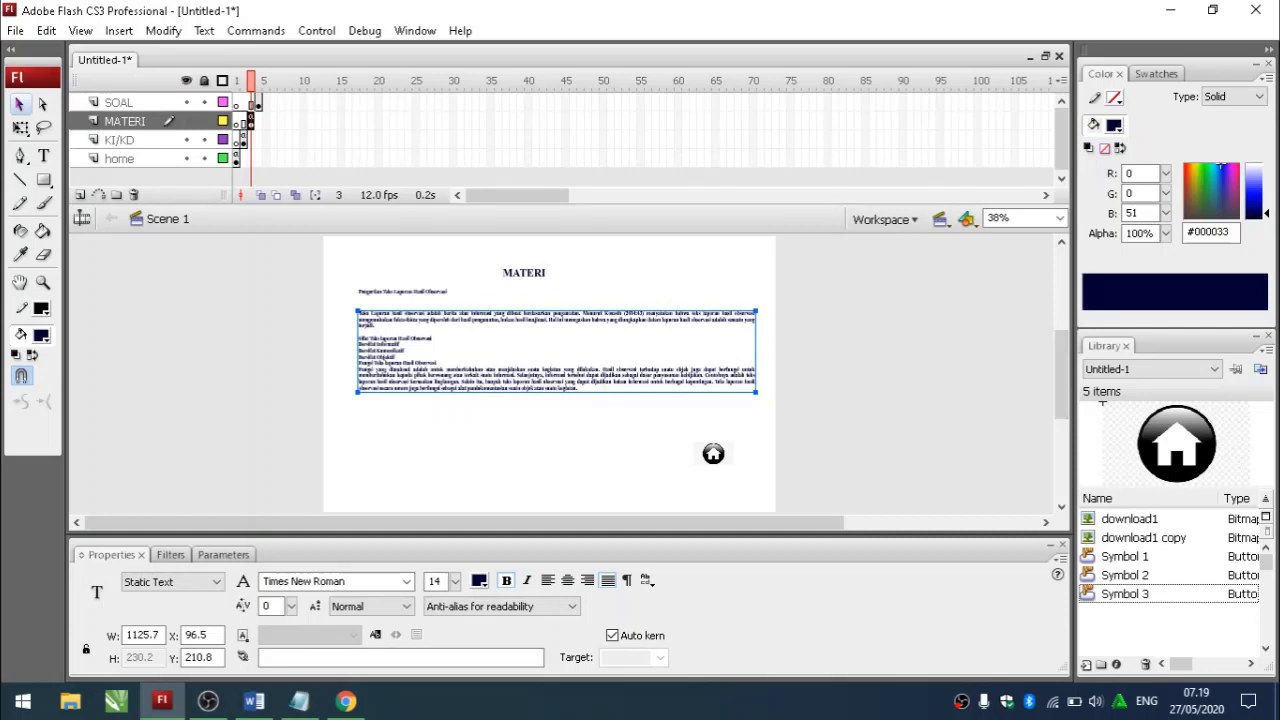
pyautogui.moveTo(556, 352); pyautogui.dragTo(556, 343)
# - Insert a blank line above "Fungsi Teks laporan Hasil Observasi" in the passage
pyautogui.press('z')
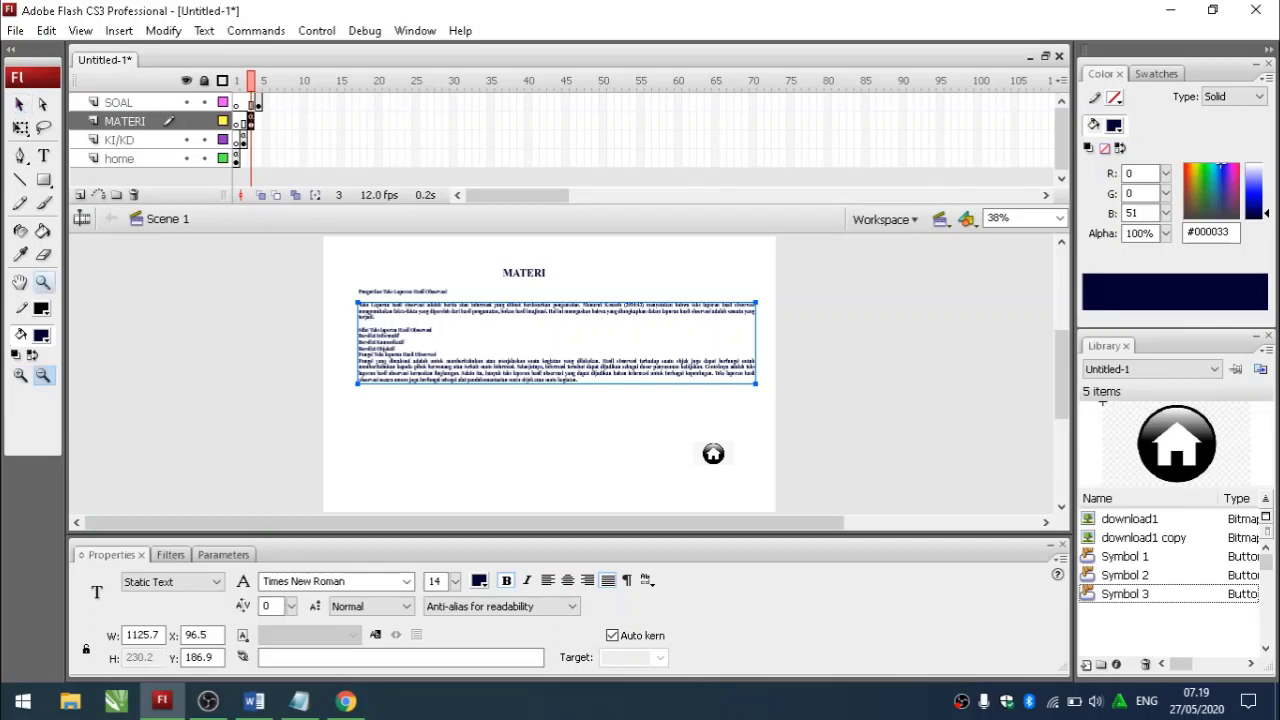
pyautogui.click(514, 370)
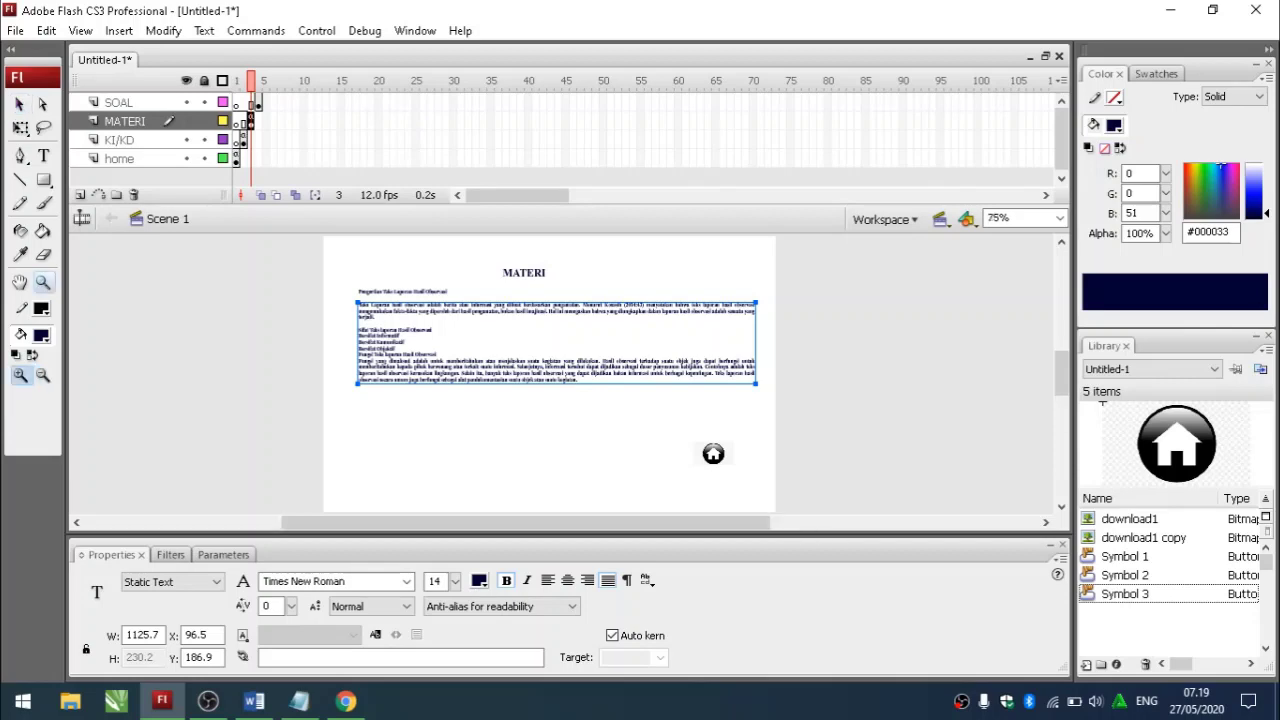
pyautogui.scroll(3, 647, 363)
pyautogui.press('t')
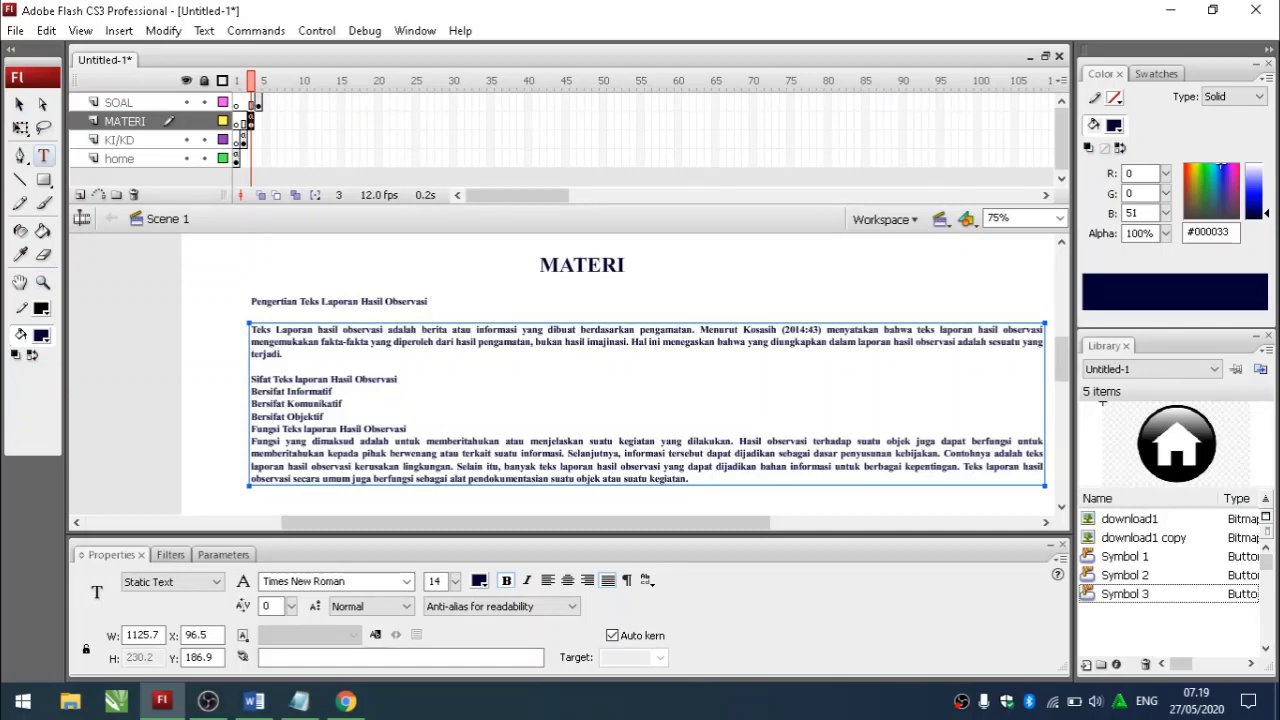
pyautogui.press('Return')
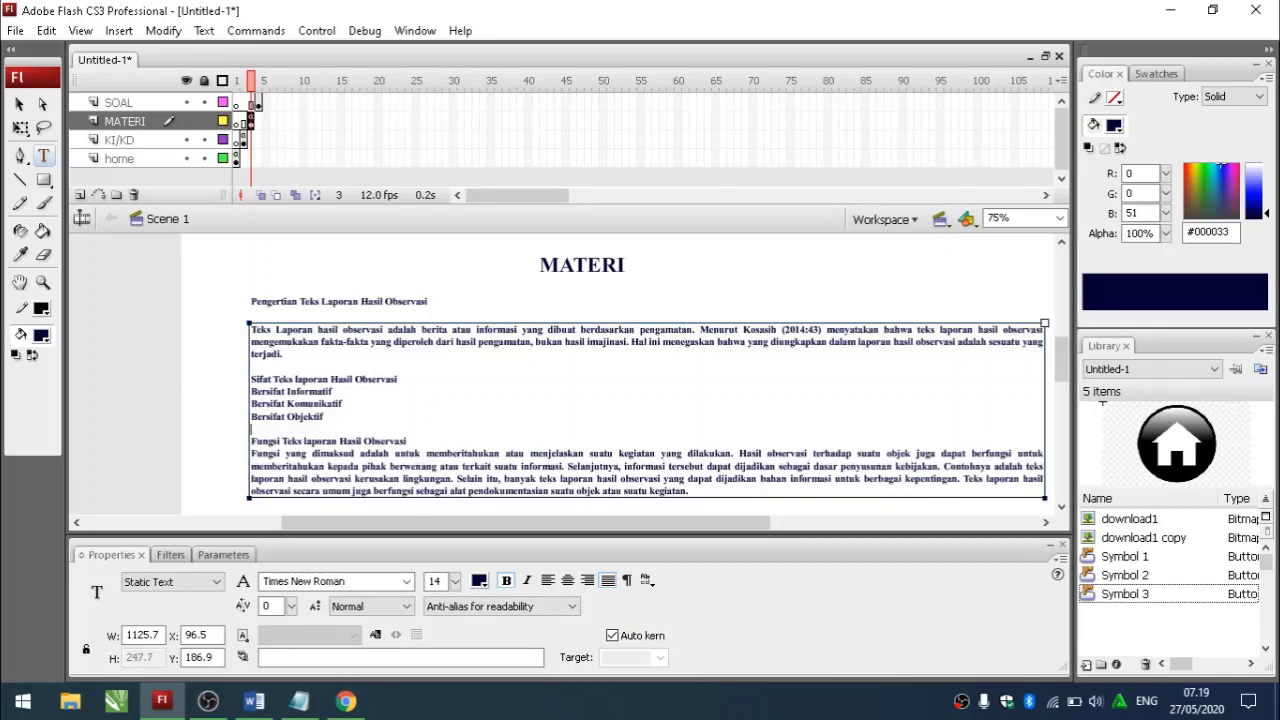
# - Move the word "Pengertian" out of the heading onto its own line at the start of the passage
pyautogui.moveTo(299, 301); pyautogui.dragTo(250, 301)
pyautogui.hotkey('ctrl', 'c')
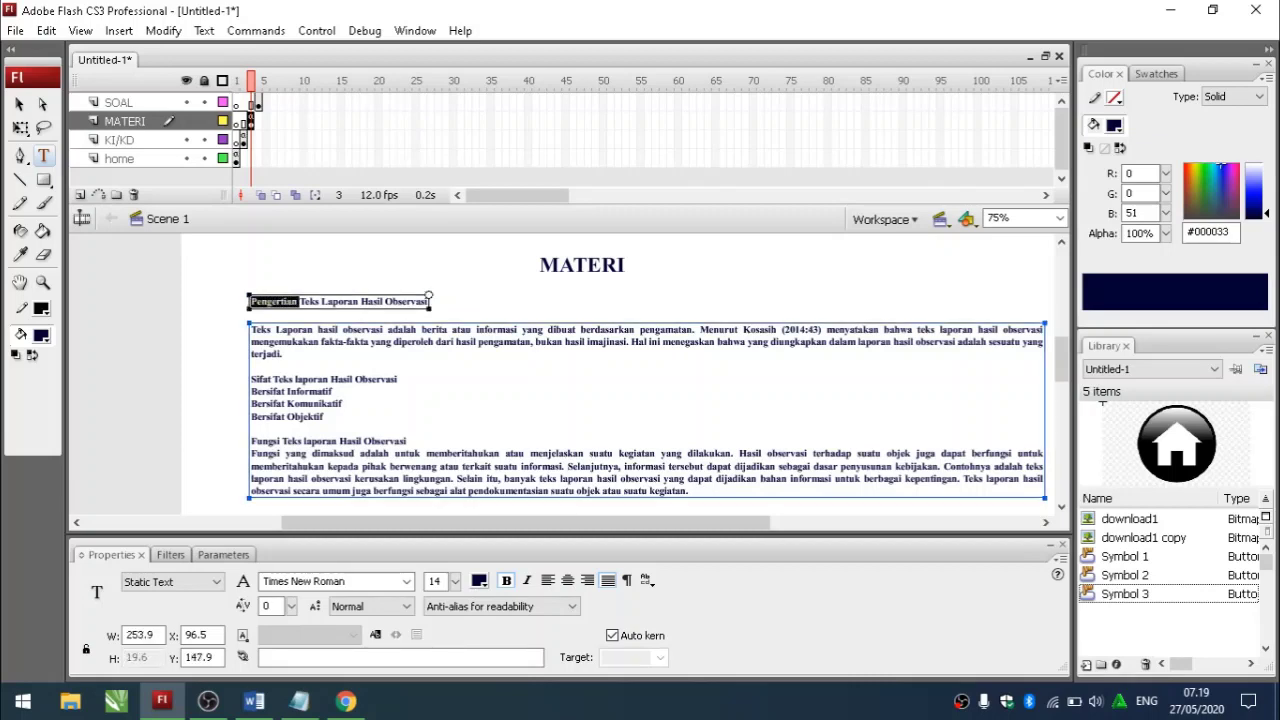
pyautogui.press('BackSpace')
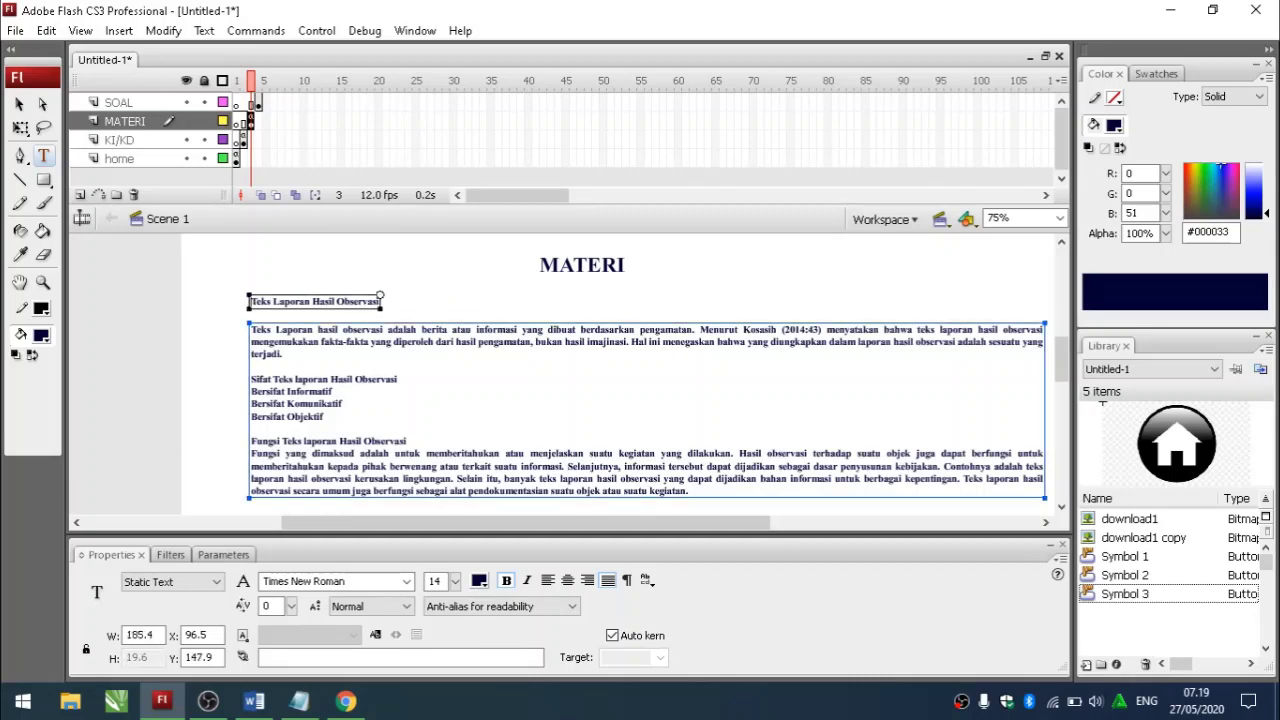
pyautogui.click(283, 354)
pyautogui.press('Return')
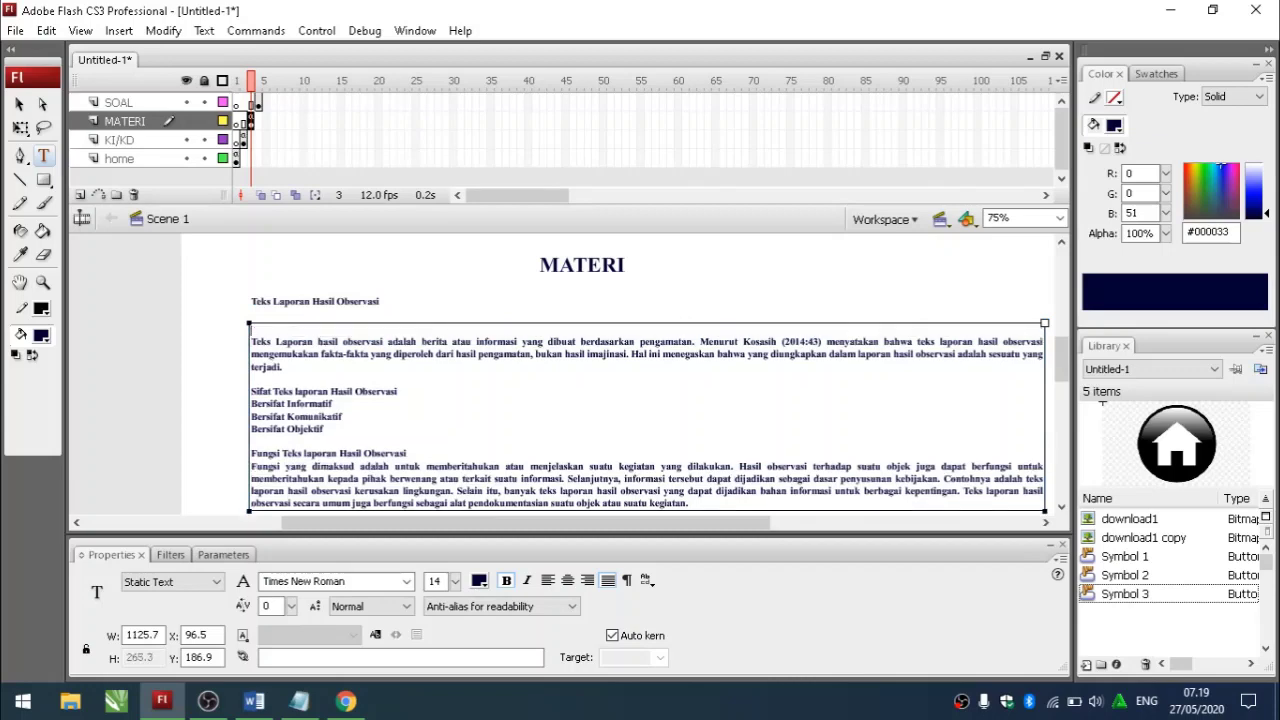
pyautogui.hotkey('ctrl', 'v')
# - Finish editing the passage and review the MATERI page layout from the title down to the home button
pyautogui.scroll(-5, 615, 380)
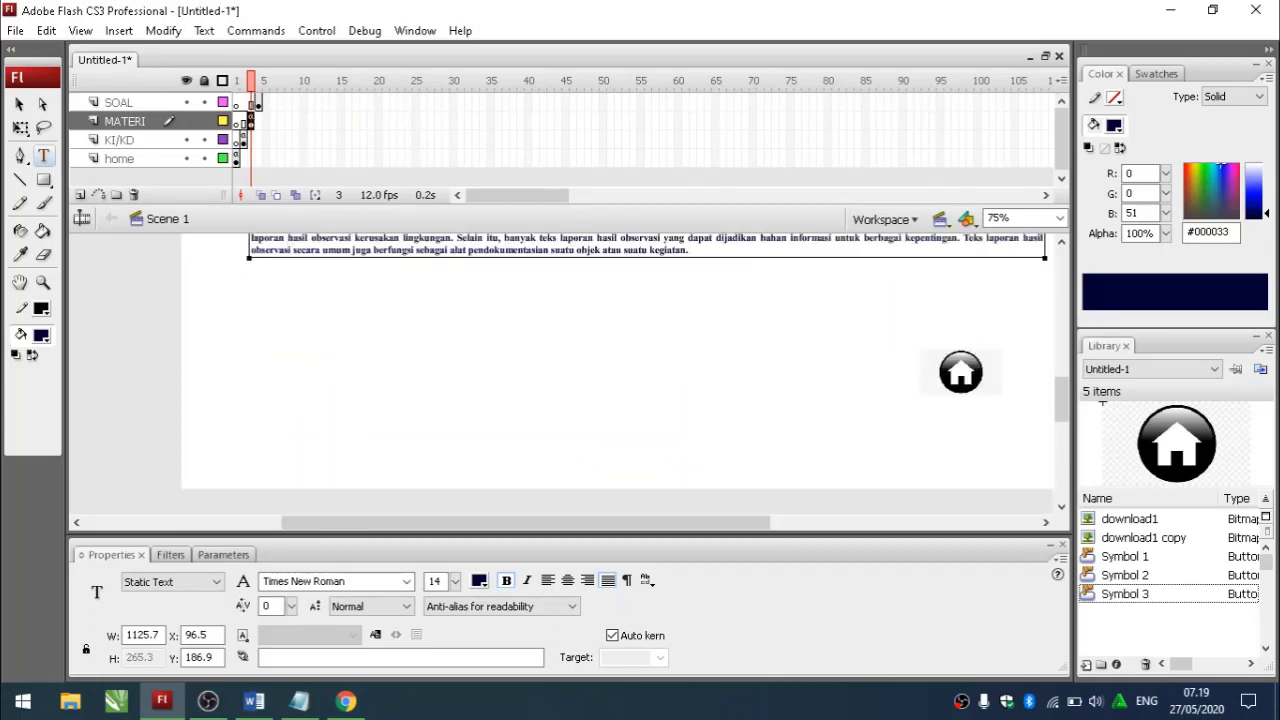
pyautogui.scroll(3, 615, 380)
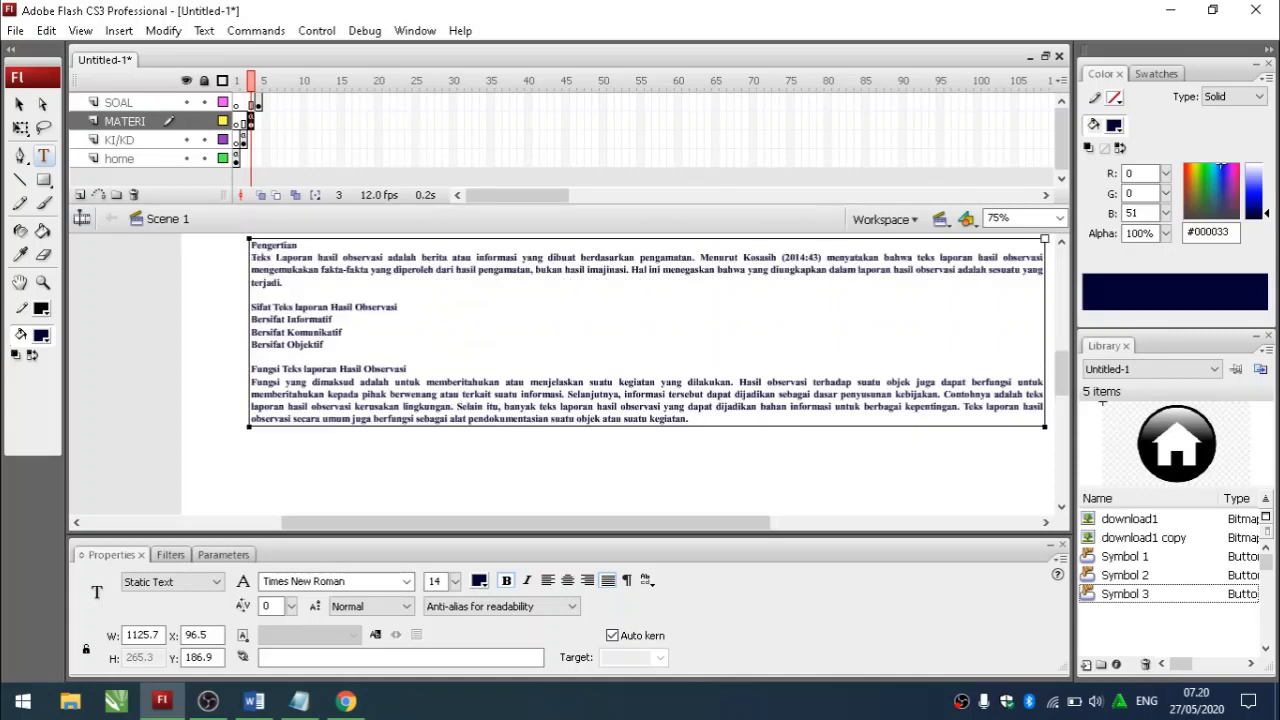
pyautogui.click(43, 155)
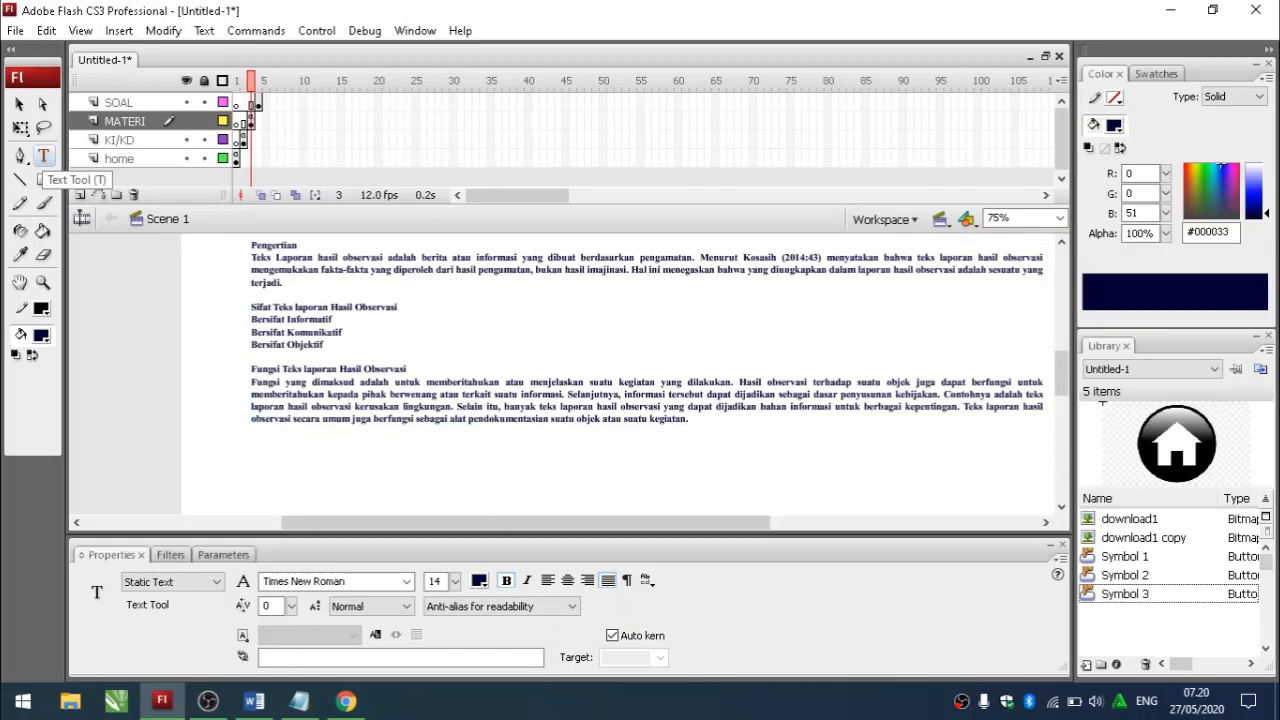
pyautogui.scroll(3, 43, 155)
pyautogui.scroll(-6, 43, 155)
pyautogui.scroll(3, 43, 155)
pyautogui.scroll(2, 620, 380)
pyautogui.scroll(-2, 620, 380)
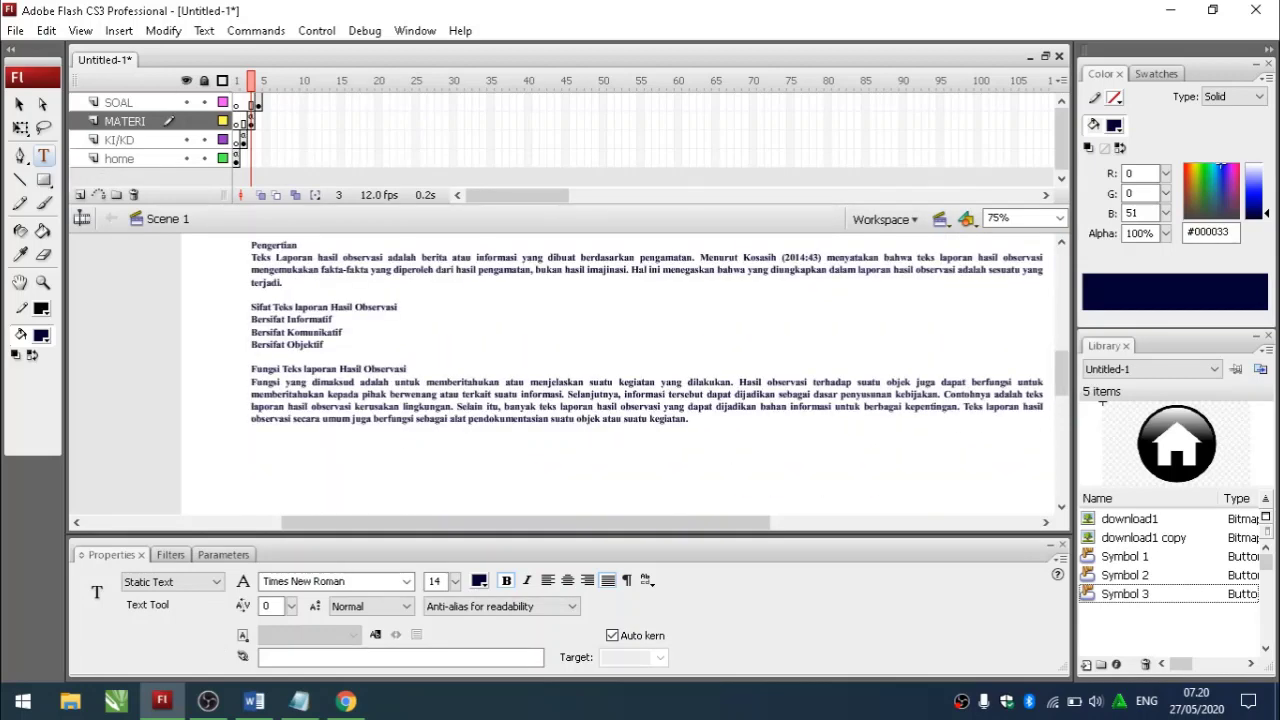
pyautogui.scroll(-2, 620, 380)
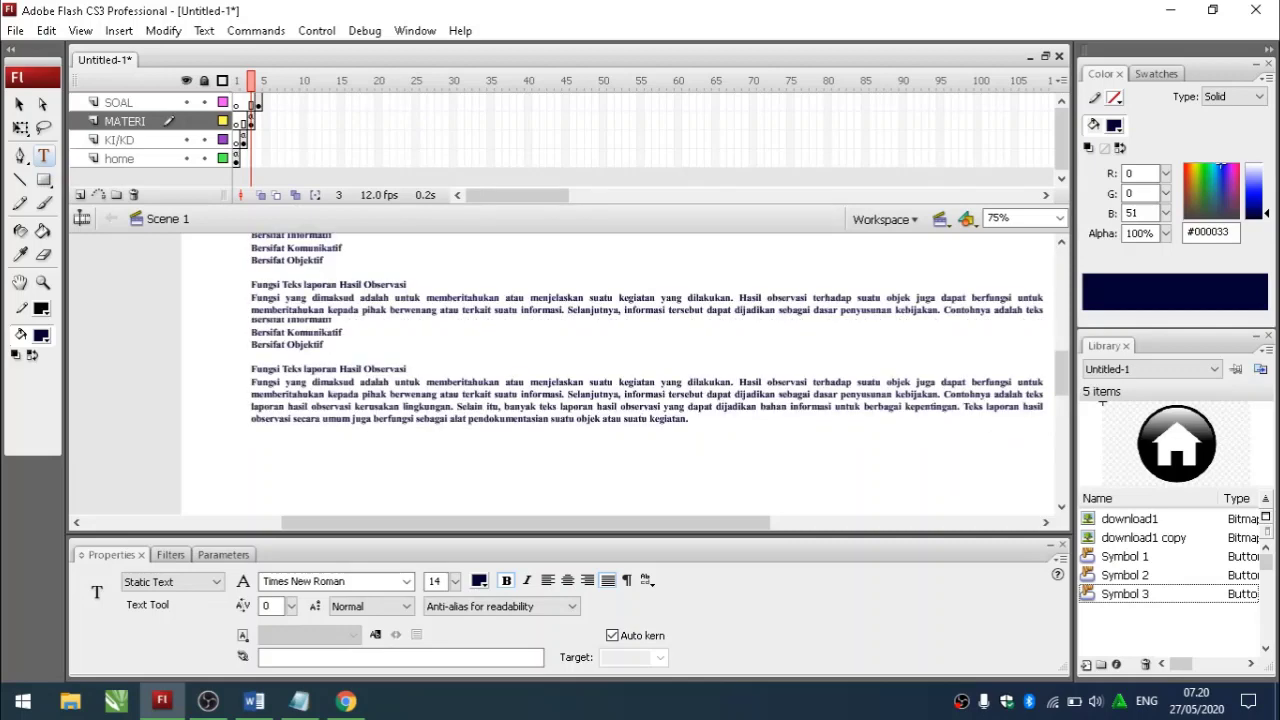
pyautogui.scroll(4, 620, 380)
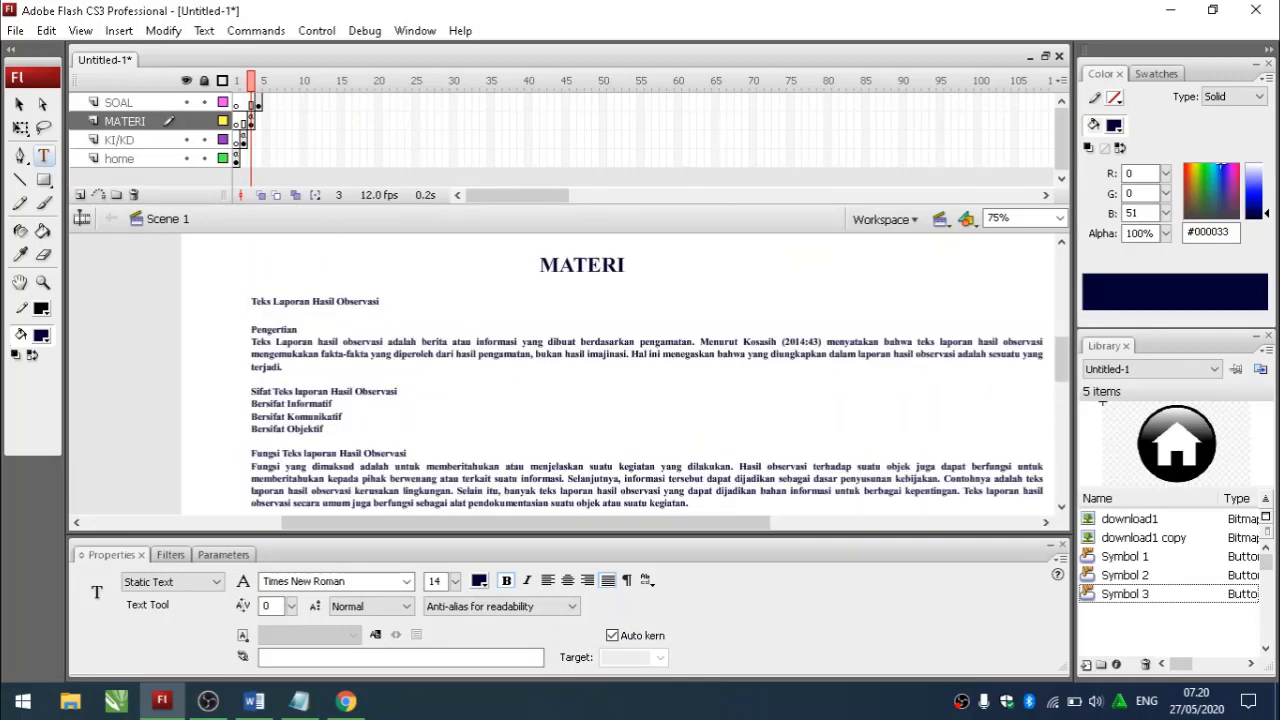
# - Test the movie by opening the KI/KD page and returning to the main menu with its home button
pyautogui.hotkey('ctrl', 'Return')
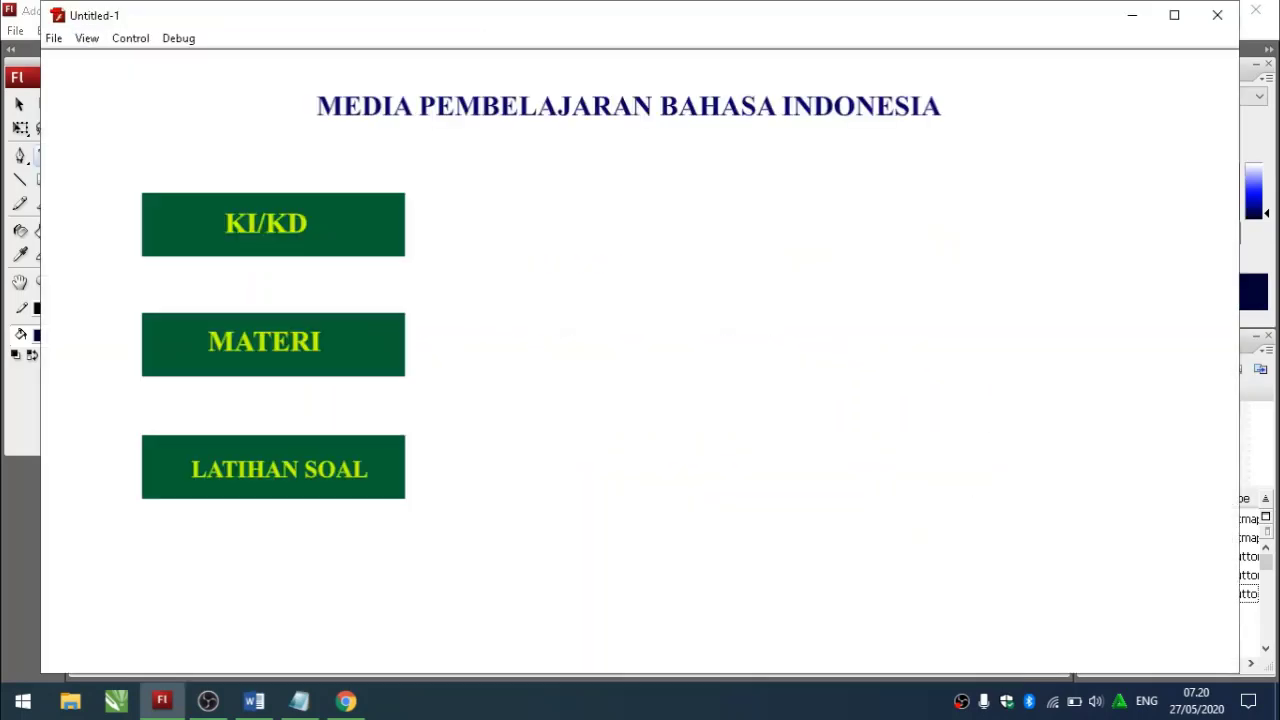
pyautogui.click(273, 224)
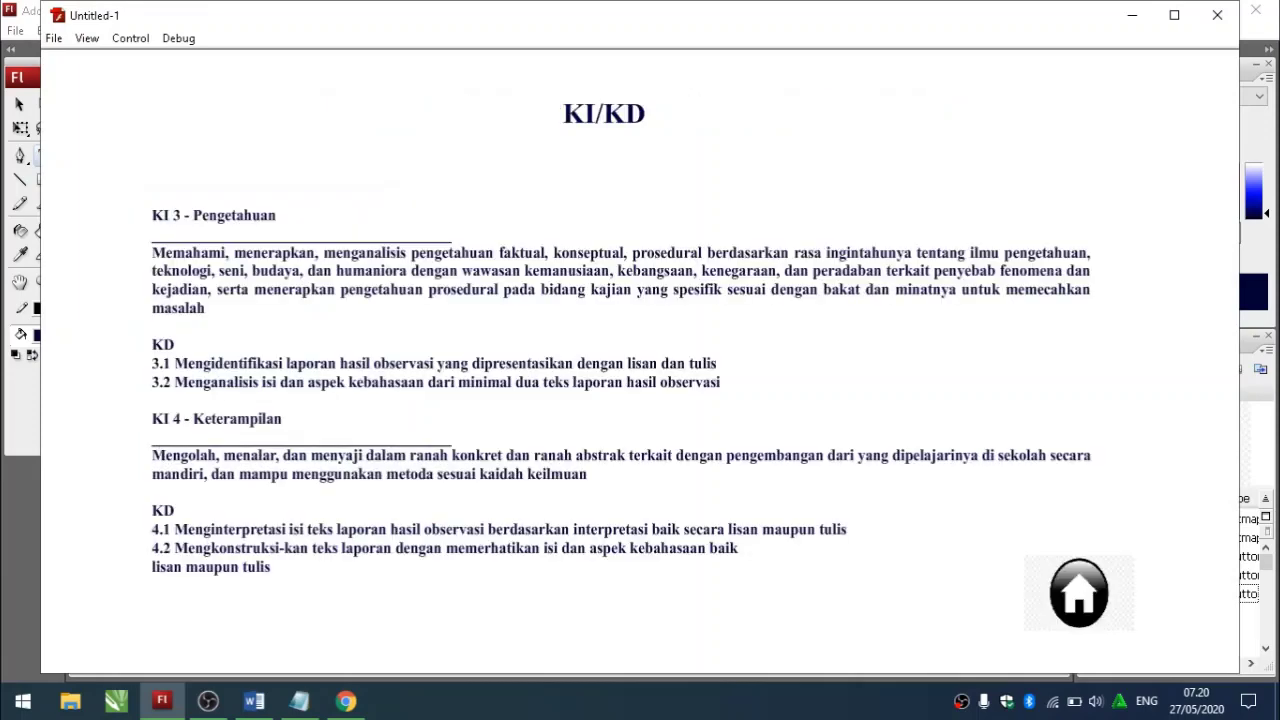
pyautogui.click(1079, 593)
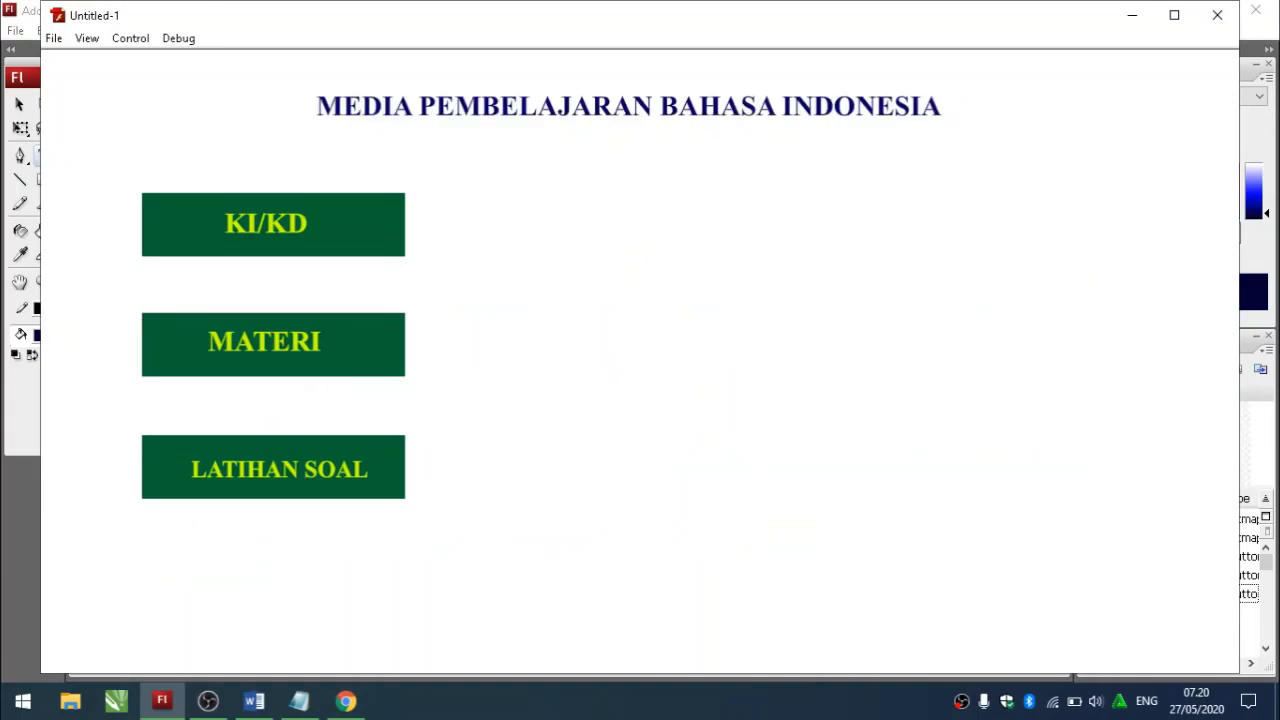
# - Test the MATERI page and its home button in the movie preview, and close the preview
pyautogui.click(271, 343)
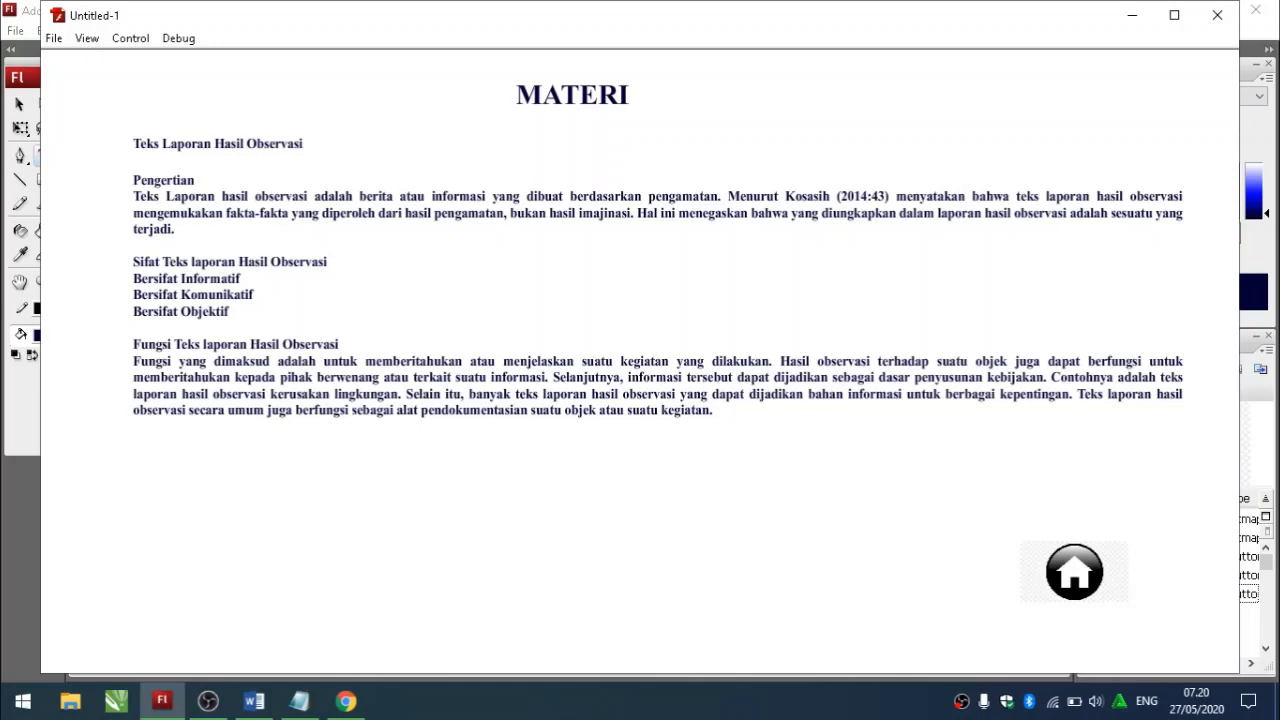
pyautogui.click(1075, 573)
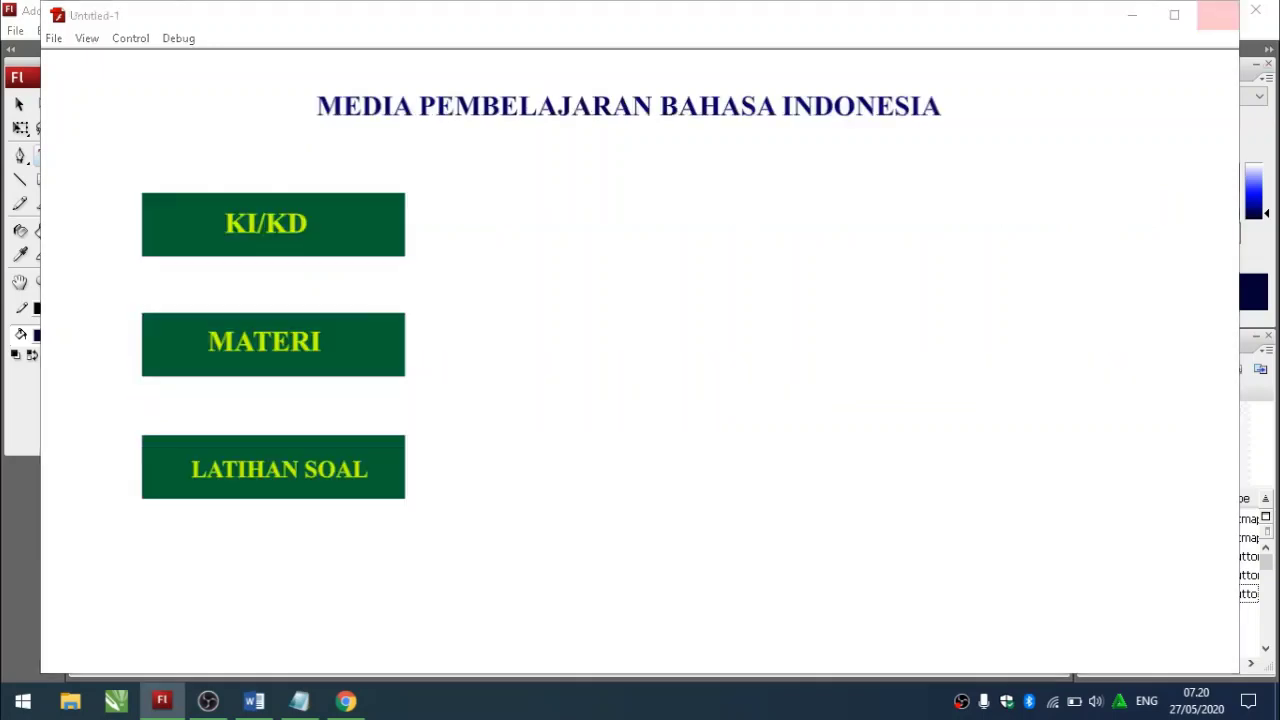
pyautogui.click(1217, 15)
pyautogui.scroll(-3, 620, 380)
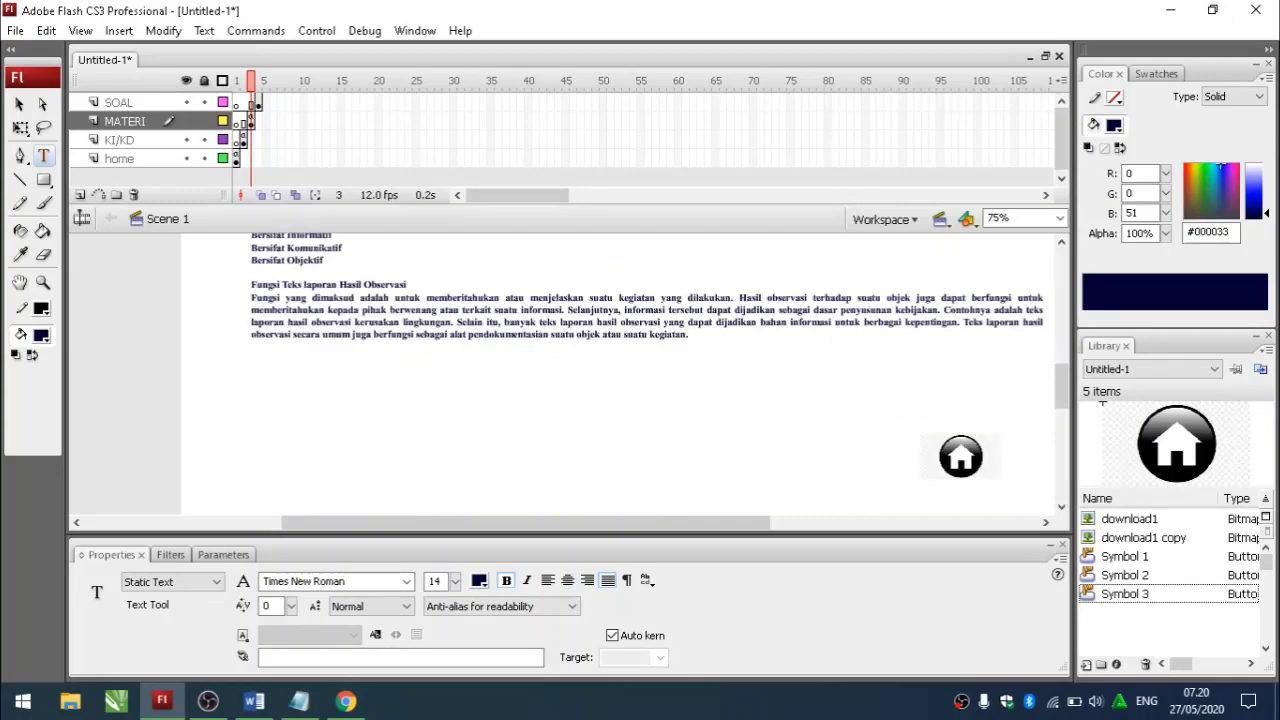
# - In Chrome, copy the article text from "Struktur Teks laporan Hasil Observasi" through the "Deskripsi Manfaat/" paragraph, and return to Flash
pyautogui.click(345, 700)
pyautogui.scroll(-3, 480, 380)
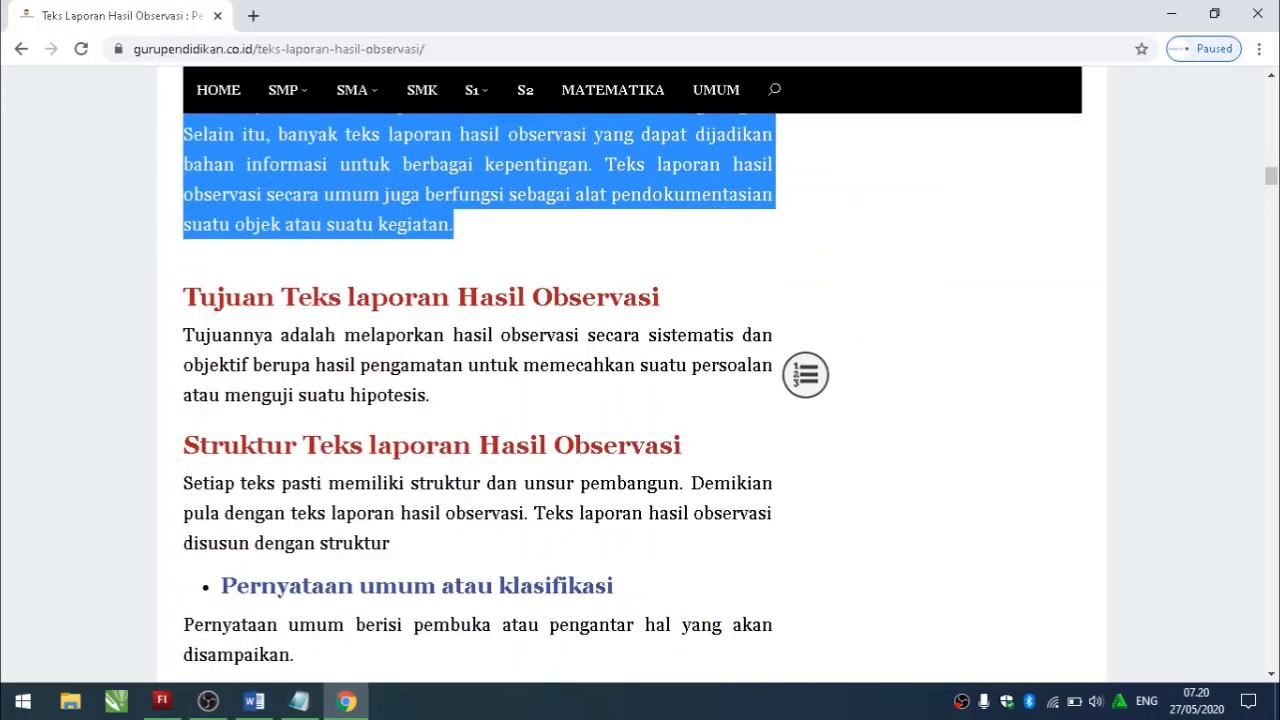
pyautogui.scroll(-3, 480, 380)
pyautogui.moveTo(184, 163); pyautogui.dragTo(585, 561)
pyautogui.hotkey('ctrl', 'c')
pyautogui.scroll(-1, 357, 555)
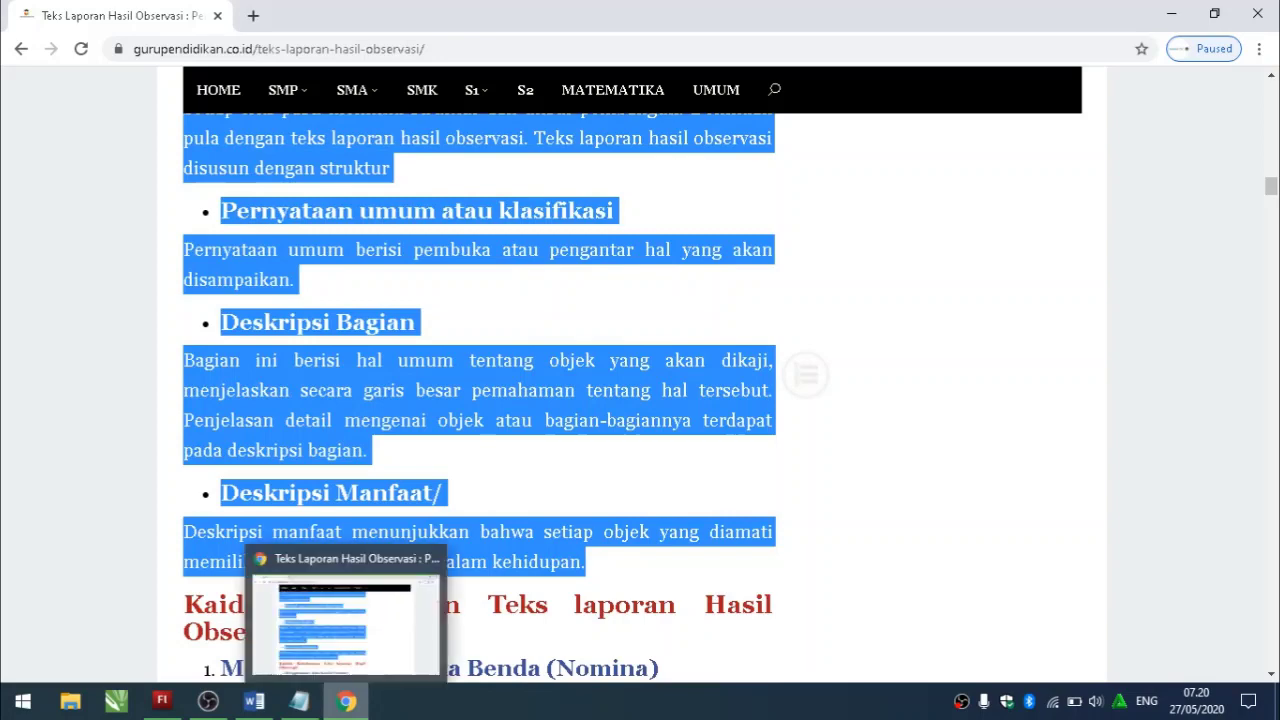
pyautogui.click(346, 701)
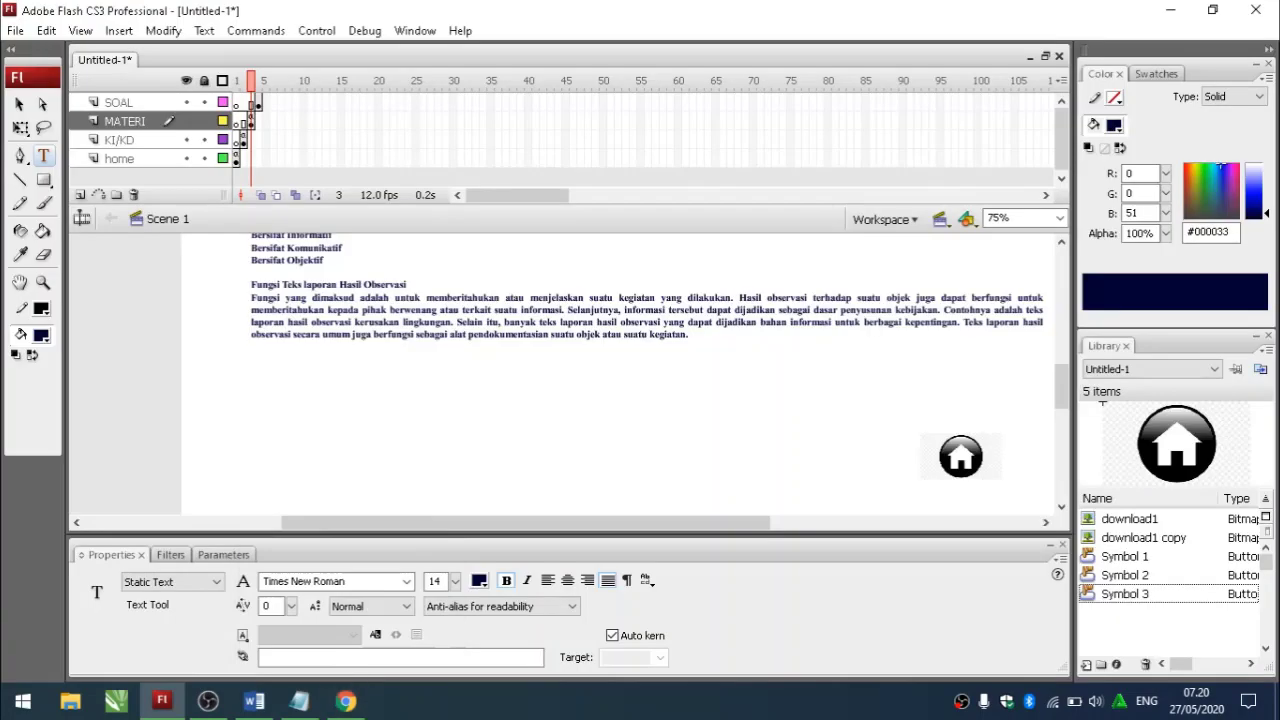
# - Paste the copied text at the end of the MATERI passage, with a blank line above "Struktur Teks laporan Hasil Observasi"
pyautogui.click(688, 335)
pyautogui.press('Return')
pyautogui.hotkey('ctrl', 'v')
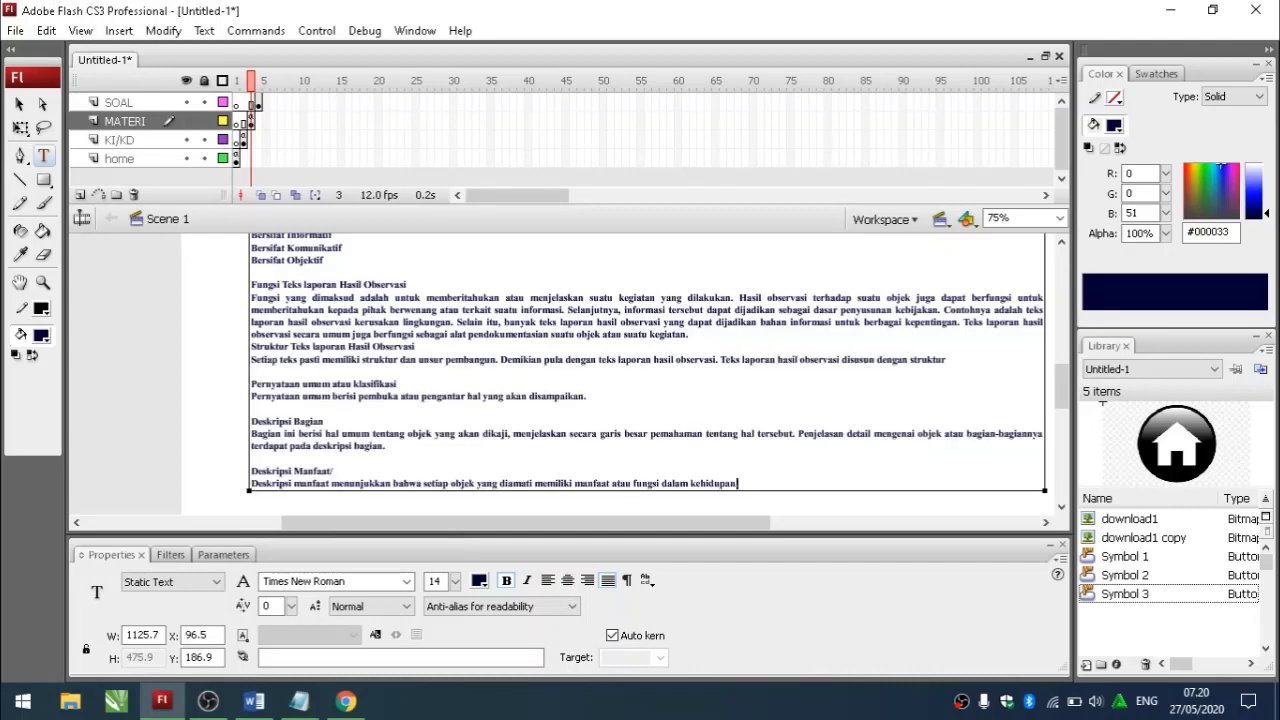
pyautogui.click(689, 335)
pyautogui.press('Return')
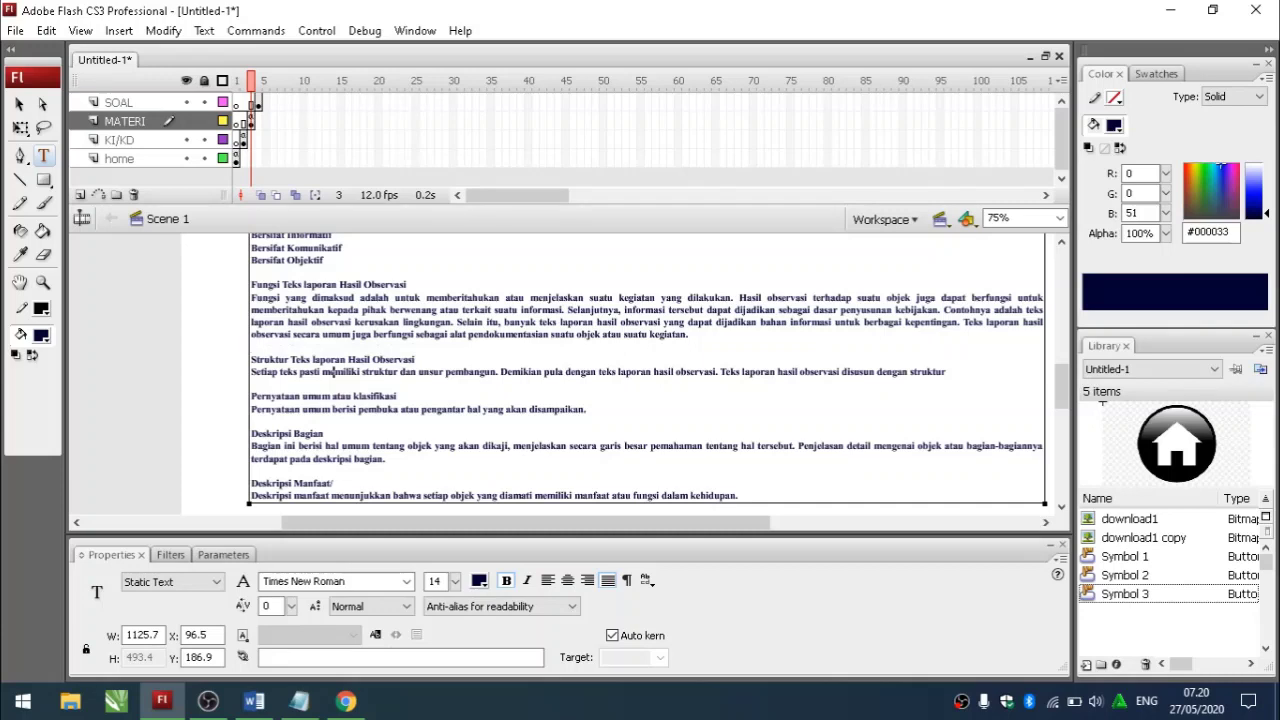
# - Remove the blank lines above "Pernyataan umum atau klasifikasi", "Deskripsi Bagian" and "Deskripsi Manfaat/", keeping the initial "D" of "Deskripsi Bagian"
pyautogui.click(252, 384)
pyautogui.press('Delete')
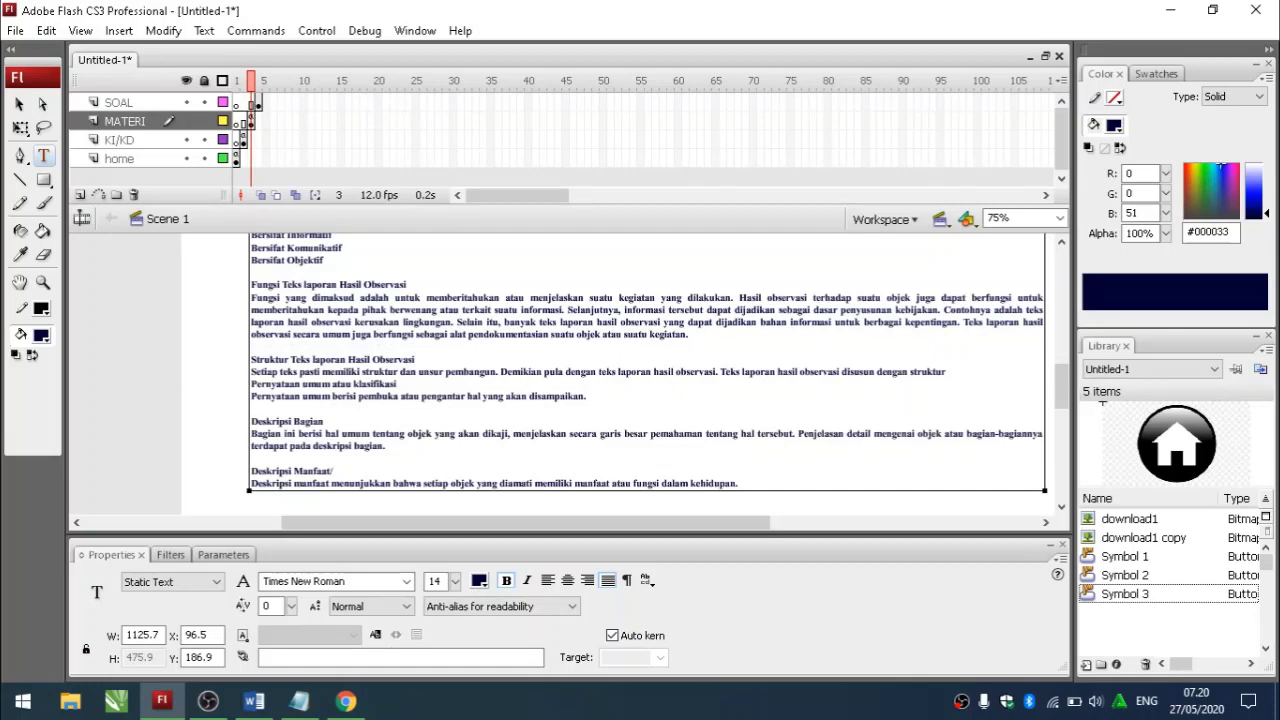
pyautogui.press('Delete')
pyautogui.press('Delete')
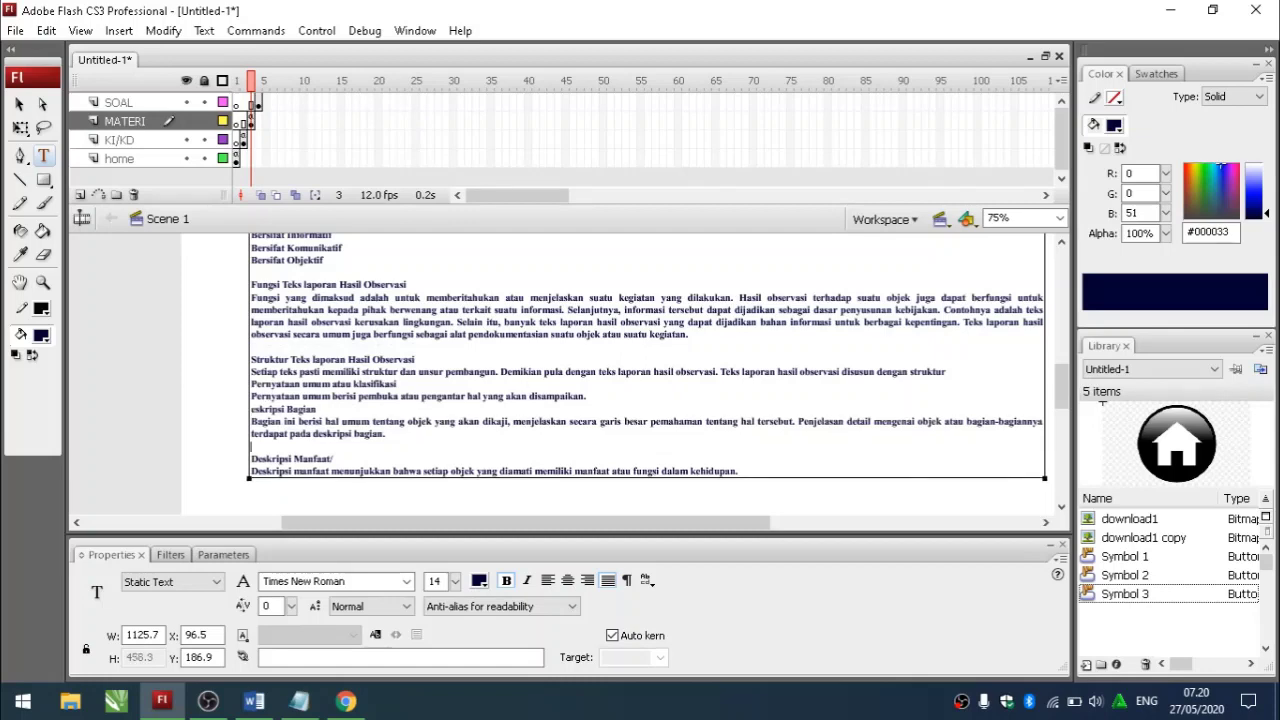
pyautogui.press('Delete')
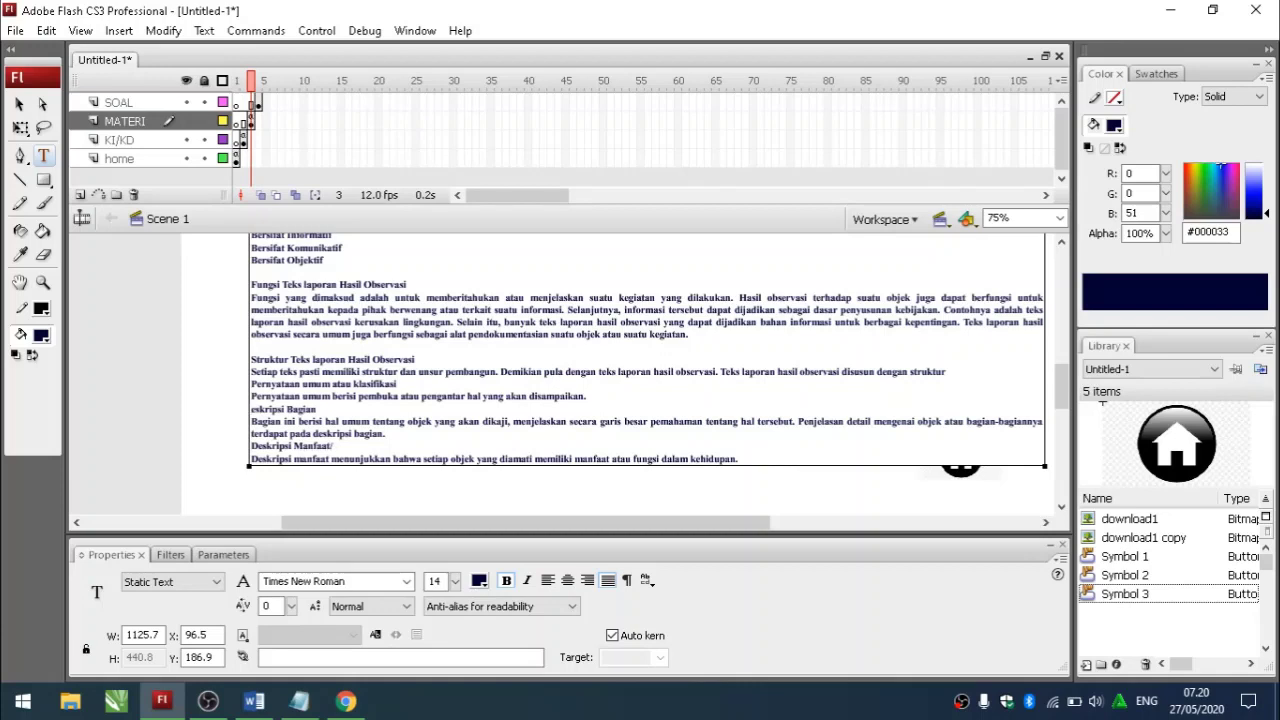
pyautogui.write('D')
# - Remove bold from the Pengertian paragraph, the three "Bersifat" lines and the Fungsi paragraph, leaving their subheadings bold
pyautogui.scroll(4, 648, 375)
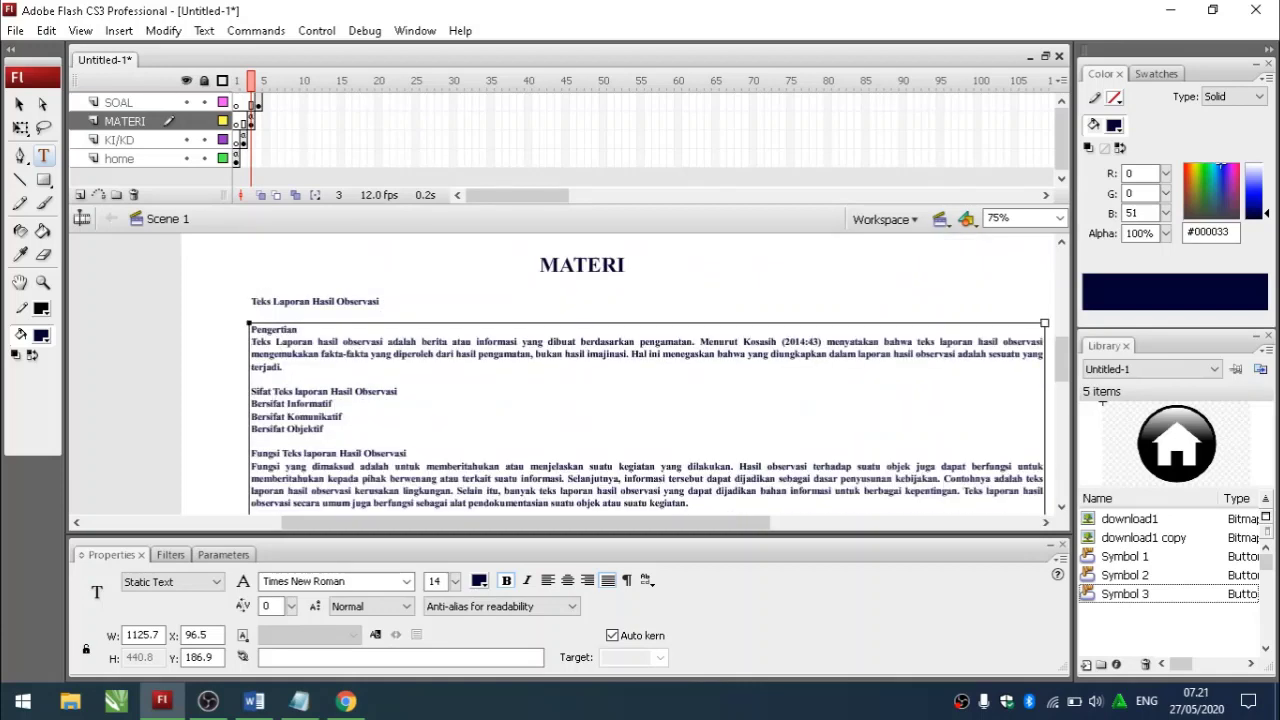
pyautogui.moveTo(251, 341); pyautogui.dragTo(282, 367)
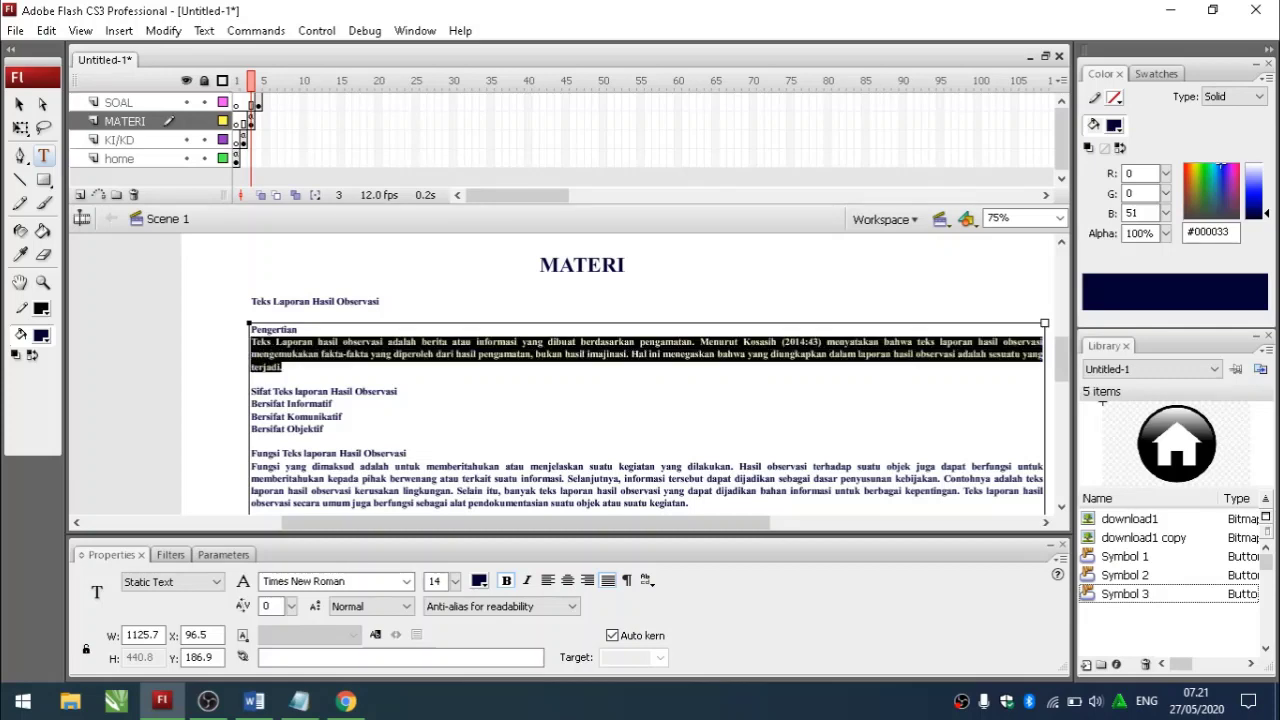
pyautogui.hotkey('ctrl', 'shift', 'b')
pyautogui.scroll(-2, 648, 375)
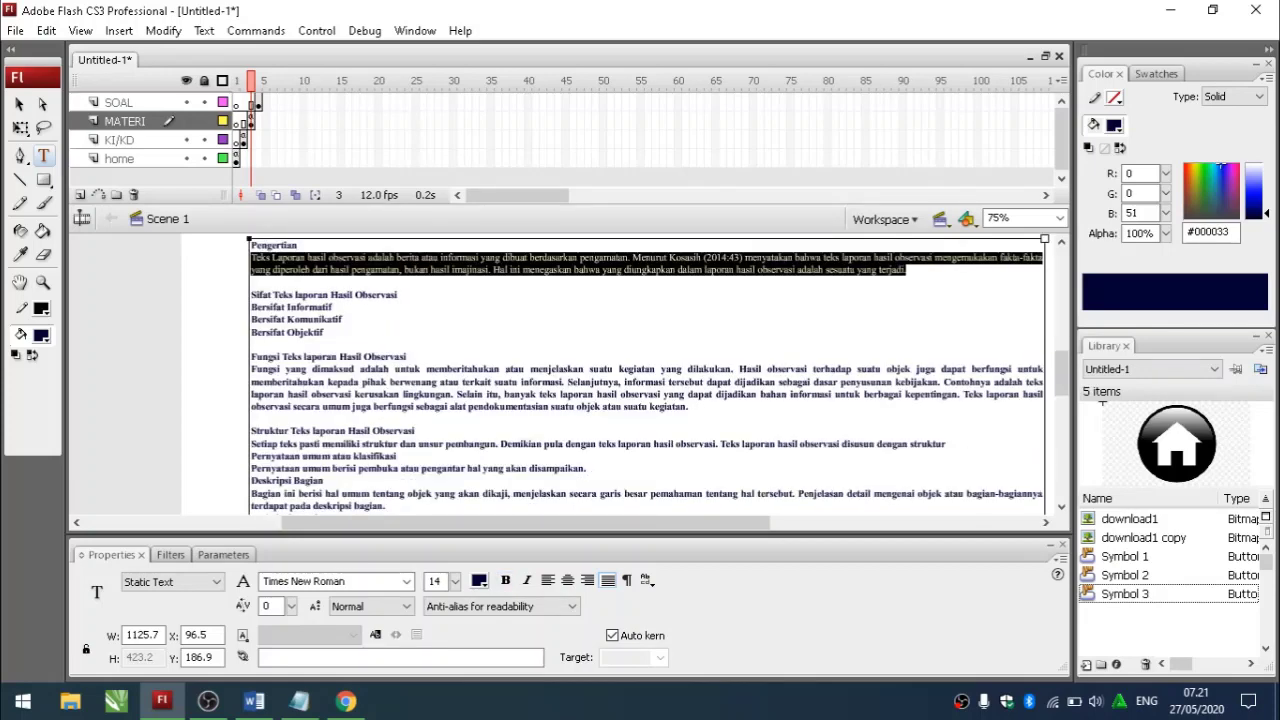
pyautogui.moveTo(251, 302); pyautogui.dragTo(323, 333)
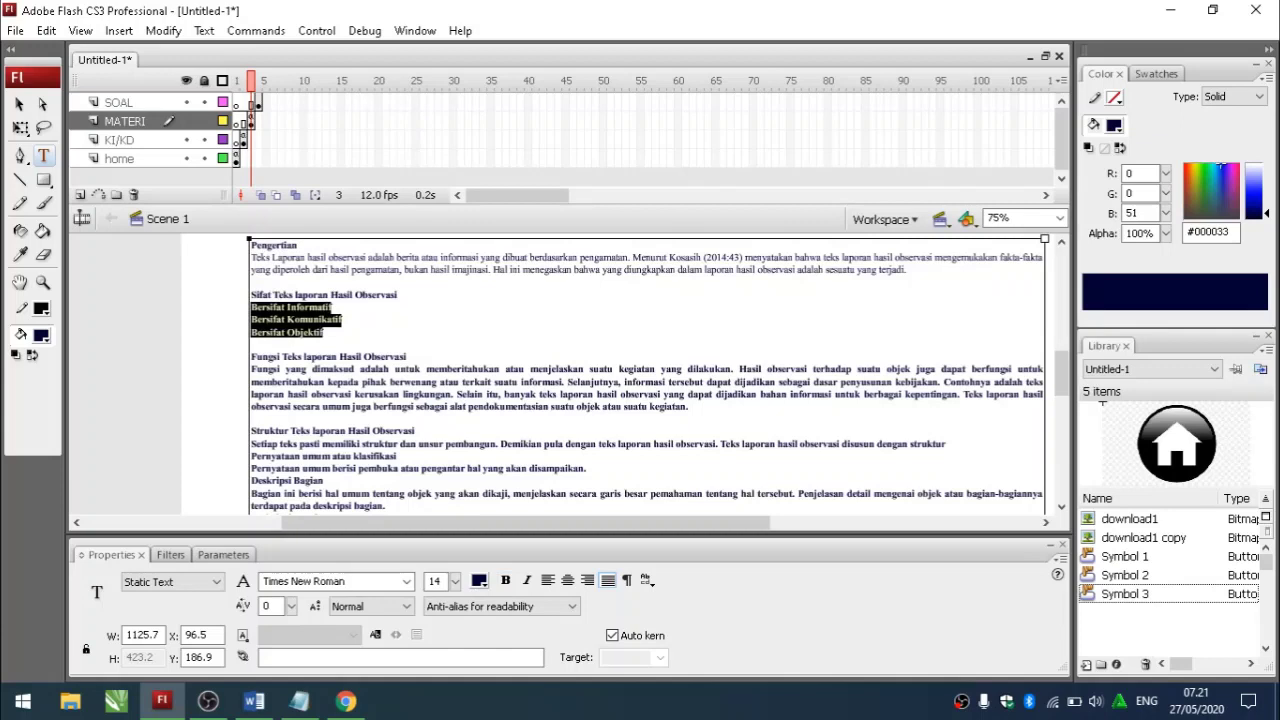
pyautogui.hotkey('ctrl', 'shift', 'b')
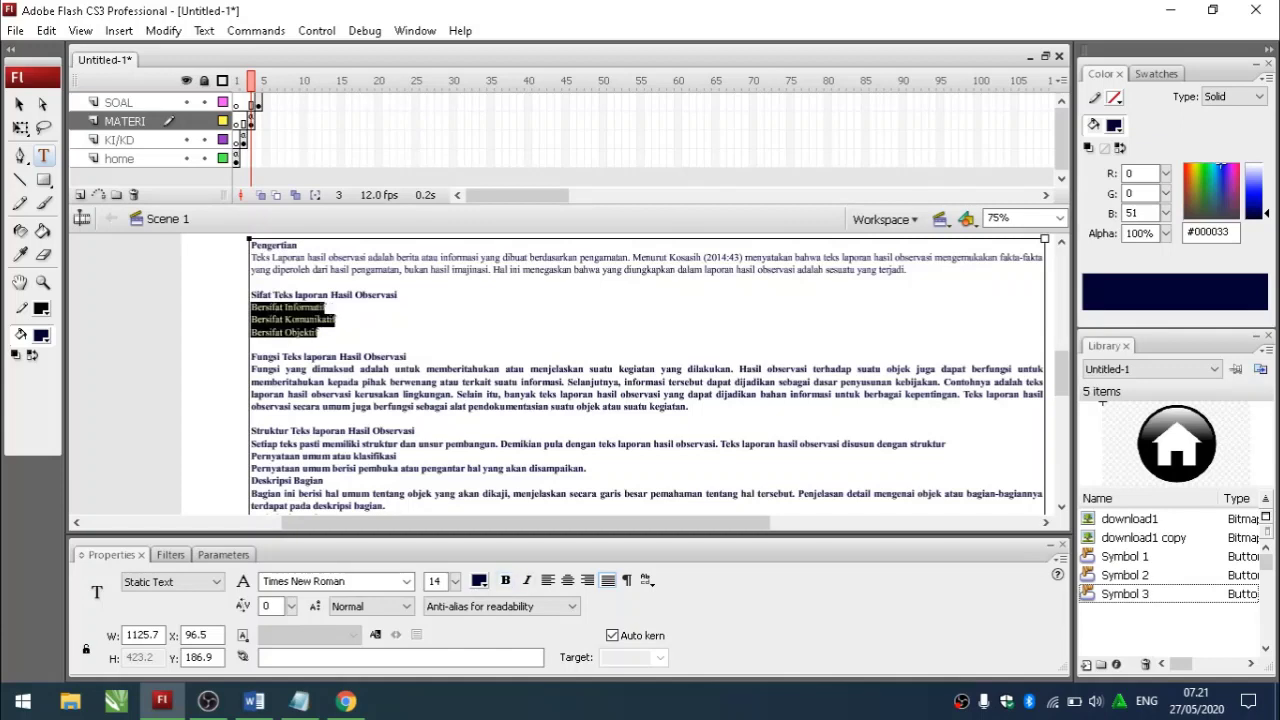
pyautogui.moveTo(251, 369); pyautogui.dragTo(688, 407)
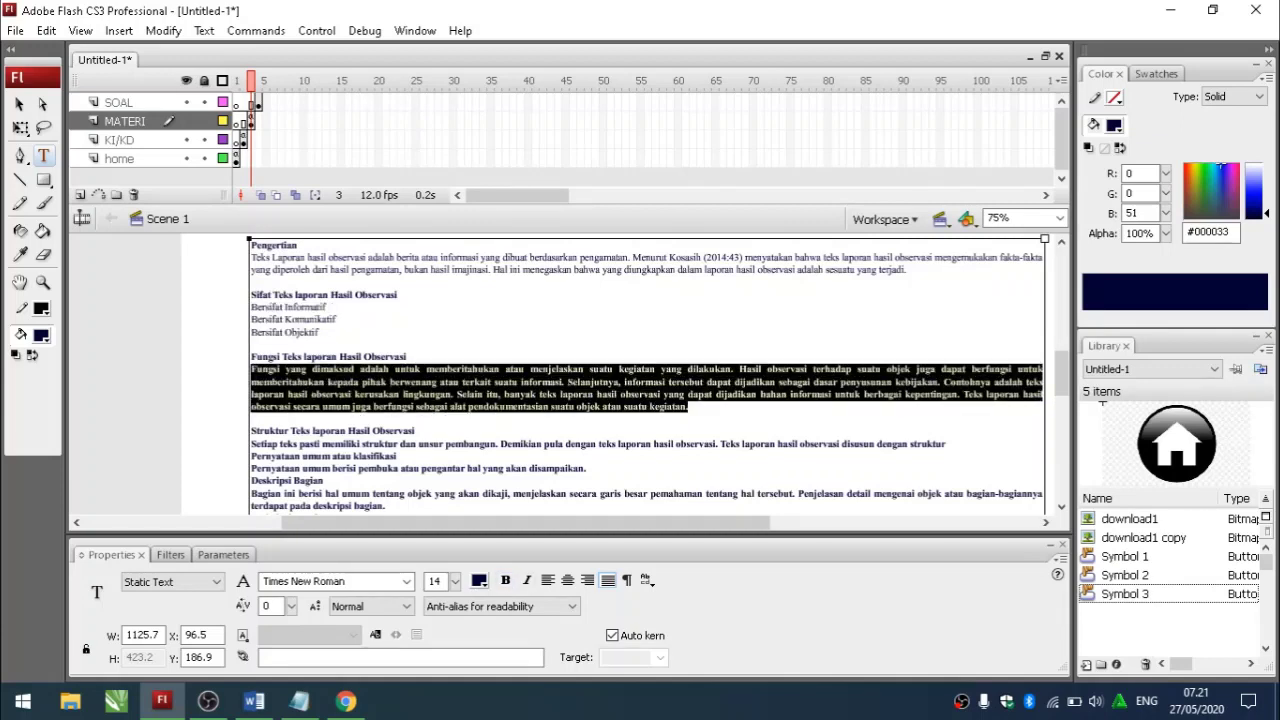
pyautogui.hotkey('ctrl', 'shift', 'b')
# - Remove bold from the sentences below "Struktur Teks laporan Hasil Observasi" and below "Pernyataan umum atau klasifikasi"
pyautogui.scroll(-3, 645, 375)
pyautogui.moveTo(251, 359); pyautogui.dragTo(946, 360)
pyautogui.click(505, 580)
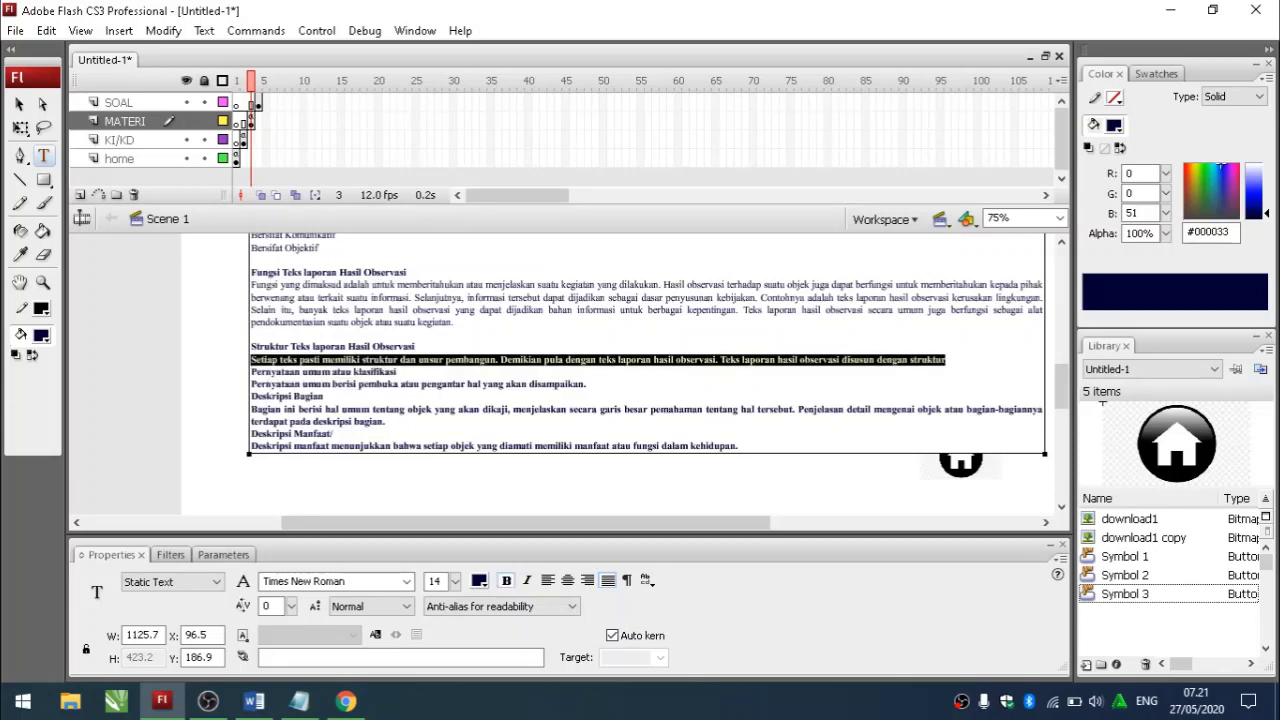
pyautogui.click(505, 580)
pyautogui.scroll(-2, 646, 375)
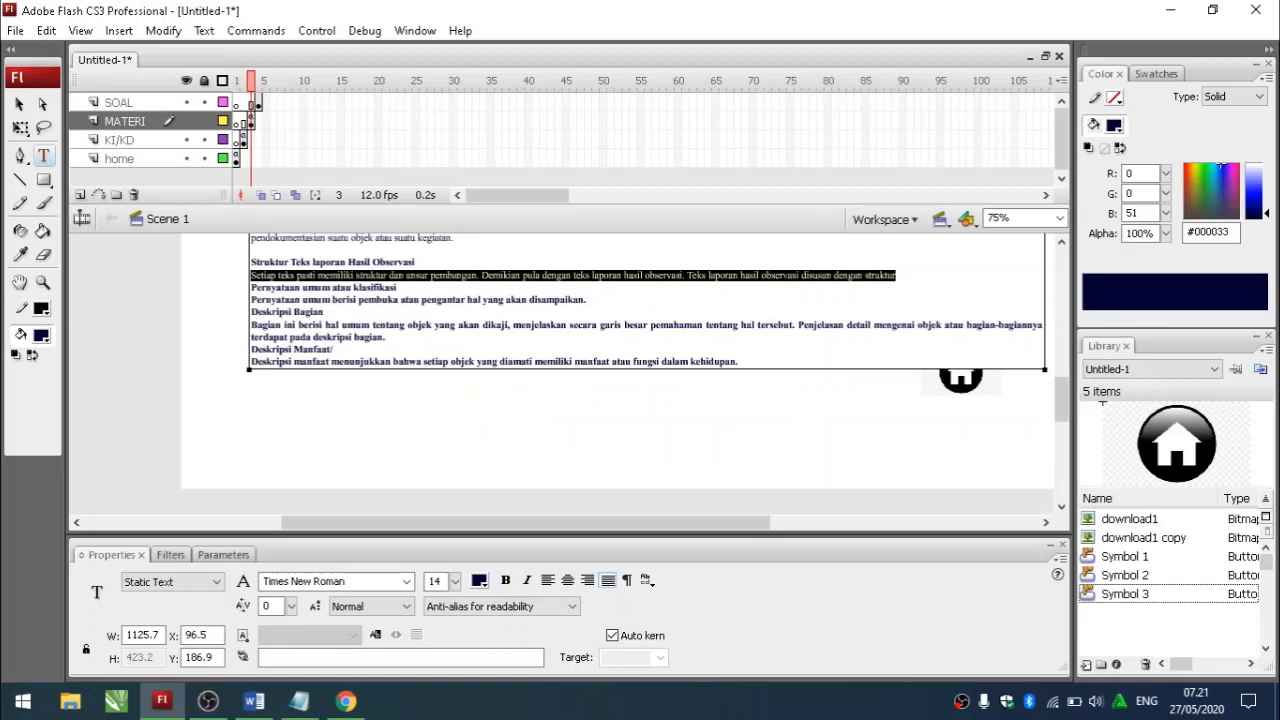
pyautogui.moveTo(251, 299); pyautogui.dragTo(586, 299)
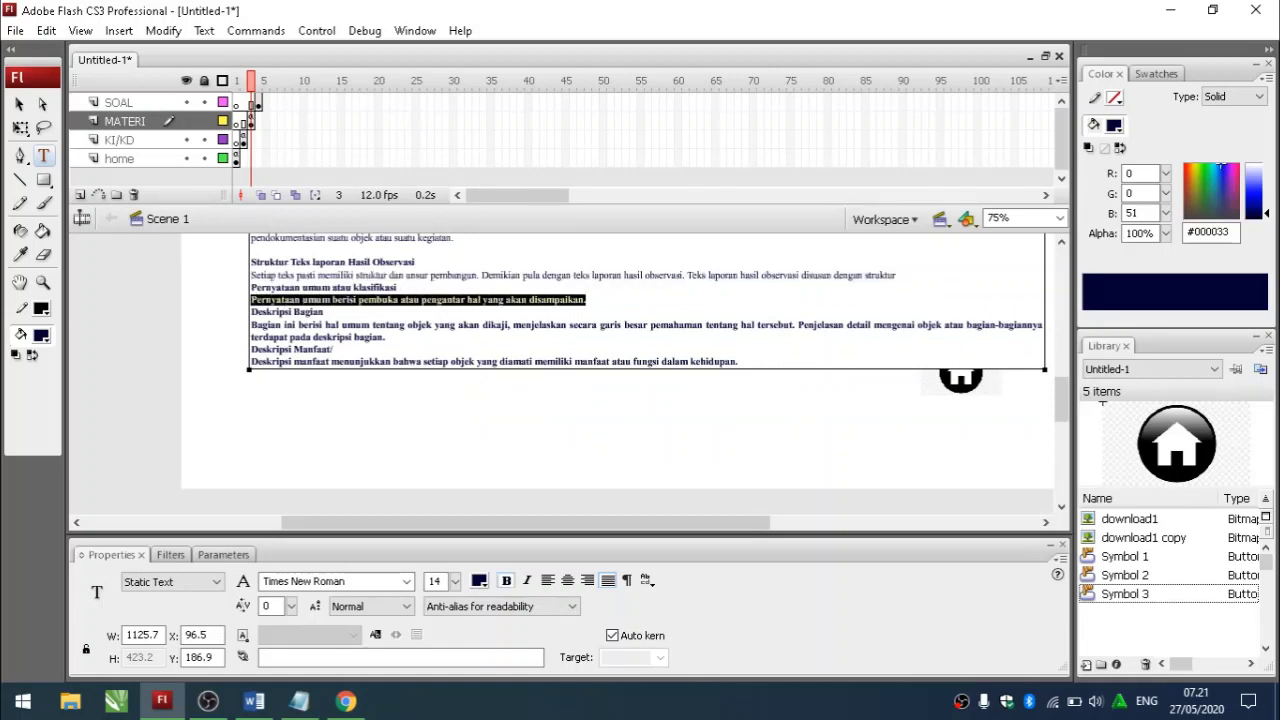
pyautogui.hotkey('ctrl', 'shift', 'b')
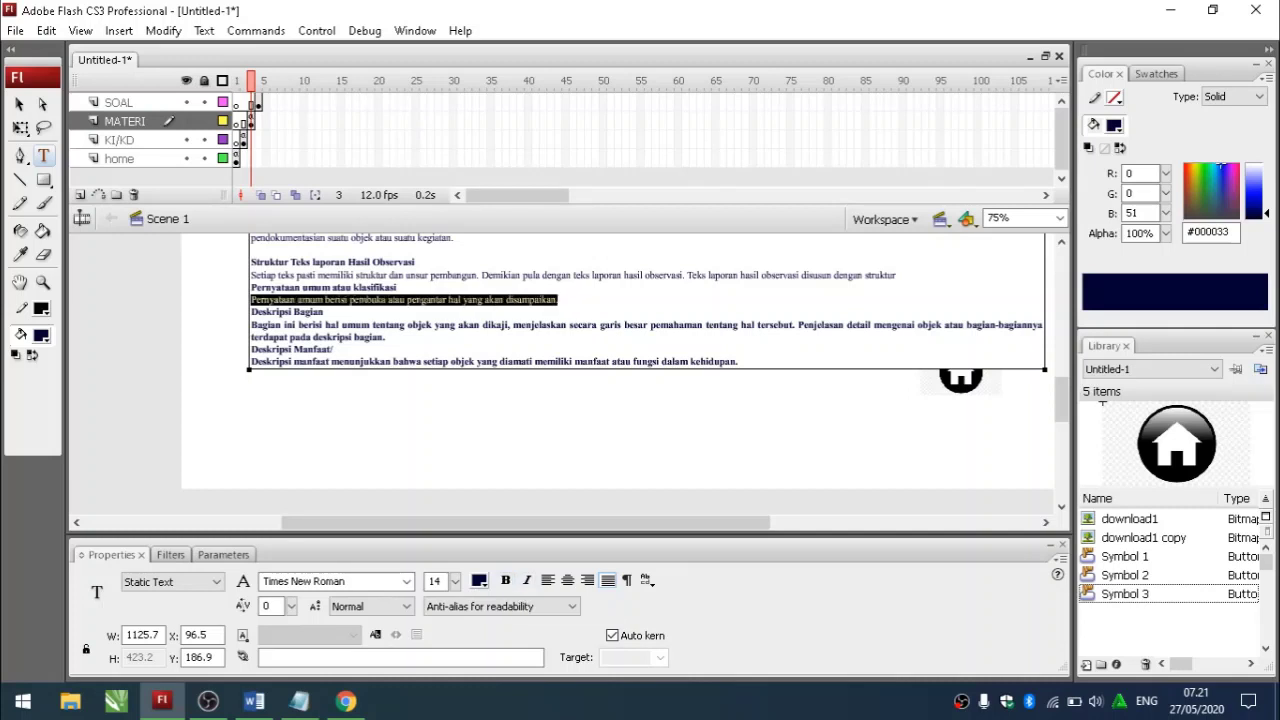
# - Remove bold from the text below "Deskripsi Bagian" and "Deskripsi Manfaat/", and finish editing the passage
pyautogui.moveTo(251, 325); pyautogui.dragTo(386, 337)
pyautogui.click(505, 580)
pyautogui.click(288, 337)
pyautogui.moveTo(251, 325); pyautogui.dragTo(257, 325)
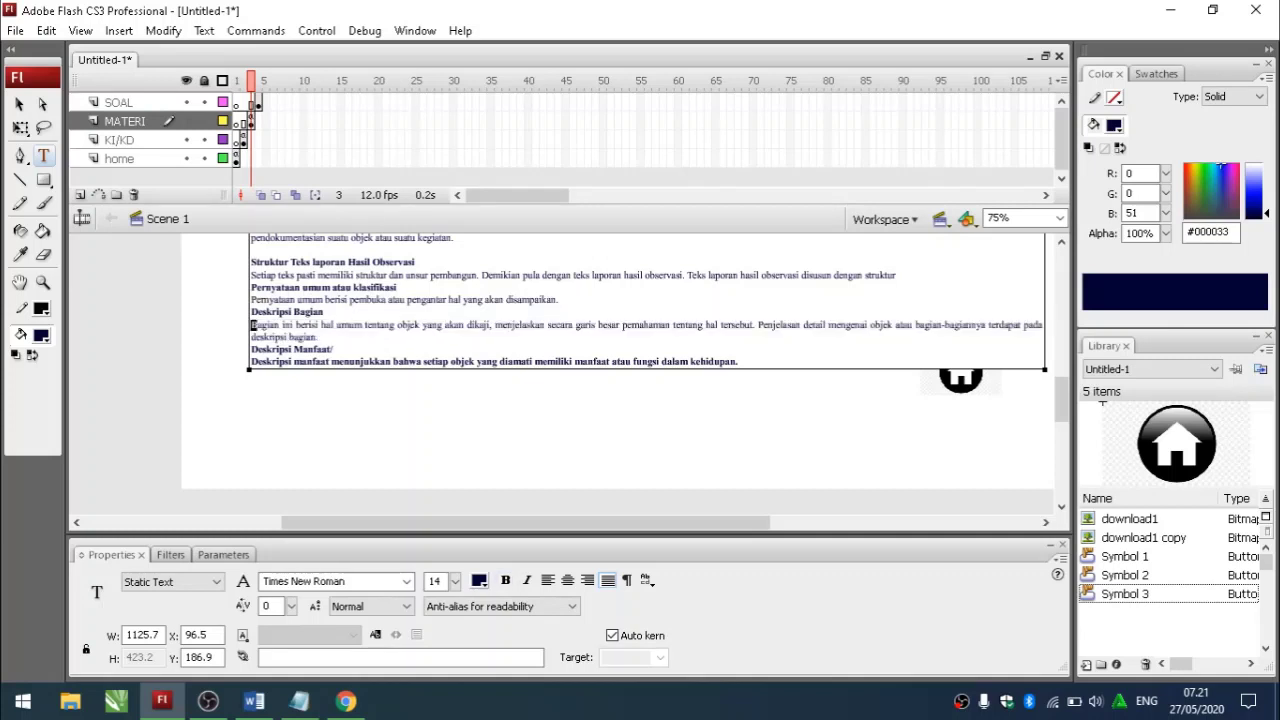
pyautogui.click(506, 580)
pyautogui.moveTo(250, 361); pyautogui.dragTo(738, 361)
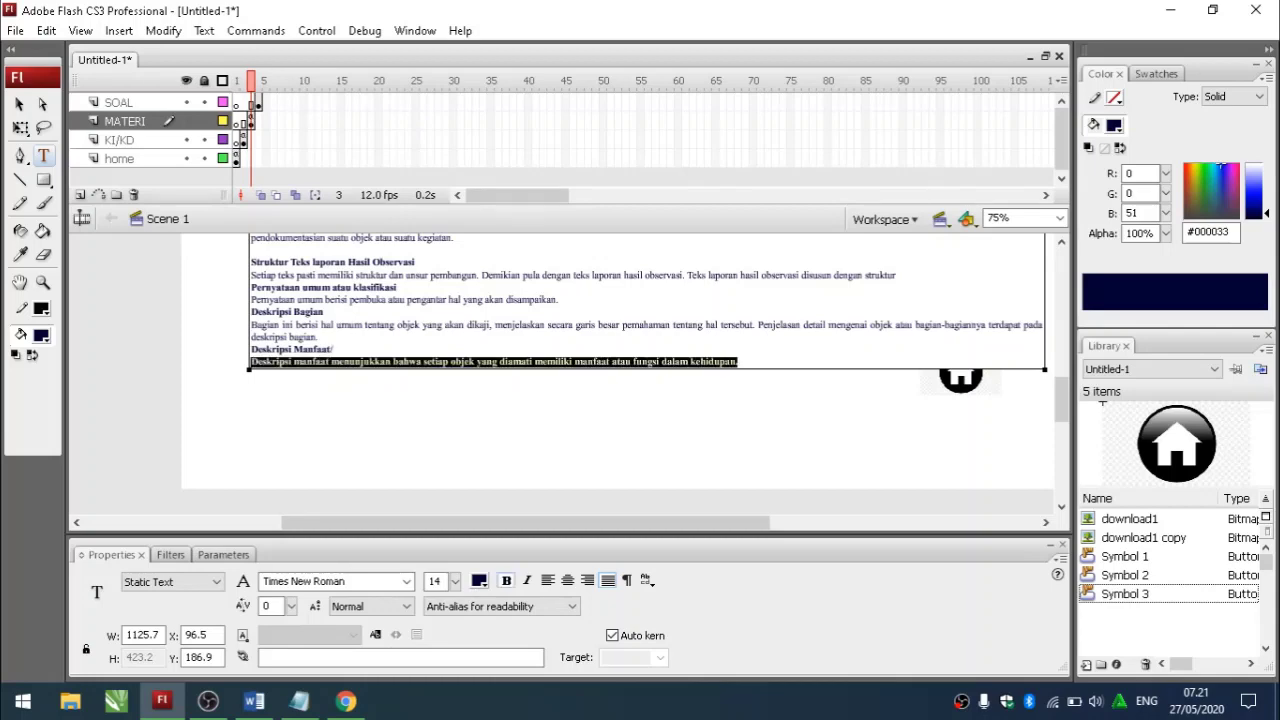
pyautogui.hotkey('ctrl', 'shift', 'b')
pyautogui.press('Escape')
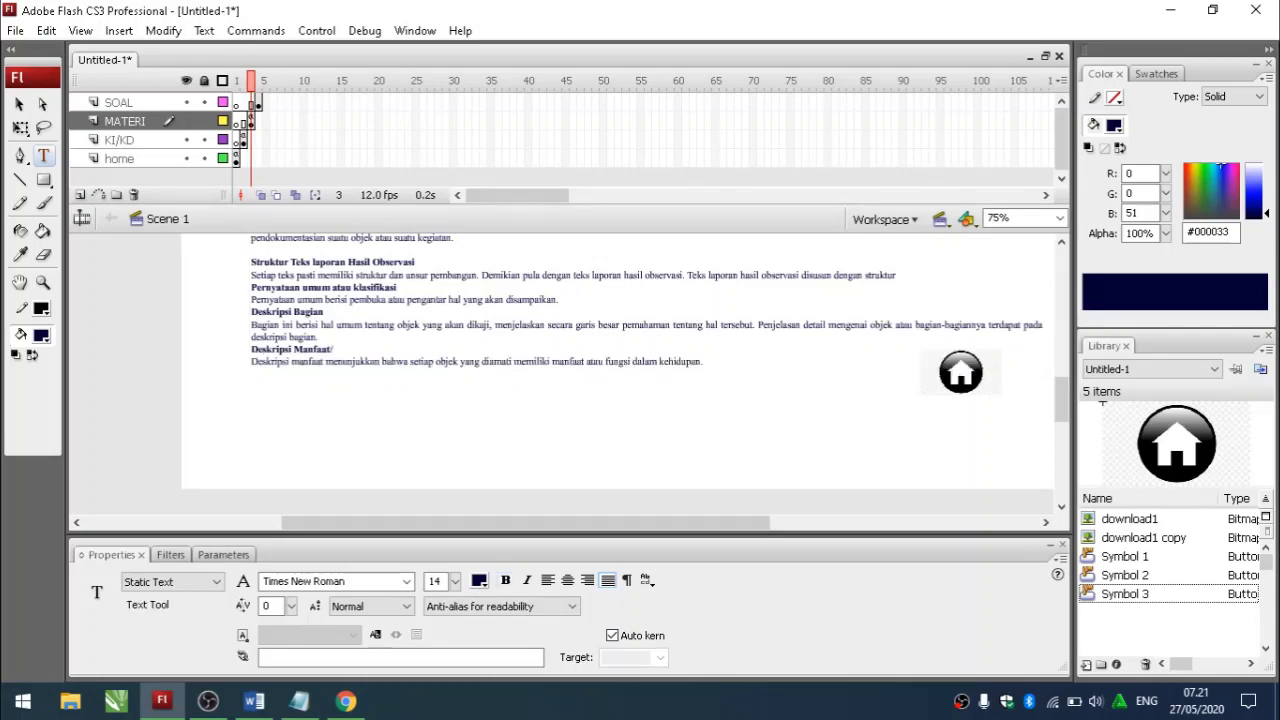
# - Move the "Teks Laporan Hasil Observasi" heading and the passage up closer to the MATERI title, placing the passage at Y 168.3
pyautogui.scroll(4, 617, 370)
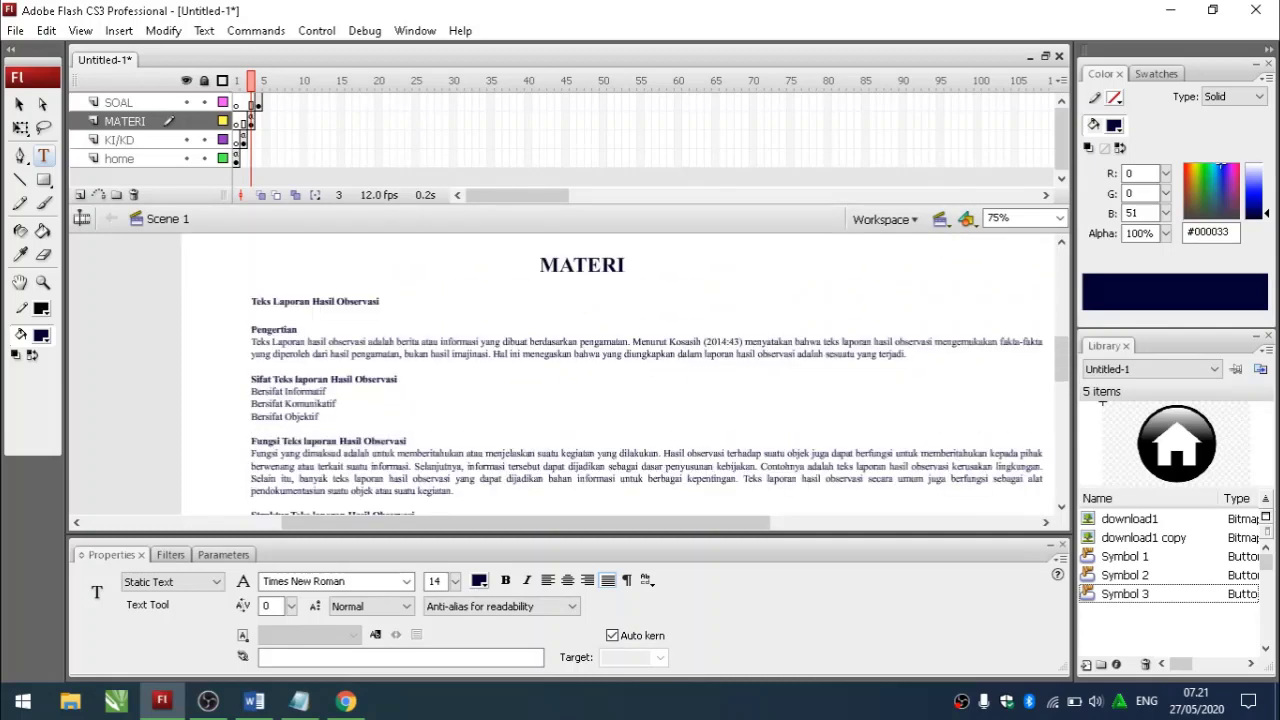
pyautogui.click(320, 342)
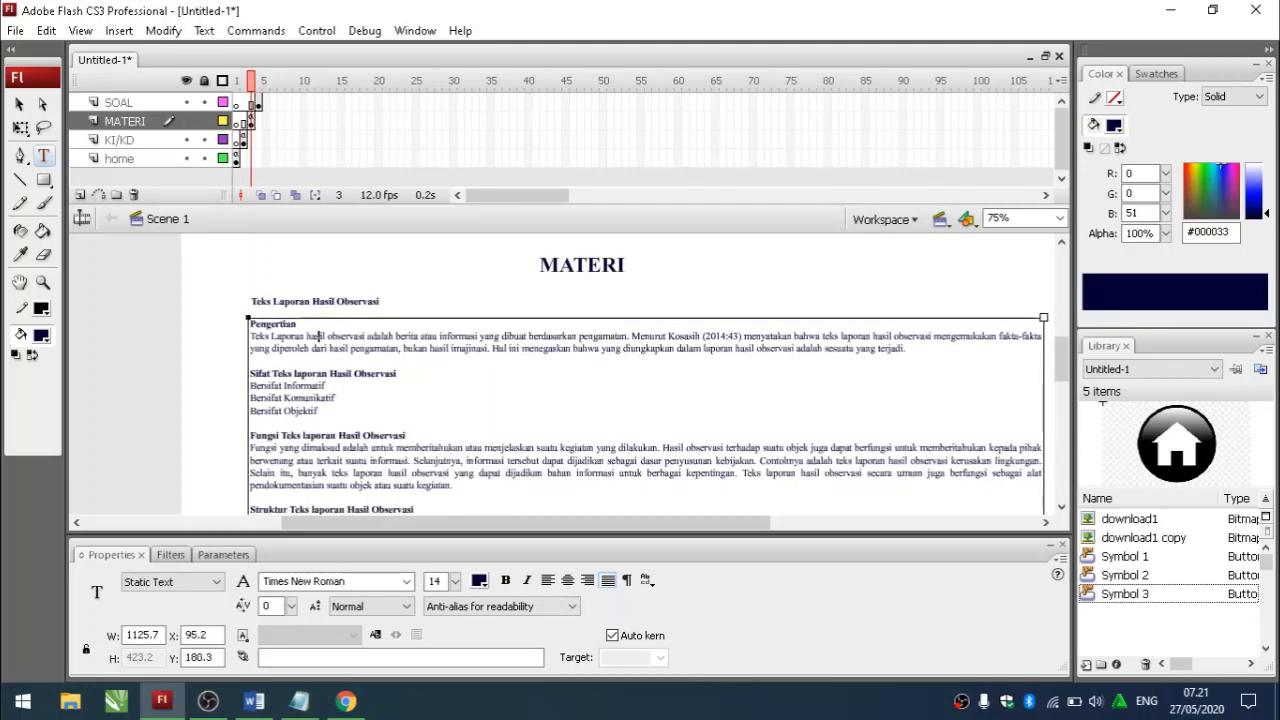
pyautogui.click(304, 302)
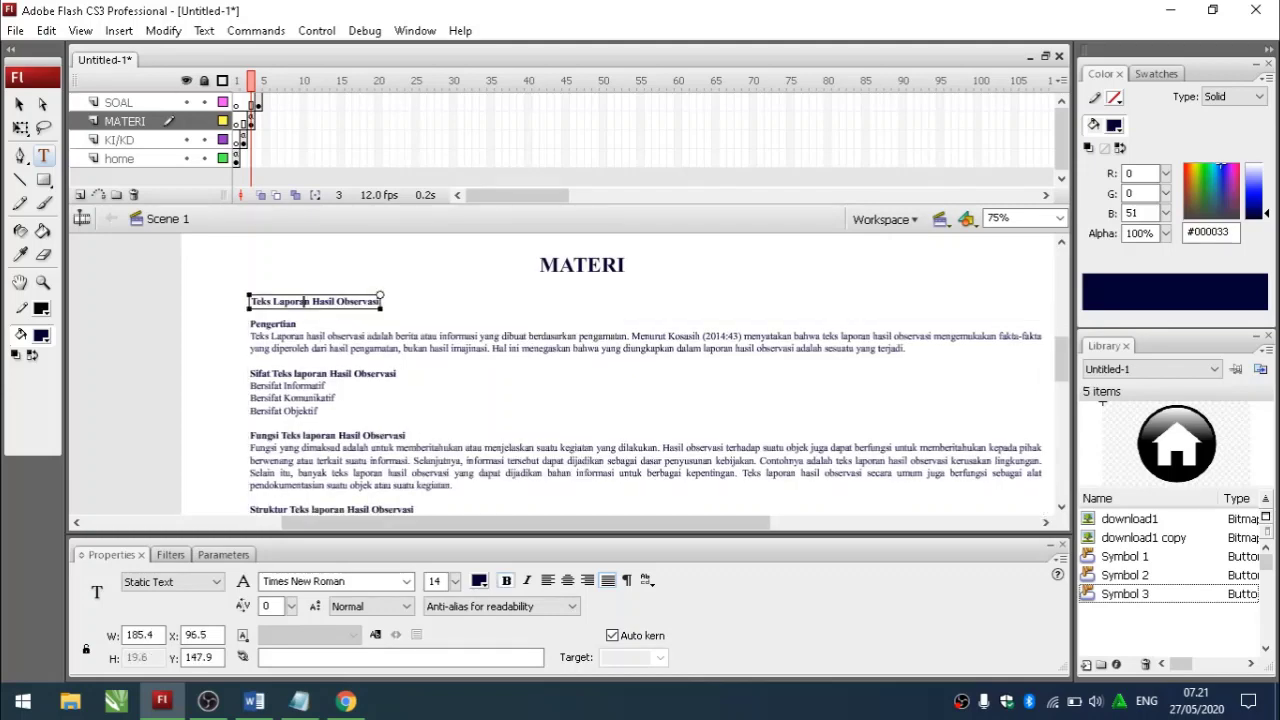
pyautogui.click(338, 337)
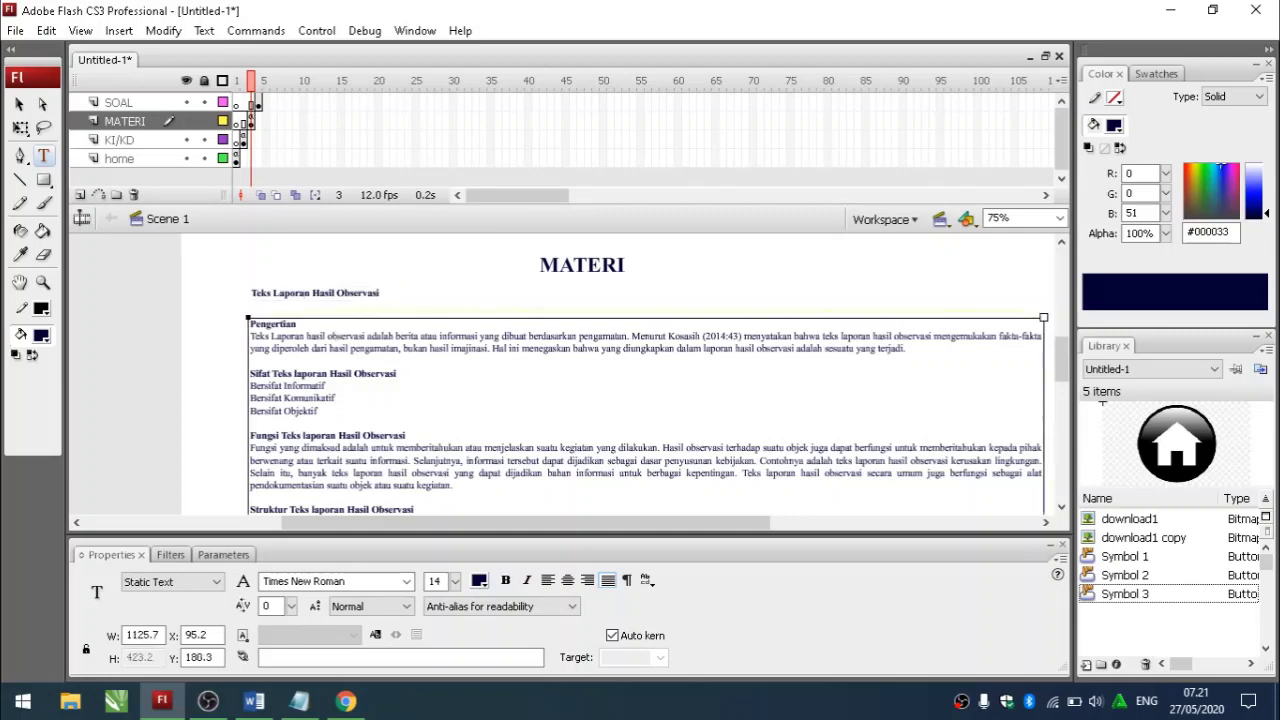
pyautogui.moveTo(338, 318); pyautogui.dragTo(338, 310)
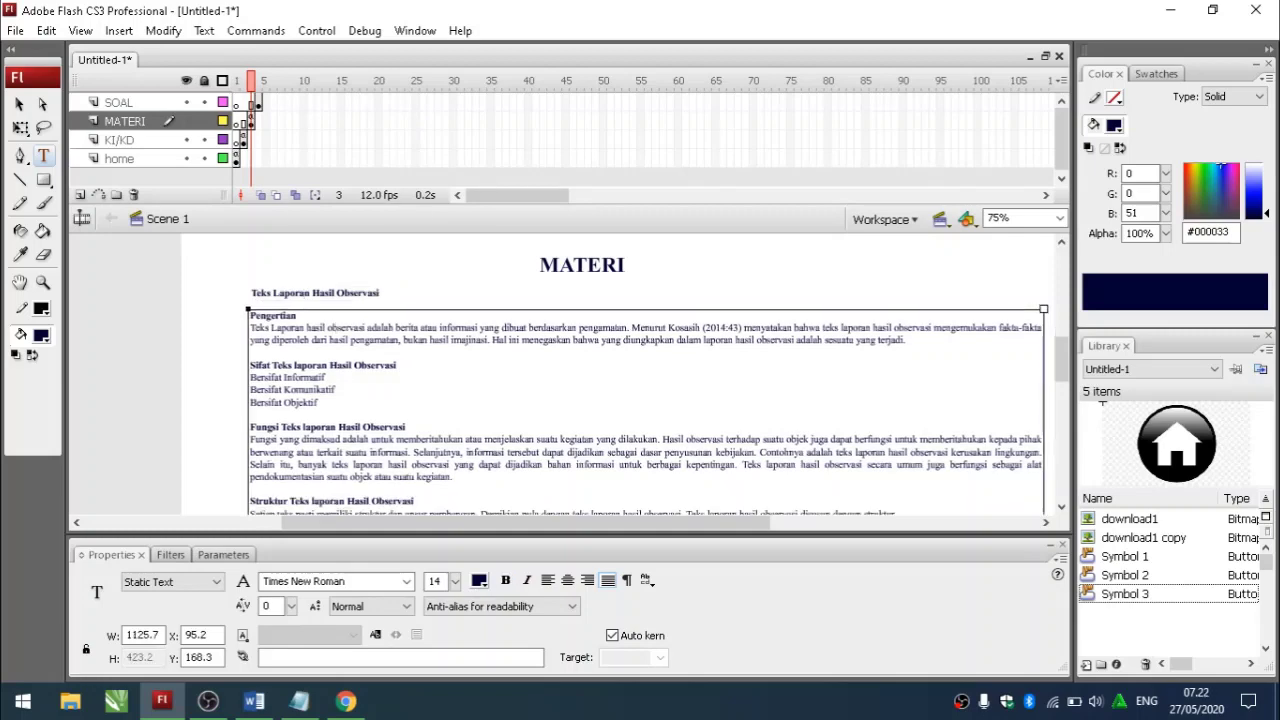
pyautogui.click(460, 294)
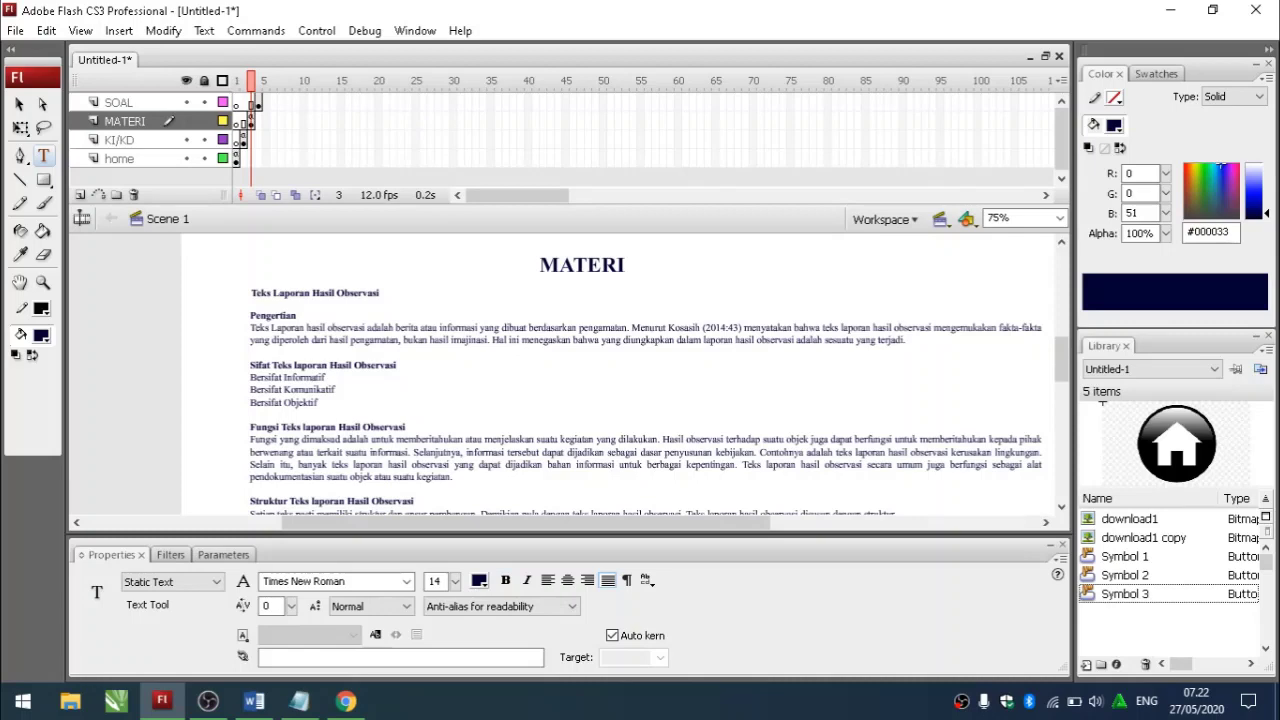
# - Go back to frame 1 of the home layer with the main menu and run the movie test
pyautogui.hotkey('ctrl', '2')
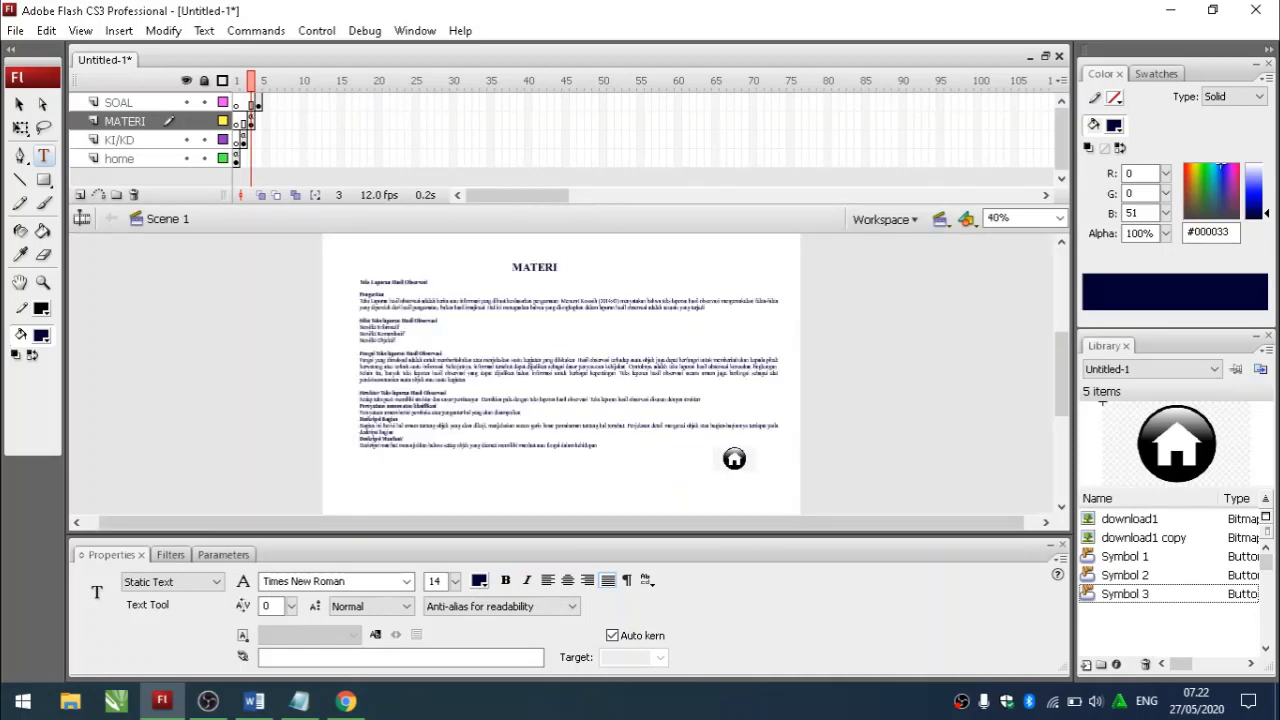
pyautogui.click(125, 158)
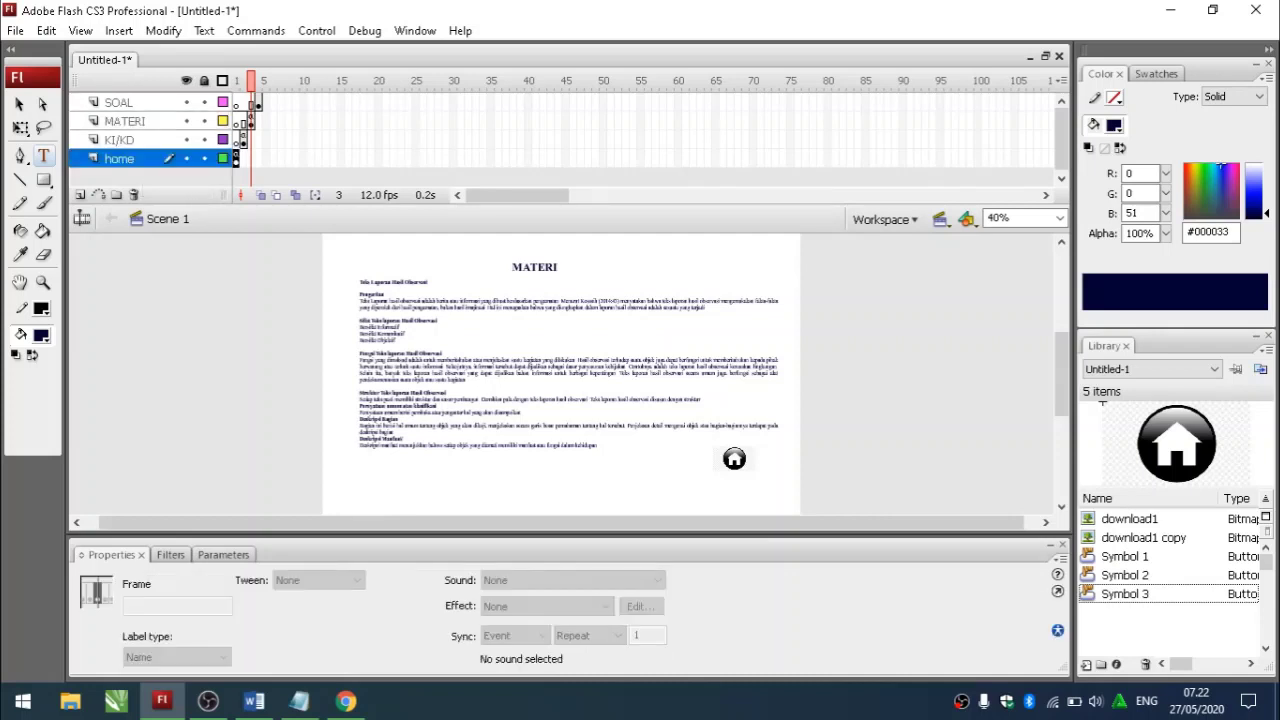
pyautogui.click(236, 159)
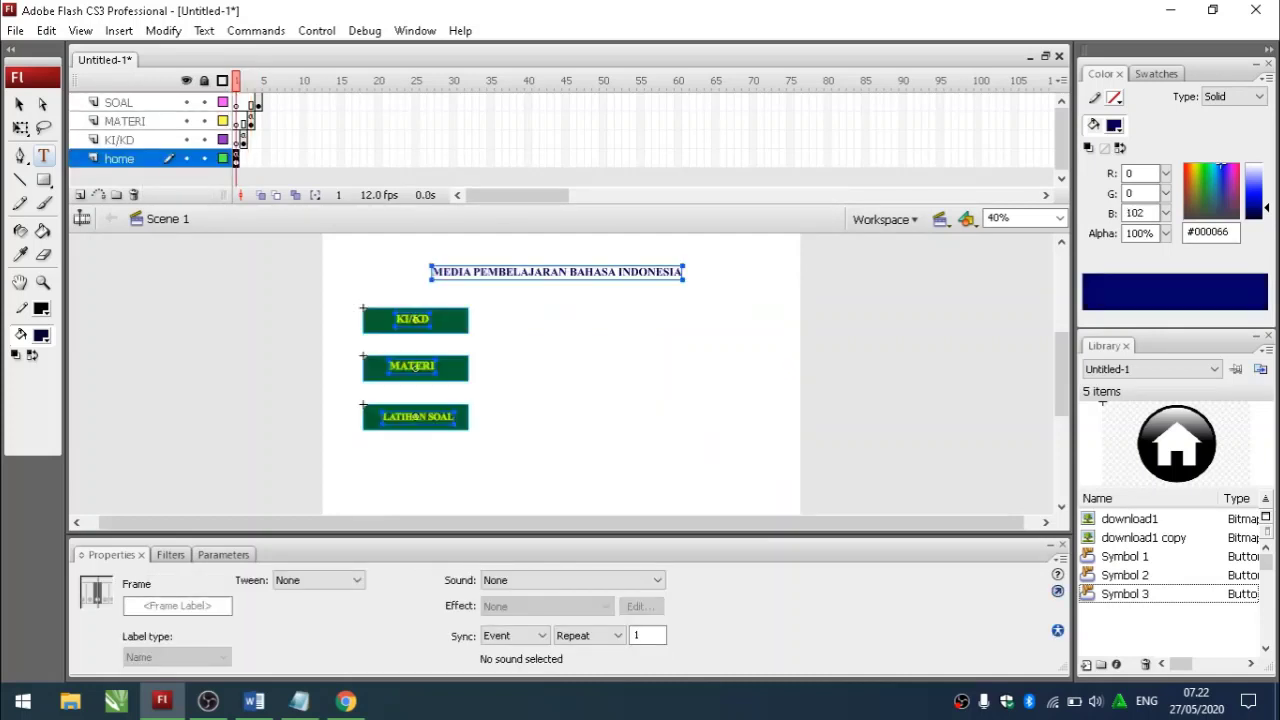
pyautogui.click(640, 400)
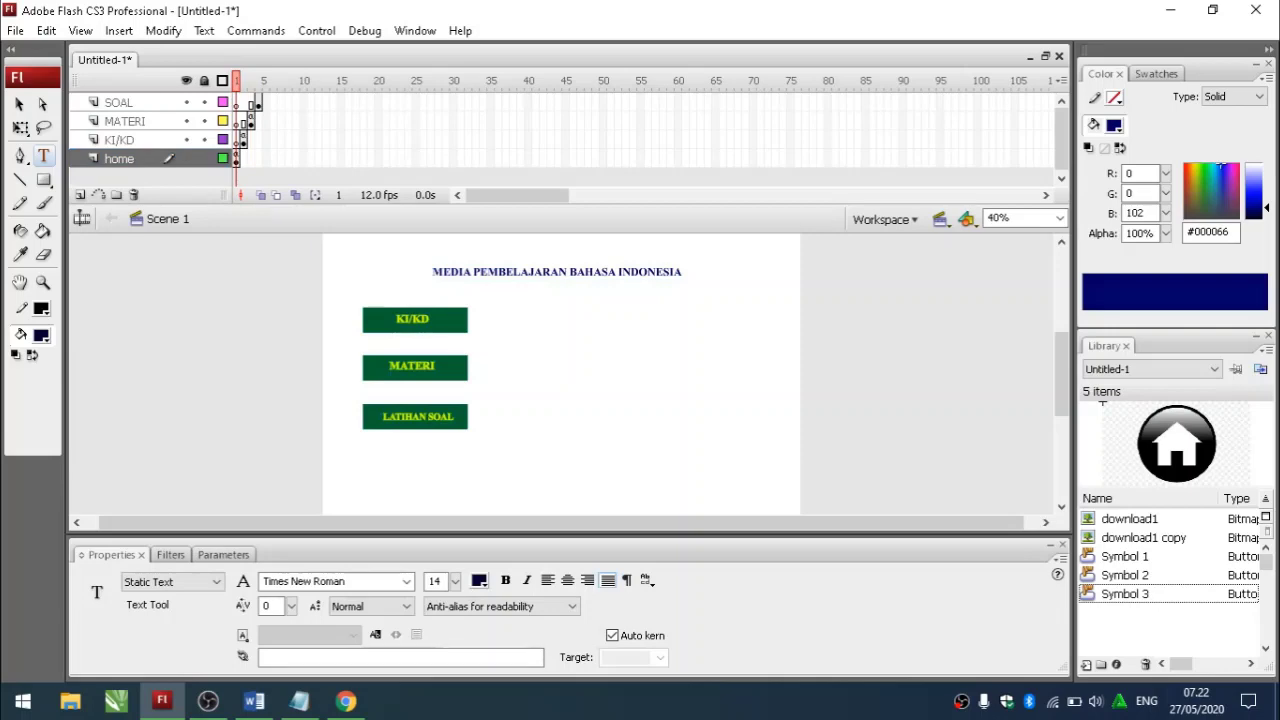
pyautogui.hotkey('ctrl', 'Return')
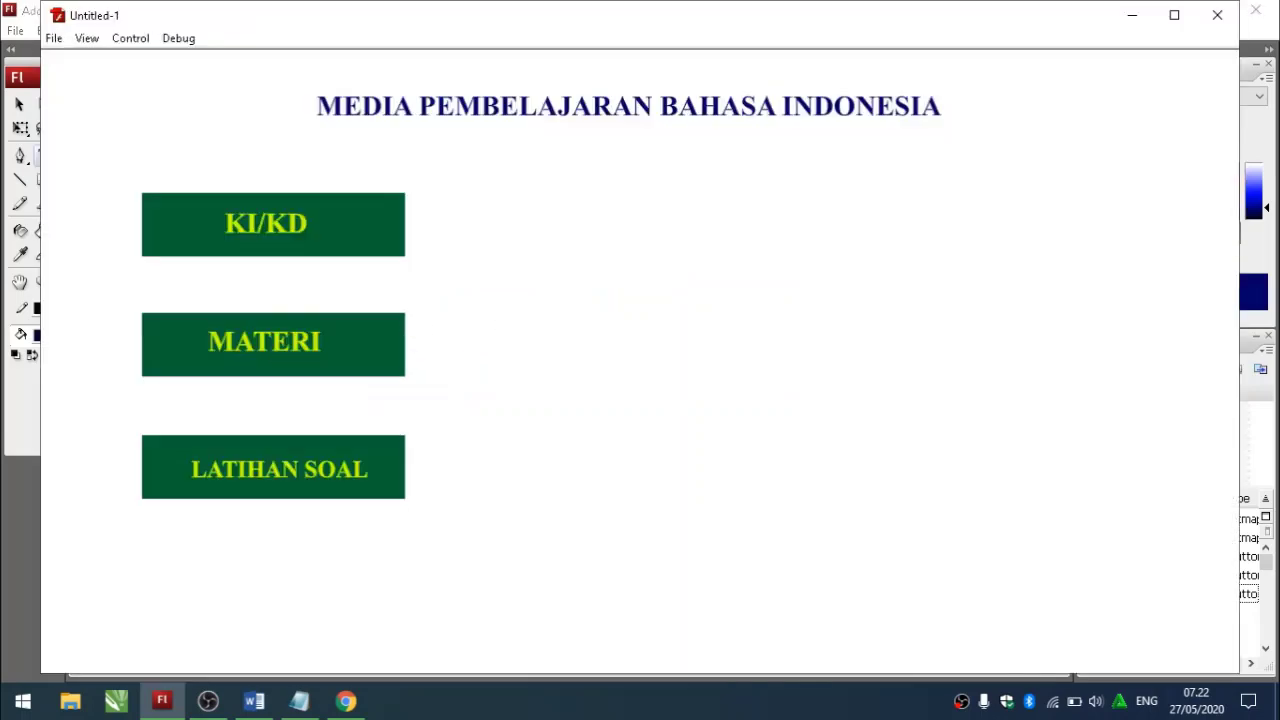
# - Test the KI/KD and MATERI menu buttons and each page's home button in the movie preview, and close the preview
pyautogui.click(273, 224)
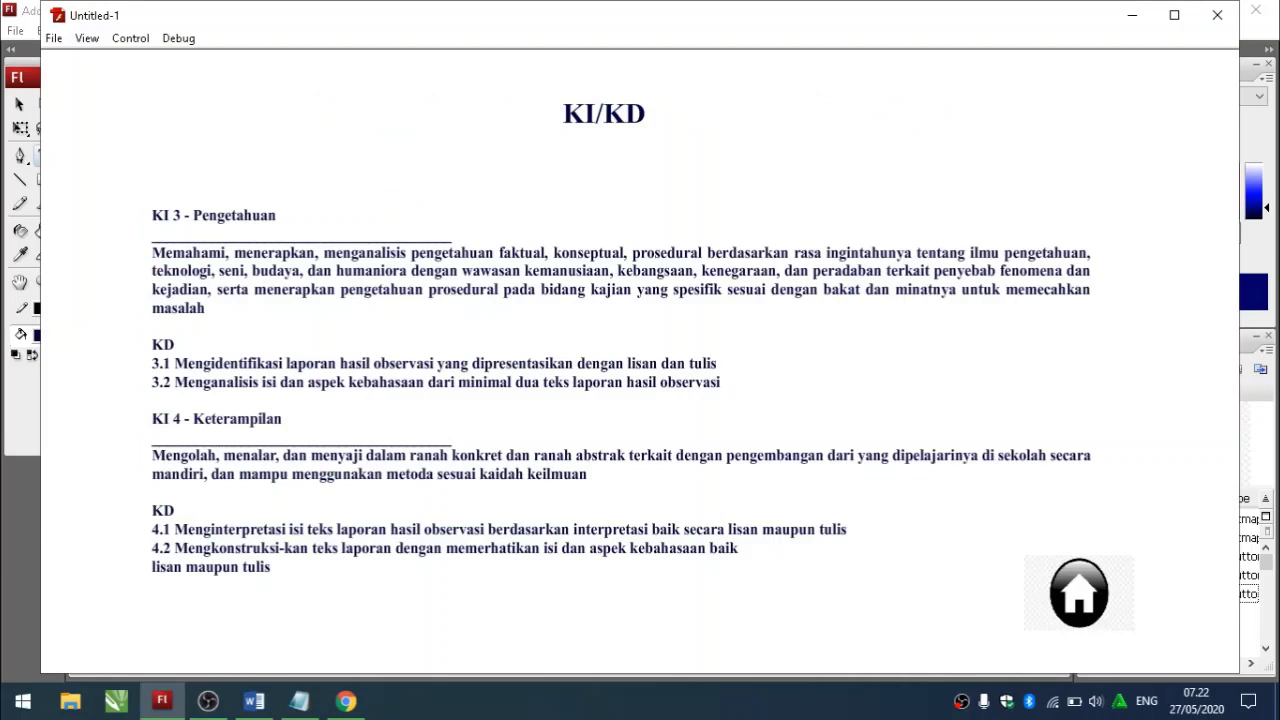
pyautogui.click(1078, 593)
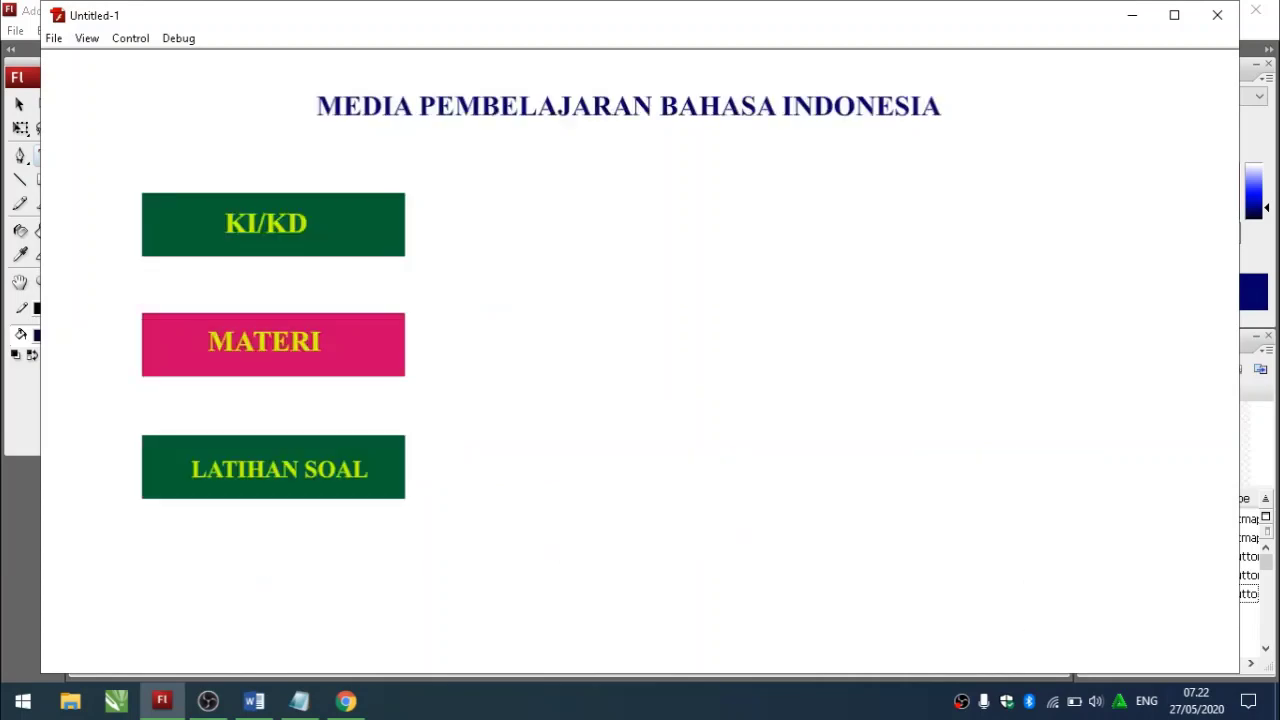
pyautogui.click(271, 340)
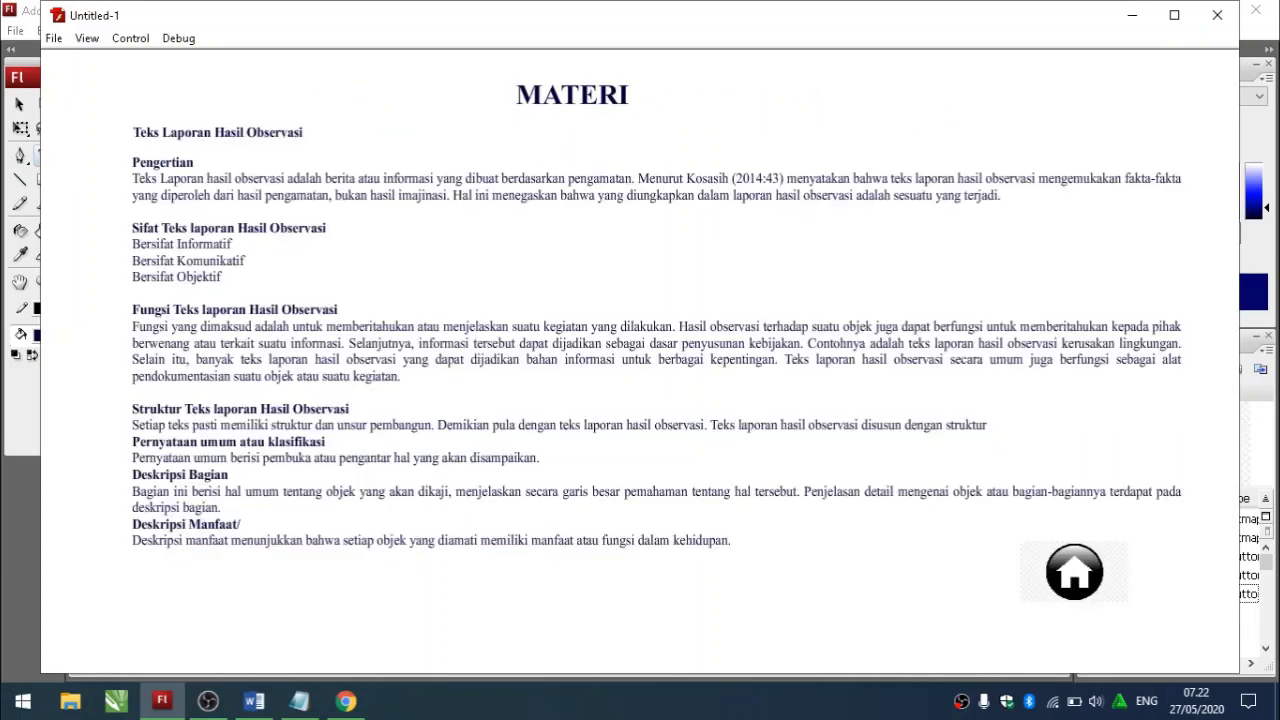
pyautogui.click(1075, 573)
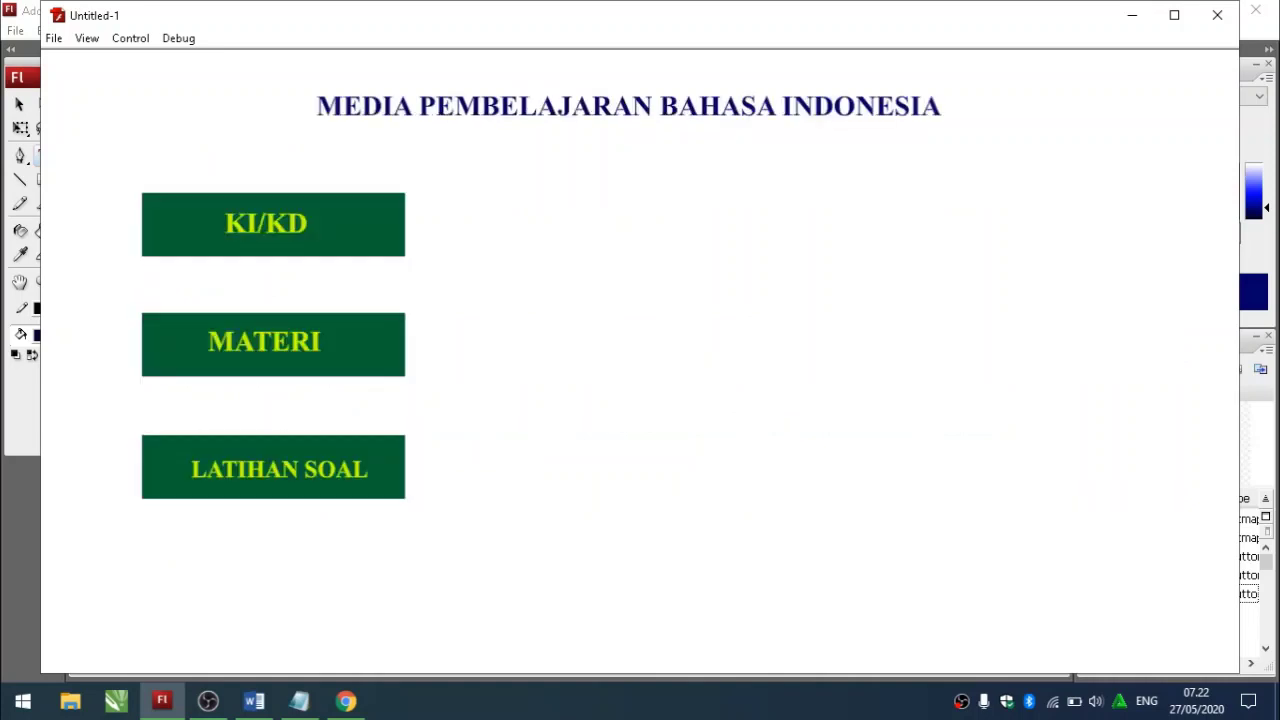
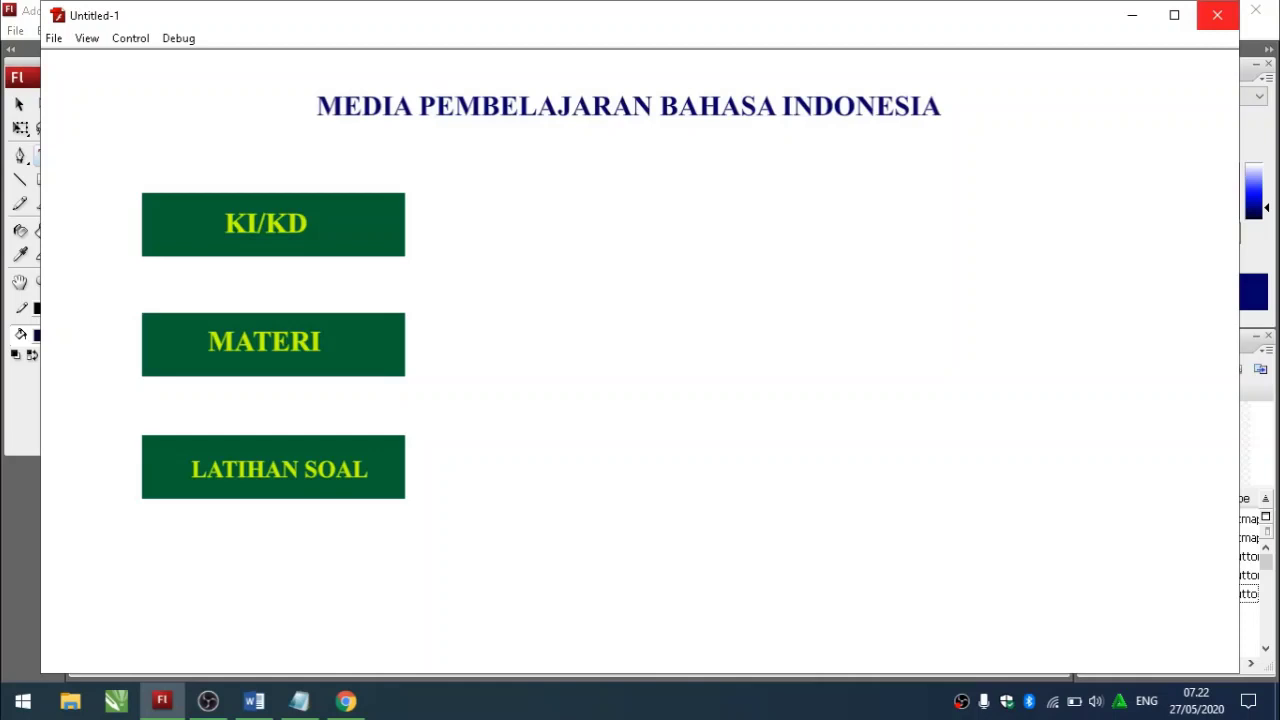
pyautogui.click(1217, 15)
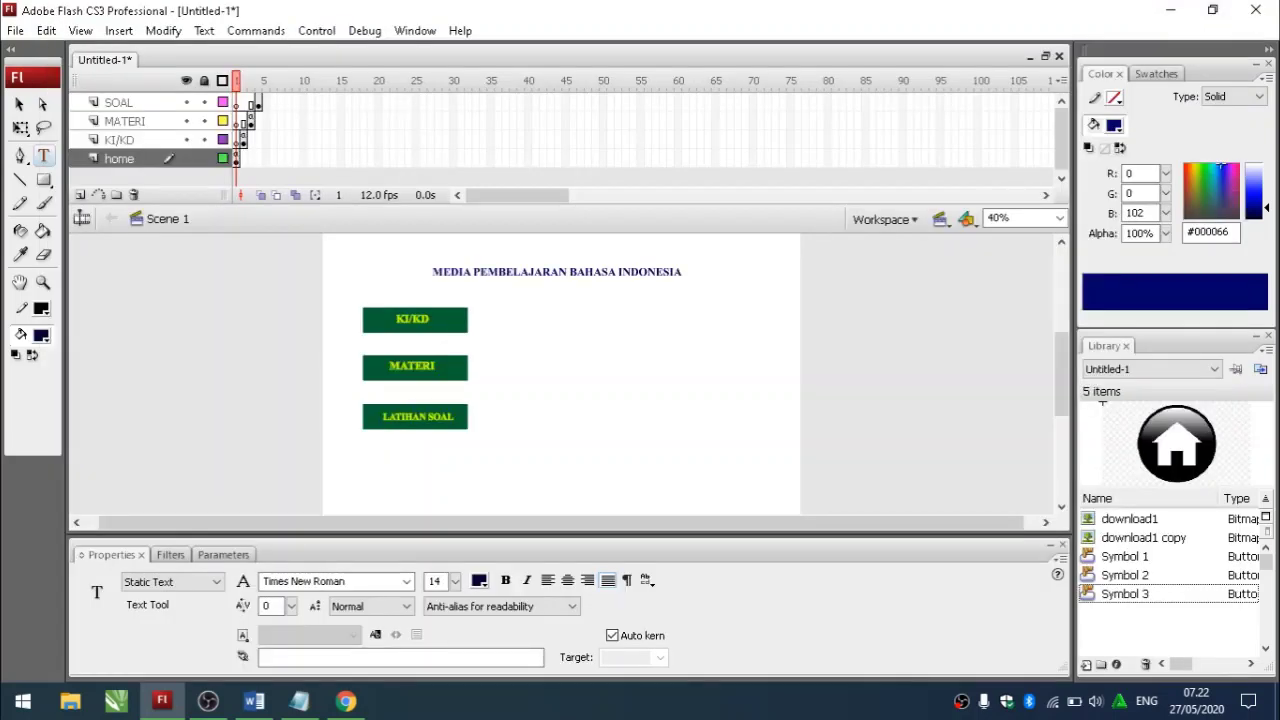
# - In Notepad, add the line "sekarang kita lanjut untuk tombol latihan soal caranya sama dengan tombol-tombol ki/kd, dan materi" and minimize the window
pyautogui.click(299, 700)
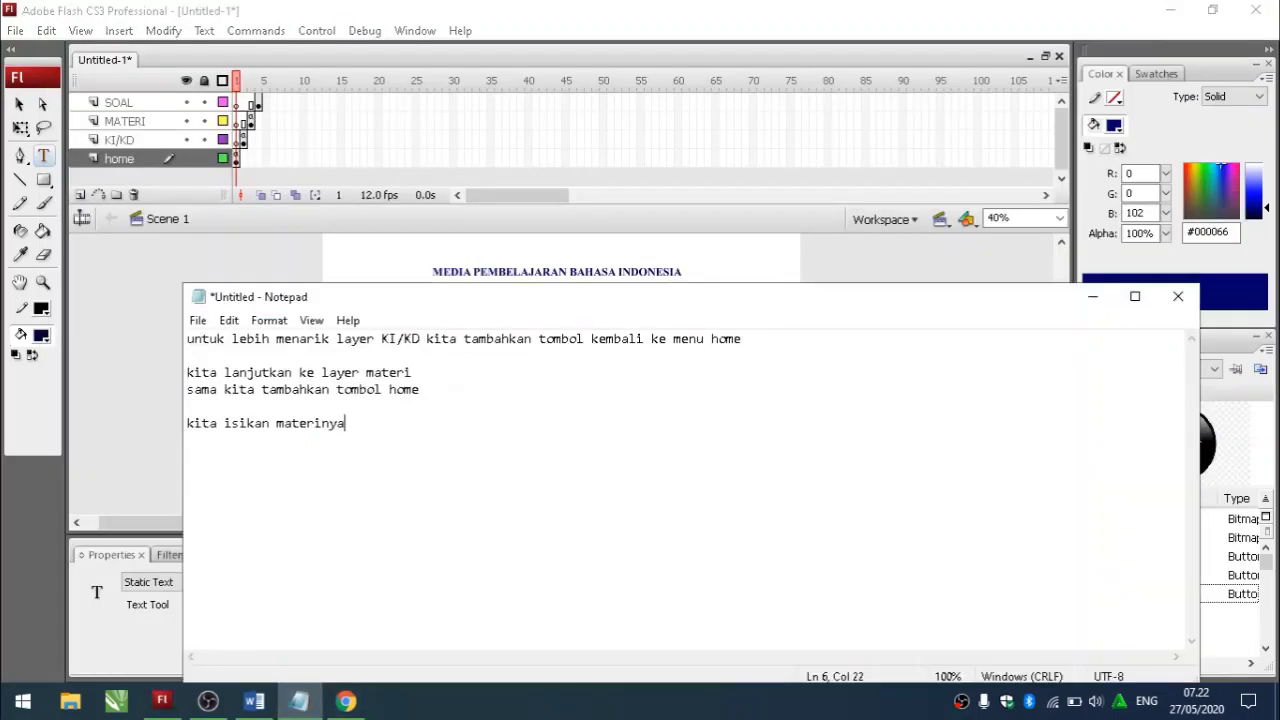
pyautogui.press('Return')
pyautogui.press('Return')
pyautogui.write('sekarang kita lanjut untuk tob')
pyautogui.write('ol')
pyautogui.press('BackSpace')
pyautogui.press('BackSpace')
pyautogui.press('BackSpace')
pyautogui.write('mbol latihan soal caranya sama dengan tombol')
pyautogui.write('-tombol')
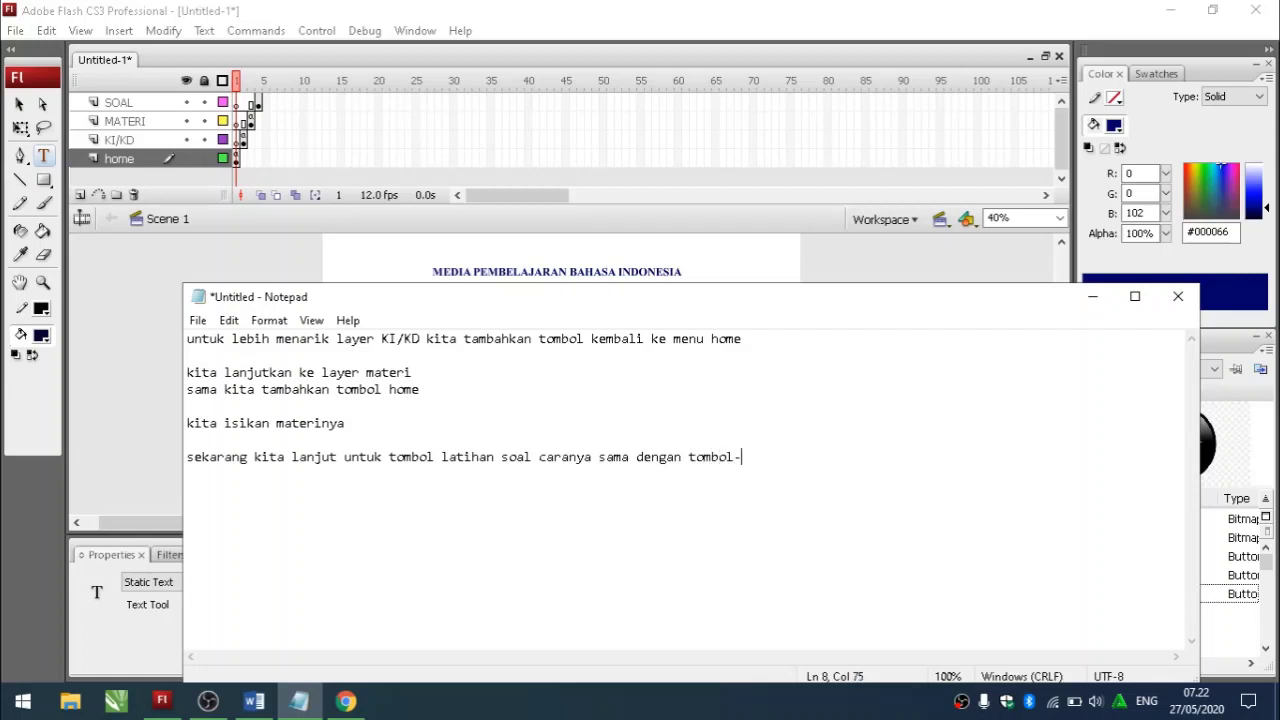
pyautogui.write(' ki d')
pyautogui.press('BackSpace')
pyautogui.press('BackSpace')
pyautogui.write('/kd, dan materi')
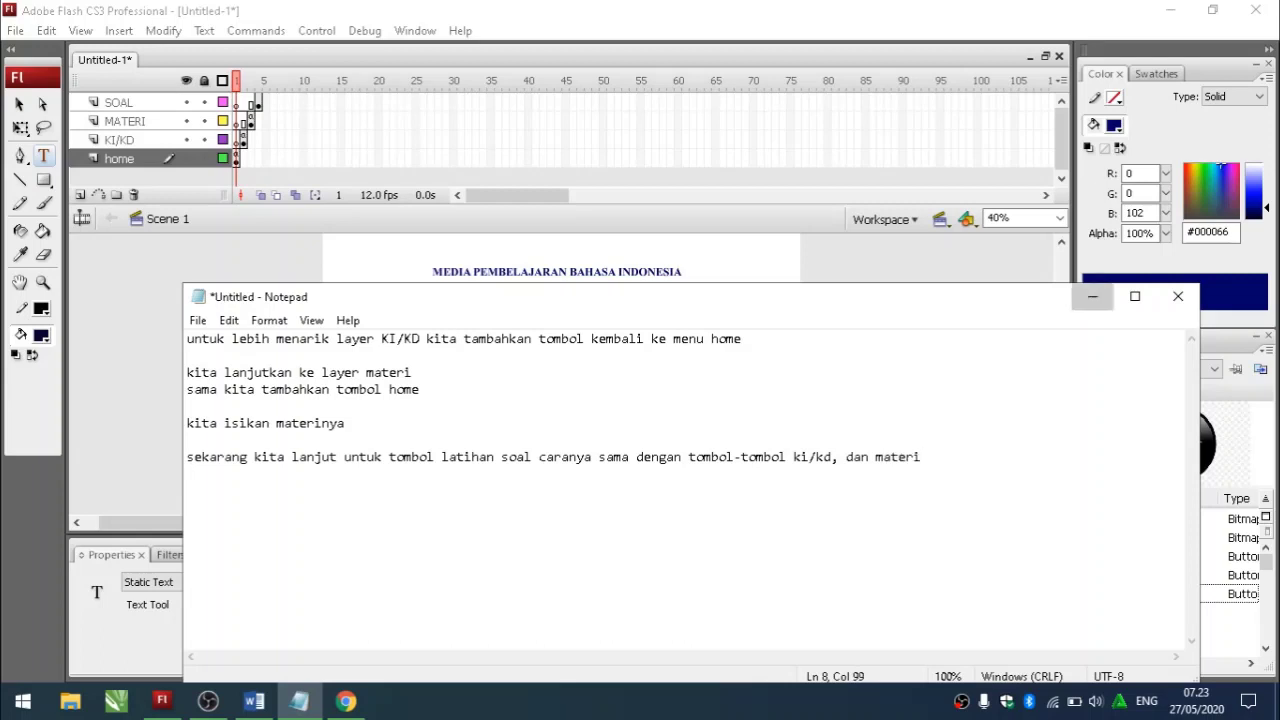
pyautogui.click(1092, 296)
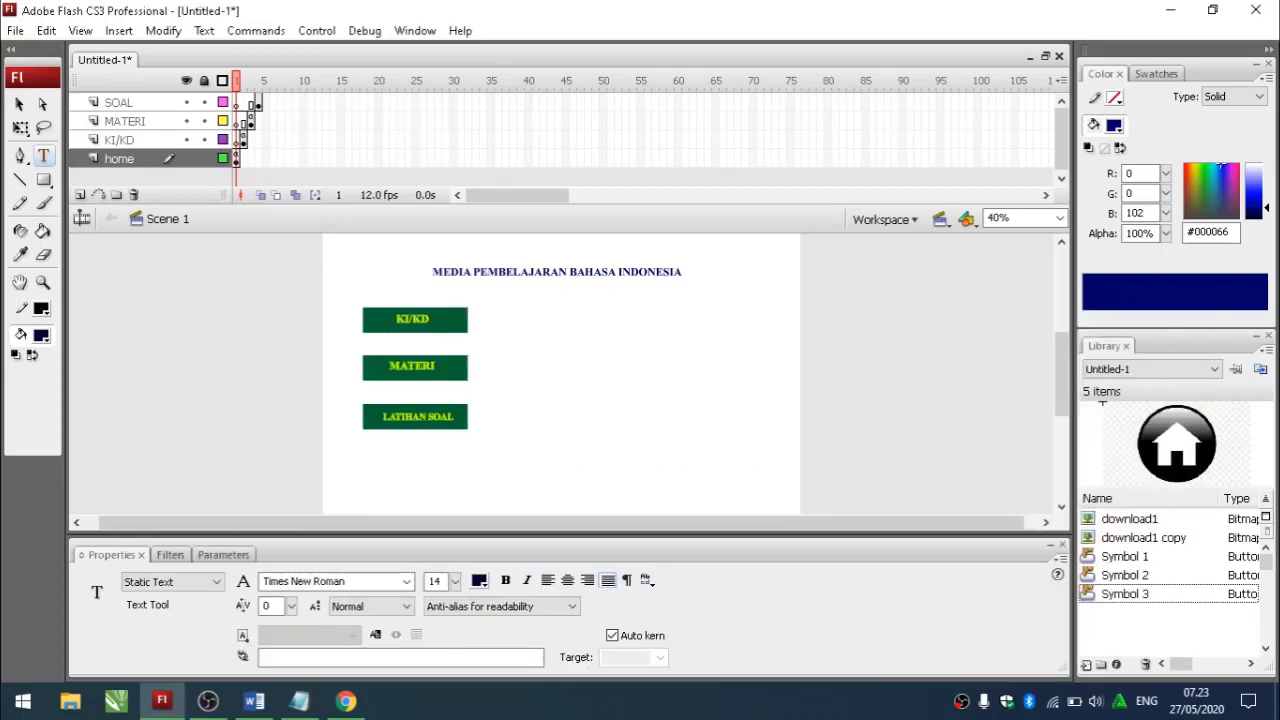
# - Give the LATIHAN SOAL button the script on (press){ gotoAndPlay(4); } and briefly run the movie test
pyautogui.click(504, 414)
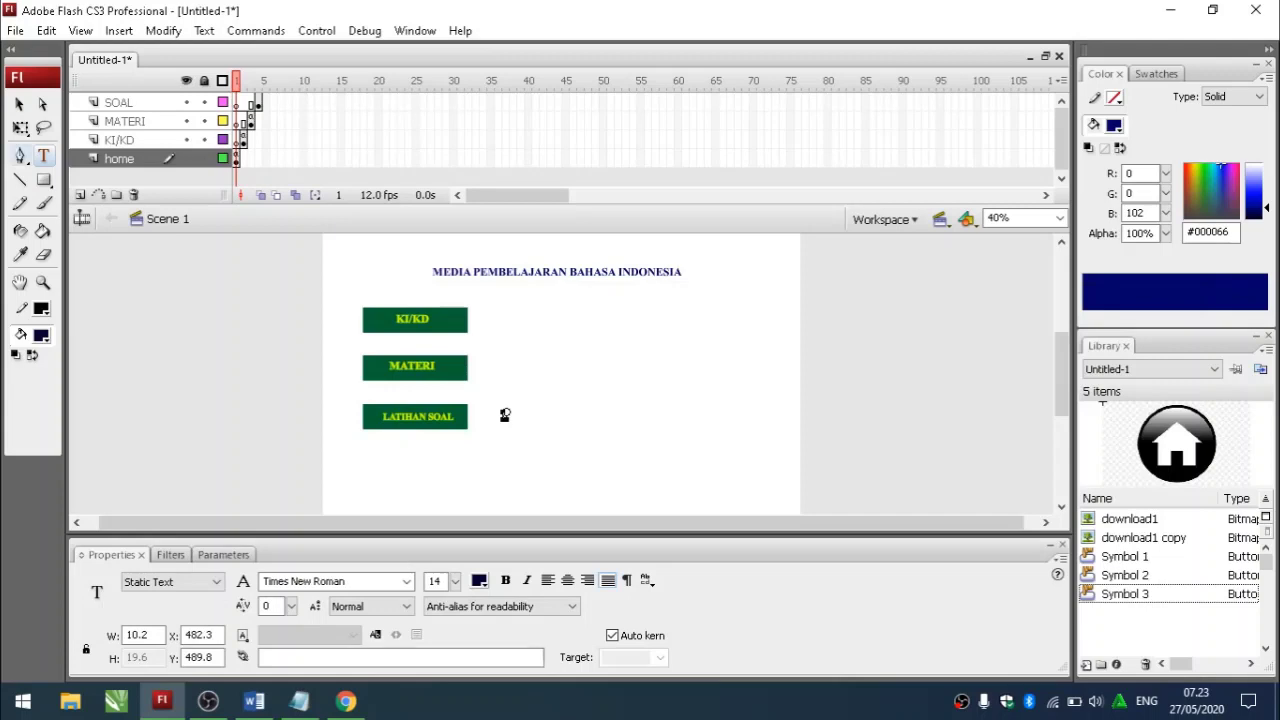
pyautogui.press('v')
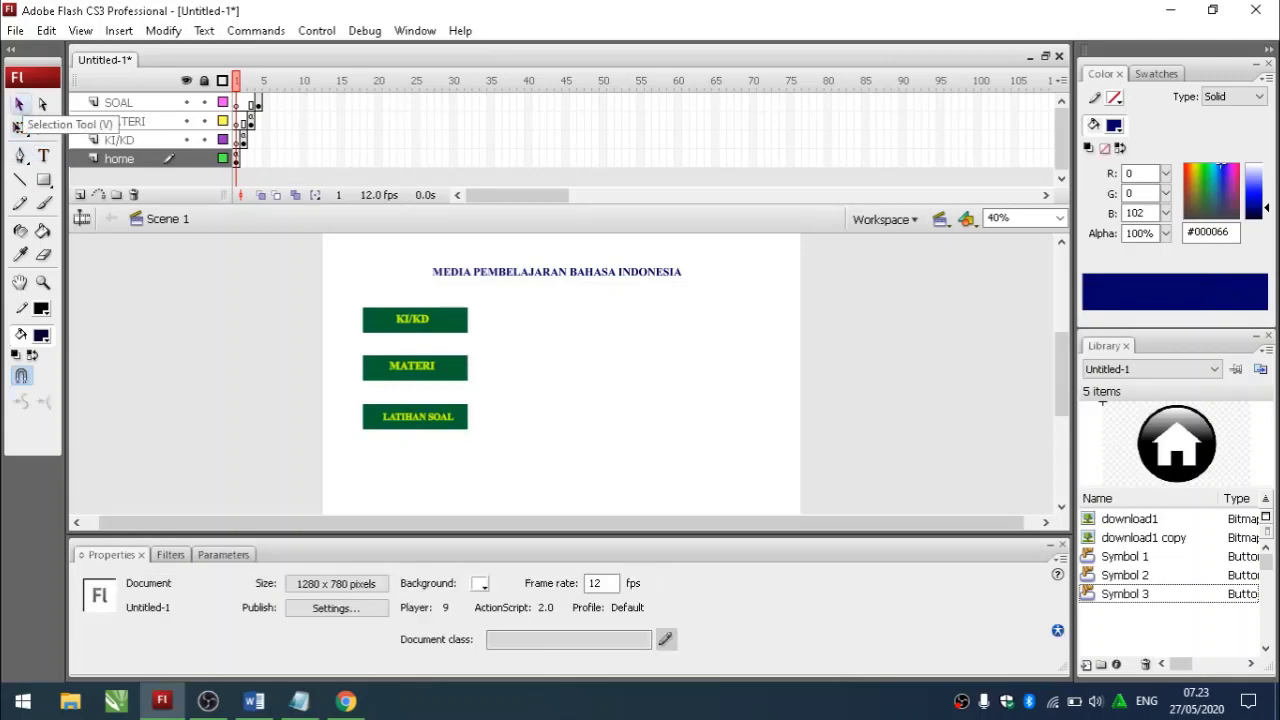
pyautogui.click(364, 407)
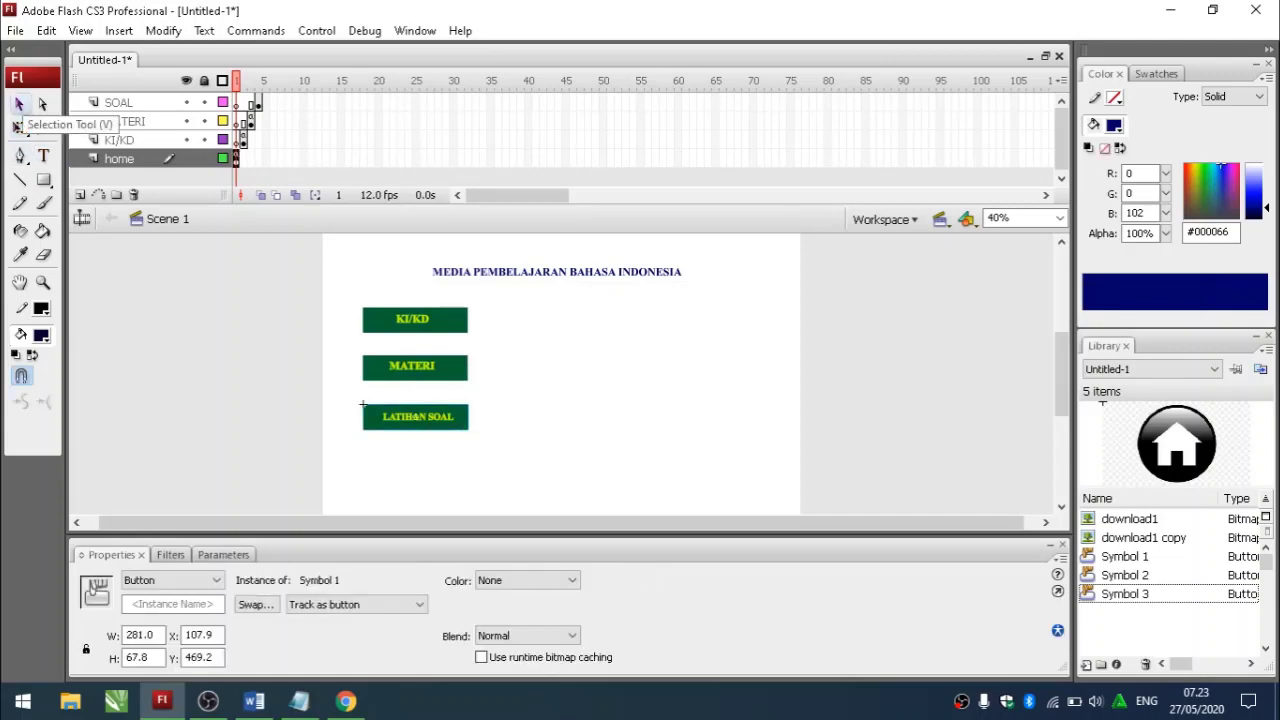
pyautogui.rightClick(364, 406)
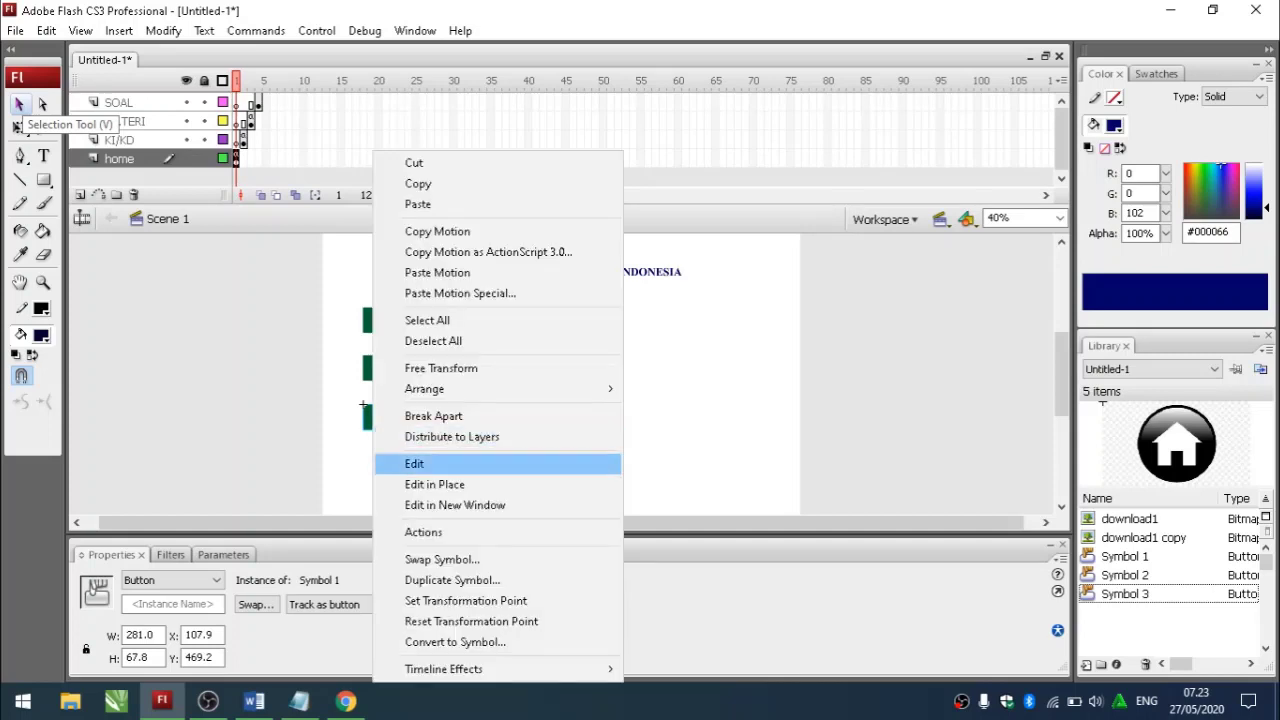
pyautogui.click(423, 532)
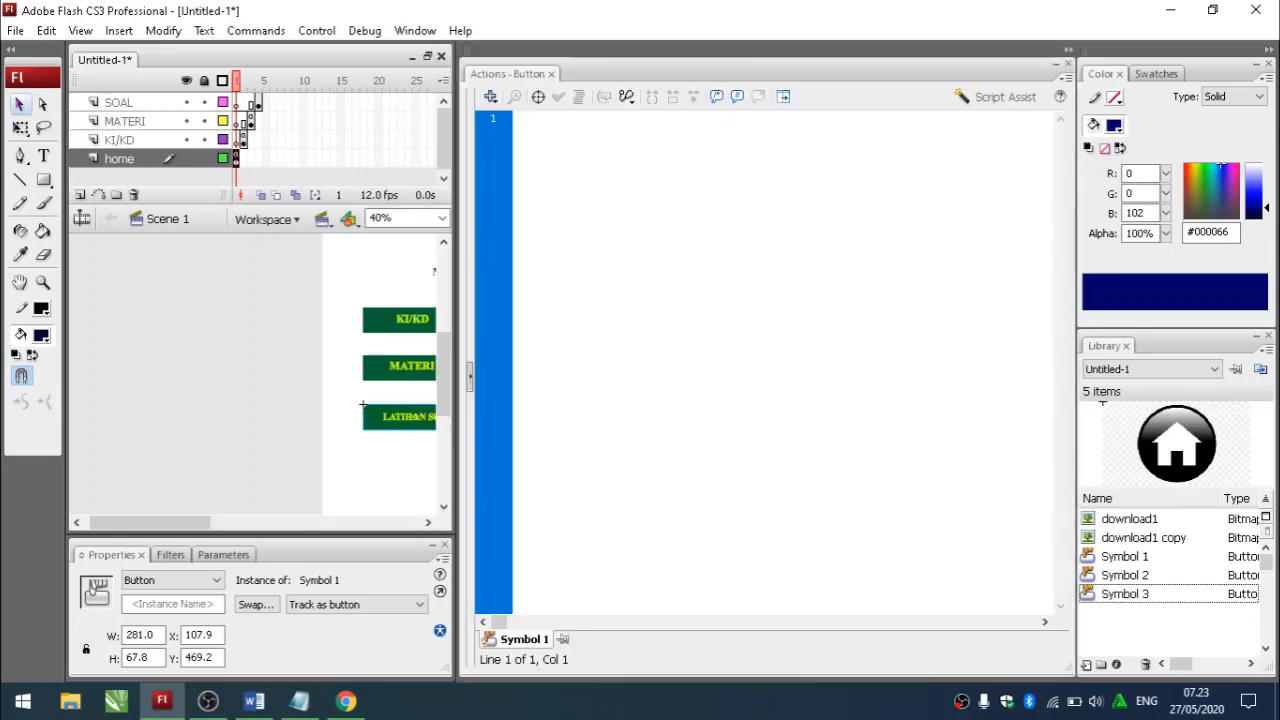
pyautogui.write('on')
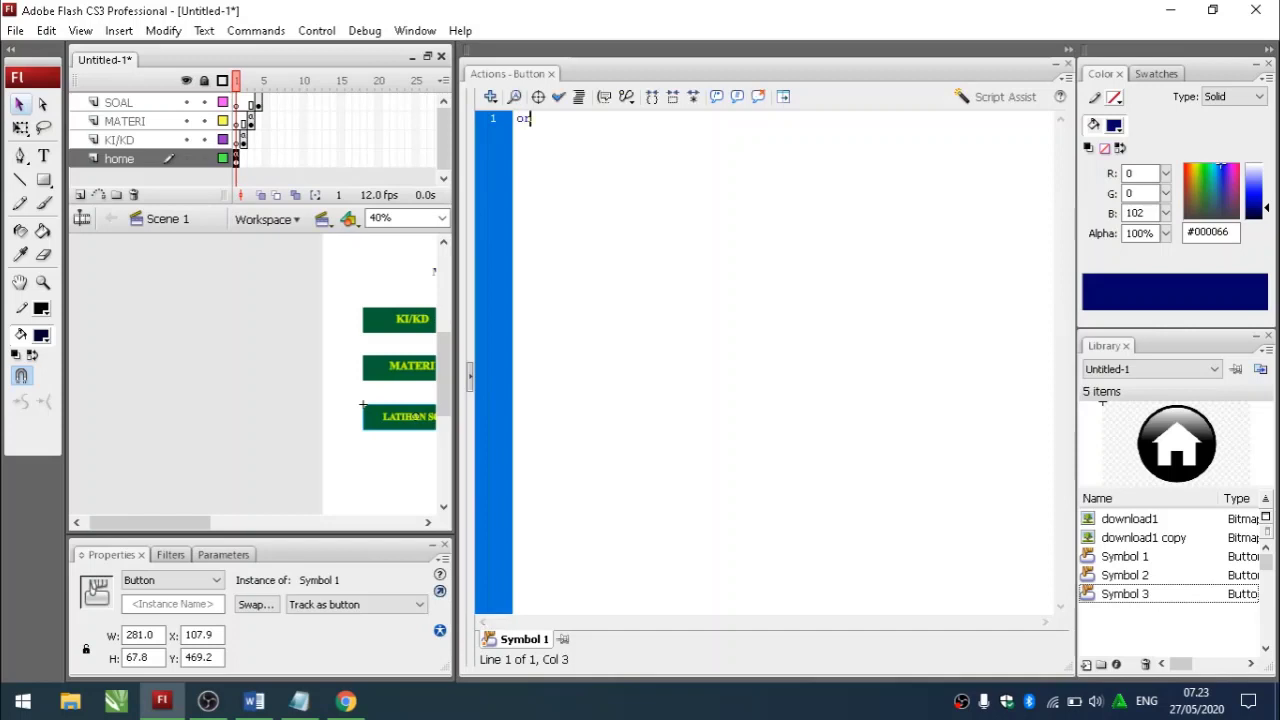
pyautogui.write(' (pre')
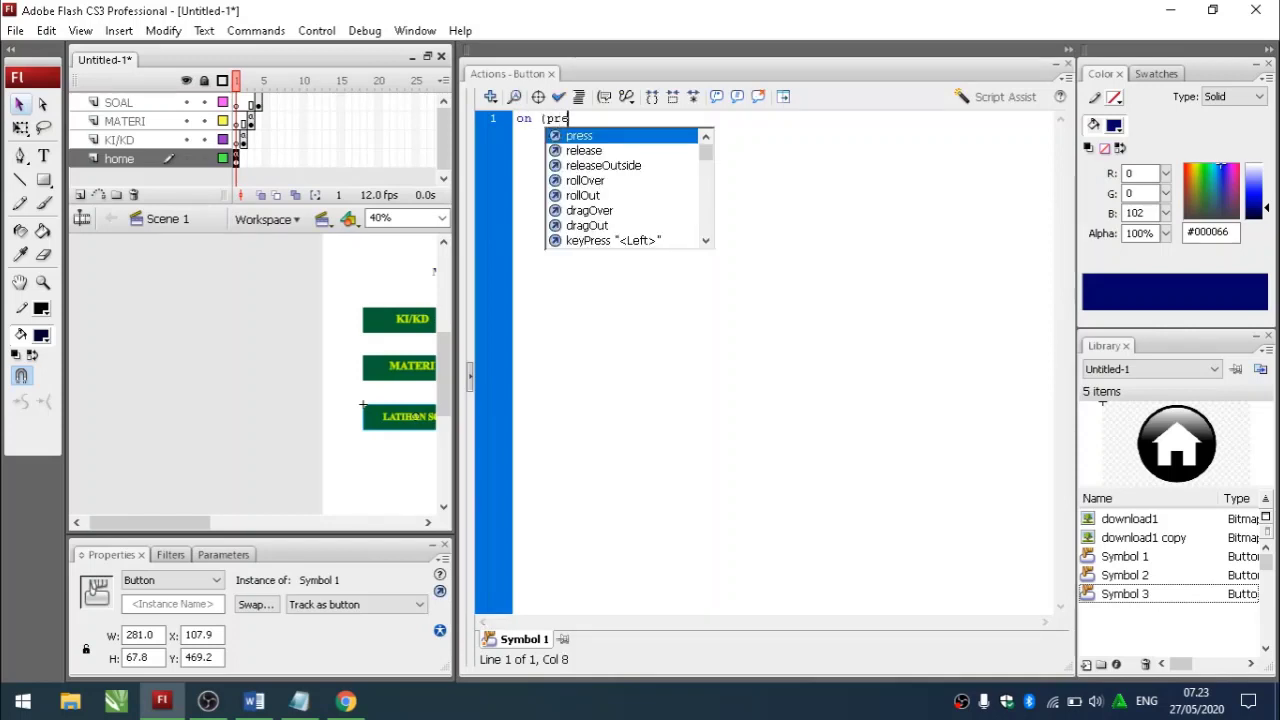
pyautogui.write('ss){')
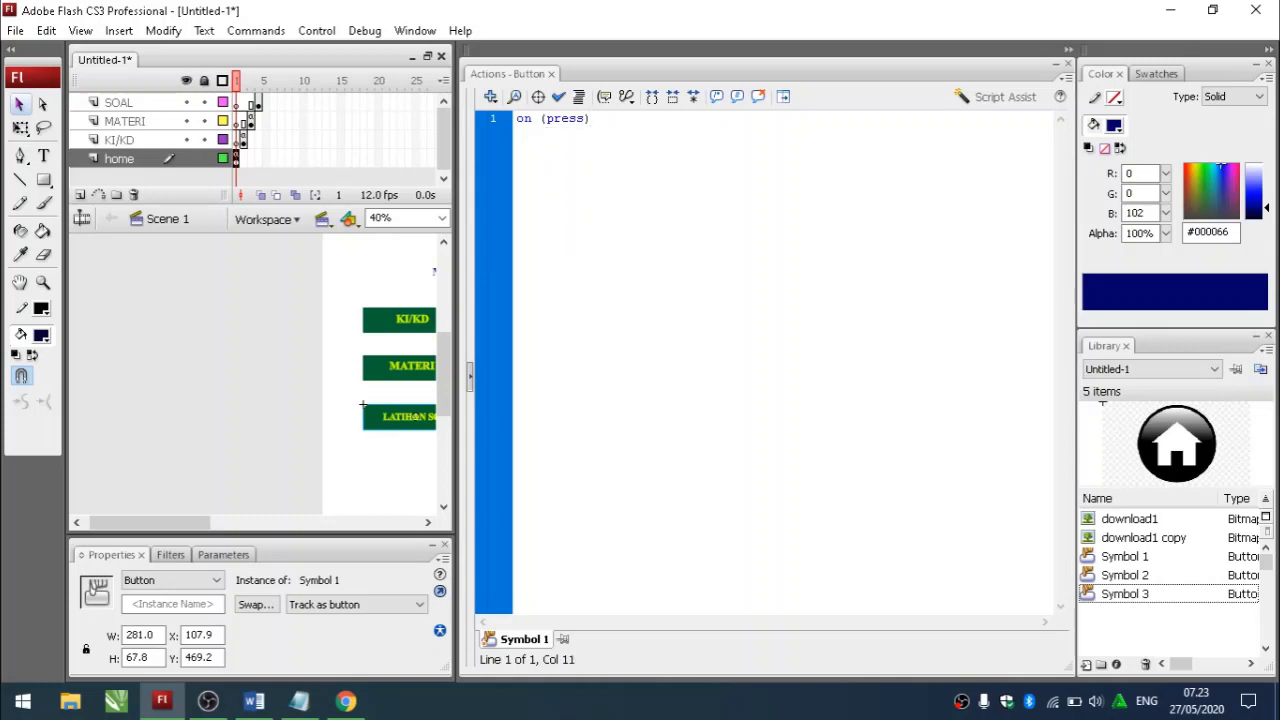
pyautogui.press('Return')
pyautogui.write('gotoAndPlay(')
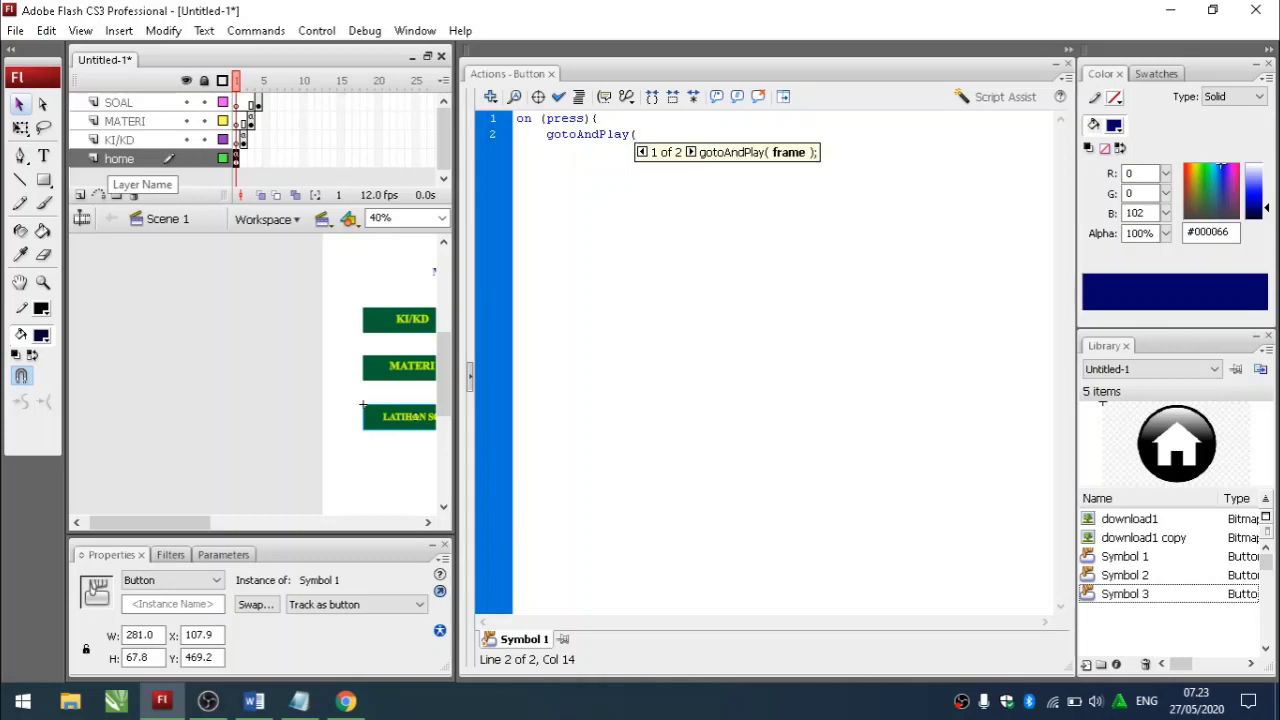
pyautogui.write('4')
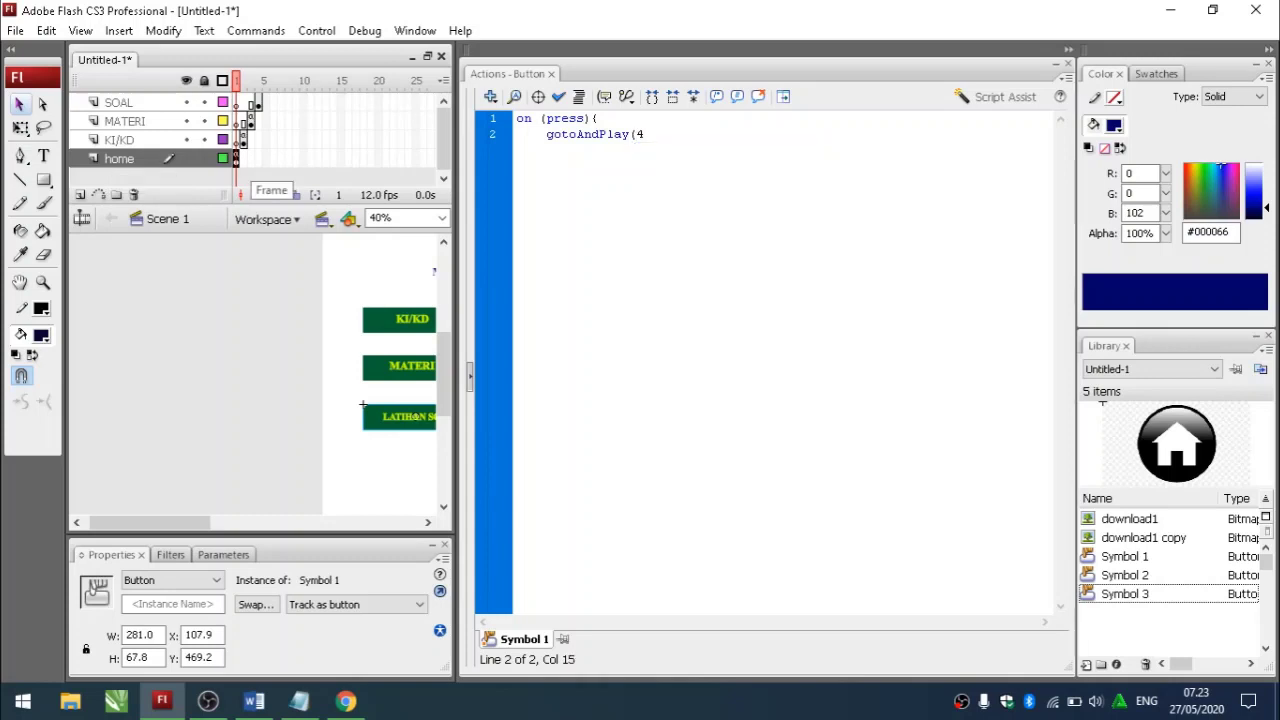
pyautogui.write(');')
pyautogui.press('Return')
pyautogui.write('}')
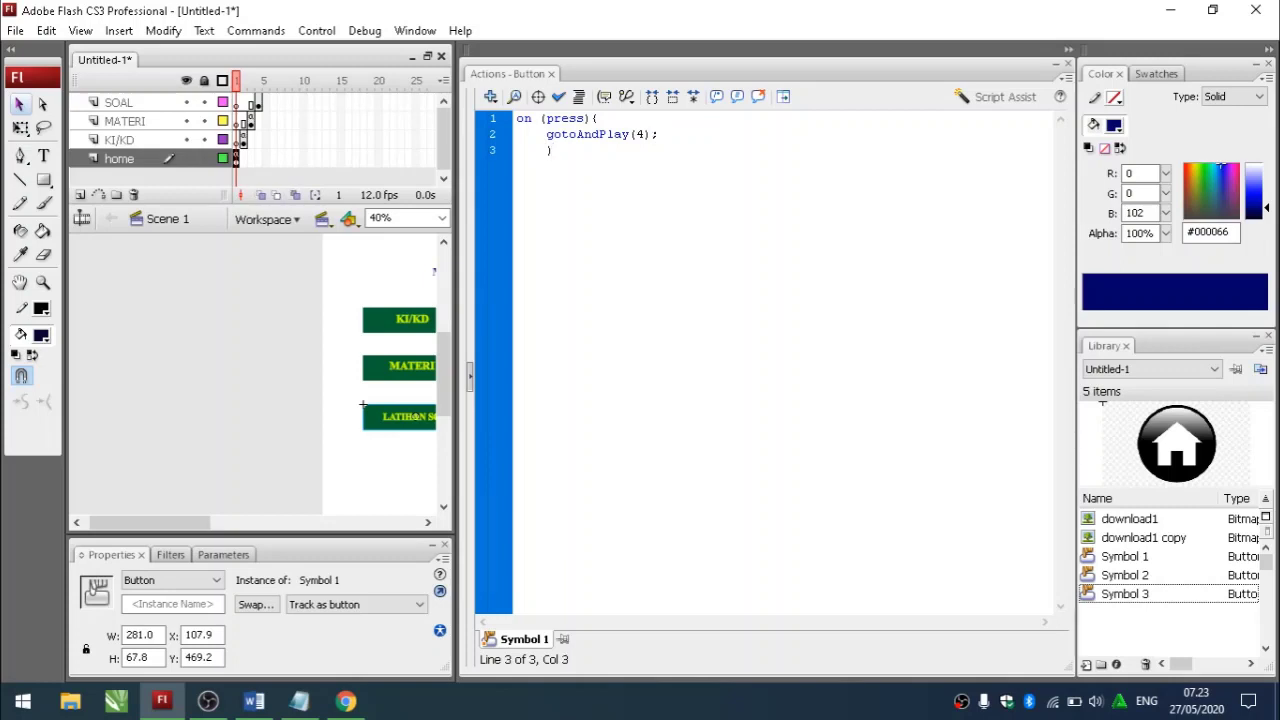
pyautogui.press('BackSpace')
pyautogui.write('}')
pyautogui.press('F9')
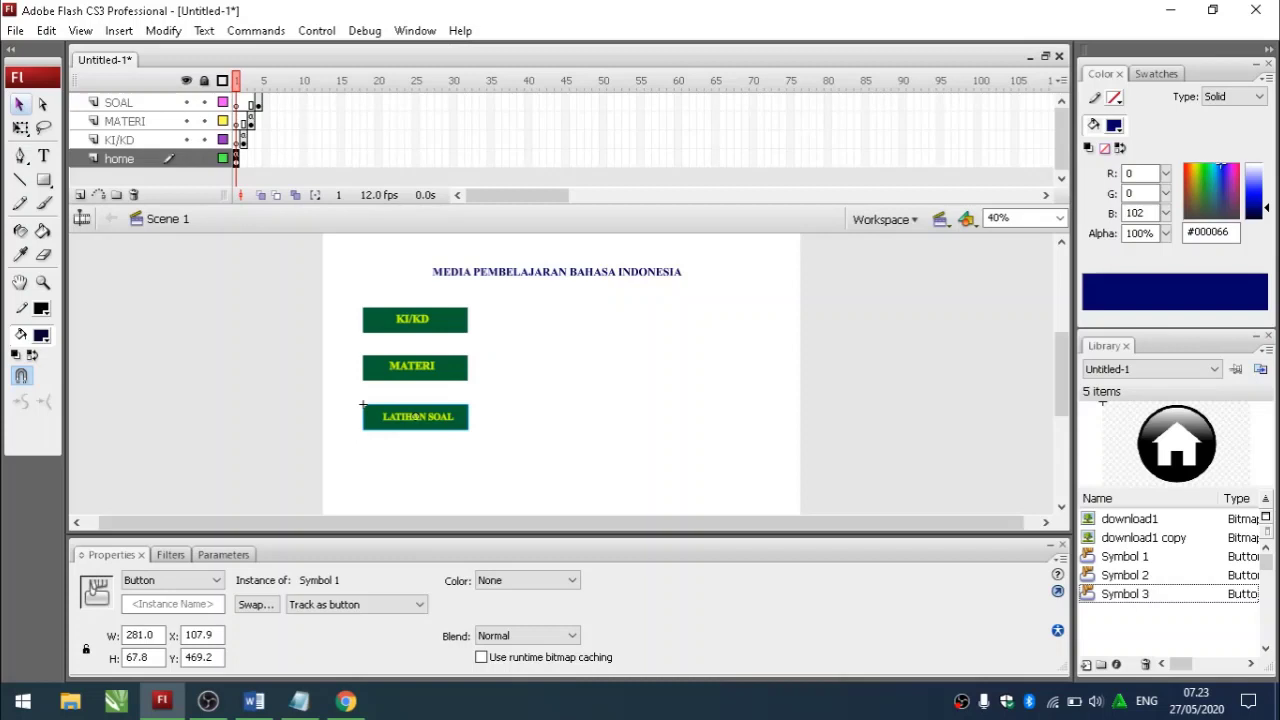
pyautogui.hotkey('ctrl', 'Return')
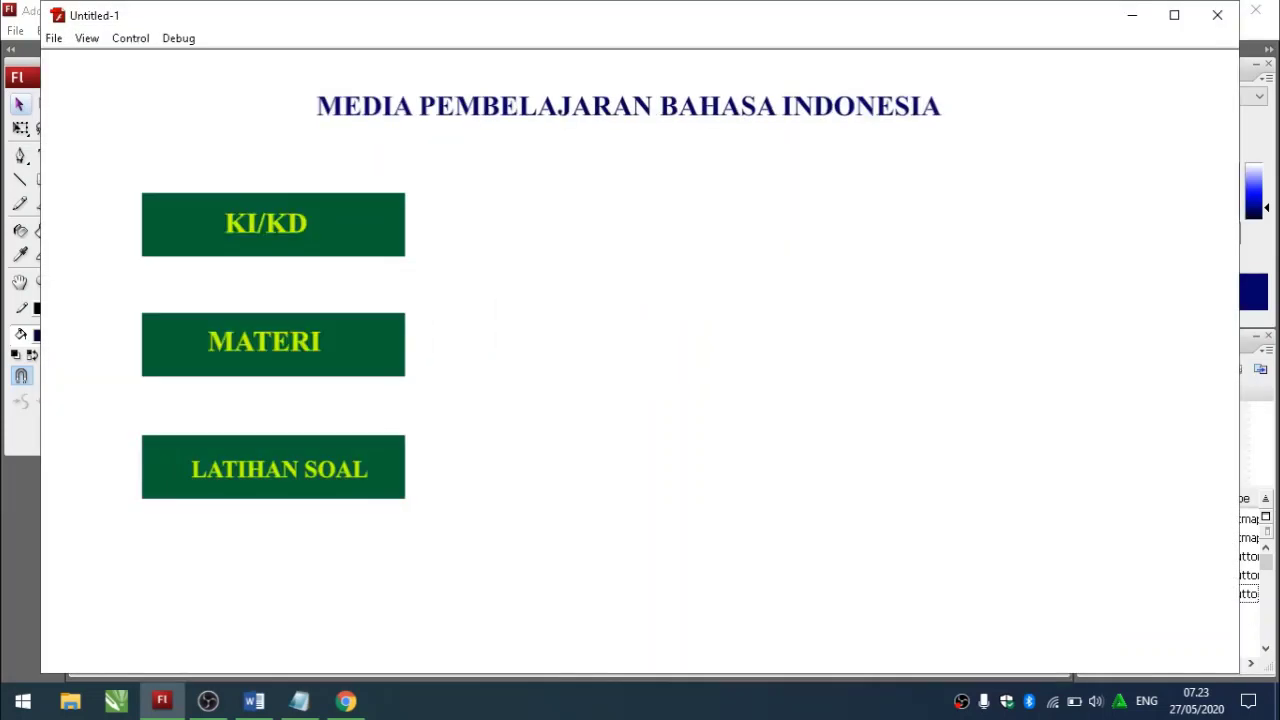
pyautogui.click(1217, 15)
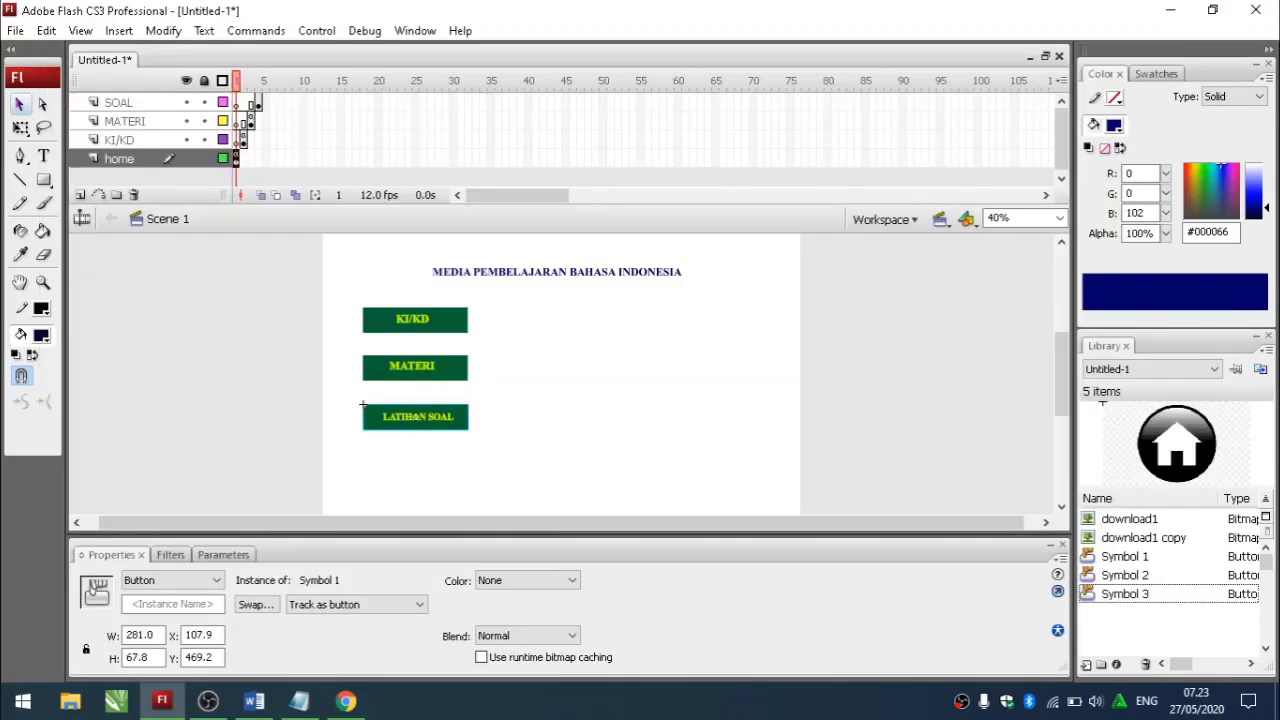
# - Add a stop(); action to frame 4 of the SOAL layer and close the script editor
pyautogui.click(258, 102)
pyautogui.rightClick(258, 102)
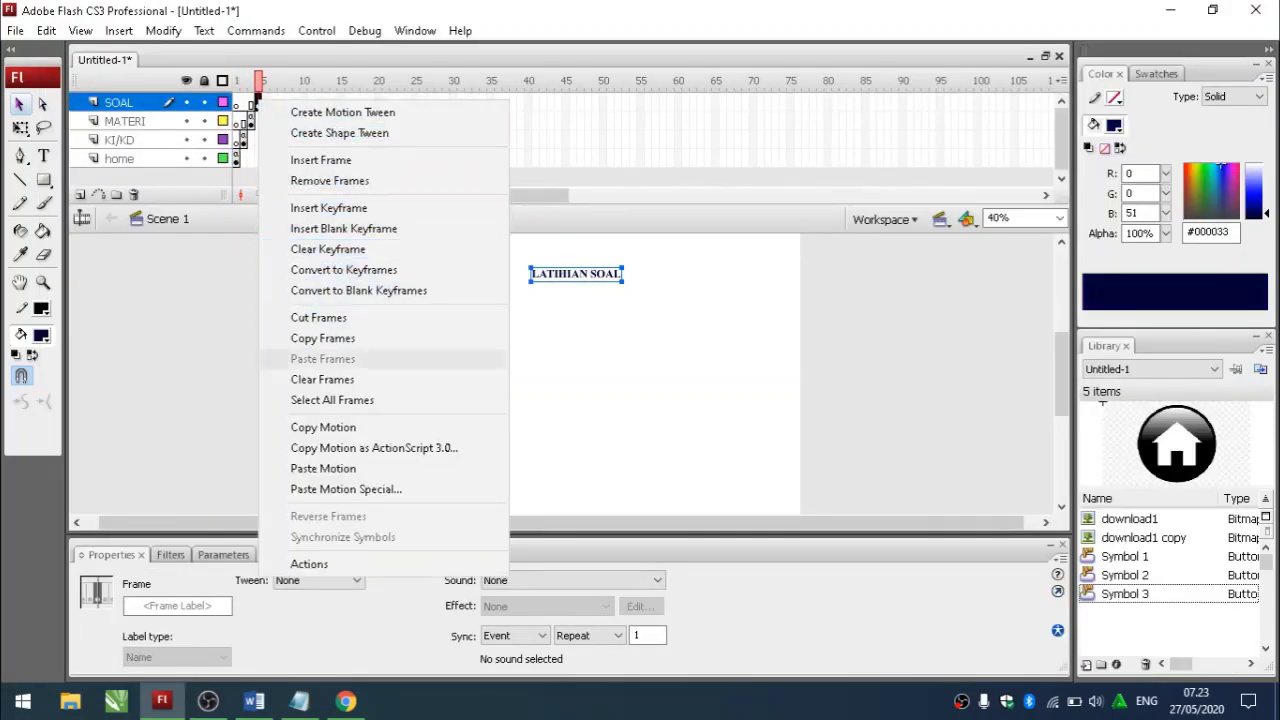
pyautogui.click(310, 564)
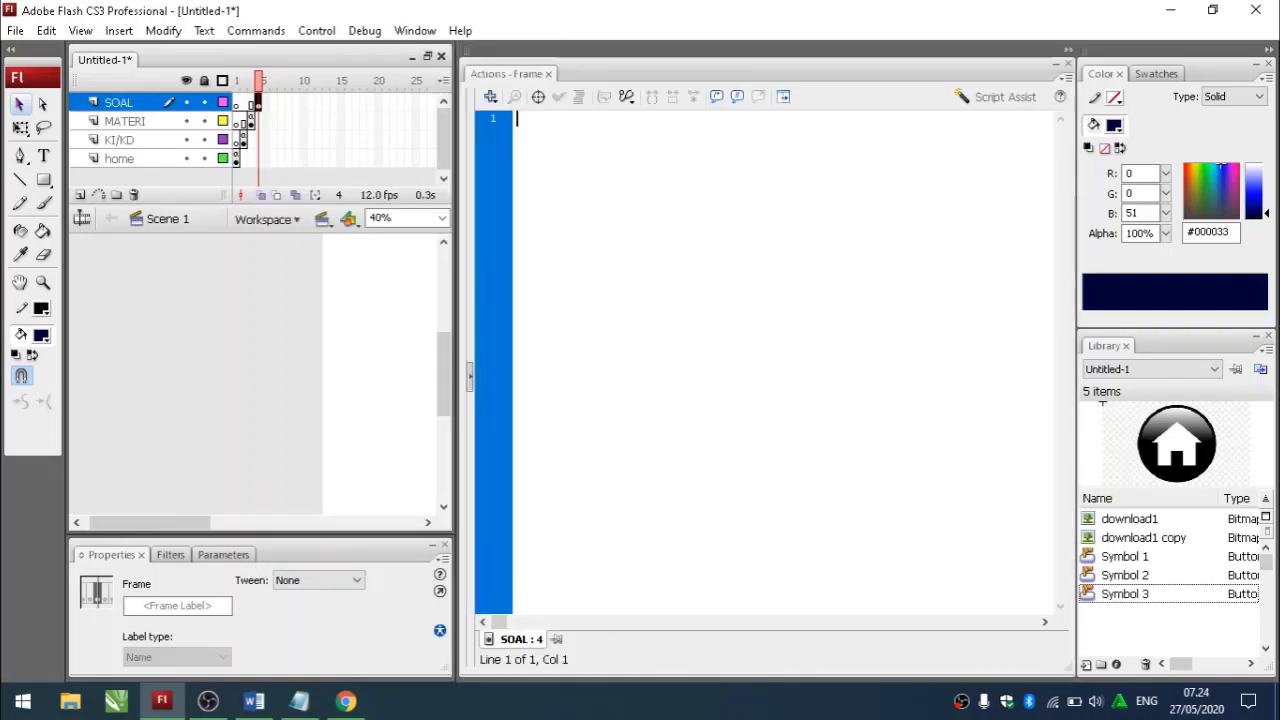
pyautogui.write('stop()')
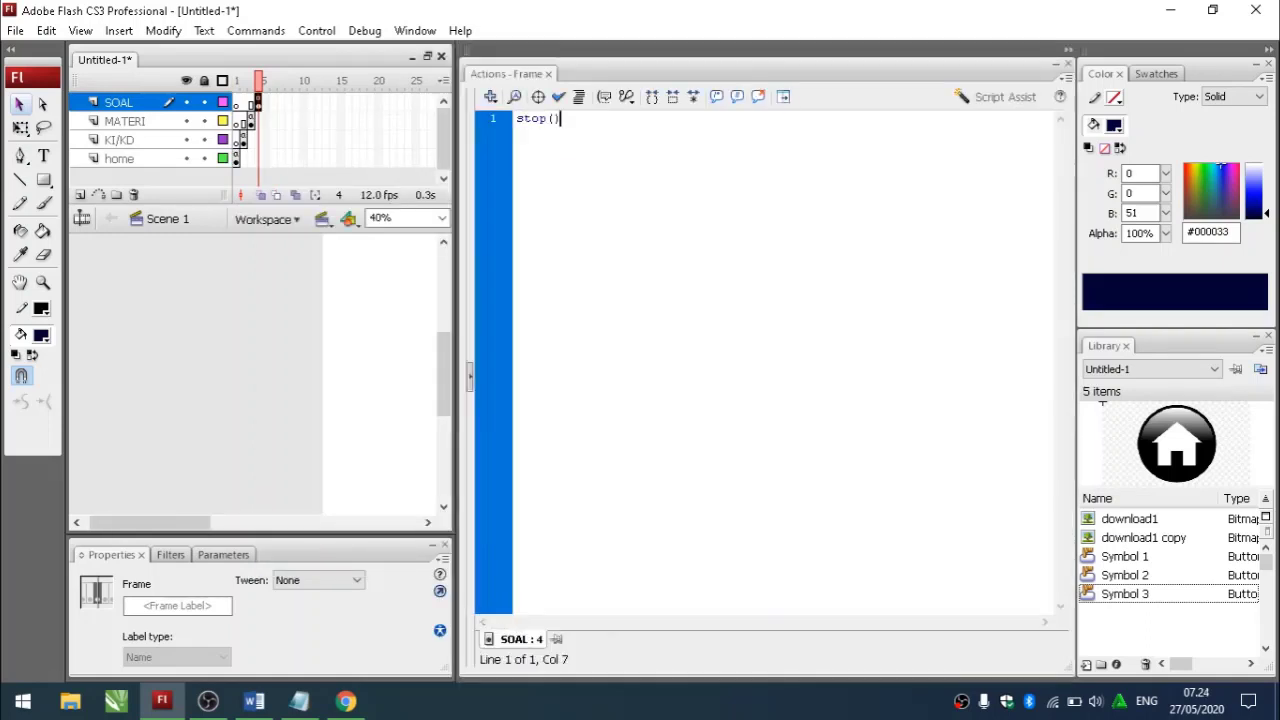
pyautogui.write(';')
pyautogui.click(1068, 63)
pyautogui.click(700, 360)
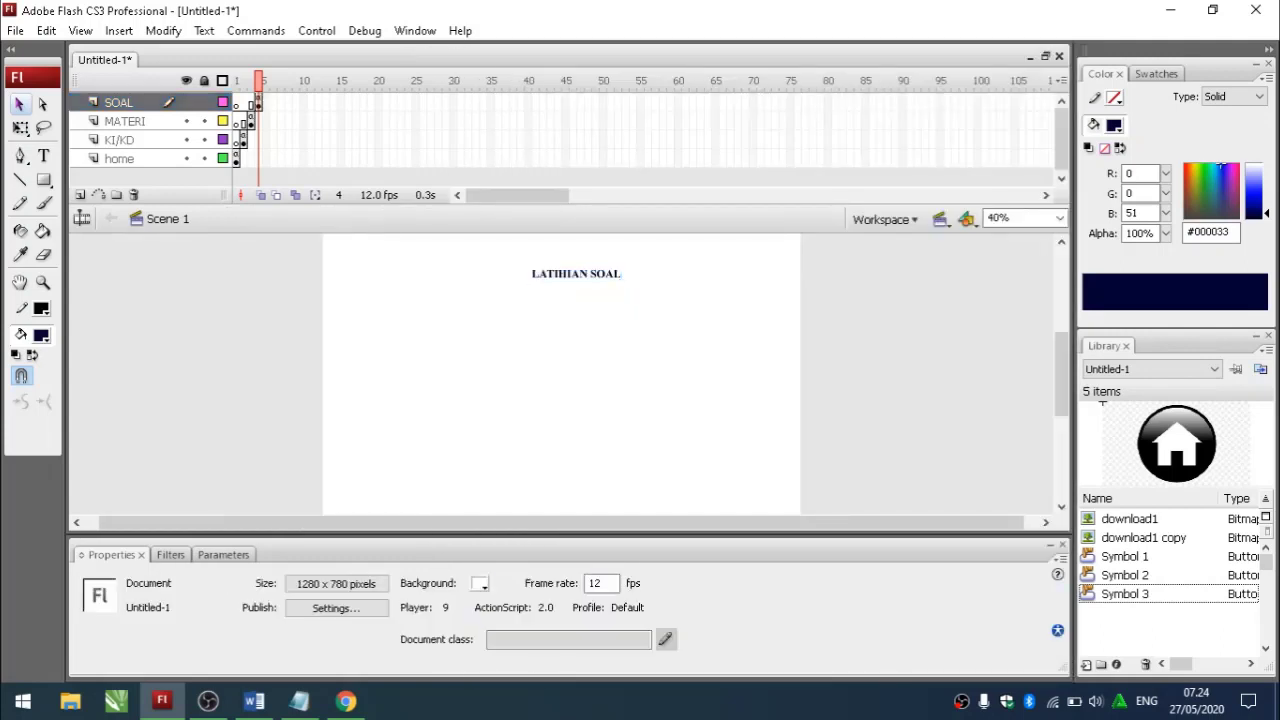
# - Move the "LATIHIAN SOAL" title on the SOAL page to about X 434.6, Y 91.7
pyautogui.doubleClick(577, 274)
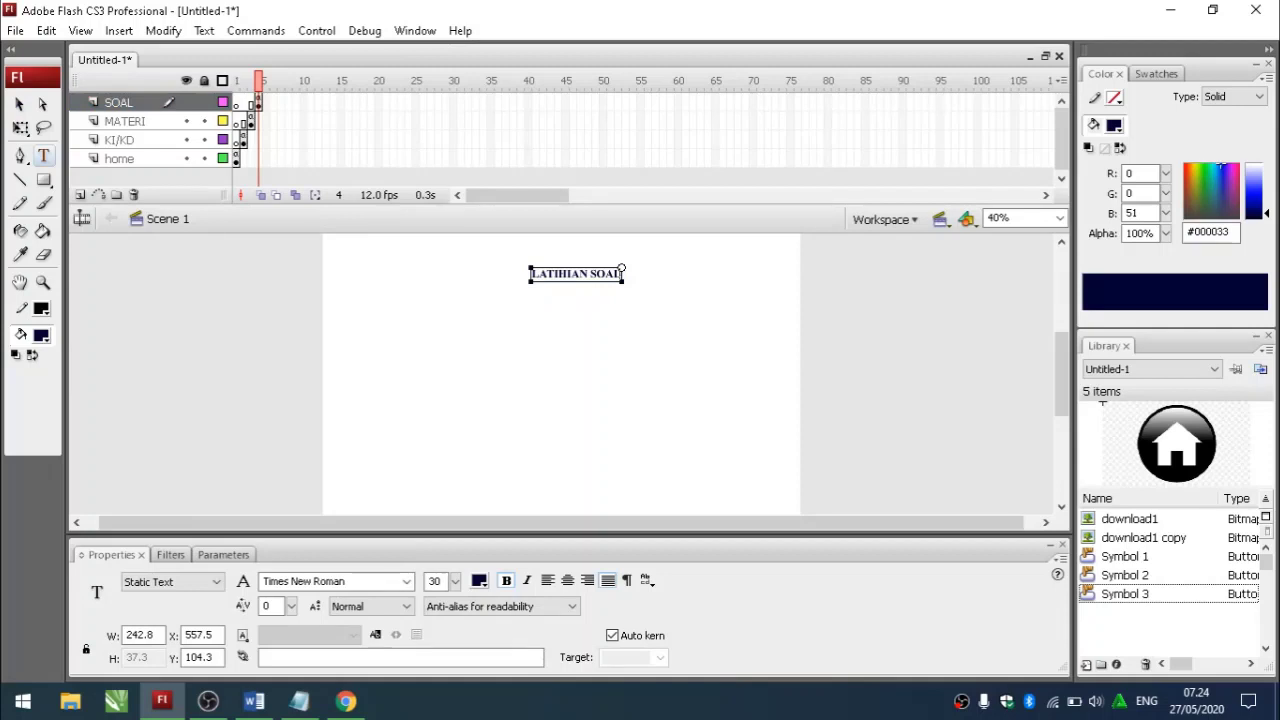
pyautogui.moveTo(562, 274); pyautogui.dragTo(531, 263)
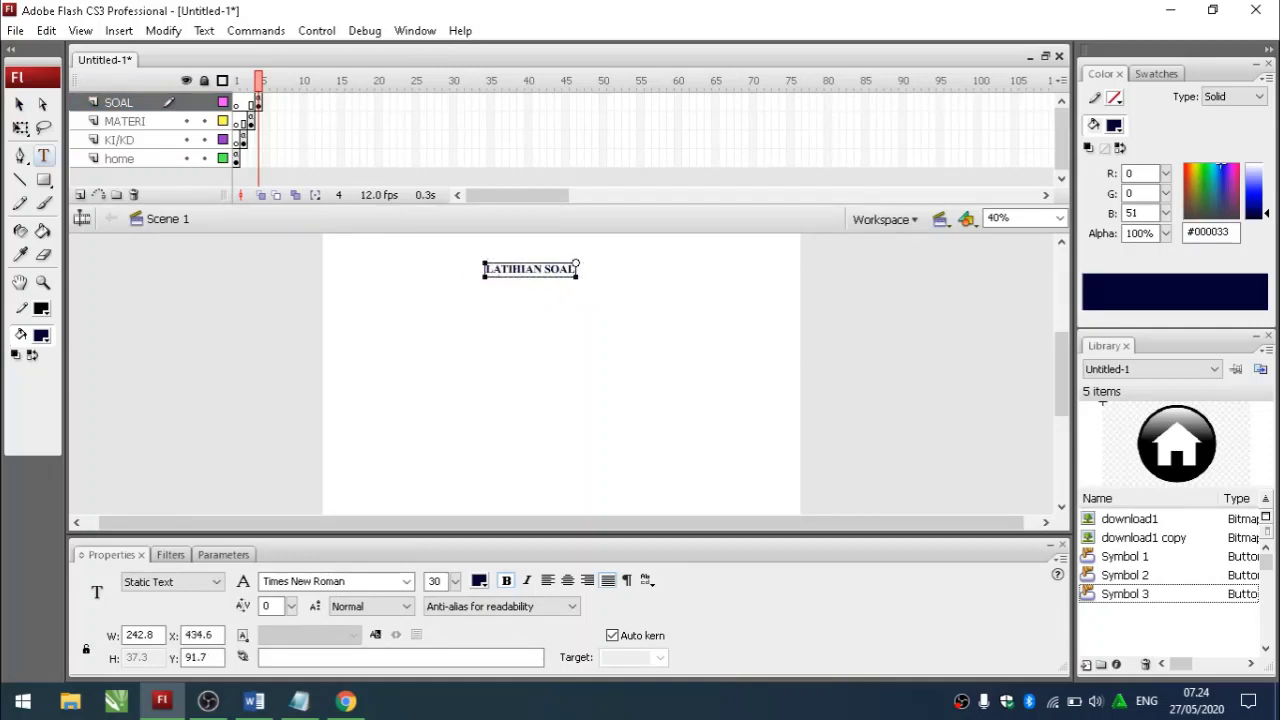
pyautogui.click(535, 330)
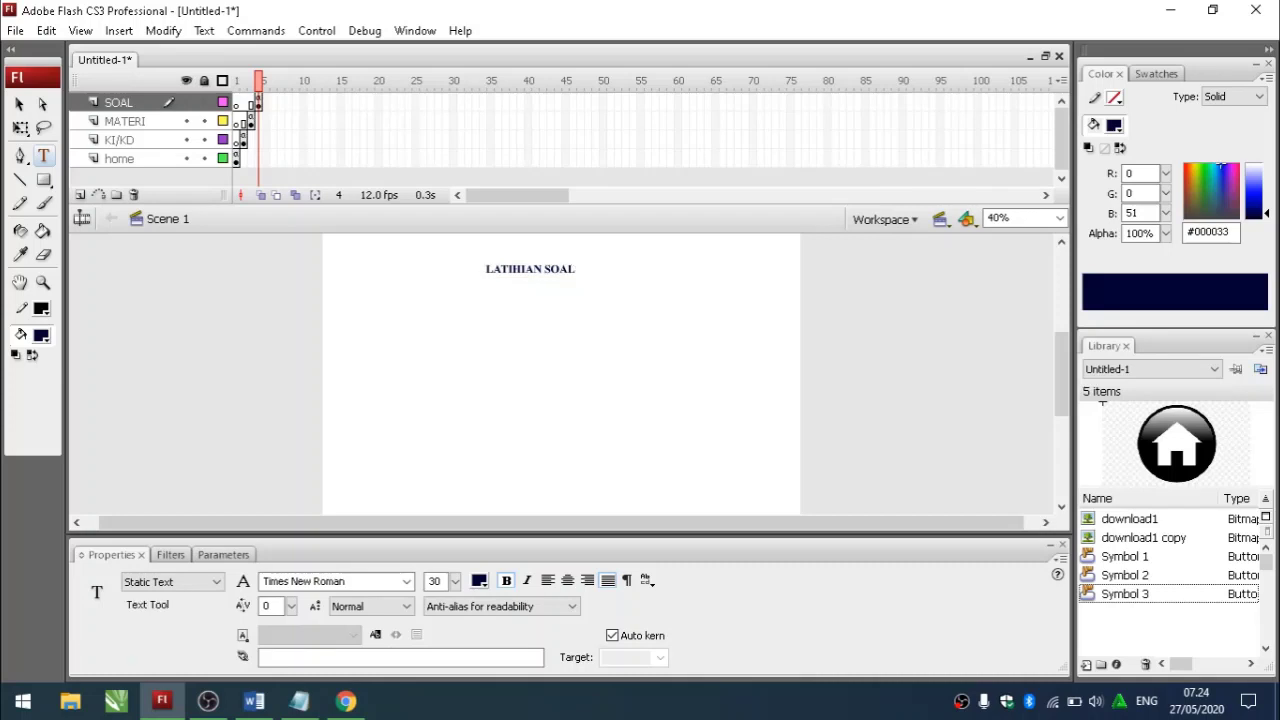
# - Run the movie test and check the KI/KD, MATERI and LATIHAN SOAL buttons, returning to the menu with the home buttons
pyautogui.hotkey('ctrl', 'Return')
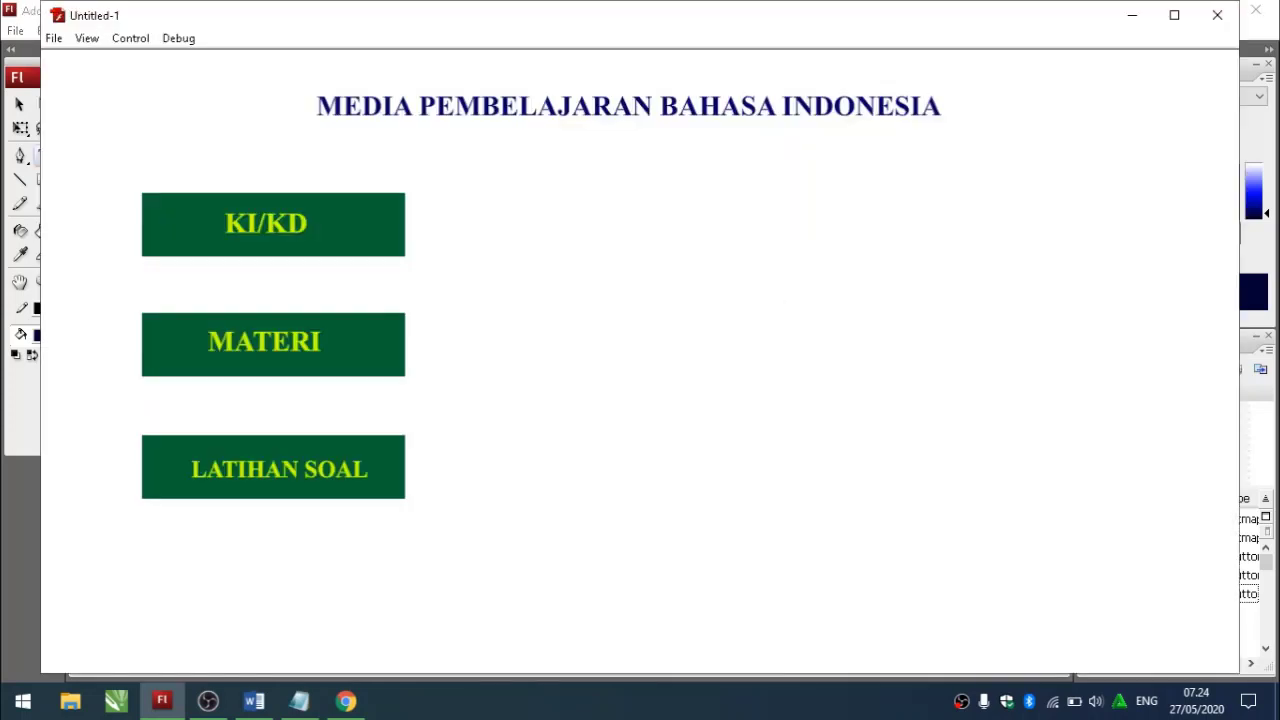
pyautogui.click(271, 222)
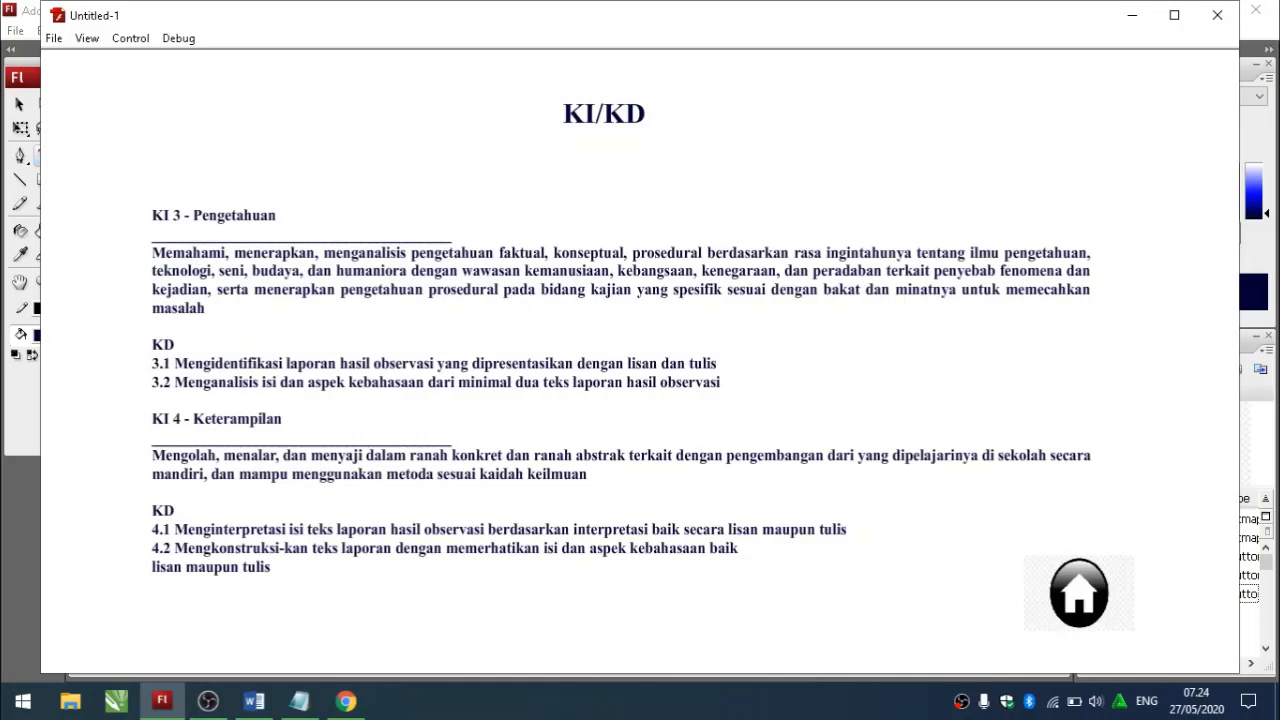
pyautogui.click(1079, 593)
pyautogui.click(271, 343)
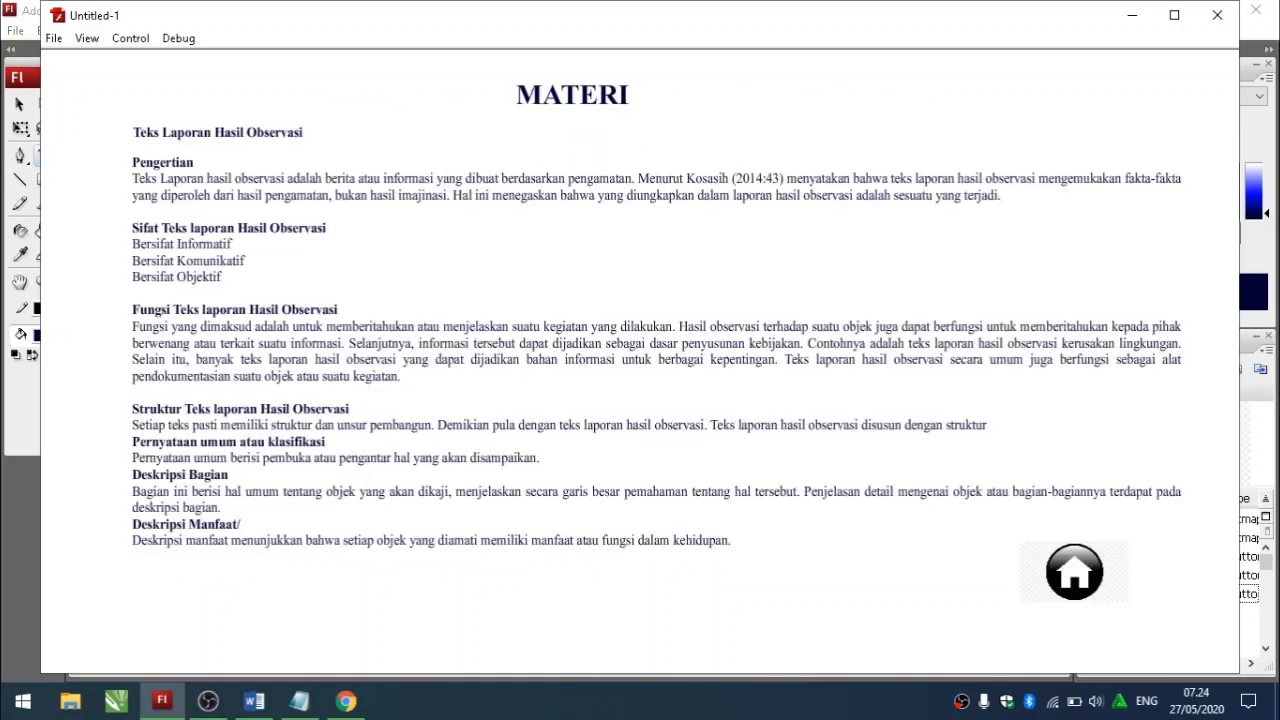
pyautogui.click(1074, 573)
pyautogui.click(273, 467)
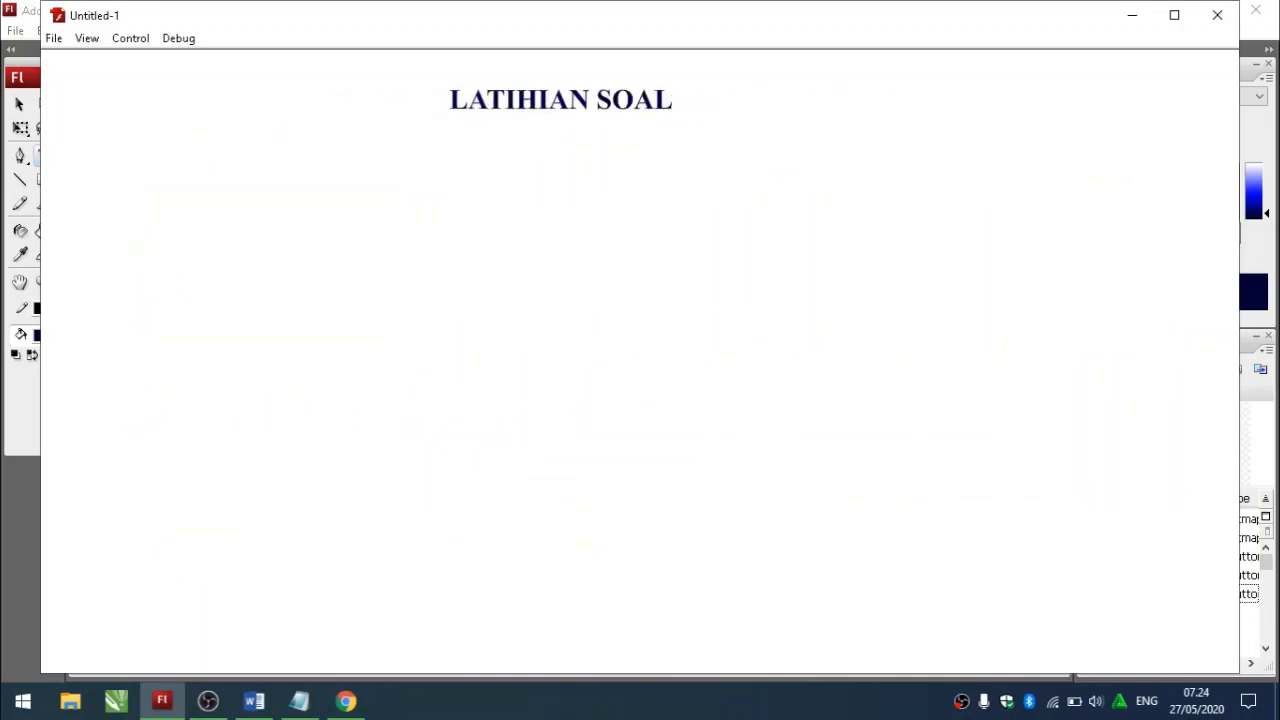
# - Close the movie test and correct the SOAL page title to "LATIHAN SOAL"
pyautogui.click(1217, 15)
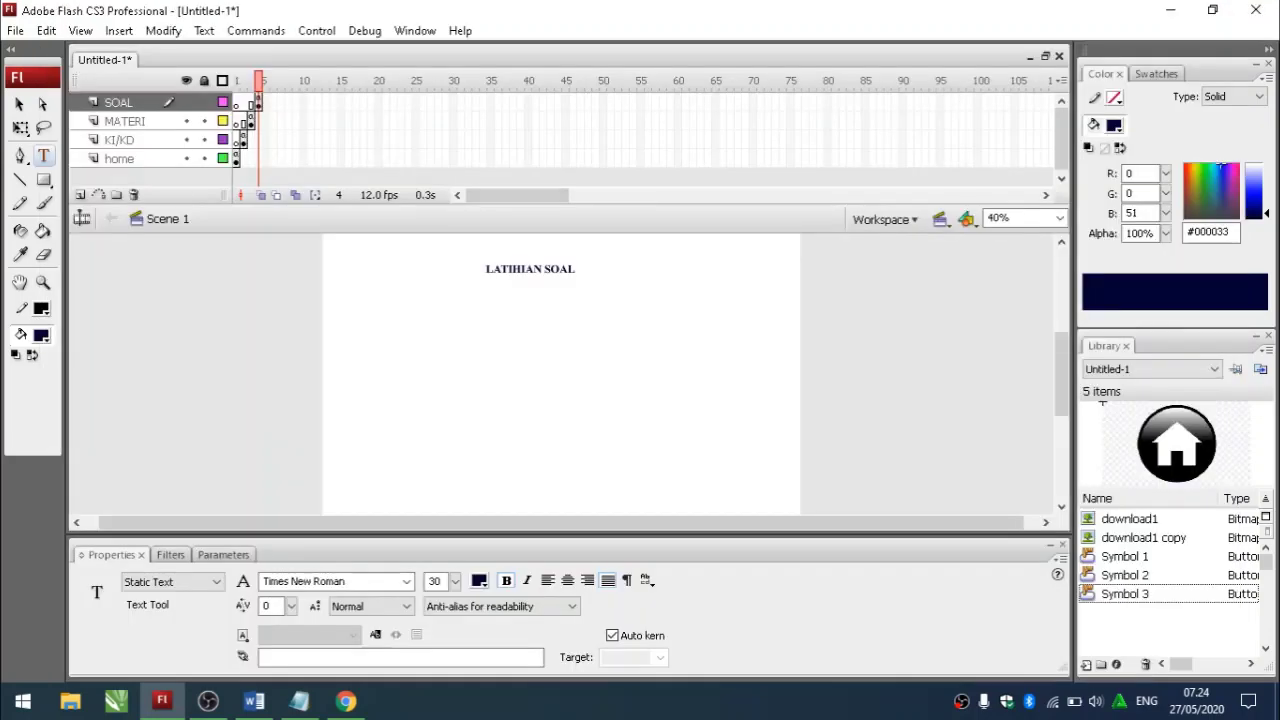
pyautogui.click(520, 269)
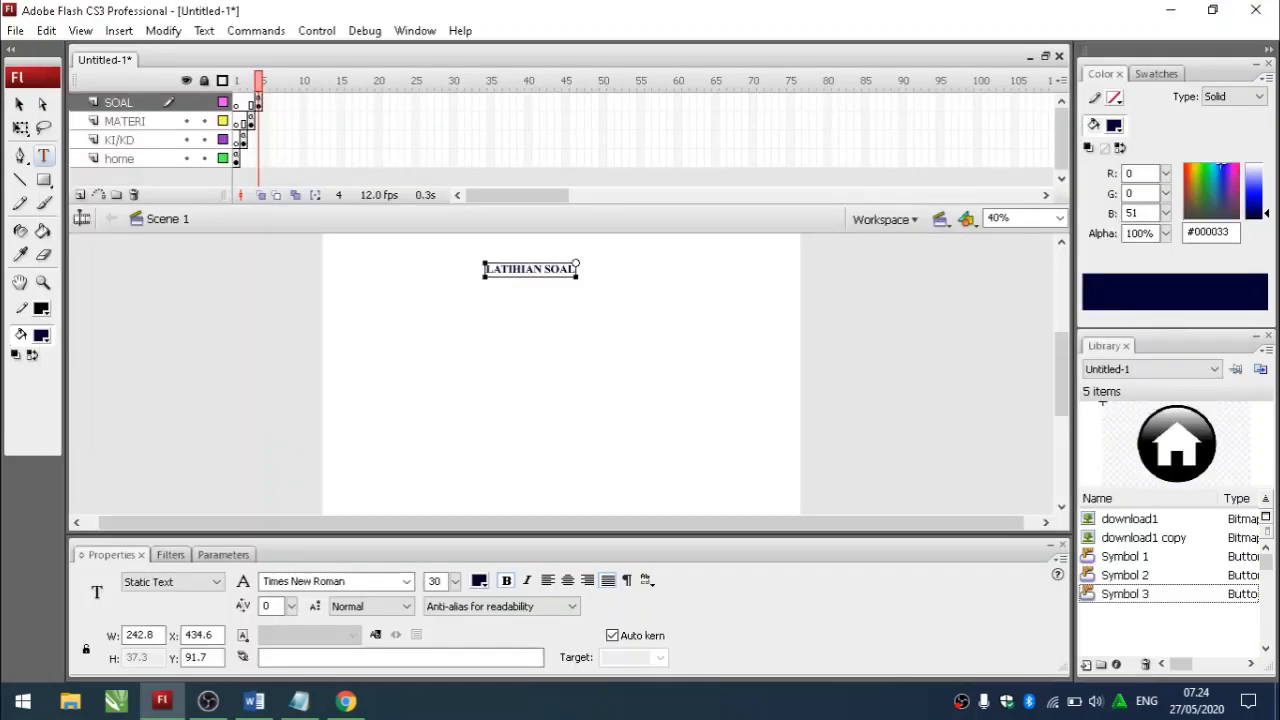
pyautogui.press('BackSpace')
pyautogui.press('Escape')
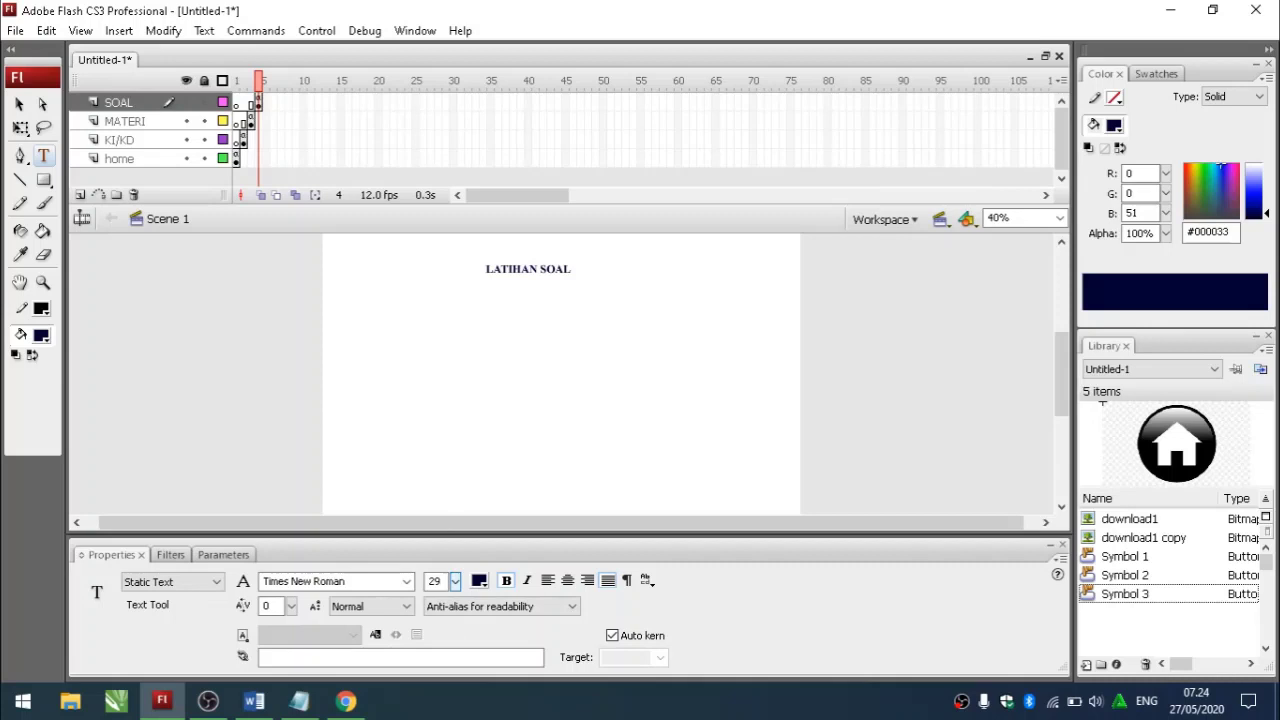
# - Add the 16 pt question "Jelaskan pengertian teks laporan hasil observasi!" below the title at about X 176, Y 172
pyautogui.doubleClick(434, 581)
pyautogui.write('16')
pyautogui.click(547, 474)
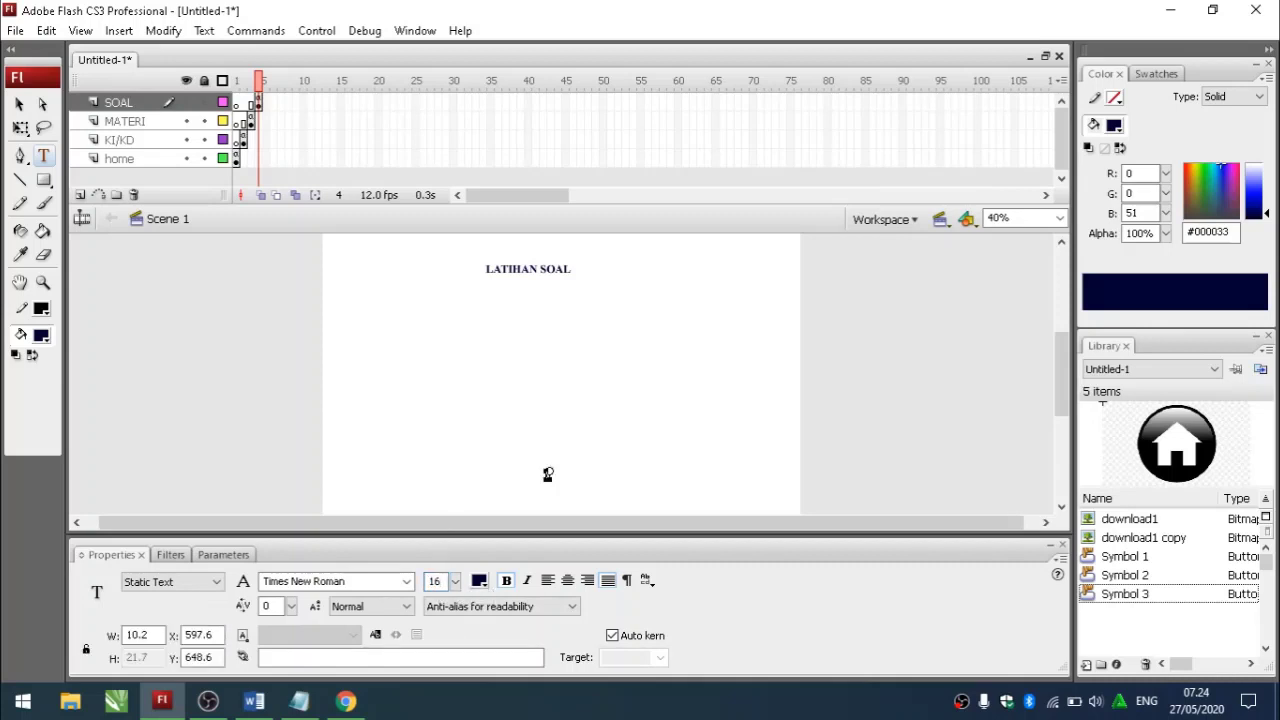
pyautogui.press('Escape')
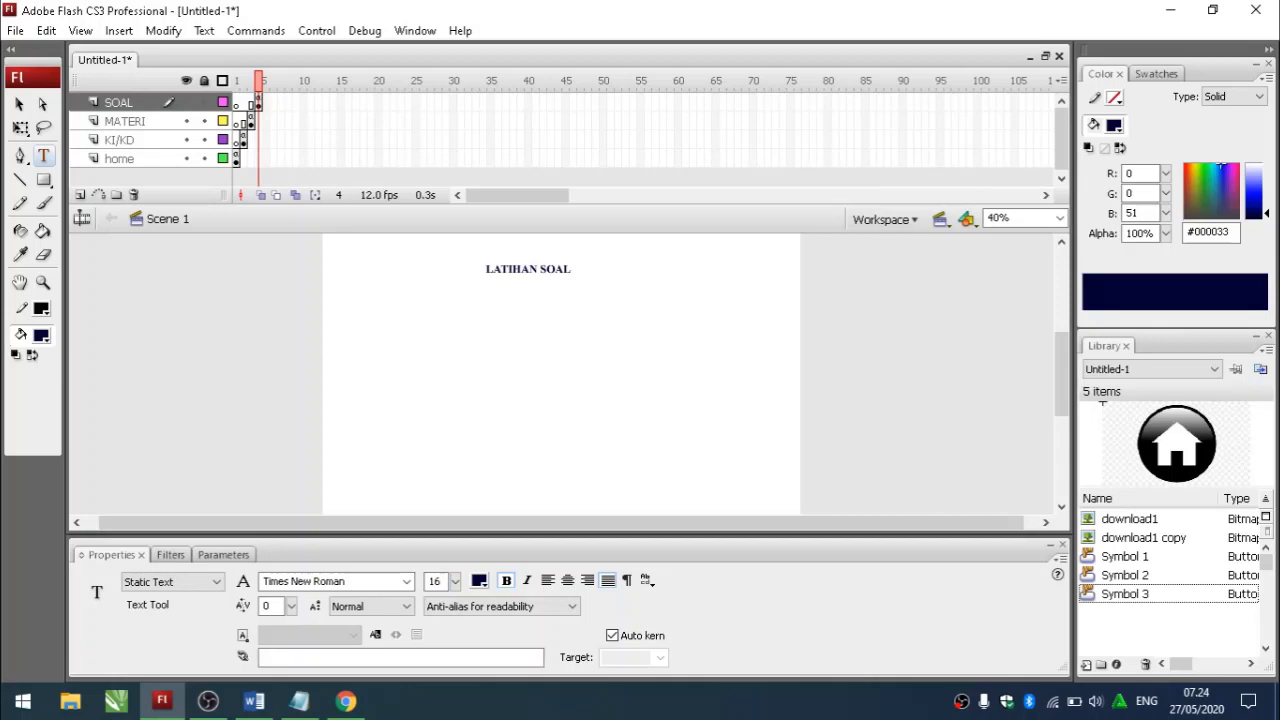
pyautogui.click(390, 296)
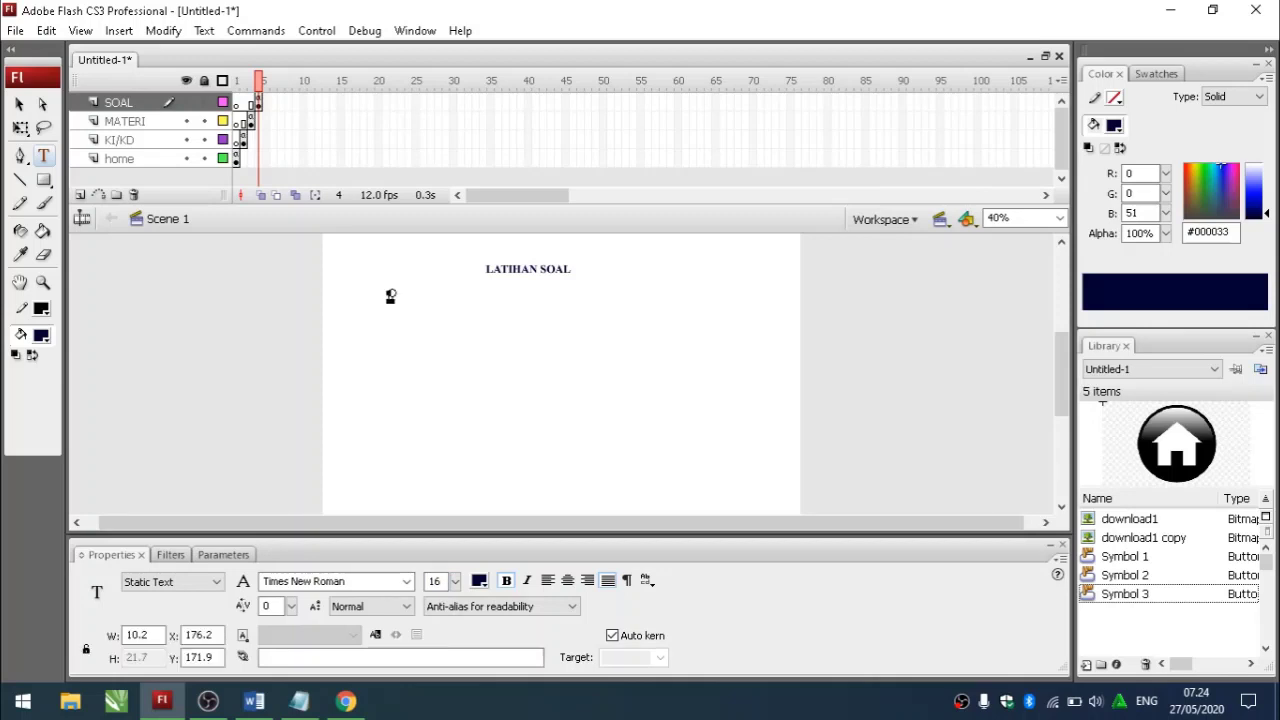
pyautogui.write('Jelaskan peng')
pyautogui.press('BackSpace')
pyautogui.press('BackSpace')
pyautogui.press('BackSpace')
pyautogui.press('BackSpace')
pyautogui.write('pengertian te teks laporan')
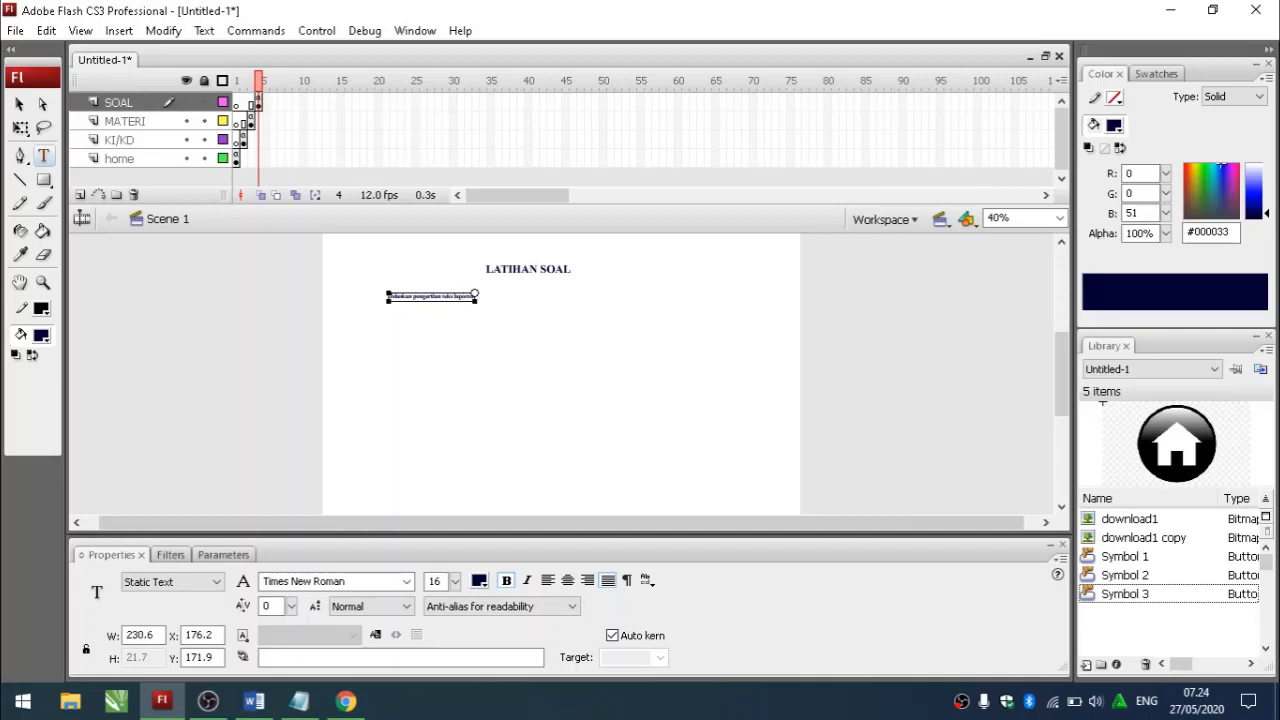
pyautogui.write(' hasil observasi!')
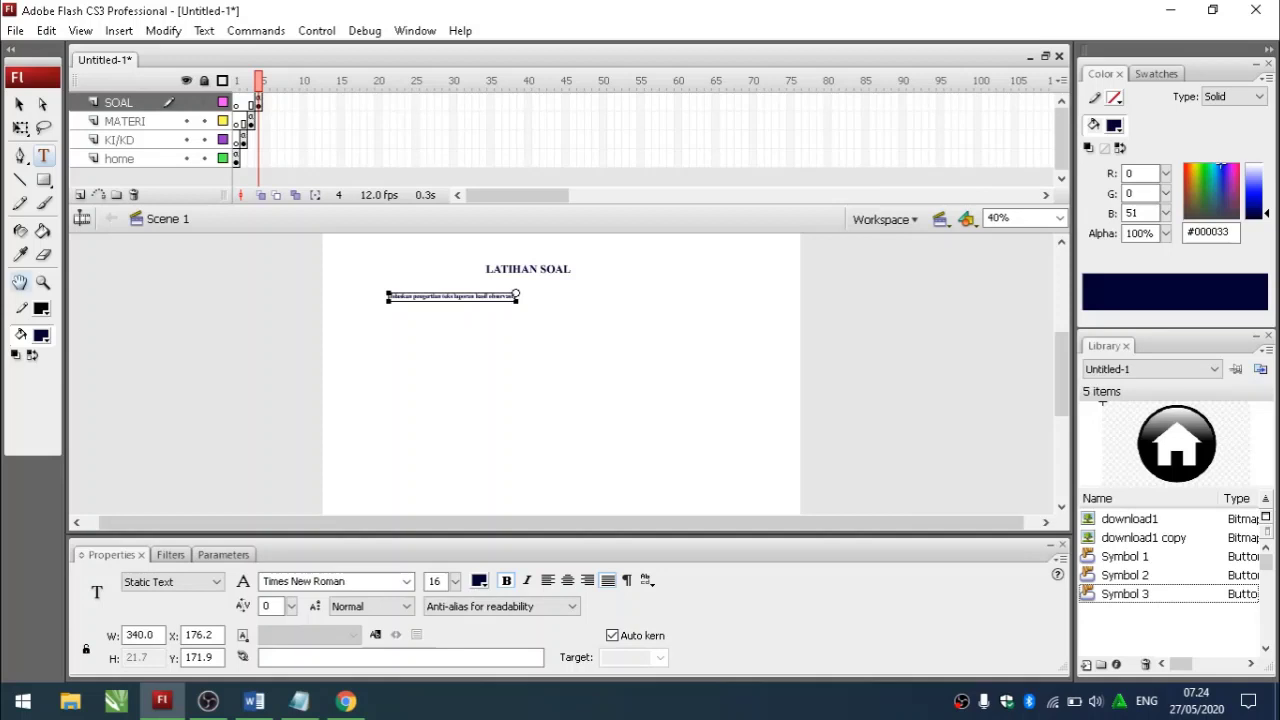
# - Number the question with "1. " and add an empty second line below it in the same text block
pyautogui.click(43, 282)
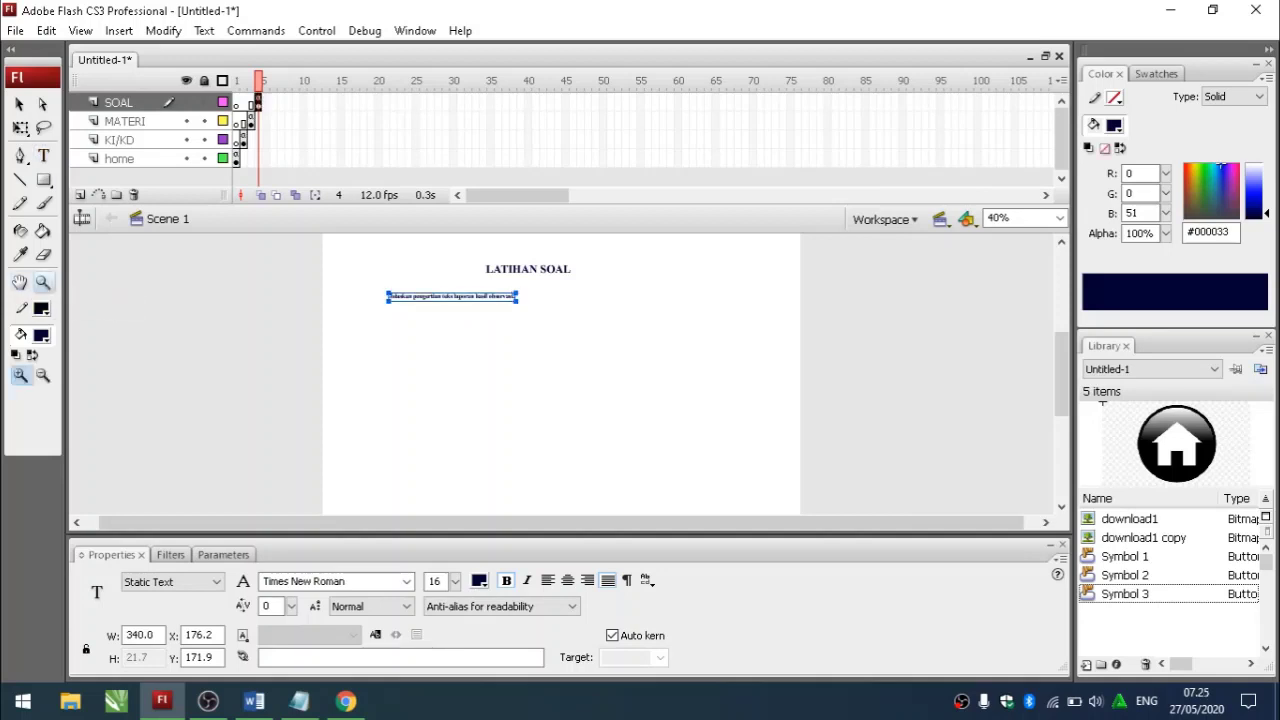
pyautogui.click(468, 314)
pyautogui.click(584, 371)
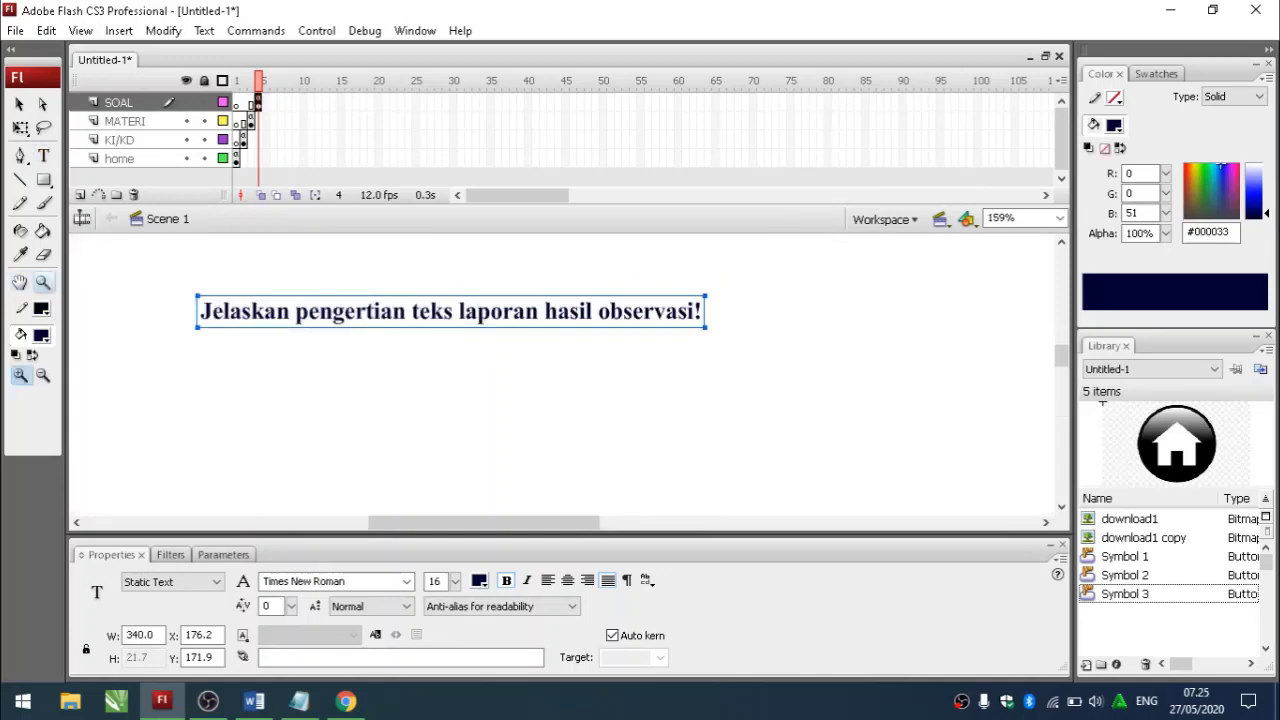
pyautogui.press('t')
pyautogui.click(703, 312)
pyautogui.press('Return')
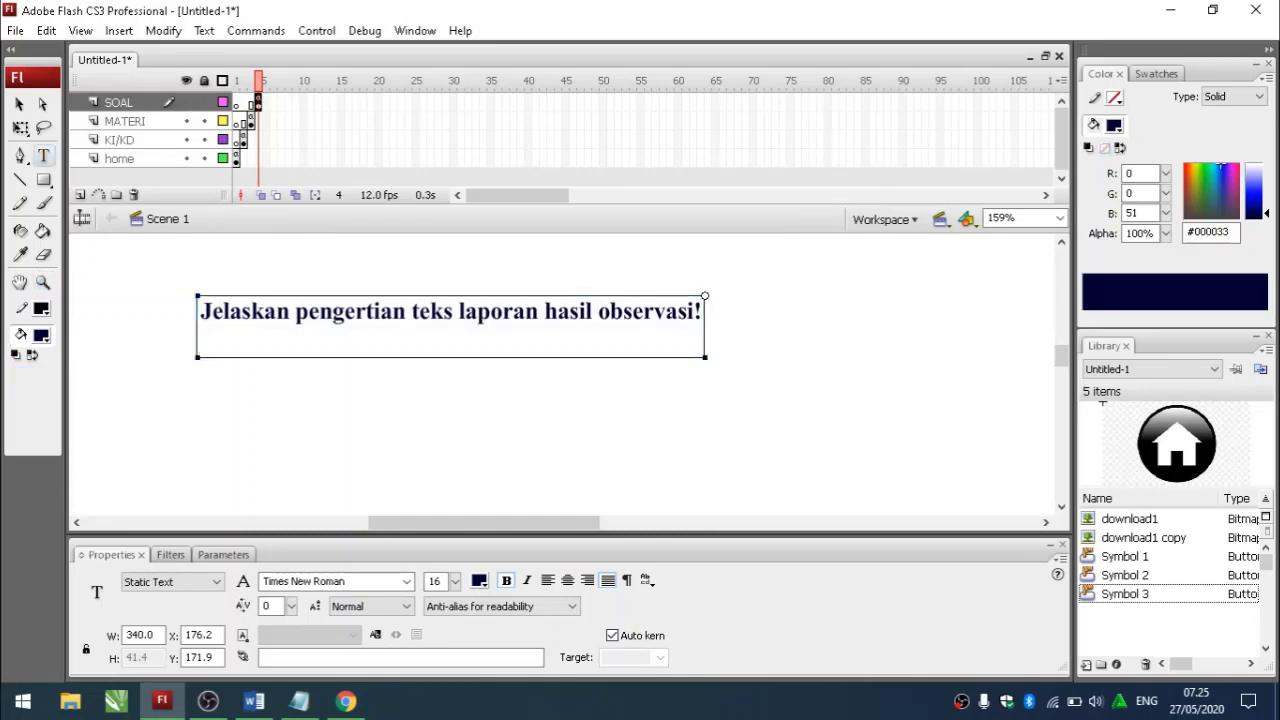
pyautogui.press('Up')
pyautogui.write('1.')
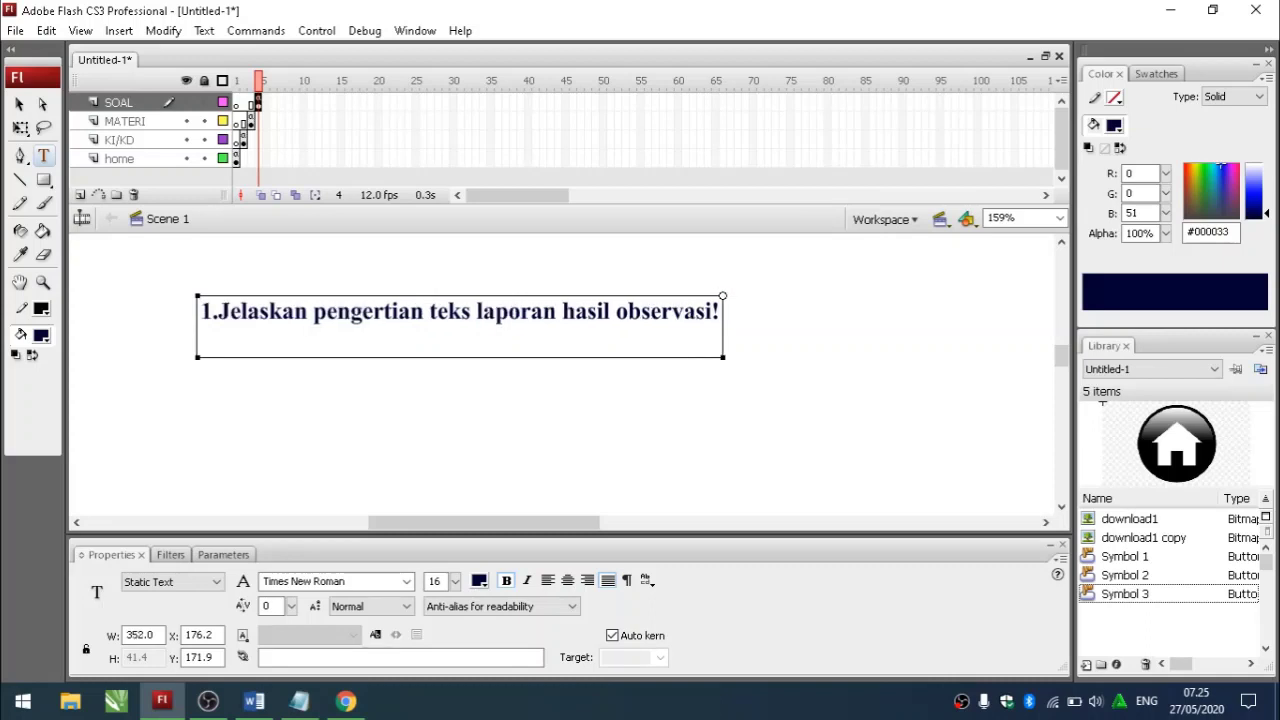
pyautogui.press('Down')
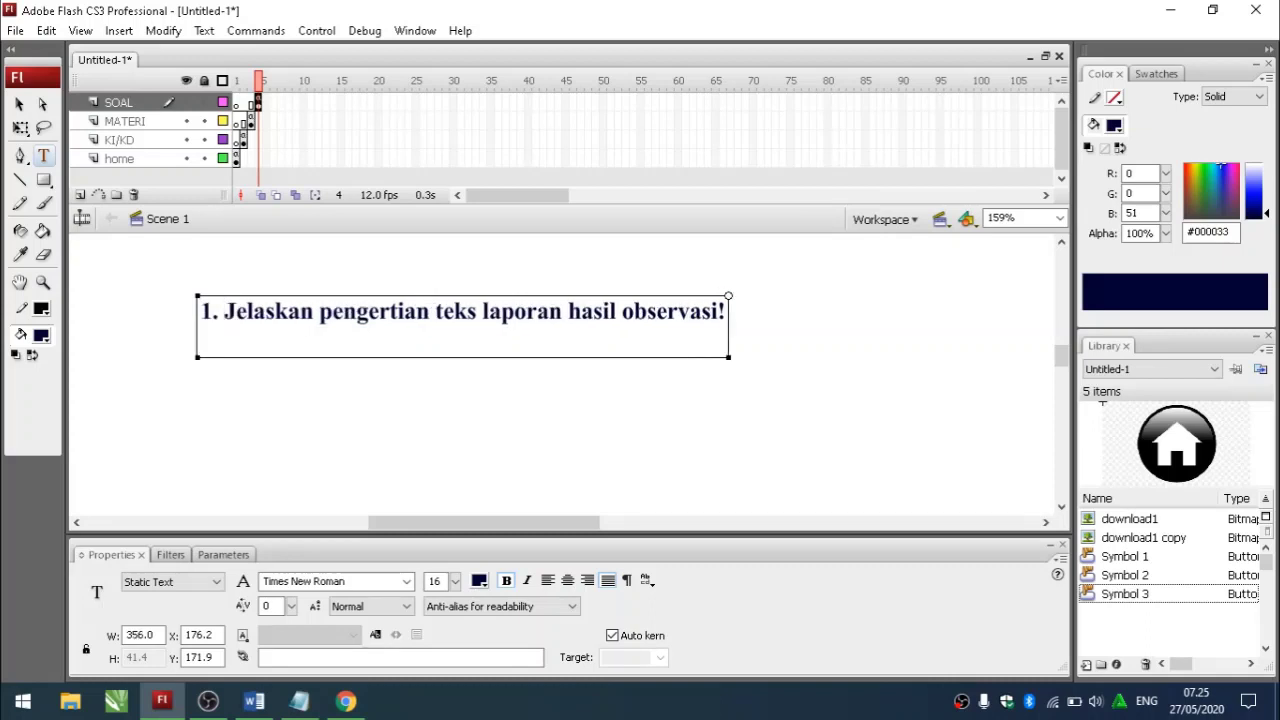
# - Enter the second line "2. Sebutkan dan jelaskan struktur teks laporan hasil observasi dan berikan contohnya!" and finish the text block
pyautogui.write('2. Sebutkan ja')
pyautogui.press('BackSpace')
pyautogui.press('BackSpace')
pyautogui.write('dan jelaskan')
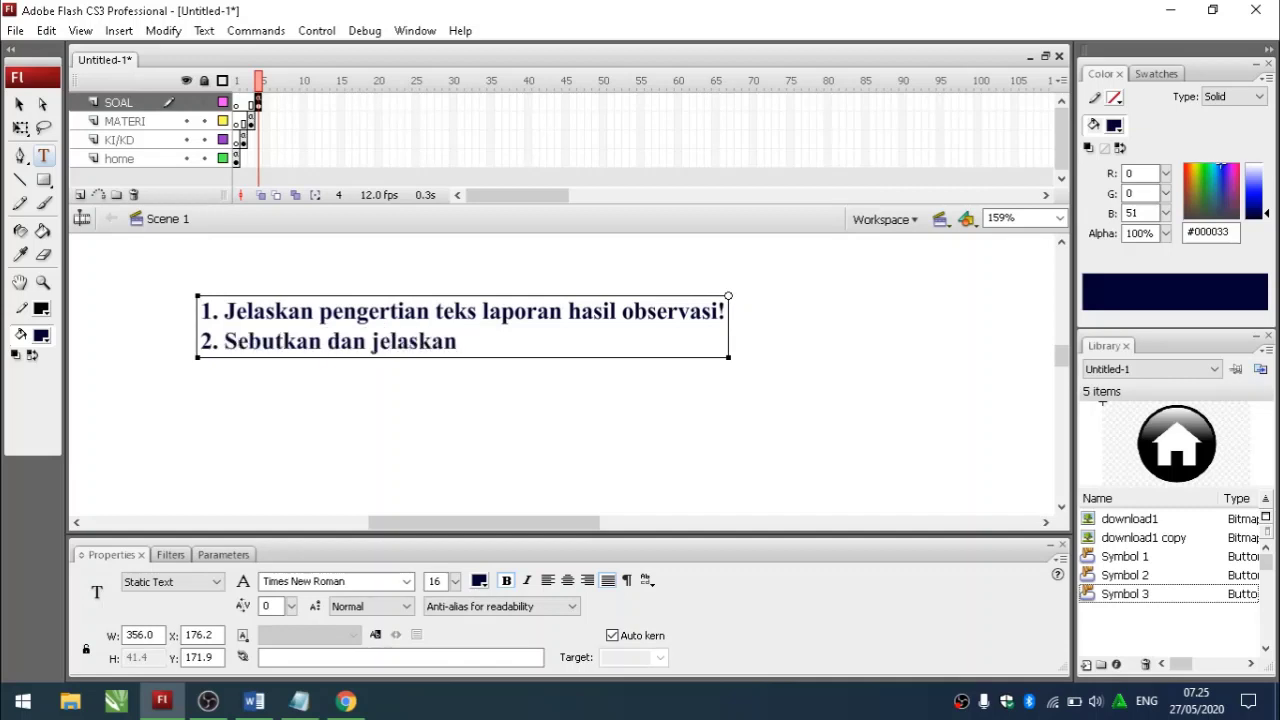
pyautogui.write(' struktur')
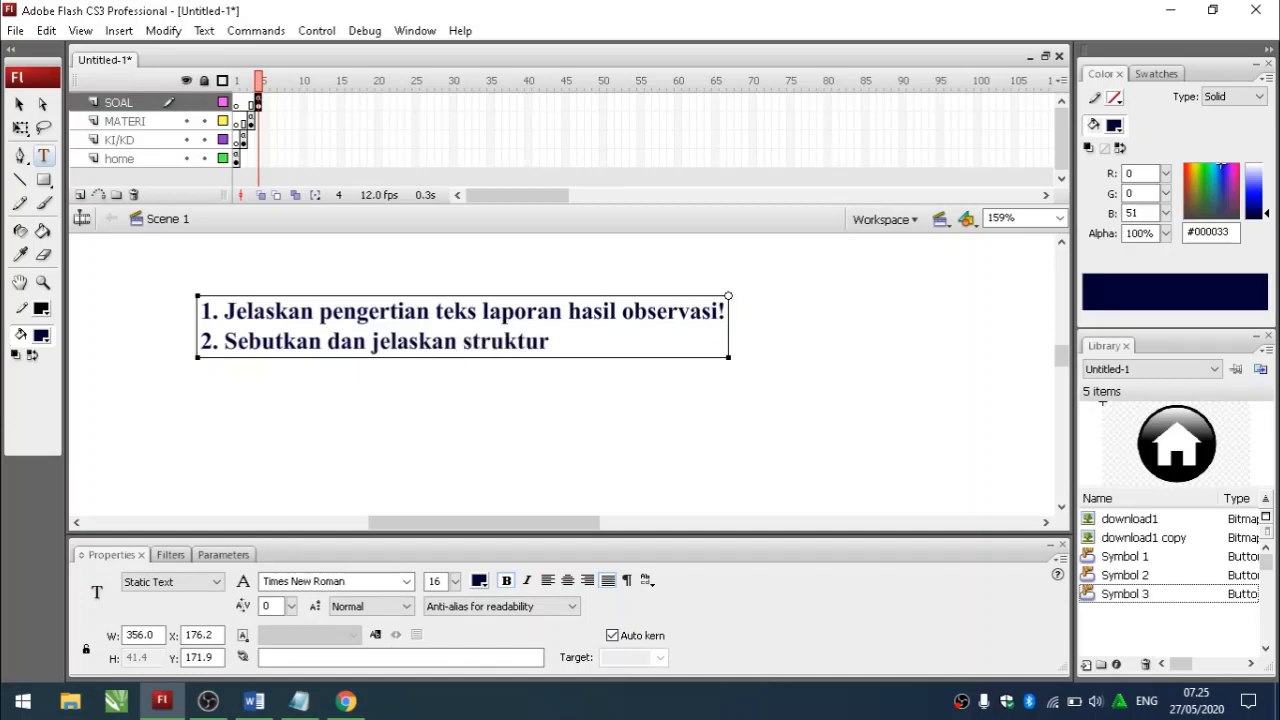
pyautogui.write(' teks lap')
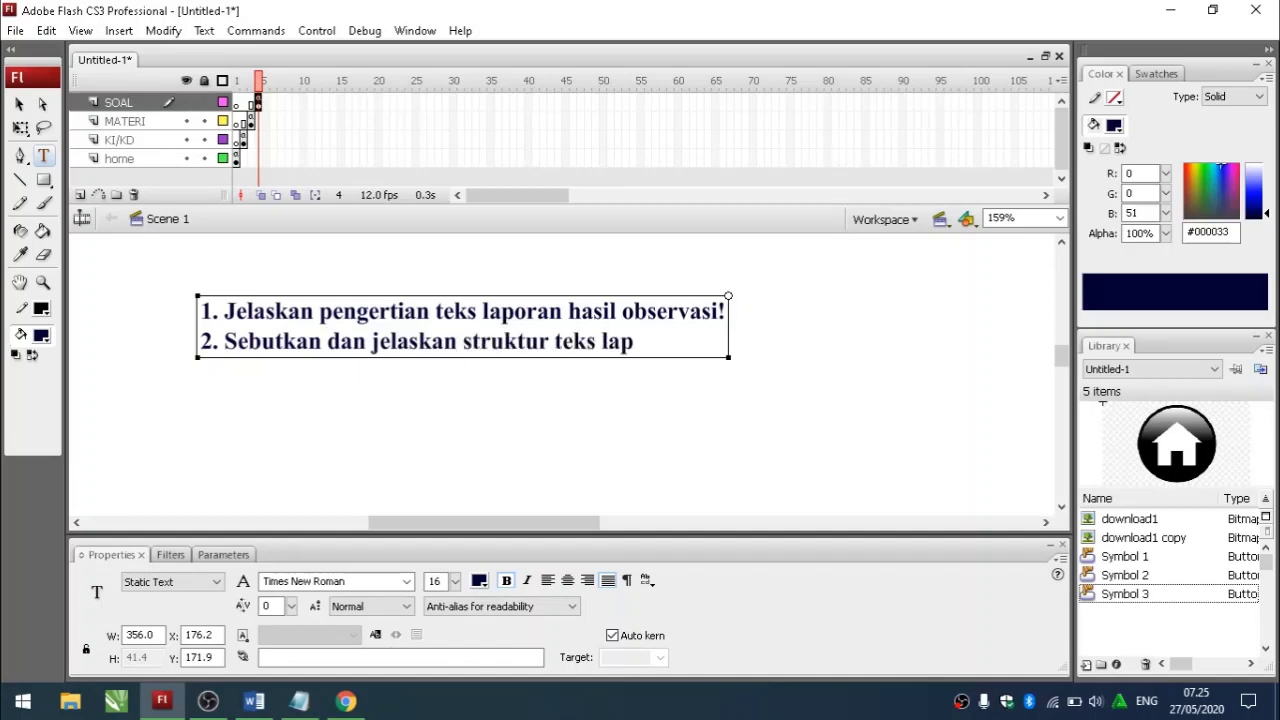
pyautogui.write('oran hasil ')
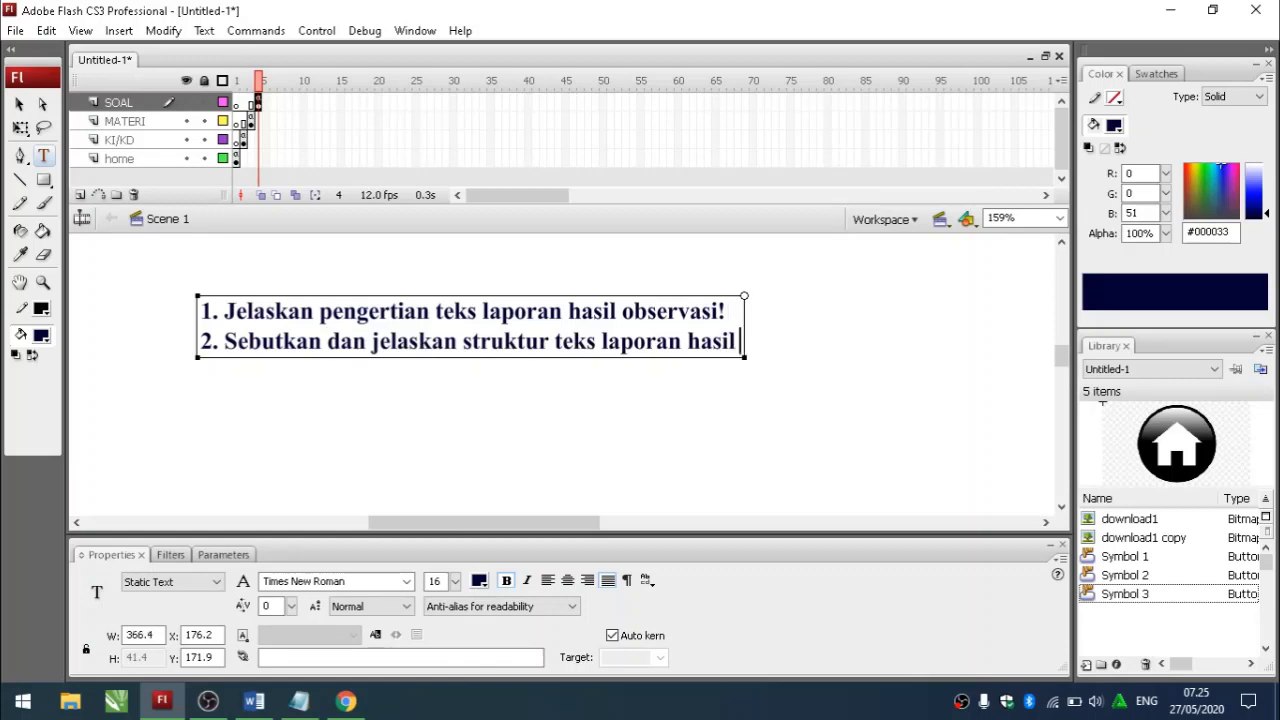
pyautogui.write('observa')
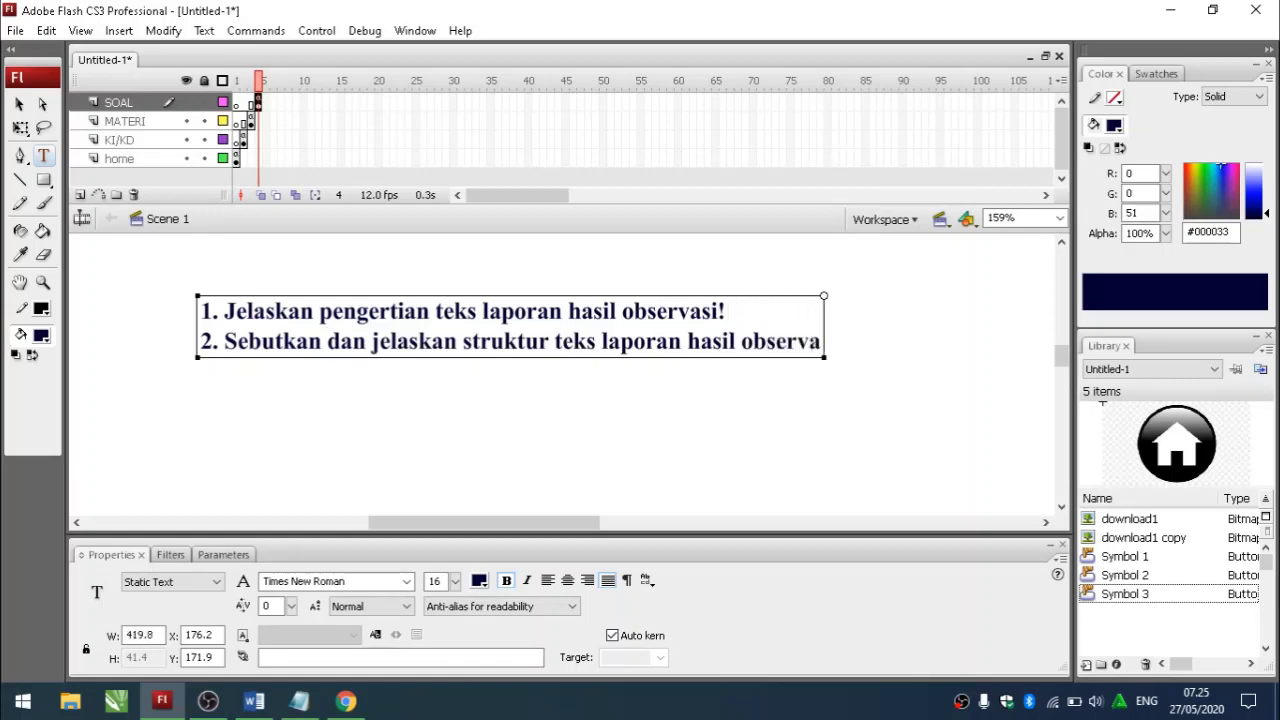
pyautogui.write('si dan b')
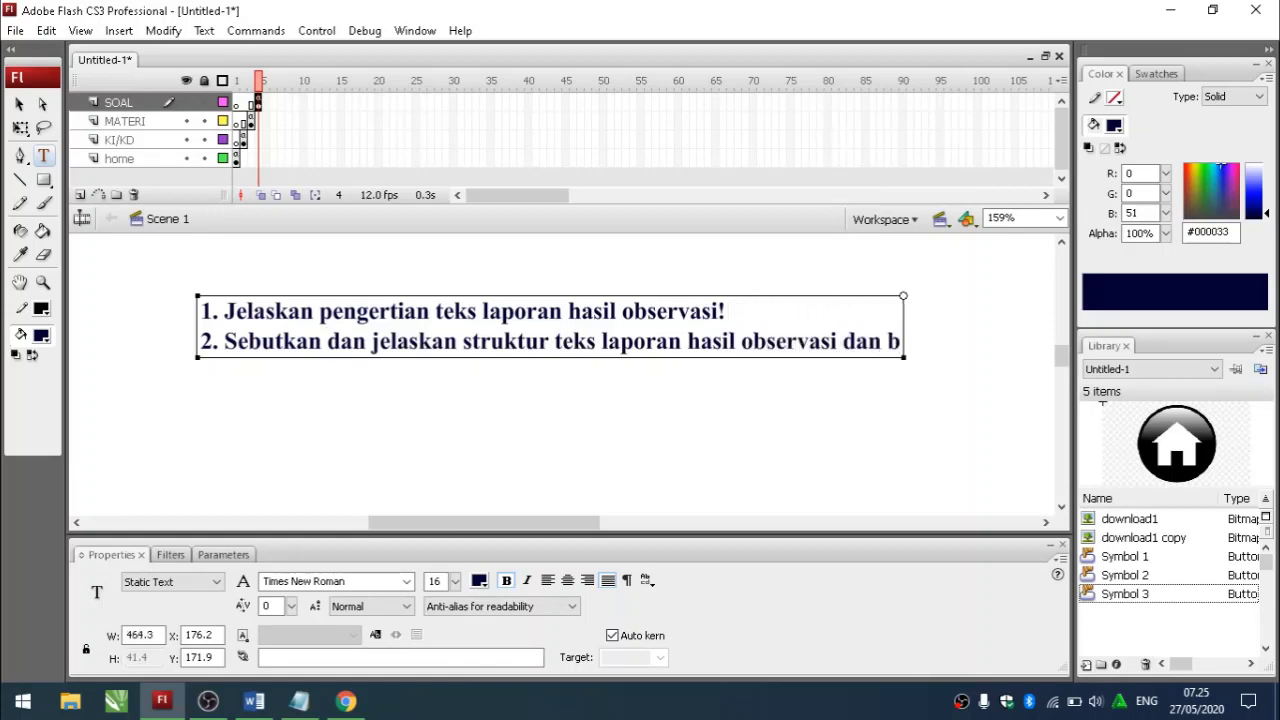
pyautogui.write('erikan cont')
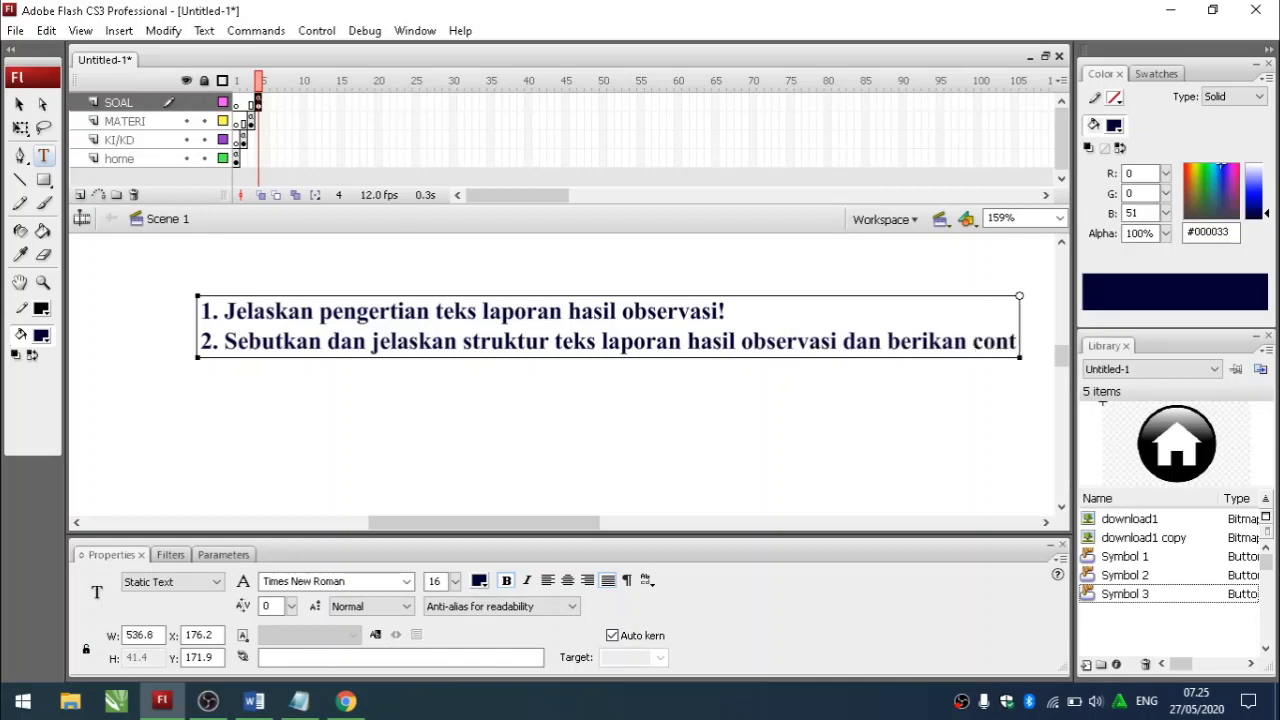
pyautogui.write('ohnya')
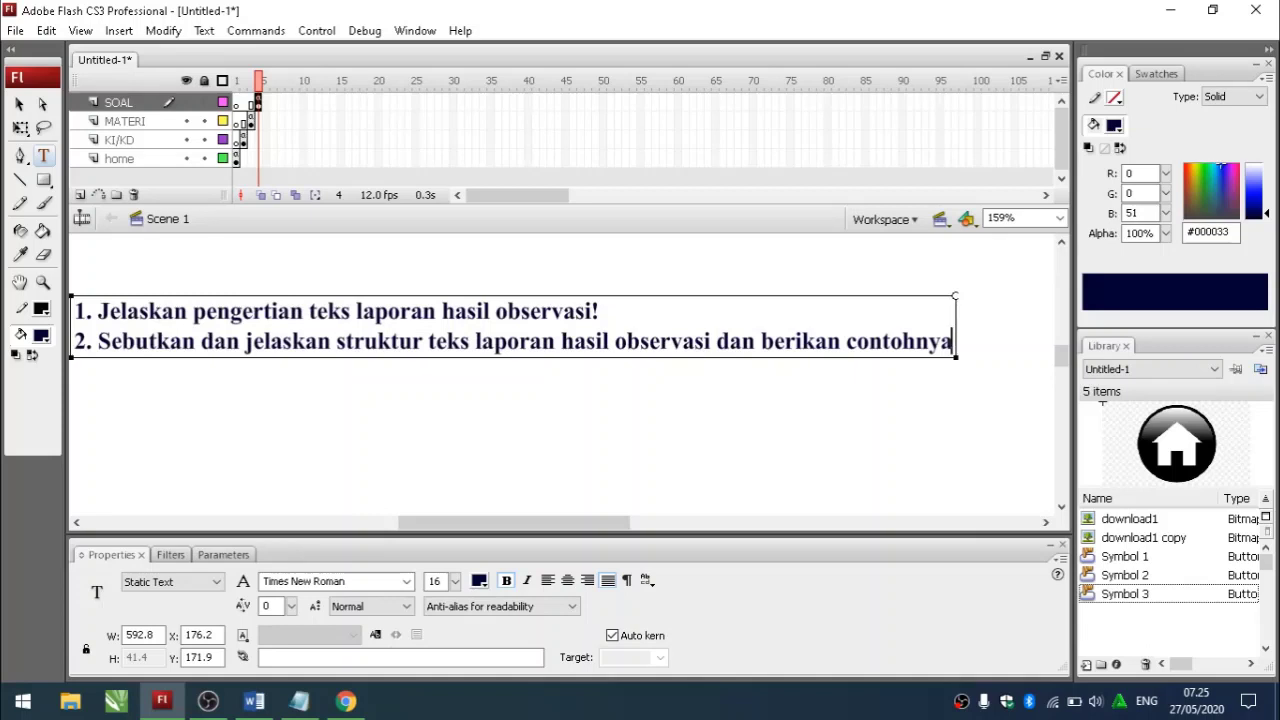
pyautogui.write('!')
pyautogui.press('Escape')
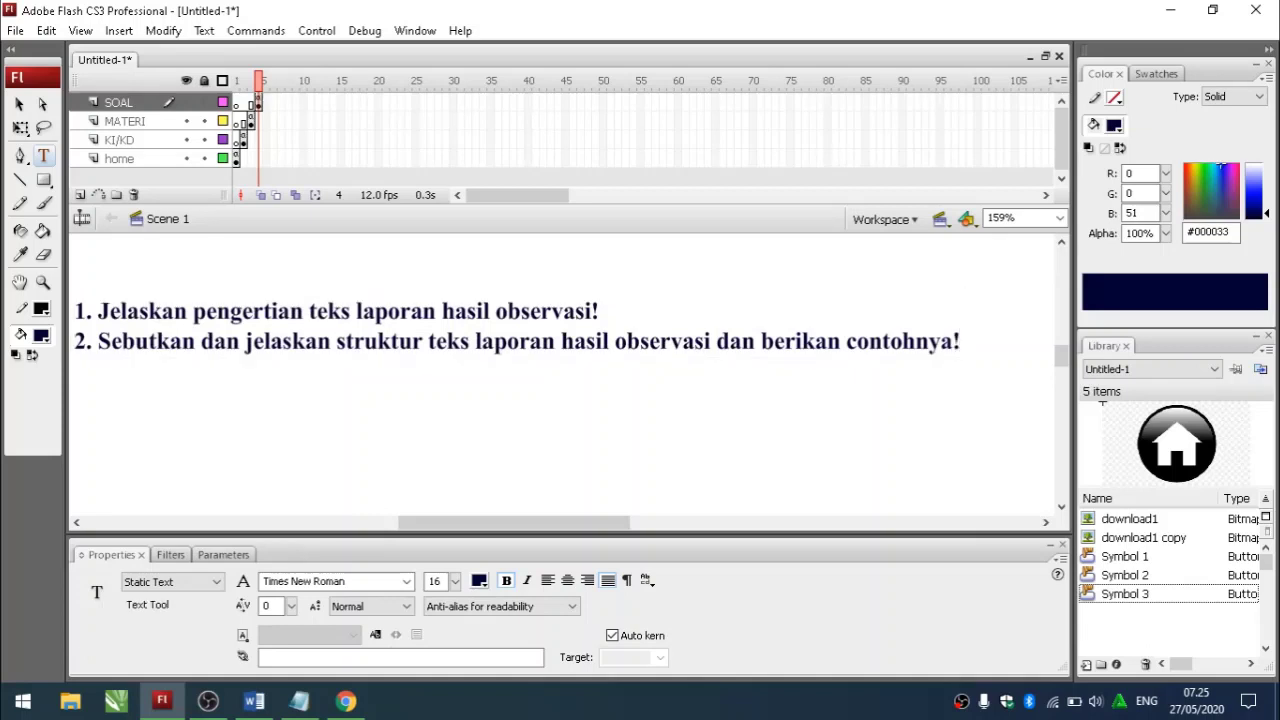
pyautogui.hotkey('ctrl', '-')
pyautogui.hotkey('ctrl', '-')
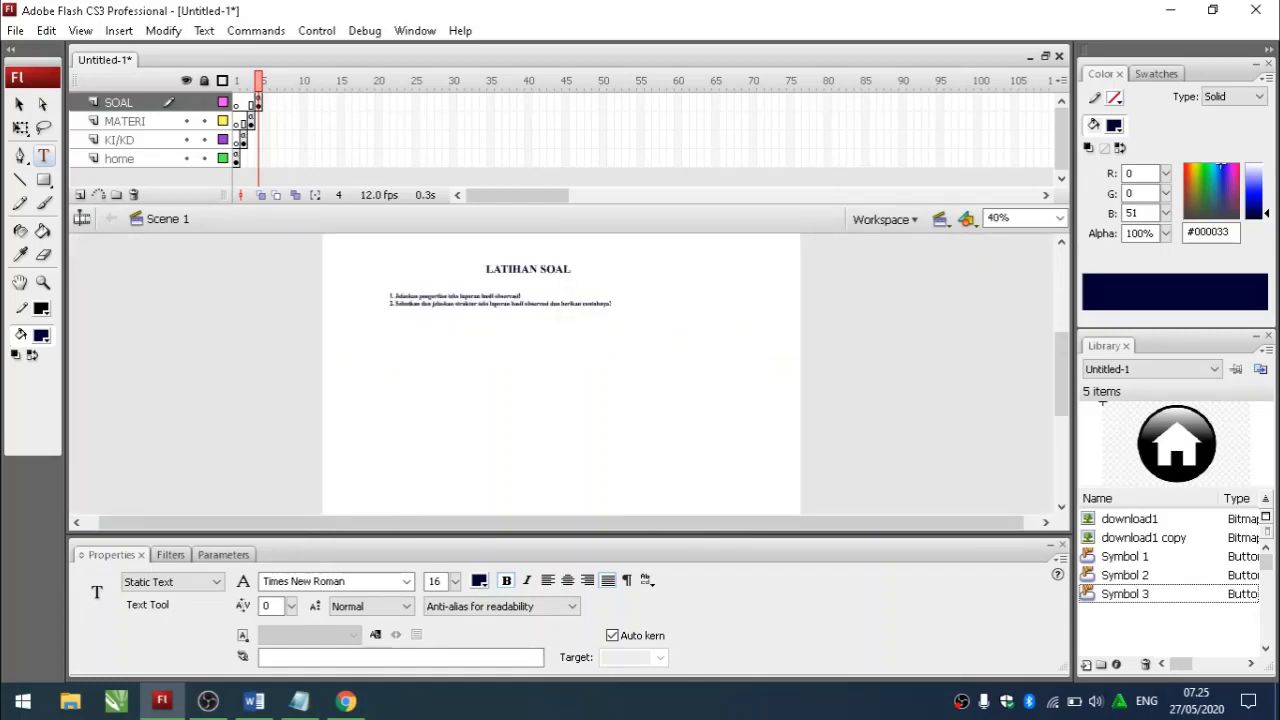
# - Import the black home icon picture to the stage of the LATIHAN SOAL page
pyautogui.click(15, 31)
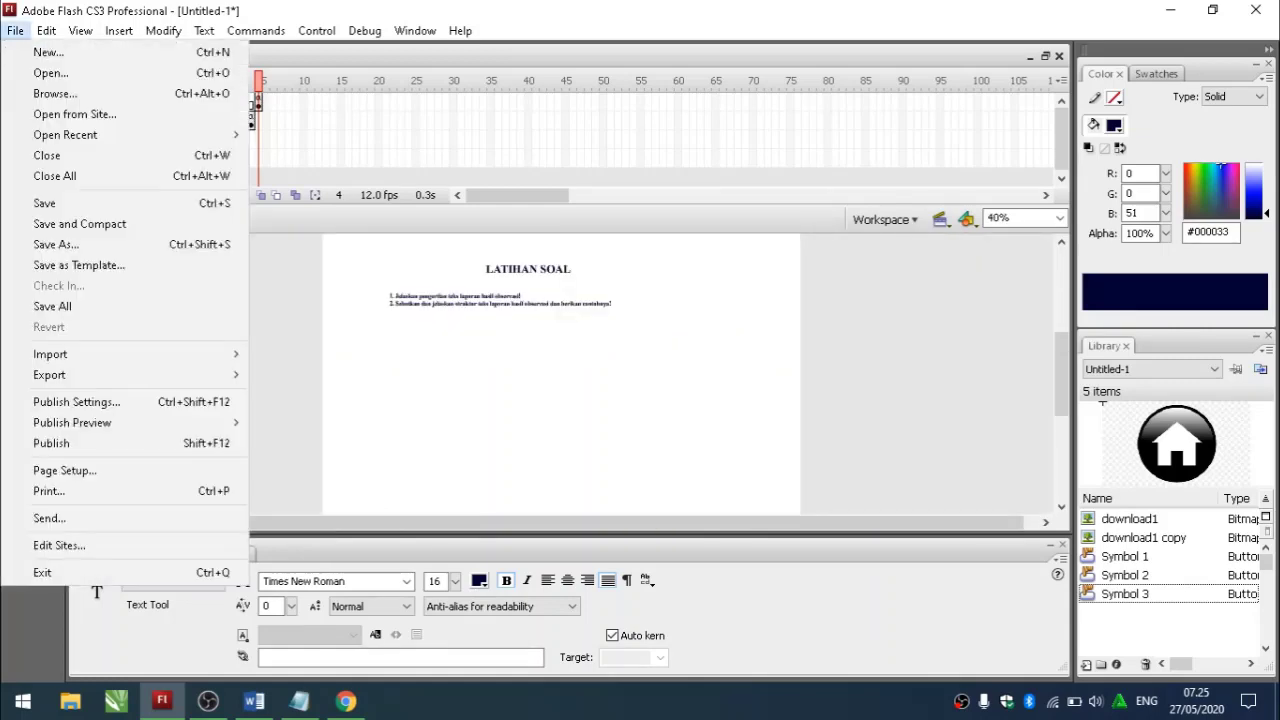
pyautogui.press('Down')
pyautogui.press('Down')
pyautogui.press('Down')
pyautogui.press('Down')
pyautogui.press('Down')
pyautogui.press('Down')
pyautogui.press('Down')
pyautogui.press('Down')
pyautogui.press('Right')
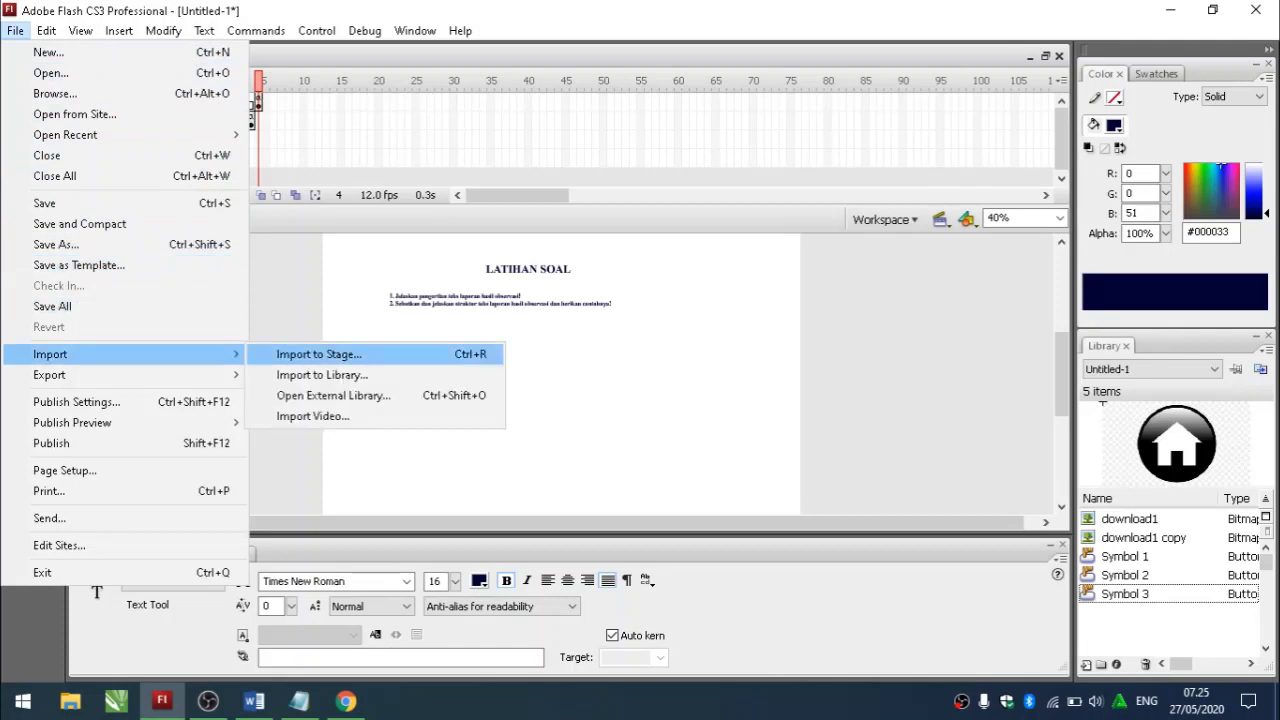
pyautogui.press('Return')
pyautogui.doubleClick(622, 232)
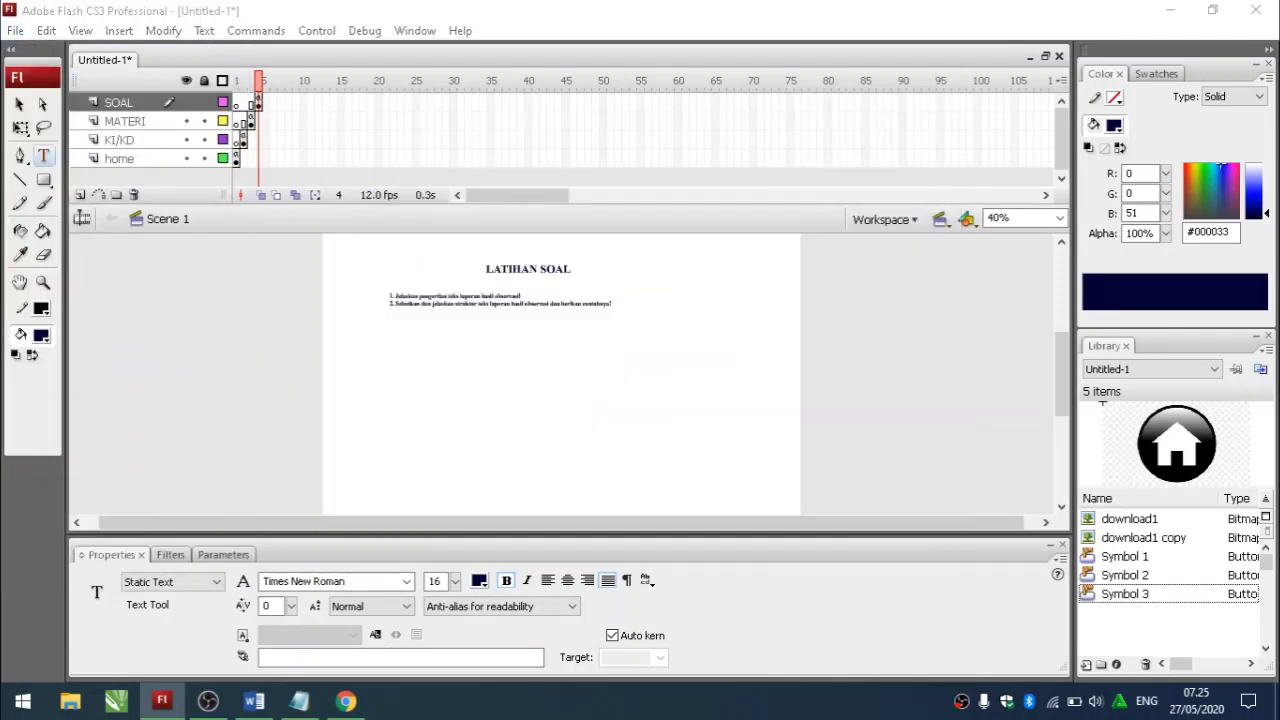
pyautogui.press('Return')
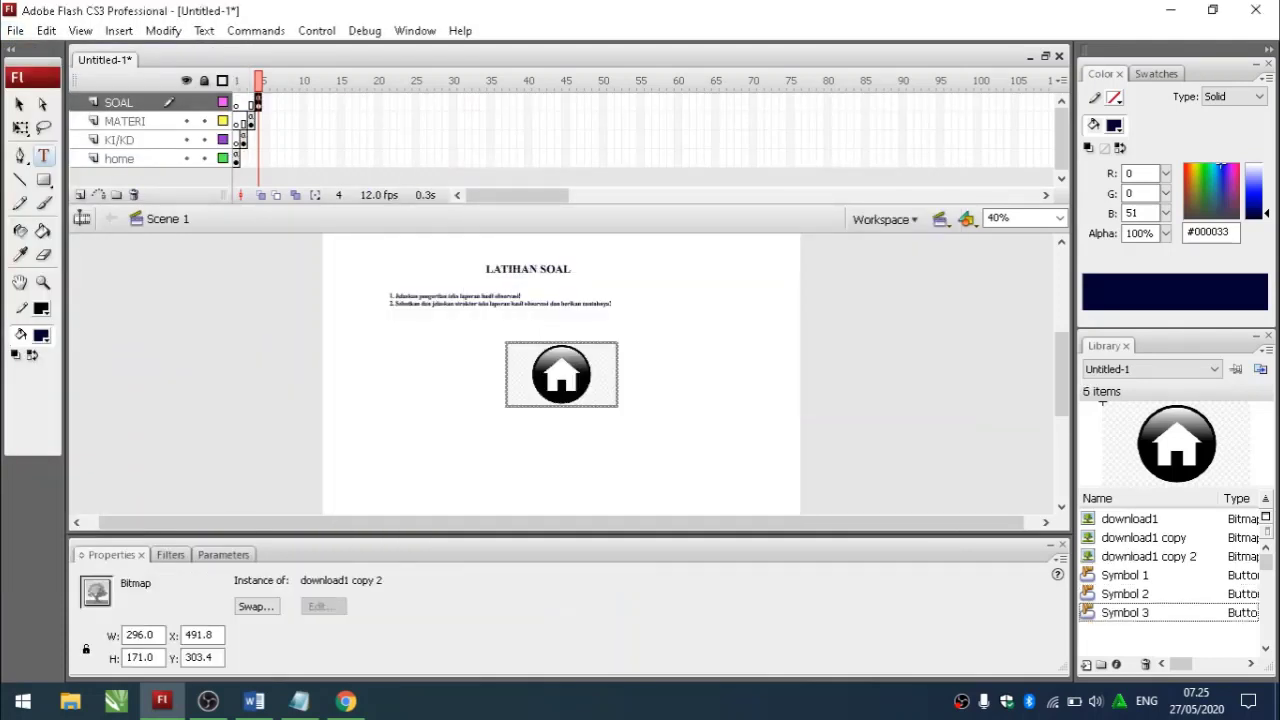
# - Scale the home icon to about 110 x 66 and place it near the page's lower-right corner at about X 1046, Y 612
pyautogui.click(587, 389)
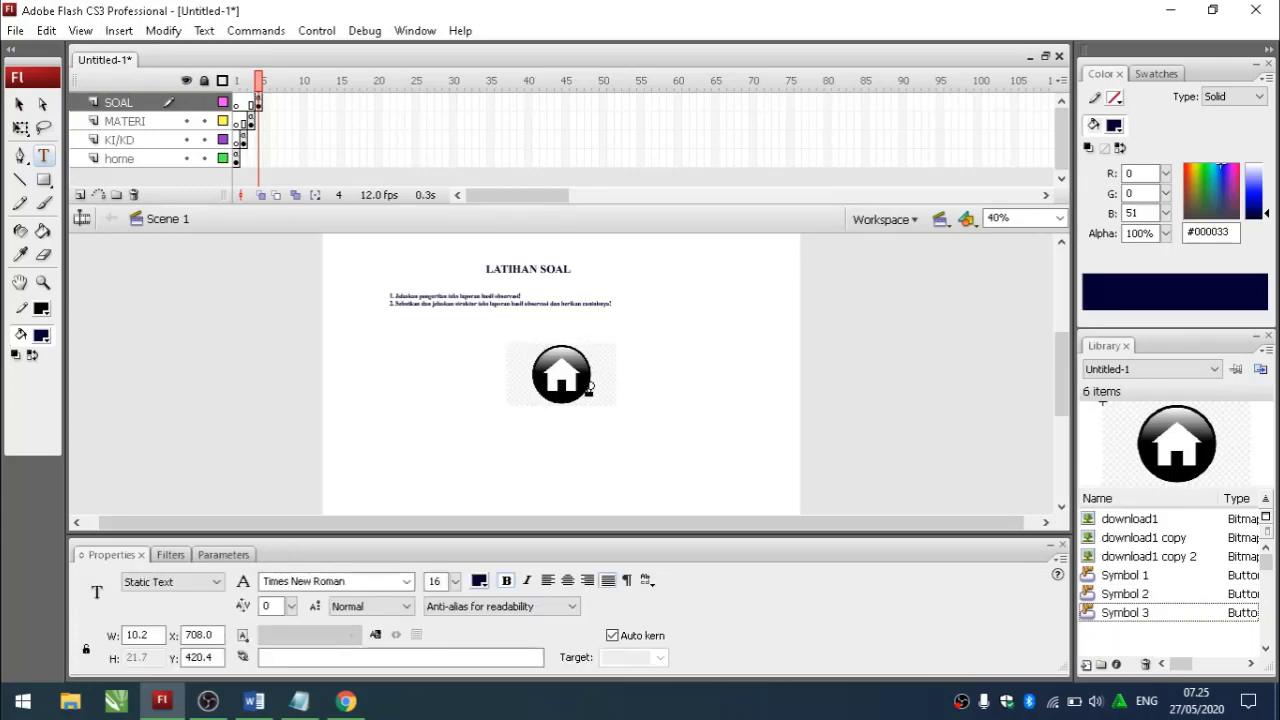
pyautogui.click(20, 127)
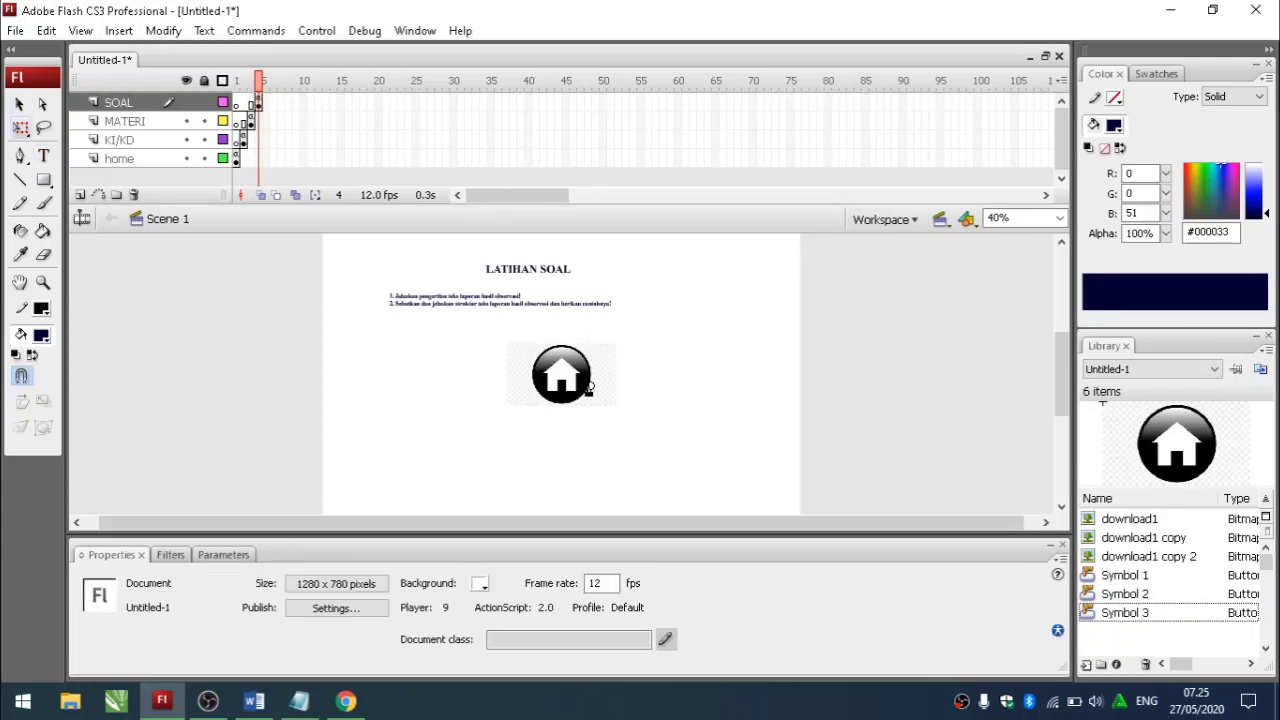
pyautogui.click(562, 376)
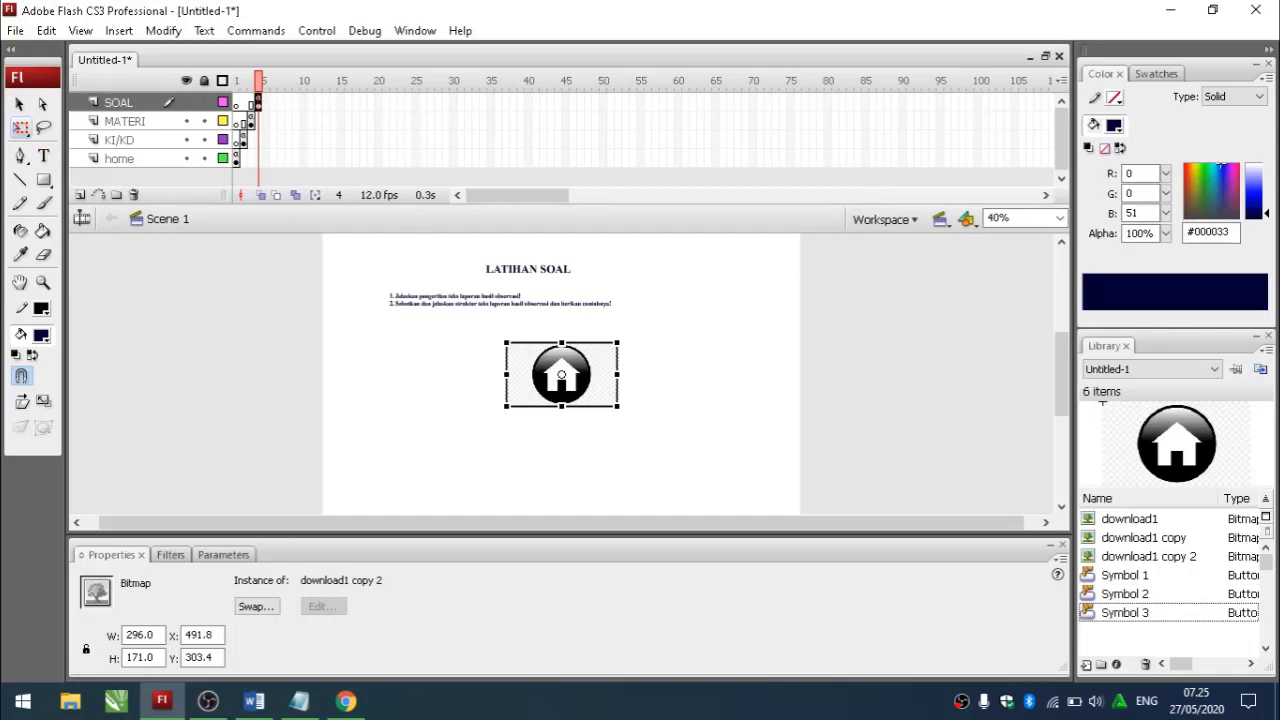
pyautogui.moveTo(617, 406); pyautogui.dragTo(730, 474)
pyautogui.scroll(-3, 730, 474)
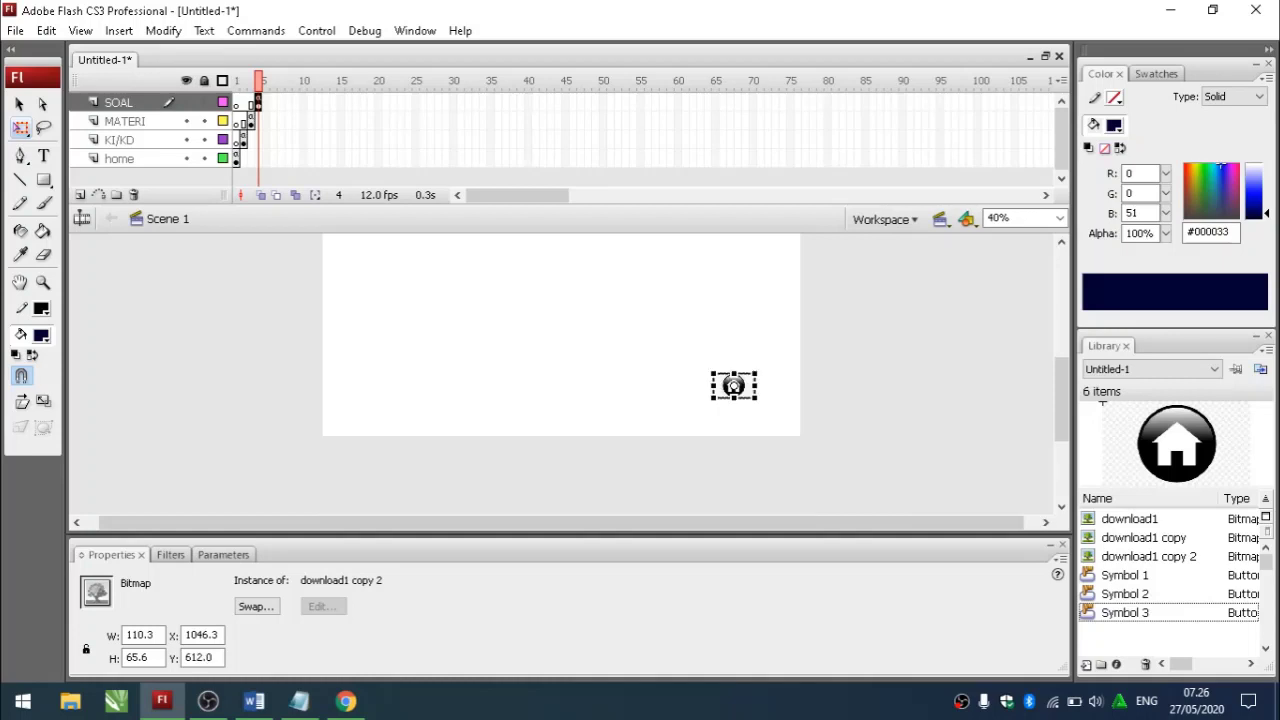
pyautogui.scroll(2, 734, 386)
# - Convert the small home icon on the LATIHAN SOAL page into a button symbol and deselect it
pyautogui.click(734, 386)
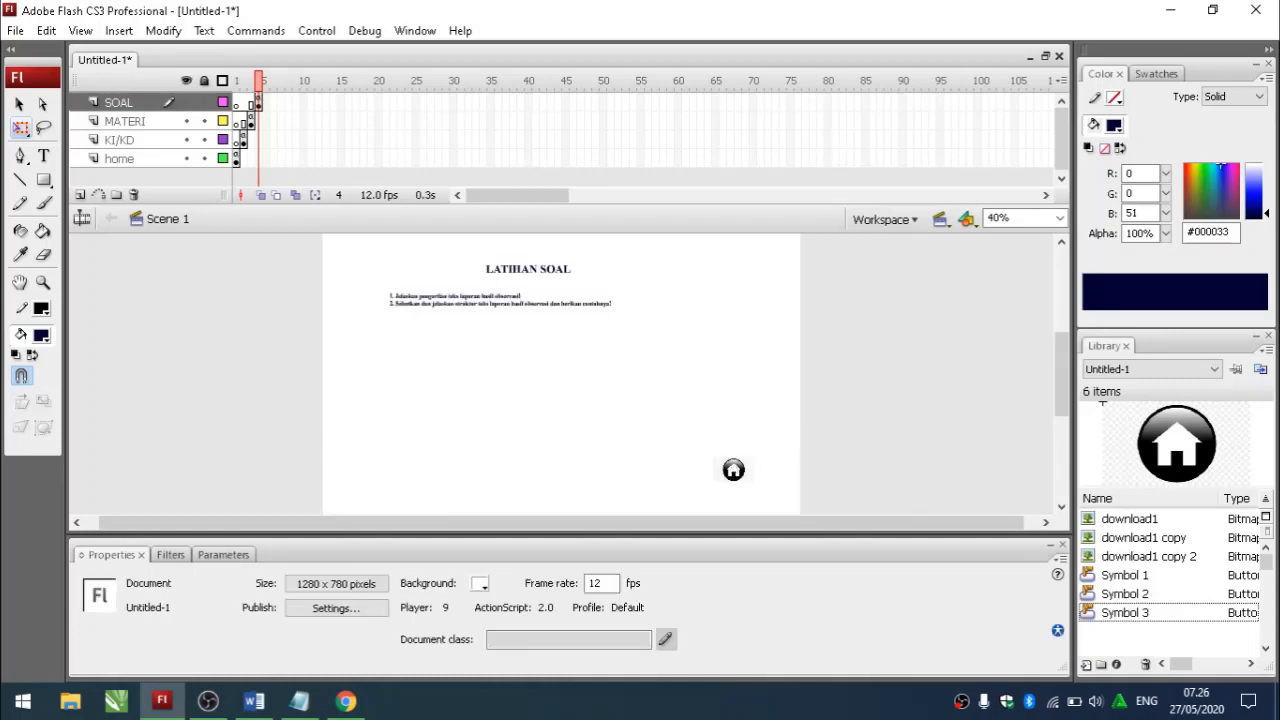
pyautogui.click(734, 470)
pyautogui.click(822, 428)
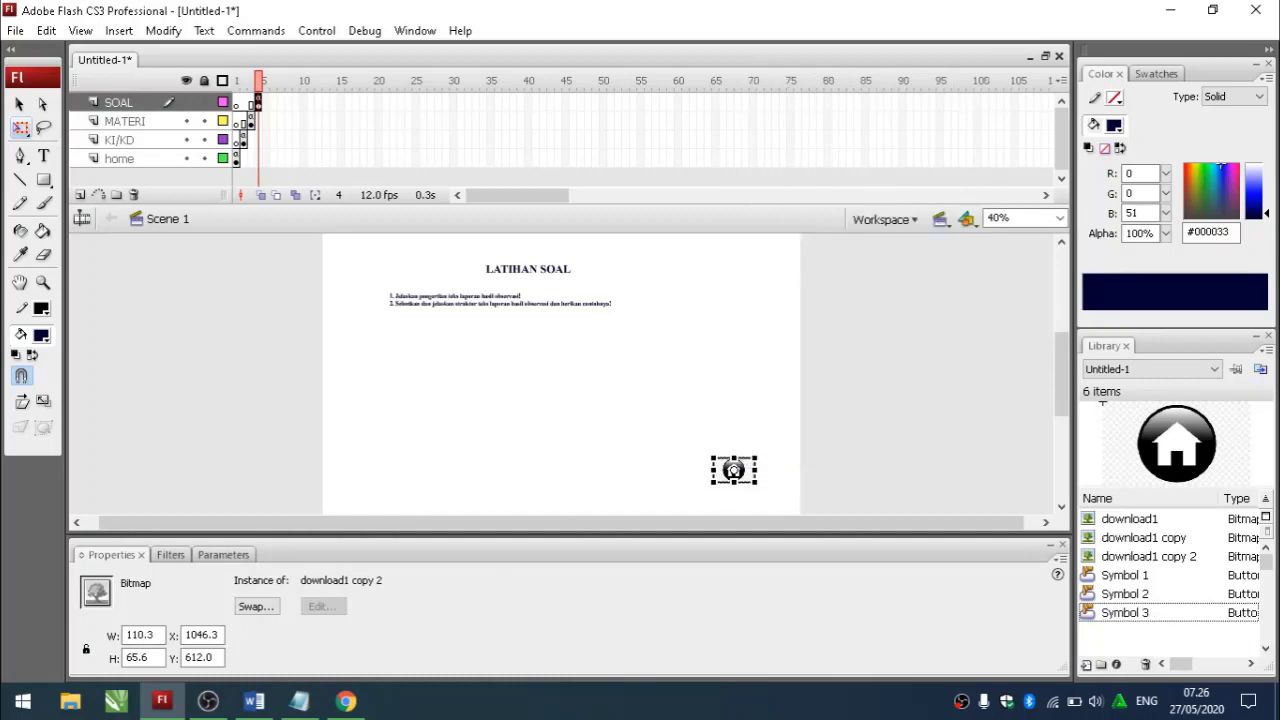
pyautogui.press('Return')
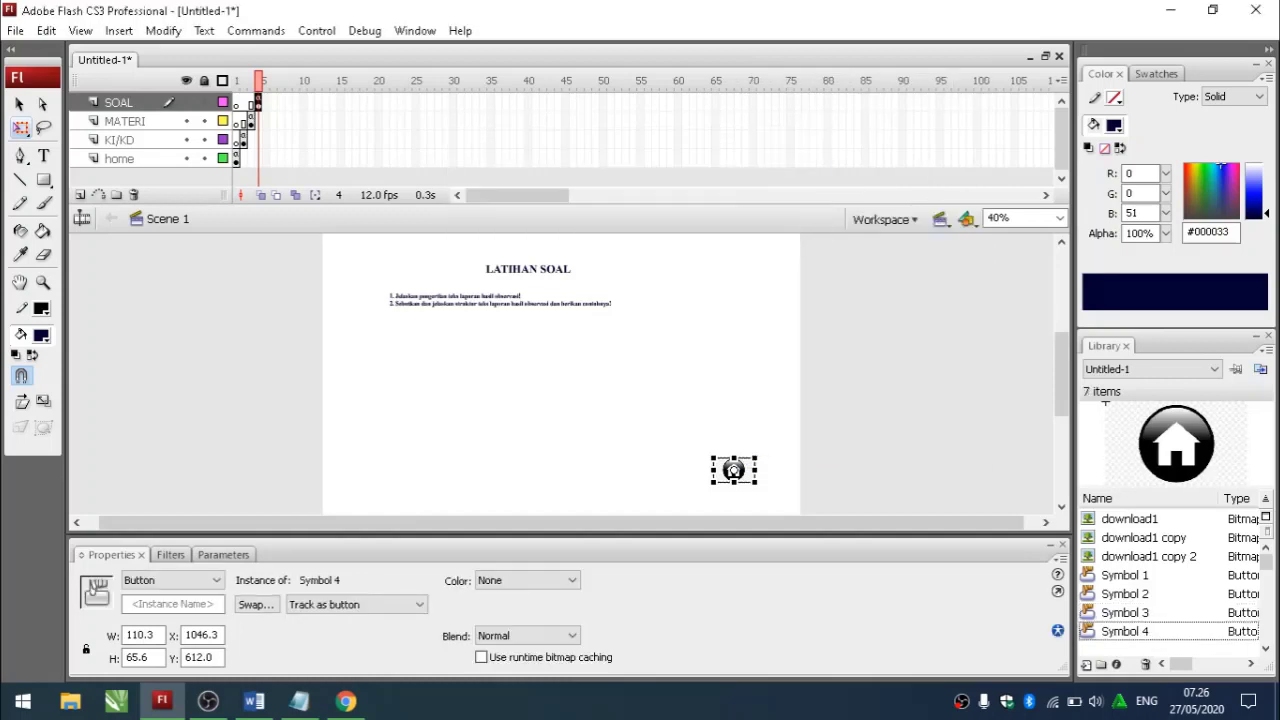
pyautogui.click(640, 390)
pyautogui.click(19, 104)
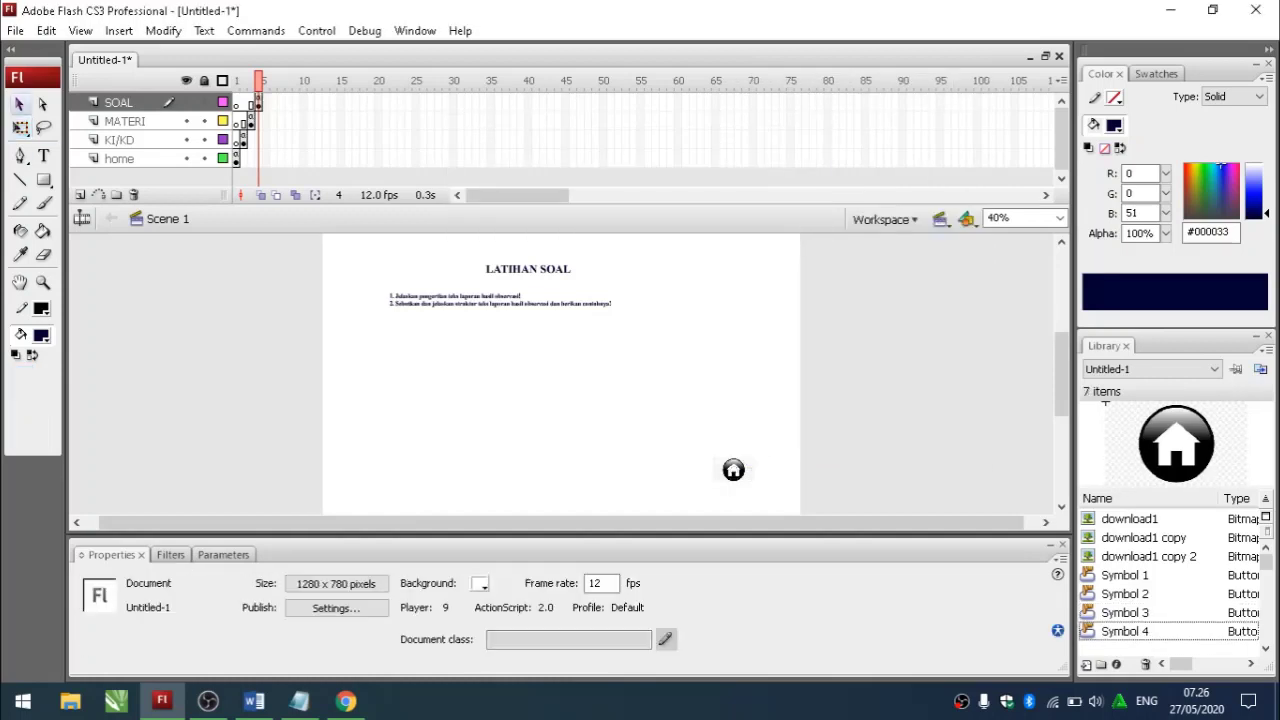
# - Open the script of the home button on the LATIHAN SOAL page and start it with on(press)
pyautogui.click(715, 461)
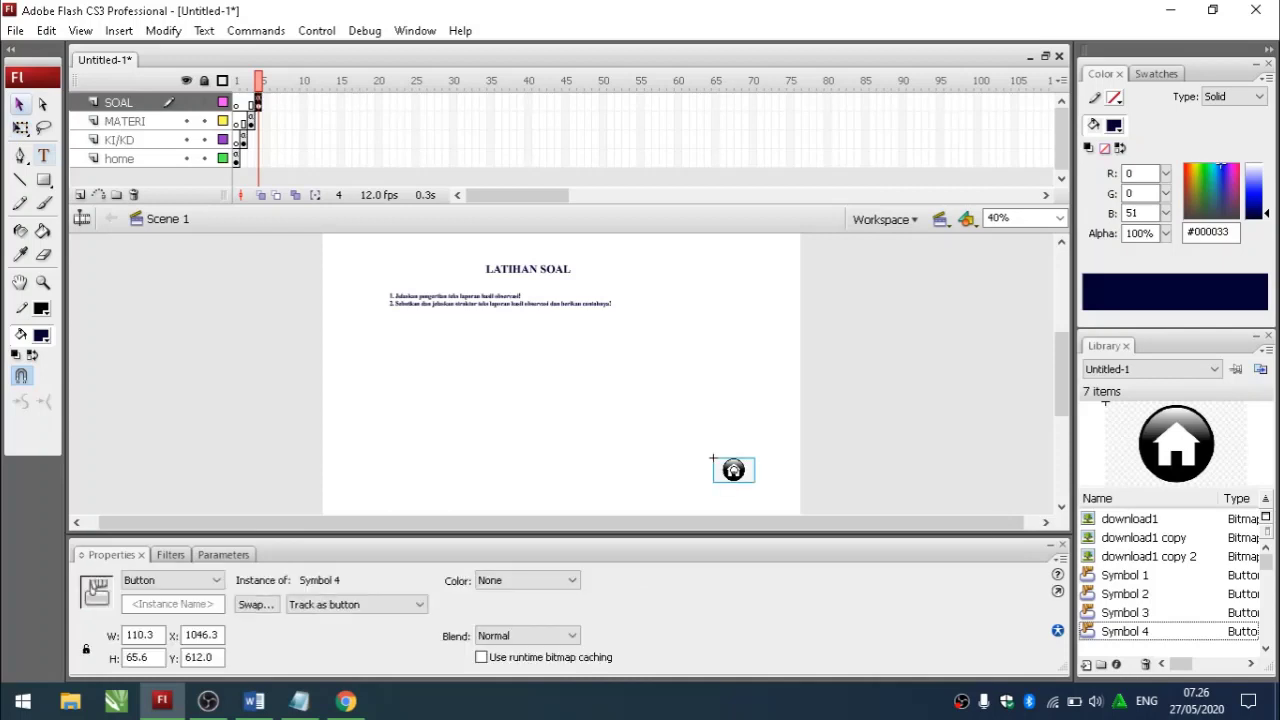
pyautogui.rightClick(731, 466)
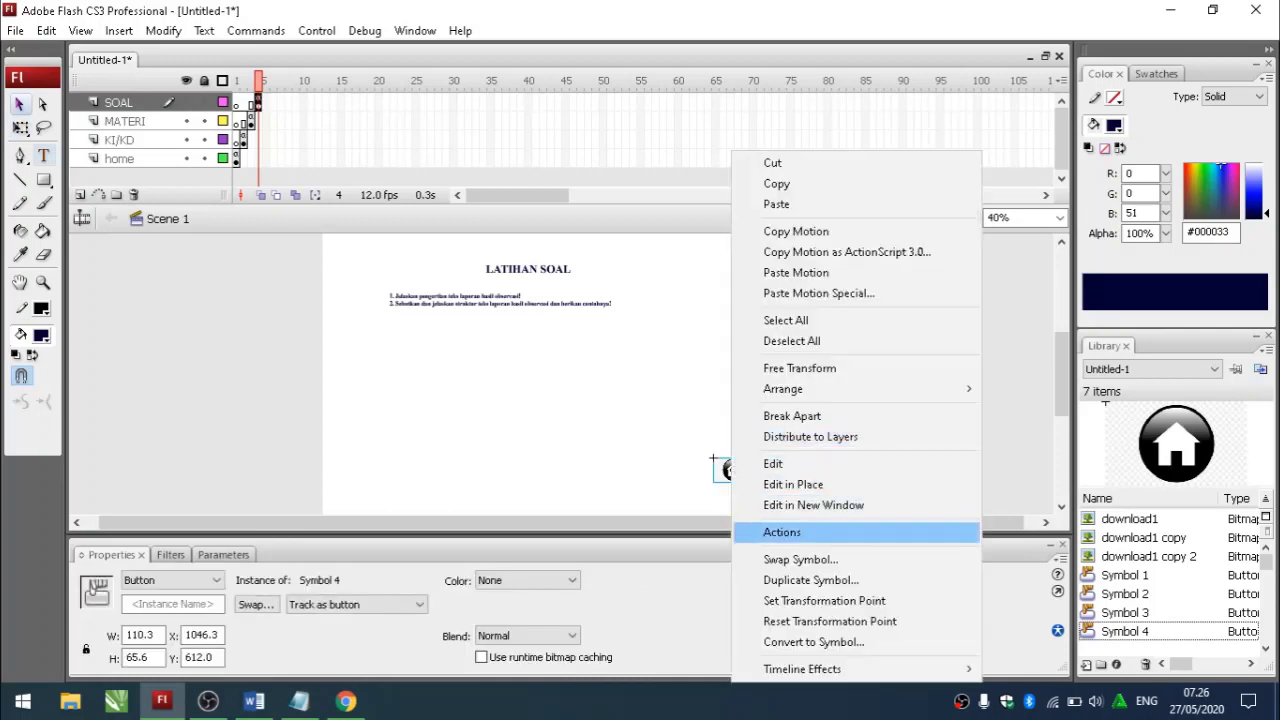
pyautogui.click(782, 532)
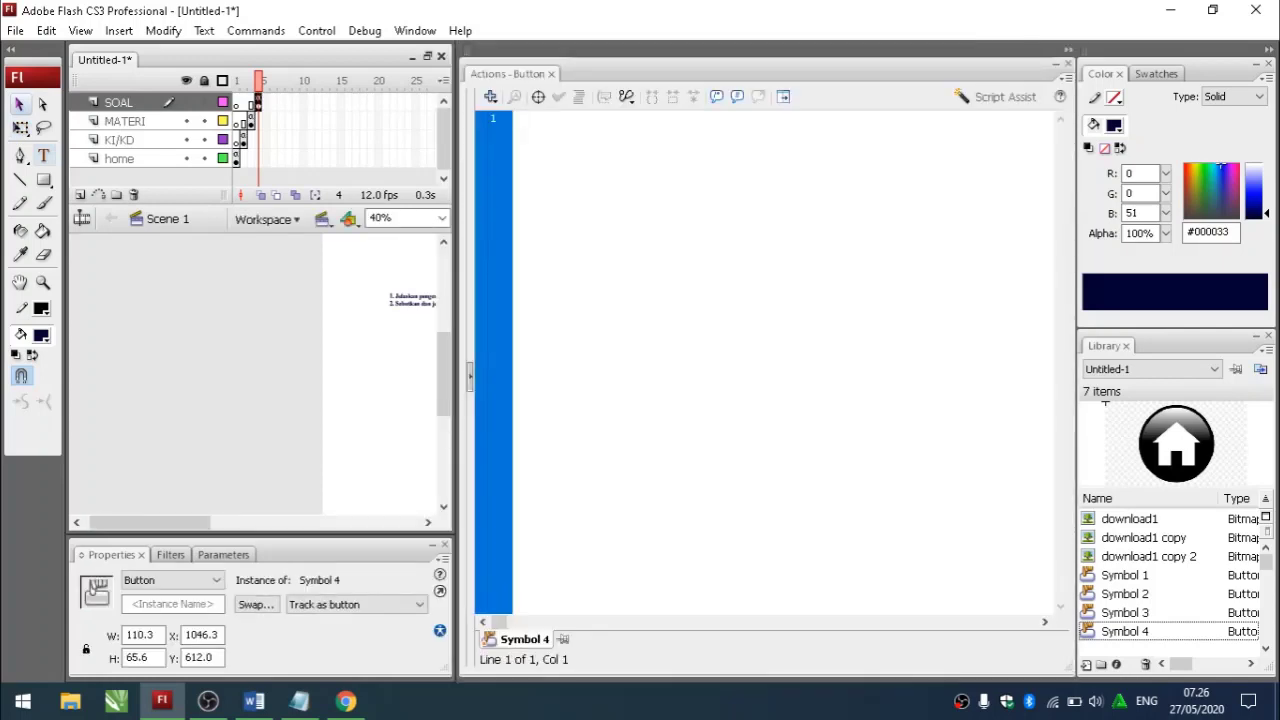
pyautogui.write('on')
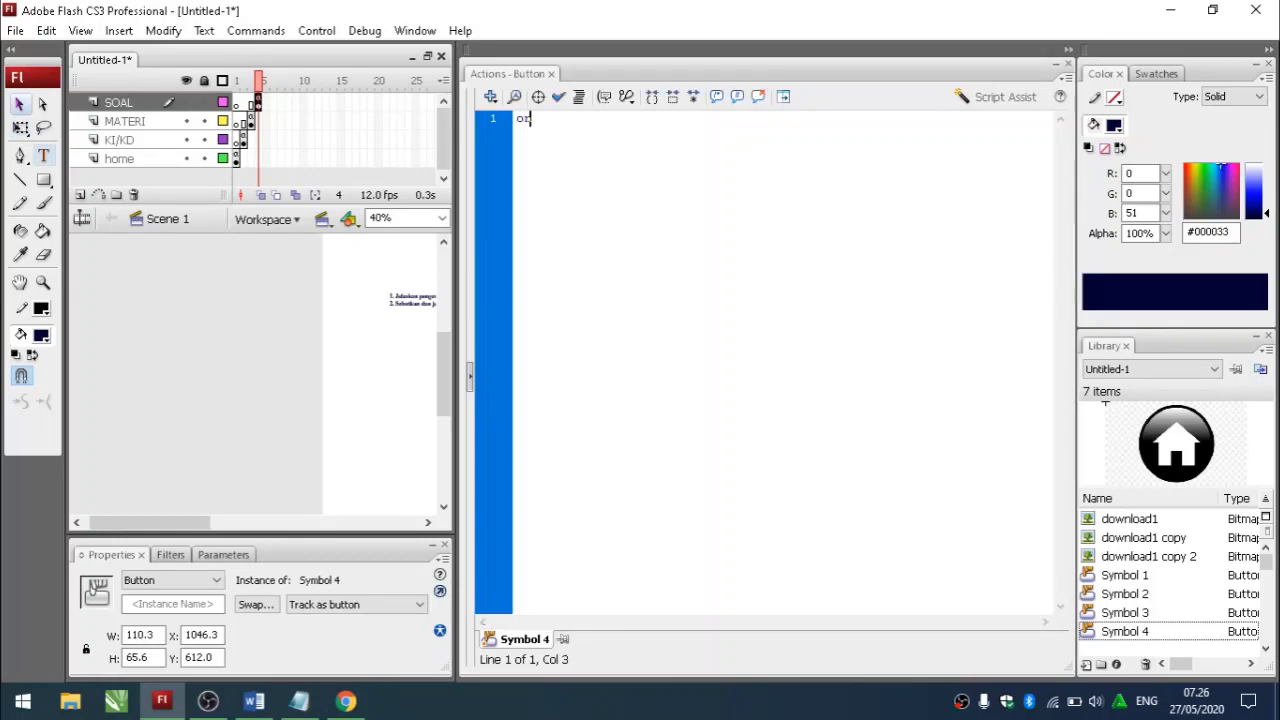
pyautogui.write('(')
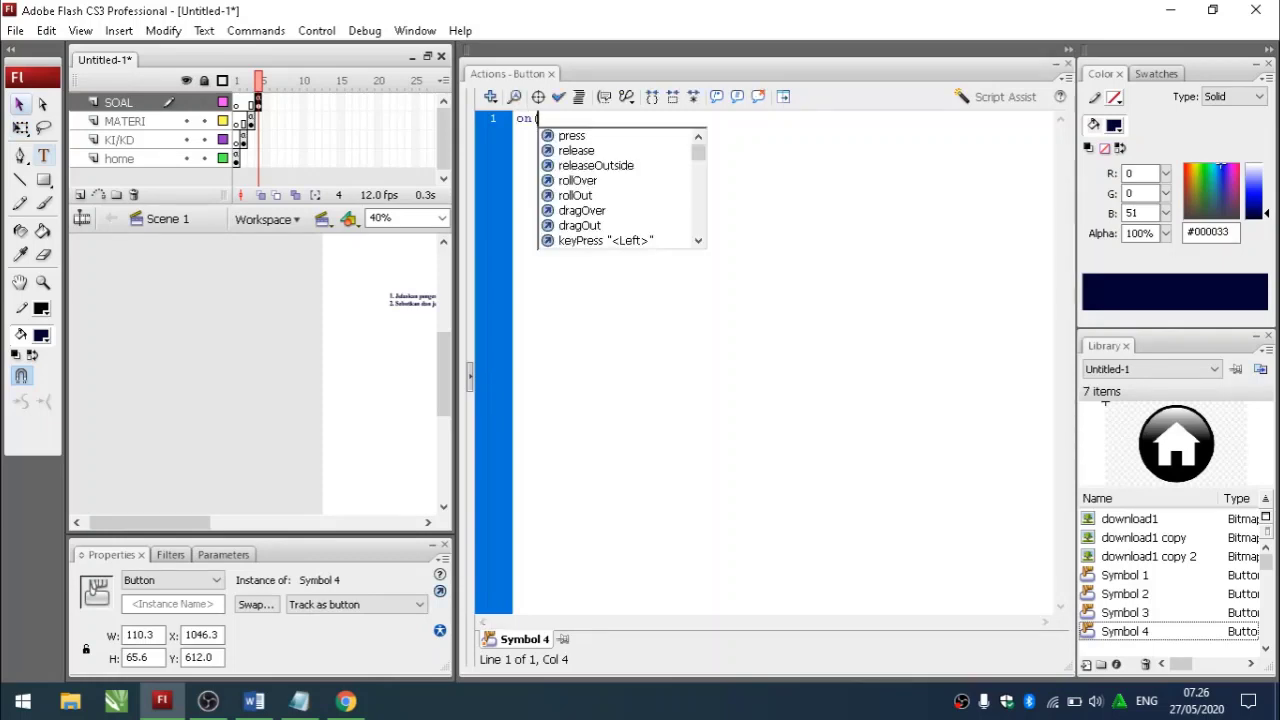
pyautogui.write('press)')
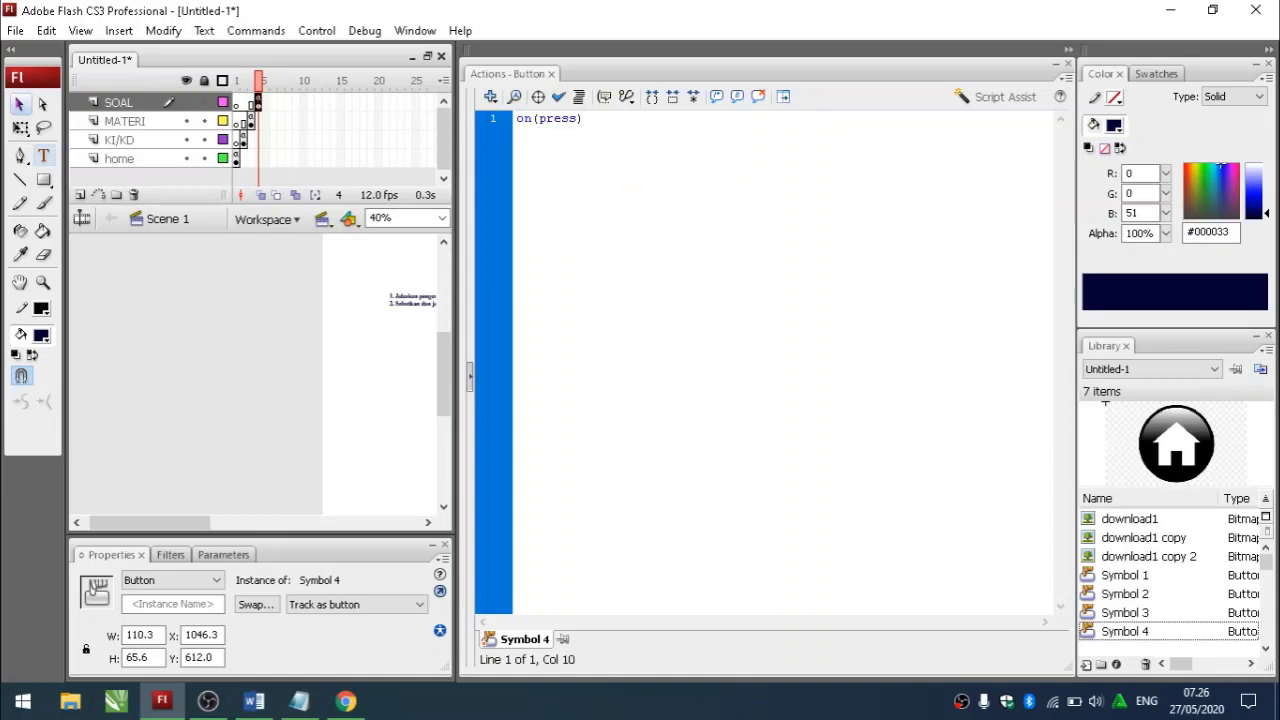
# - Complete the on(press) handler with gotoAndPlay(1); inside braces and close the script editor
pyautogui.write(' {')
pyautogui.press('Return')
pyautogui.press('Up')
pyautogui.press('BackSpace')
pyautogui.press('Right')
pyautogui.press('Return')
pyautogui.write('gotoAndPlay(1);')
pyautogui.press('Down')
pyautogui.press('BackSpace')
pyautogui.press('BackSpace')
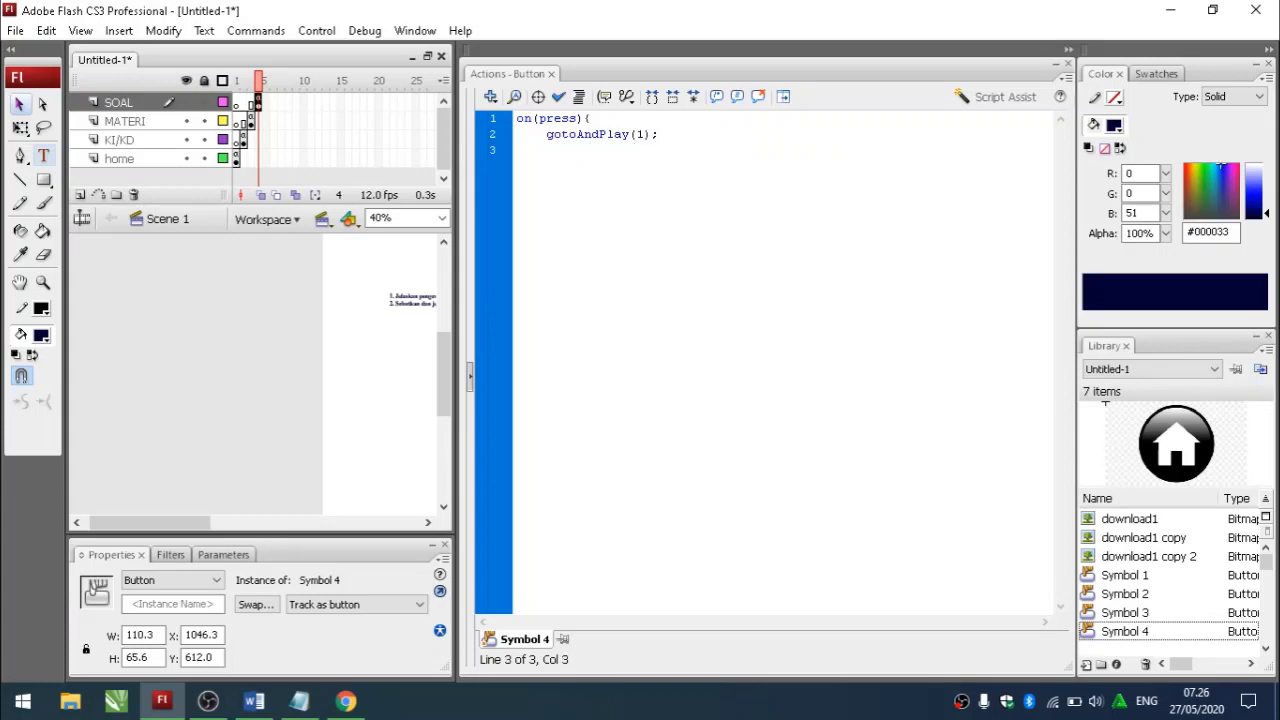
pyautogui.write('}')
pyautogui.press('F9')
# - Test the movie by visiting the KI/KD, MATERI and LATIHAN SOAL pages, returning home from each, and close the preview
pyautogui.hotkey('ctrl', 'Return')
pyautogui.click(273, 225)
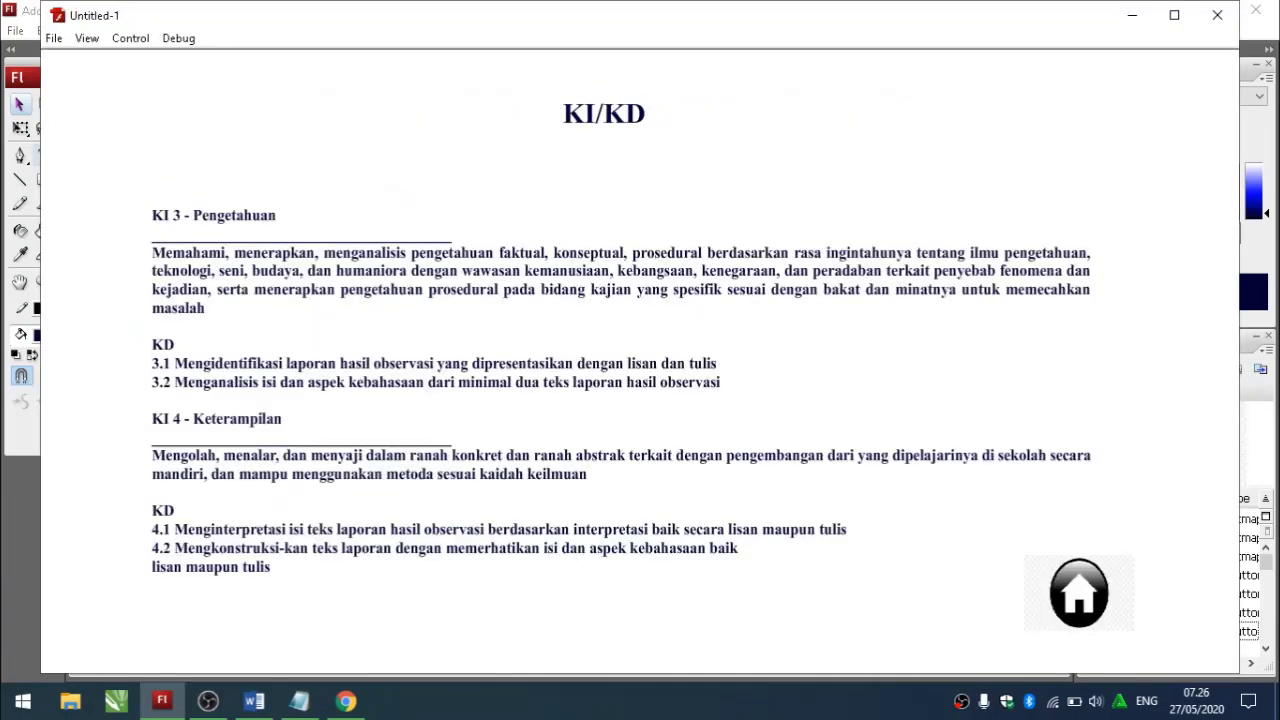
pyautogui.click(1079, 593)
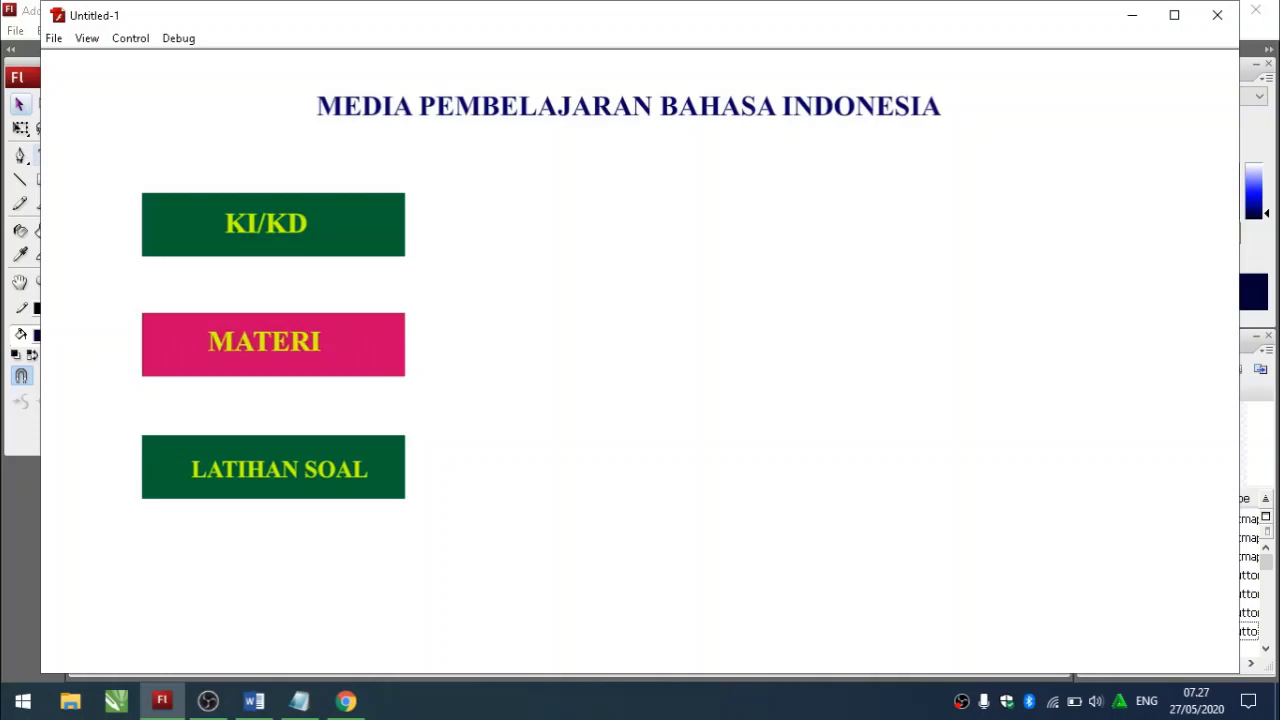
pyautogui.click(273, 343)
pyautogui.click(1074, 572)
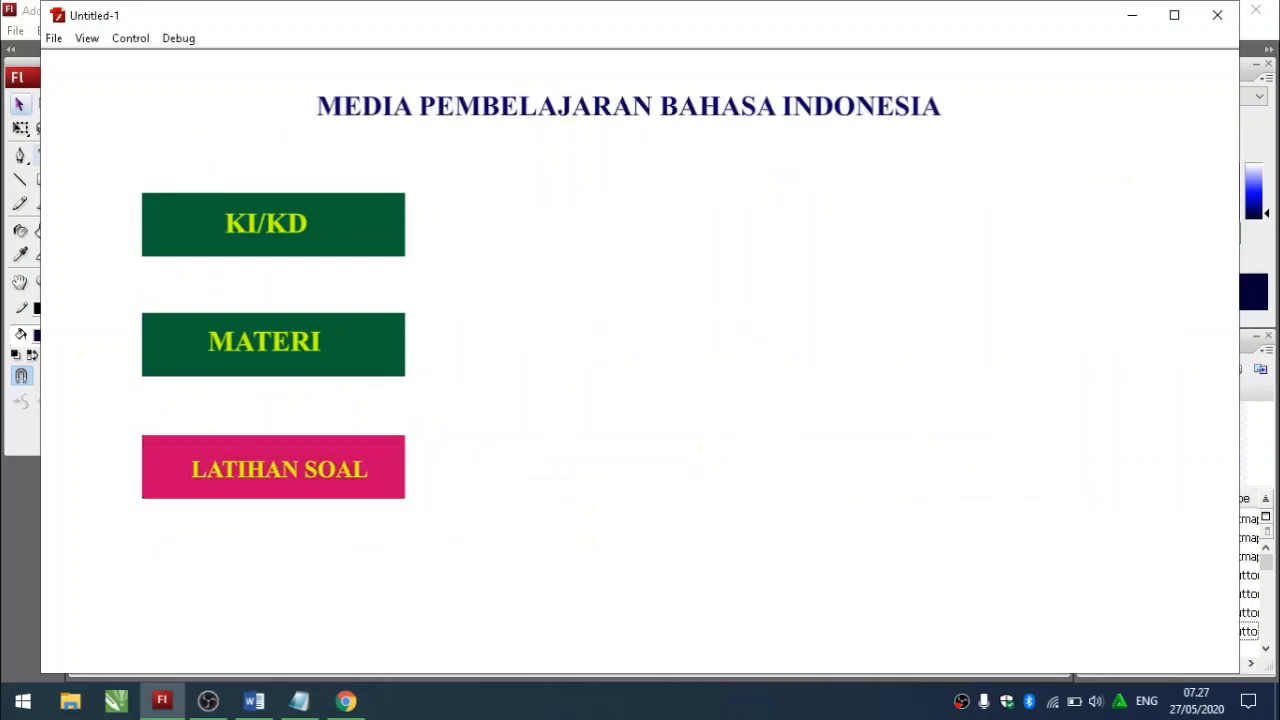
pyautogui.click(271, 466)
pyautogui.click(1072, 600)
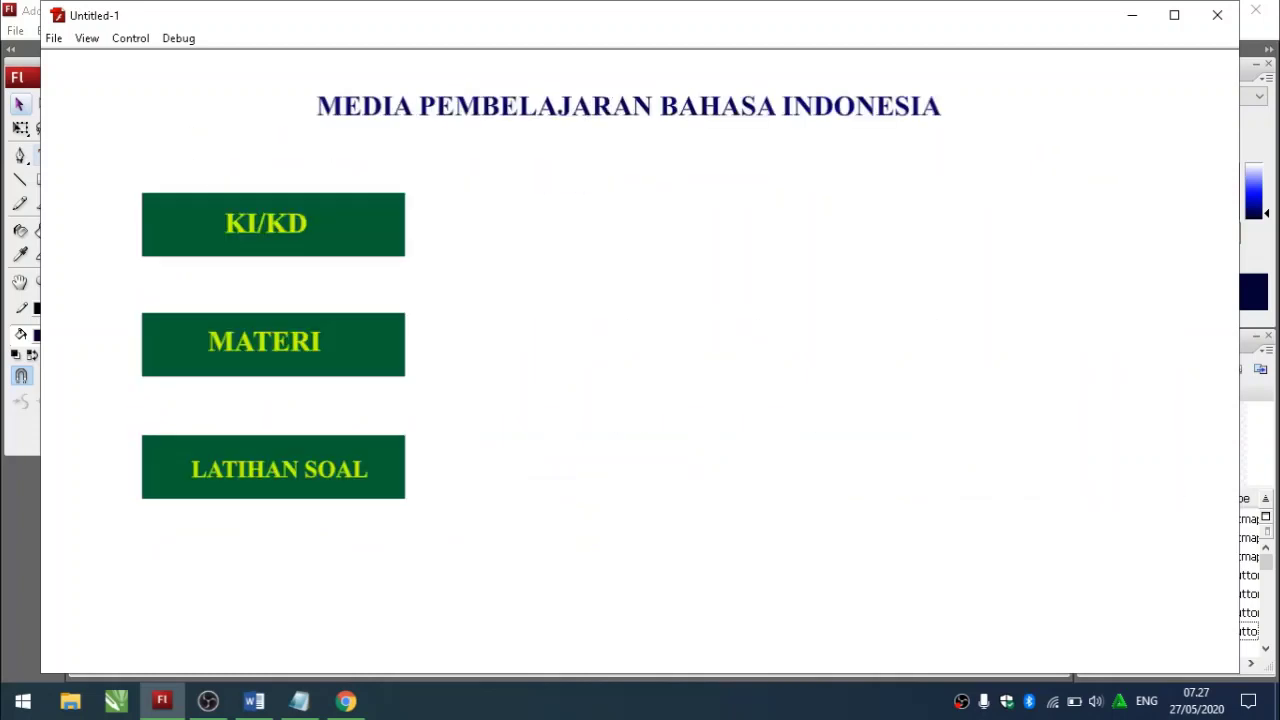
pyautogui.click(1217, 15)
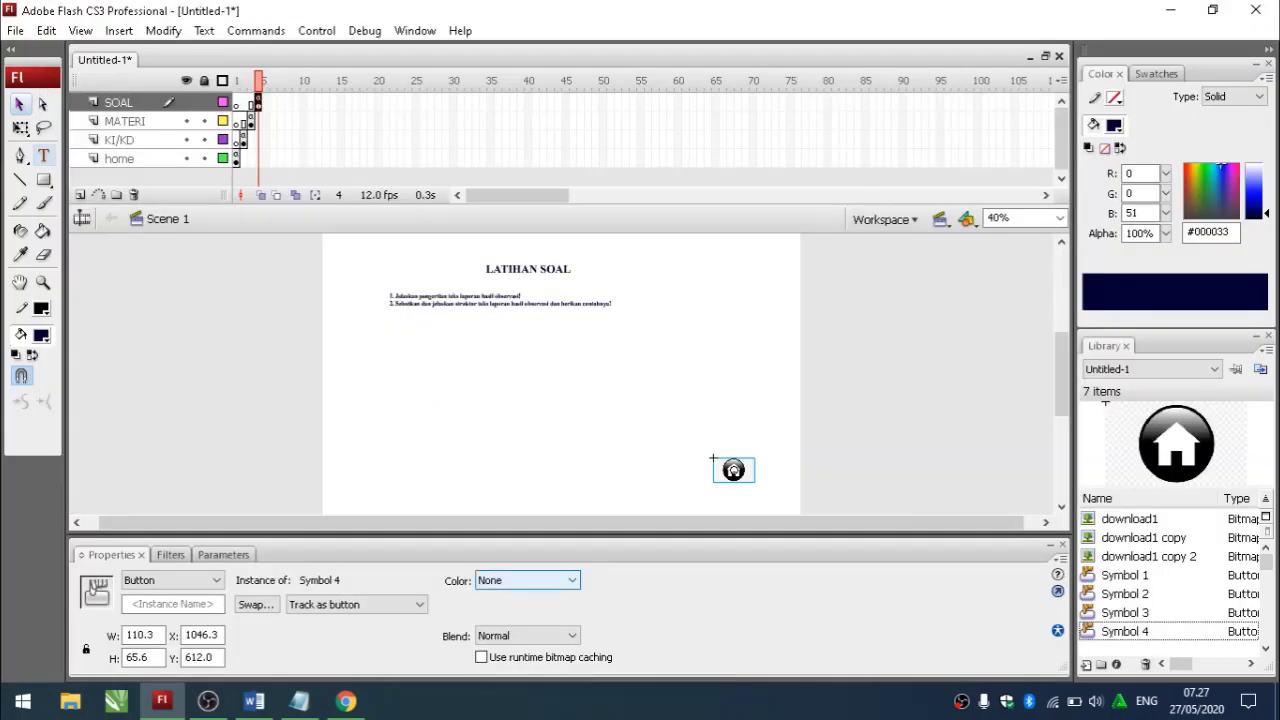
# - Switch to Notepad, add the line "agar lebih menarik kita tambahkan di tampilan home gambar" below the existing notes, and return to Flash
pyautogui.click(299, 700)
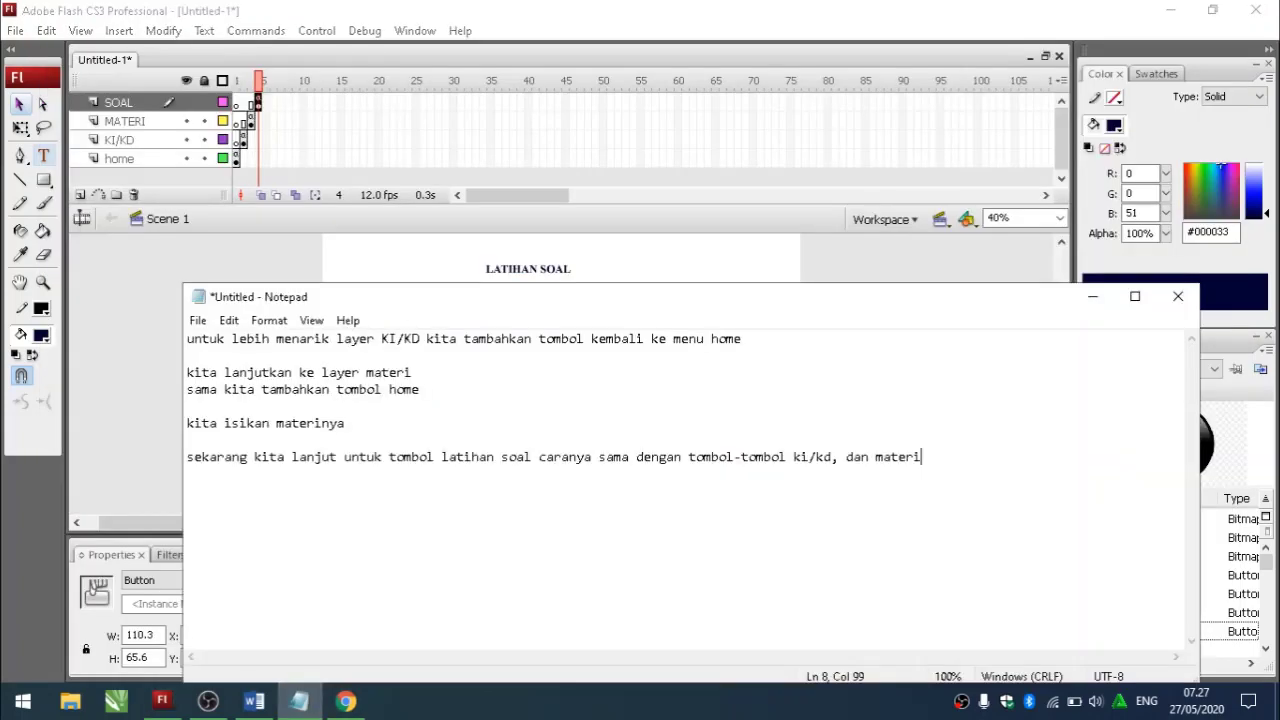
pyautogui.press('Return')
pyautogui.press('Return')
pyautogui.write('agar leb')
pyautogui.write('ih mena')
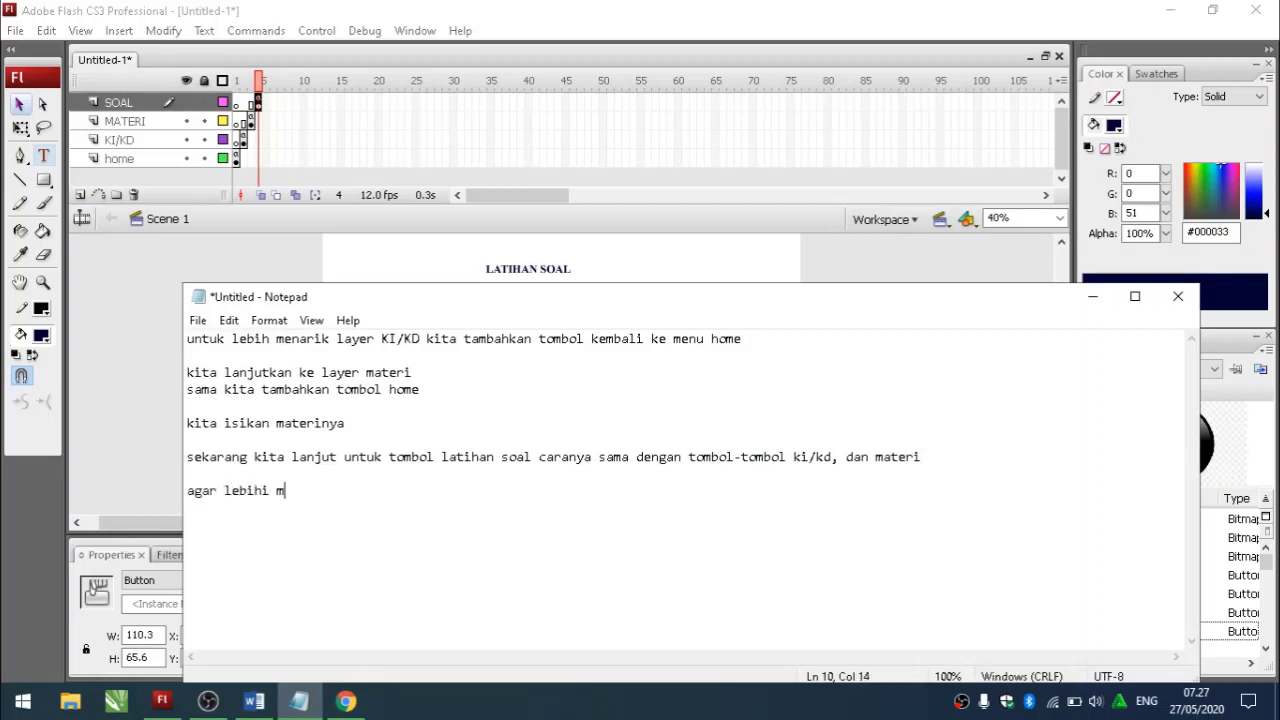
pyautogui.press('BackSpace')
pyautogui.press('BackSpace')
pyautogui.press('BackSpace')
pyautogui.press('BackSpace')
pyautogui.press('BackSpace')
pyautogui.press('BackSpace')
pyautogui.write('h menarik kita tambahkan di tampilan home gambar')
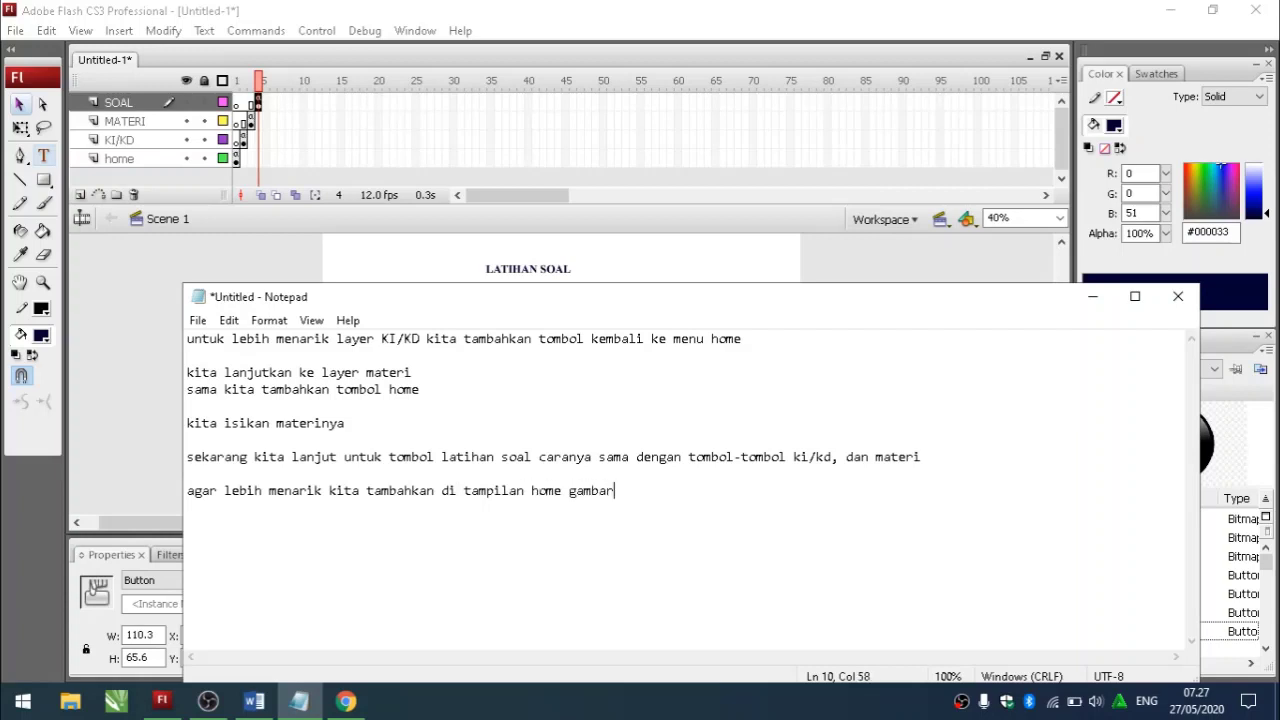
pyautogui.click(1093, 296)
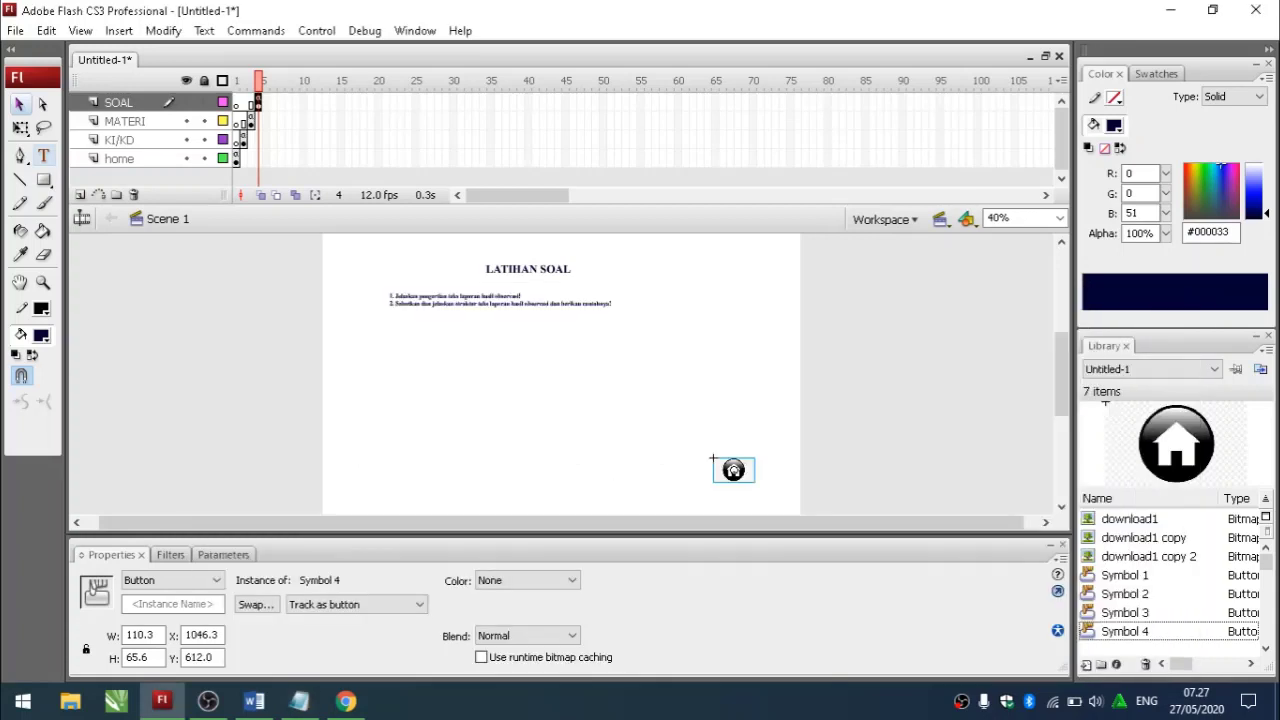
# - Import the picture "background Classroom bi-01" to the stage in frame 1 of the home layer
pyautogui.press('Escape')
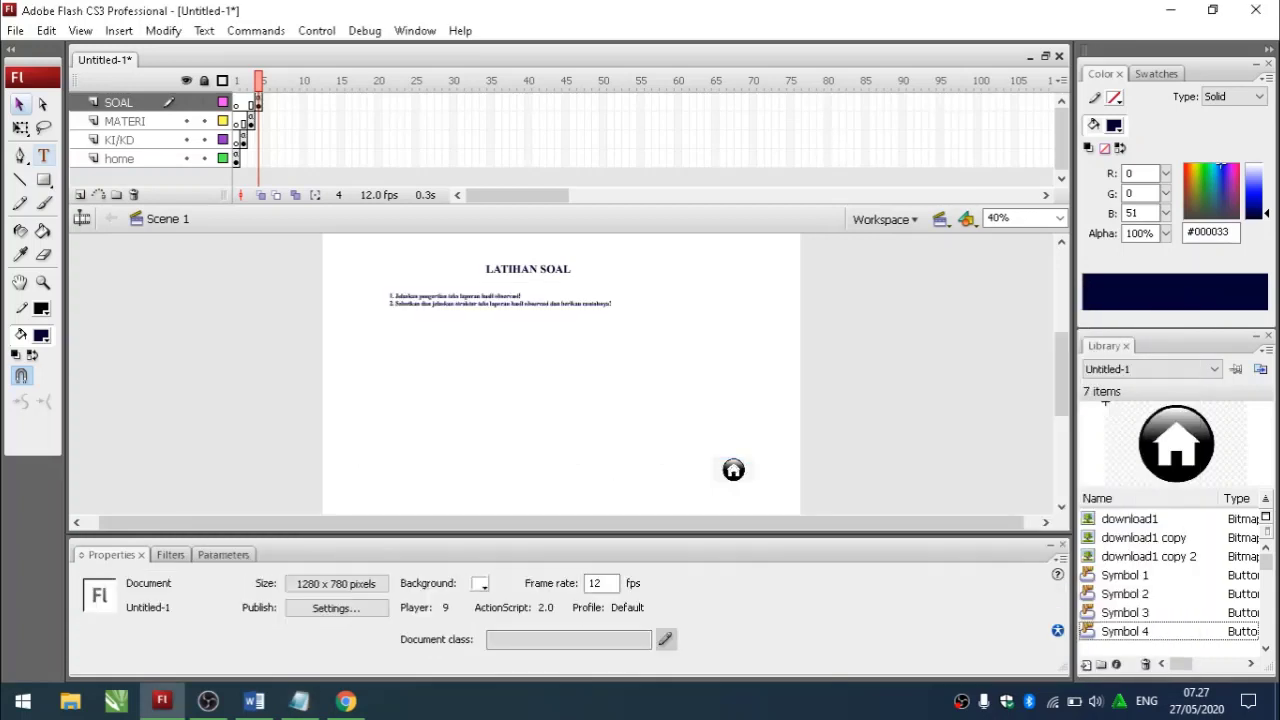
pyautogui.click(236, 160)
pyautogui.click(262, 320)
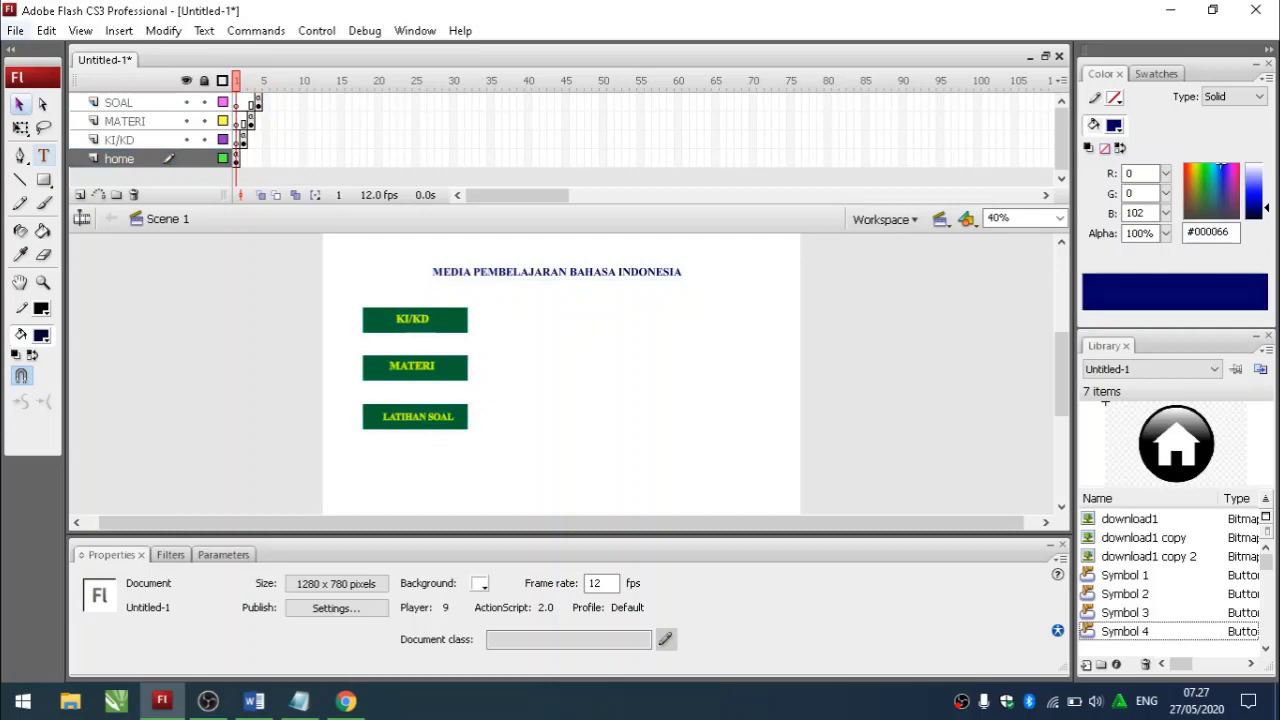
pyautogui.click(15, 31)
pyautogui.moveTo(120, 354)
pyautogui.click(319, 354)
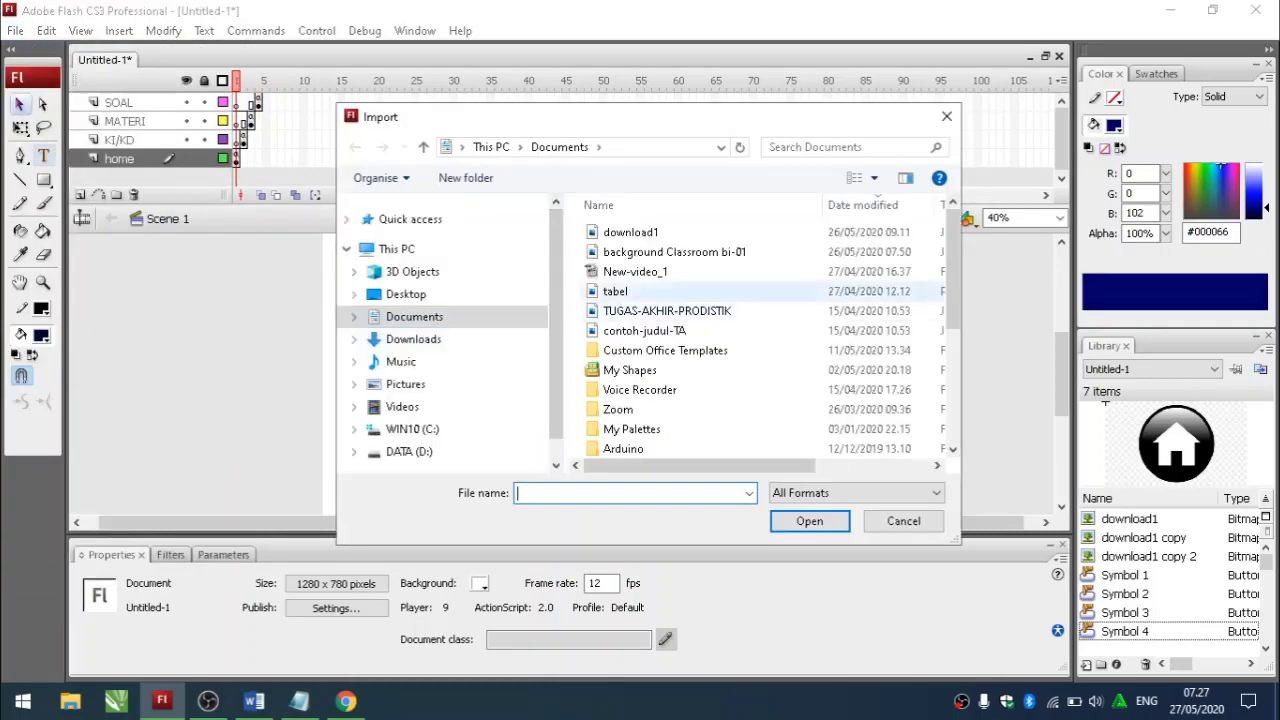
pyautogui.doubleClick(670, 252)
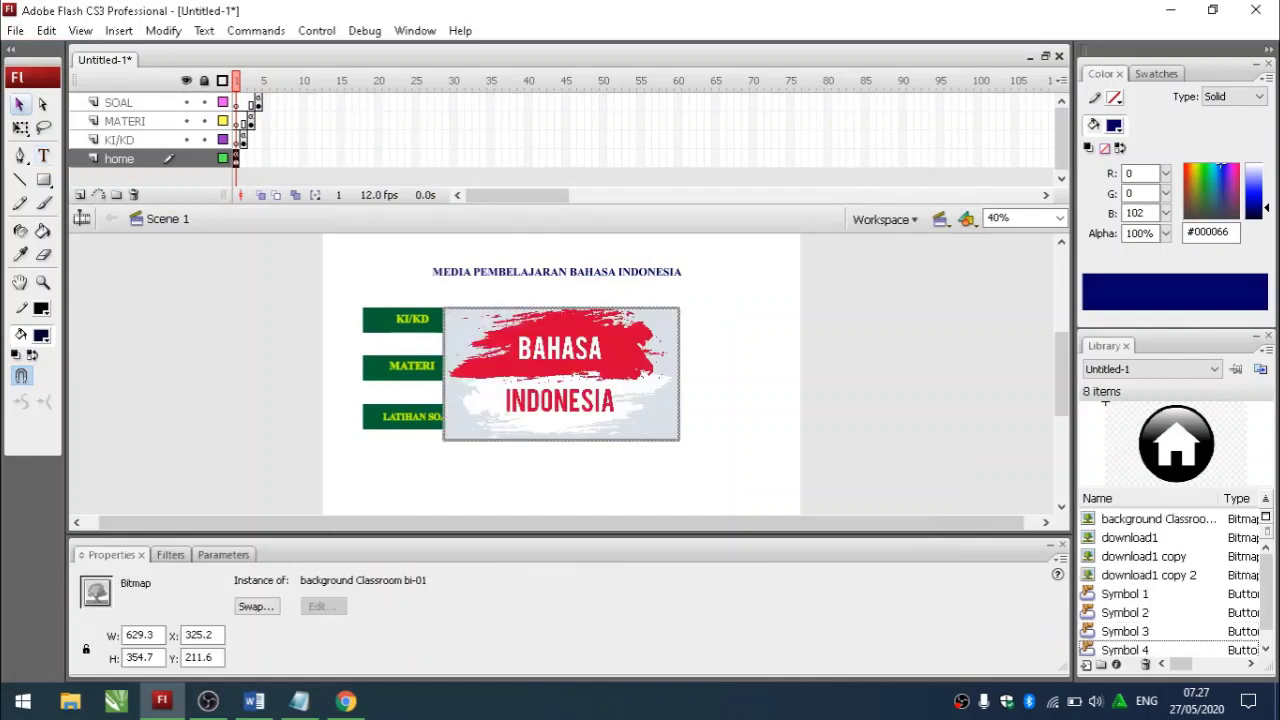
# - Place the Bahasa Indonesia picture beside the menu buttons at about X 483, Y 227, resize it to about 629 x 325, and deselect it
pyautogui.press('q')
pyautogui.moveTo(577, 386); pyautogui.dragTo(620, 374)
pyautogui.moveTo(621, 441); pyautogui.dragTo(621, 435)
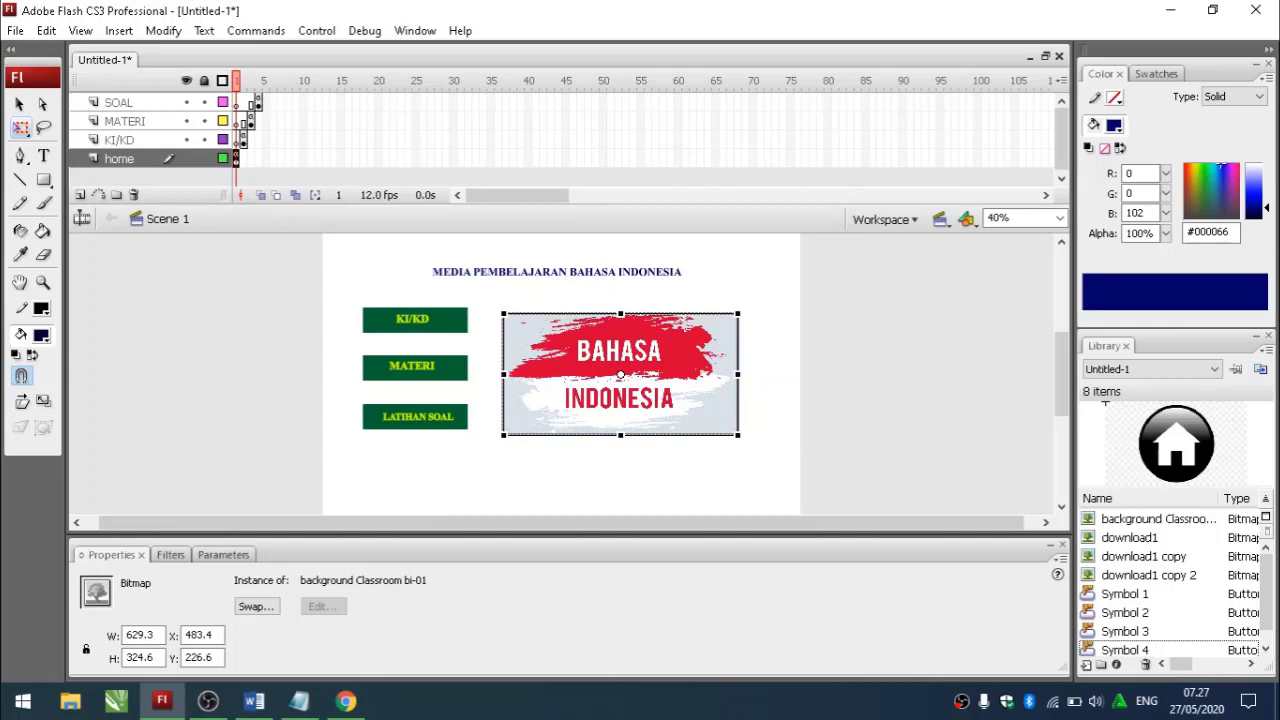
pyautogui.click(624, 478)
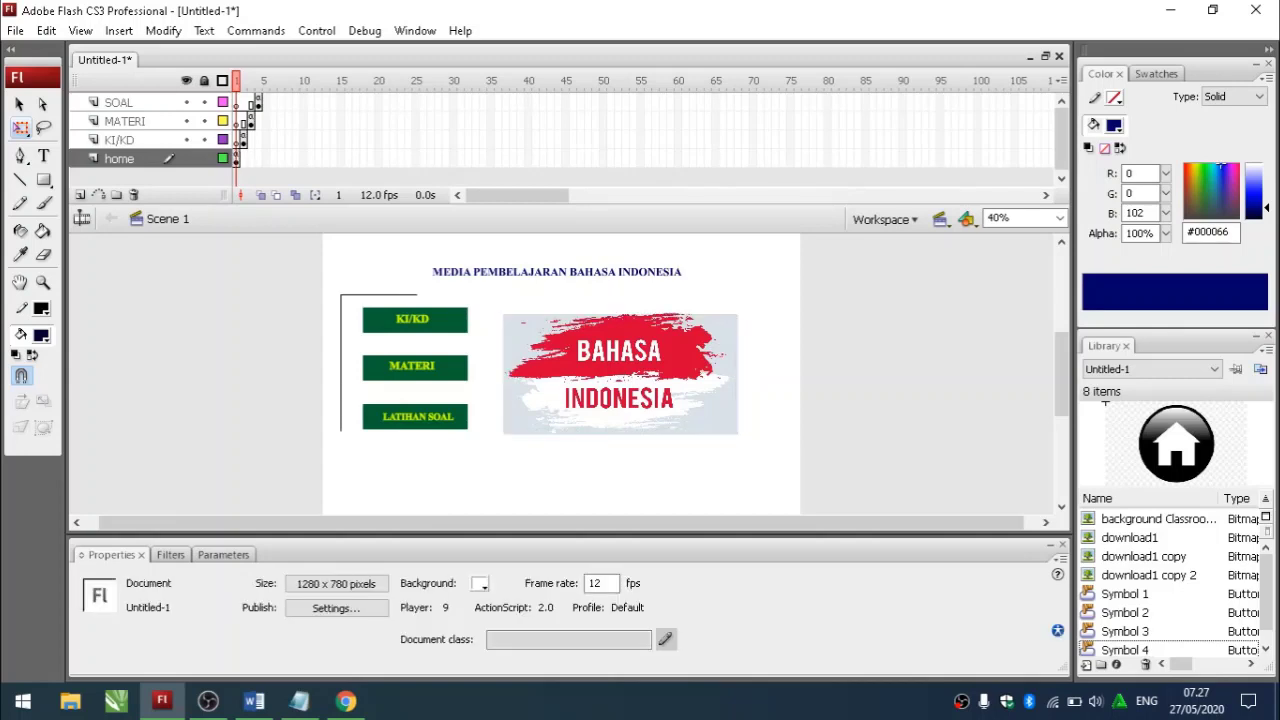